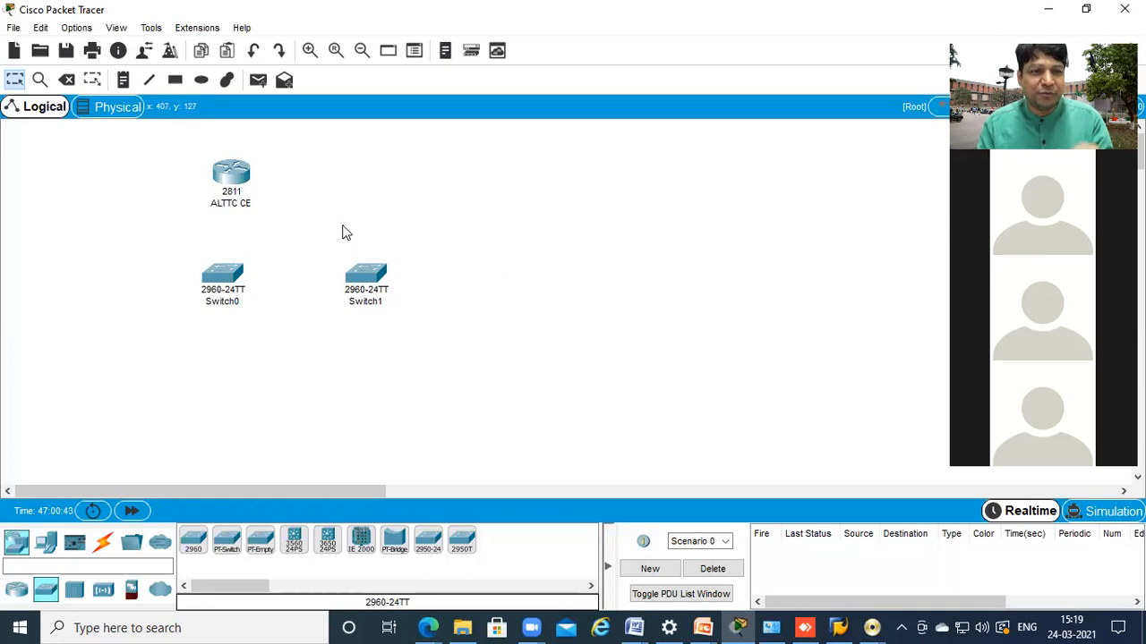
Delete the 2811 router ALTTC CE and both 2960 switches from the workspace
left_click_drag(537, 163, 111, 332)
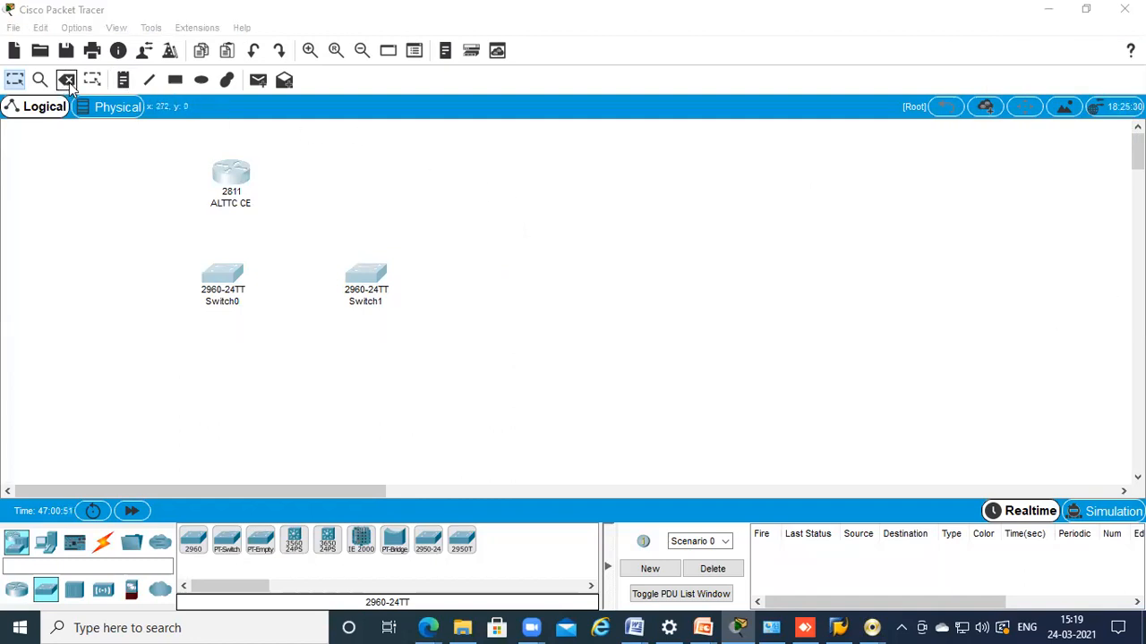
left_click(69, 82)
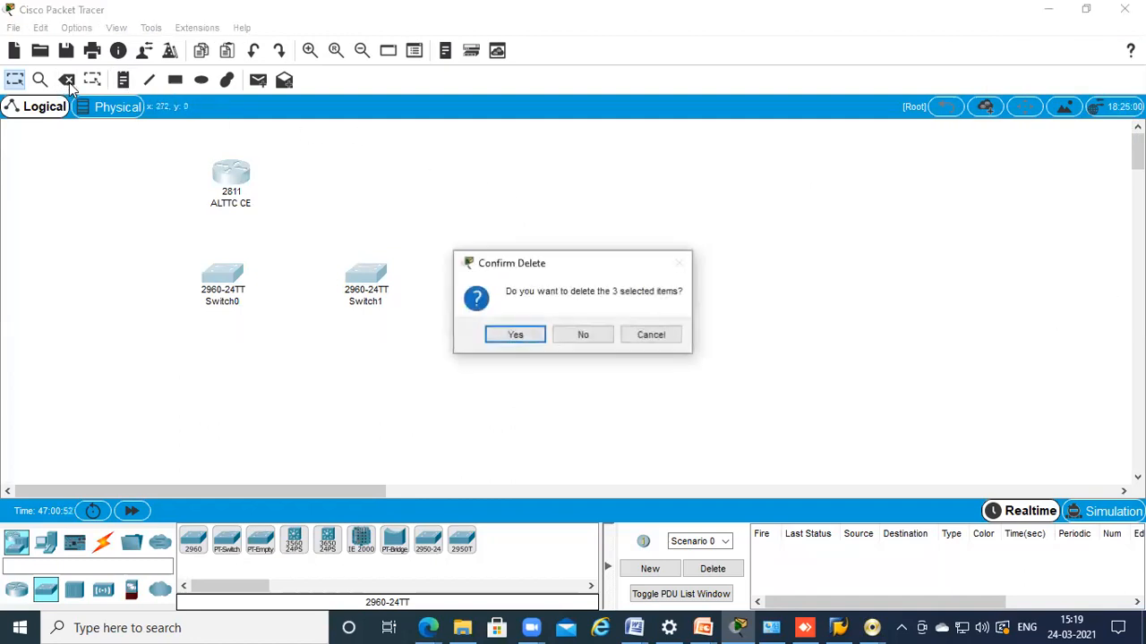
left_click(601, 330)
left_click(231, 176)
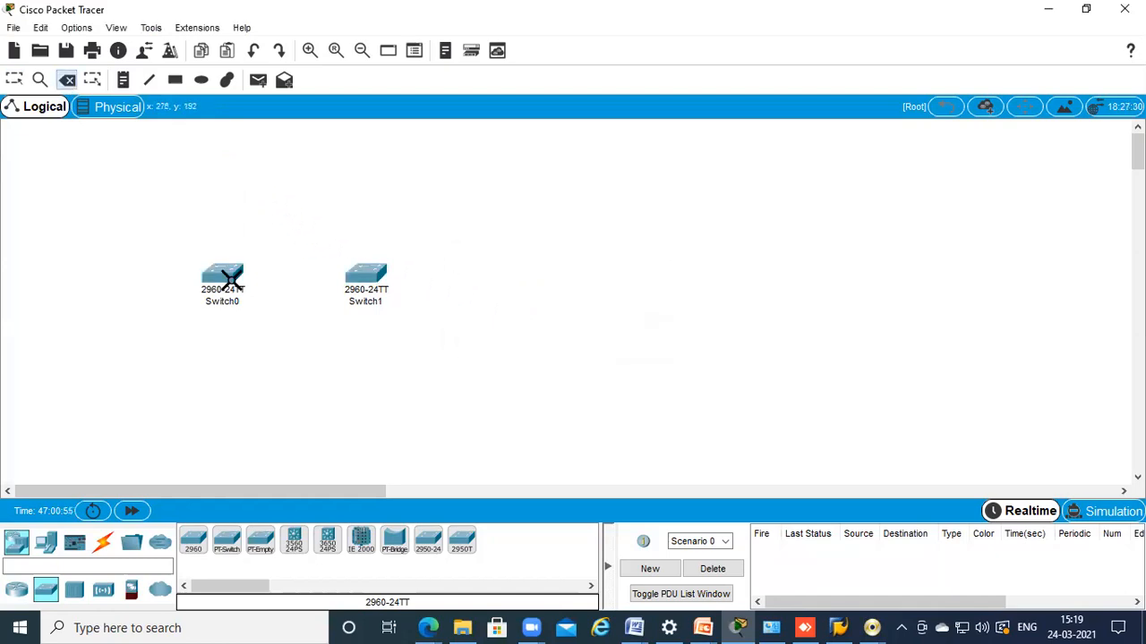
left_click(231, 280)
left_click(358, 273)
left_click(14, 80)
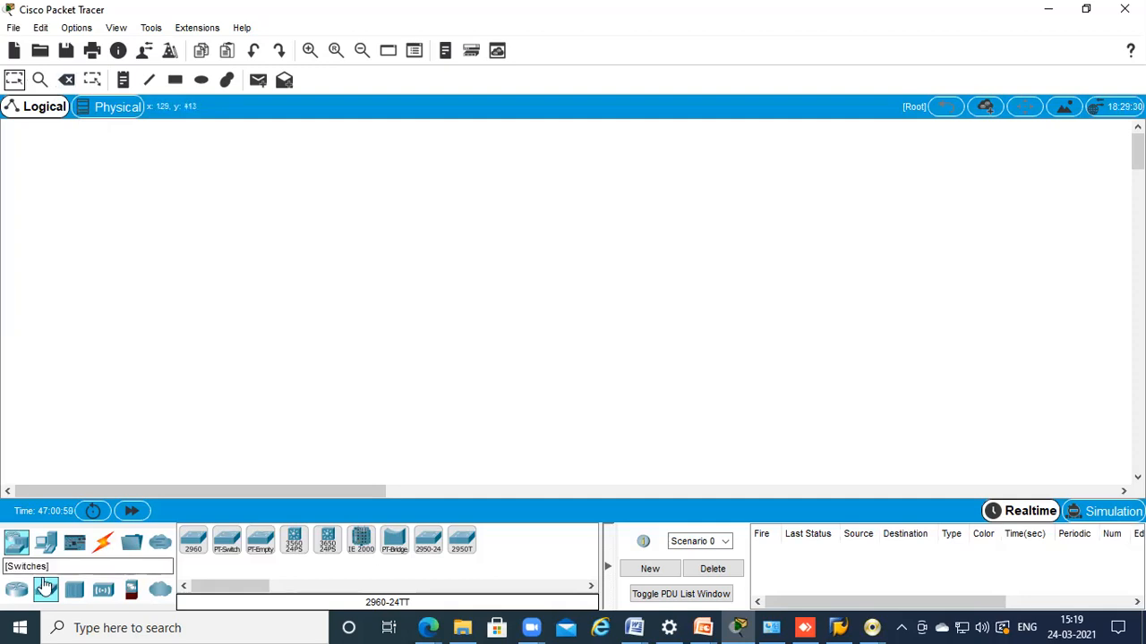
Place a 2811 router in the upper-left part of the workspace and name it CE ALLTC
left_click(16, 590)
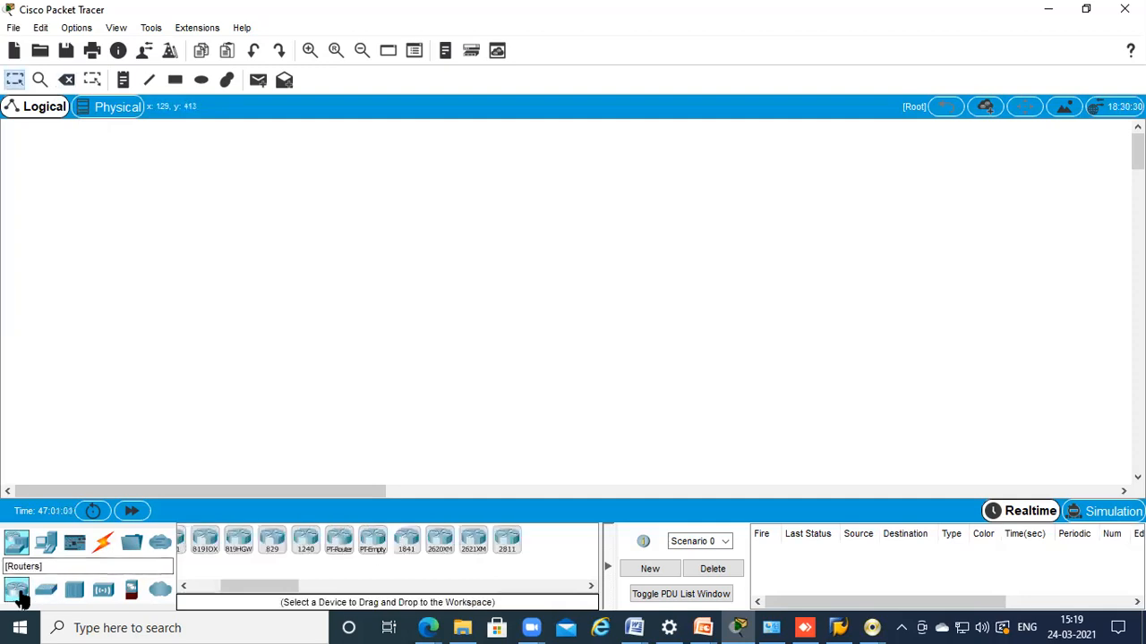
left_click_drag(277, 587, 333, 591)
left_click(295, 542)
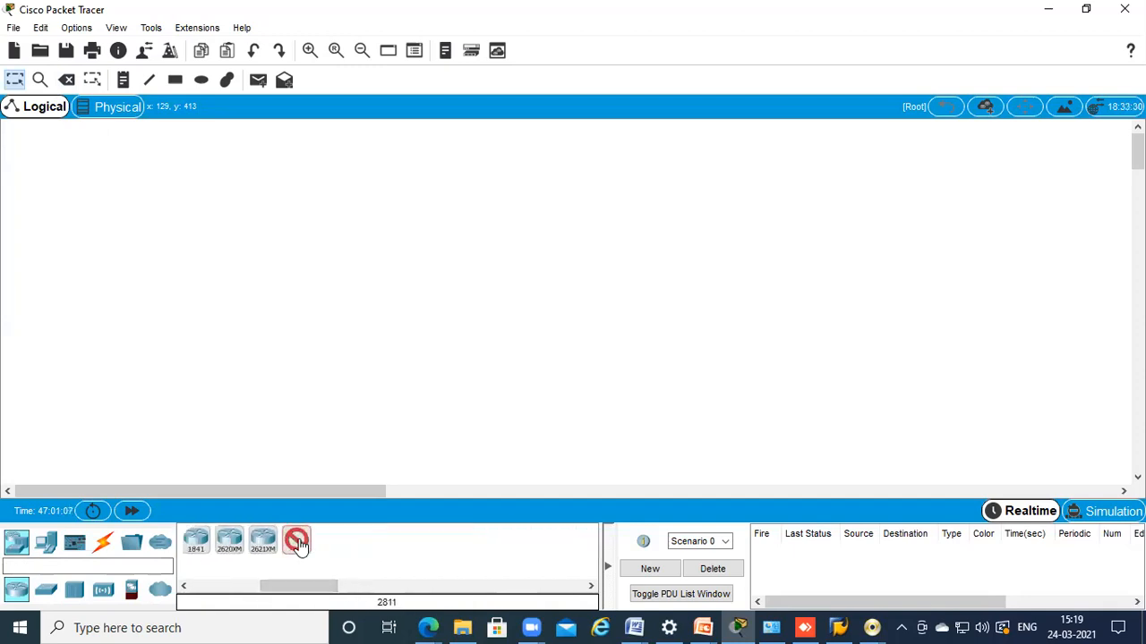
left_click(272, 183)
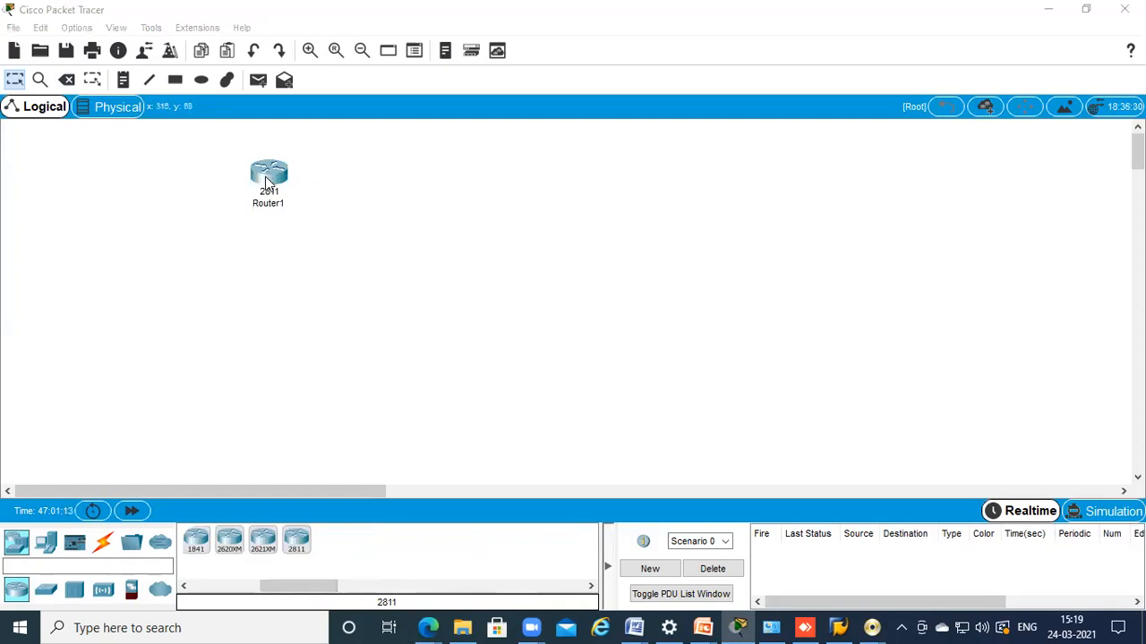
left_click(273, 202)
left_click_drag(289, 203, 233, 205)
type("C")
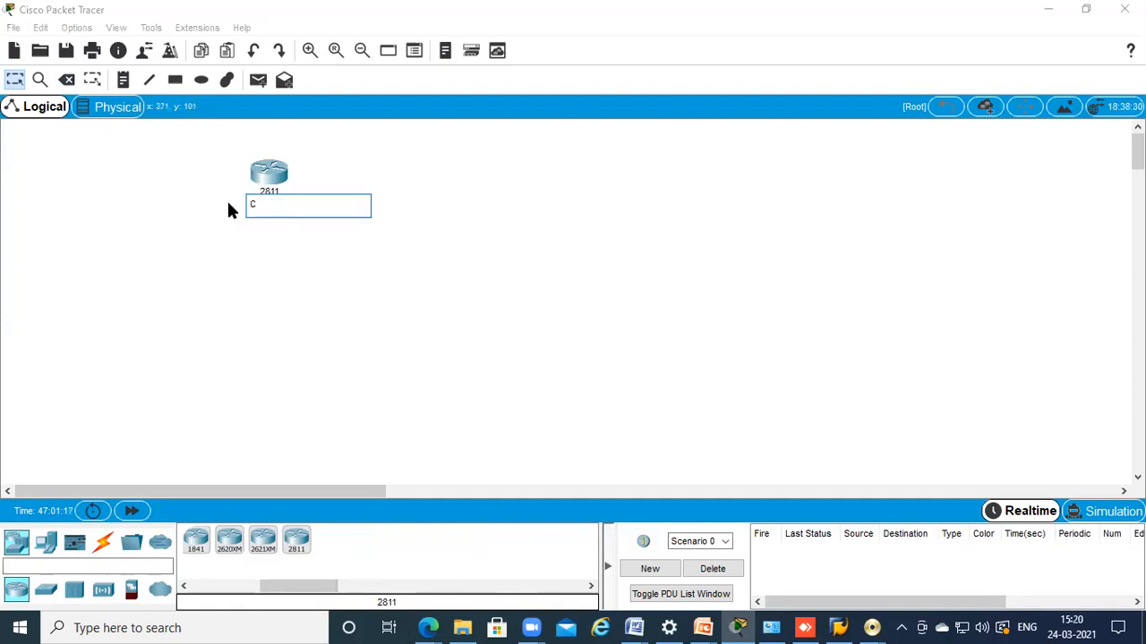
type("E ALLTC")
Switch to the Computer_Data_Comunication_1 presentation to view the core router diagram on slide 8, and return to Packet Tracer
left_click(702, 626)
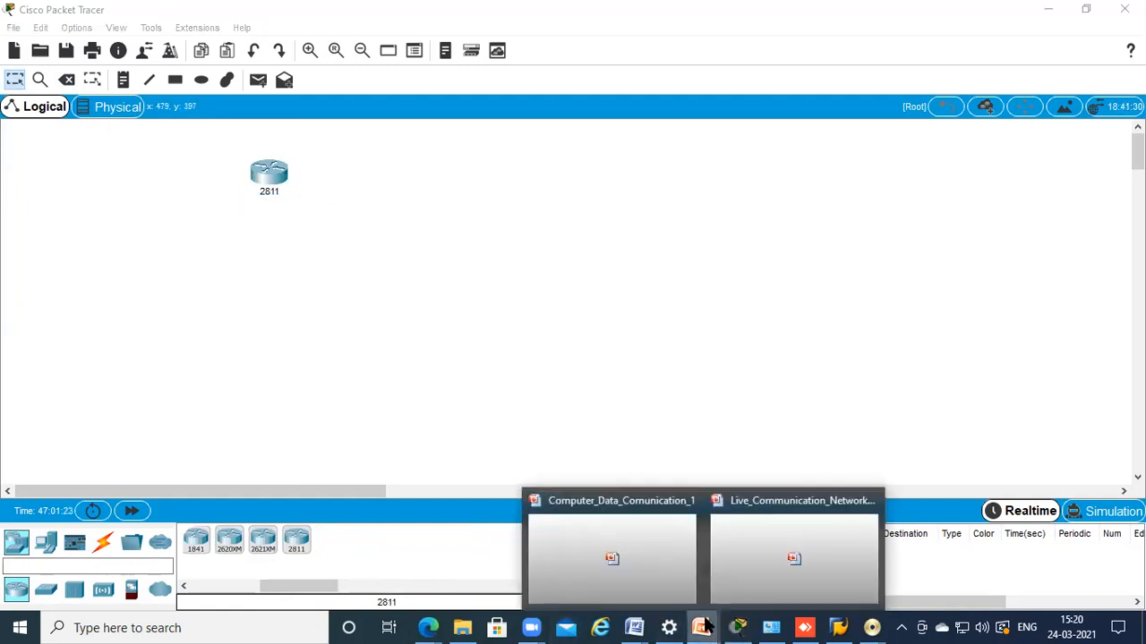
left_click(670, 570)
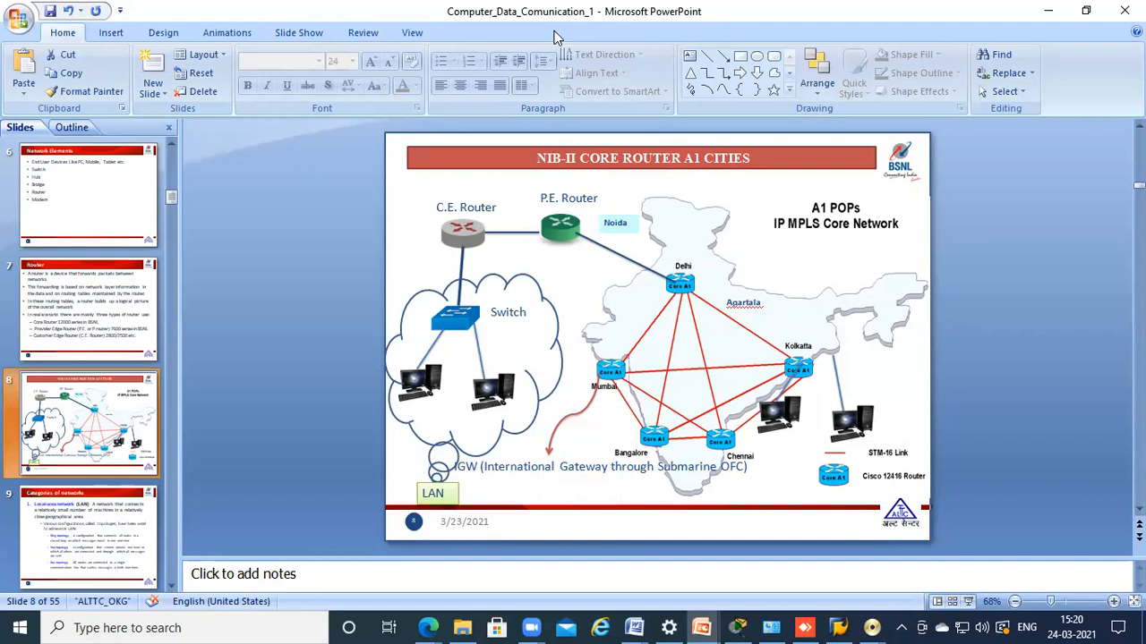
left_click(737, 627)
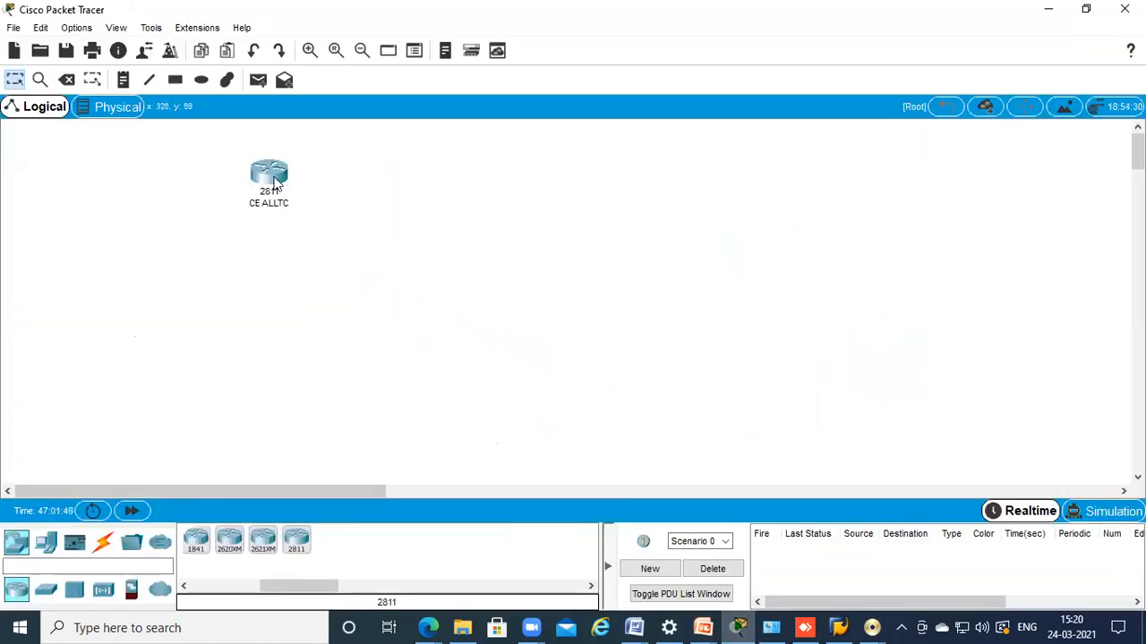
left_click_drag(51, 244, 620, 436)
Place two 2960 switches side by side below the CE ALLTC router
left_click(46, 589)
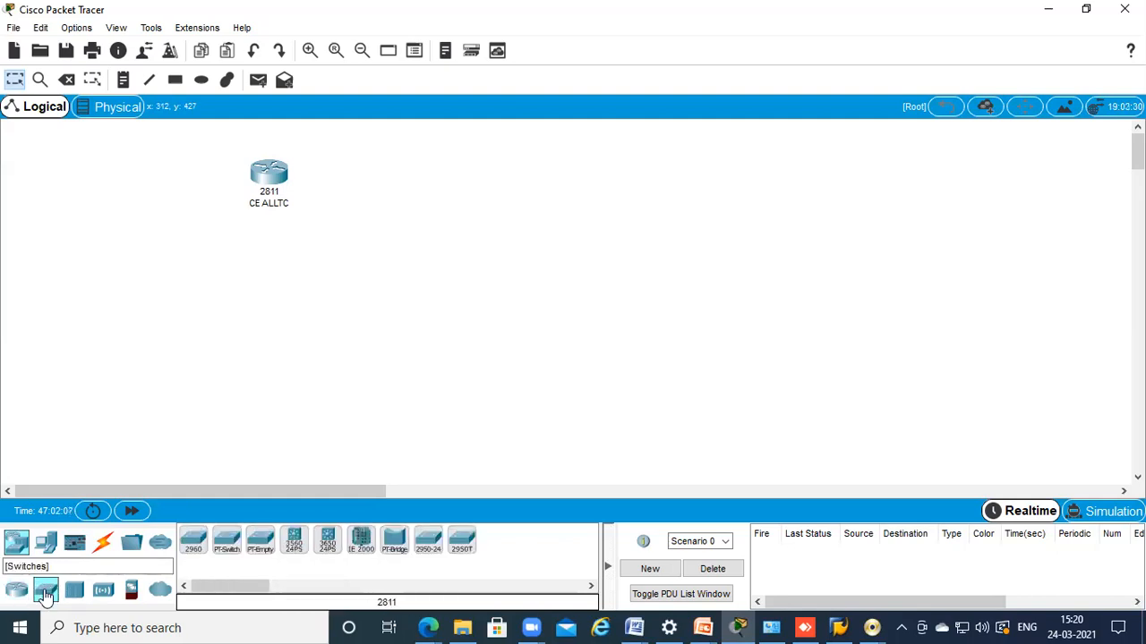
left_click(192, 548)
left_click(260, 270)
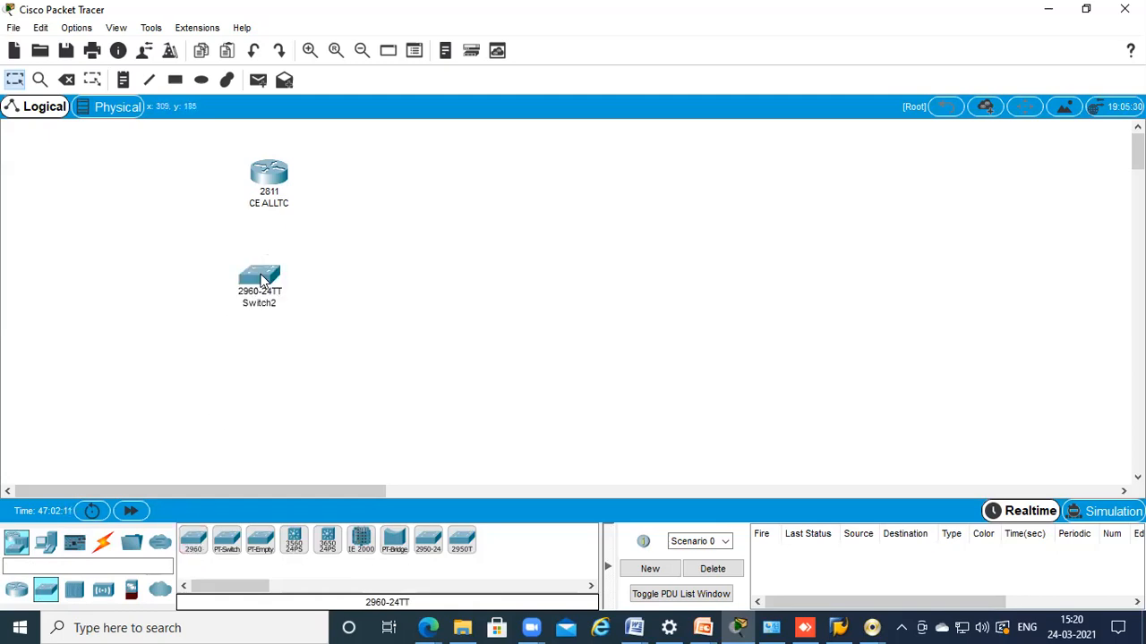
left_click(196, 546)
left_click(399, 282)
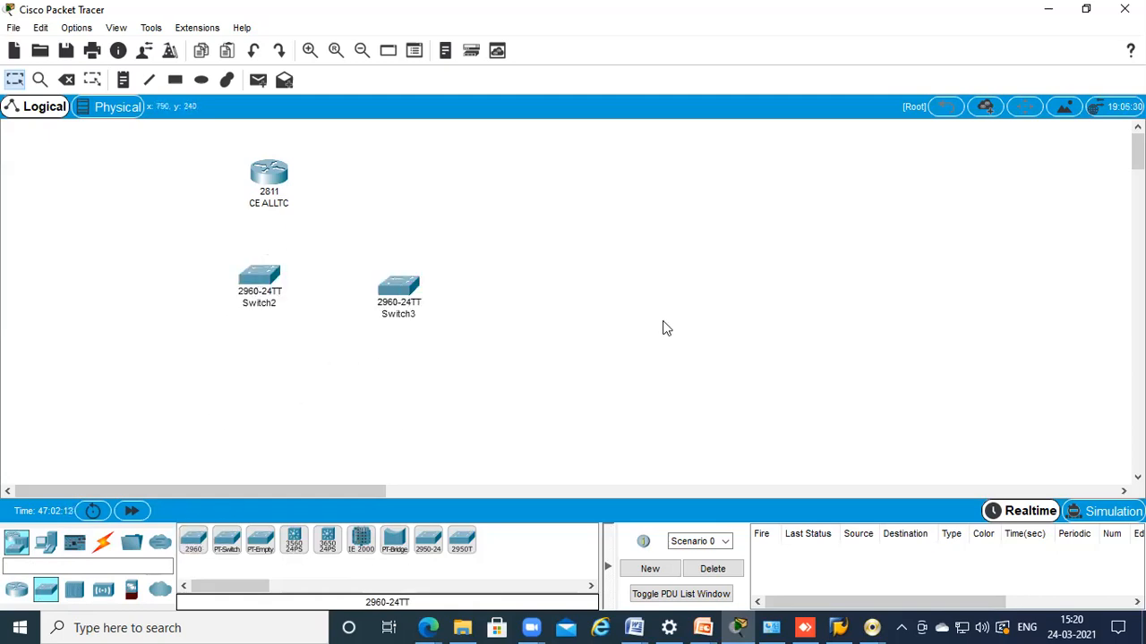
Place two PCs below Switch2 and a laptop below Switch3, aligning the second PC with the first
left_click(45, 543)
left_click(192, 540)
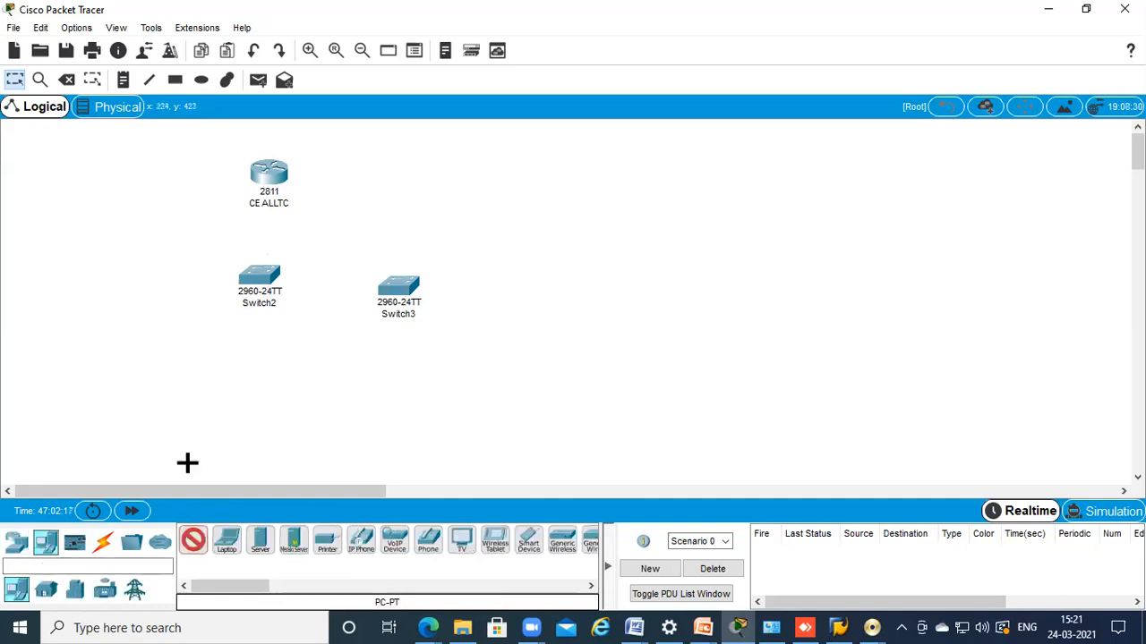
left_click(167, 385)
left_click(193, 540)
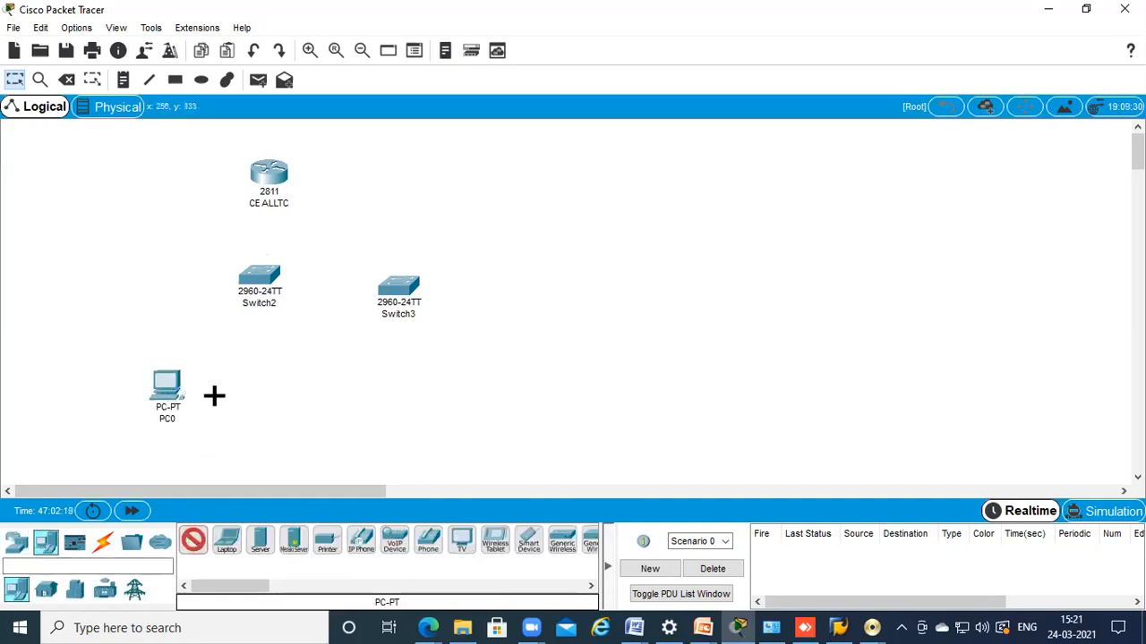
left_click(215, 394)
left_click(225, 541)
left_click(362, 403)
mouse_move(218, 410)
left_mouse_down()
mouse_move(237, 392)
mouse_move(171, 398)
mouse_move(223, 394)
left_mouse_up()
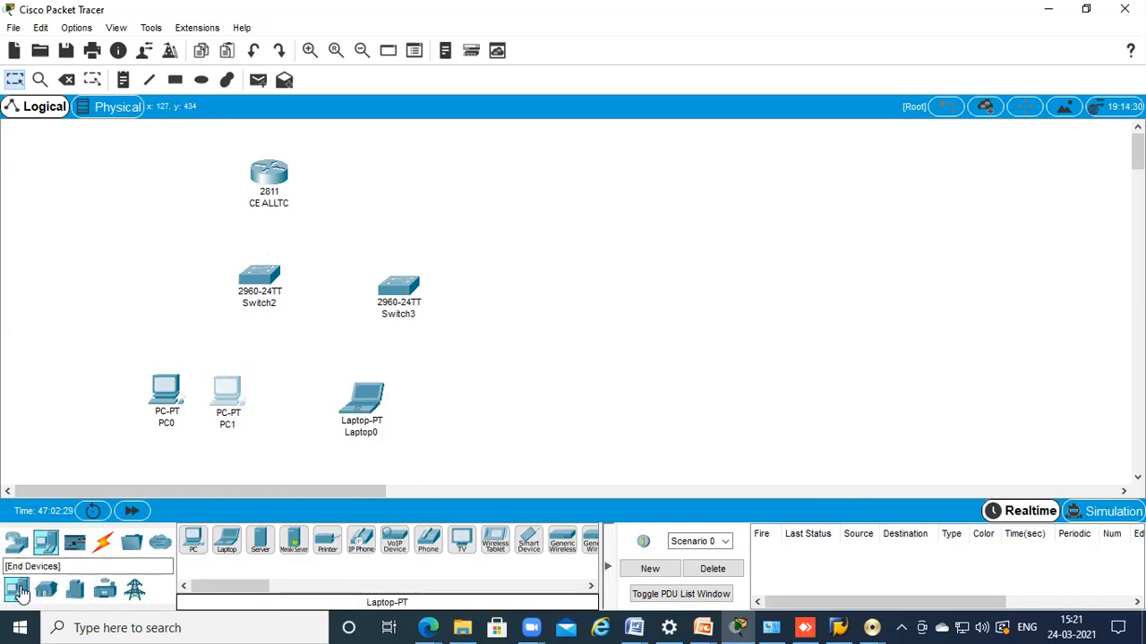
Move Switch3 up slightly so it lines up with Switch2
left_click(25, 540)
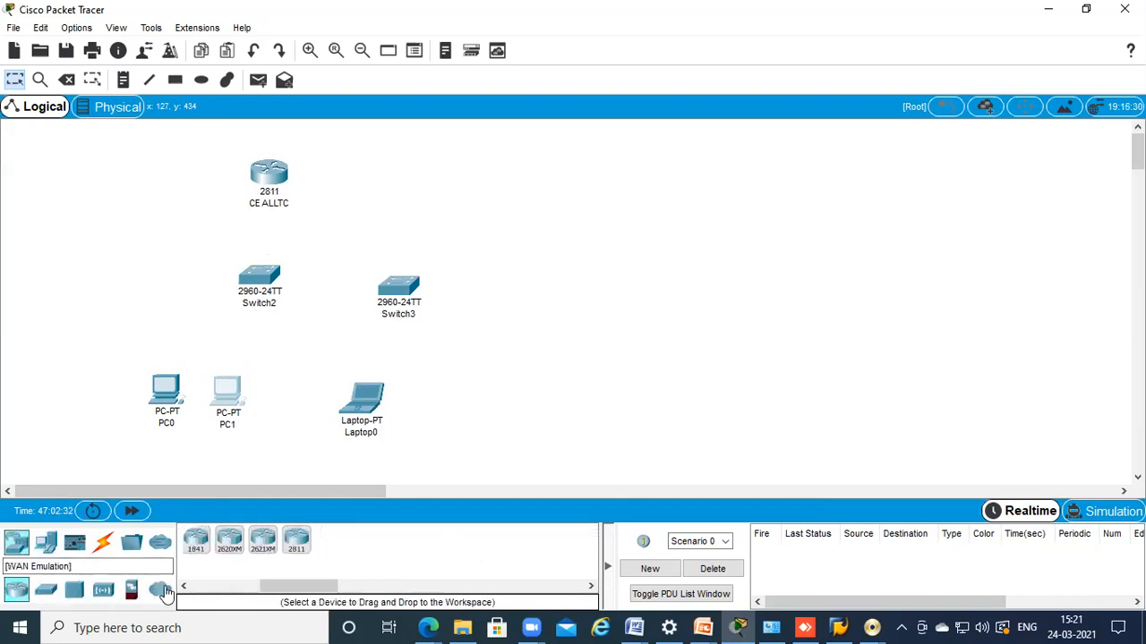
left_click(45, 543)
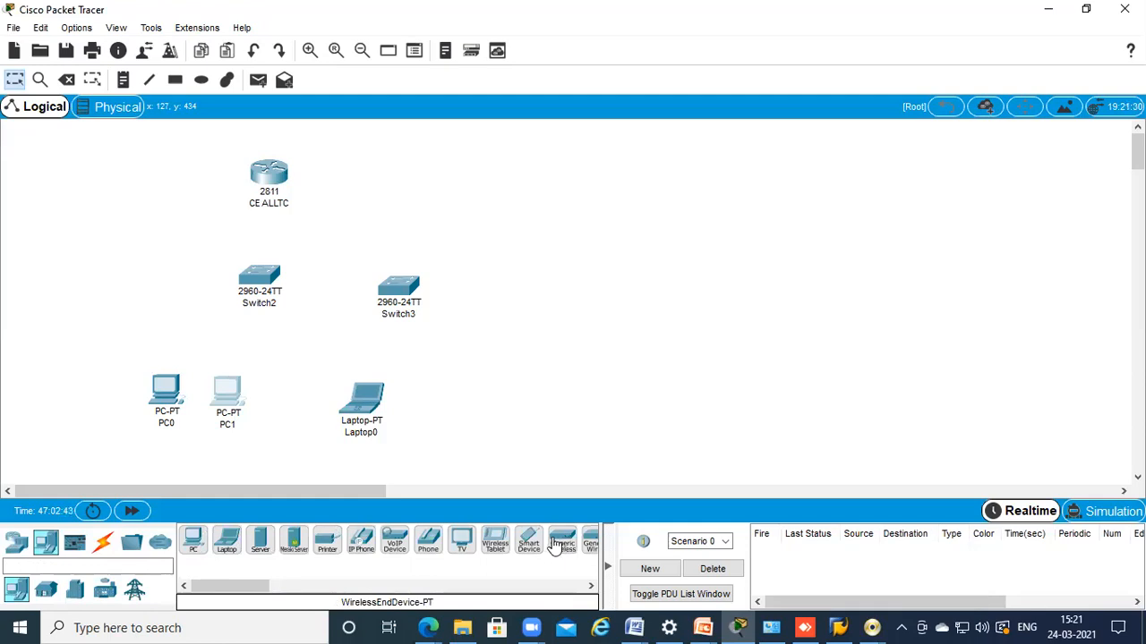
left_click_drag(387, 307, 385, 298)
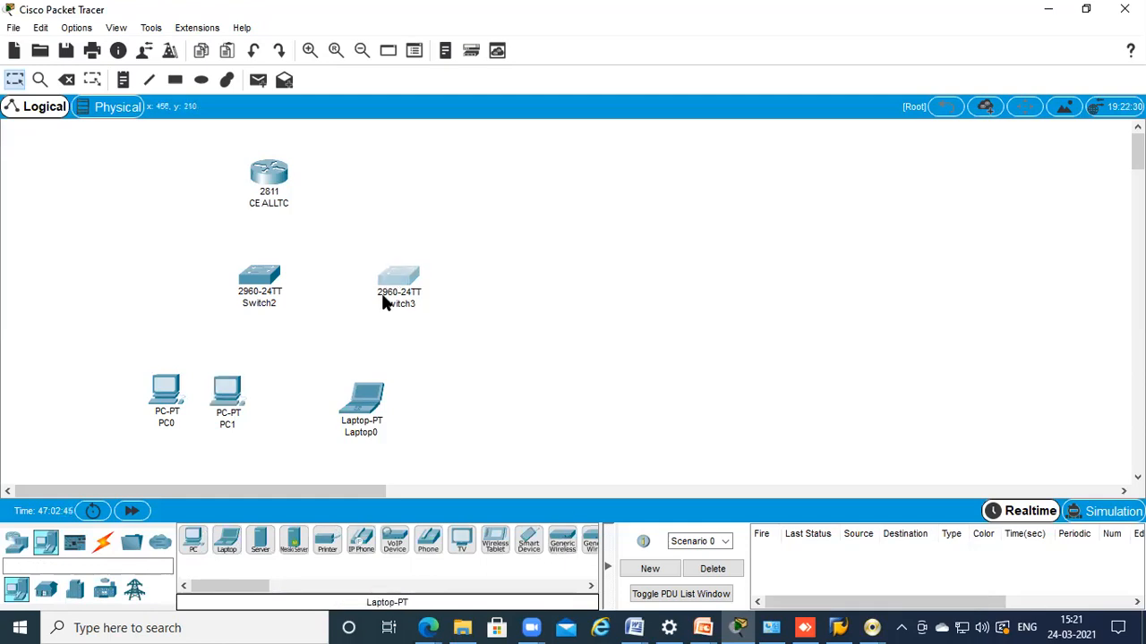
mouse_move(382, 295)
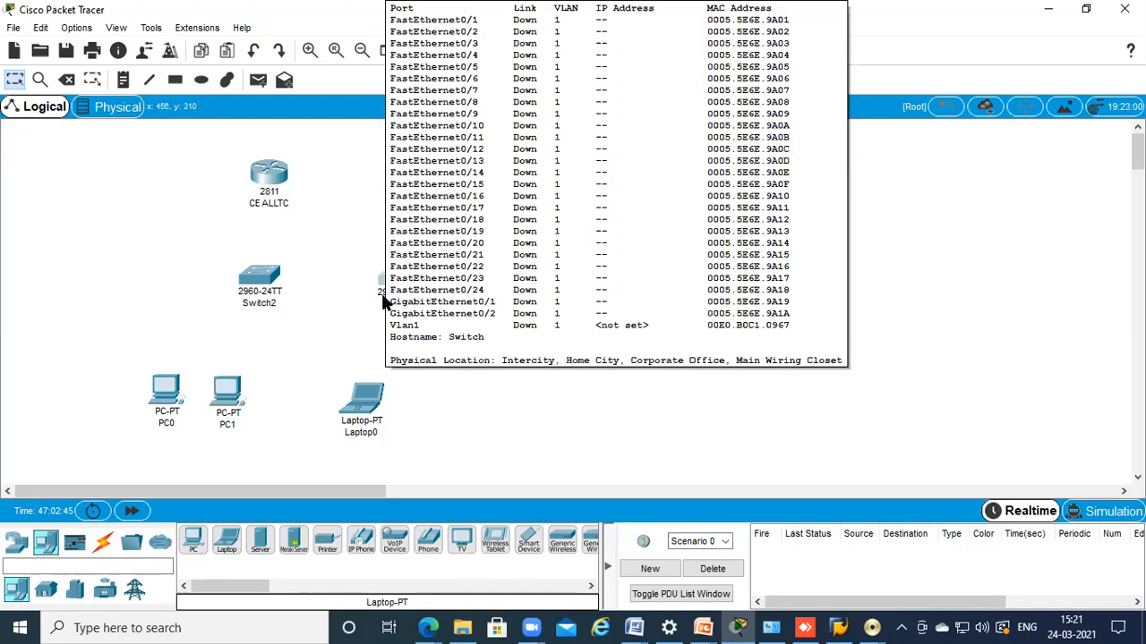
Place a HomeRouter-PT-AC wireless router to the right of the two switches
left_click(16, 544)
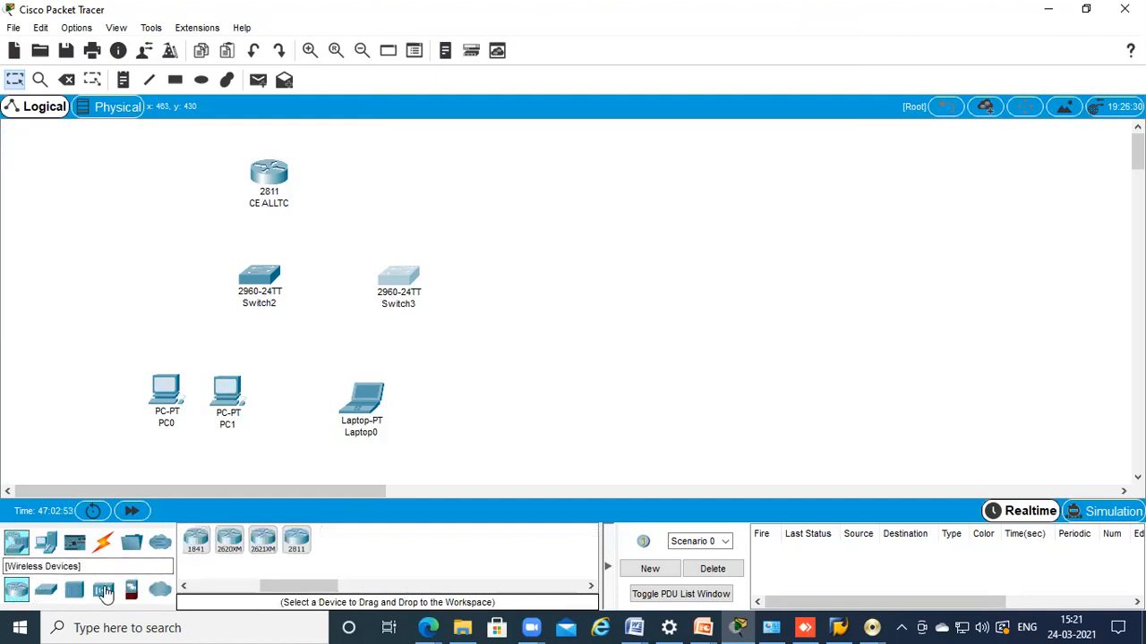
left_click(104, 593)
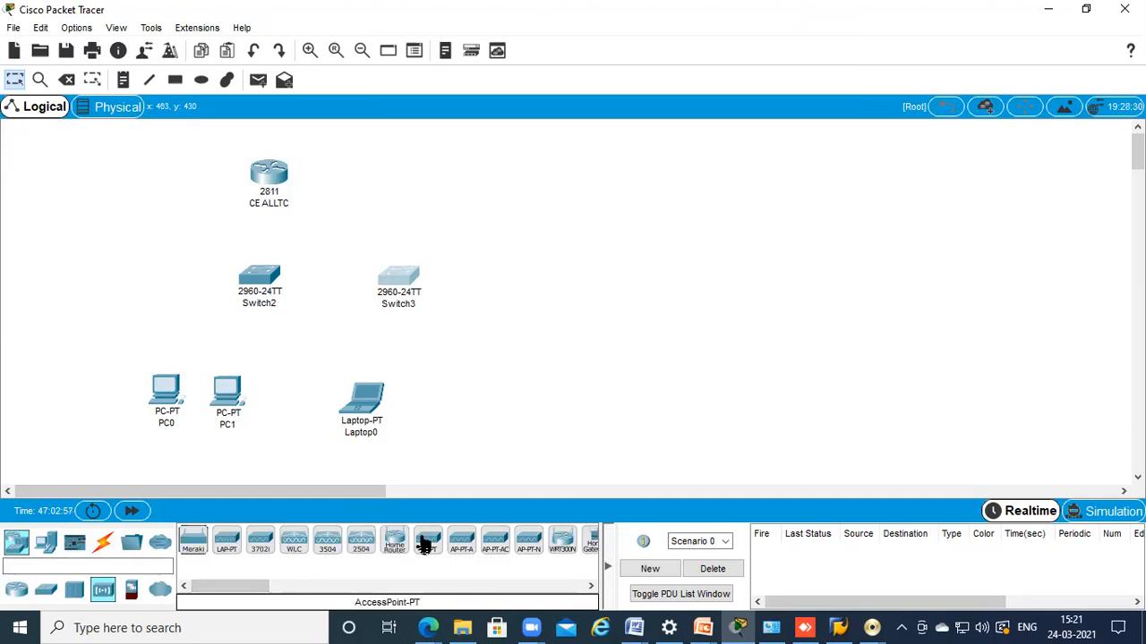
left_click_drag(251, 595, 200, 589)
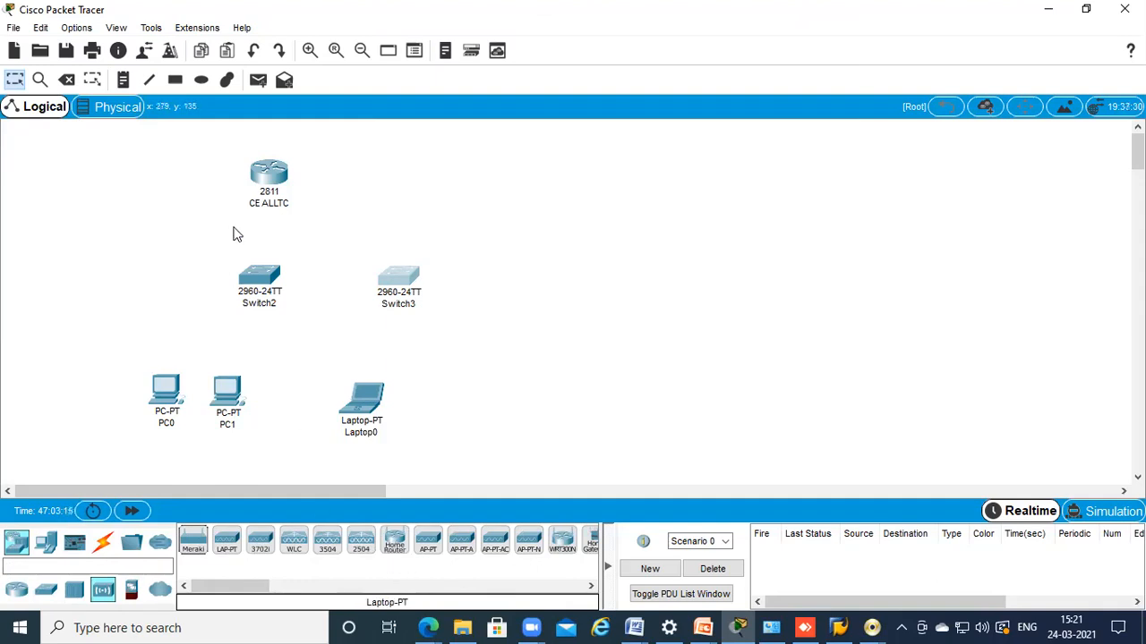
left_click_drag(302, 150, 196, 213)
left_click(394, 541)
left_click(712, 285)
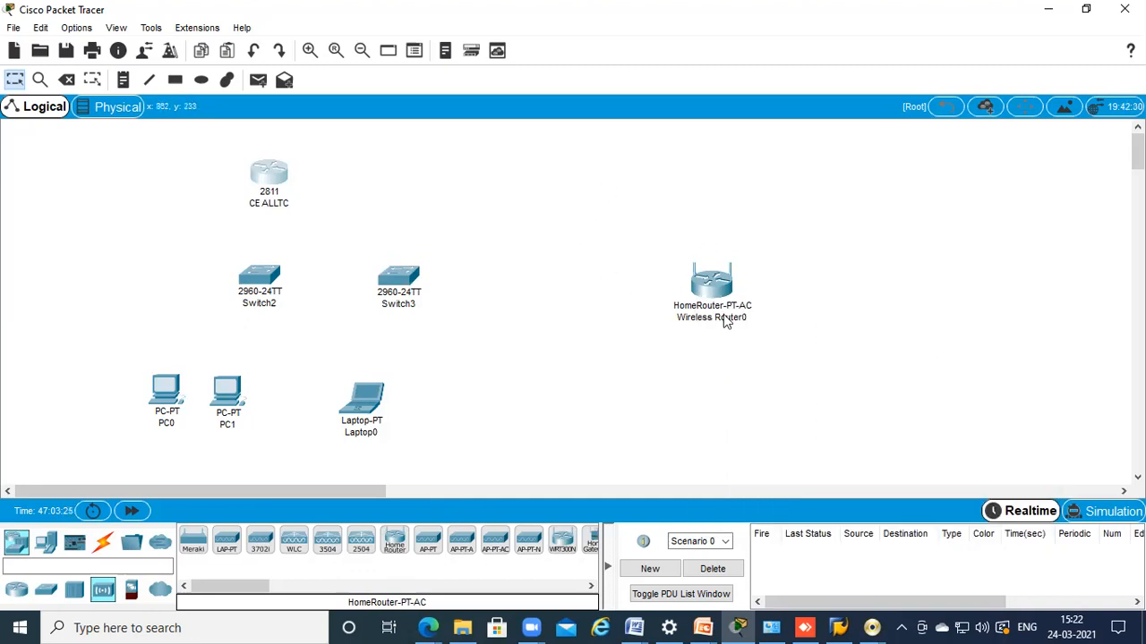
Delete the wireless home router from the workspace
mouse_move(728, 322)
left_click(66, 79)
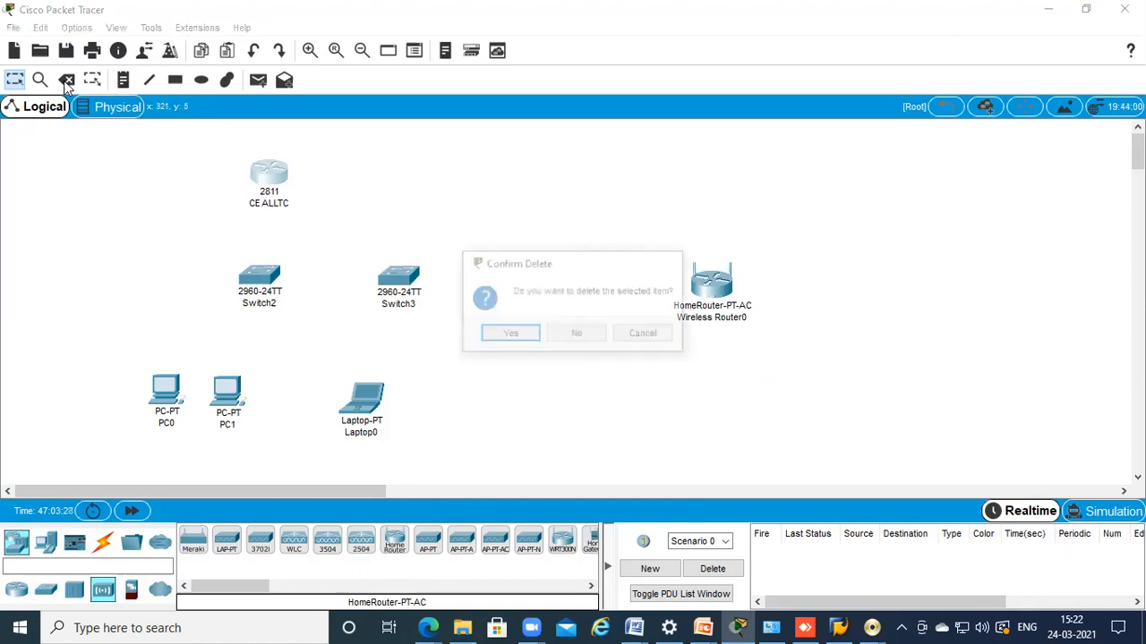
left_click(589, 334)
left_click(719, 288)
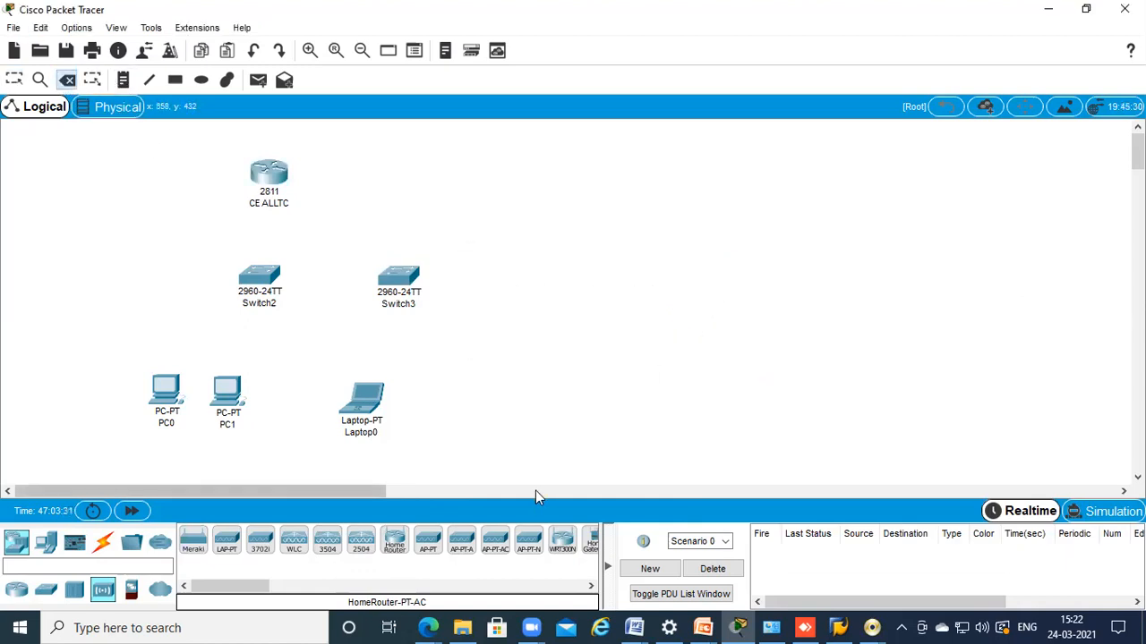
Place an AccessPoint-PT wireless access point to the right of Switch3, level with the switches
left_click(428, 549)
left_click(550, 278)
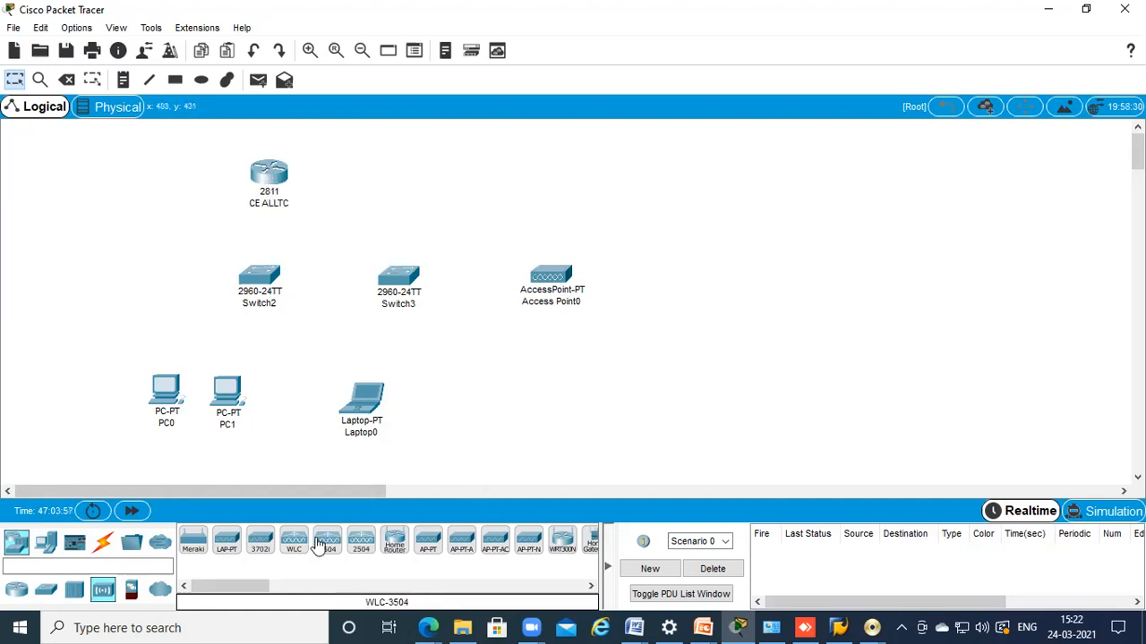
Place a second 2811 router in the upper-right part of the workspace and name it PE BSNL GZB
left_click(16, 592)
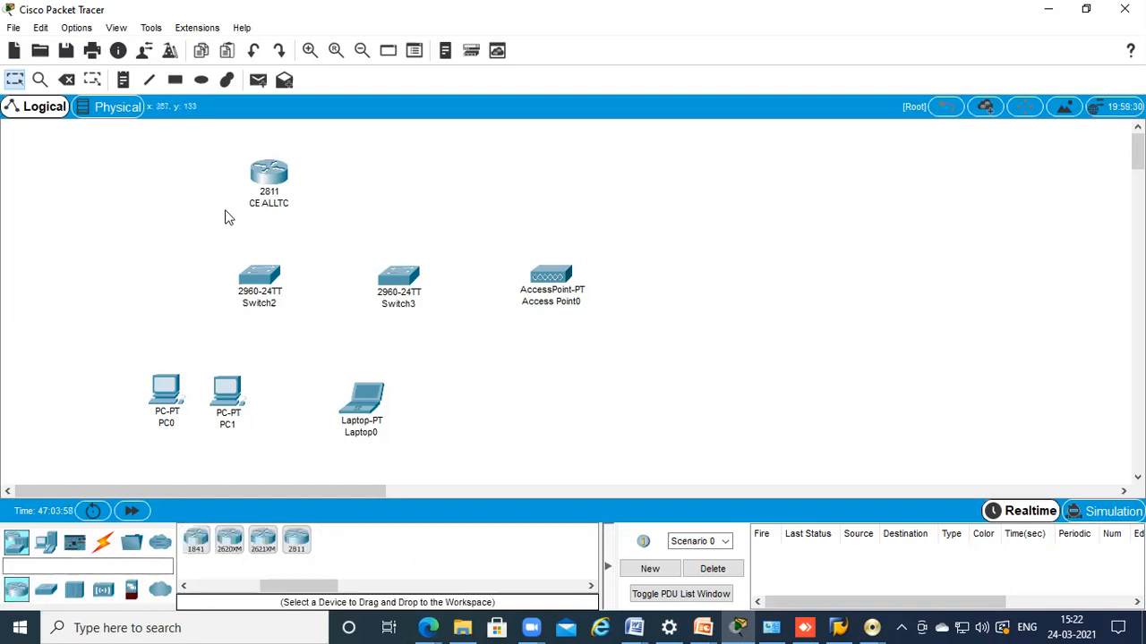
left_click(296, 541)
left_click(803, 184)
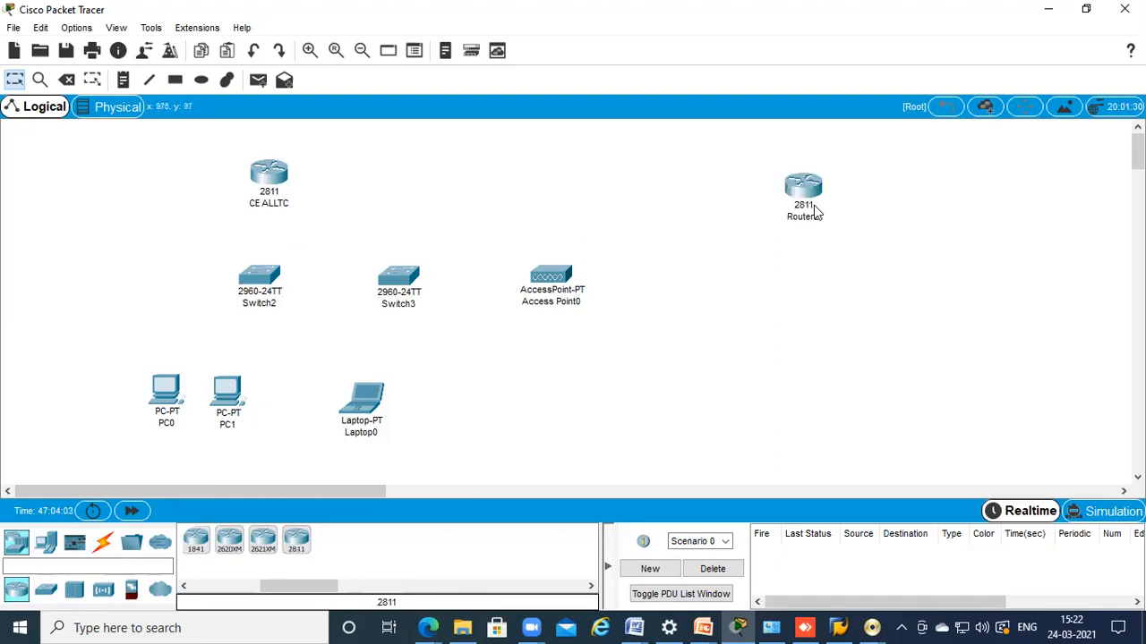
left_click(803, 218)
left_click_drag(816, 219, 760, 225)
type("PE BSNL GZB")
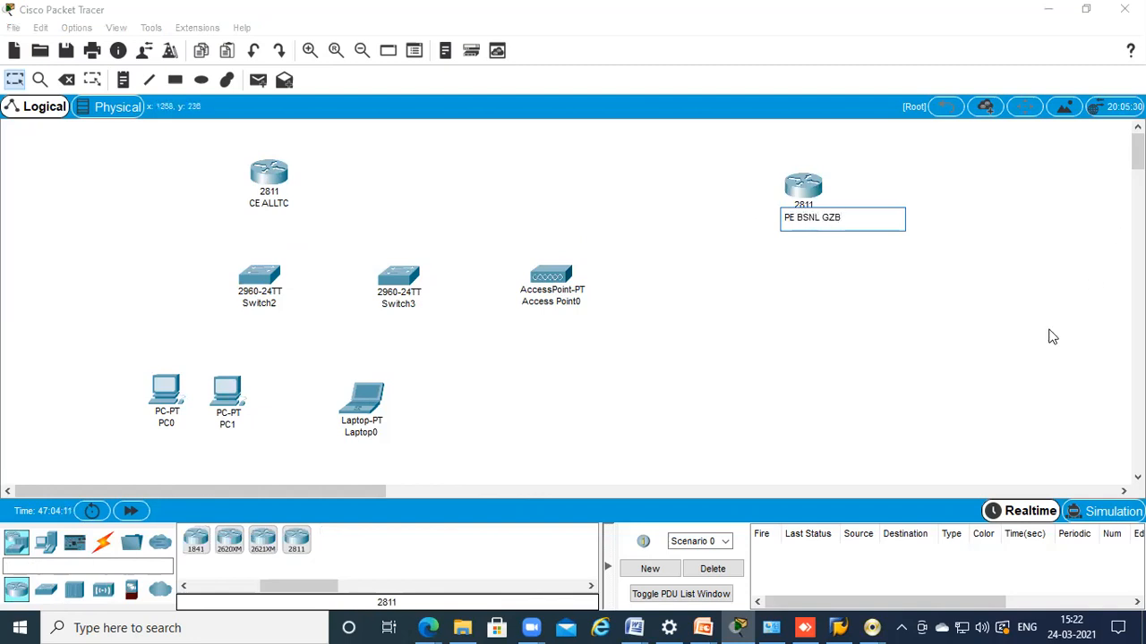
left_click(1053, 336)
left_click_drag(899, 158, 765, 255)
left_click_drag(349, 154, 215, 227)
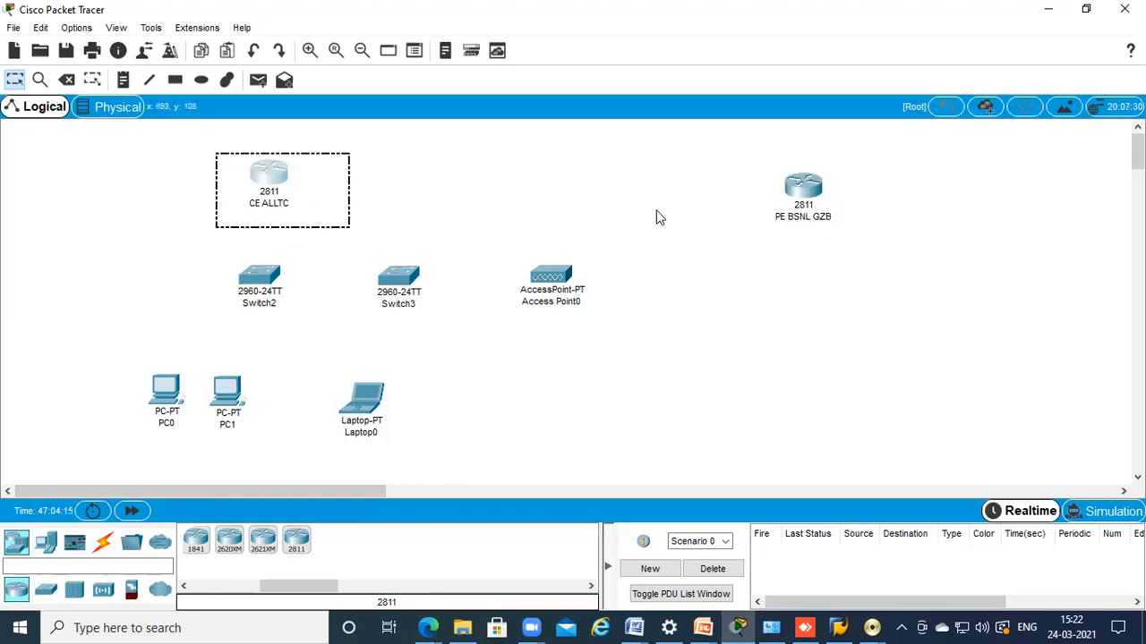
left_click_drag(916, 164, 756, 257)
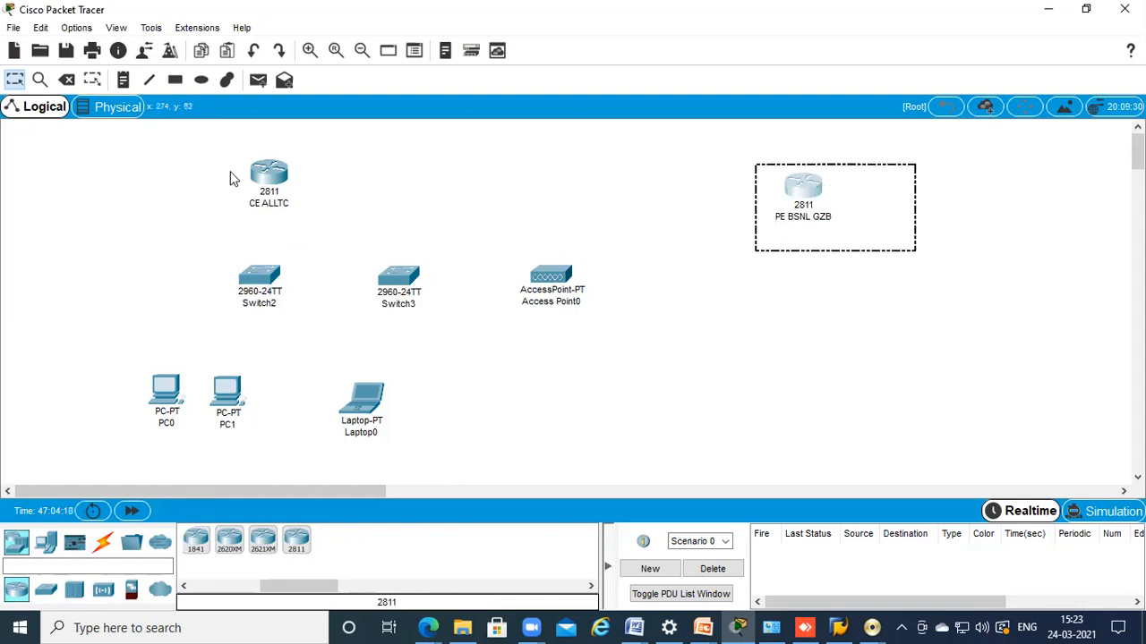
Switch to the Computer_Data_Comunication_1 presentation and examine how the C.E. and P.E. routers connect on slide 8
mouse_move(703, 628)
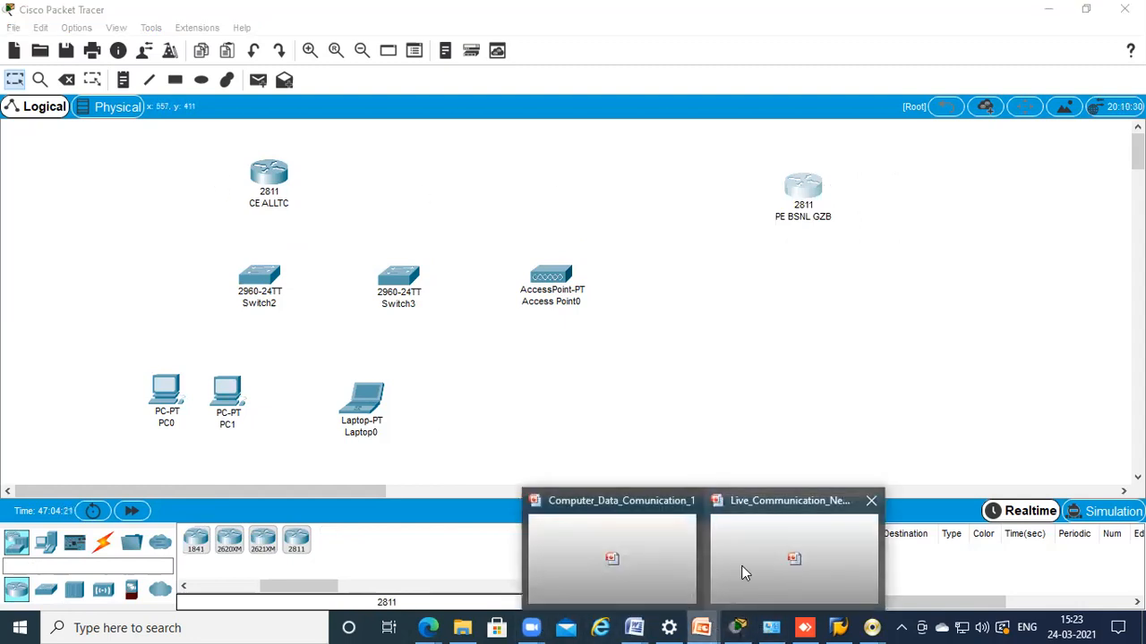
left_click(649, 564)
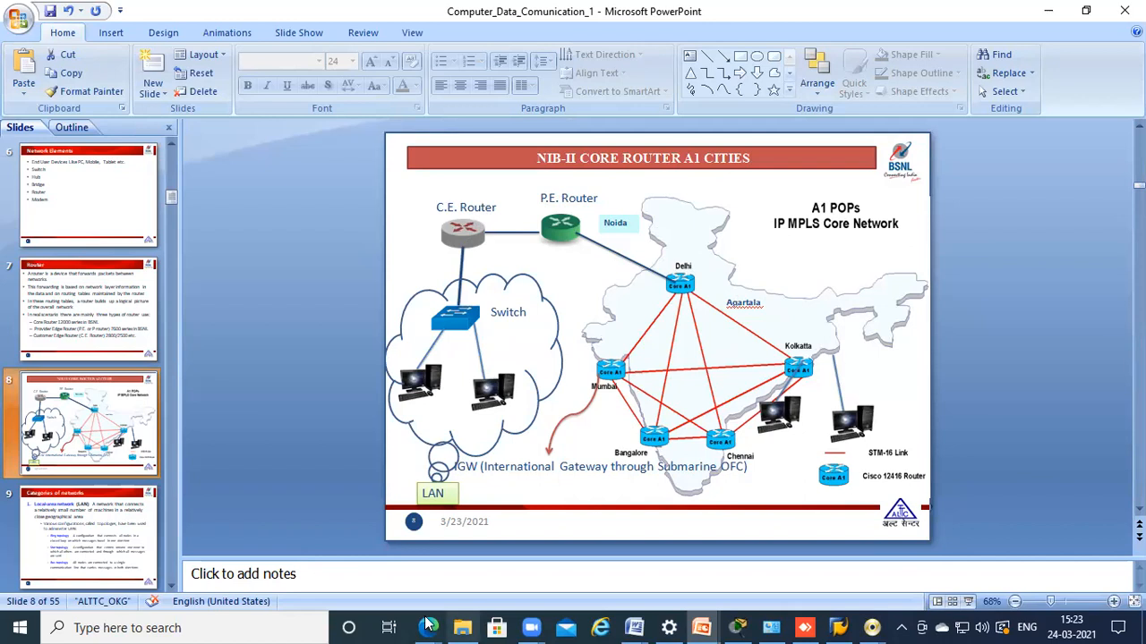
Switch back to Packet Tracer and show the available connection cable types
left_click(737, 627)
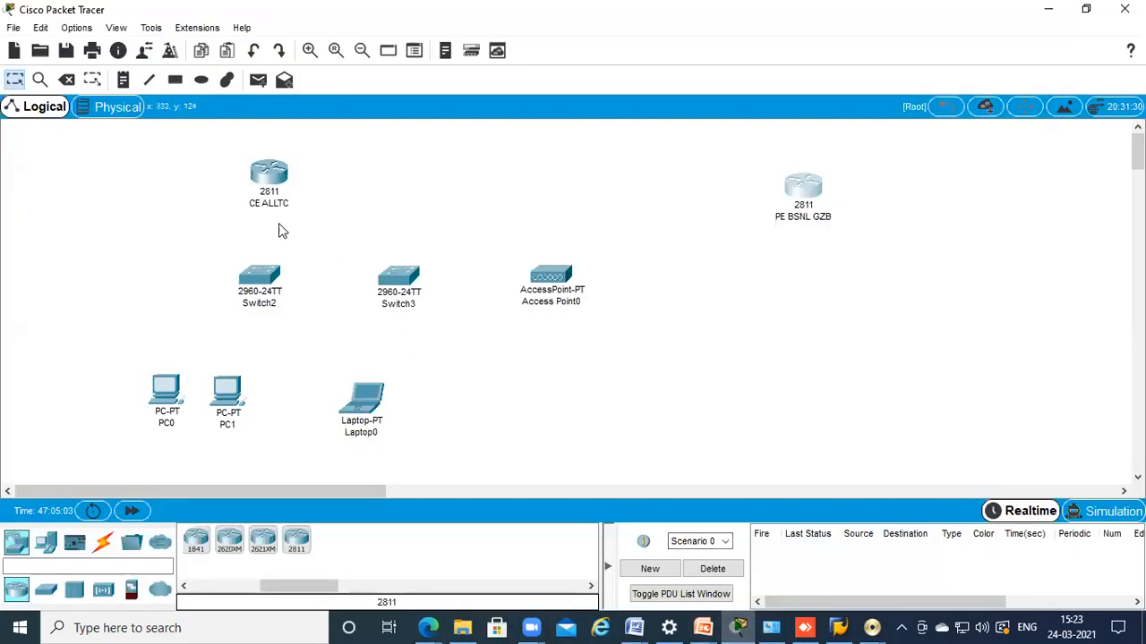
left_click(103, 547)
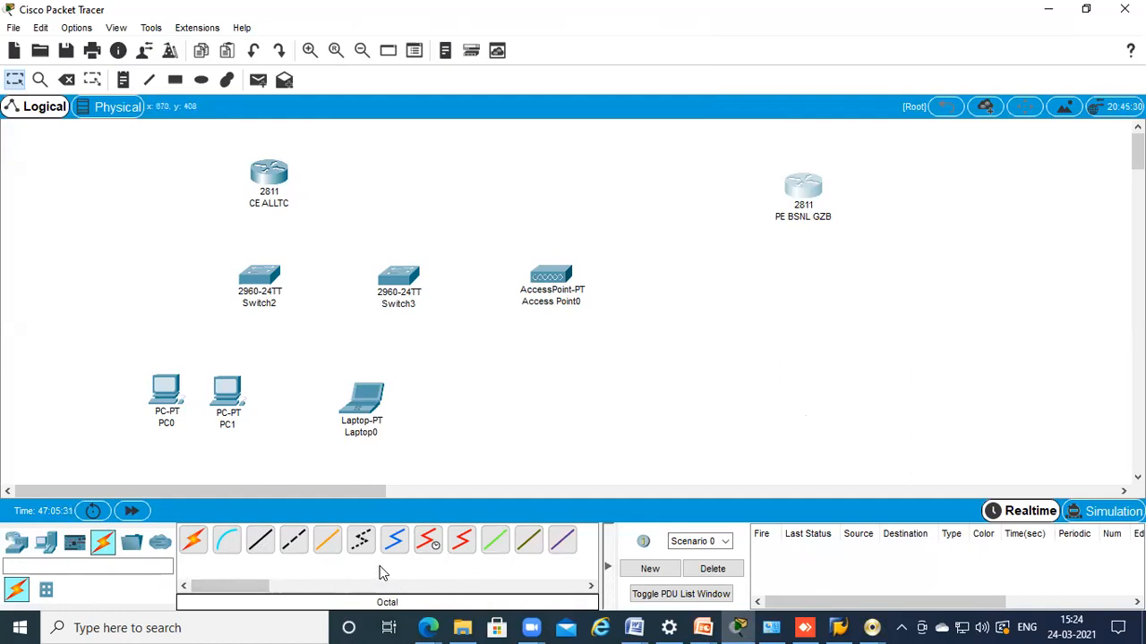
left_click(363, 549)
left_click(363, 549)
left_click(294, 549)
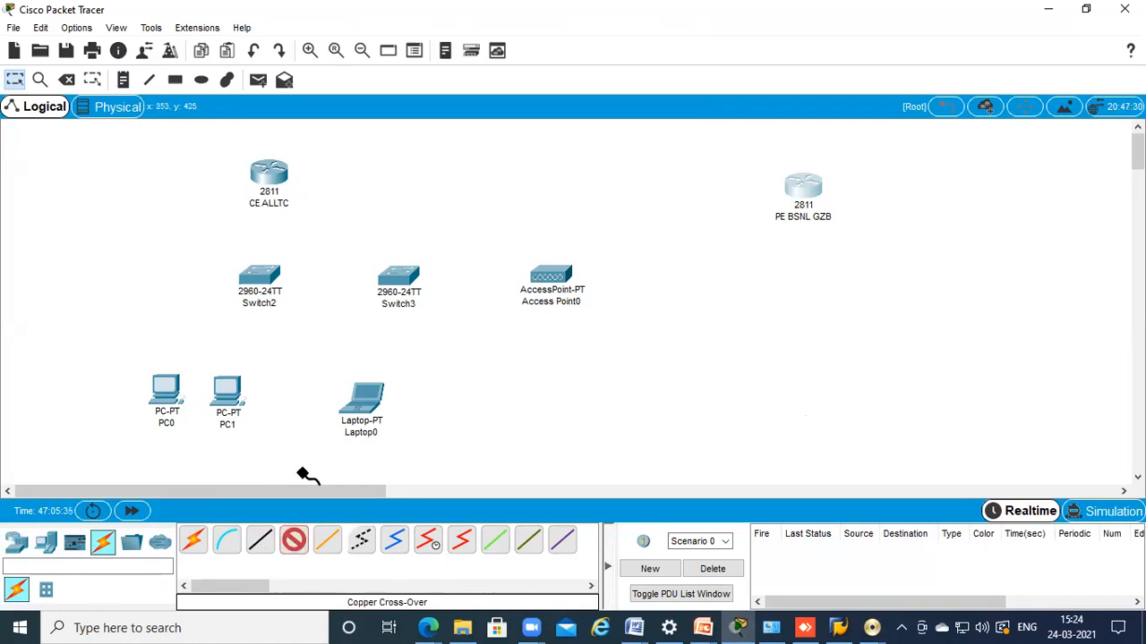
left_click(265, 175)
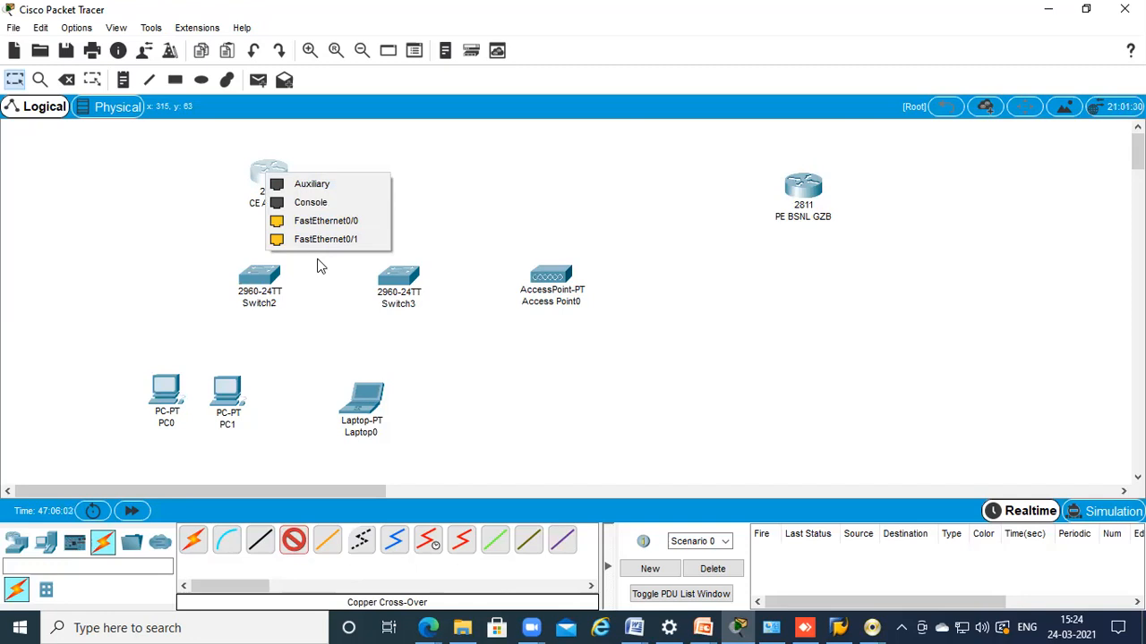
left_click(535, 208)
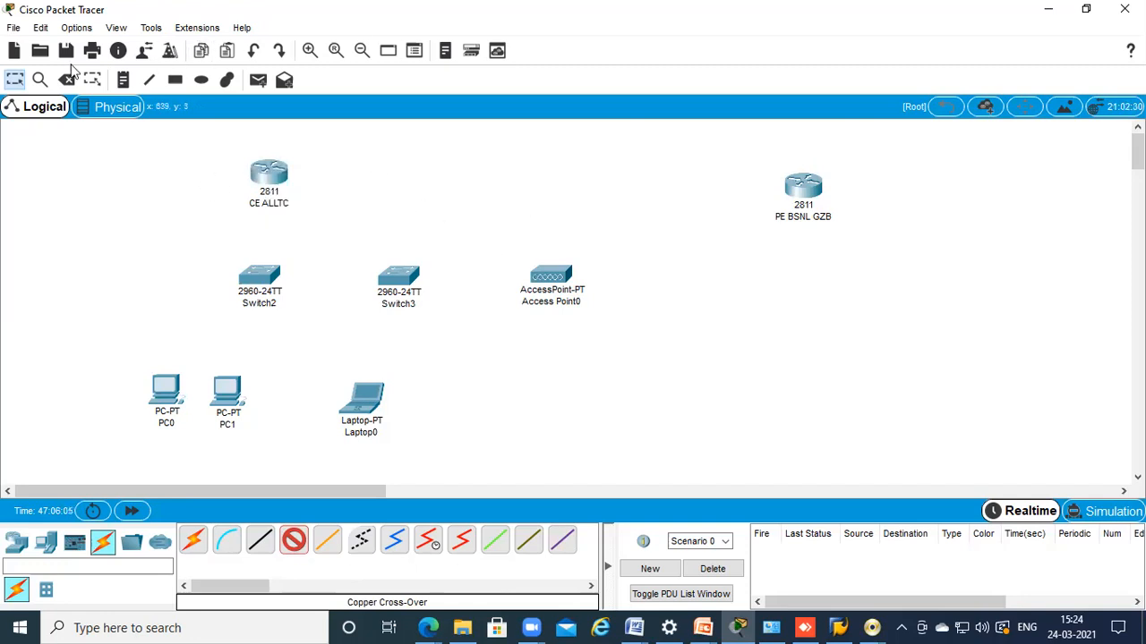
left_click(20, 80)
left_click_drag(307, 158, 220, 213)
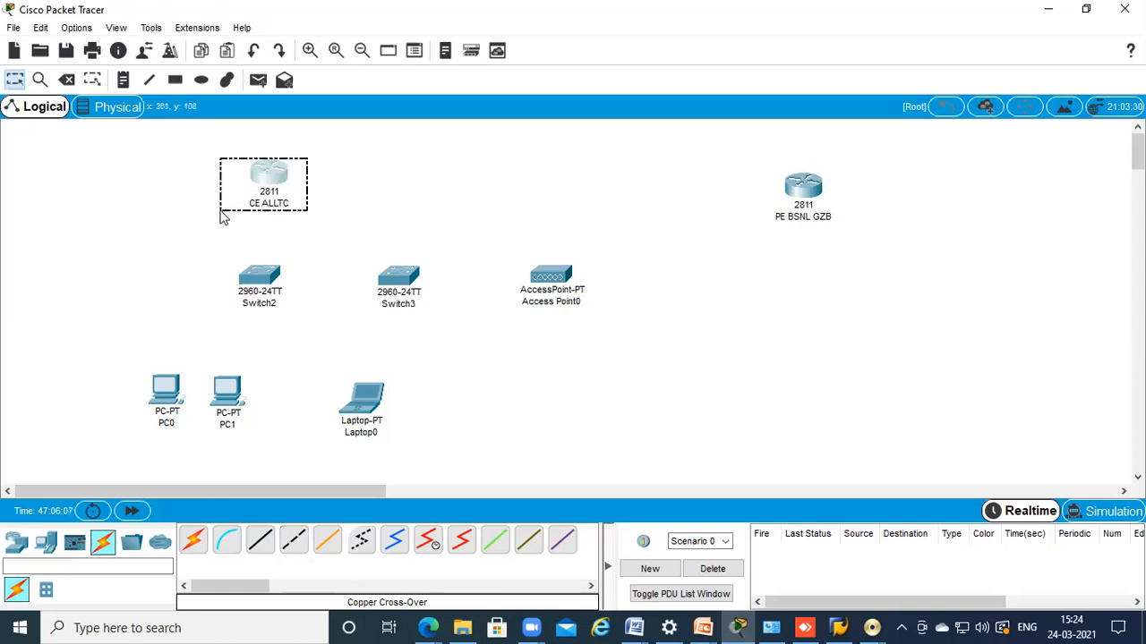
left_click(130, 179)
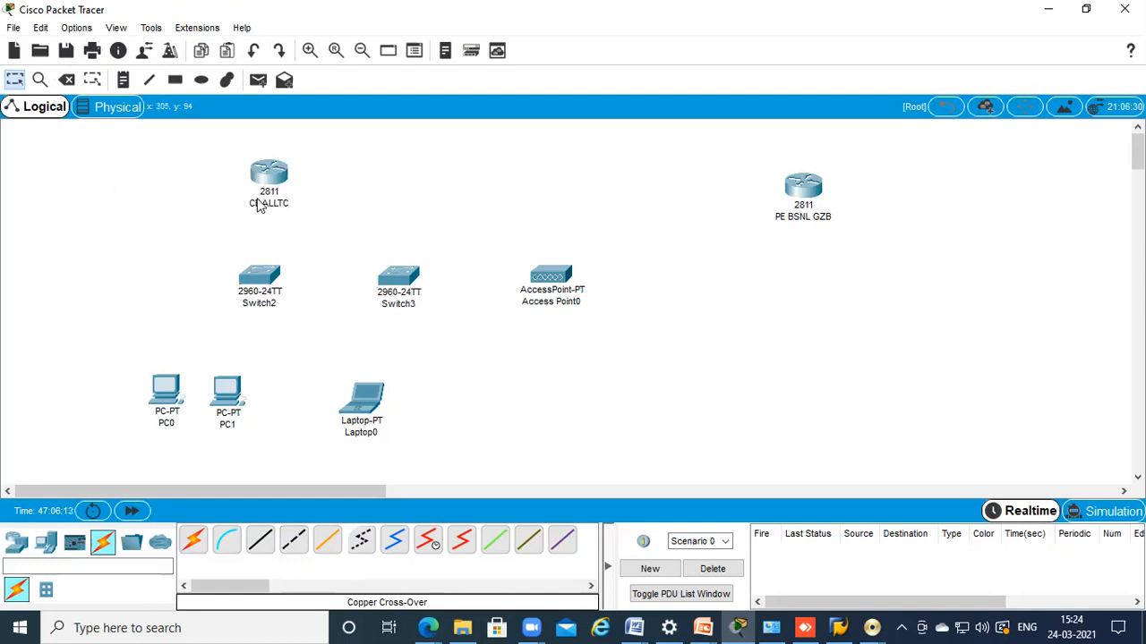
Place a second Laptop-PT in the upper-left part of the workspace, to the left of the CE ALLTC router
mouse_move(260, 204)
left_click(46, 542)
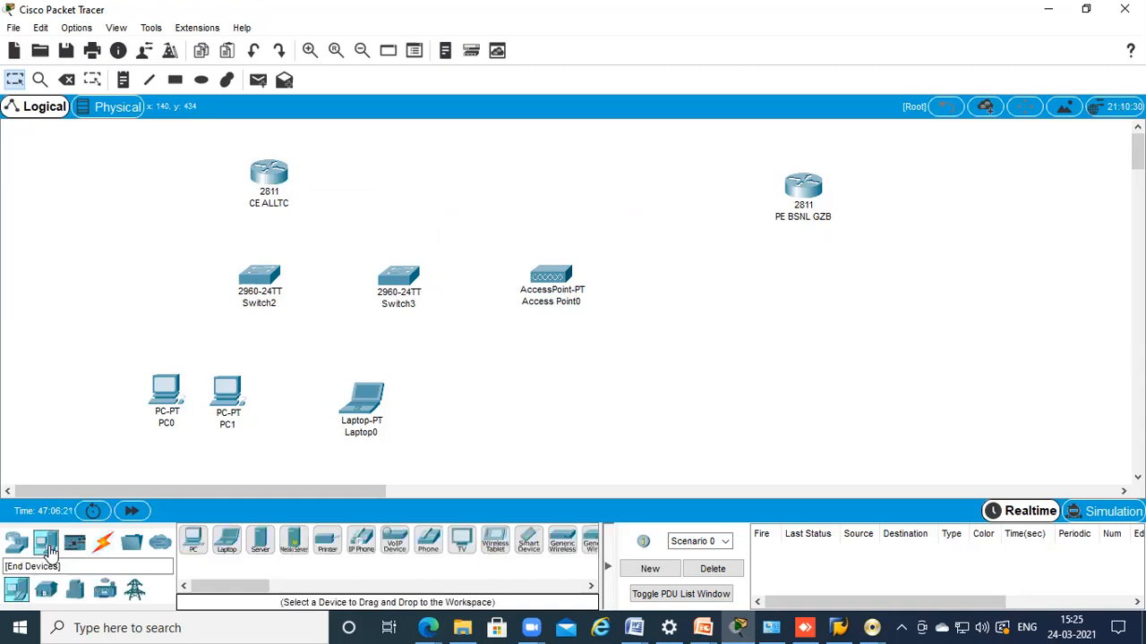
left_click(220, 544)
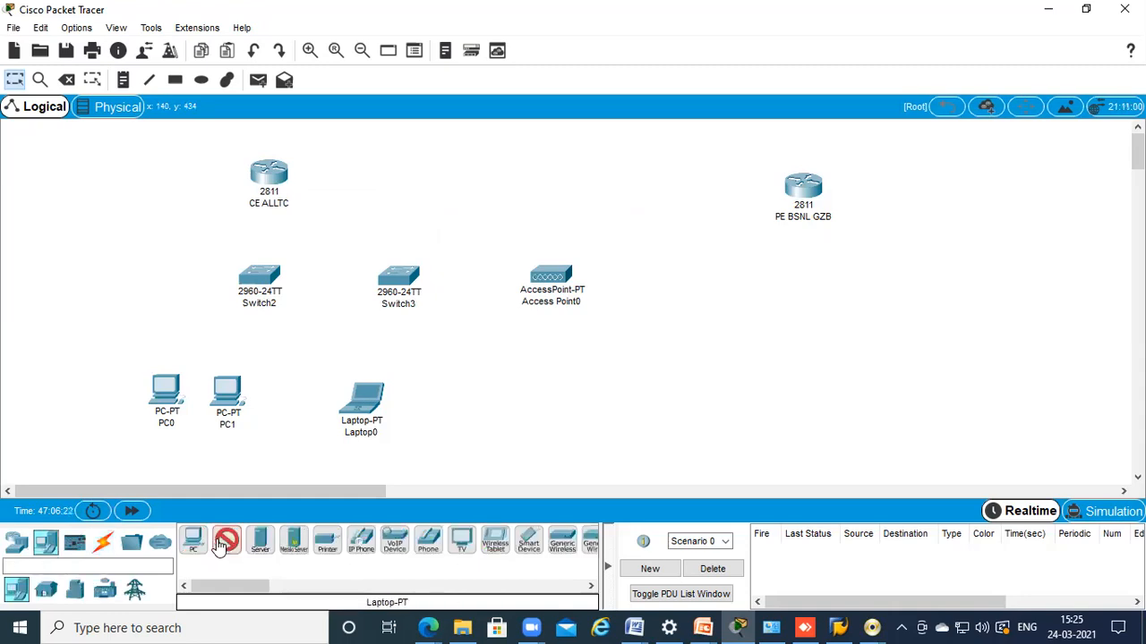
left_click(91, 154)
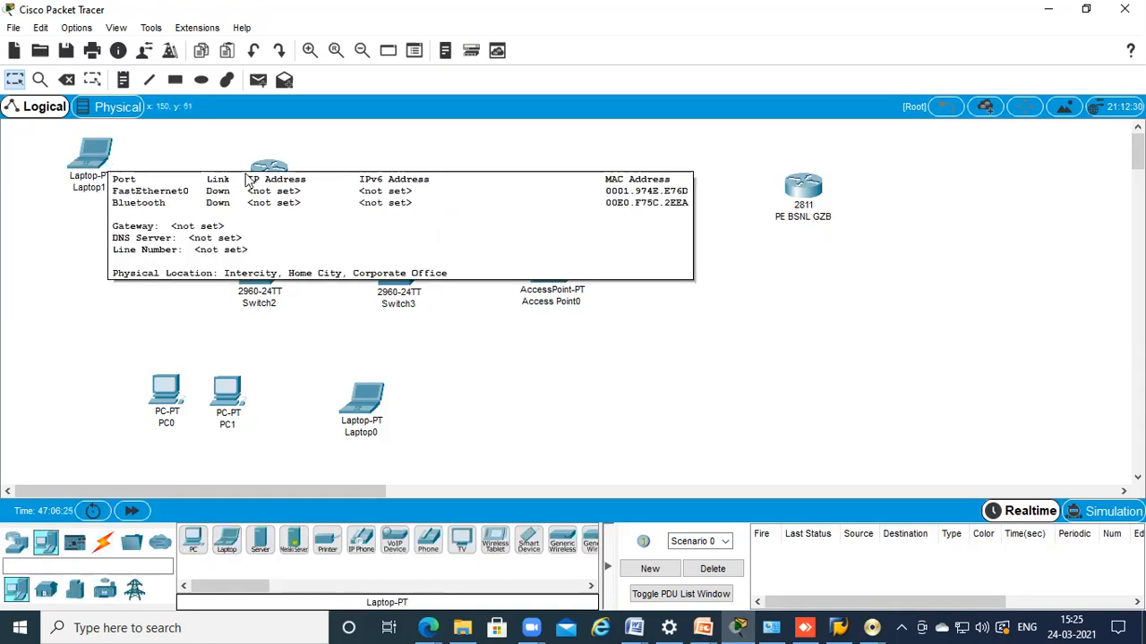
Connect Laptop1's RS 232 port to the CE ALLTC router's Console port with a console cable
left_click(103, 542)
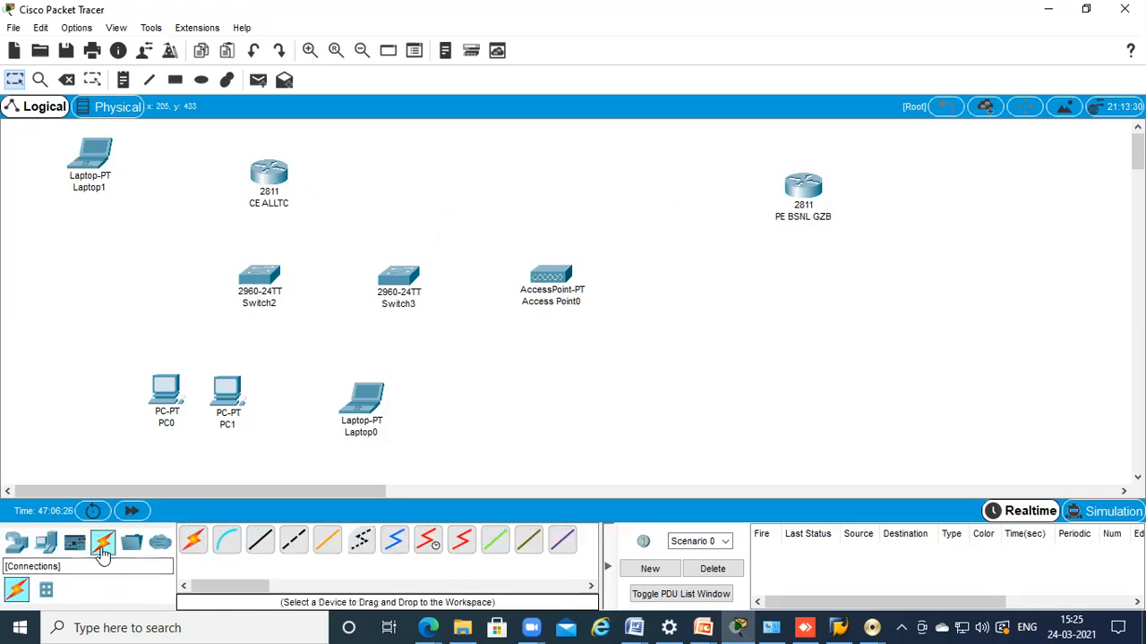
left_click(230, 551)
left_click(93, 160)
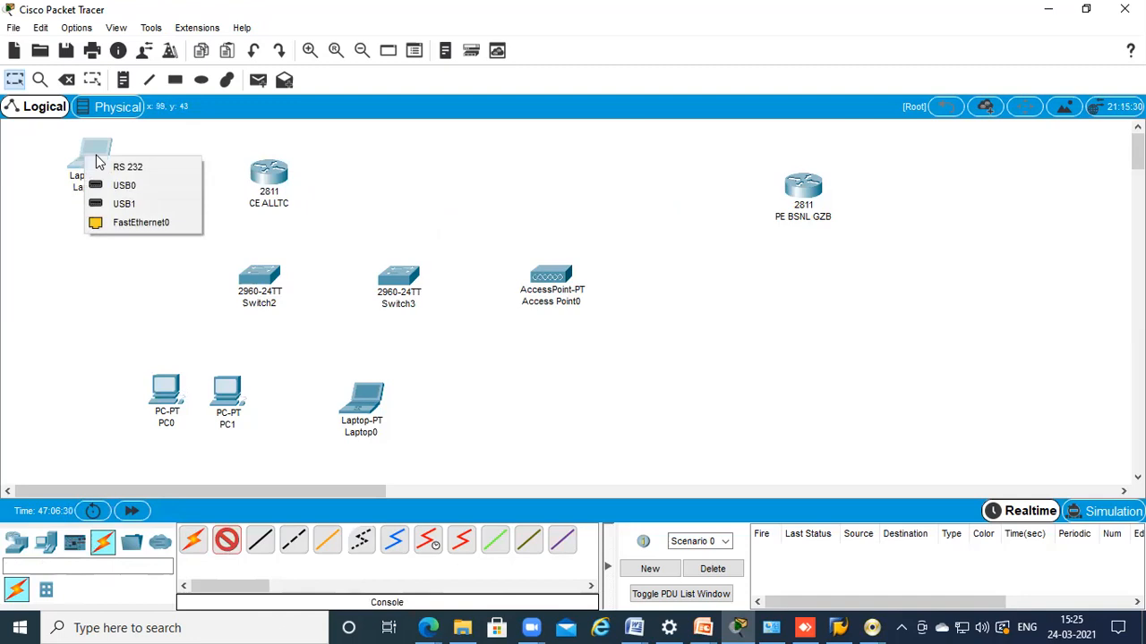
left_click(139, 175)
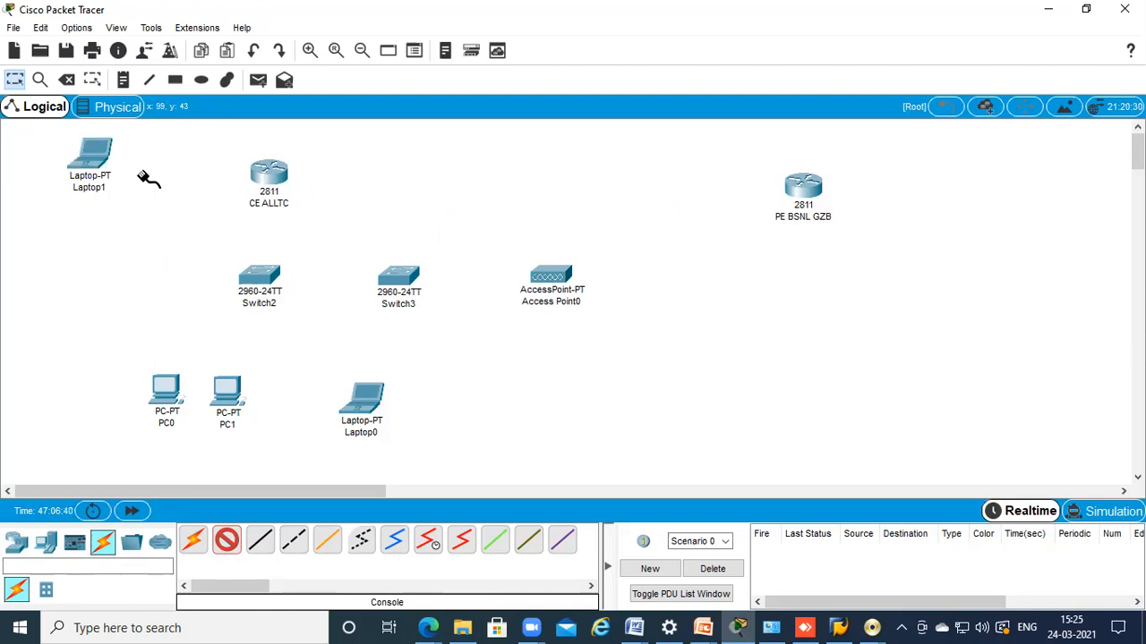
left_click(271, 177)
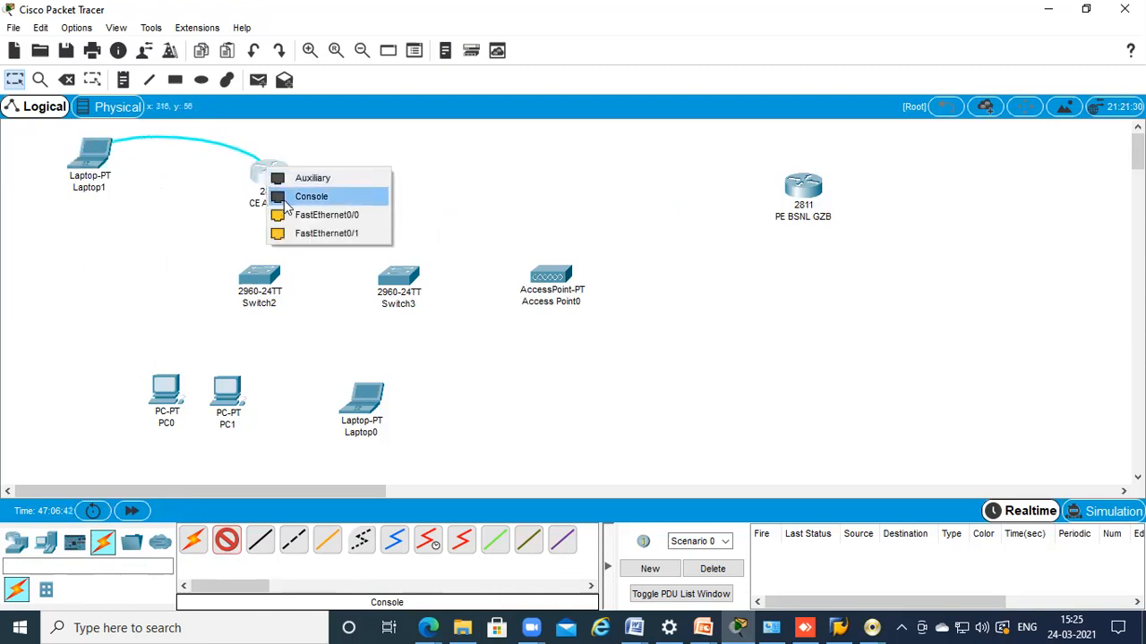
left_click(299, 196)
left_click_drag(354, 132, 41, 225)
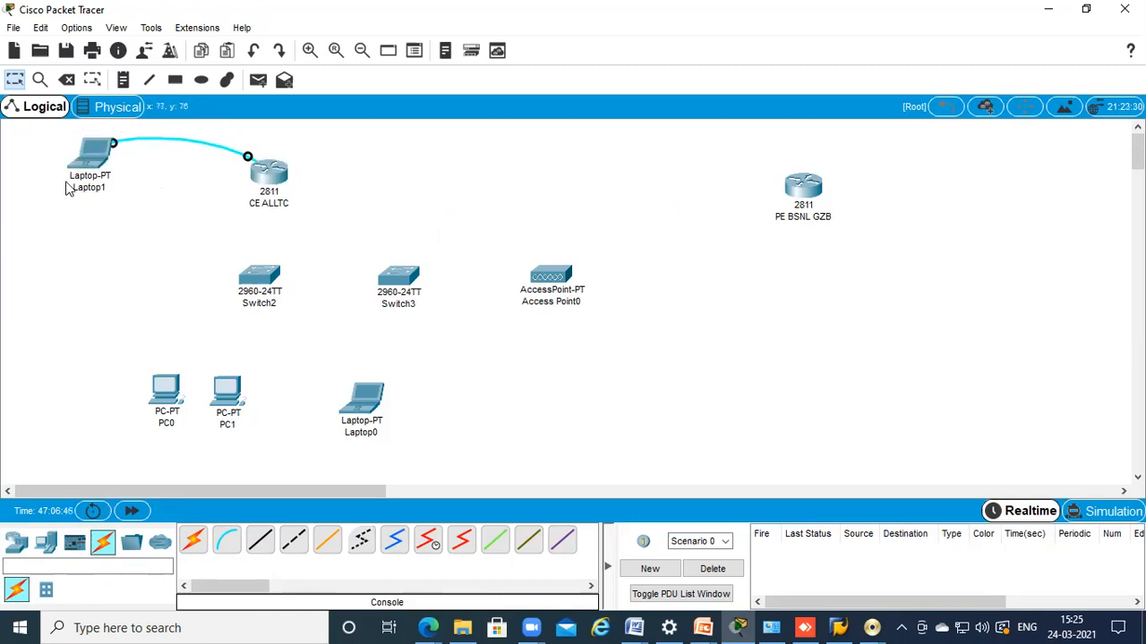
mouse_move(77, 177)
mouse_move(265, 179)
left_click_drag(154, 146, 54, 197)
left_click_drag(338, 144, 240, 235)
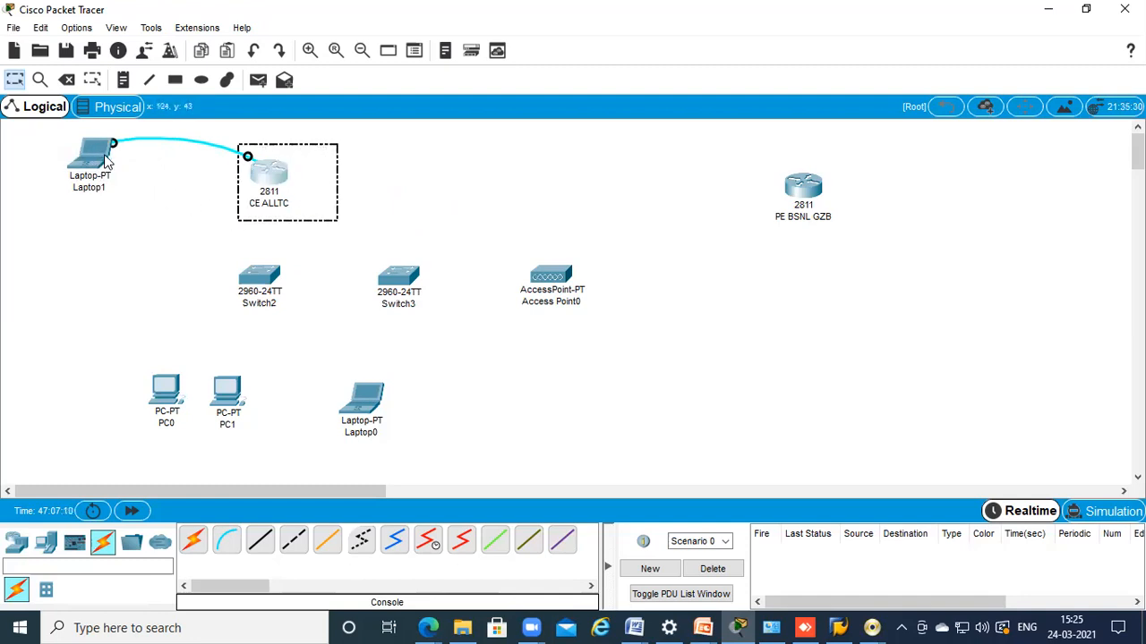
left_click(186, 213)
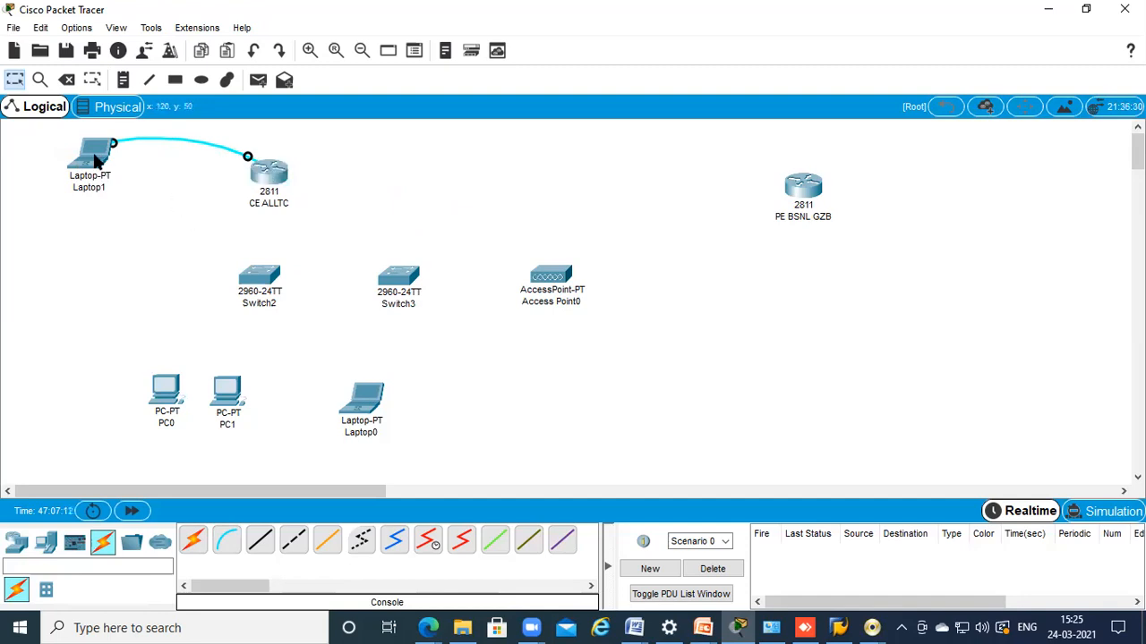
Move Laptop1 close beside the CE ALLTC router and back out to its place on the far left
left_click_drag(101, 155, 212, 167)
left_click_drag(383, 145, 141, 211)
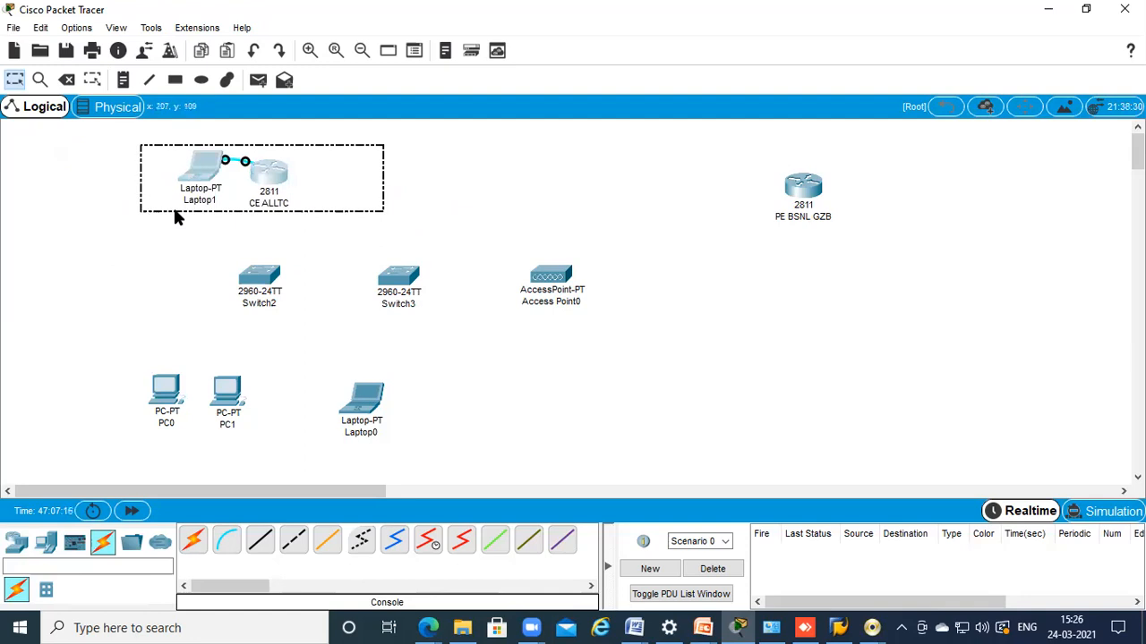
left_click_drag(188, 179, 66, 177)
left_click_drag(161, 177, 284, 184)
left_click(399, 183)
left_click_drag(214, 182, 104, 170)
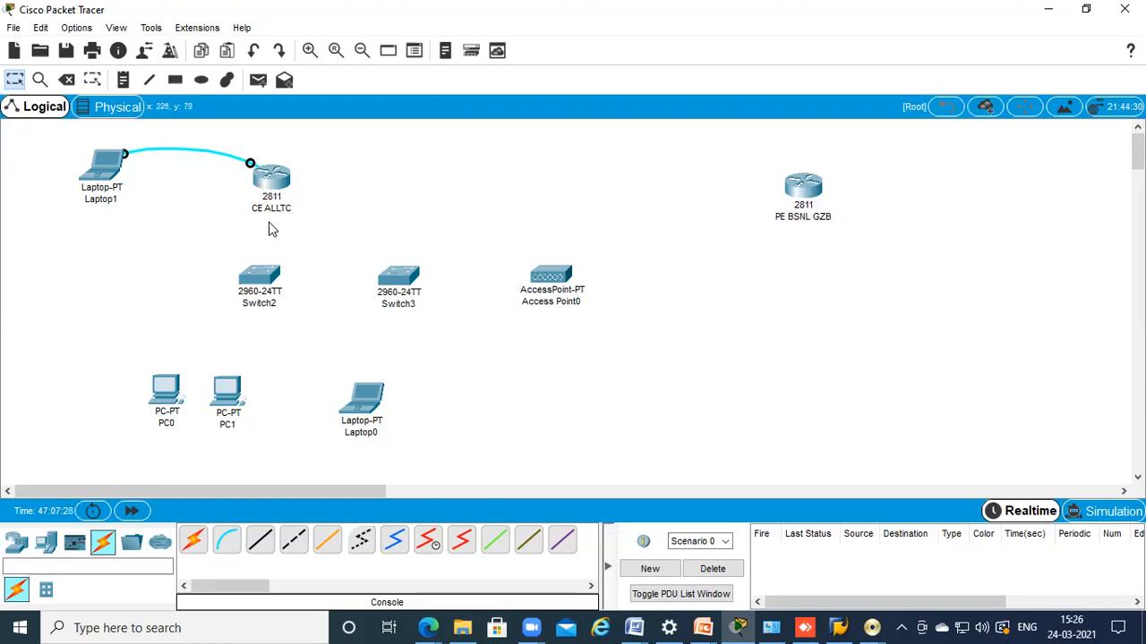
Link FastEthernet0/0 of CE ALLTC to FastEthernet0/0 of PE BSNL GZB with a copper cross-over cable, and move PE BSNL GZB up level with CE ALLTC
mouse_move(256, 282)
left_click(294, 543)
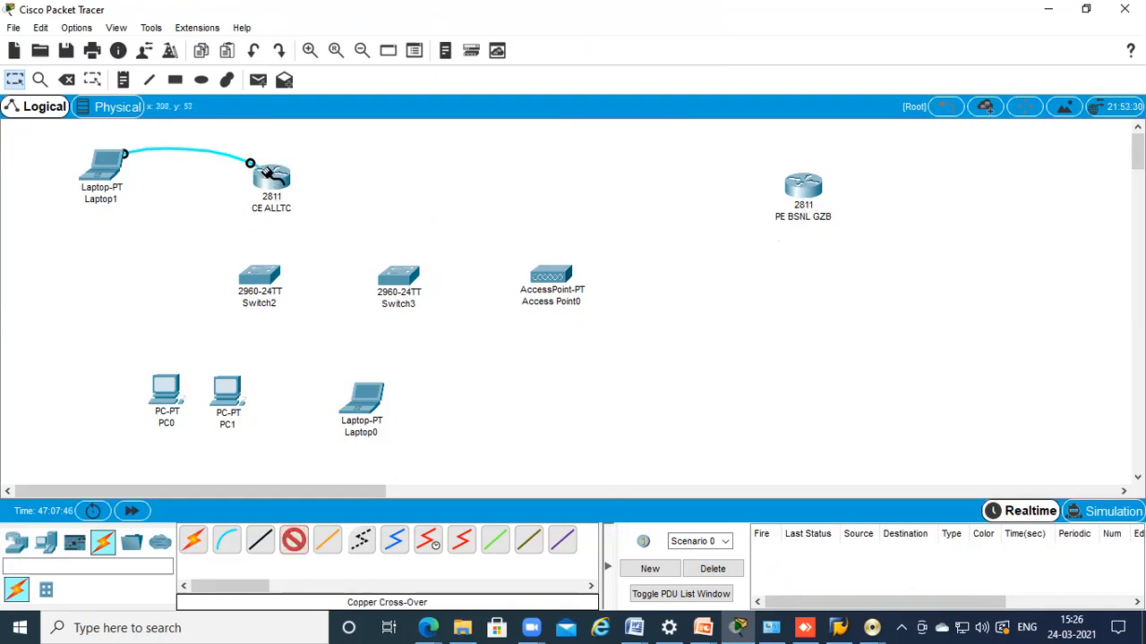
left_click(285, 181)
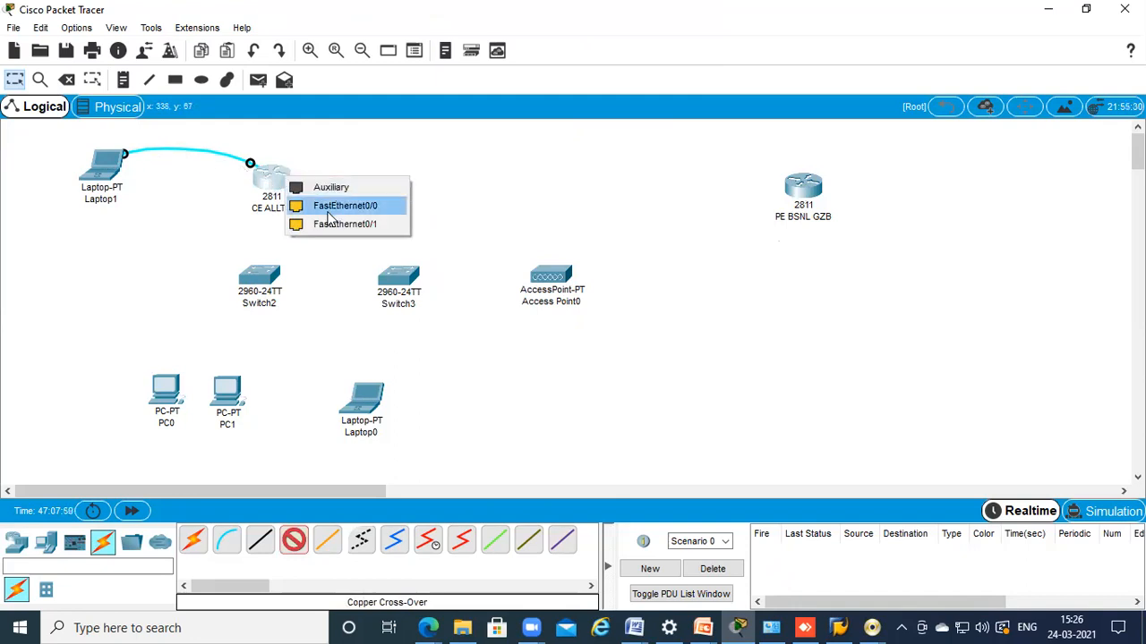
left_click(395, 205)
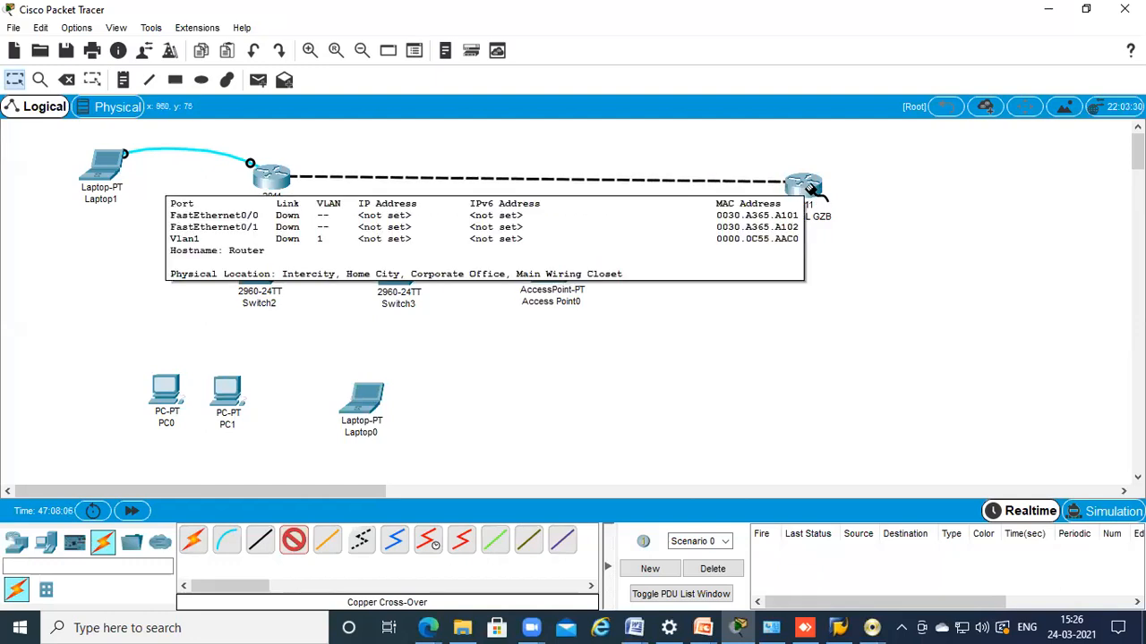
left_click(811, 187)
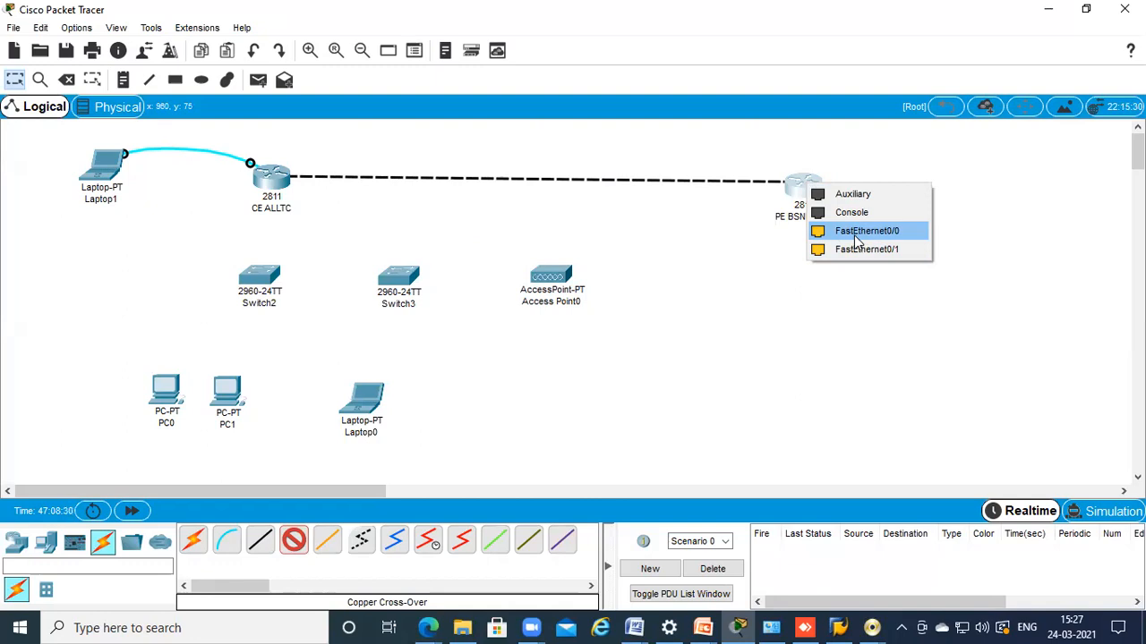
left_click(854, 236)
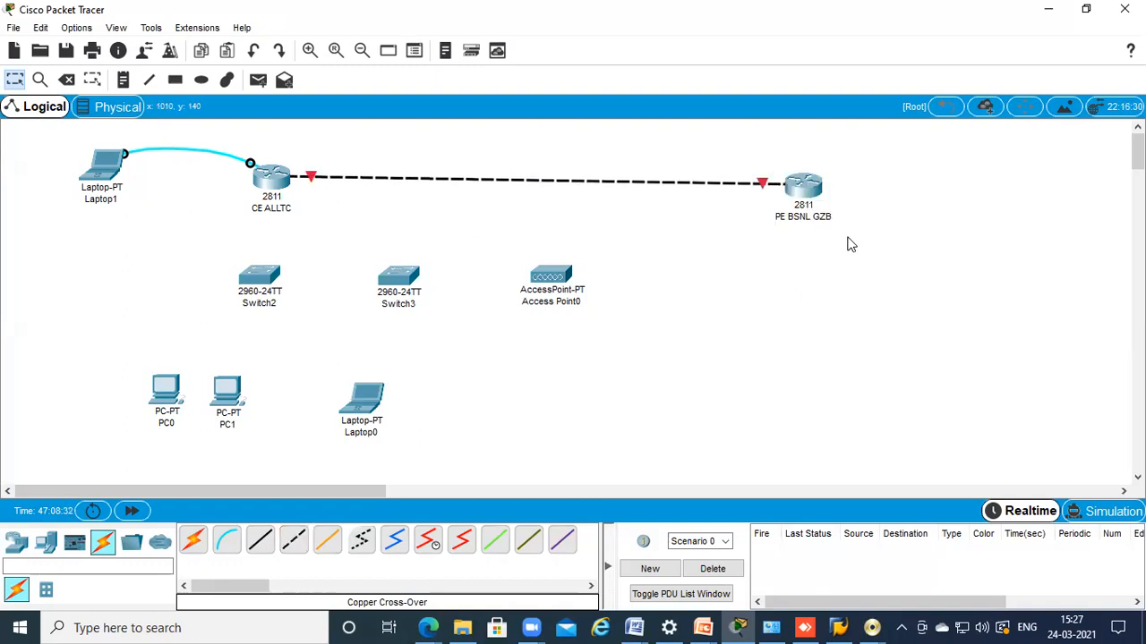
left_click_drag(803, 186, 807, 173)
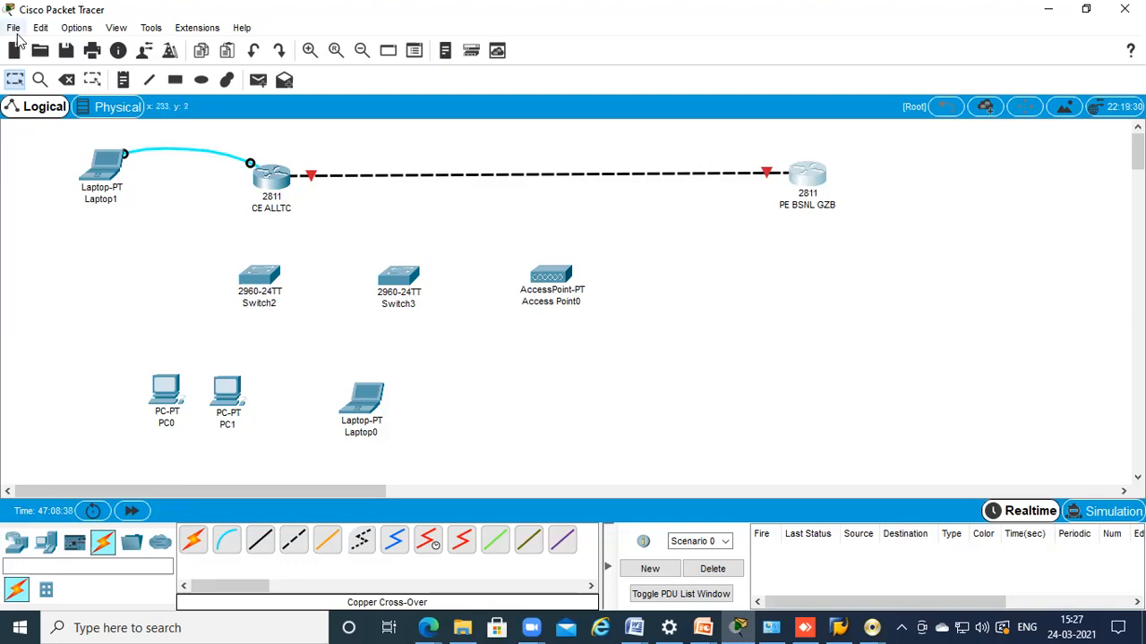
Enable Always Show Port Labels in Logical Workspace in the preferences
left_click(77, 28)
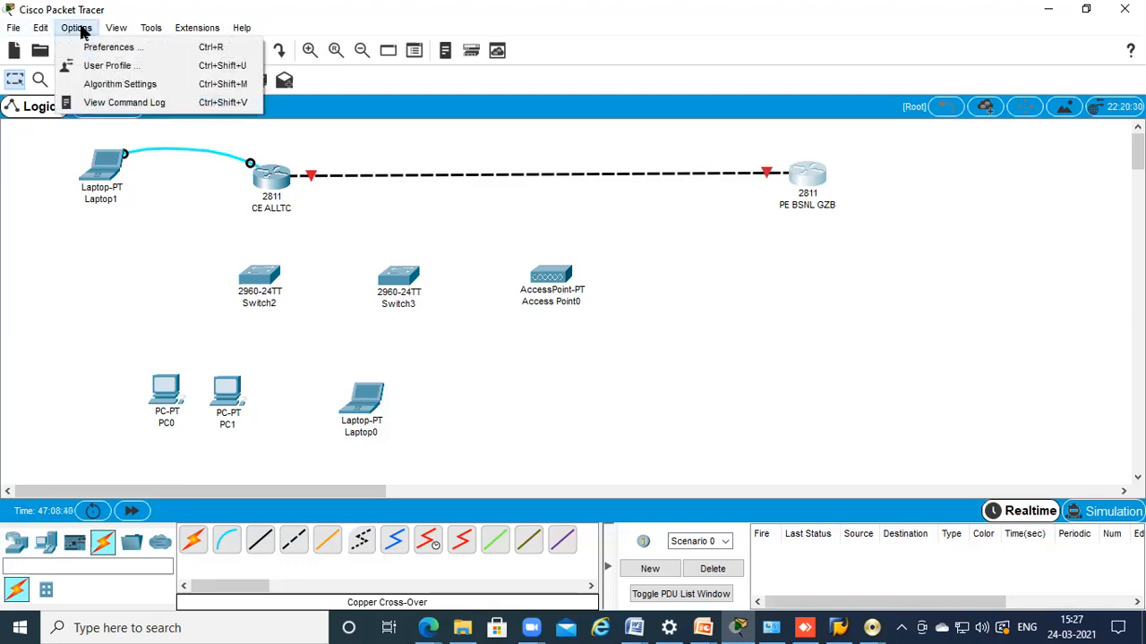
left_click(776, 256)
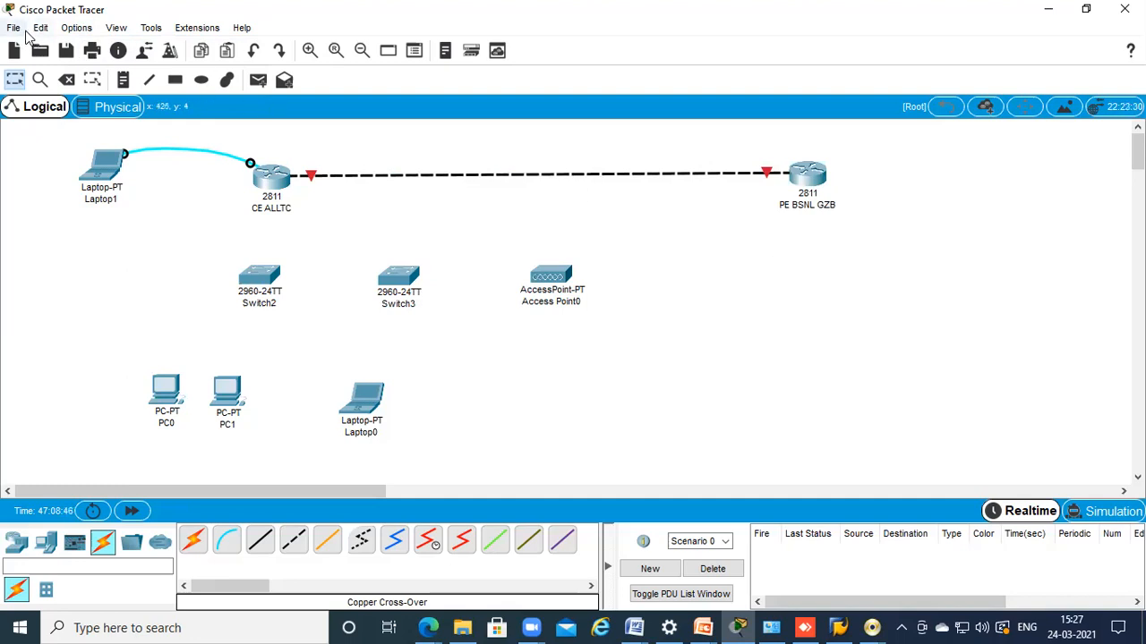
left_click(77, 30)
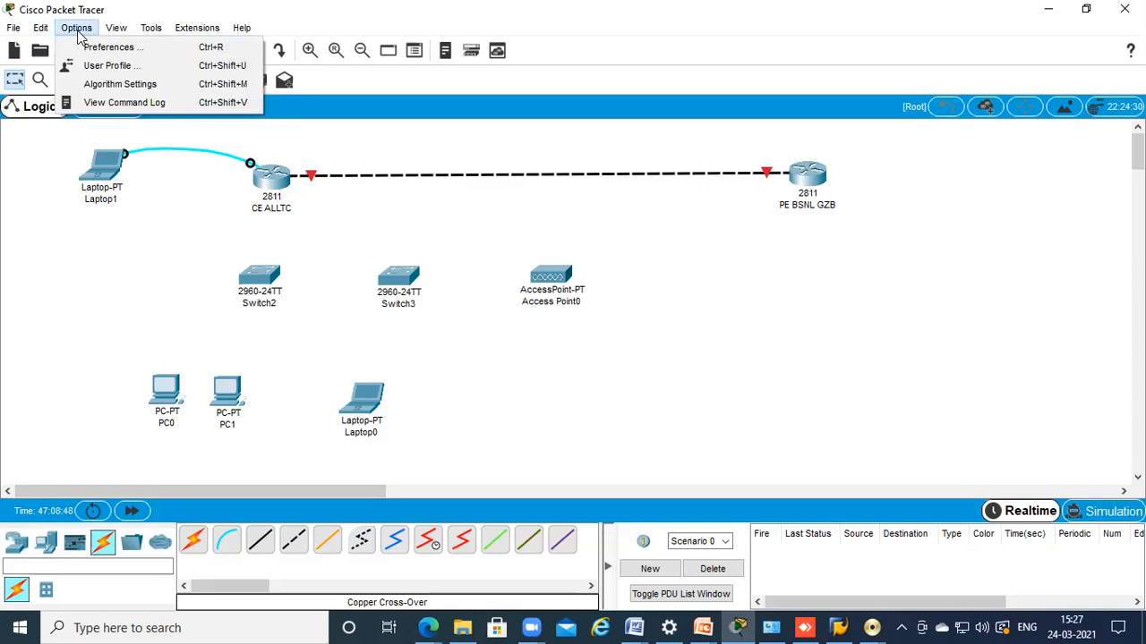
left_click(93, 52)
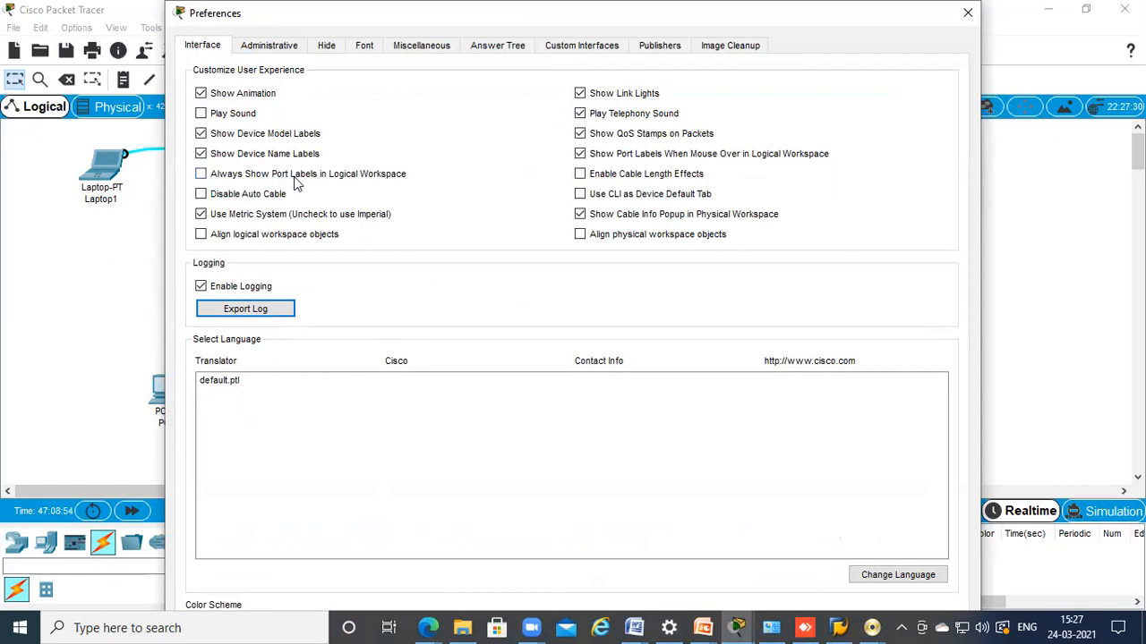
left_click(201, 174)
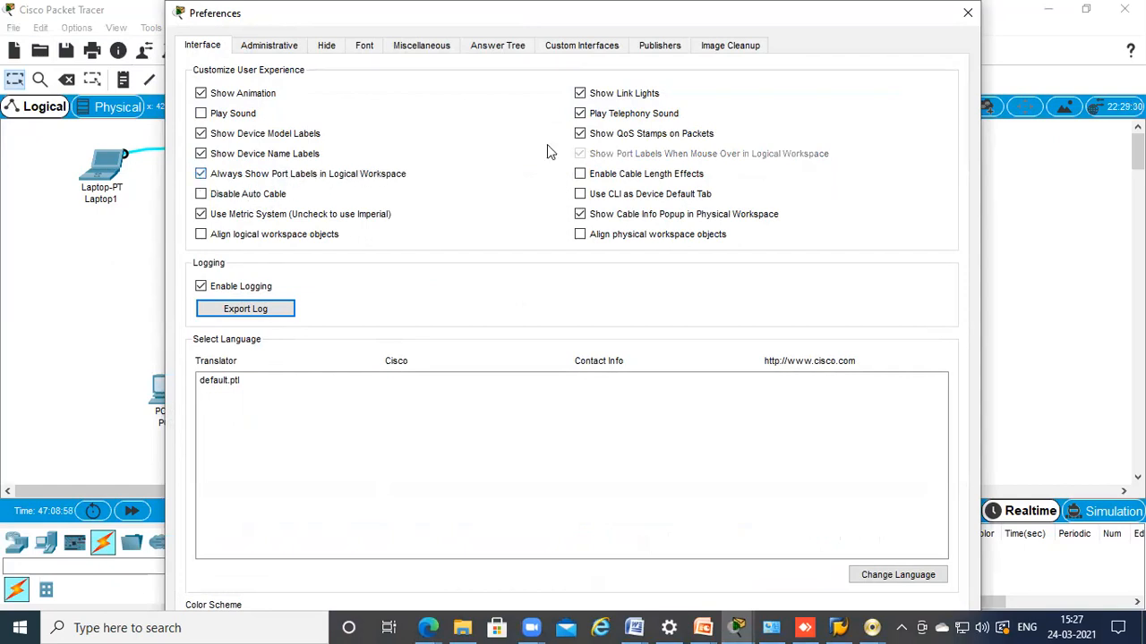
left_click(970, 15)
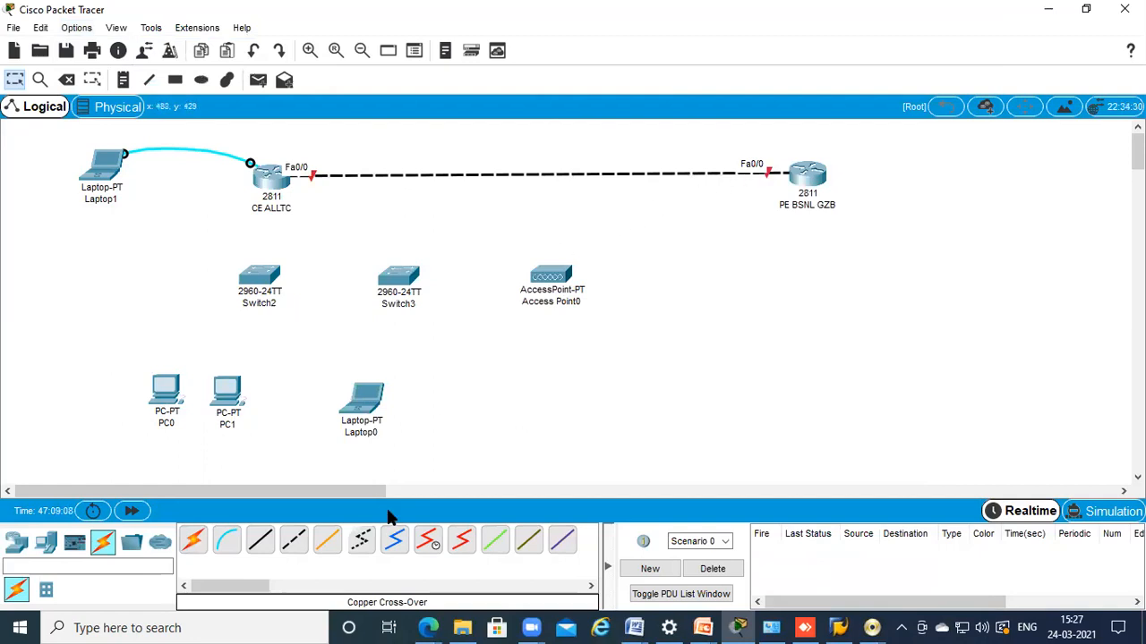
Connect FastEthernet0/1 of CE ALLTC to FastEthernet0/1 of Switch2 with a copper straight-through cable, and nudge Switch2 directly below the router
mouse_move(259, 275)
left_click(260, 540)
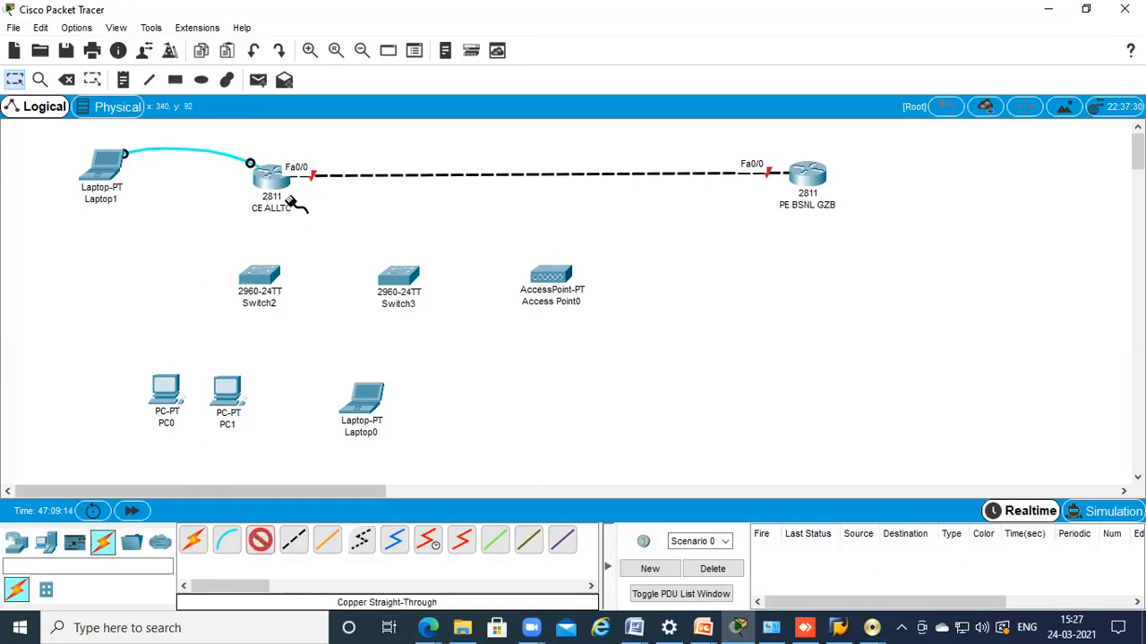
left_click(267, 181)
left_click(310, 208)
left_click(261, 273)
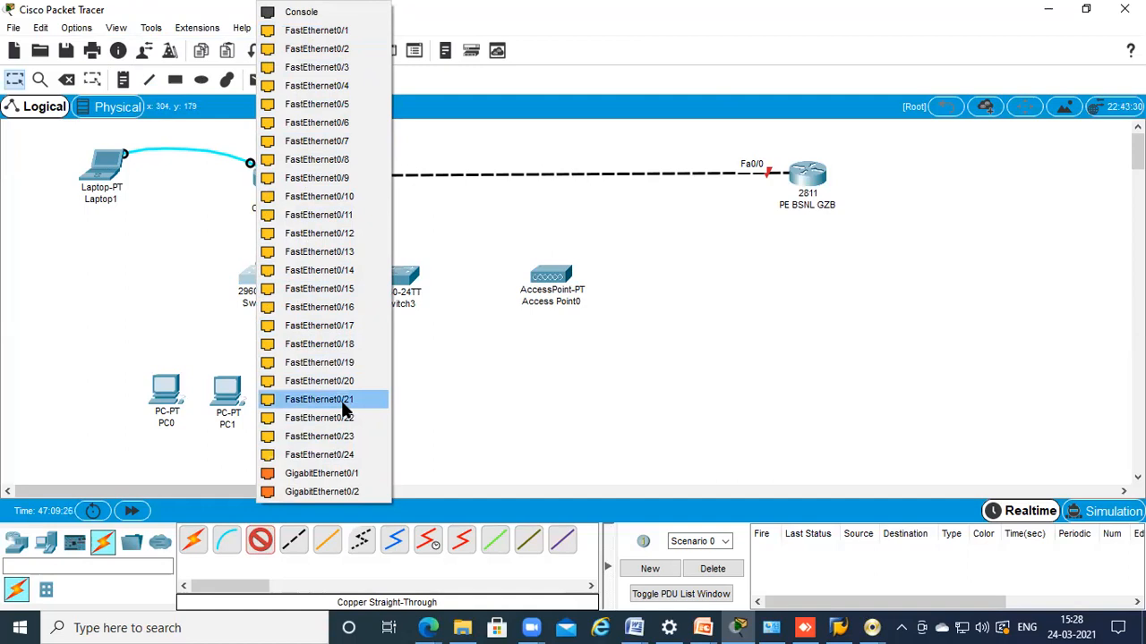
left_click(351, 32)
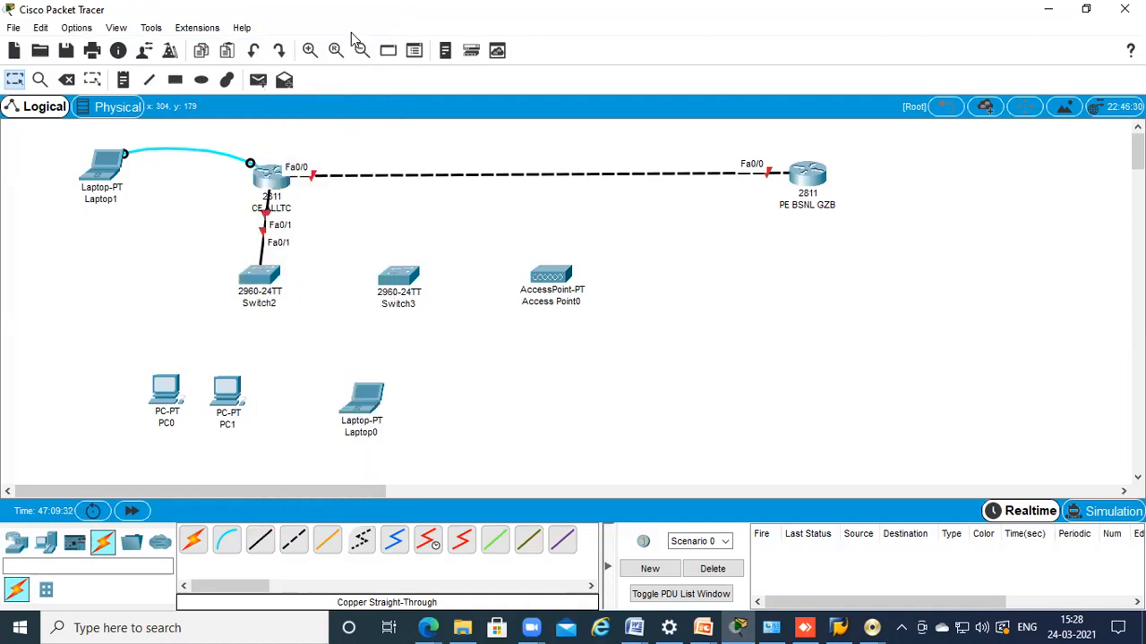
left_click_drag(252, 280, 258, 285)
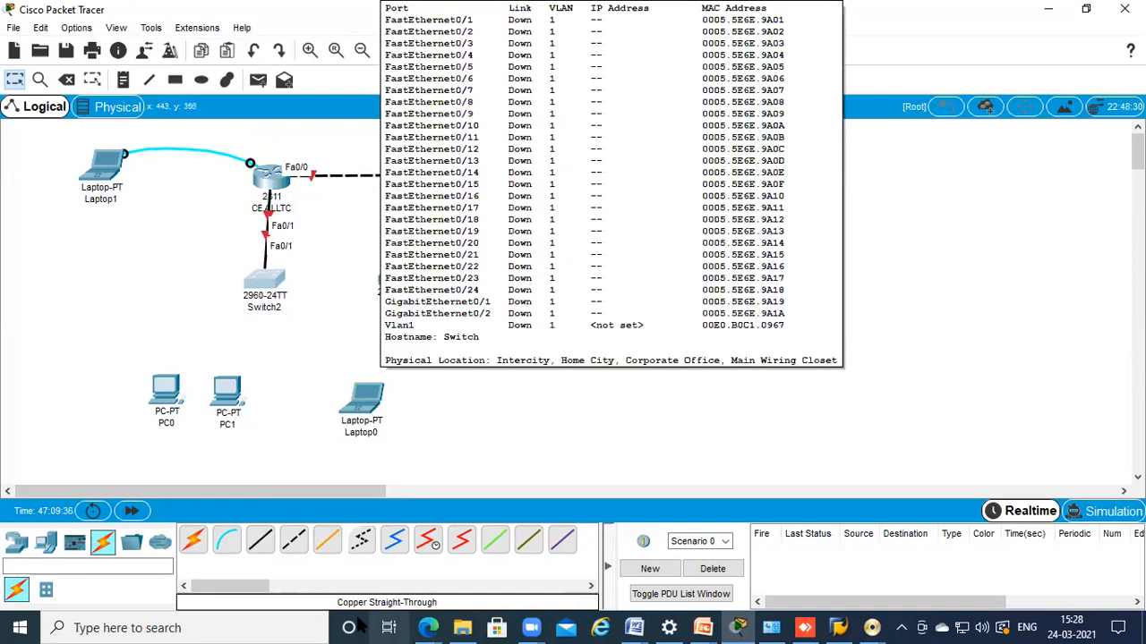
Connect FastEthernet0/2 of Switch2 to FastEthernet0/2 of Switch3 with a copper cross-over cable, and shift Switch3 slightly away from Switch2
left_click(293, 539)
left_click(266, 280)
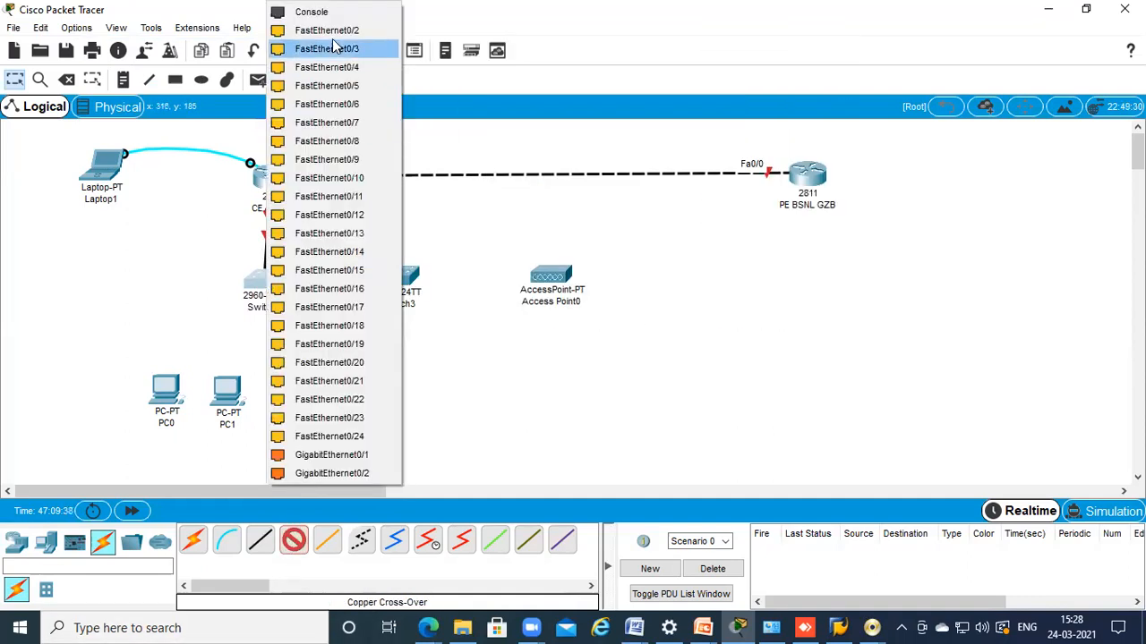
left_click(336, 32)
left_click(402, 282)
left_click(430, 54)
left_click_drag(407, 283, 432, 285)
Connect FastEthernet0/1 of Switch3 to Port 0 of Access Point0 with a copper straight-through cable, and shift the access point slightly farther out
left_click(261, 539)
left_click(432, 282)
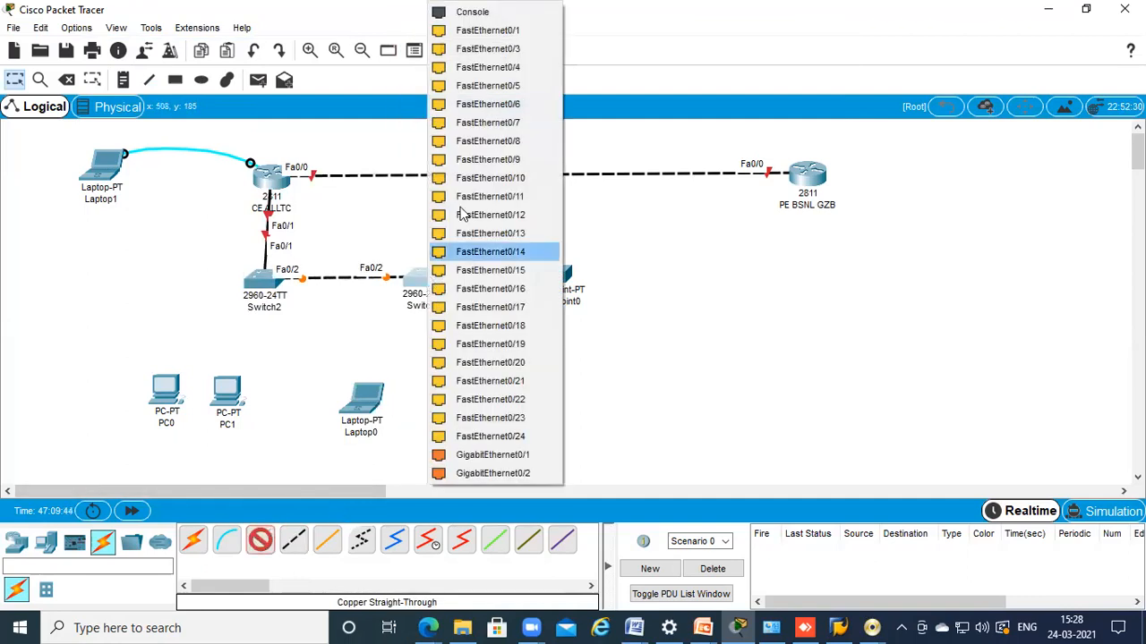
left_click(461, 30)
left_click(543, 279)
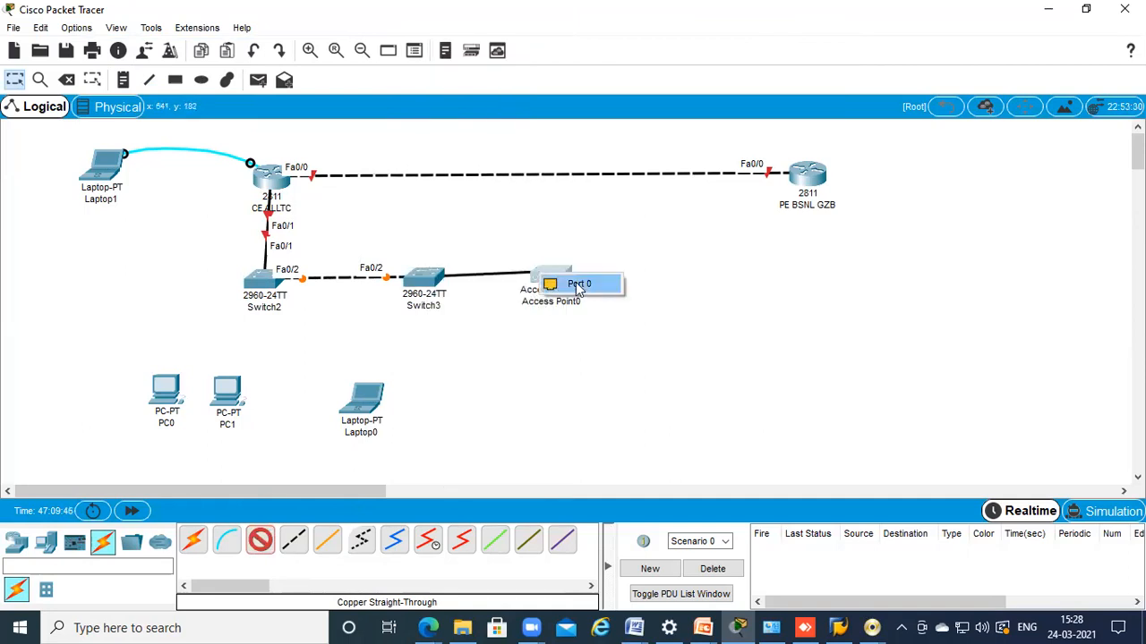
left_click(575, 282)
left_click_drag(551, 277, 578, 279)
Connect FastEthernet0/3 of Switch2 to FastEthernet0 of PC0 with a copper straight-through cable
left_click(260, 539)
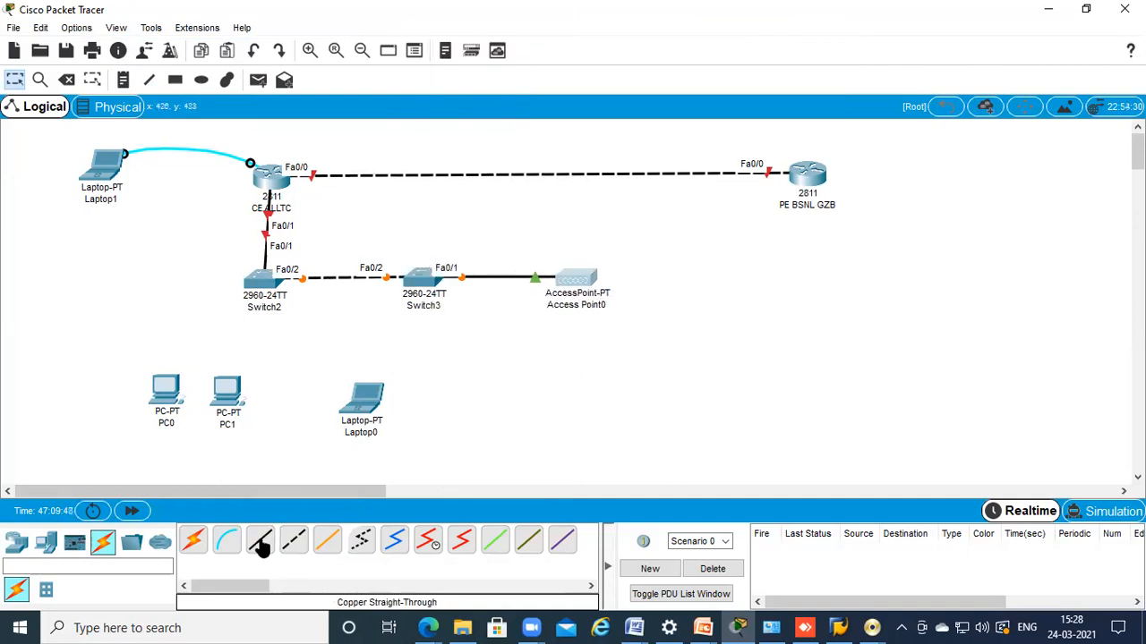
left_click(260, 280)
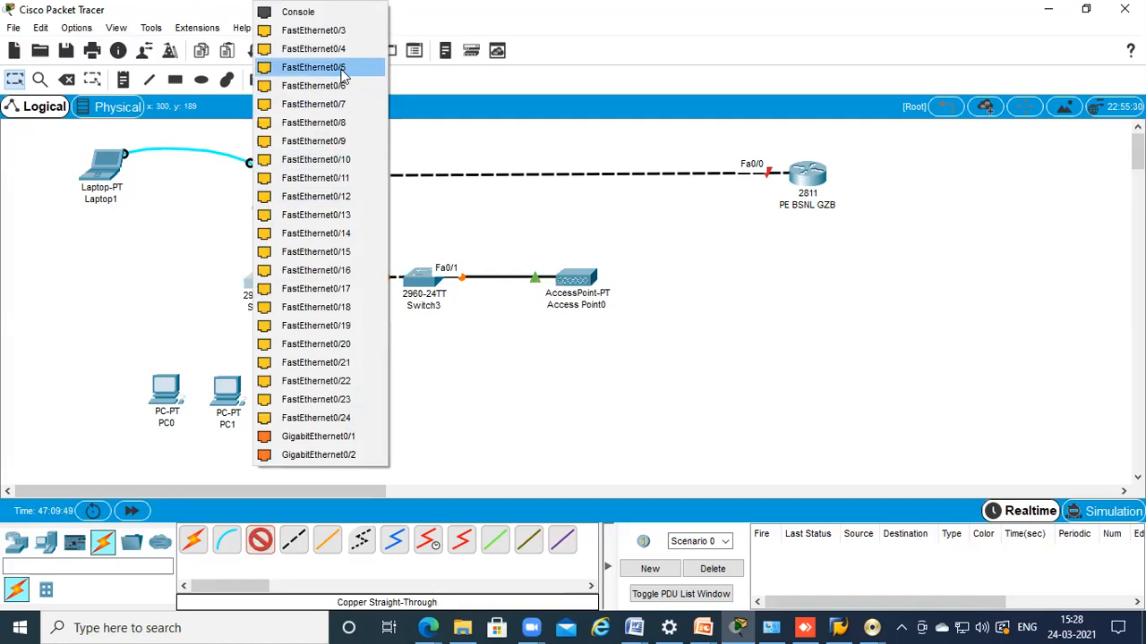
left_click(313, 30)
left_click(166, 388)
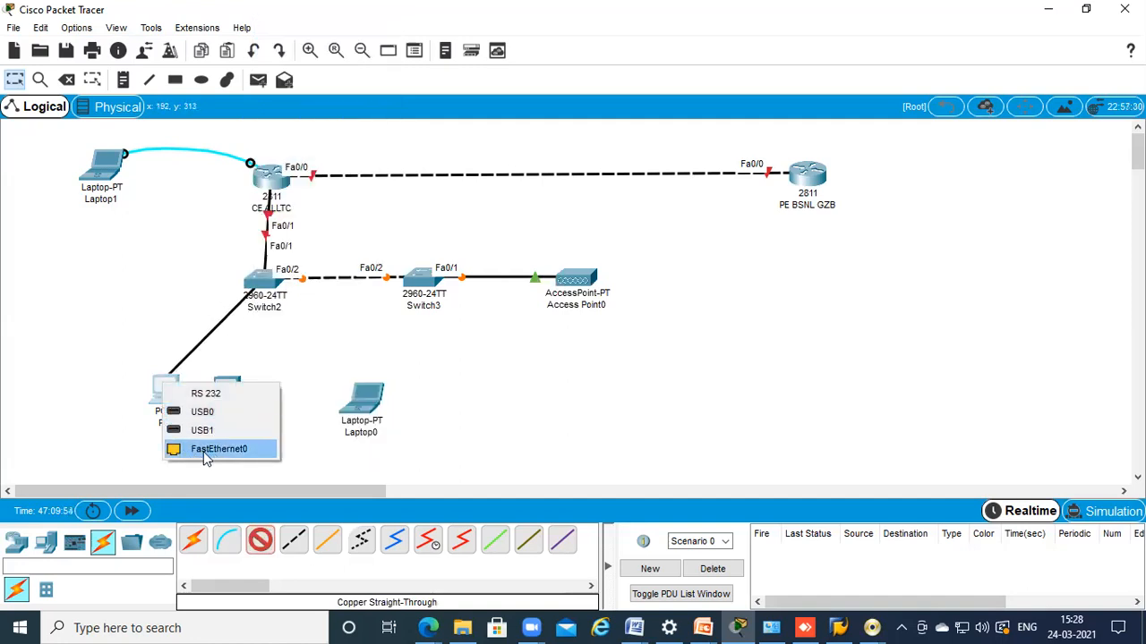
left_click(198, 451)
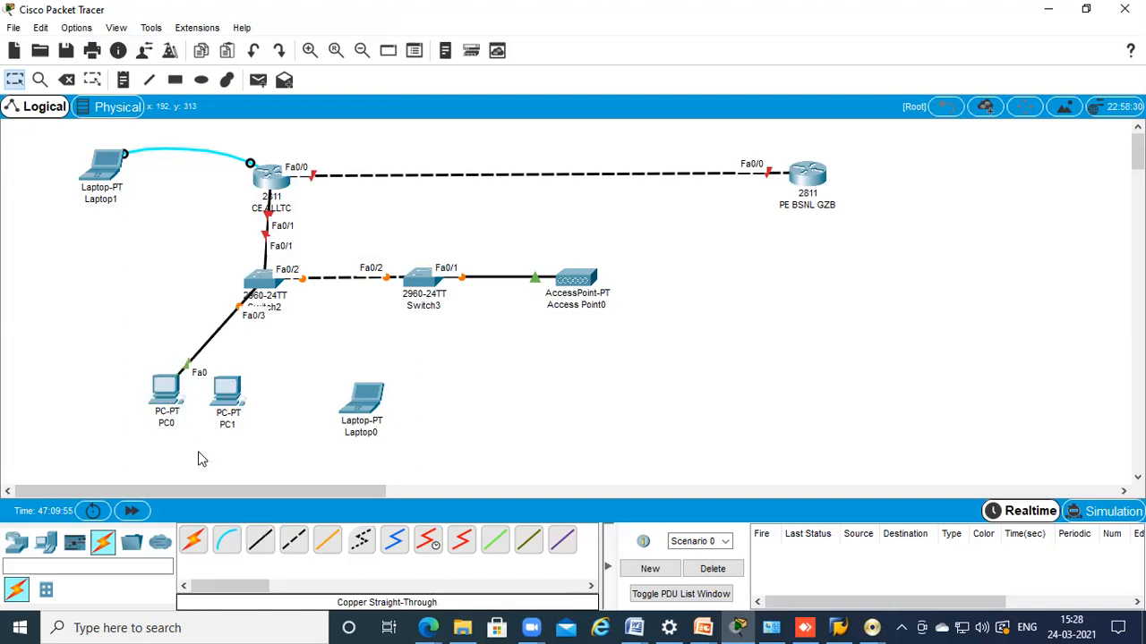
Connect FastEthernet0/4 of Switch2 to FastEthernet0 of PC1 with a copper straight-through cable
left_click(262, 282)
left_click(354, 34)
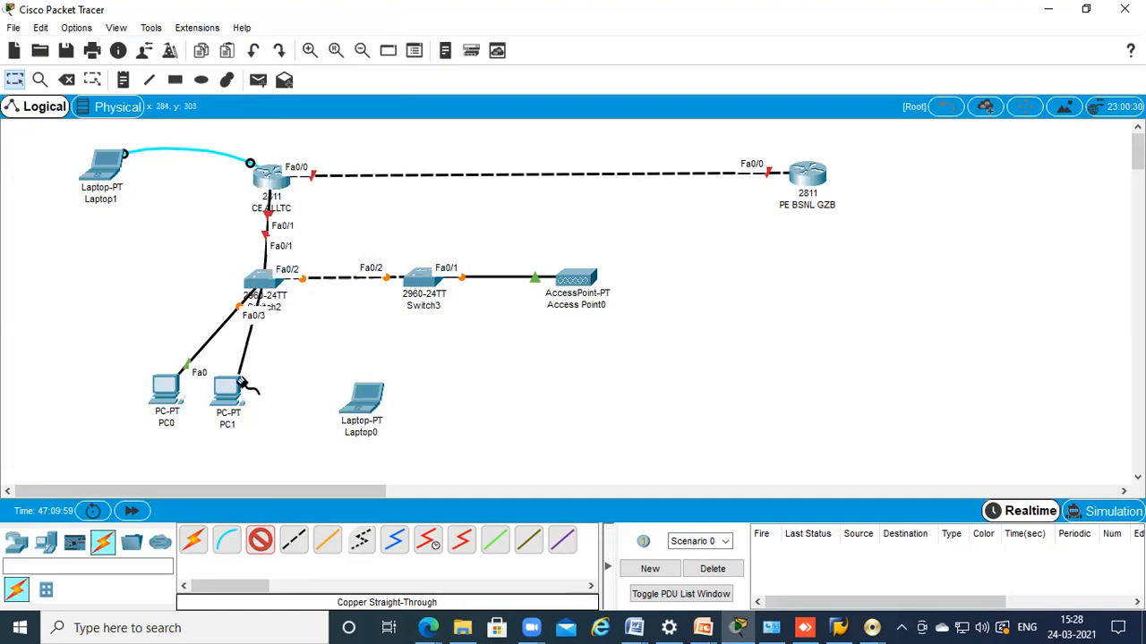
left_click(226, 389)
left_click(266, 454)
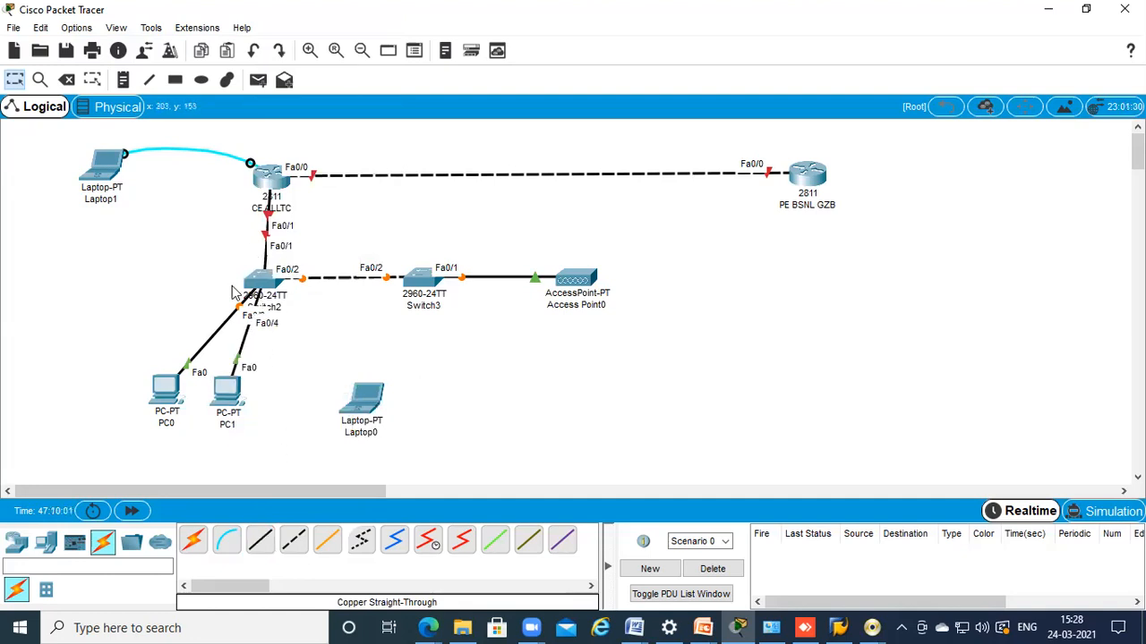
Connect FastEthernet0 of Laptop0 to FastEthernet0/3 of Switch3 with a copper straight-through cable
left_click(257, 546)
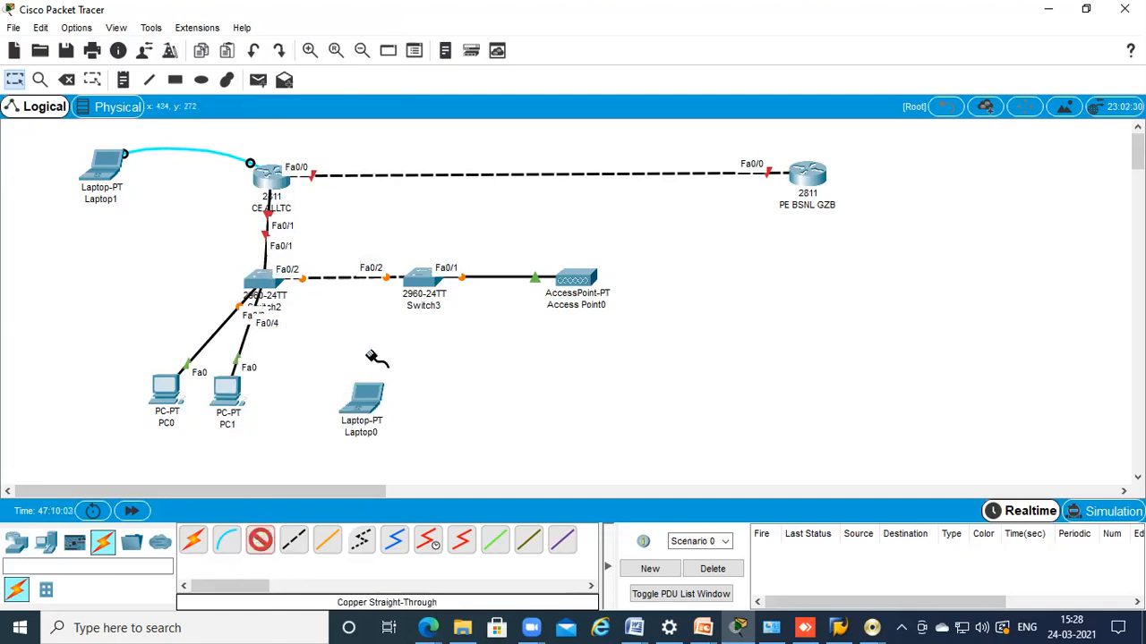
left_click(370, 393)
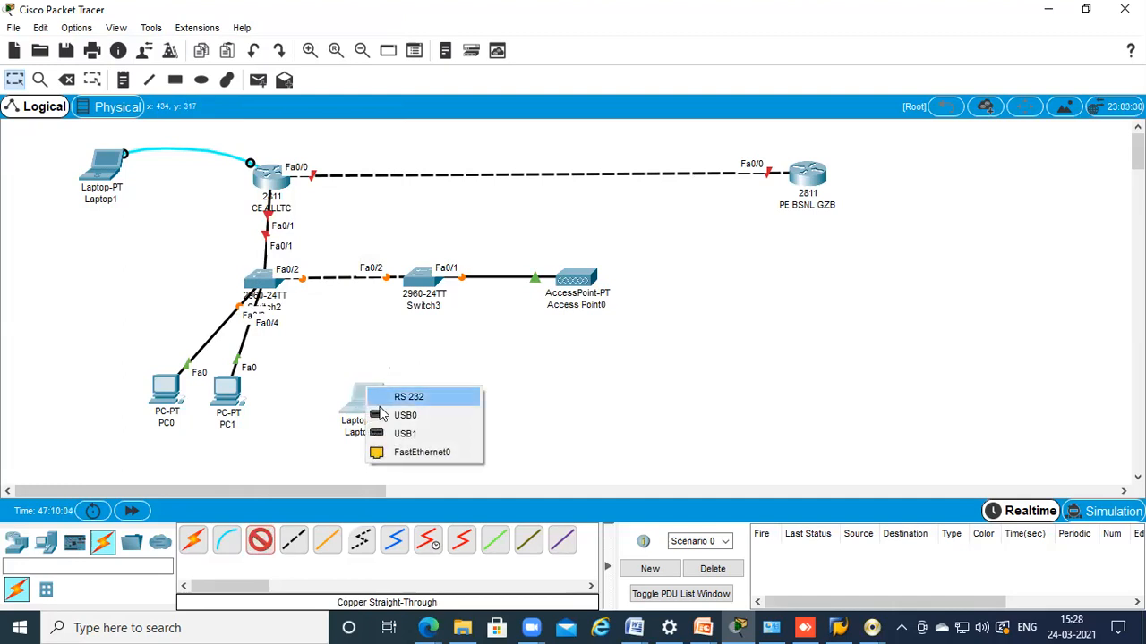
left_click(399, 455)
left_click(433, 294)
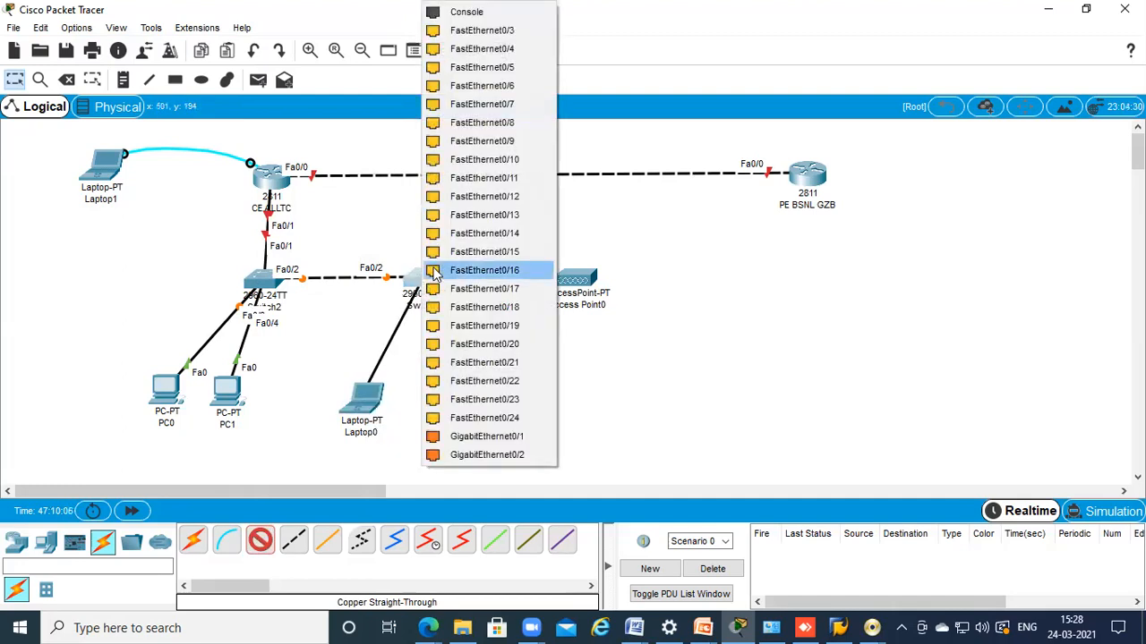
left_click(518, 35)
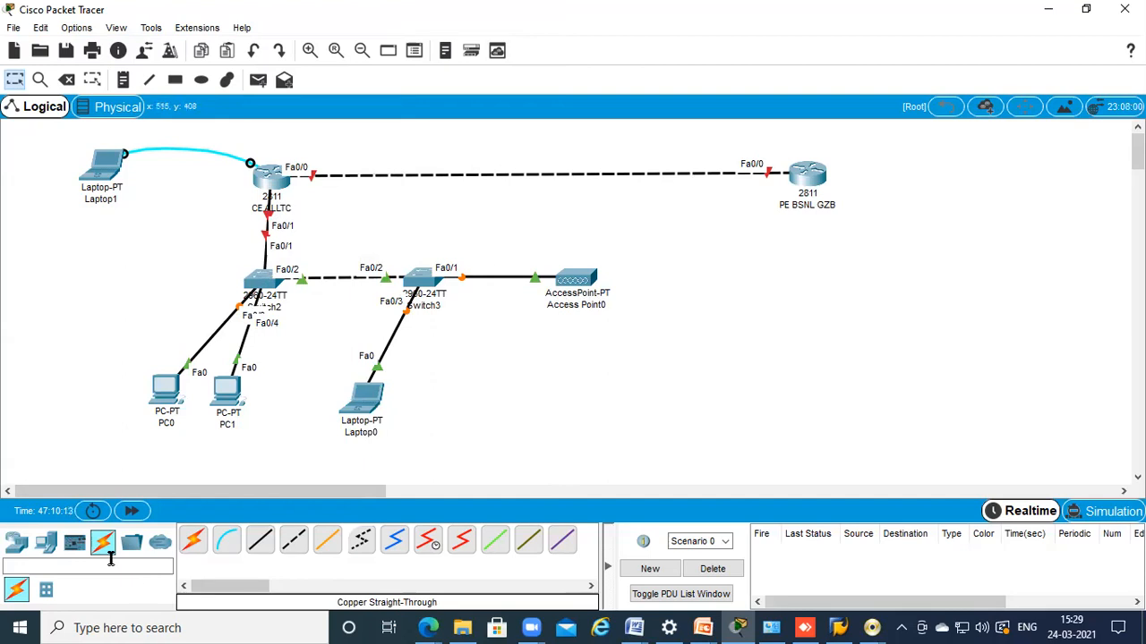
Add a wireless tablet and a smartphone to the workspace below and beside Access Point0
left_click(44, 547)
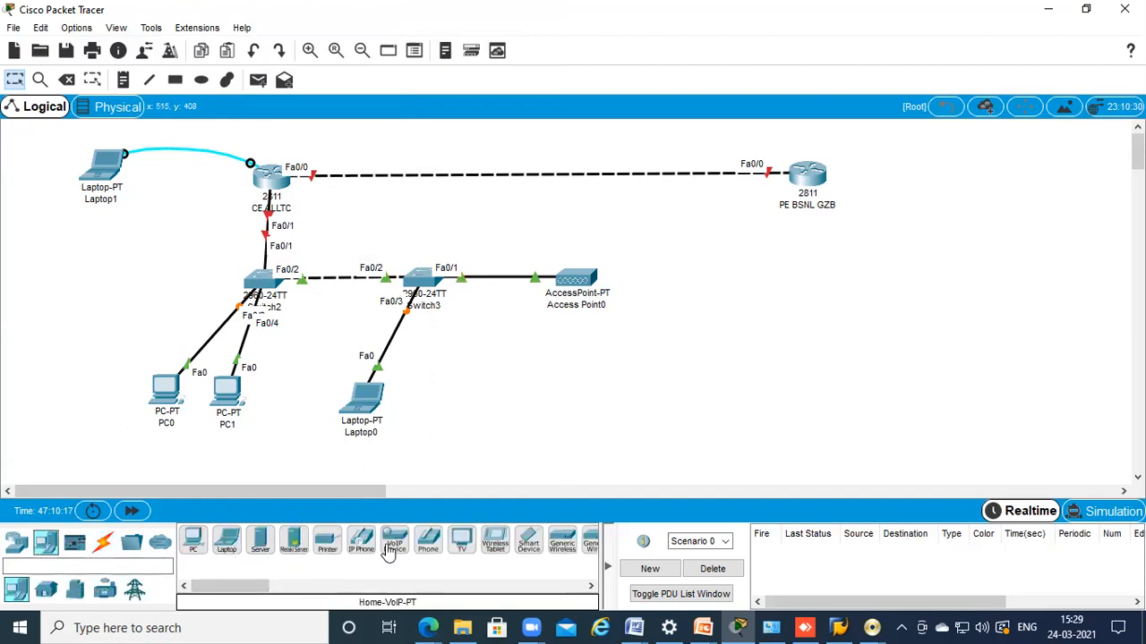
left_click(499, 546)
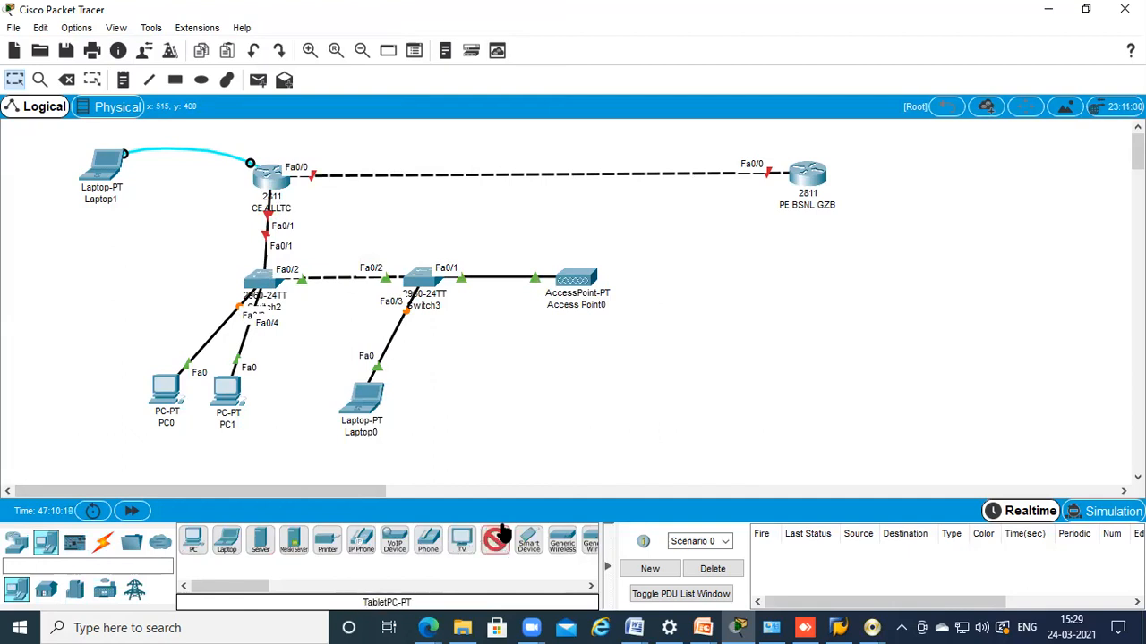
left_click(635, 424)
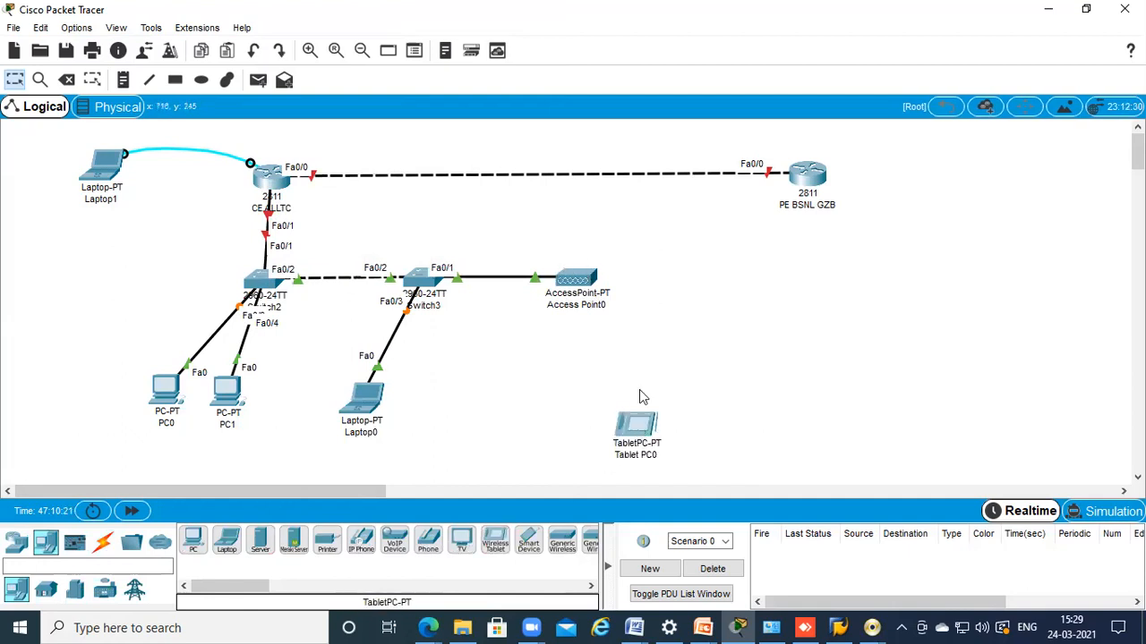
left_click(530, 548)
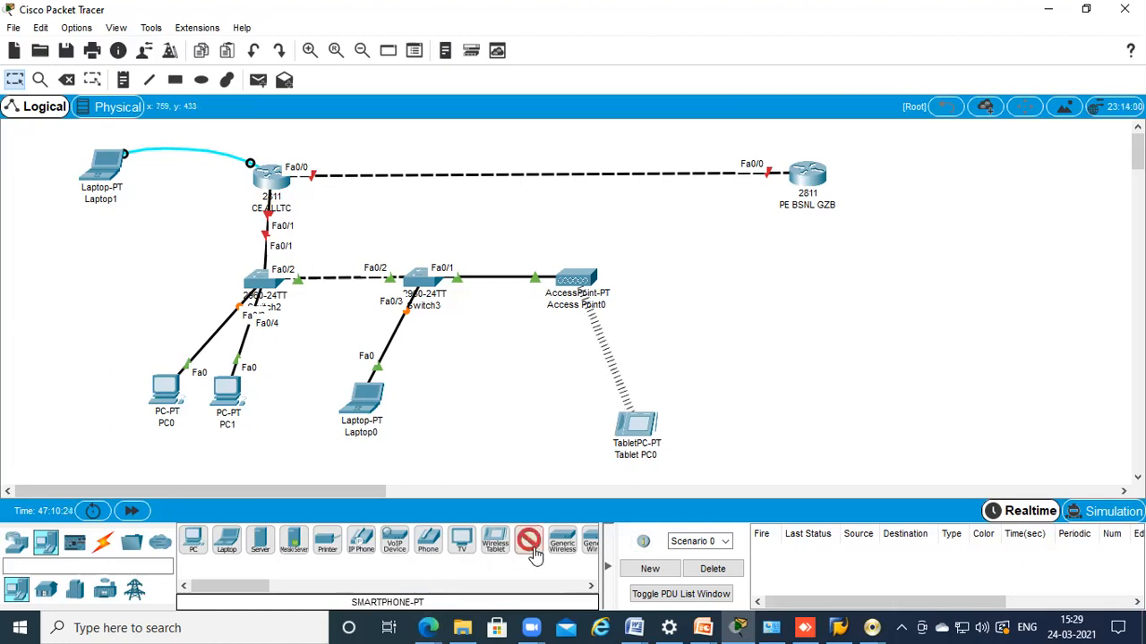
left_click(740, 381)
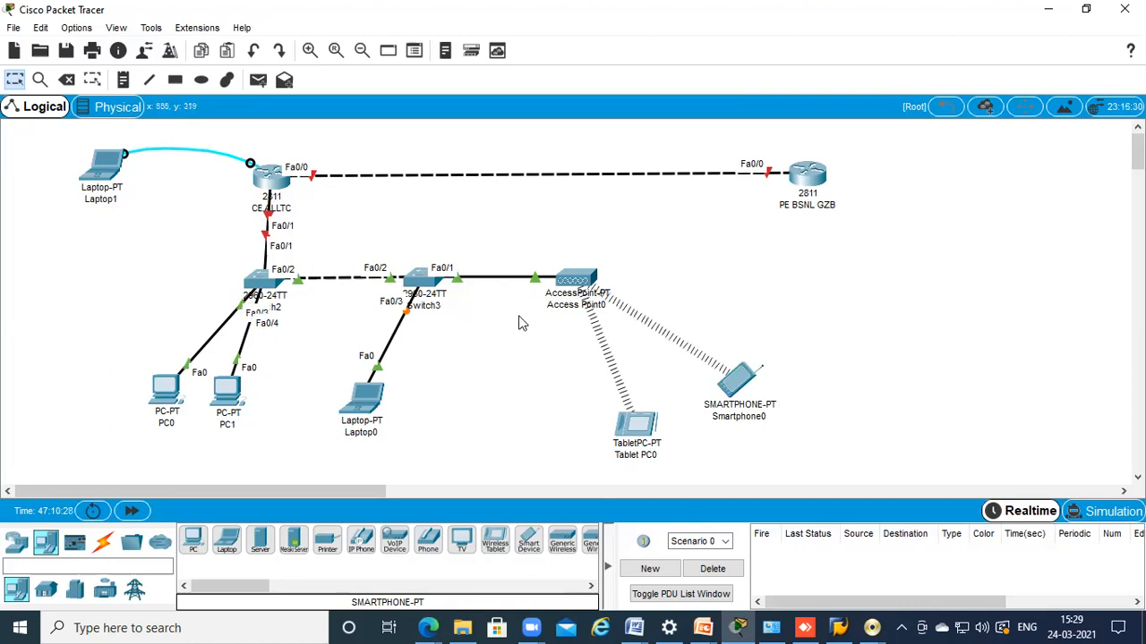
Set the authentication of Port 1 on Access Point0 to WEP and enter the ten-digit WEP key
mouse_move(573, 285)
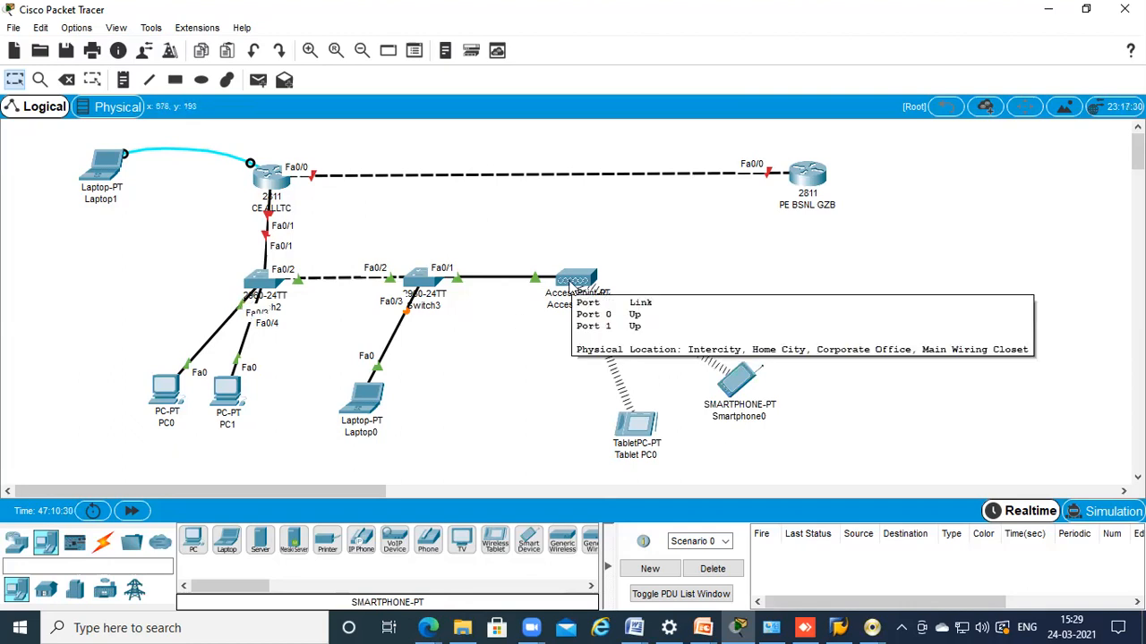
left_click(563, 289)
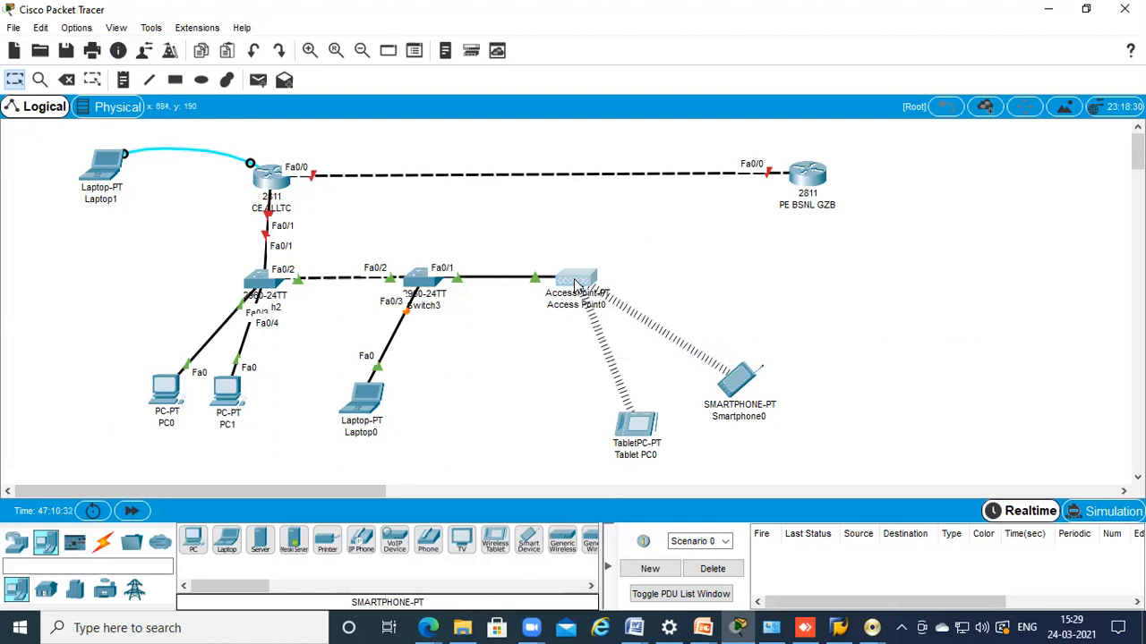
left_click(426, 110)
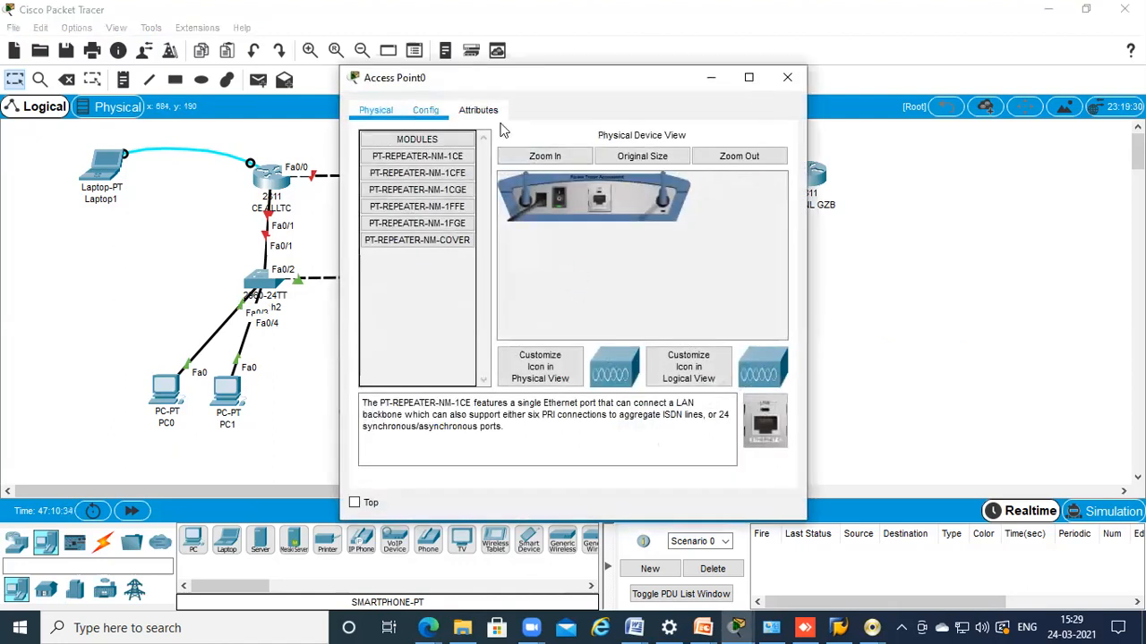
left_click(421, 190)
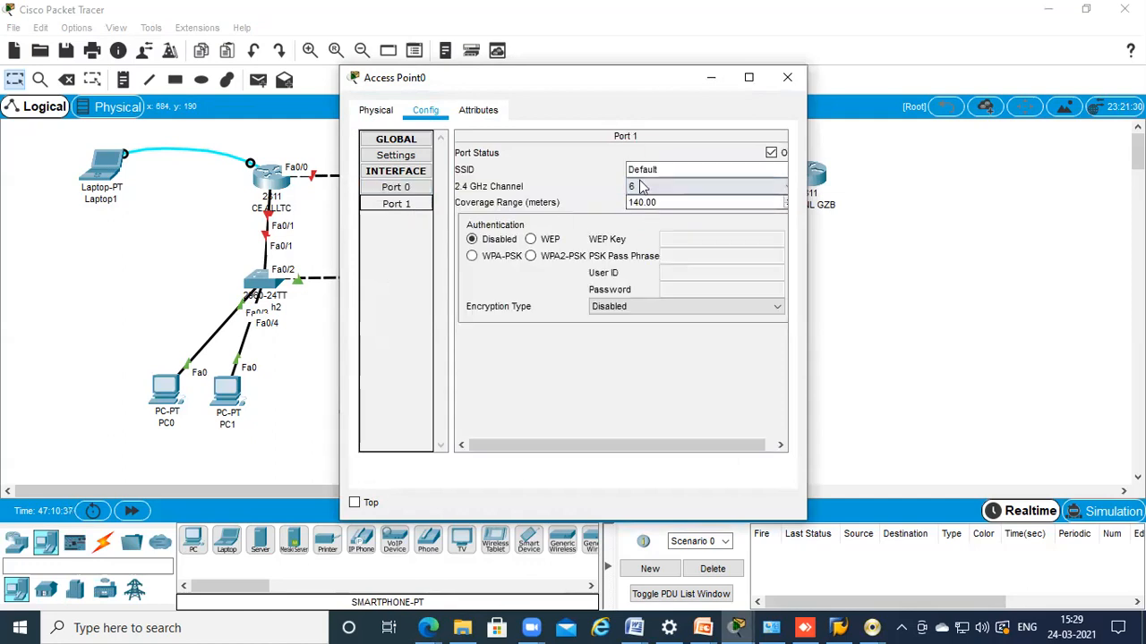
left_click_drag(741, 169, 492, 179)
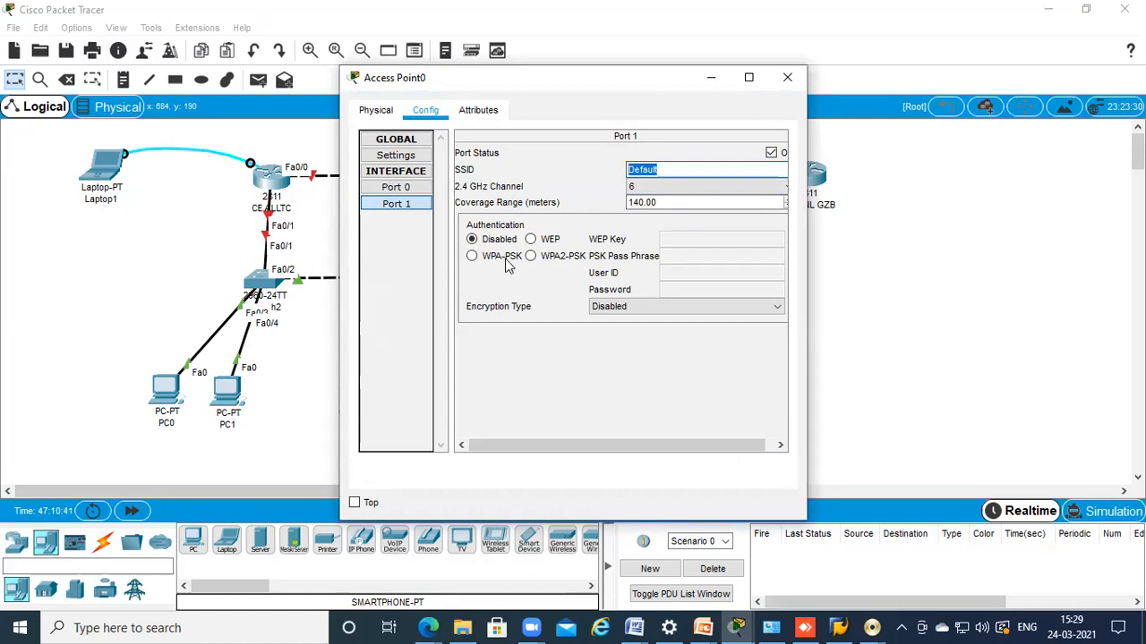
left_click(497, 291)
left_click(531, 239)
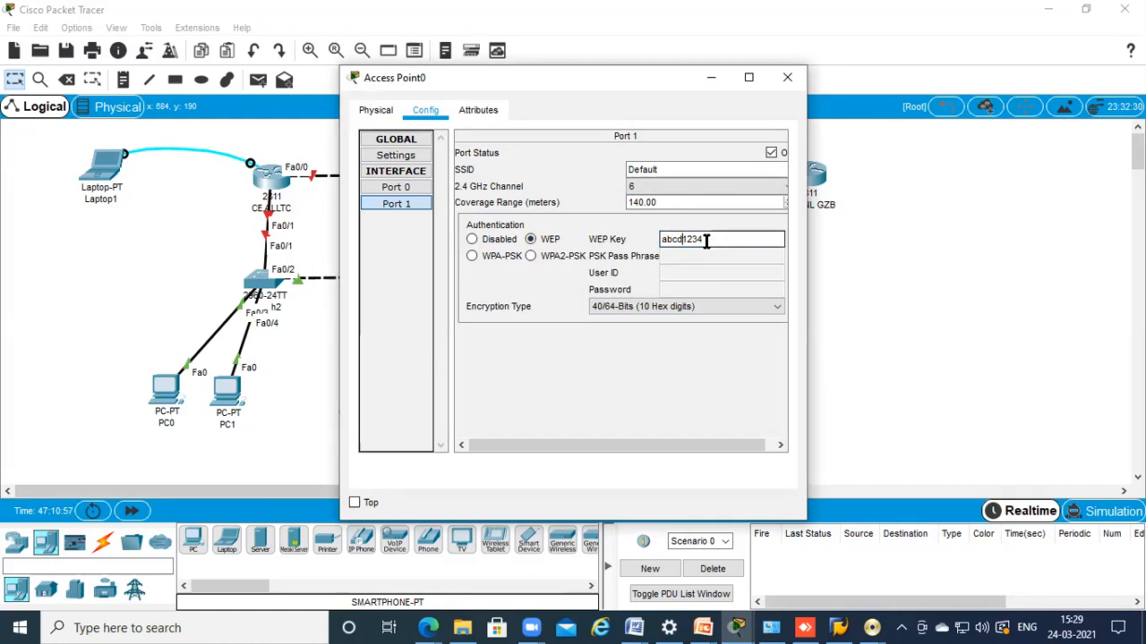
type("e")
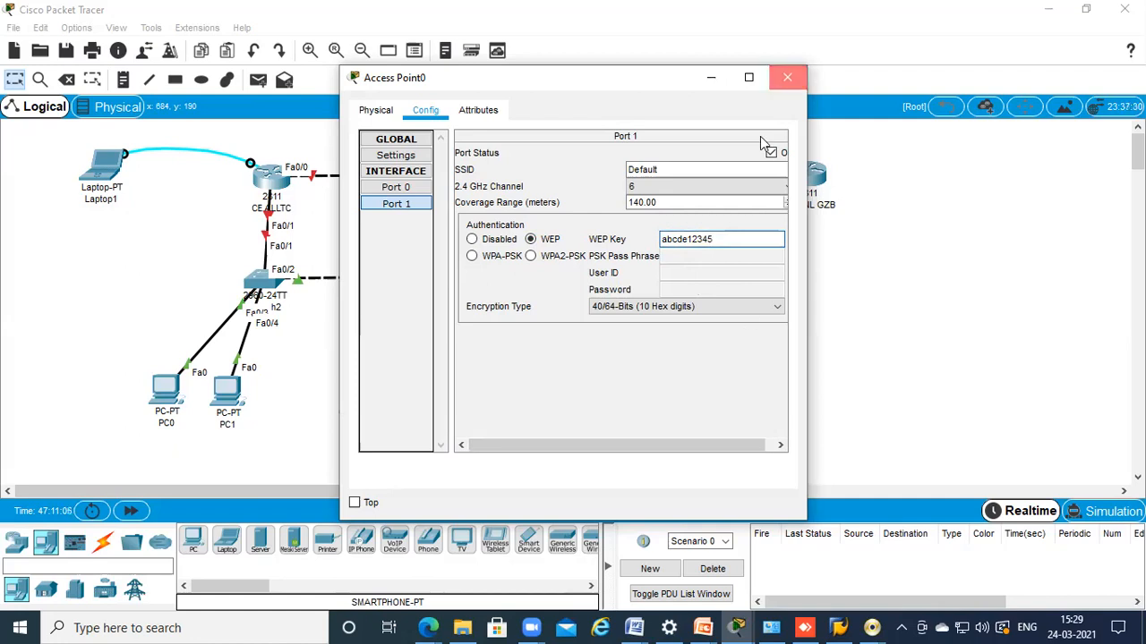
left_click(787, 77)
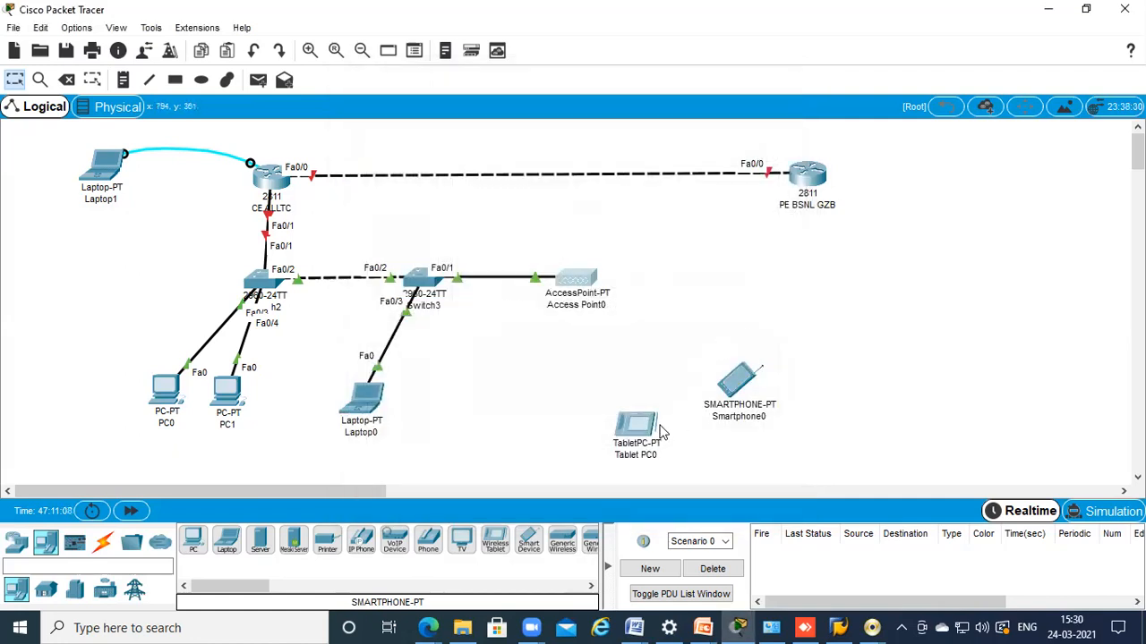
Set the Wireless0 authentication of Tablet PC0 to WEP and enter the access point's WEP key
left_click(633, 429)
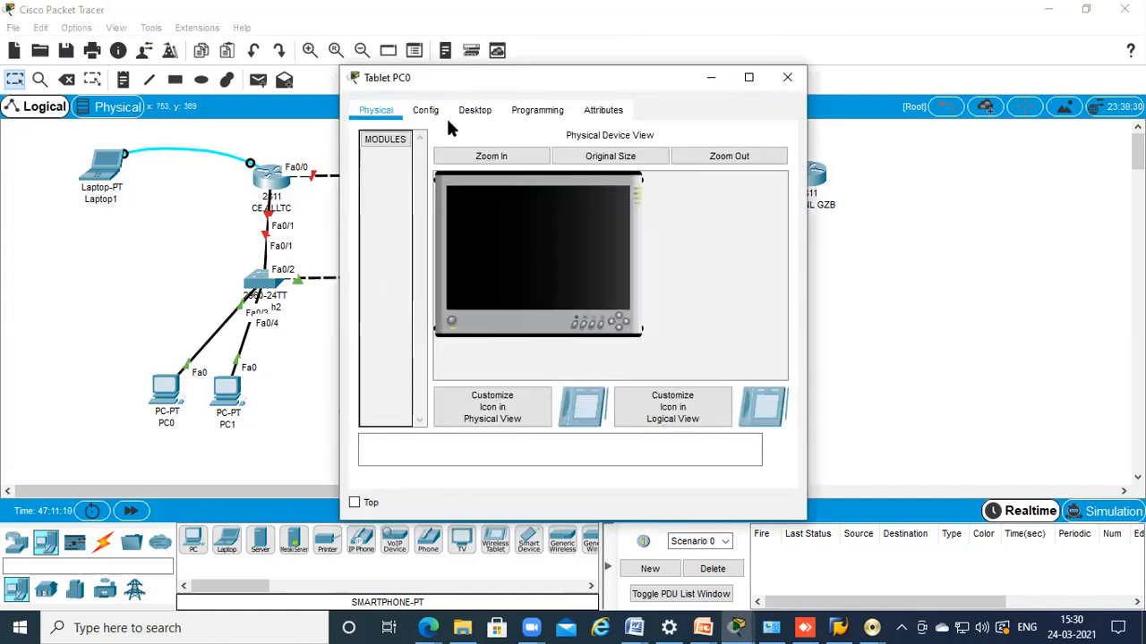
left_click(446, 118)
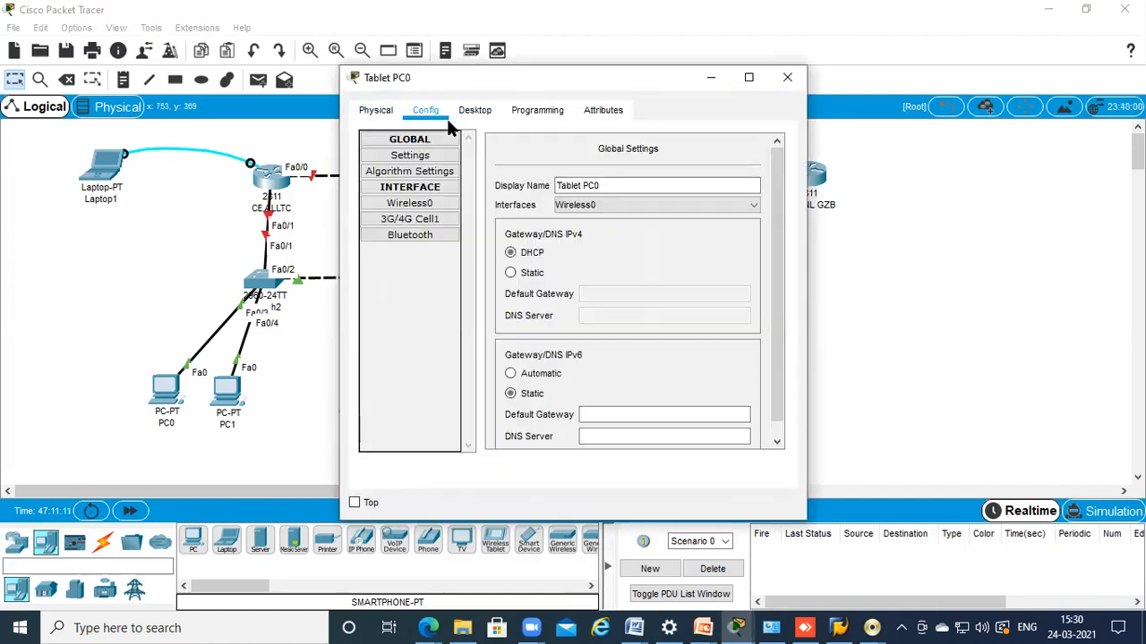
left_click(426, 206)
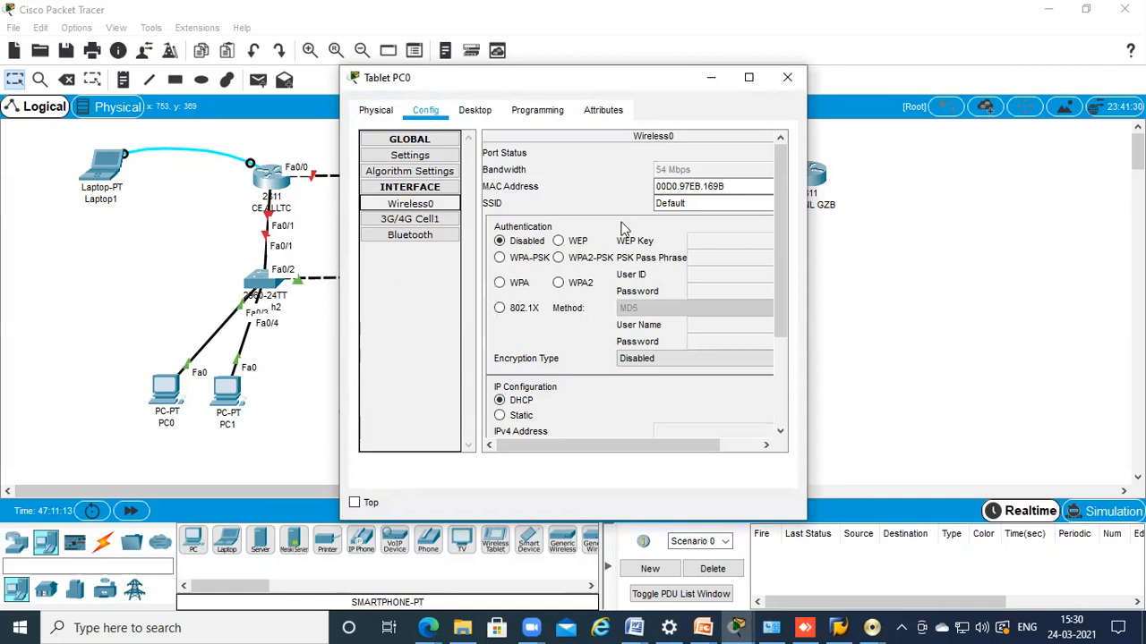
left_click(561, 243)
left_click(699, 242)
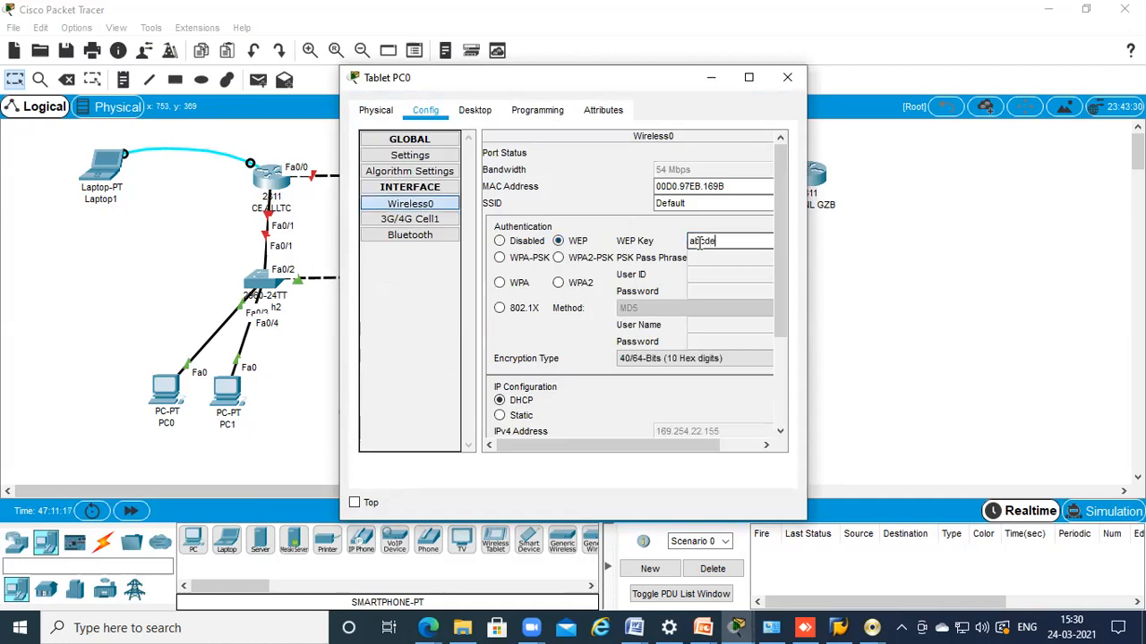
left_click_drag(783, 266, 786, 417)
left_click_drag(703, 444, 763, 442)
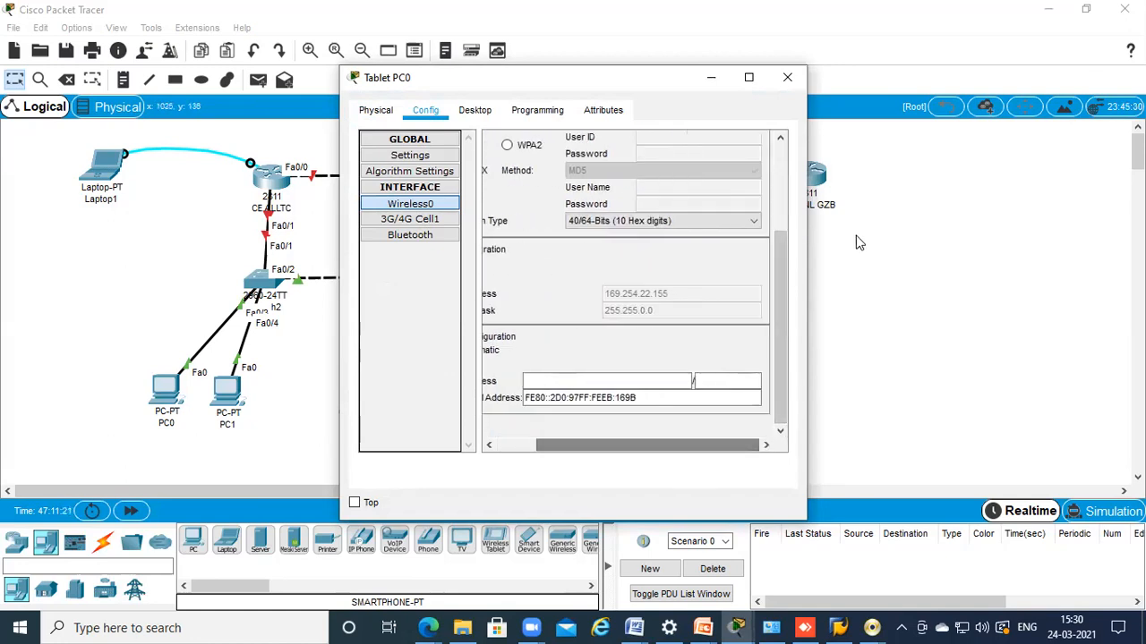
left_click(788, 77)
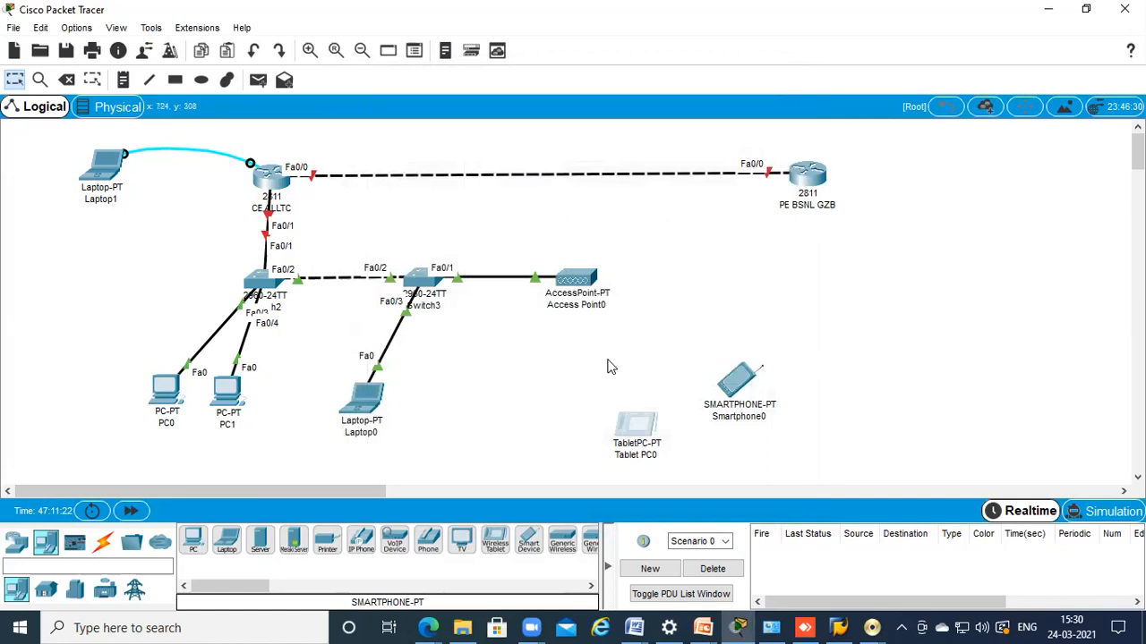
Set the Wireless0 authentication of Smartphone0 to WEP and enter the access point's WEP key
left_click_drag(749, 380, 760, 367)
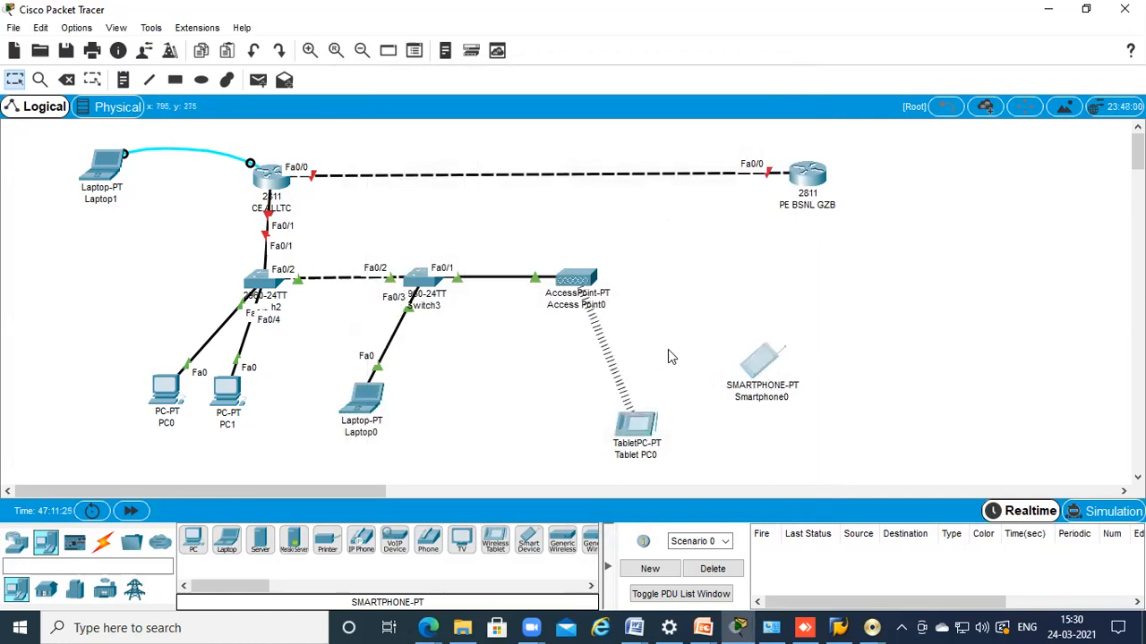
left_click(763, 367)
left_click(474, 110)
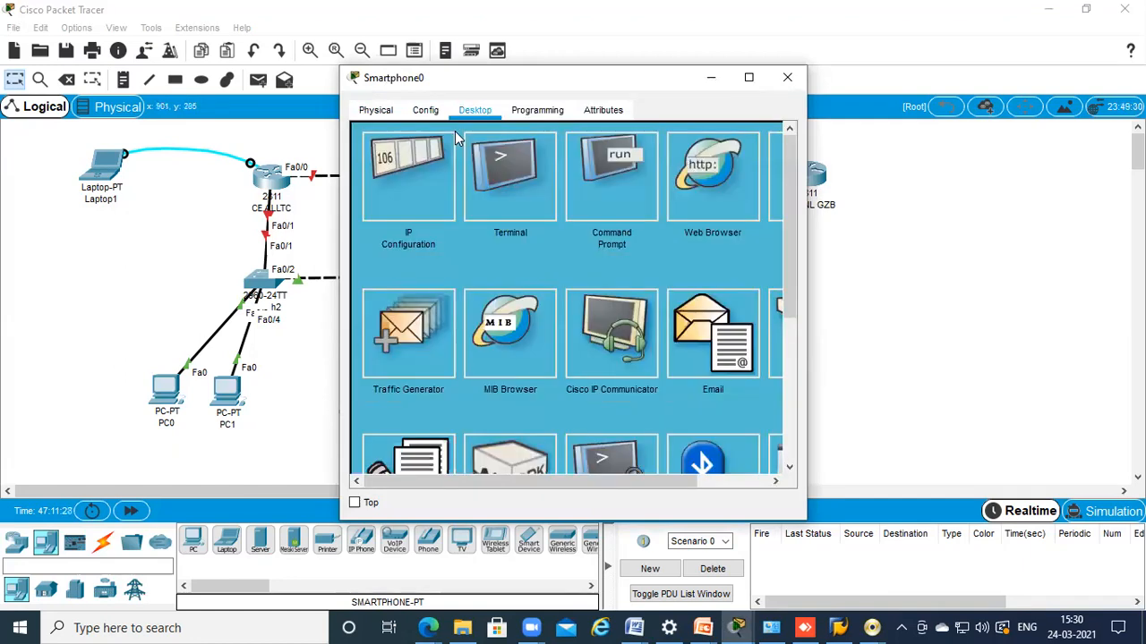
left_click(425, 110)
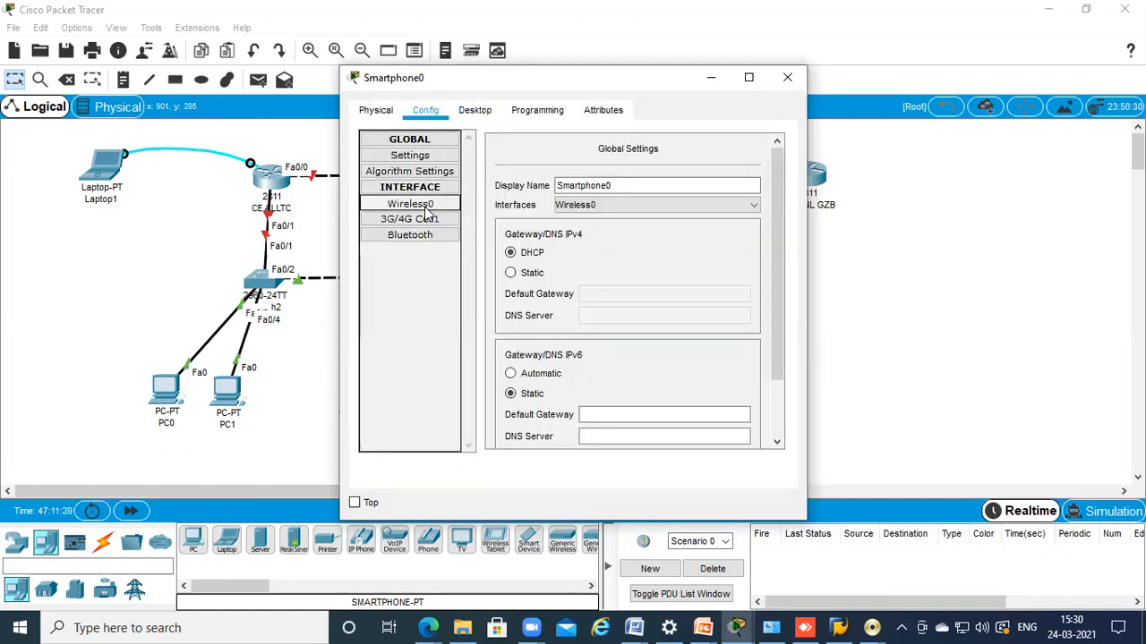
left_click(428, 205)
left_click(568, 241)
left_click(716, 241)
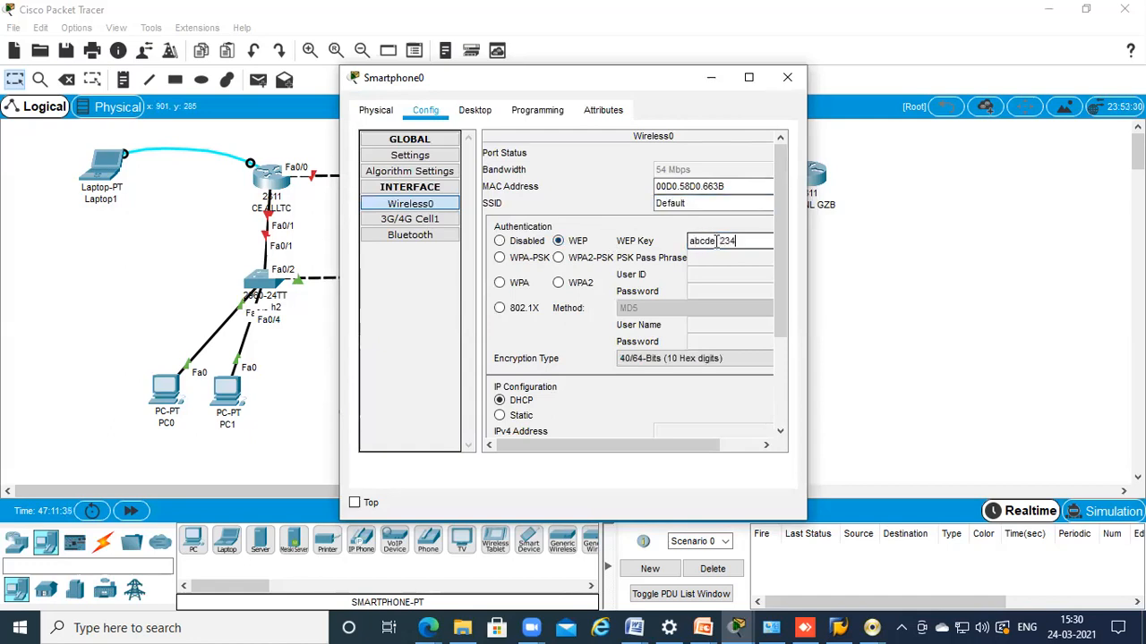
left_click(787, 77)
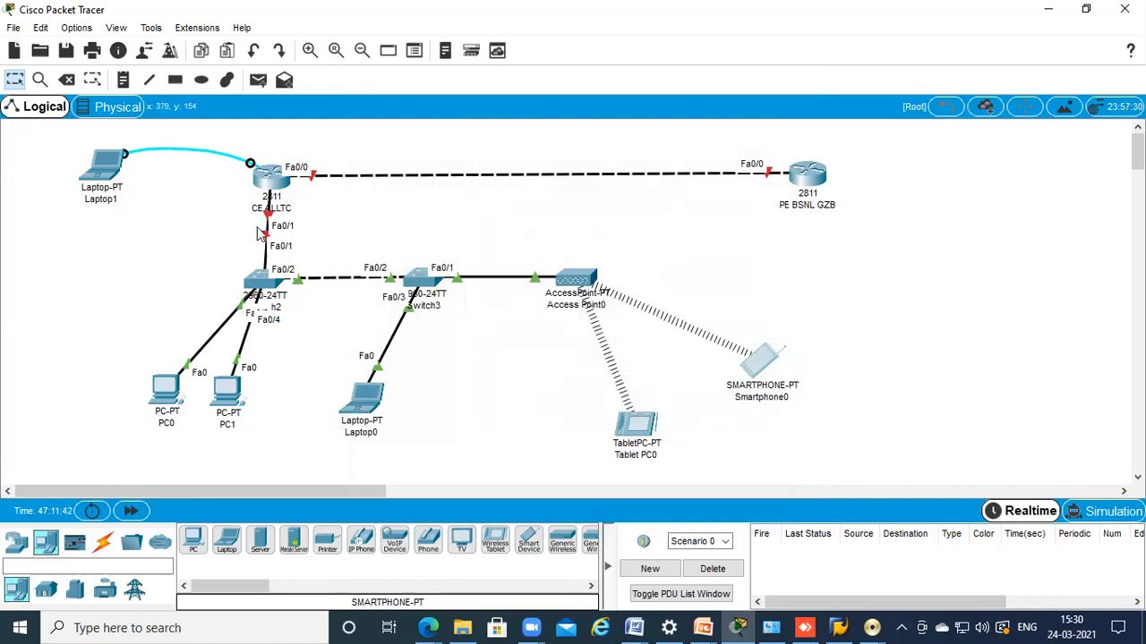
Move Access Point0, Tablet PC0 and Smartphone0 closer to Switch3, and select the switches and all devices below the routers
left_click_drag(582, 302, 546, 326)
left_click_drag(643, 428, 533, 417)
left_click_drag(768, 376, 662, 405)
left_click_drag(681, 256, 92, 474)
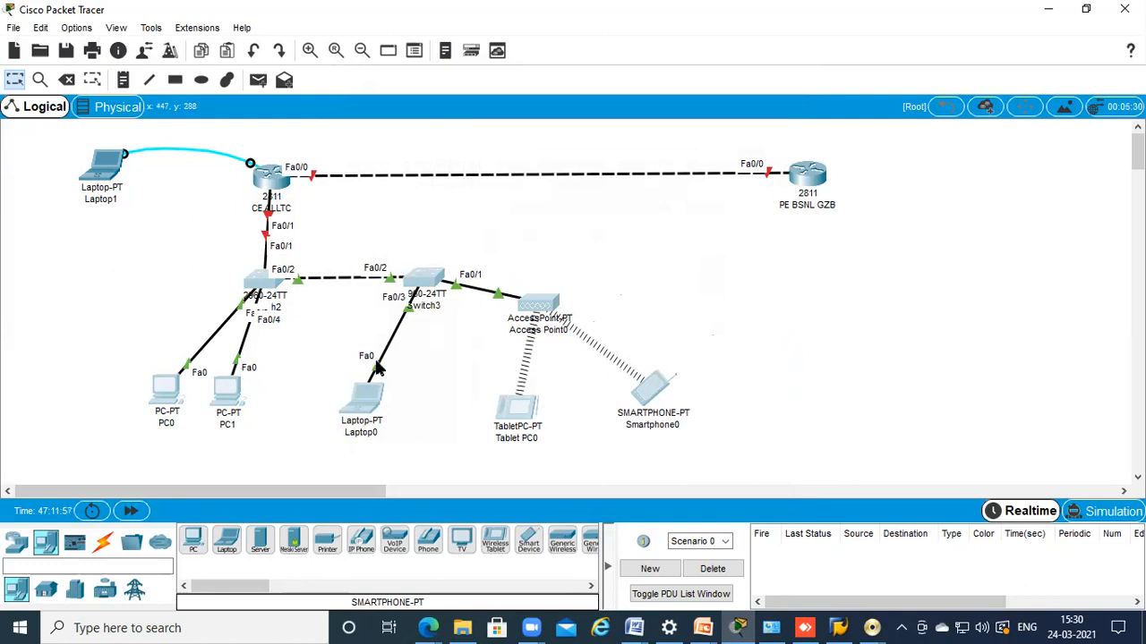
left_click(391, 34)
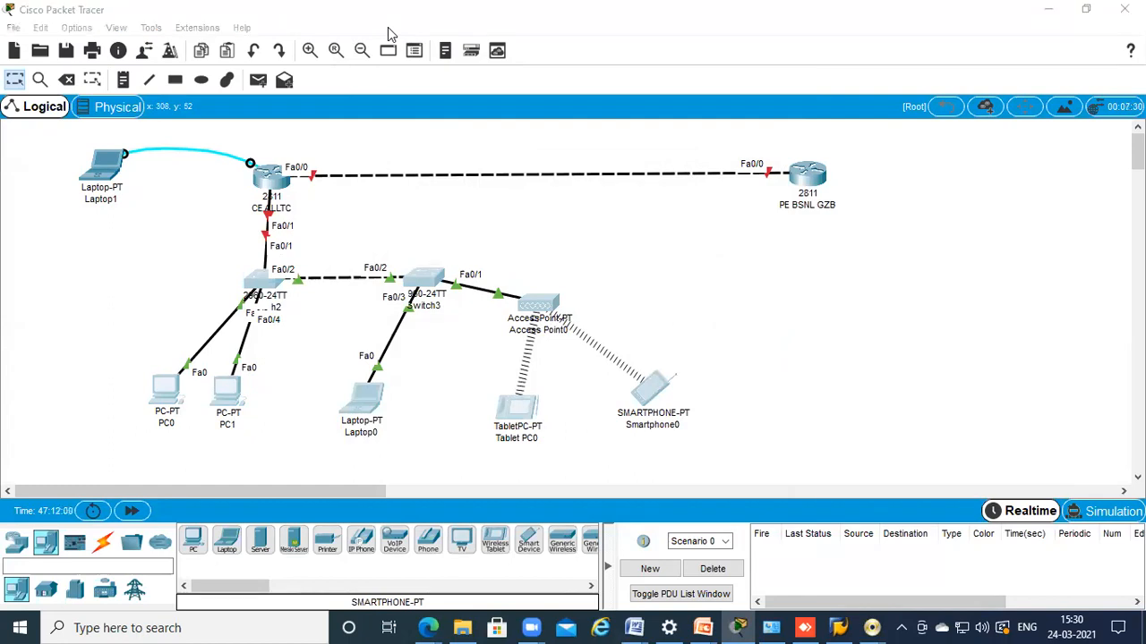
double_click(471, 242)
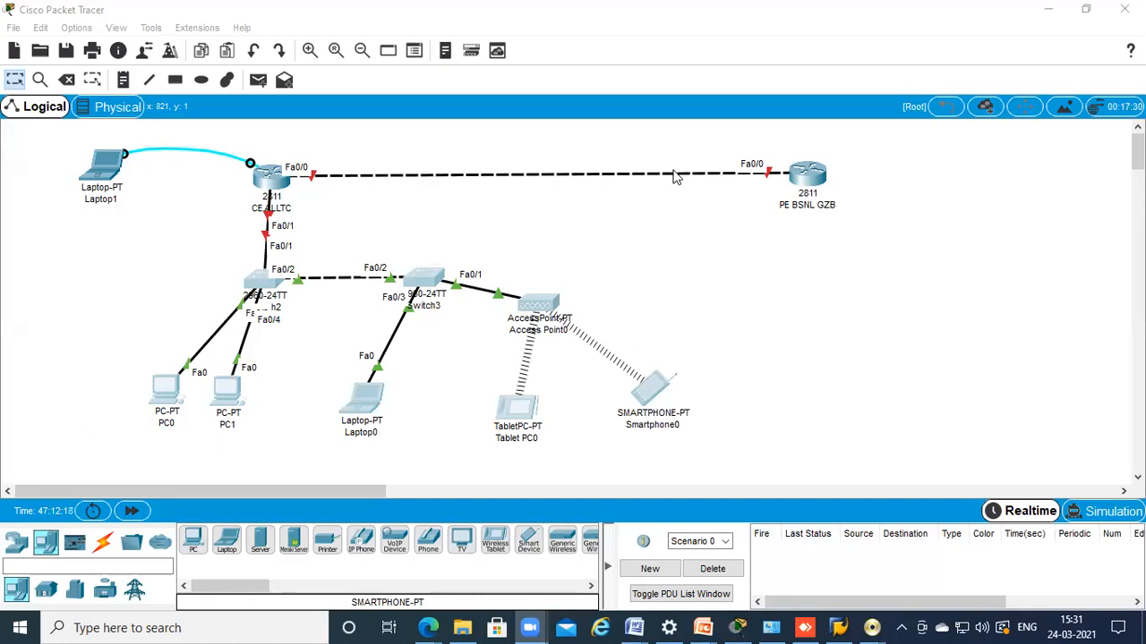
Switch to the Edge browser, search the web for "PC fast etherne port" and skim the results
mouse_move(426, 627)
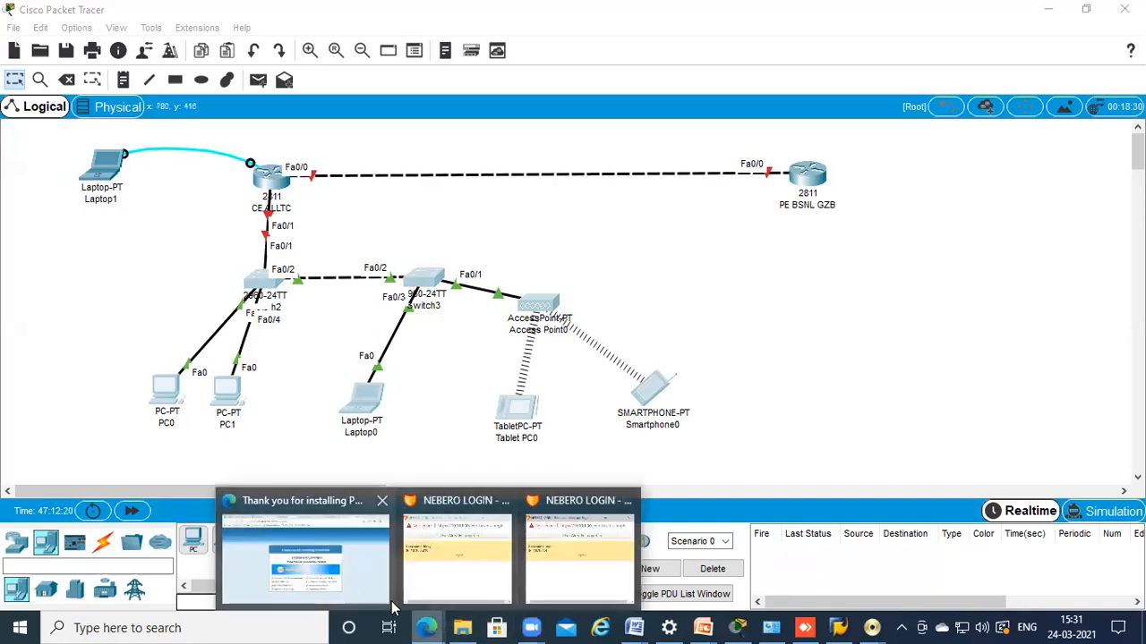
left_click(392, 604)
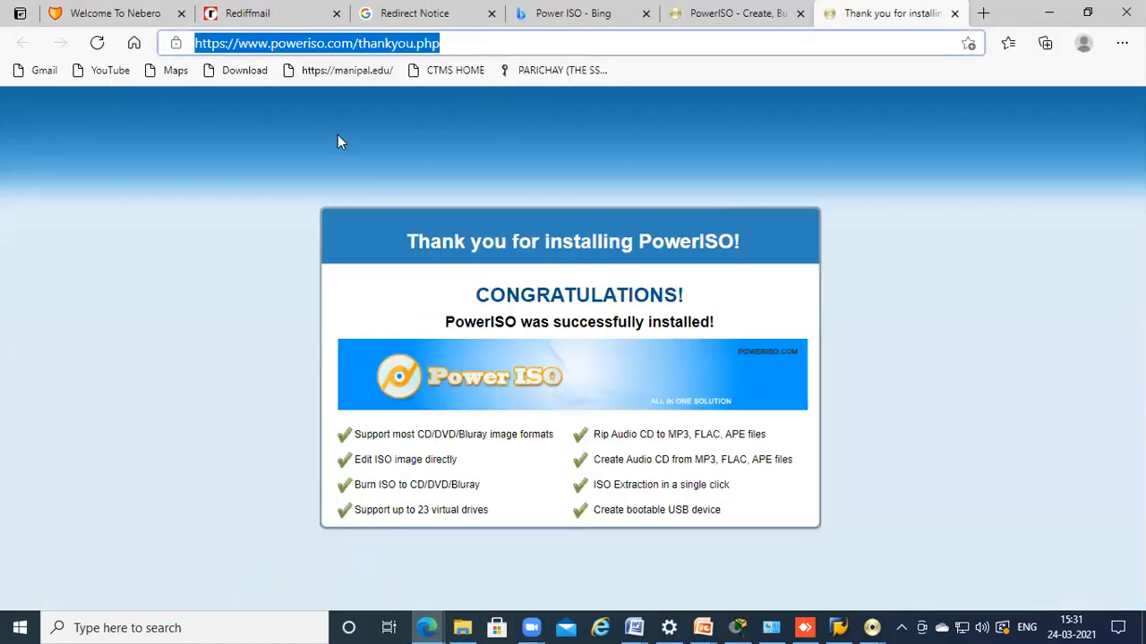
type("PC fast etherne")
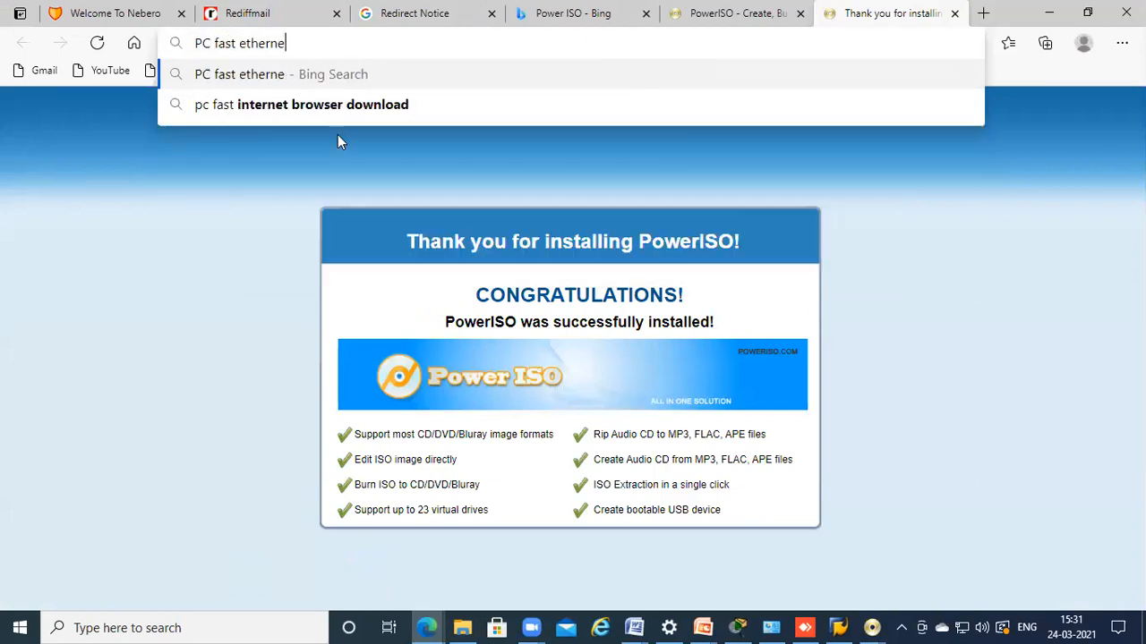
type(" port")
key("Return")
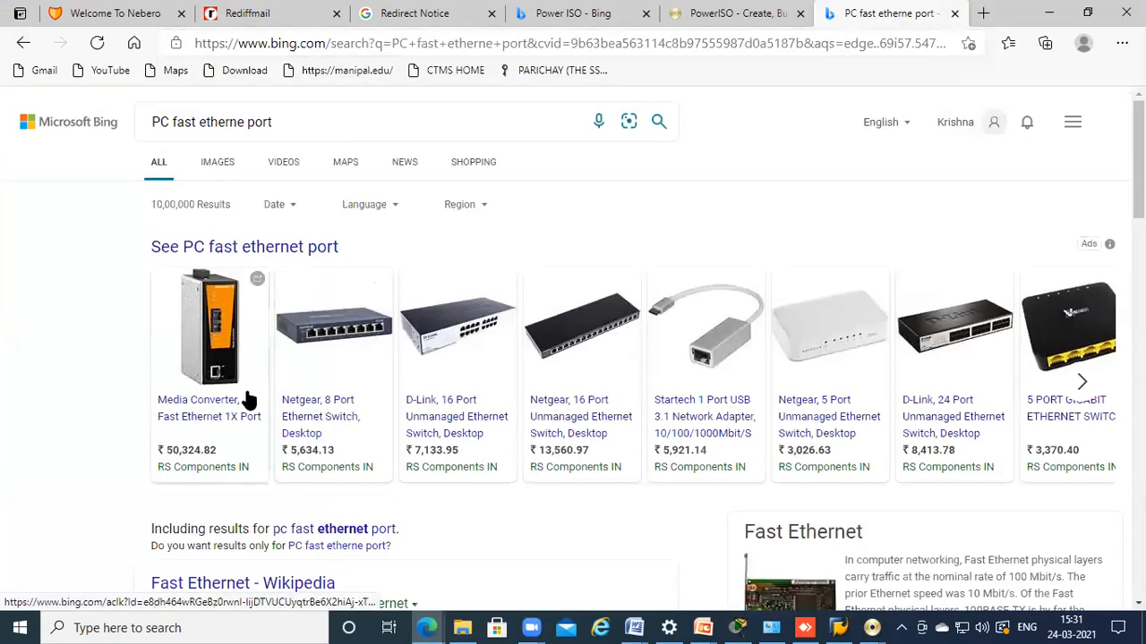
scroll(461, 430, "down", 2)
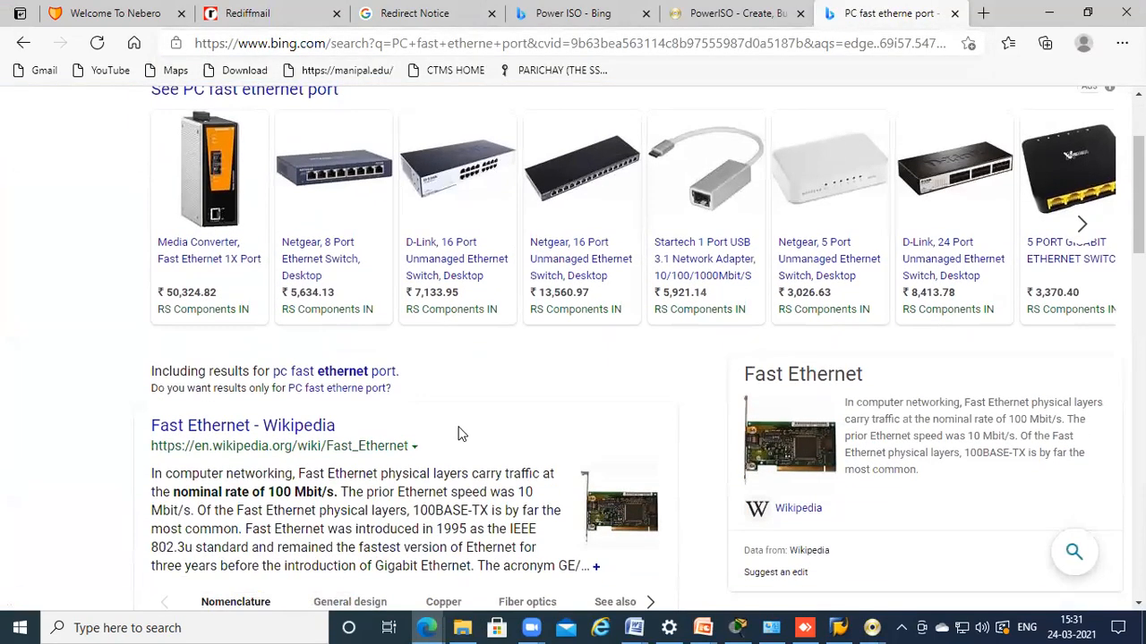
scroll(458, 434, "down", 10)
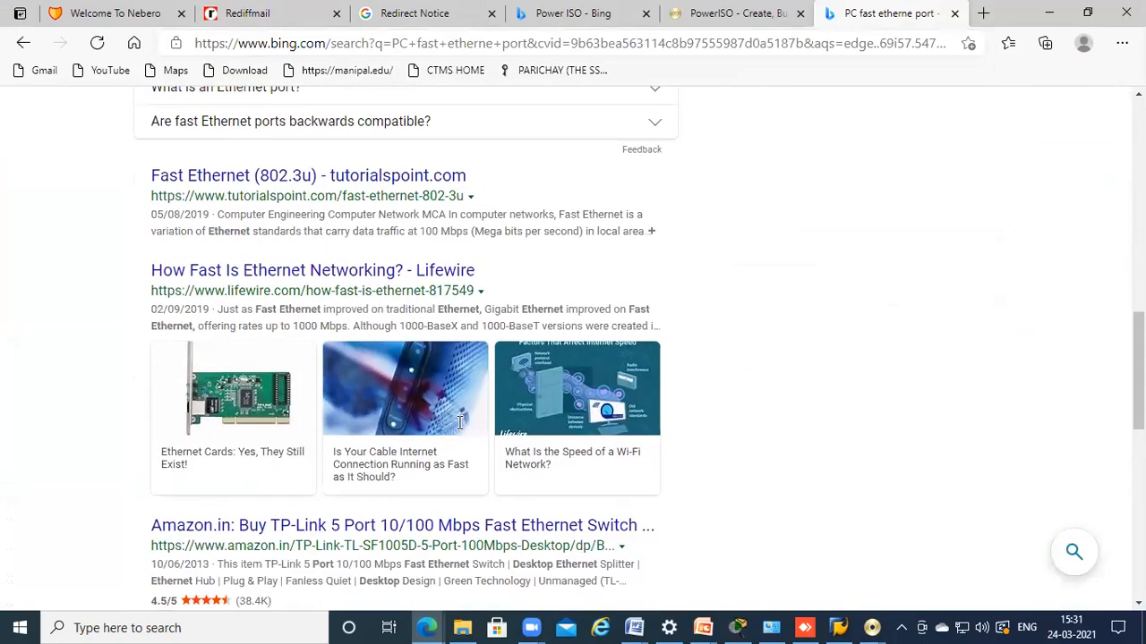
scroll(460, 429, "down", 2)
scroll(456, 422, "up", 14)
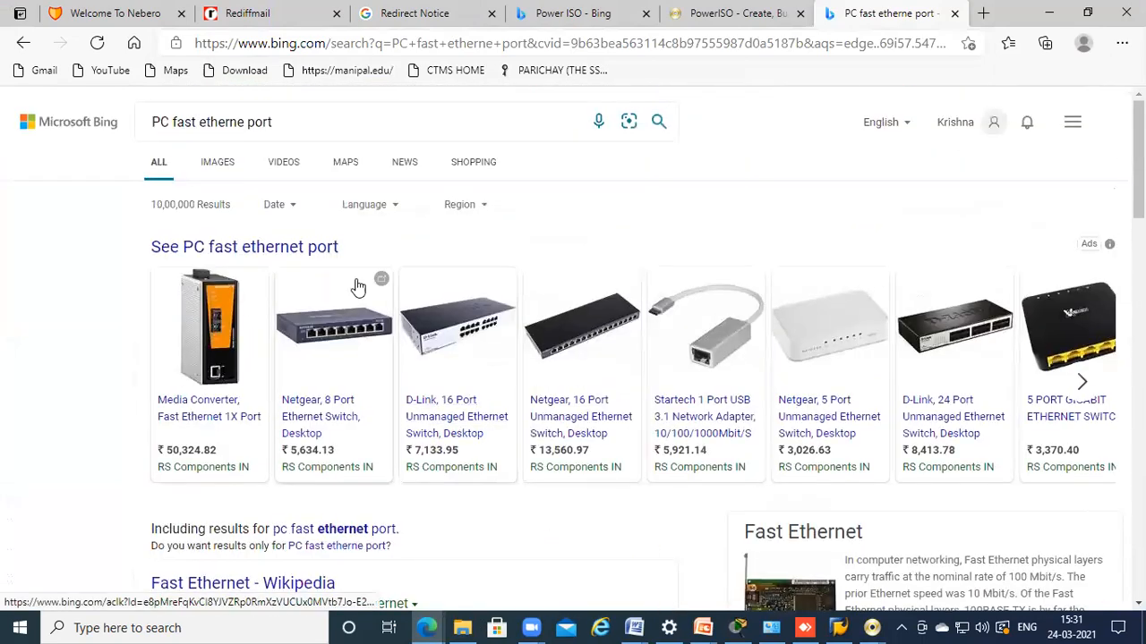
Look through the image results for a picture of a PC's Fast Ethernet port and return to Packet Tracer
left_click(227, 170)
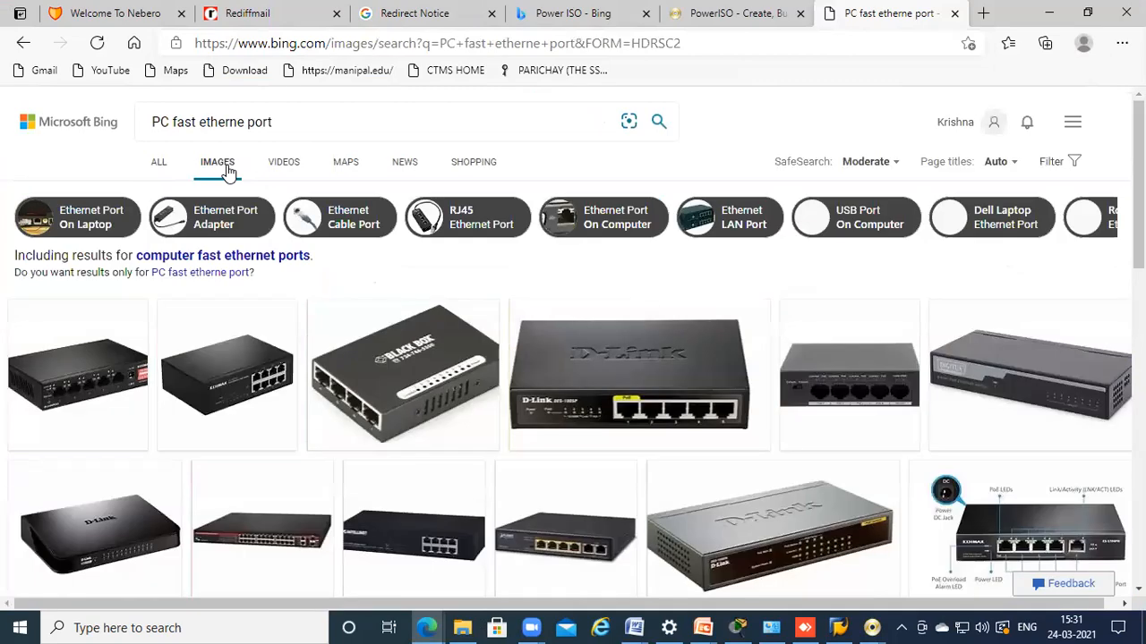
scroll(371, 390, "down", 2)
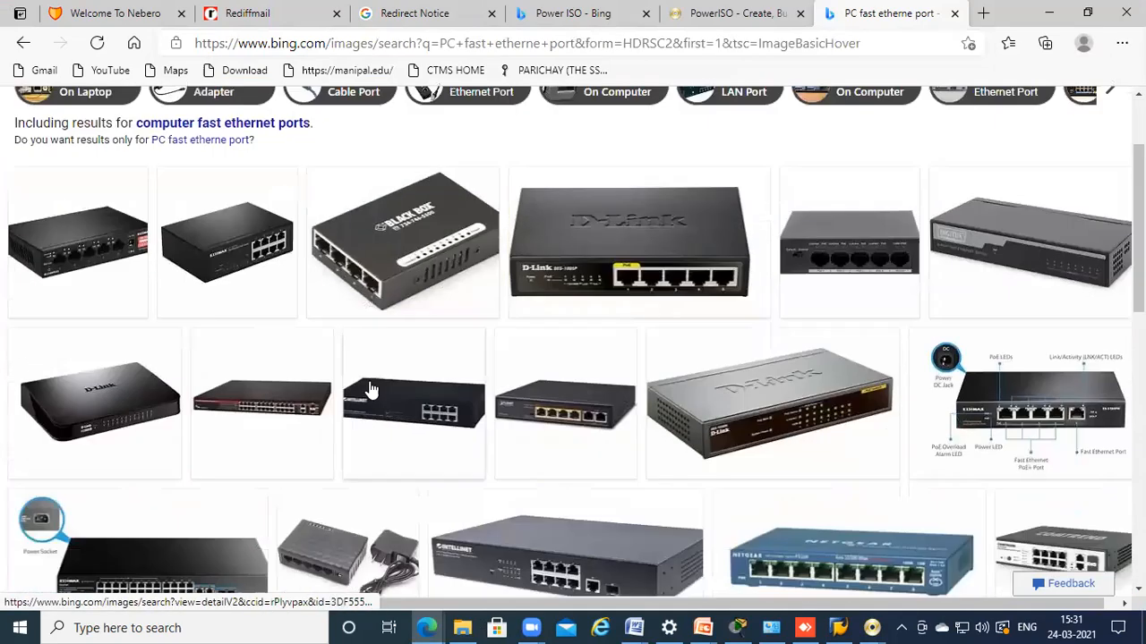
scroll(372, 390, "down", 2)
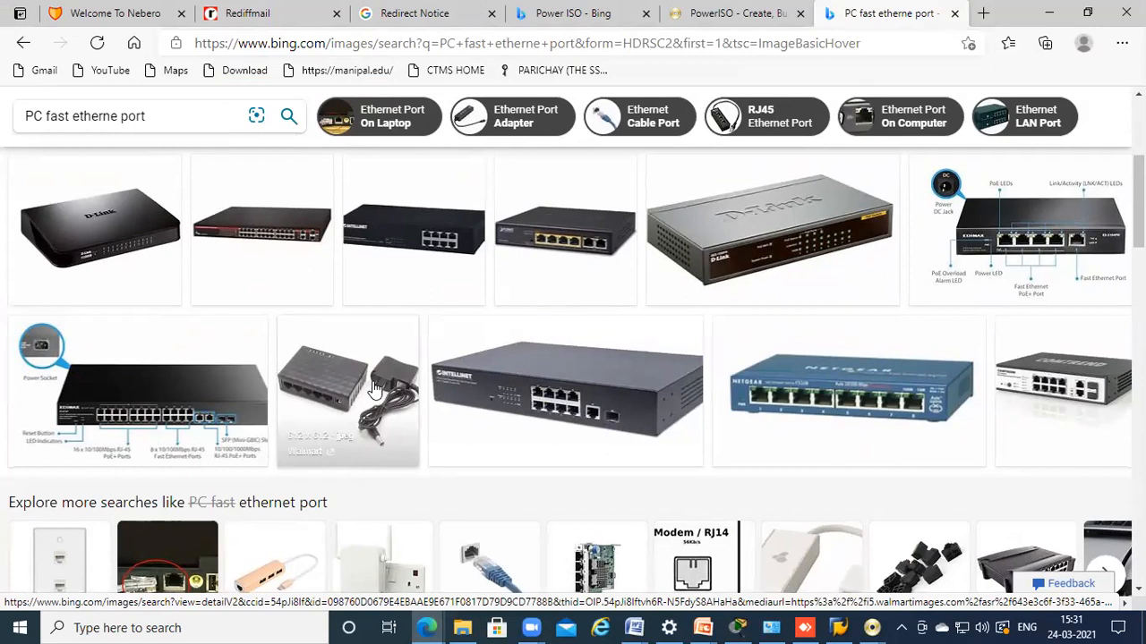
scroll(376, 387, "down", 3)
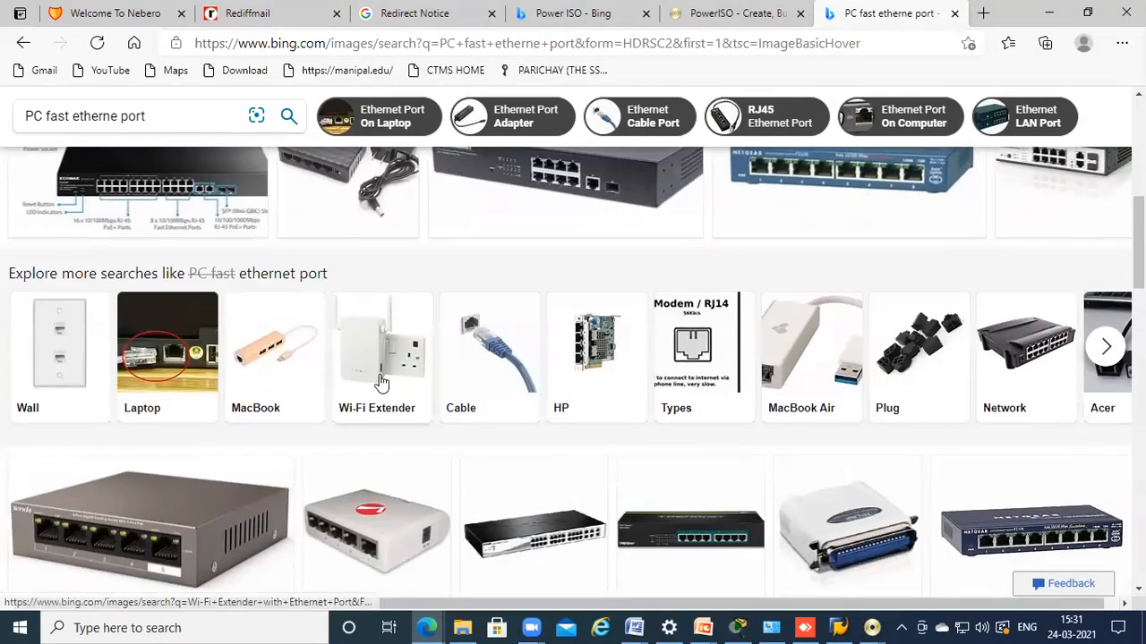
scroll(381, 383, "down", 5)
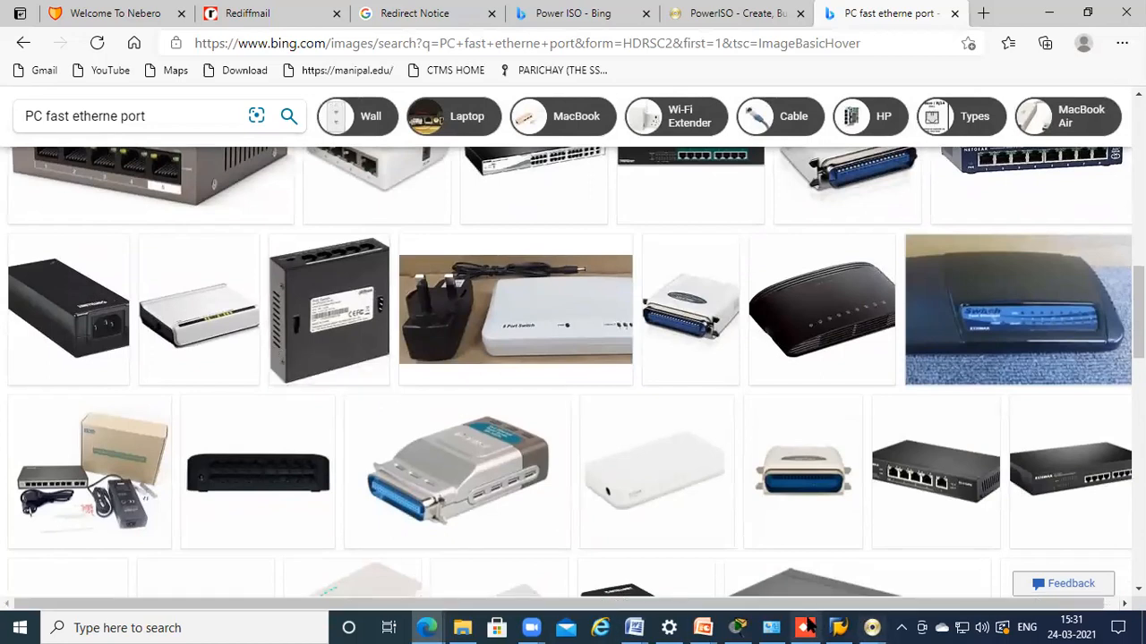
left_click(738, 625)
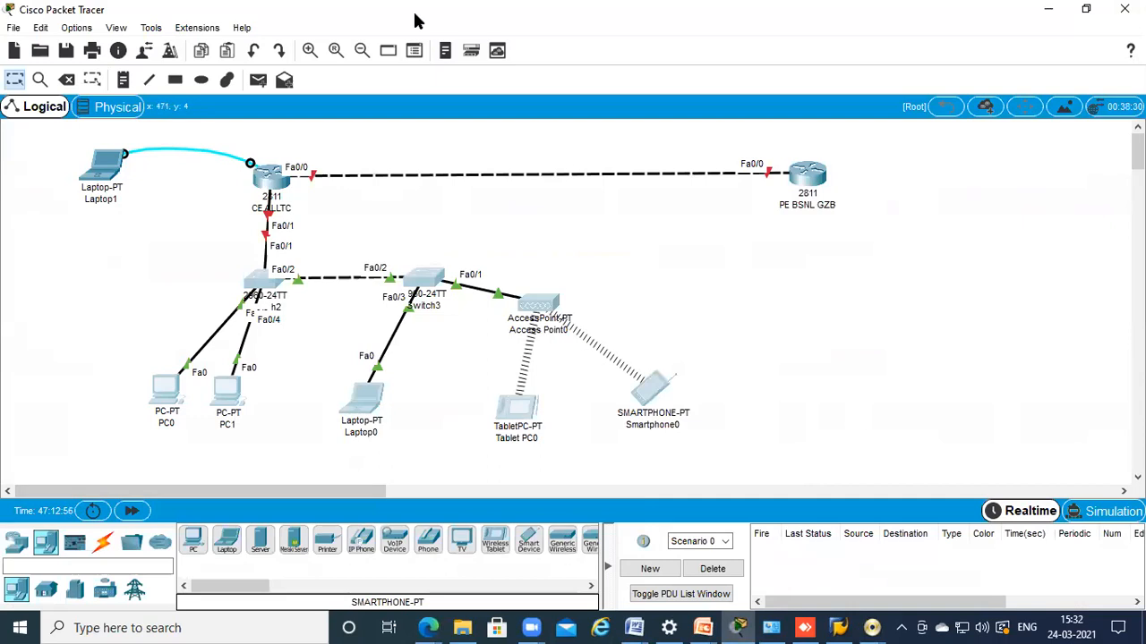
Switch back to the Edge browser and search Bing Images for "PC fast ethernet"
mouse_move(427, 628)
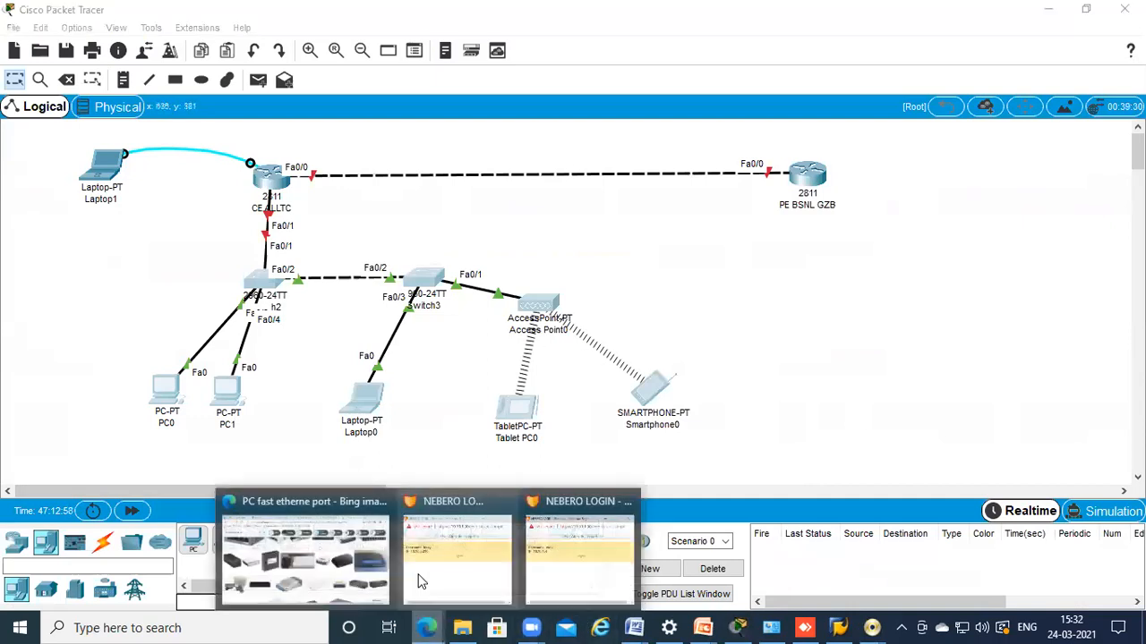
left_click(358, 555)
scroll(414, 435, "up", 10)
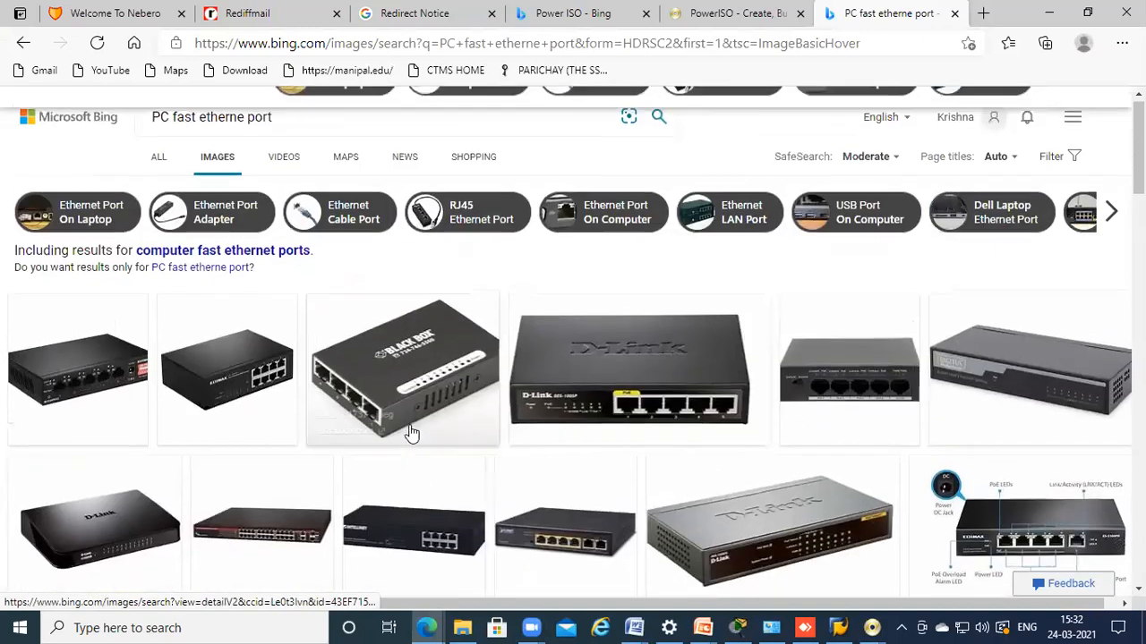
left_click_drag(273, 122, 25, 120)
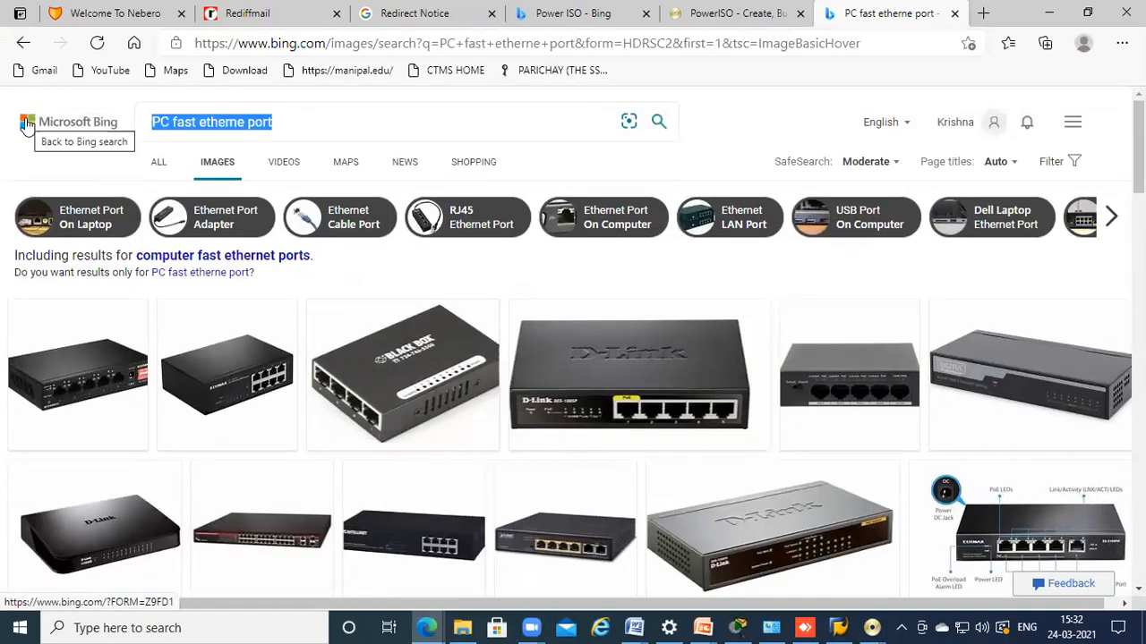
type("PC ")
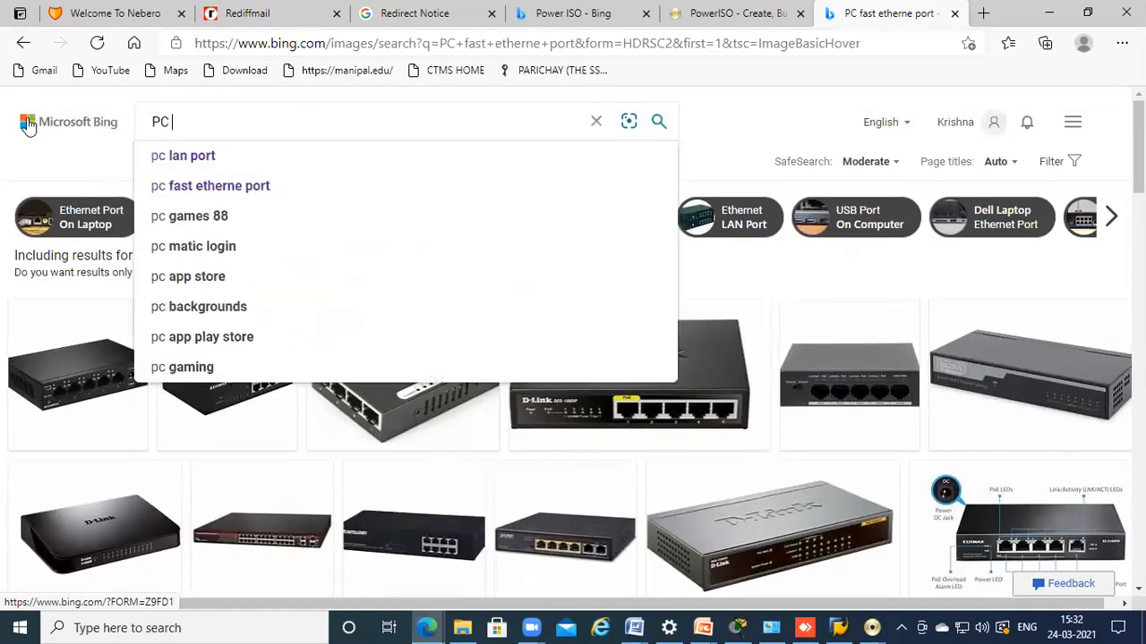
type("fast ete")
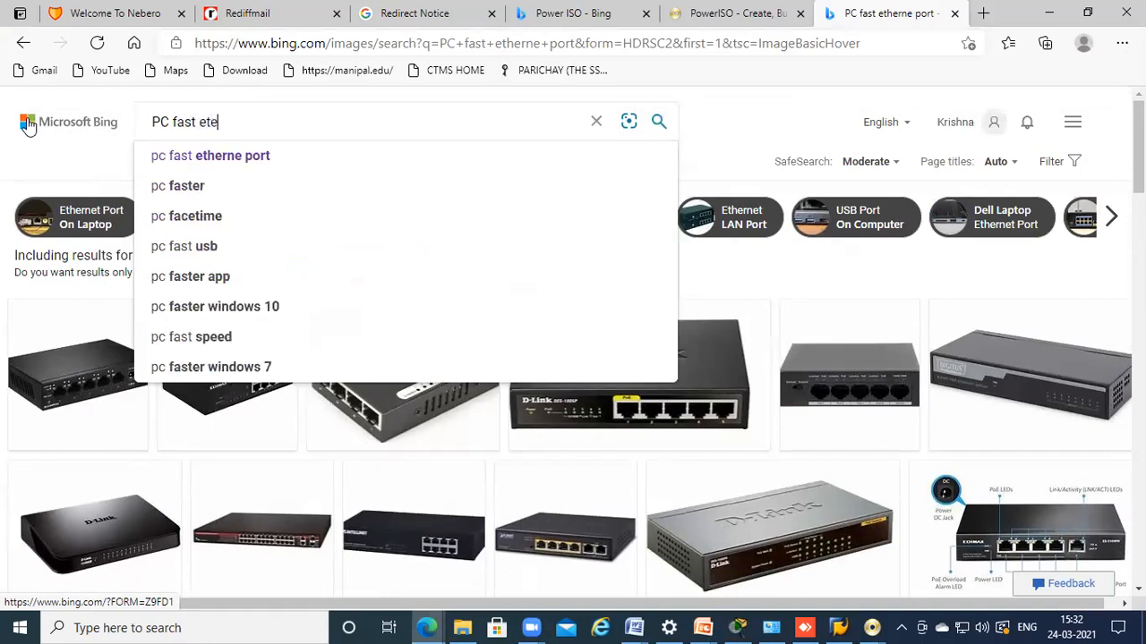
key("BackSpace")
type("hernet")
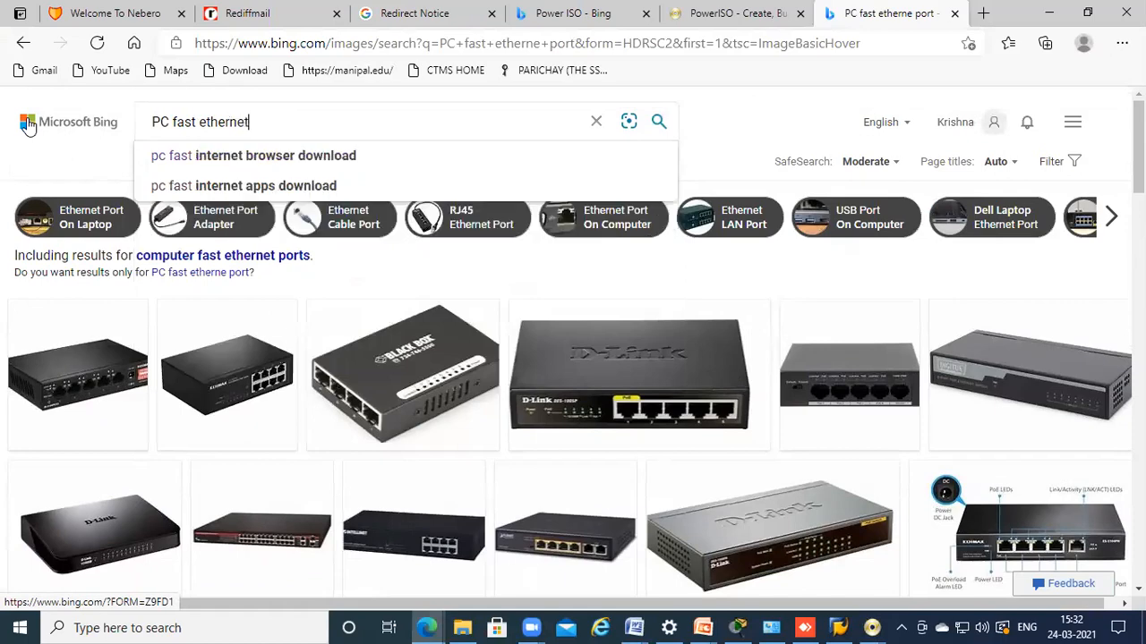
key("Return")
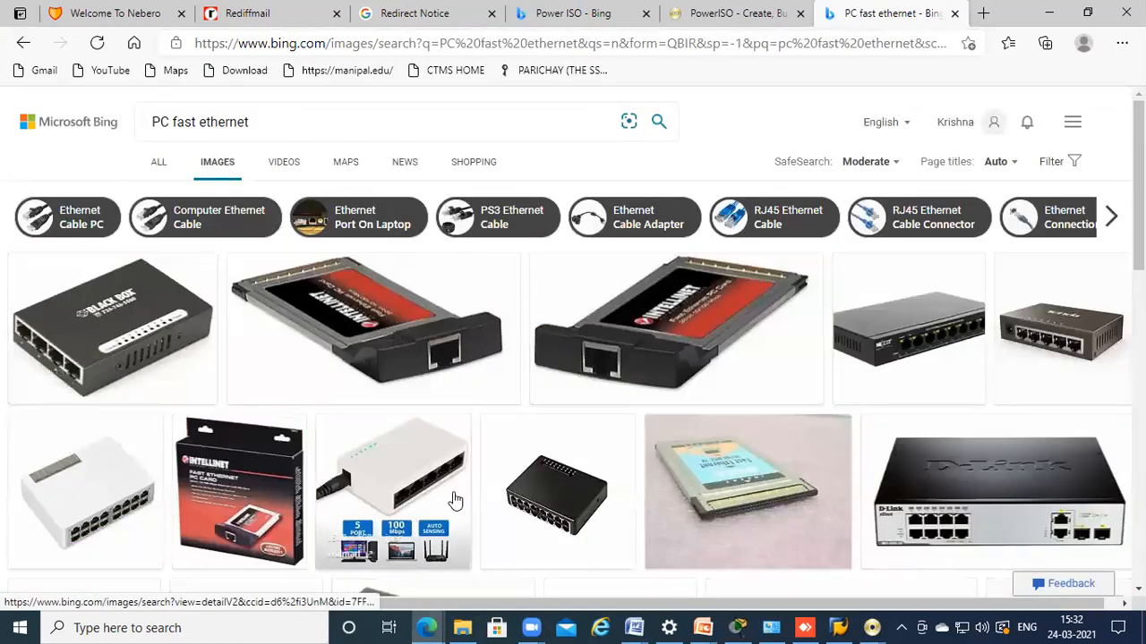
Examine the image results for pictures of Fast Ethernet cards and ports in a PC
scroll(445, 369, "down", 10)
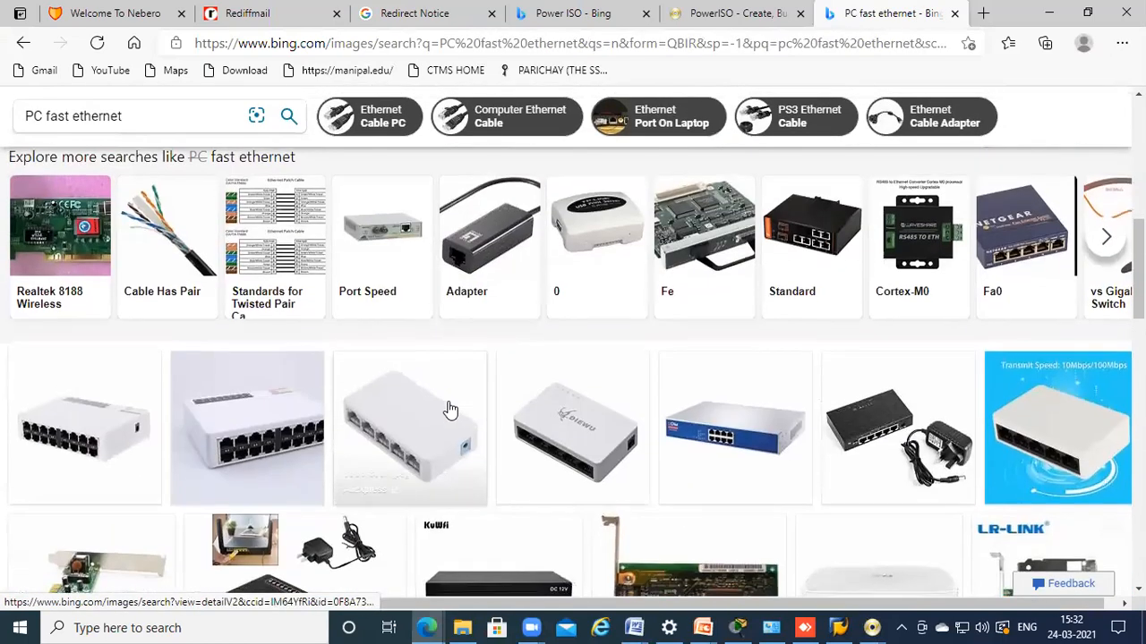
scroll(444, 410, "down", 15)
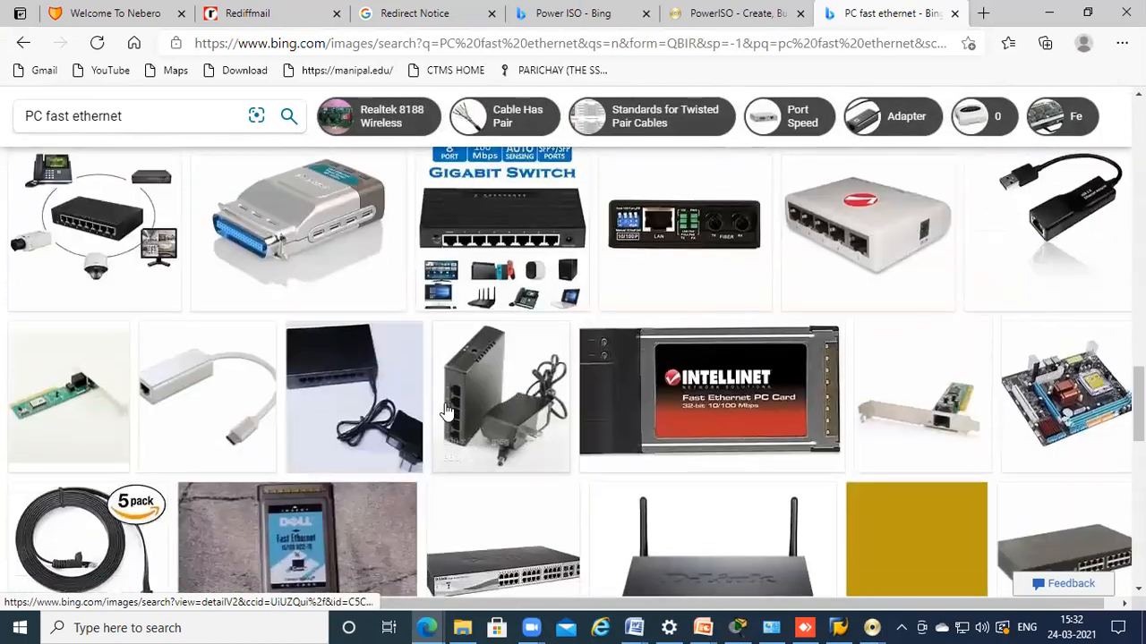
scroll(445, 410, "down", 2)
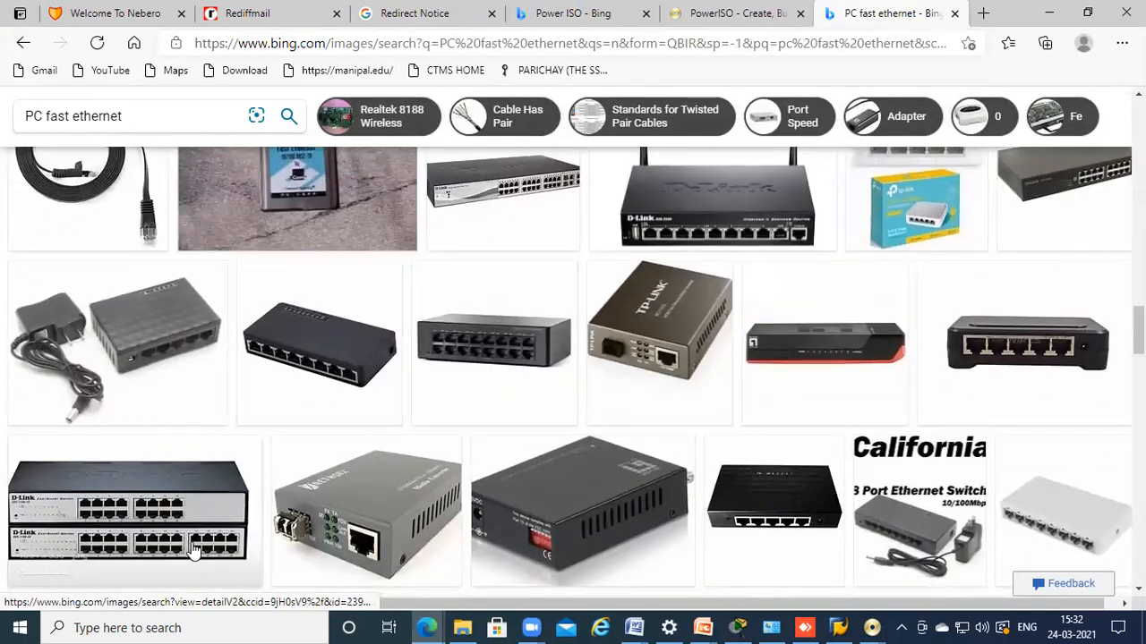
scroll(167, 548, "down", 8)
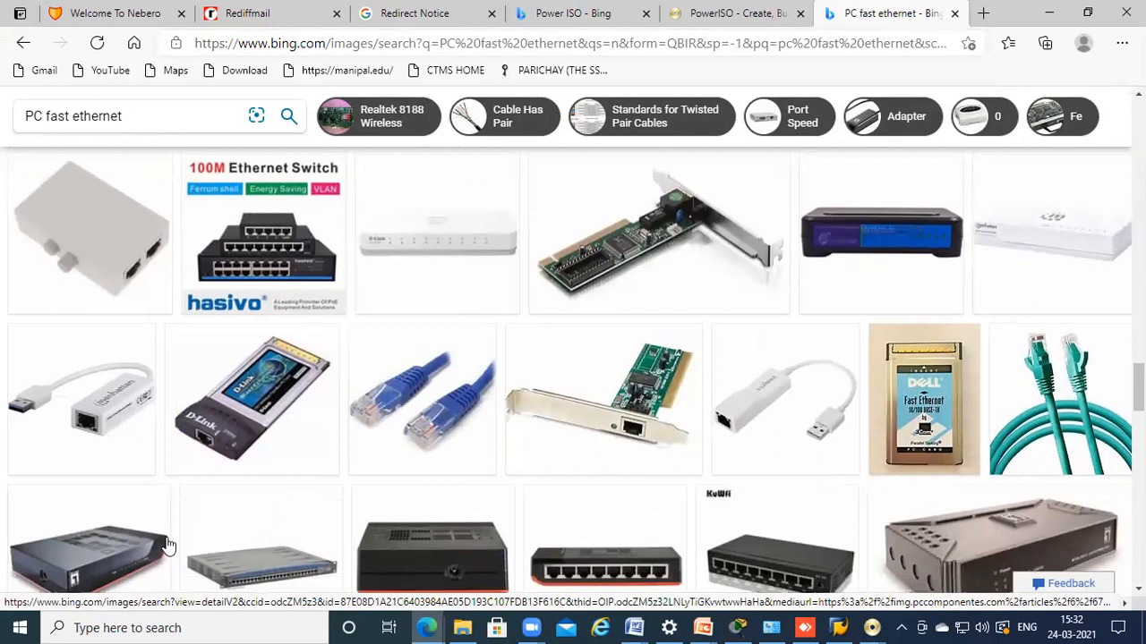
scroll(166, 547, "down", 1)
scroll(166, 545, "down", 4)
scroll(133, 399, "up", 6)
Open google.co.in in the current browser tab in place of the Bing image results
left_click(320, 35)
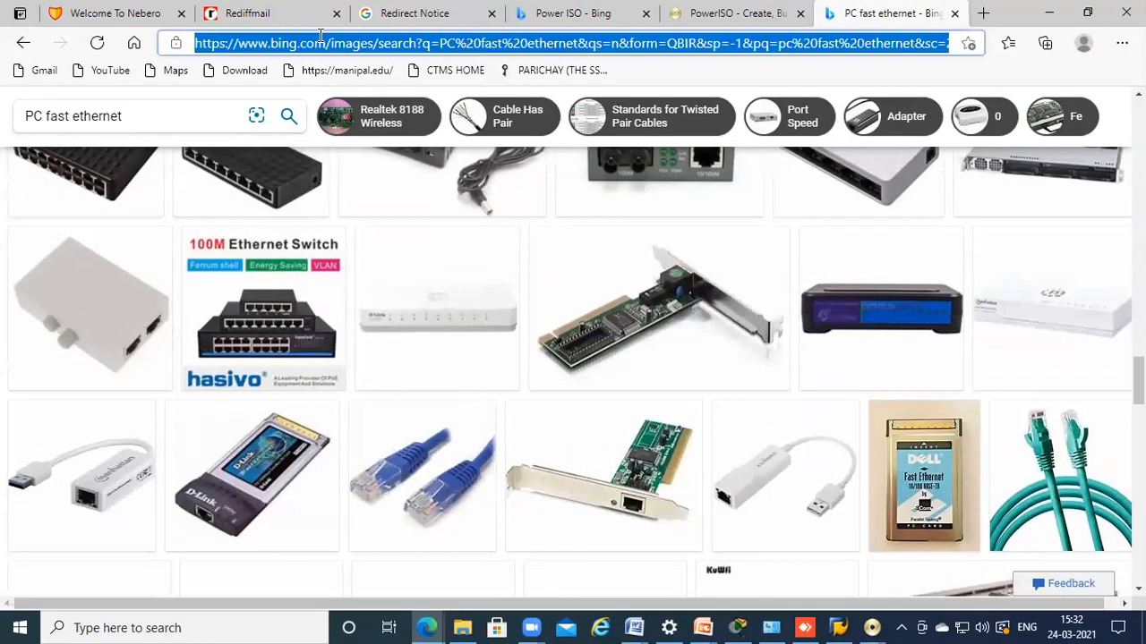
type("google.co.in")
key("Return")
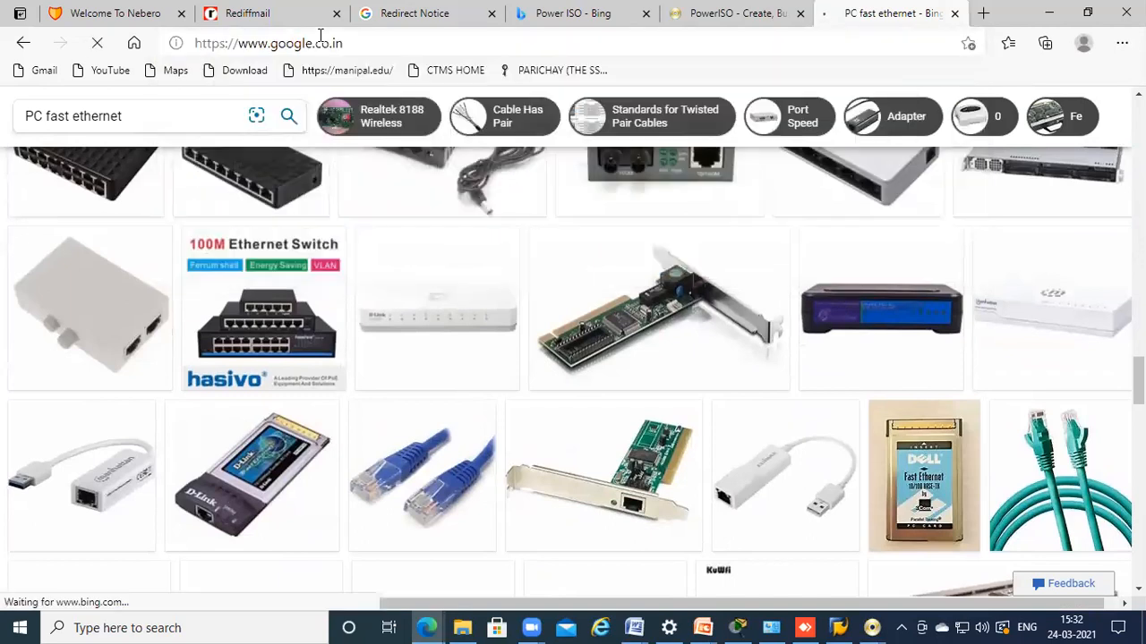
Search Google for "FASTethernet fa0/0" and skim the image results
left_click(428, 252)
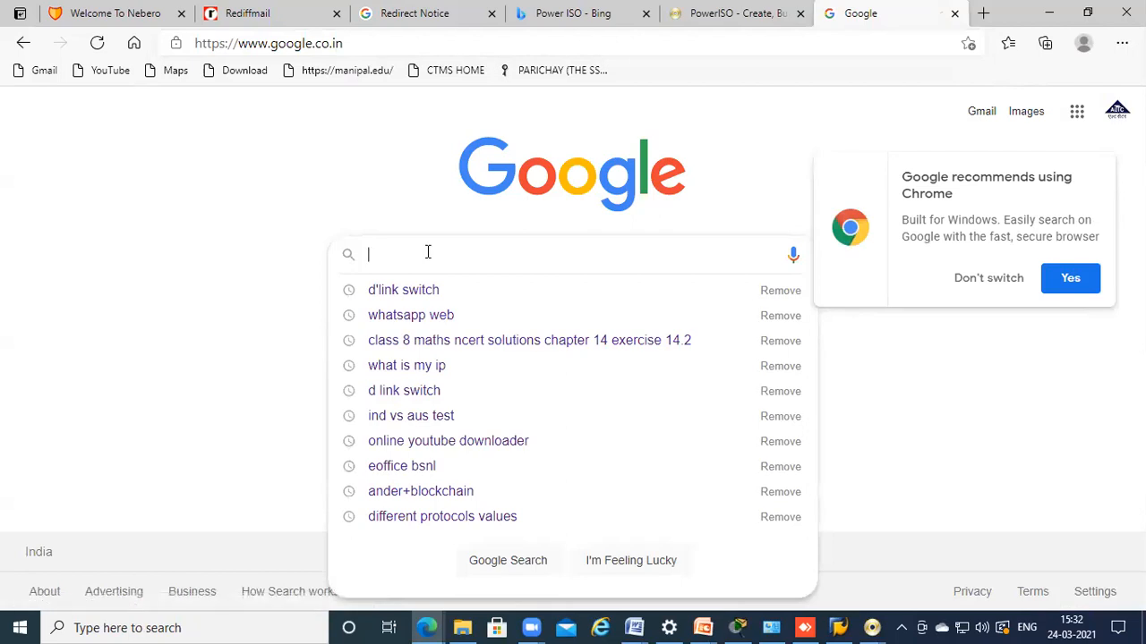
type("FAS")
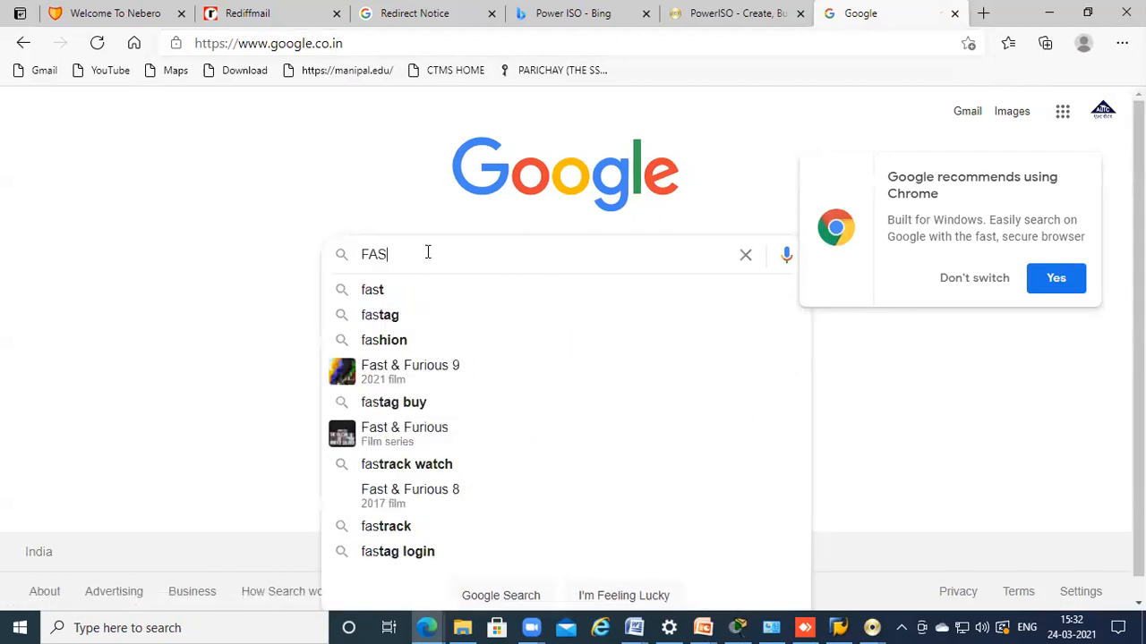
type("Tethernet")
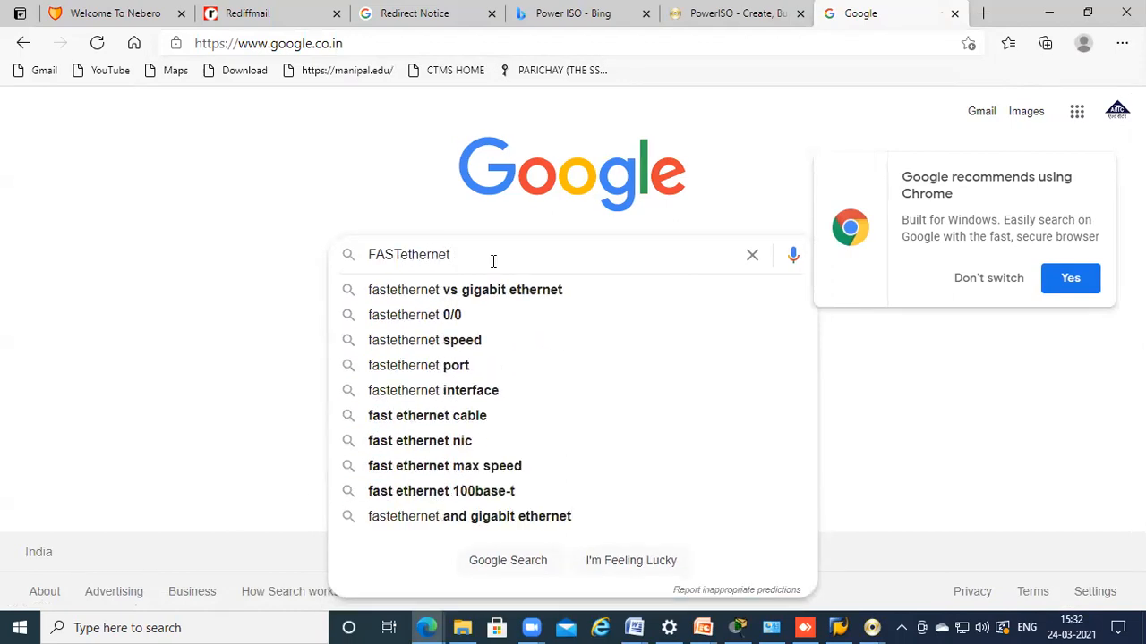
type(" fa")
type("0/0")
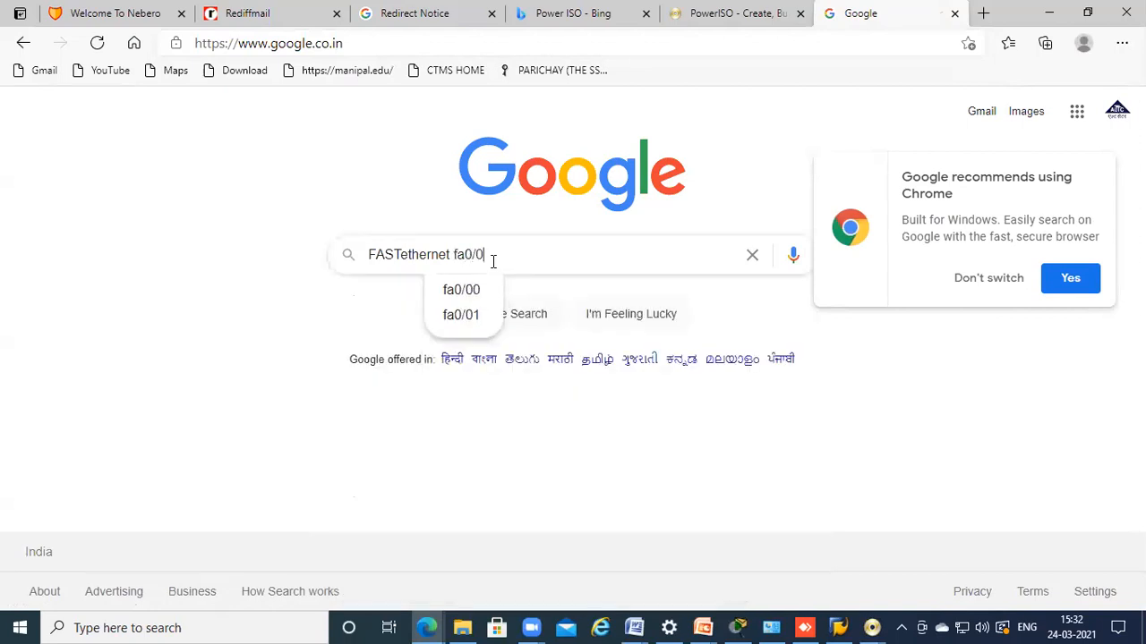
key("Return")
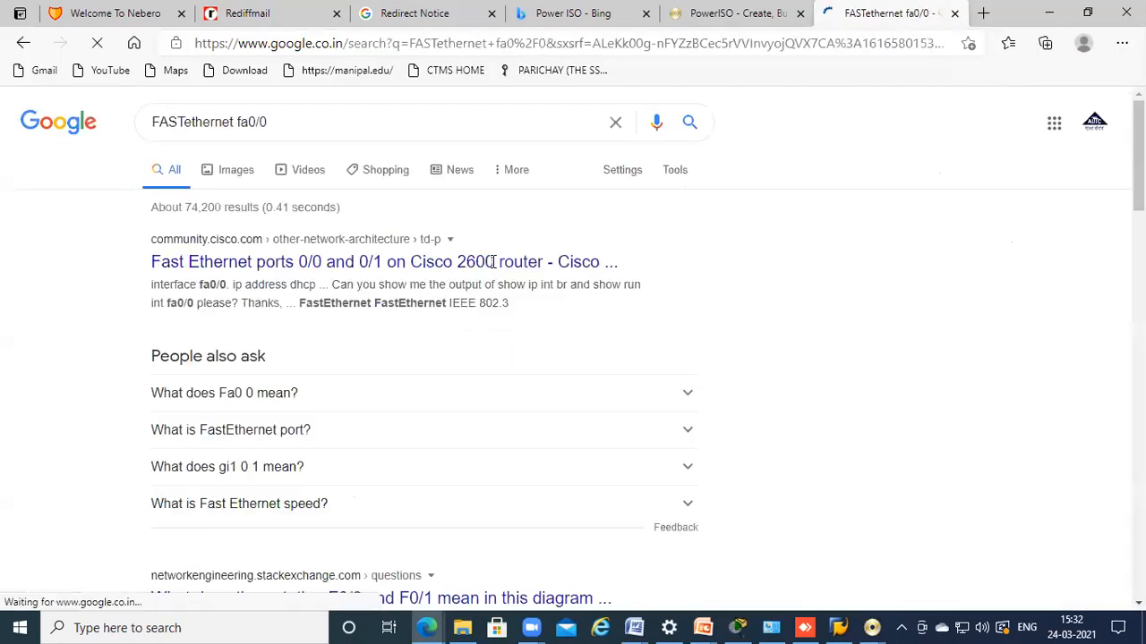
left_click(235, 172)
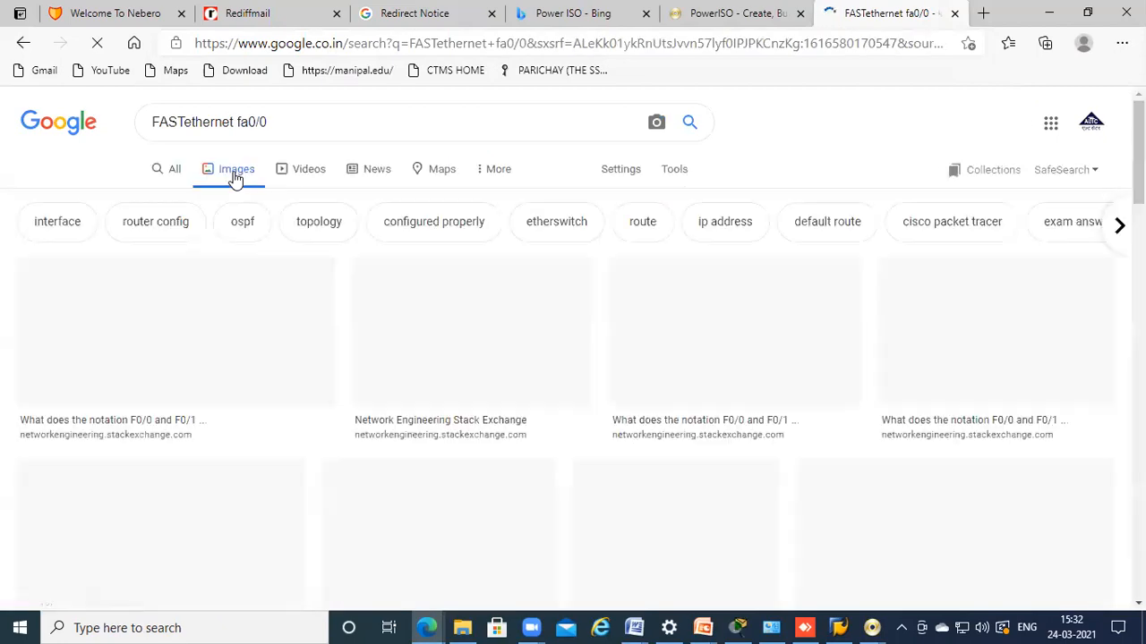
scroll(312, 358, "down", 5)
scroll(312, 358, "up", 5)
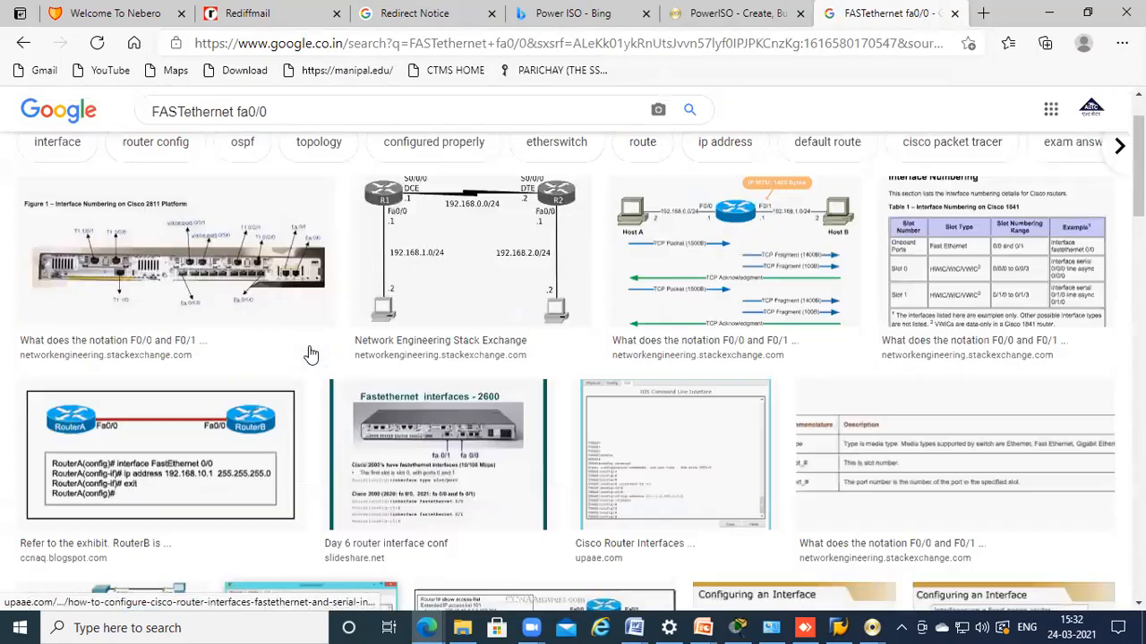
Search Google Images for "fa0/0" and skim the pictures found
triple_click(234, 124)
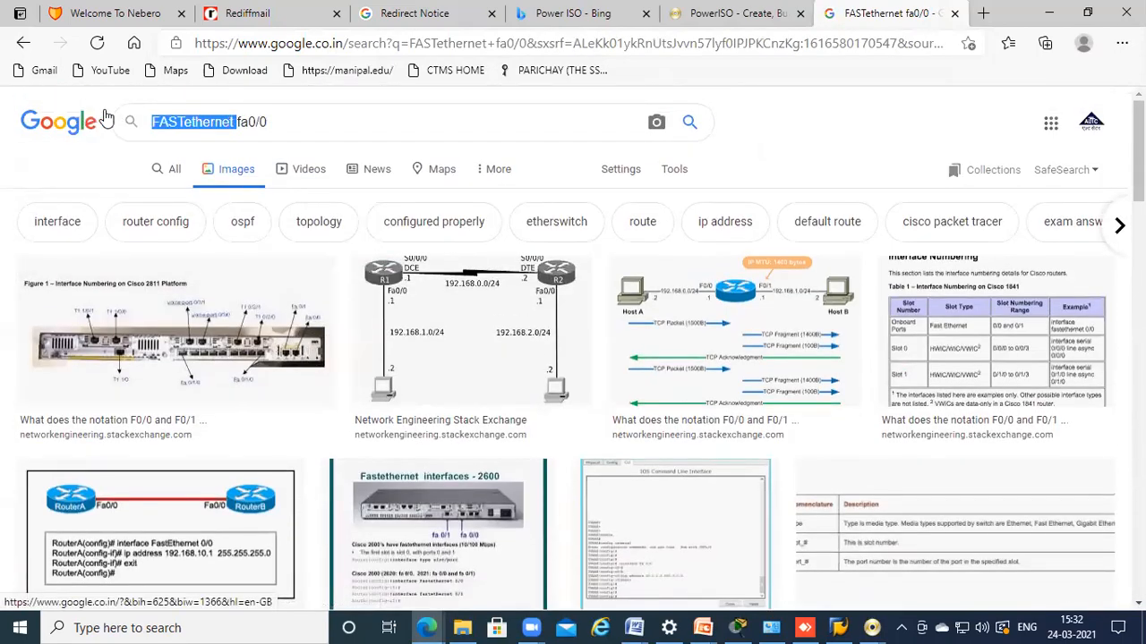
type("fa0/0")
key("Return")
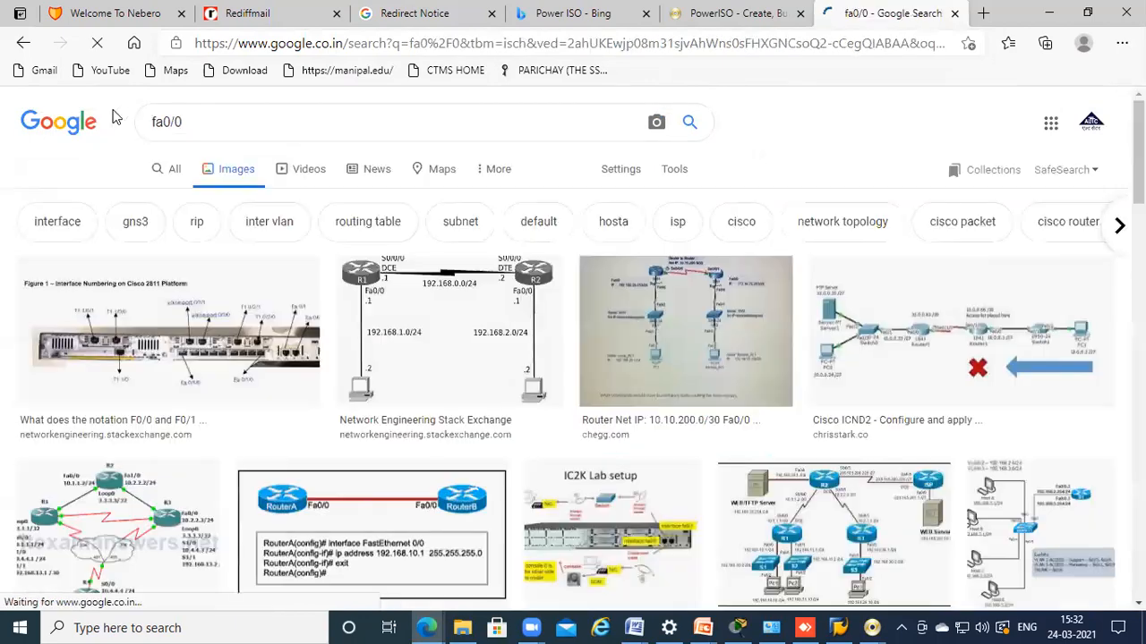
scroll(351, 432, "down", 3)
scroll(351, 432, "up", 3)
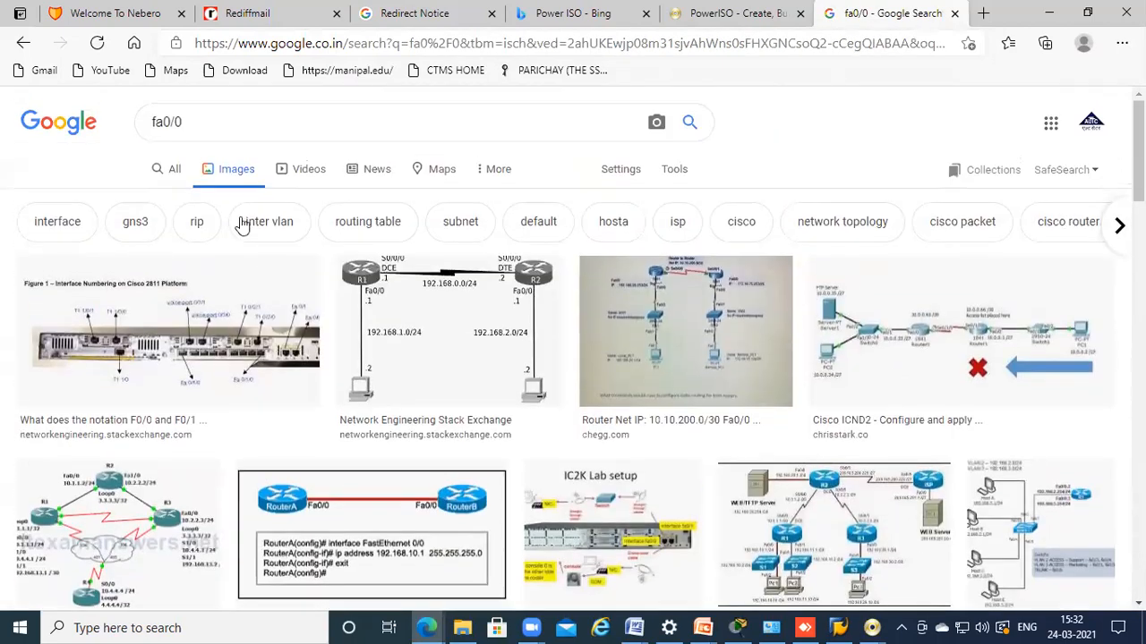
triple_click(184, 120)
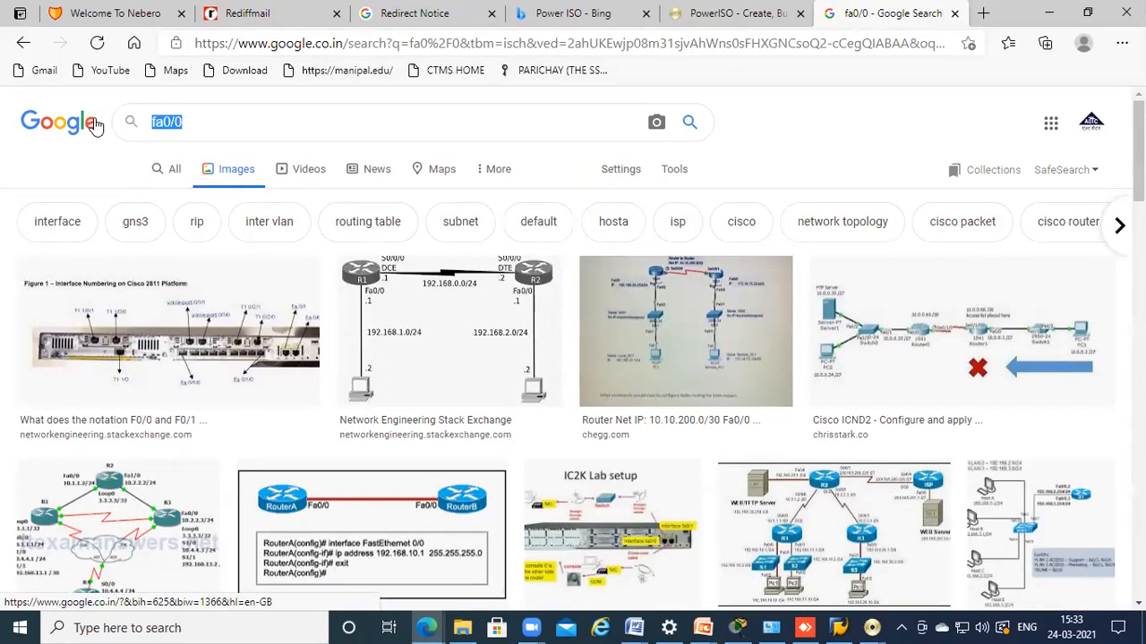
scroll(95, 127, "down", 6)
scroll(51, 128, "up", 6)
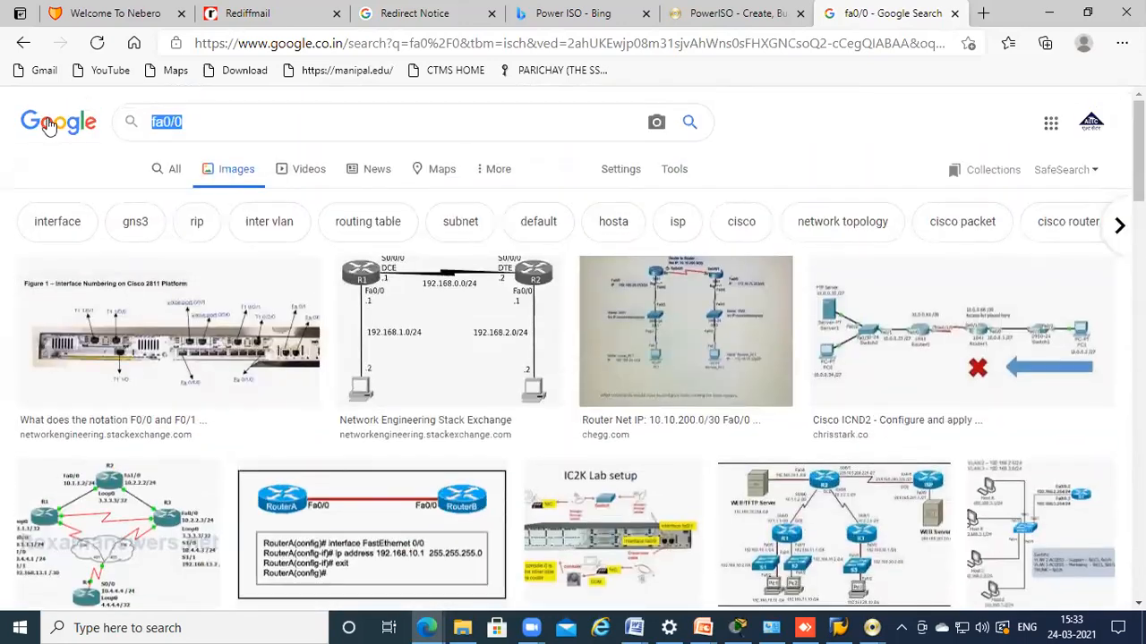
Replace the image search query with "PC Cabine" and run the search
left_click(192, 123)
left_click_drag(223, 134, 122, 132)
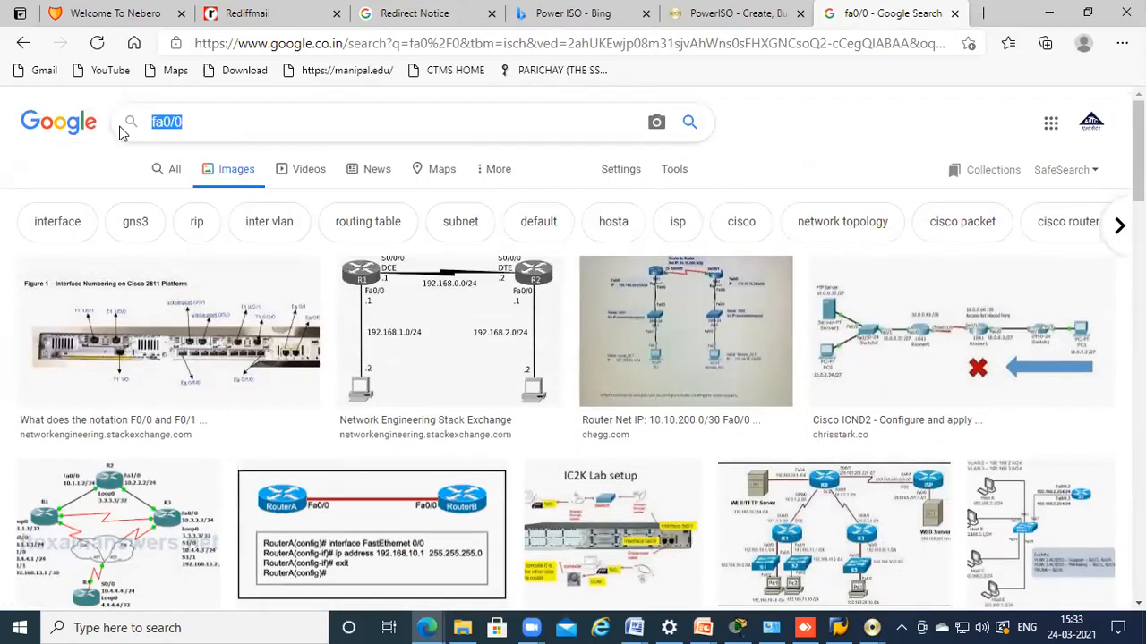
type("PC ")
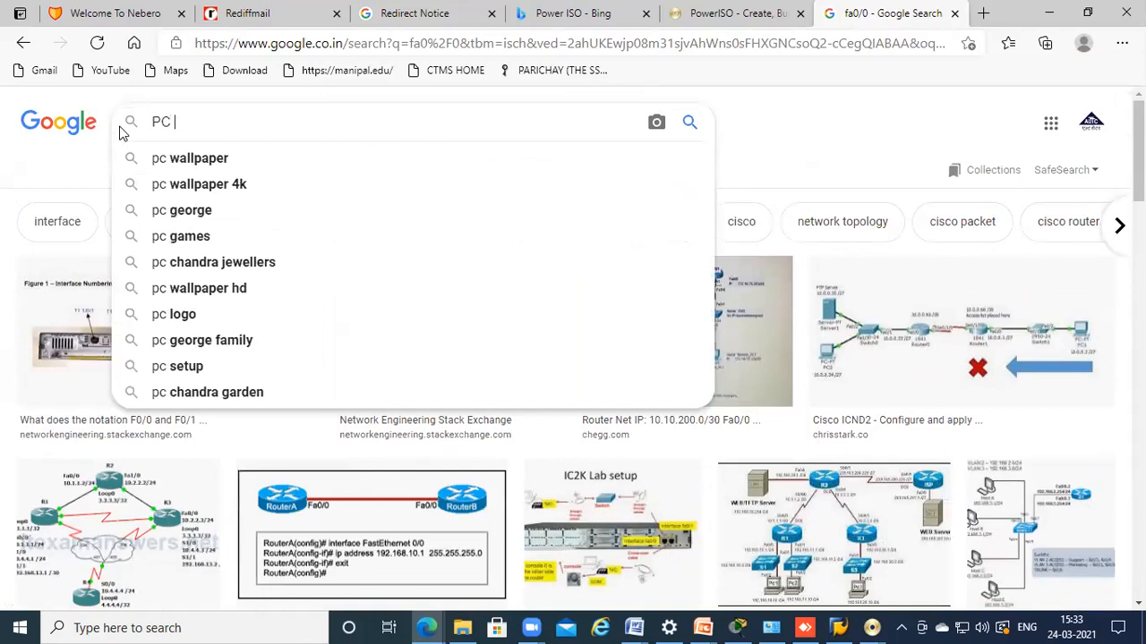
type("Cabine")
key("Return")
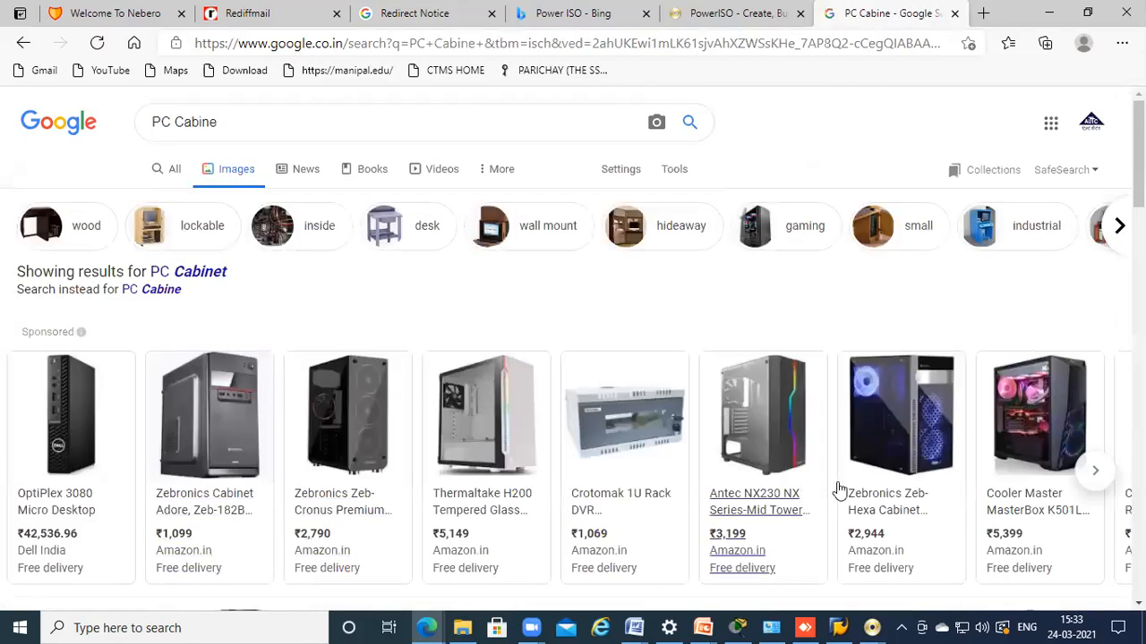
Open the sponsored OptiPlex 3080 Micro Desktop result and look through its Dell product page
left_click(64, 436)
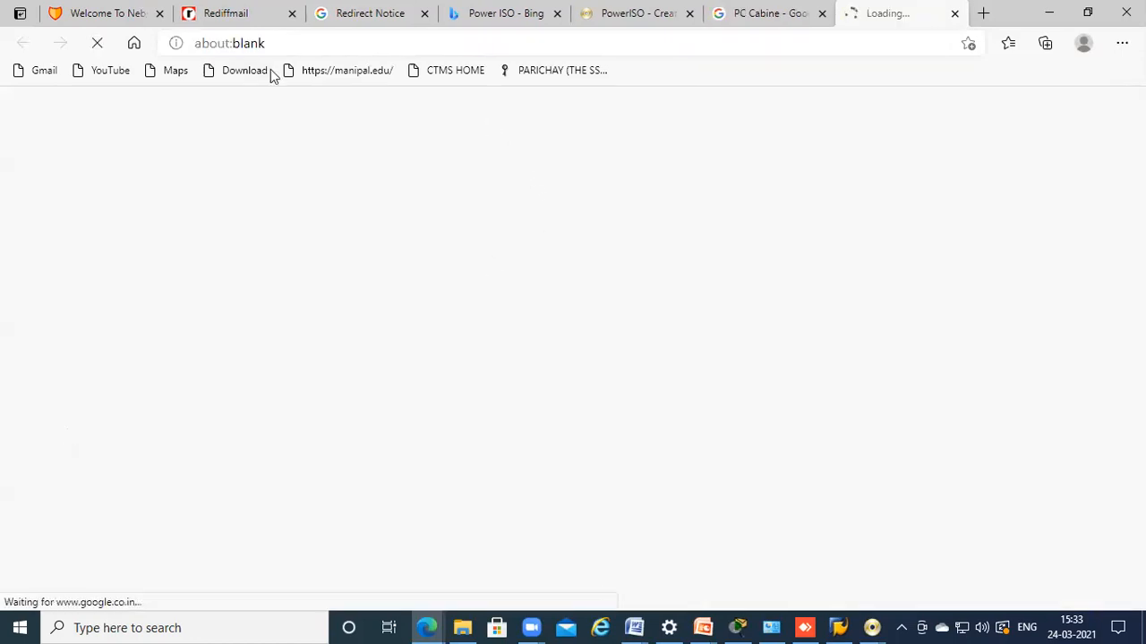
left_click(788, 14)
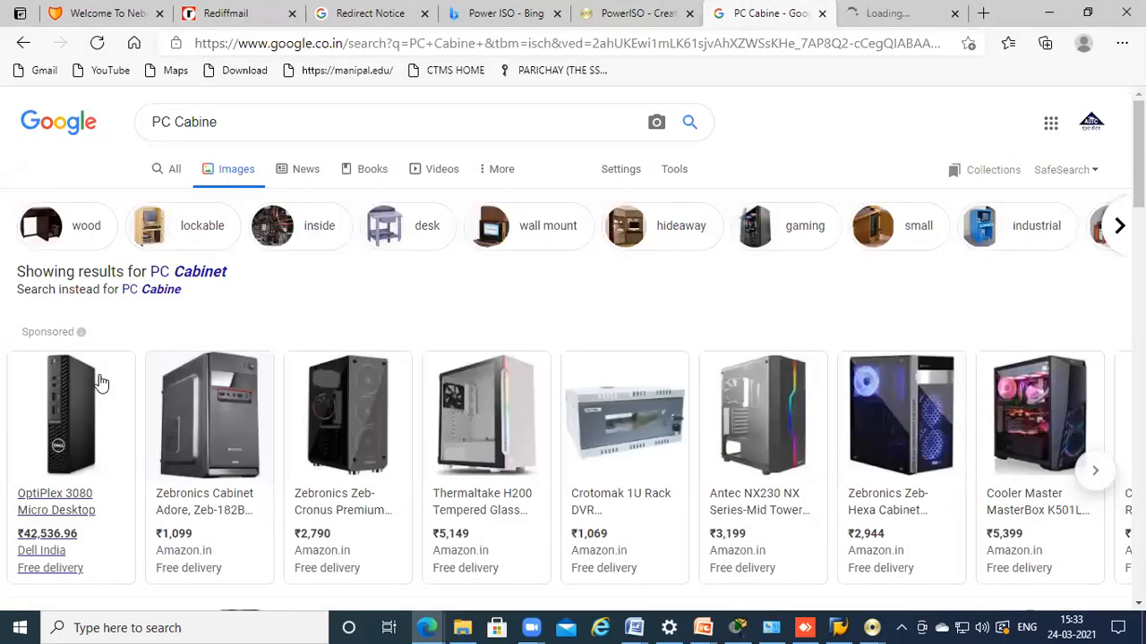
right_click(75, 407)
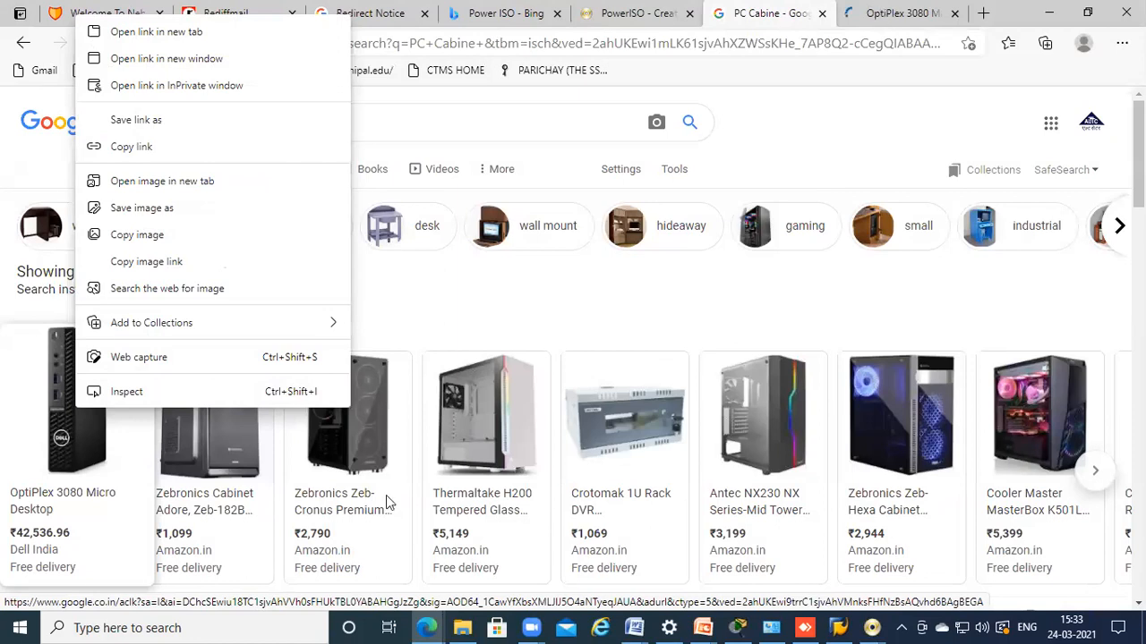
scroll(386, 496, "down", 8)
scroll(384, 496, "up", 4)
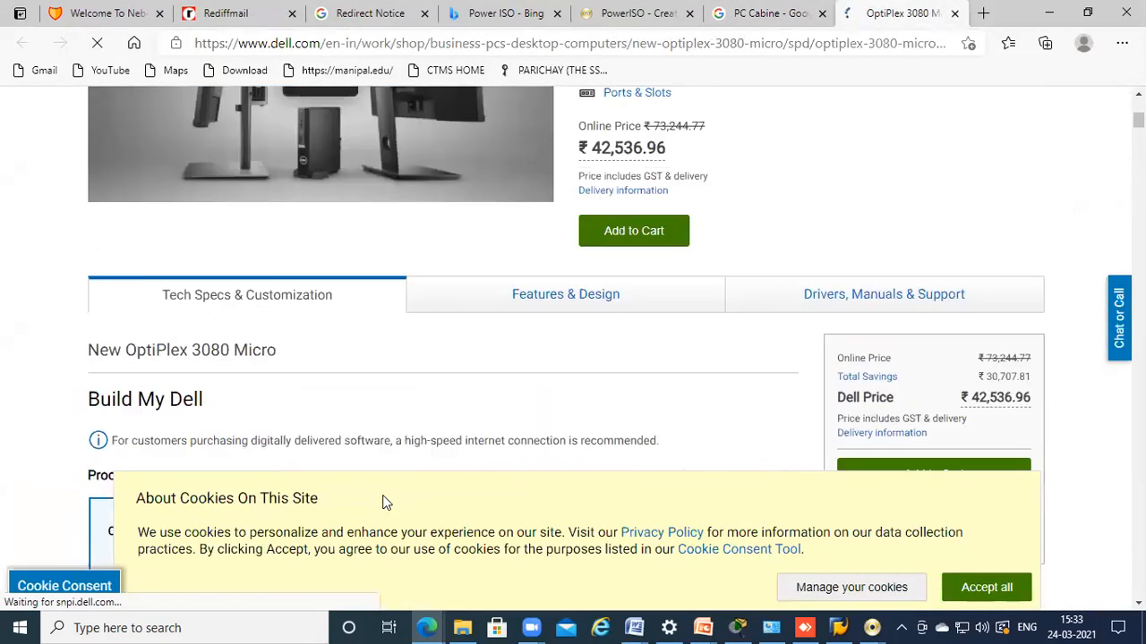
scroll(384, 498, "up", 5)
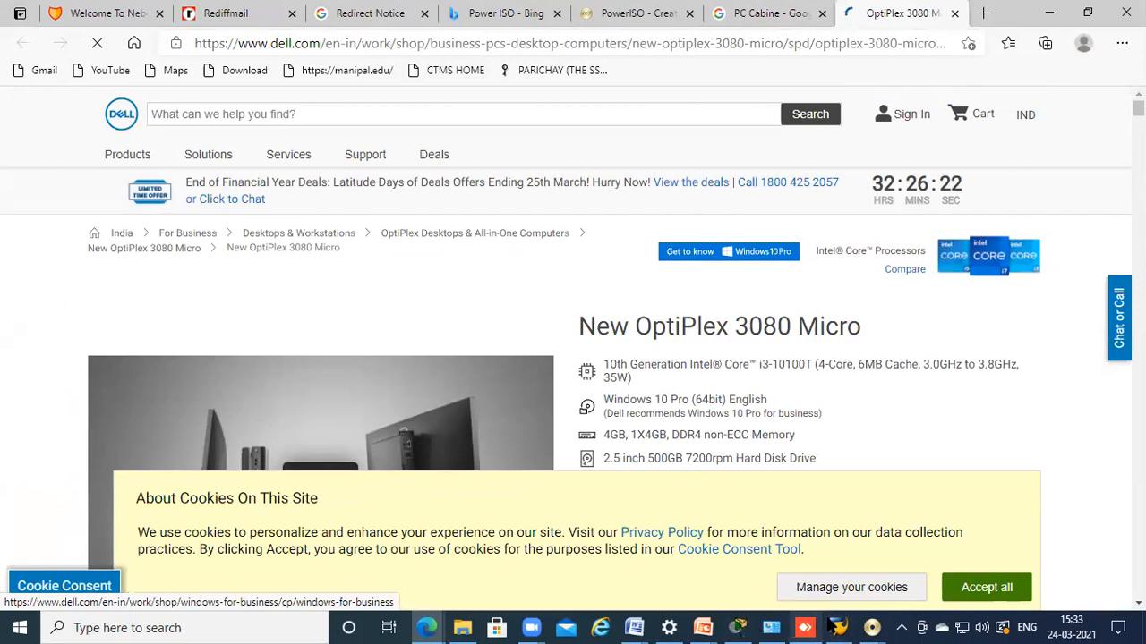
Sketch a PC cabinet with one port on the whiteboard, and point an arrow from the port towards a circled "Fa0" label
left_click(736, 627)
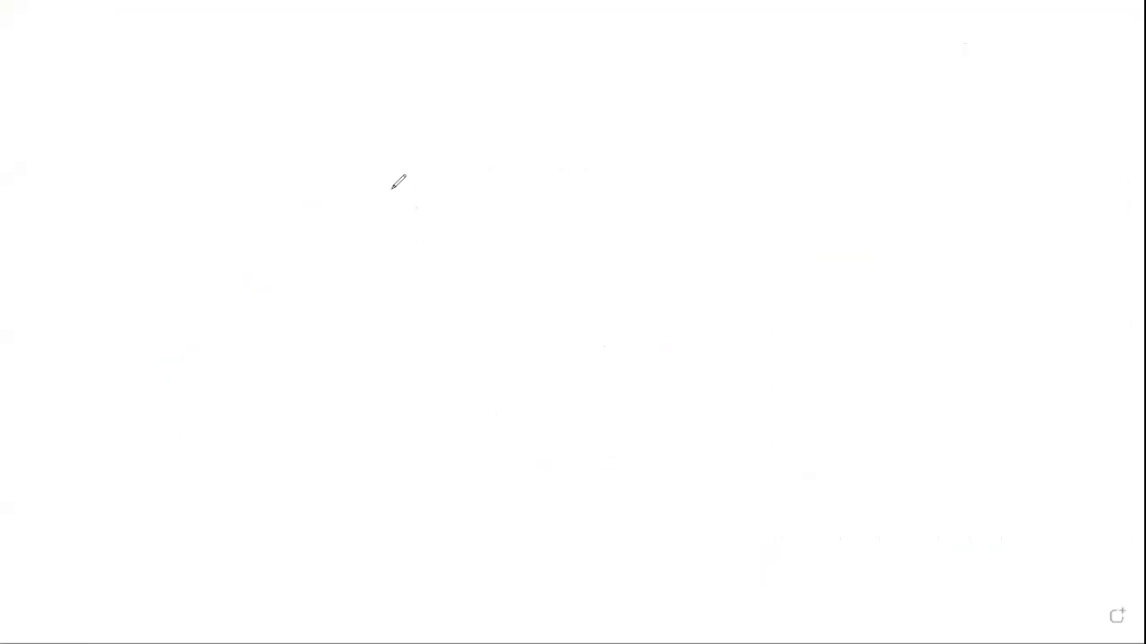
mouse_move(391, 178)
left_mouse_down()
mouse_move(374, 392)
mouse_move(493, 175)
mouse_move(421, 360)
mouse_move(375, 367)
left_mouse_up()
mouse_move(455, 271)
left_mouse_down()
mouse_move(475, 286)
mouse_move(528, 272)
mouse_move(519, 282)
left_mouse_up()
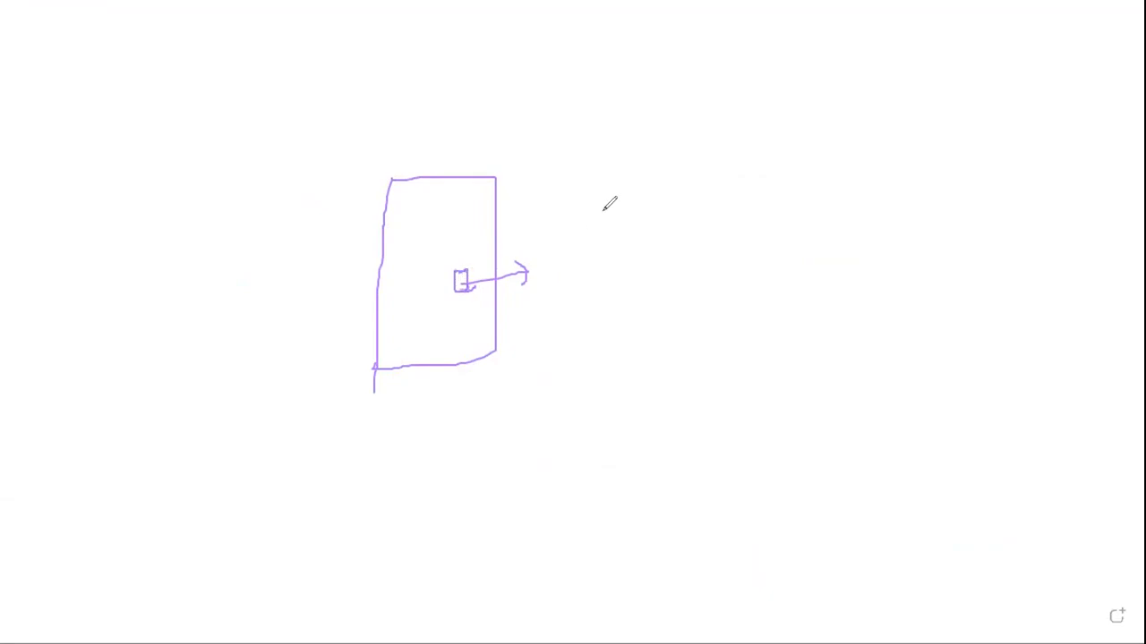
mouse_move(607, 220)
left_mouse_down()
mouse_move(608, 253)
mouse_move(627, 204)
mouse_move(633, 227)
mouse_move(660, 245)
mouse_move(690, 217)
left_mouse_up()
mouse_move(703, 169)
left_mouse_down()
mouse_move(560, 200)
mouse_move(742, 256)
mouse_move(706, 174)
left_mouse_up()
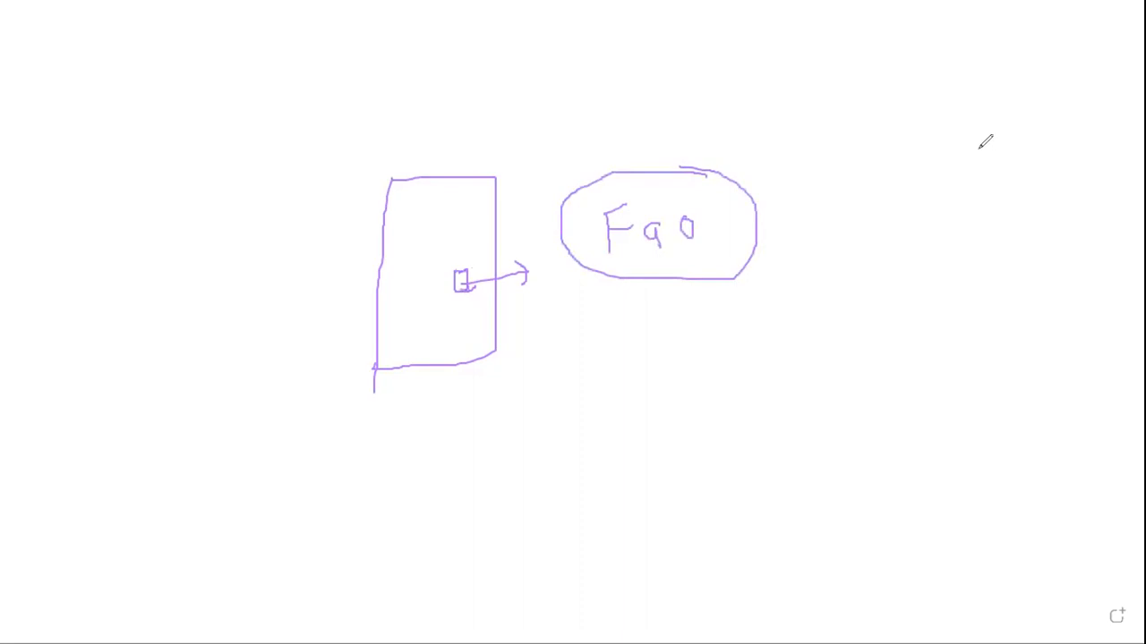
mouse_move(222, 301)
left_mouse_down()
mouse_move(288, 318)
mouse_move(406, 320)
mouse_move(410, 337)
mouse_move(562, 330)
left_mouse_up()
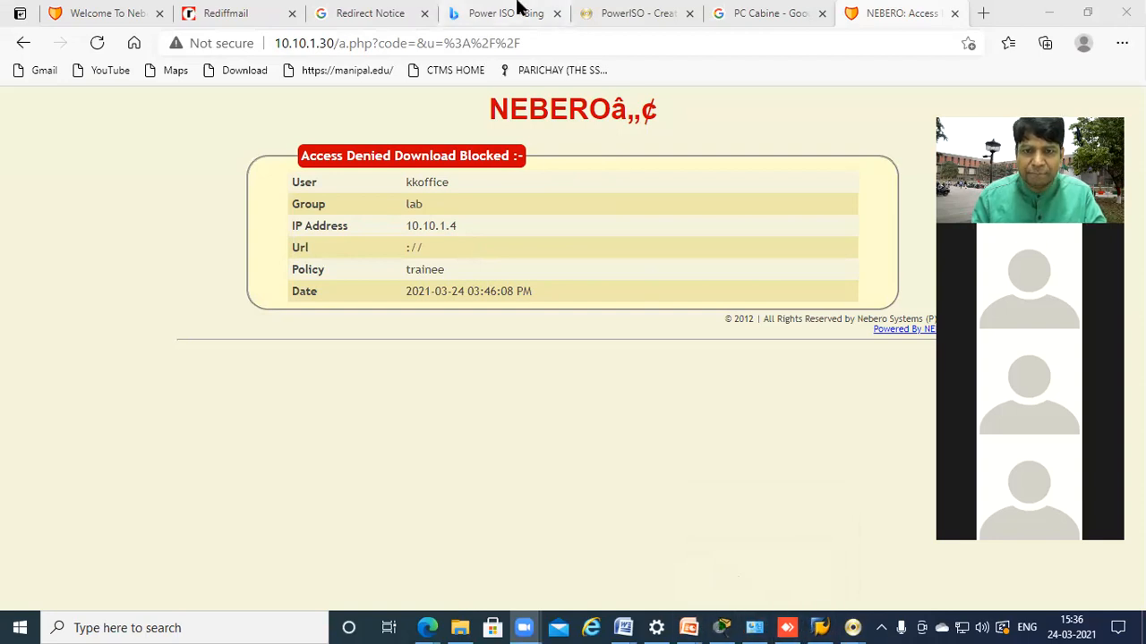
Draw a PC cabinet with two ports on the blank whiteboard, labelling the upper port "Fa0" with an arrow and leading a line from the lower port
double_click(489, 197)
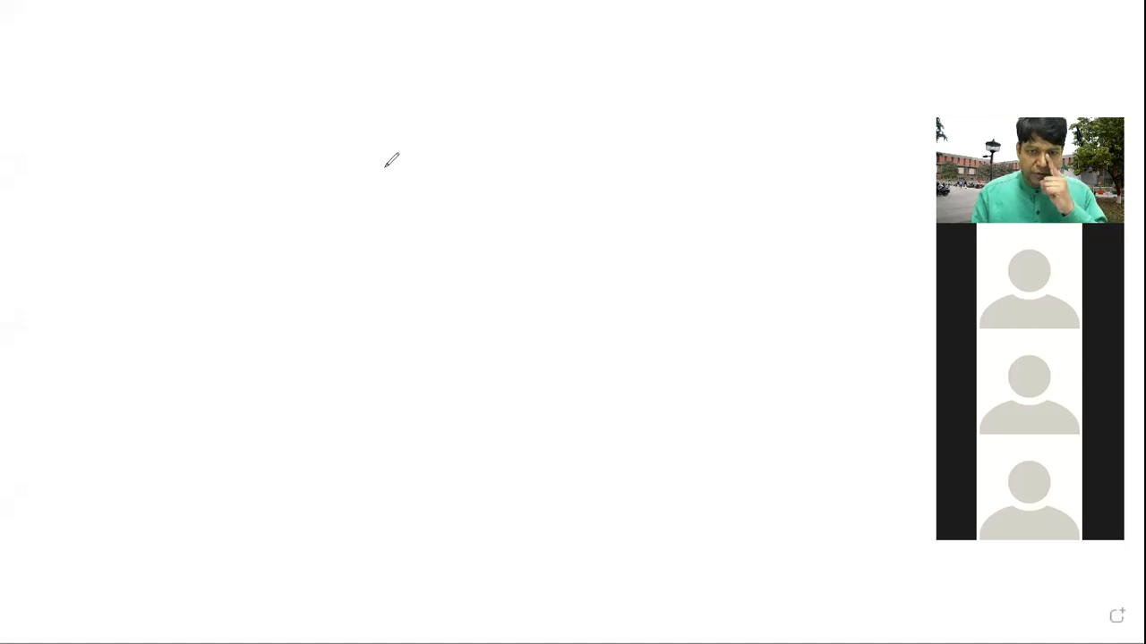
left_click_drag(386, 170, 367, 418)
mouse_move(387, 170)
left_mouse_down()
mouse_move(512, 282)
mouse_move(453, 370)
mouse_move(369, 397)
left_mouse_up()
mouse_move(449, 259)
left_mouse_down()
mouse_move(442, 295)
mouse_move(587, 257)
mouse_move(584, 266)
left_mouse_up()
mouse_move(630, 231)
left_mouse_down()
mouse_move(634, 267)
mouse_move(652, 230)
mouse_move(646, 248)
mouse_move(729, 235)
left_mouse_up()
left_click_drag(451, 315, 473, 357)
left_click_drag(455, 313, 477, 358)
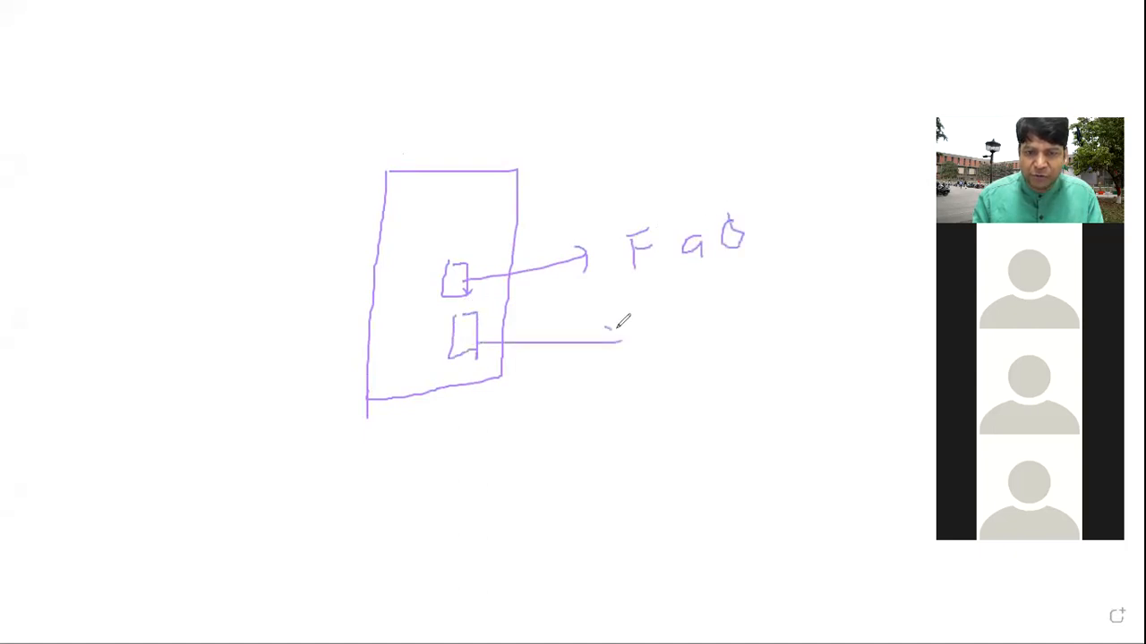
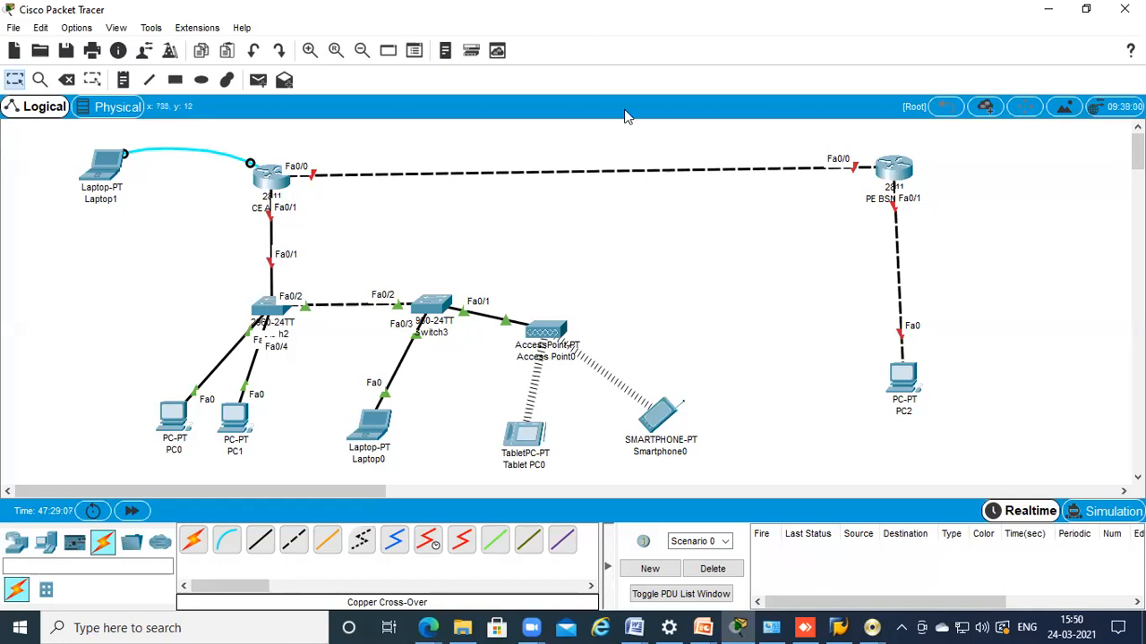
Annotate the topology by encircling the LAN below the CE router, writing a circled "N/W 1", and marking the PE router's link to PC2 as 2
mouse_move(476, 240)
left_mouse_down()
mouse_move(120, 258)
mouse_move(555, 491)
mouse_move(478, 248)
mouse_move(581, 267)
left_mouse_up()
mouse_move(665, 254)
left_mouse_down()
mouse_move(708, 243)
mouse_move(723, 254)
left_mouse_up()
mouse_move(684, 292)
left_mouse_down()
mouse_move(698, 284)
mouse_move(697, 299)
mouse_move(709, 284)
left_mouse_up()
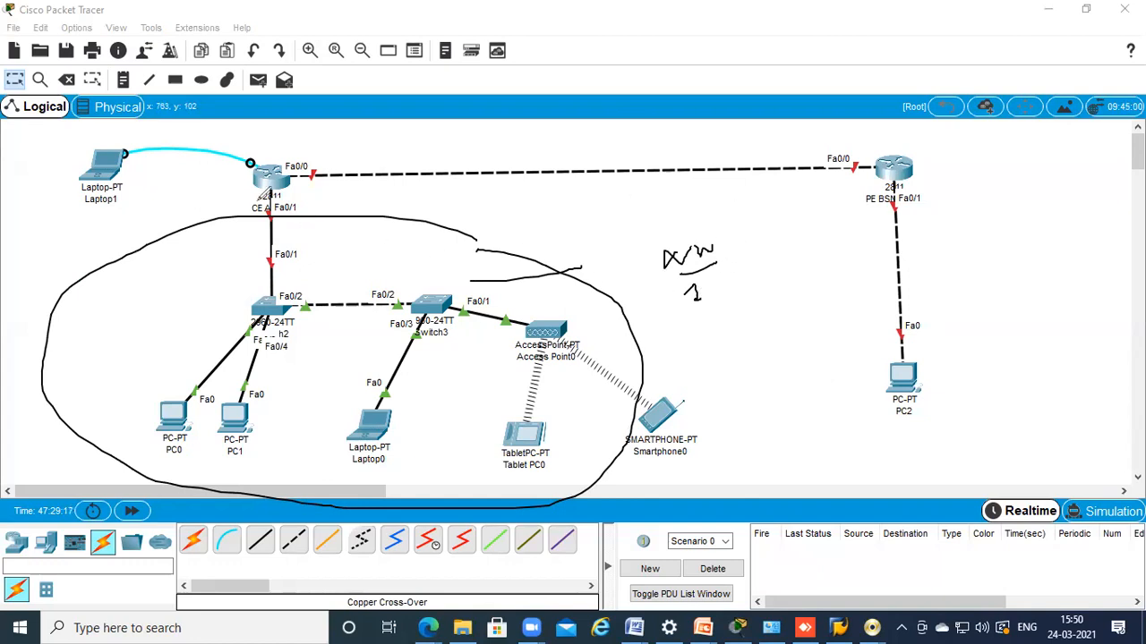
mouse_move(691, 227)
left_mouse_down()
mouse_move(727, 288)
mouse_move(707, 231)
left_mouse_up()
left_click_drag(879, 264, 954, 266)
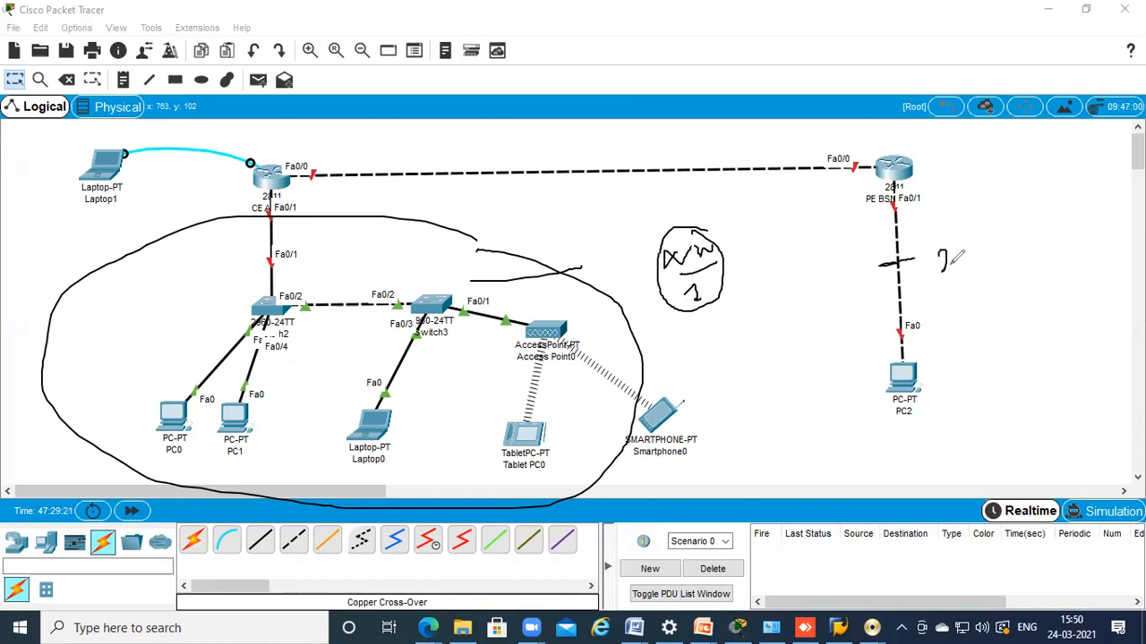
Mark the link between the two routers as 3 with pen strokes, and erase all annotations from the topology
left_click_drag(534, 151, 538, 189)
mouse_move(562, 145)
left_mouse_down()
mouse_move(565, 159)
mouse_move(579, 148)
mouse_move(594, 159)
left_mouse_up()
left_click_drag(358, 197, 404, 156)
left_click_drag(742, 160, 734, 200)
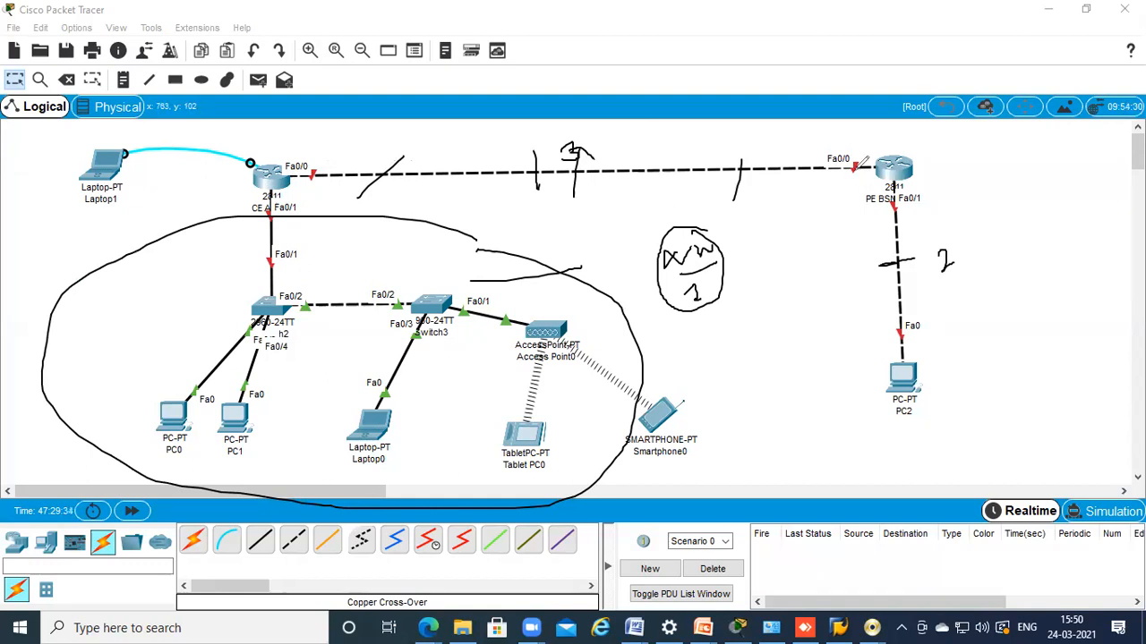
key("e")
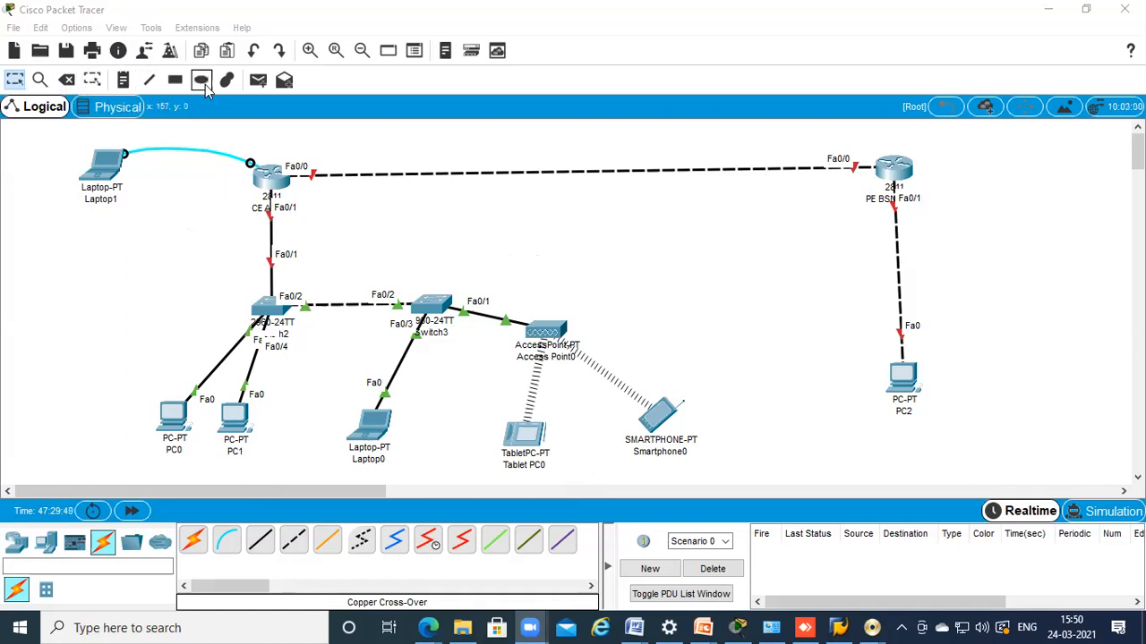
Draw a short horizontal black line just below the CE router's Fa0/0 port, and switch to the shape-resizing tool
left_click(149, 81)
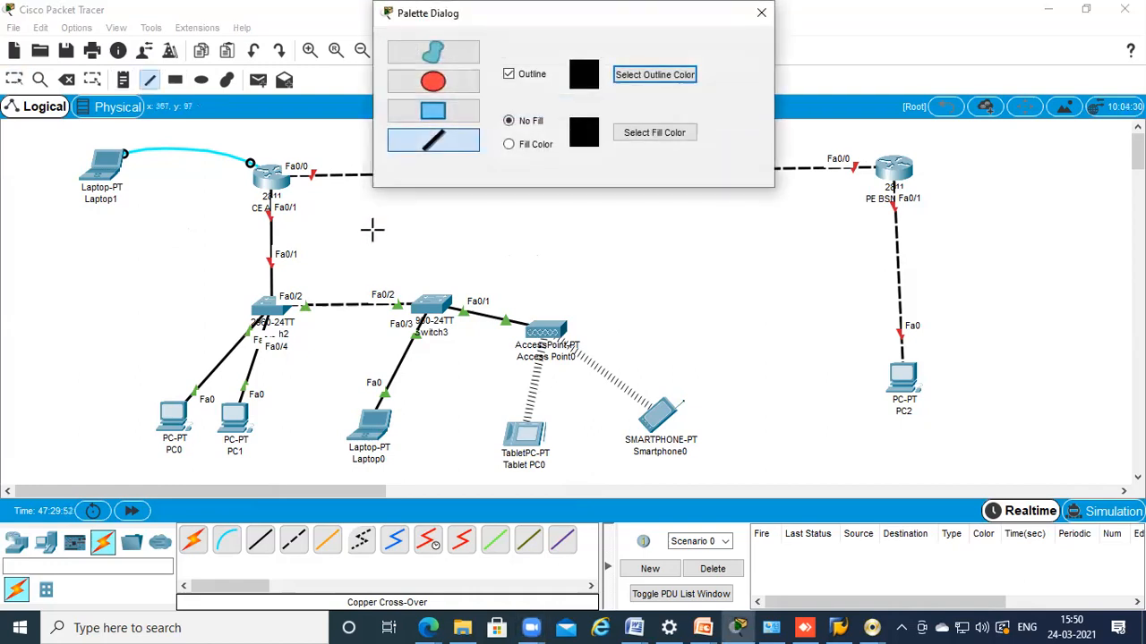
left_click(761, 12)
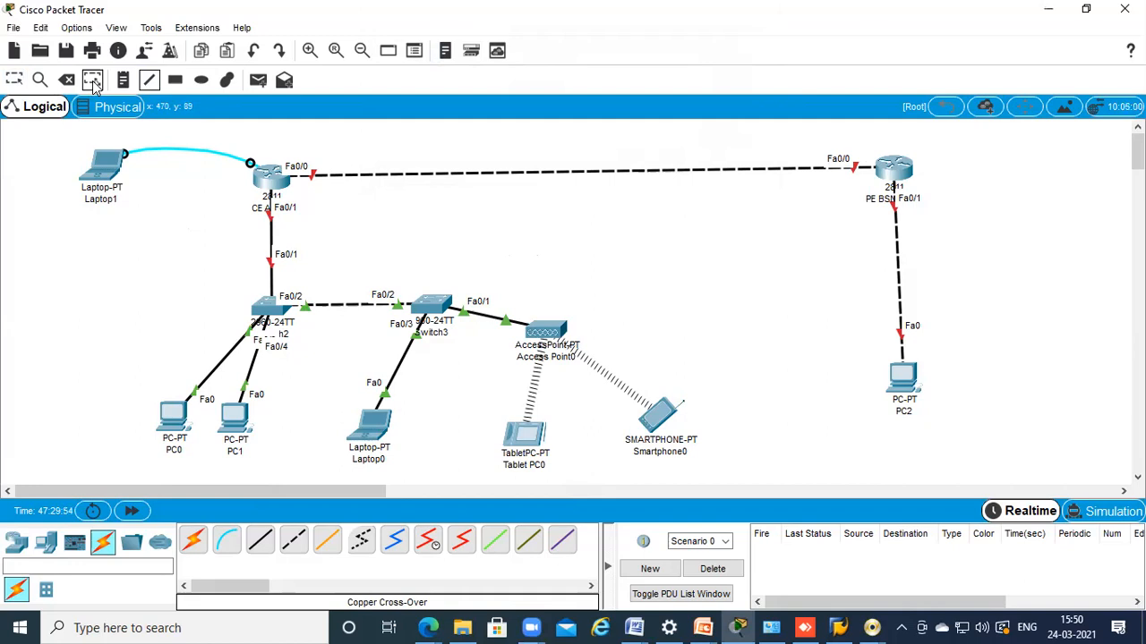
left_click_drag(342, 206, 334, 206)
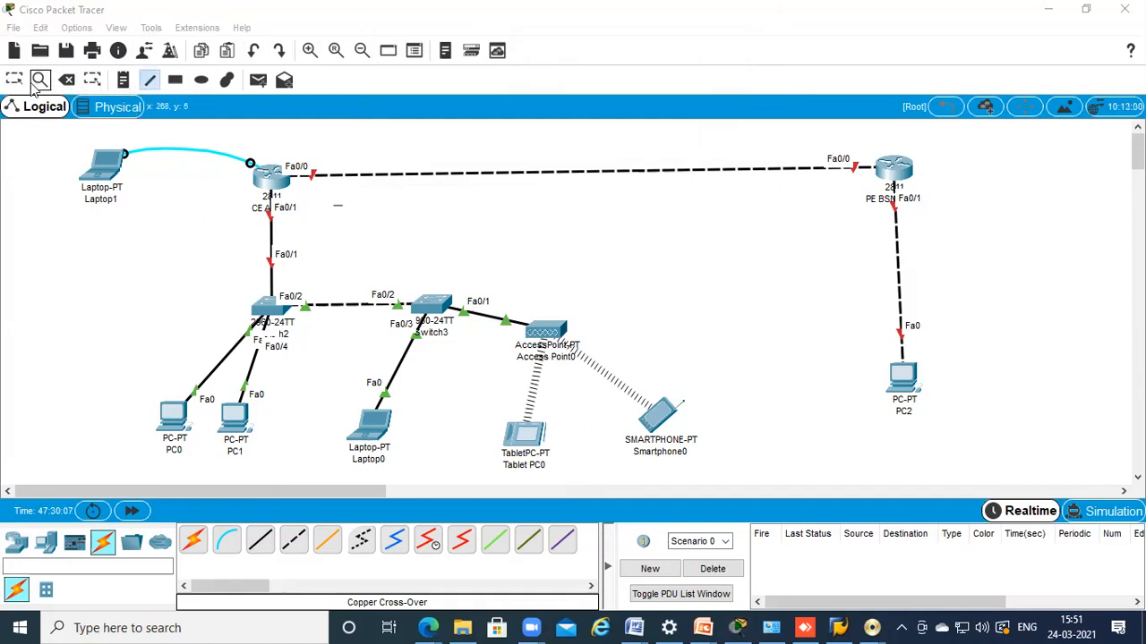
left_click(93, 81)
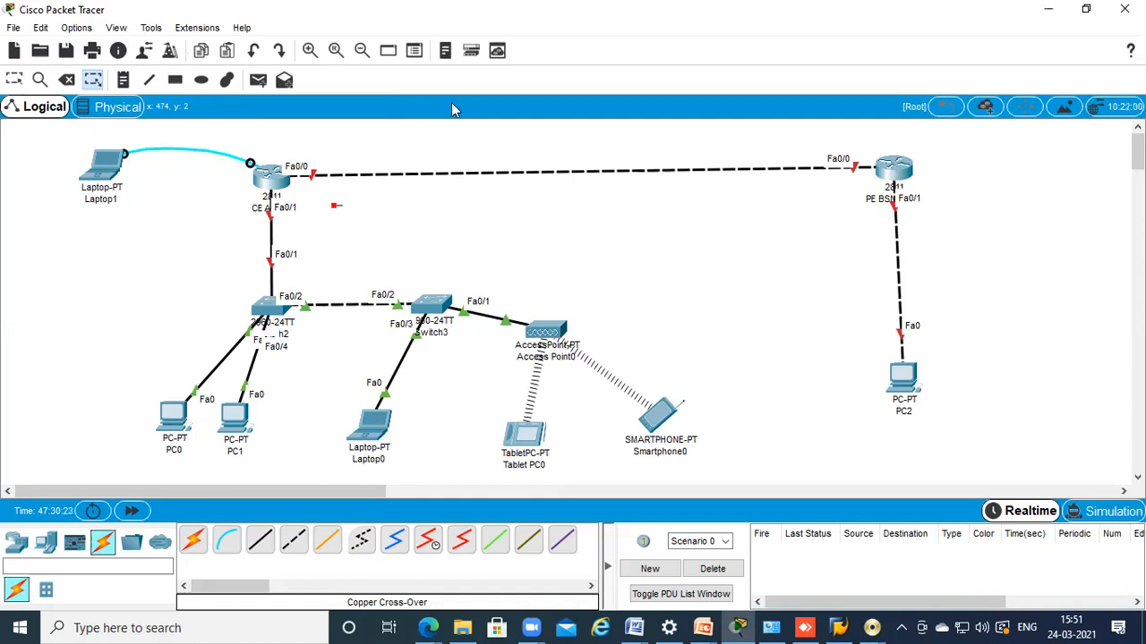
Add the text label "NW 1 : 192.168.1.0/24" beside the CE router, below the link between the routers
left_click(326, 207)
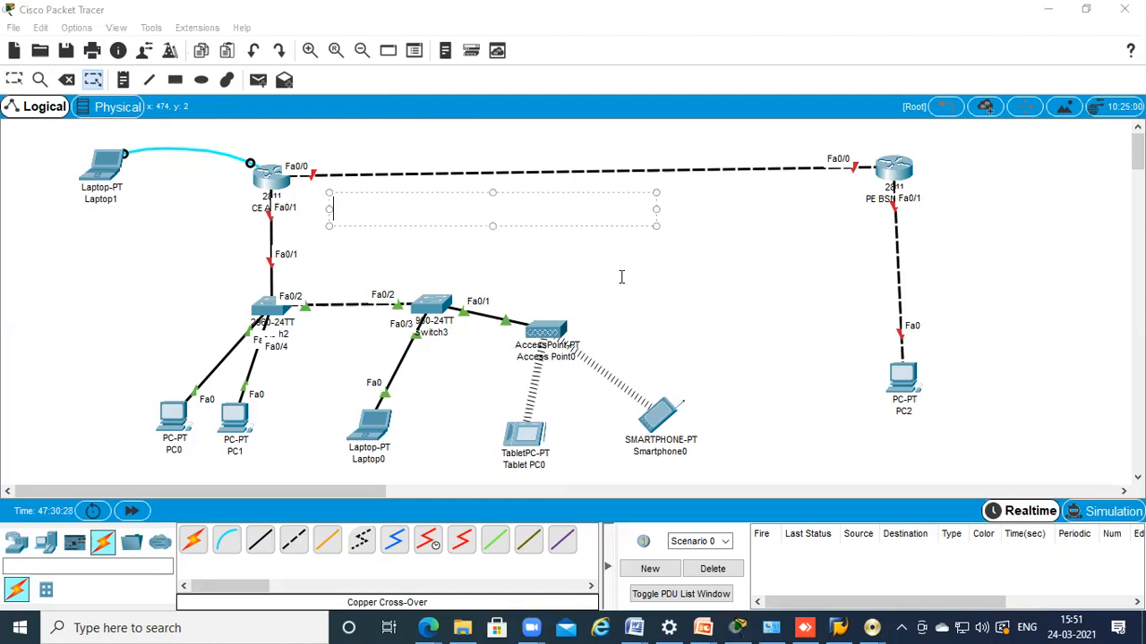
type("NW")
type(" !")
key("BackSpace")
type("1 :")
type("192.168.1.0/24")
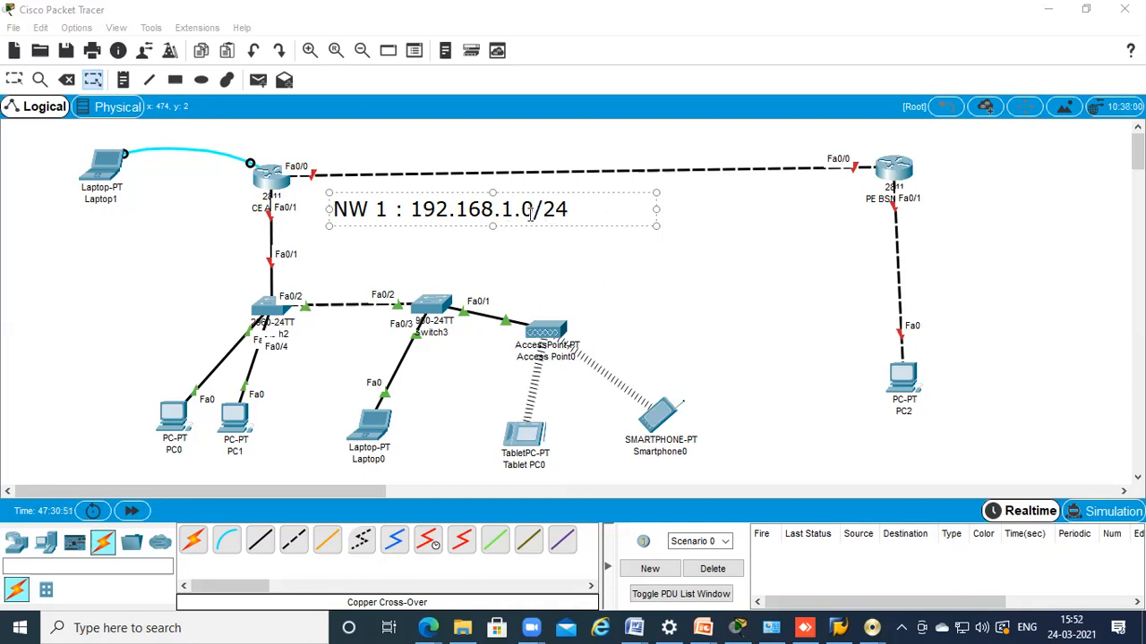
left_click(616, 250)
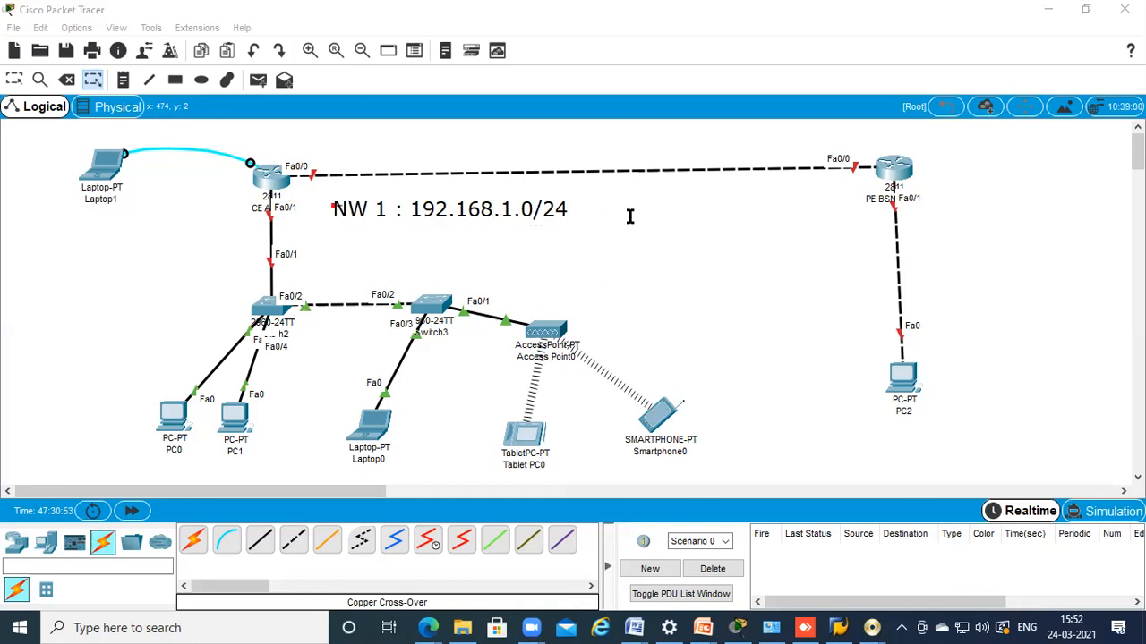
Label the PE router's link to PC2 with the network address "192.168.2.0/24"
left_click(553, 141)
left_click(864, 262)
left_click(915, 258)
type("192.168.2.0/")
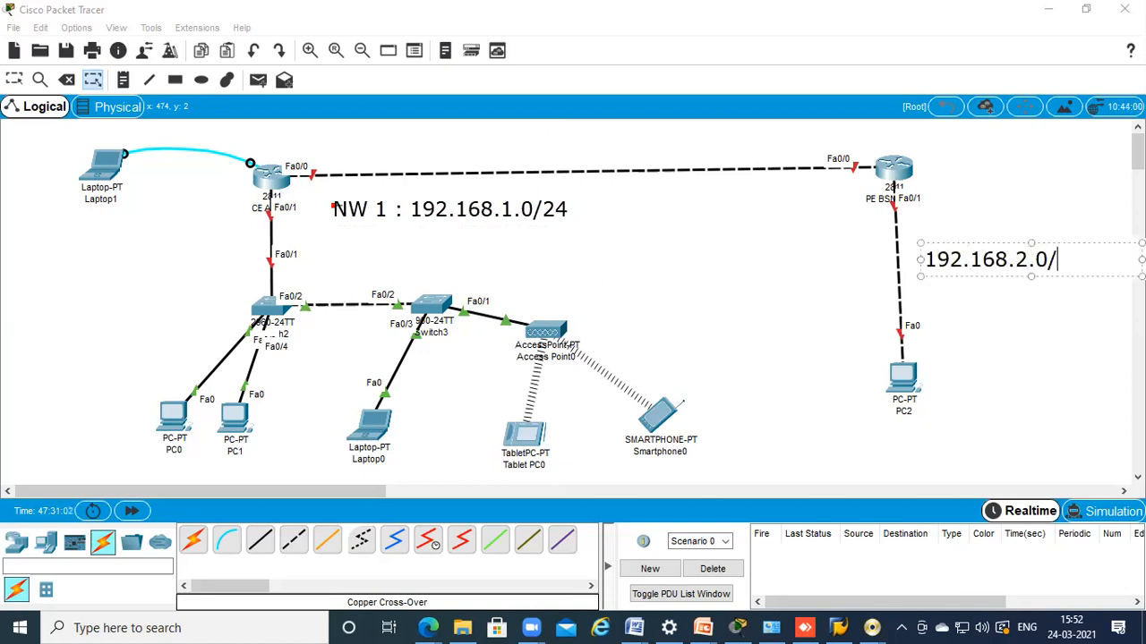
type("24")
Label the link between the two routers with the network address "192.168.3.0/30"
left_click(499, 136)
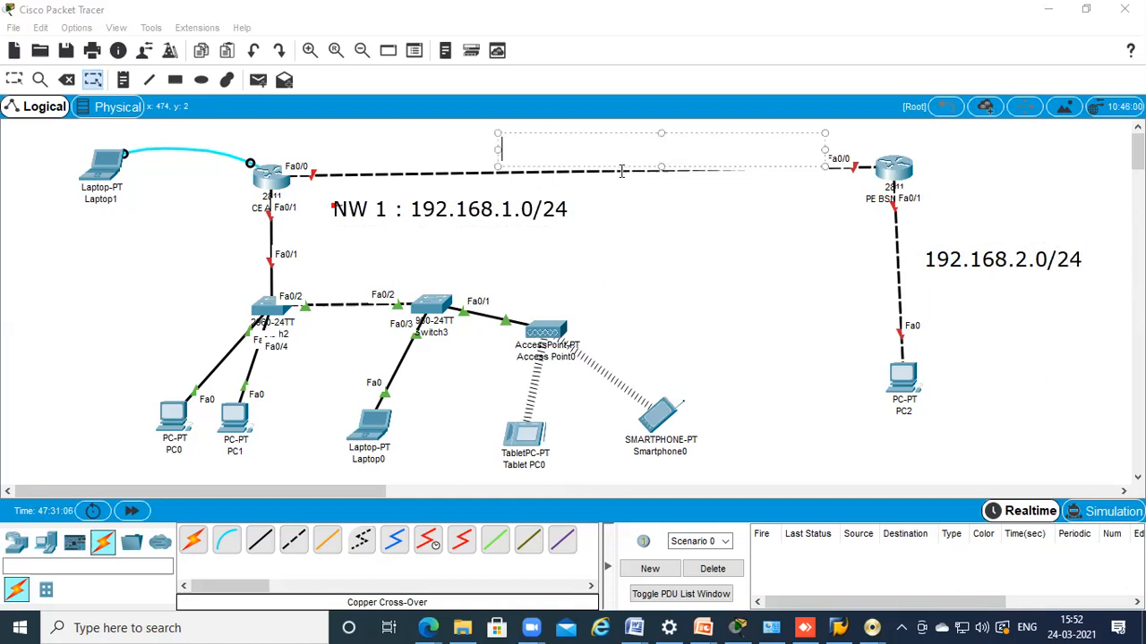
type("192.168.3")
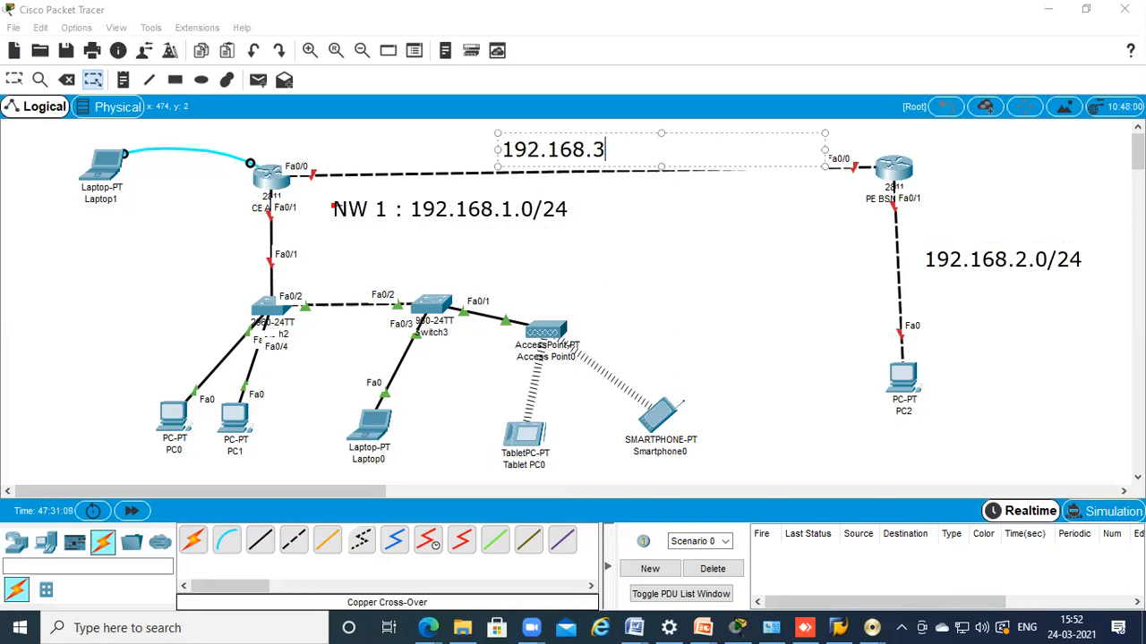
type(".")
type("0/")
type("24")
key("BackSpace")
key("BackSpace")
type("30")
left_click(699, 224)
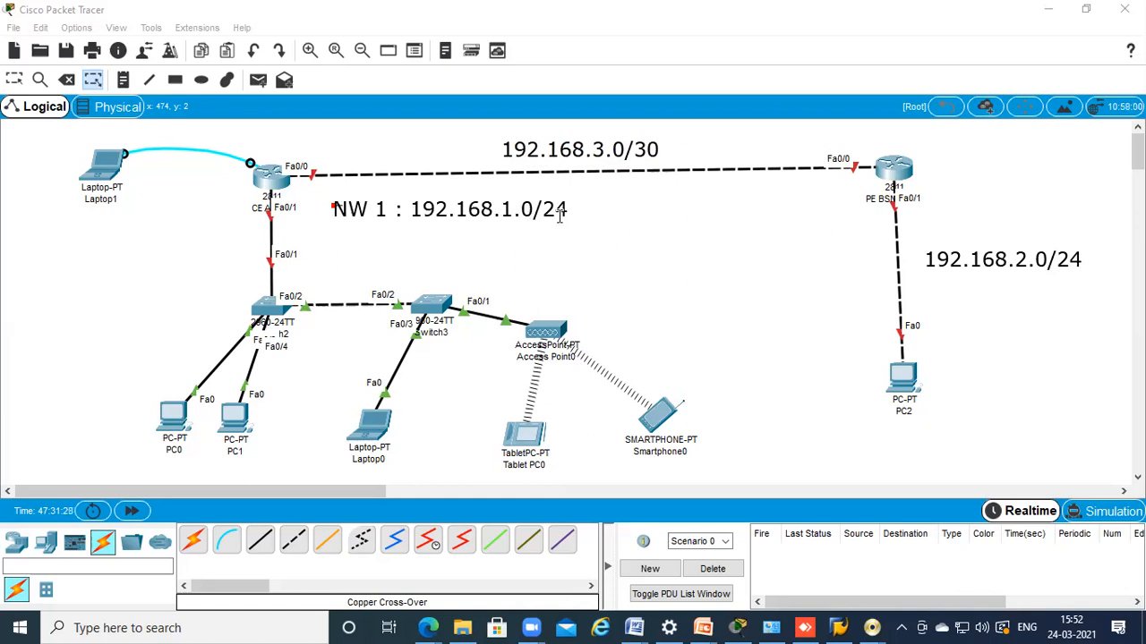
Add the text "IP Range : 192.168.1.1 -254" beneath the NW 1 label
left_click(358, 252)
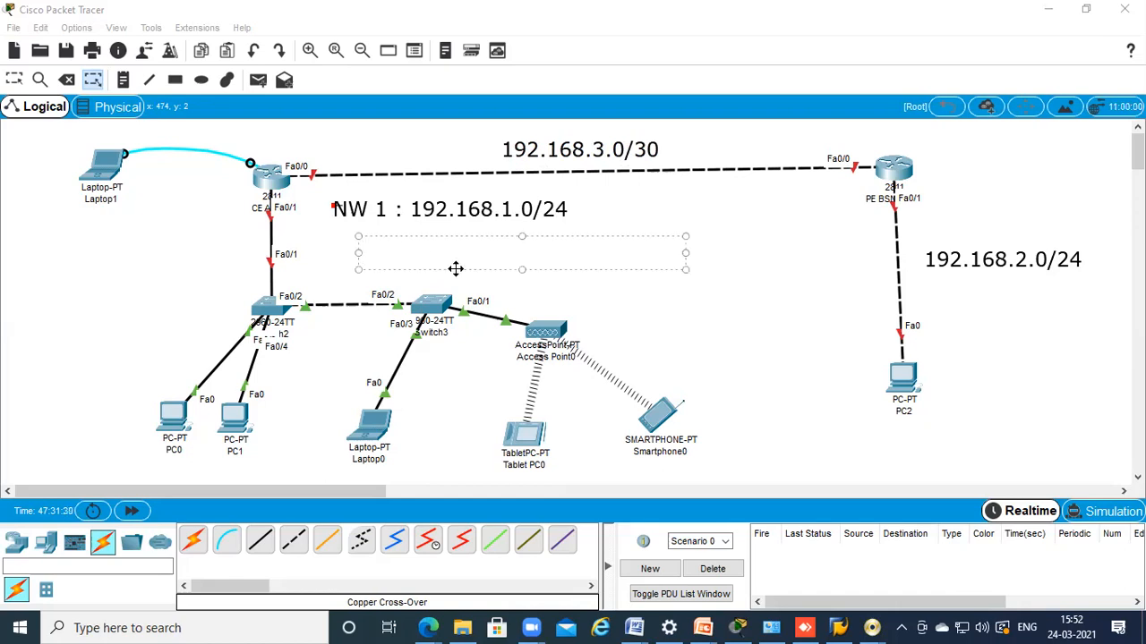
type("IP Range")
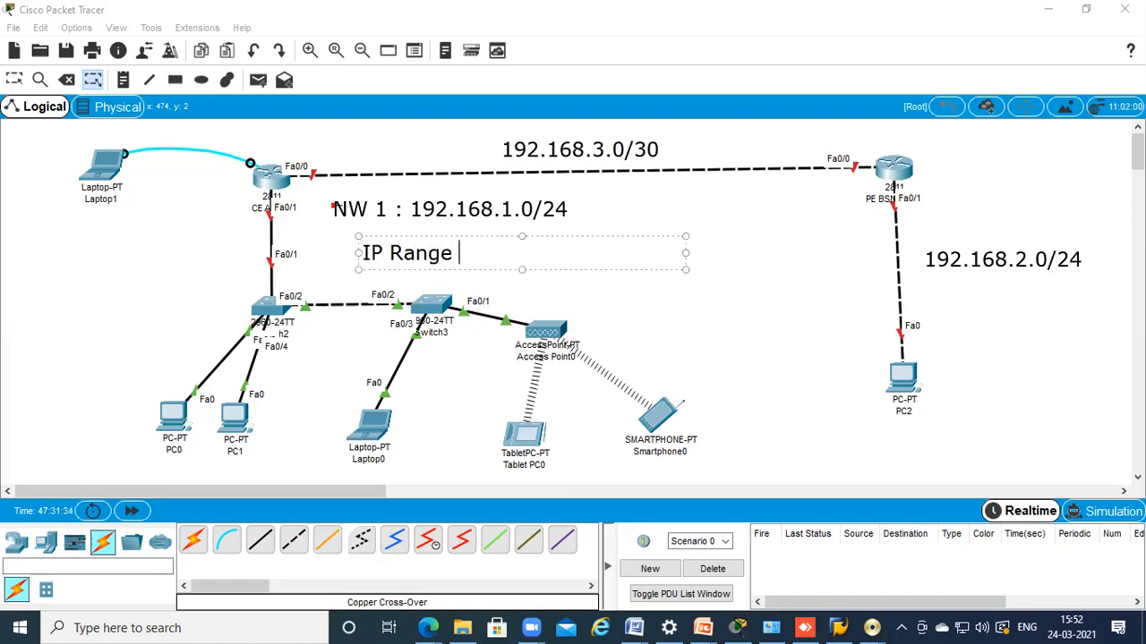
type(" : 192.168.1.1 ")
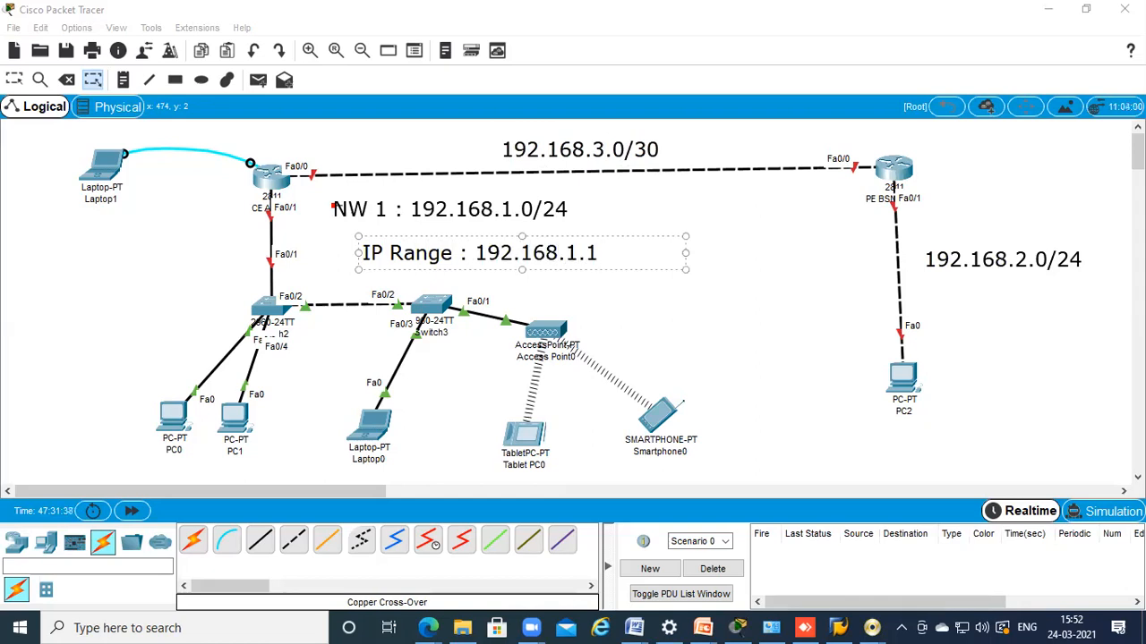
type("-254")
left_click(643, 313)
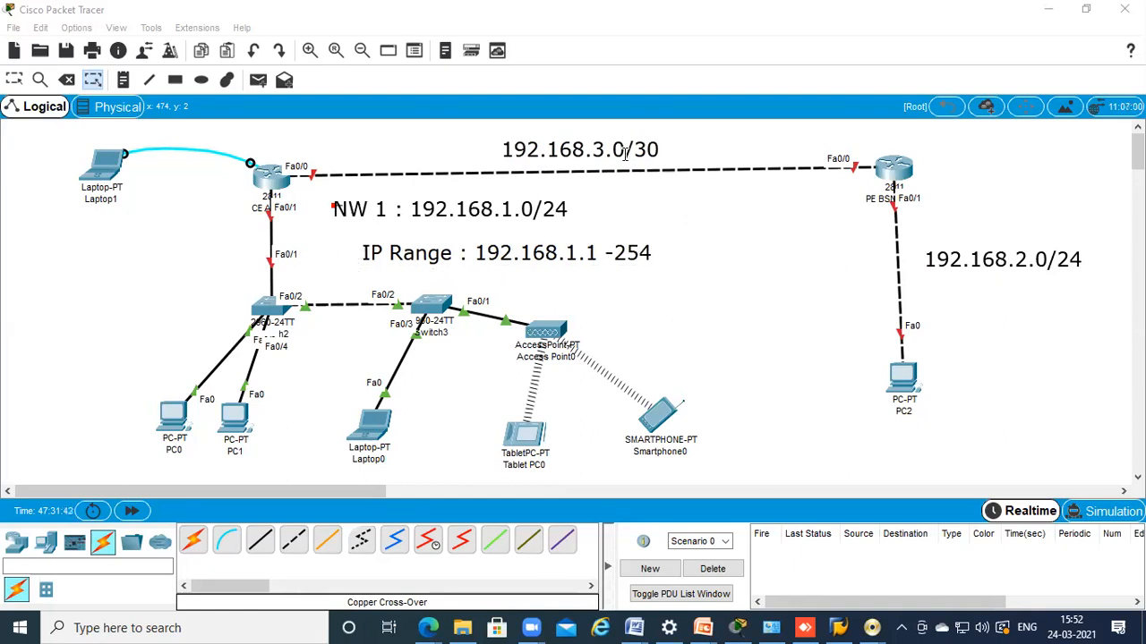
Add the usable addresses "192.168.3.1 & 2" beside the 192.168.3.0/30 label above the router link
left_click(691, 140)
type("192.168.3.1 & 2")
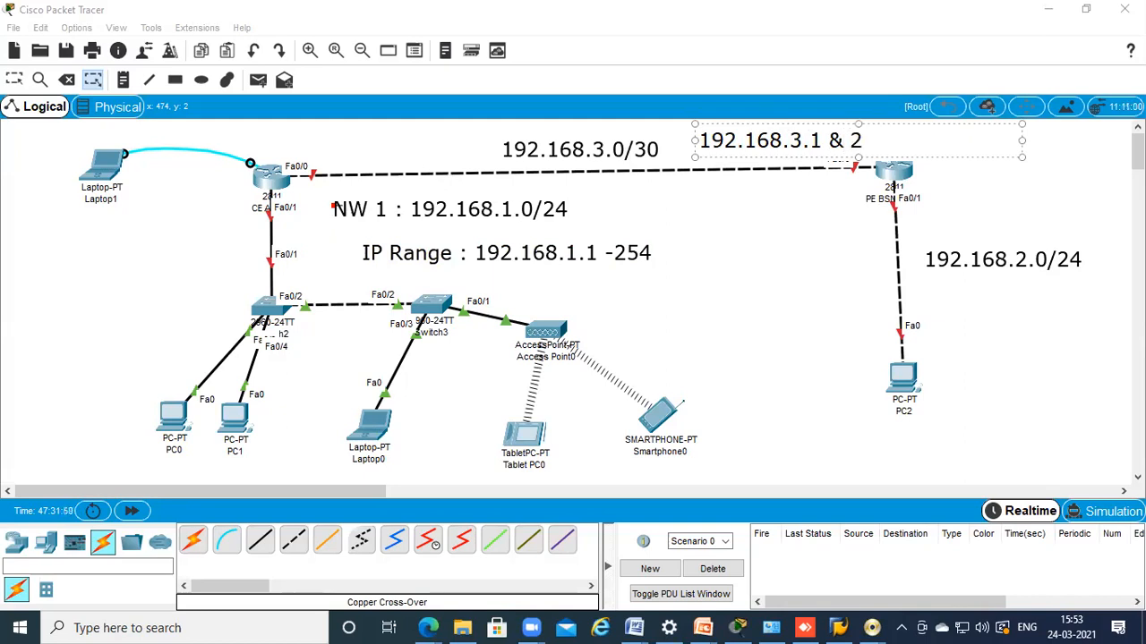
left_click(1064, 305)
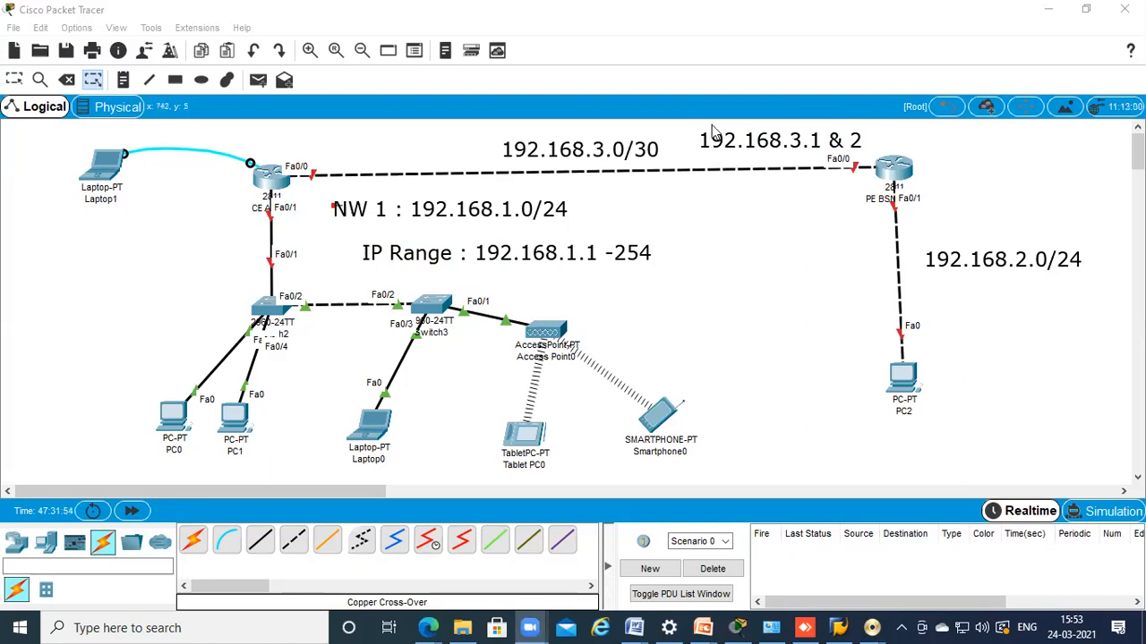
Encircle the LAN below the CE router and the range end "-254", and draw arrows at the PCs, laptop, tablet and smartphone
mouse_move(634, 308)
left_mouse_down()
mouse_move(359, 273)
mouse_move(142, 430)
mouse_move(346, 490)
mouse_move(693, 407)
mouse_move(614, 311)
left_mouse_up()
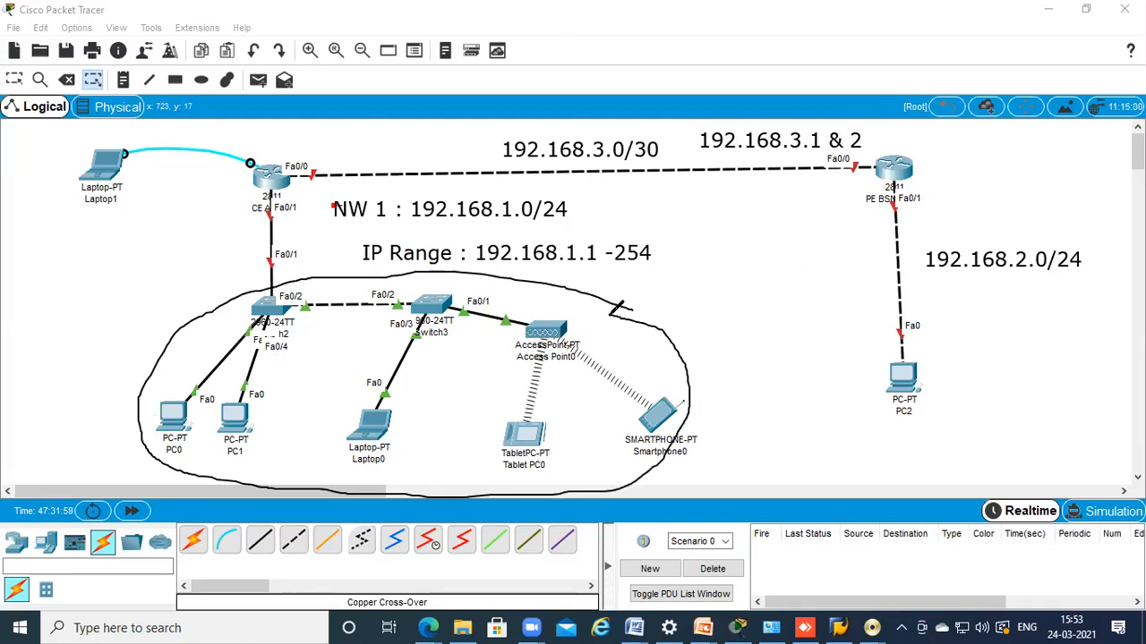
mouse_move(591, 268)
left_mouse_down()
mouse_move(602, 273)
mouse_move(668, 231)
mouse_move(600, 227)
left_mouse_up()
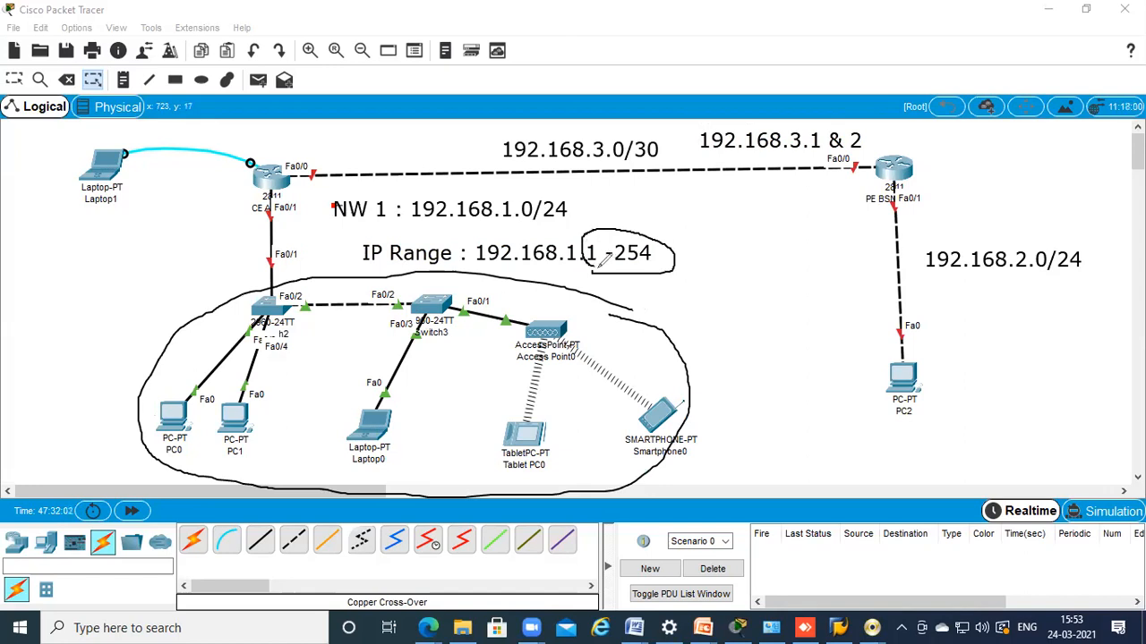
mouse_move(606, 356)
left_mouse_down()
mouse_move(680, 328)
mouse_move(689, 344)
left_mouse_up()
mouse_move(207, 478)
left_mouse_down()
mouse_move(192, 428)
mouse_move(279, 478)
left_mouse_up()
mouse_move(239, 418)
left_mouse_down()
mouse_move(251, 457)
mouse_move(286, 452)
left_mouse_up()
mouse_move(380, 417)
left_mouse_down()
mouse_move(396, 476)
mouse_move(356, 456)
left_mouse_up()
left_click_drag(380, 429, 421, 450)
mouse_move(497, 435)
left_mouse_down()
mouse_move(513, 466)
mouse_move(475, 463)
left_mouse_up()
left_click_drag(498, 434, 566, 469)
Undo all the pen arrows and circles on the LAN, keeping the typed network labels
key("ctrl+z")
key("ctrl+z")
key("ctrl+z")
key("ctrl+z")
key("ctrl+z")
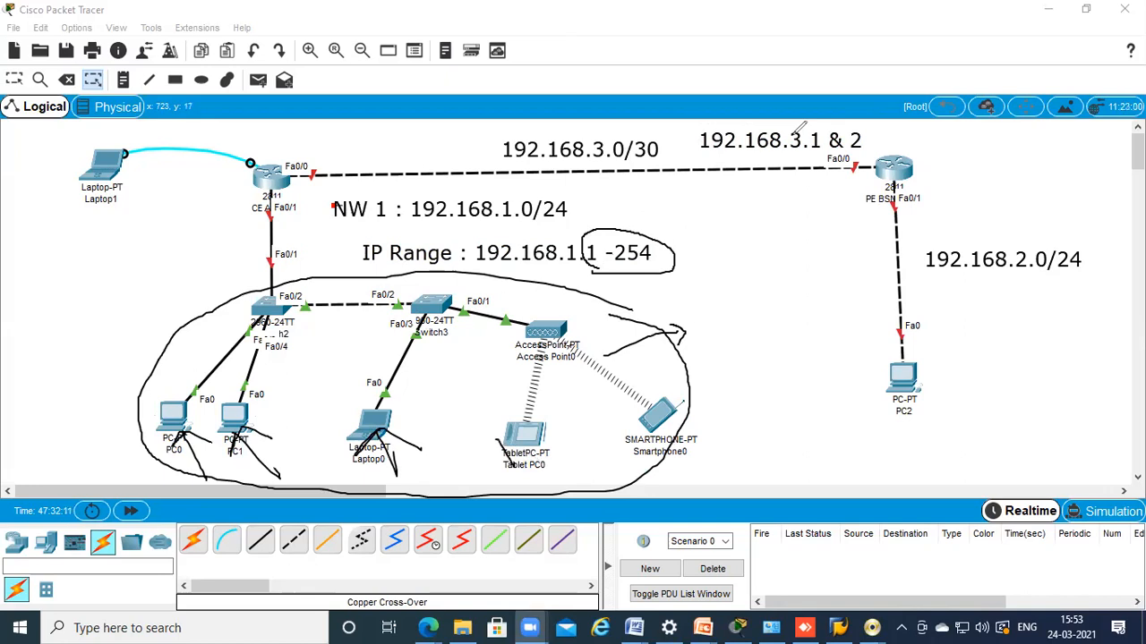
key("ctrl+z")
key("ctrl+z")
key("ctrl+z")
key("ctrl+z")
key("ctrl+z")
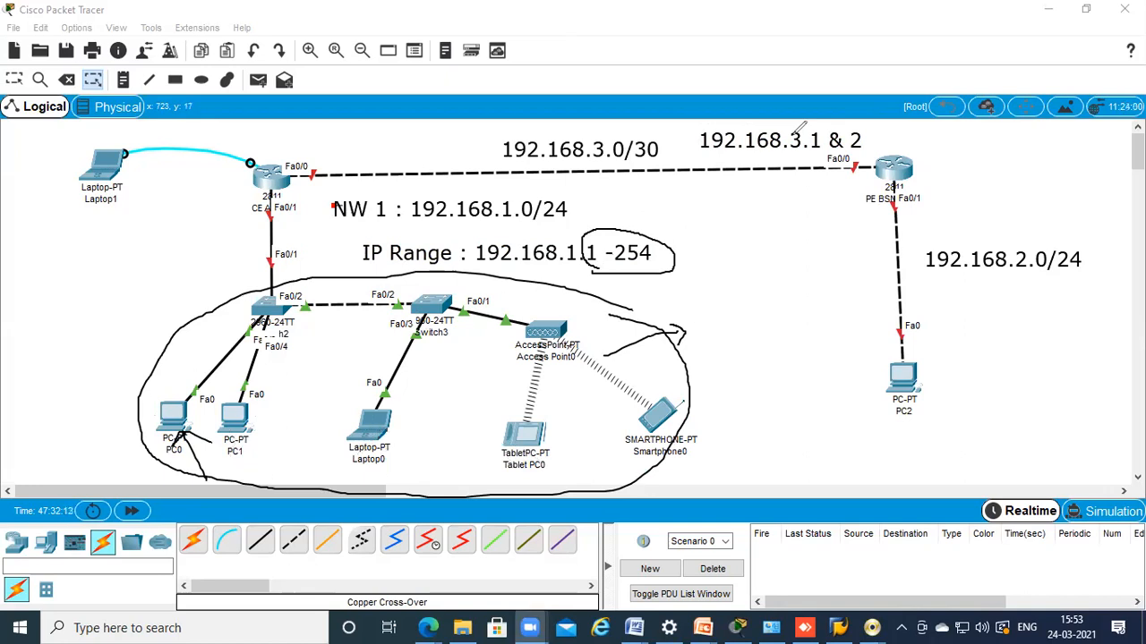
key("ctrl+z")
key("ctrl+z")
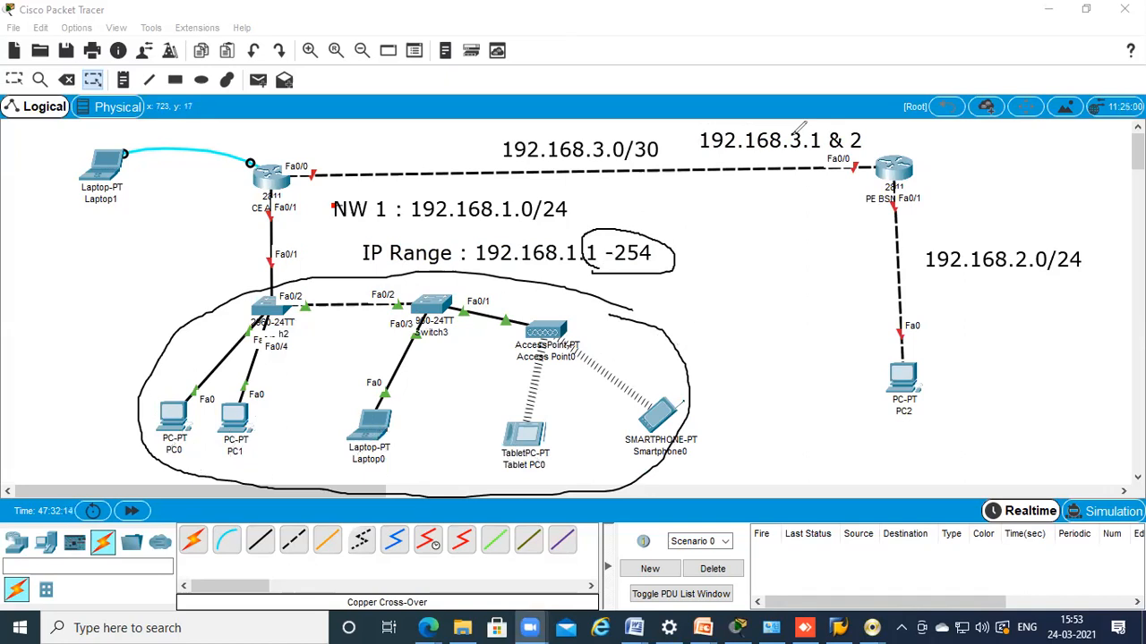
key("ctrl+z")
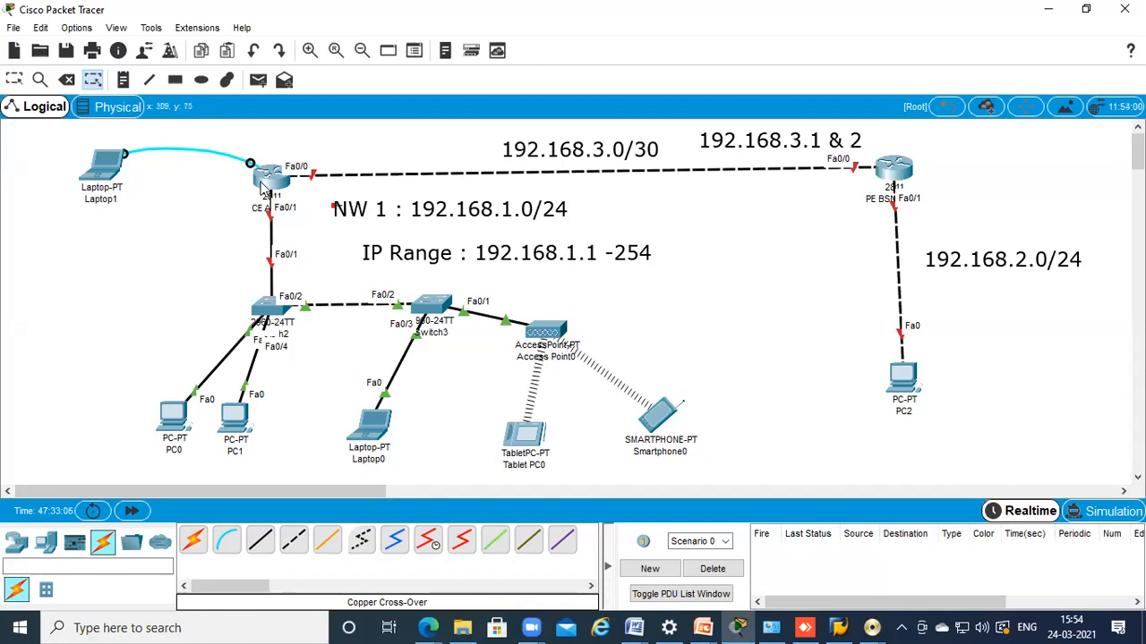
Open the CE router's command-line interface, widen and reposition its window for viewing, and close it
mouse_move(264, 185)
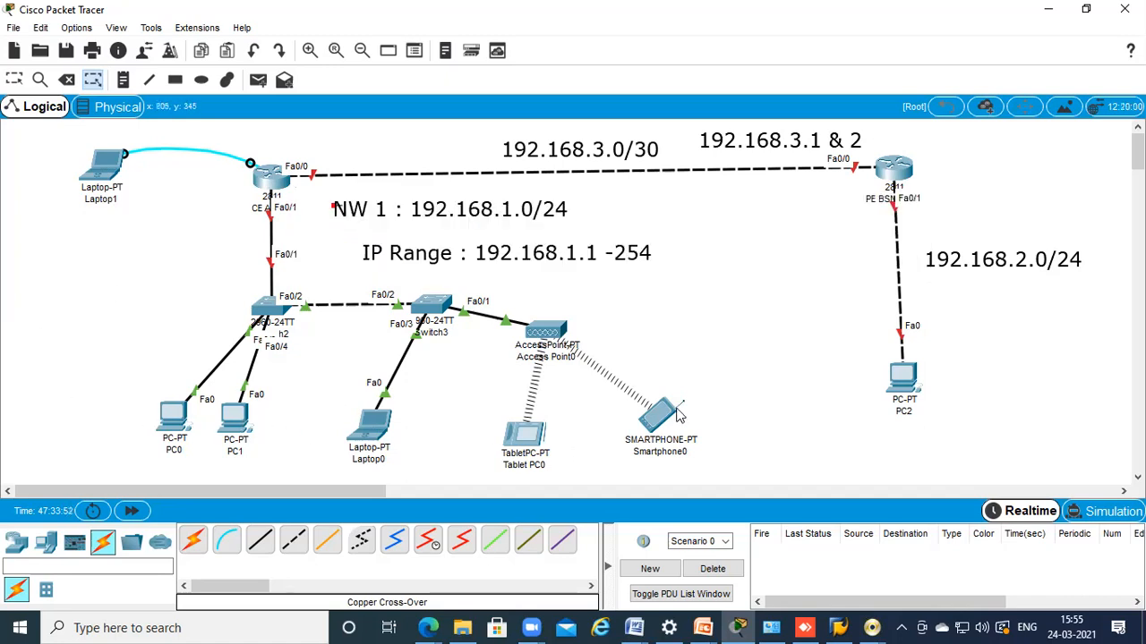
mouse_move(678, 414)
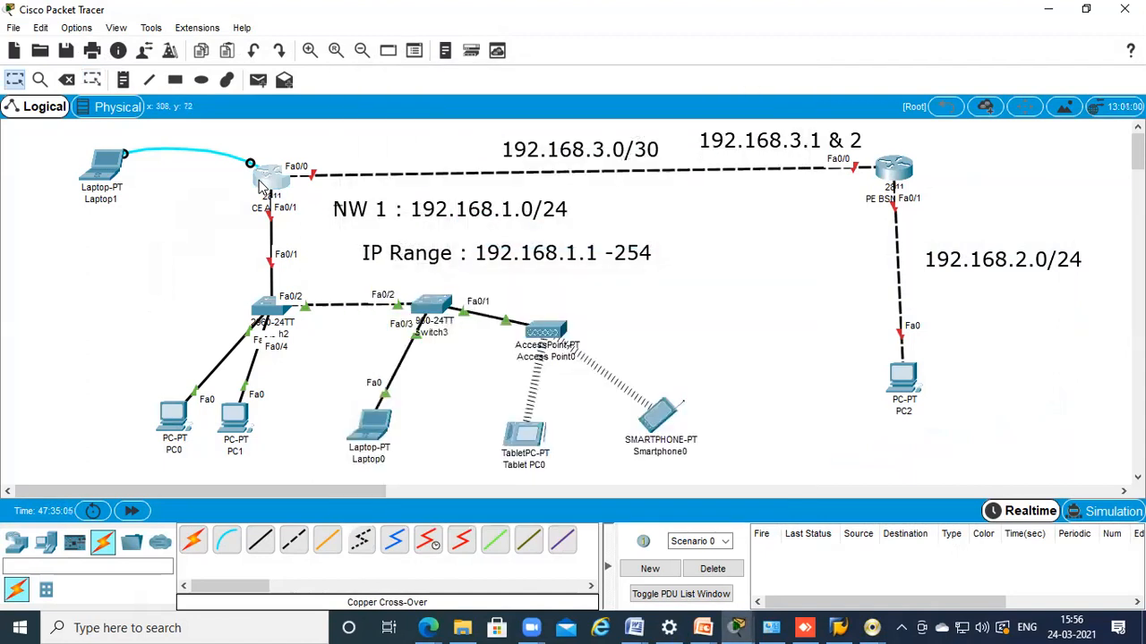
left_click(274, 192)
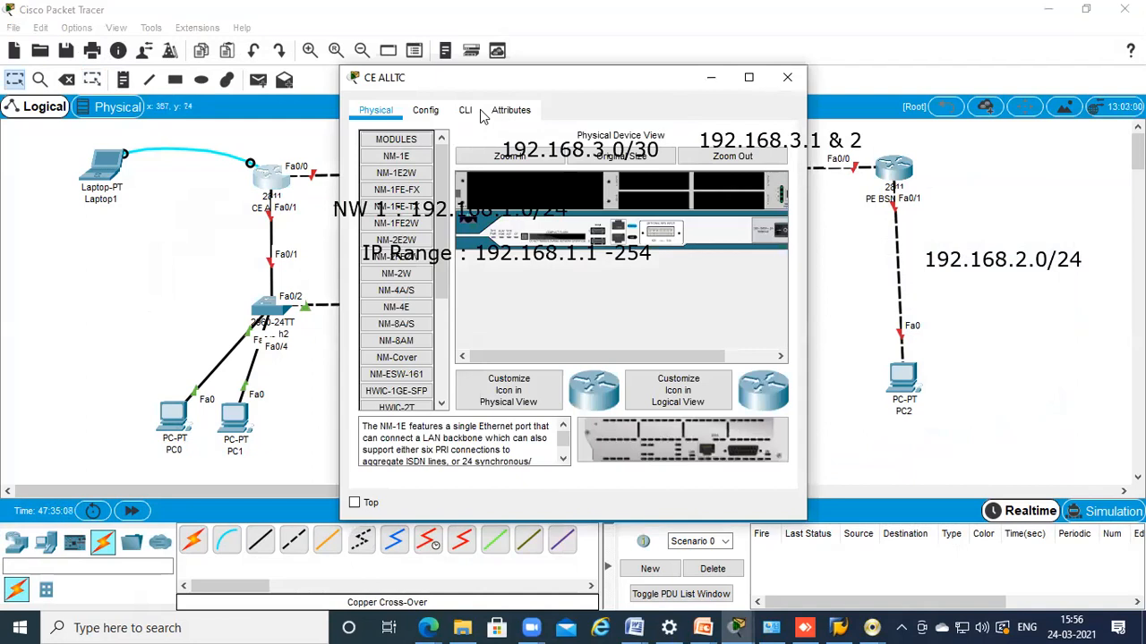
left_click_drag(481, 116, 150, 191)
left_click(149, 192)
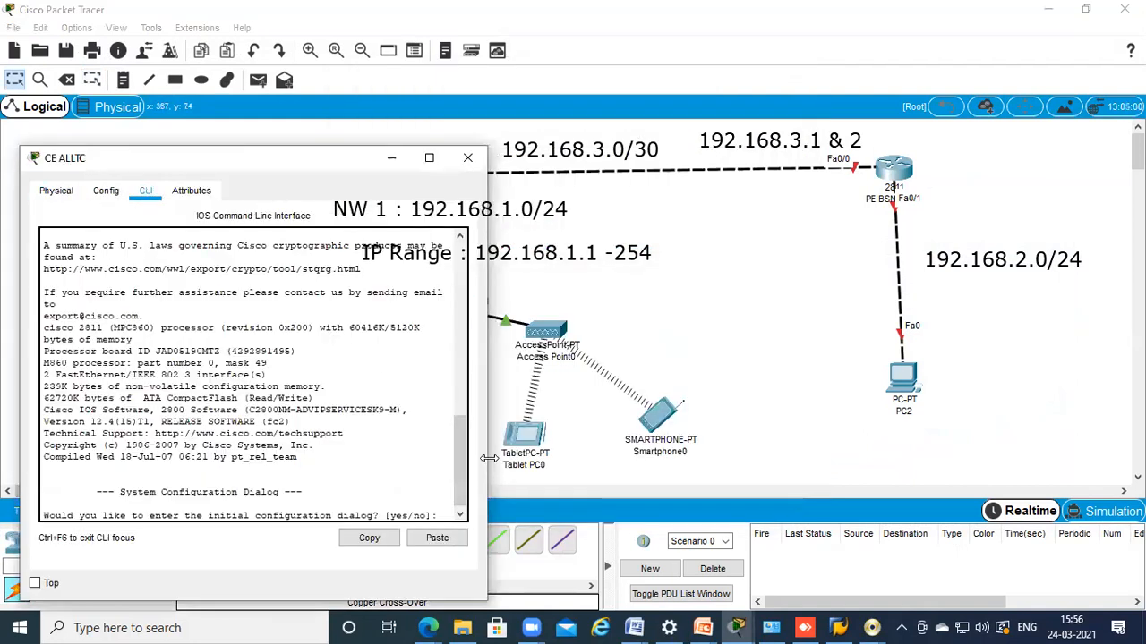
left_click_drag(487, 463, 570, 466)
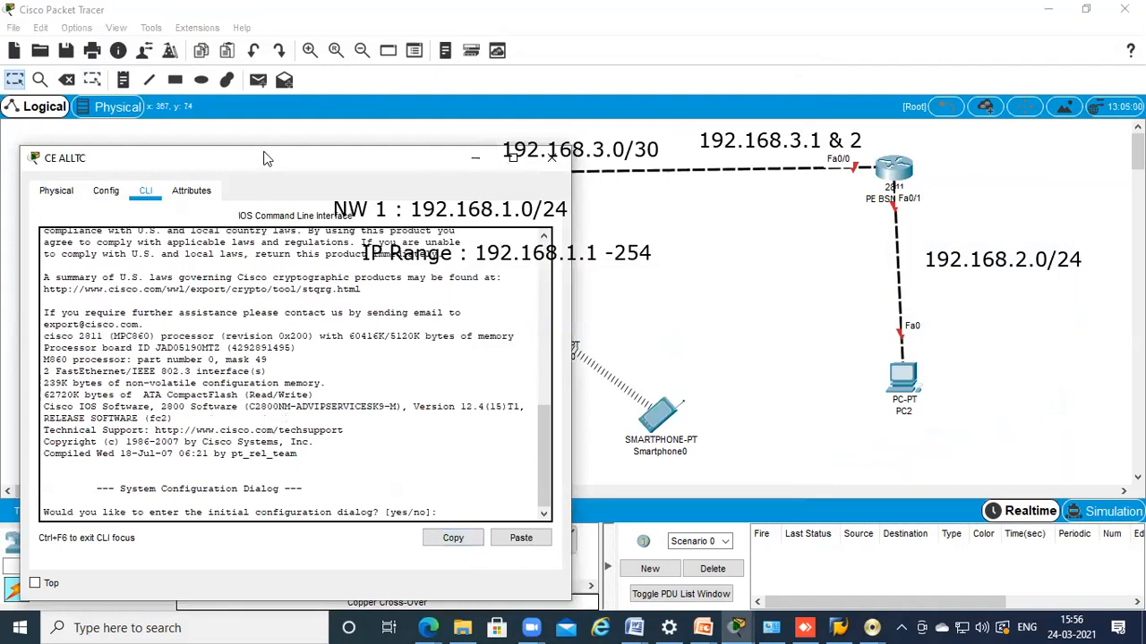
left_click_drag(268, 159, 267, 113)
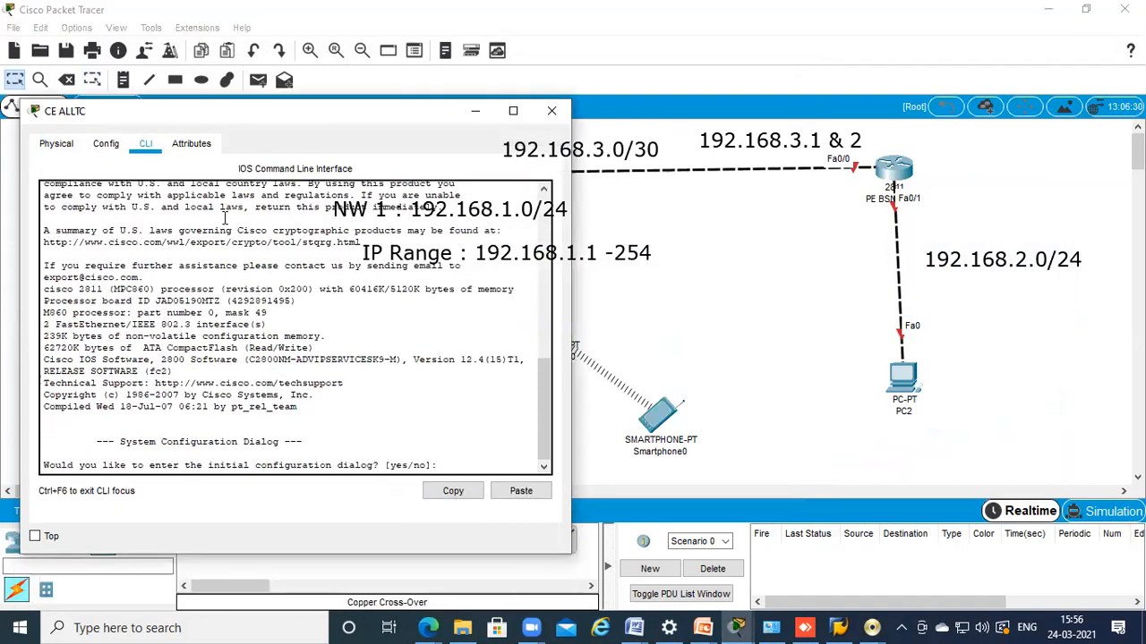
left_click(552, 111)
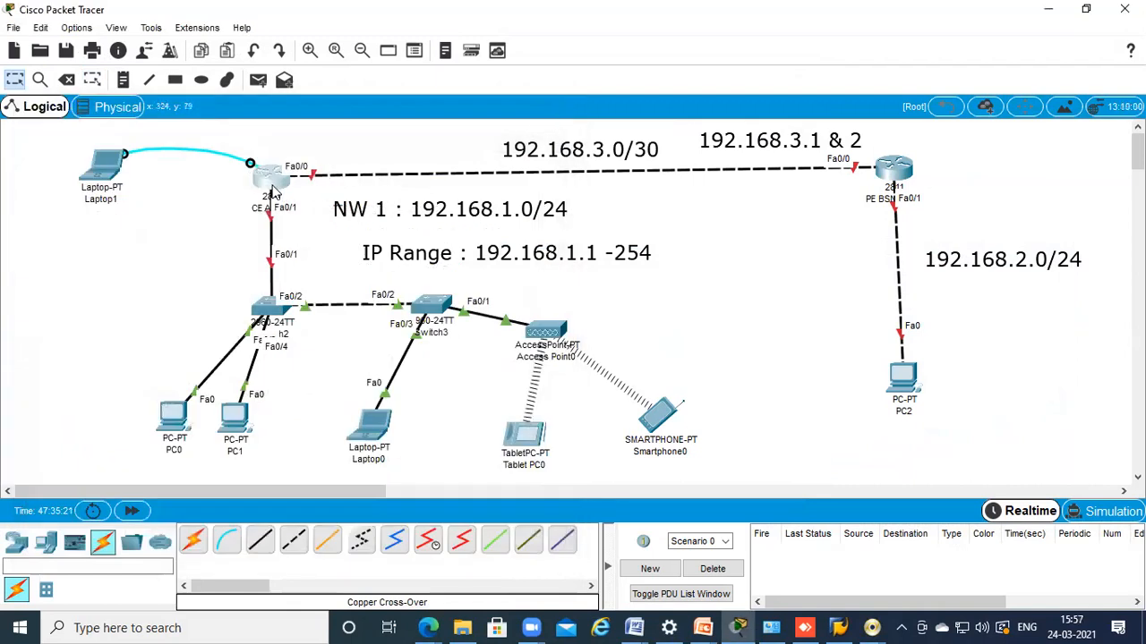
Open Laptop1 and show its desktop applications, including the Terminal
mouse_move(274, 182)
left_click(110, 172)
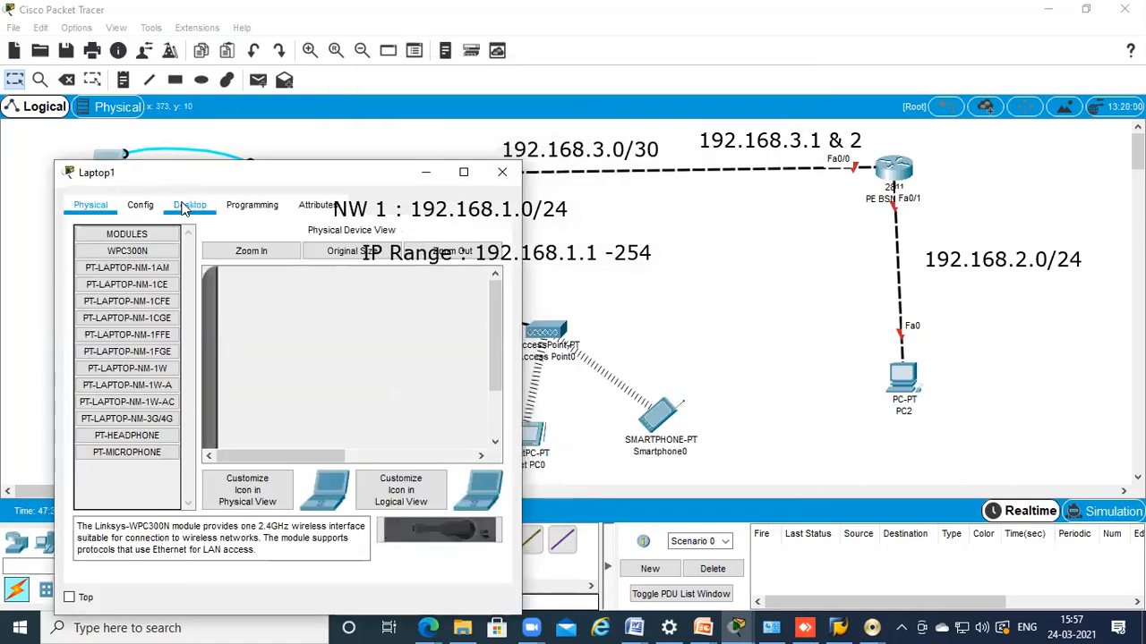
left_click(186, 206)
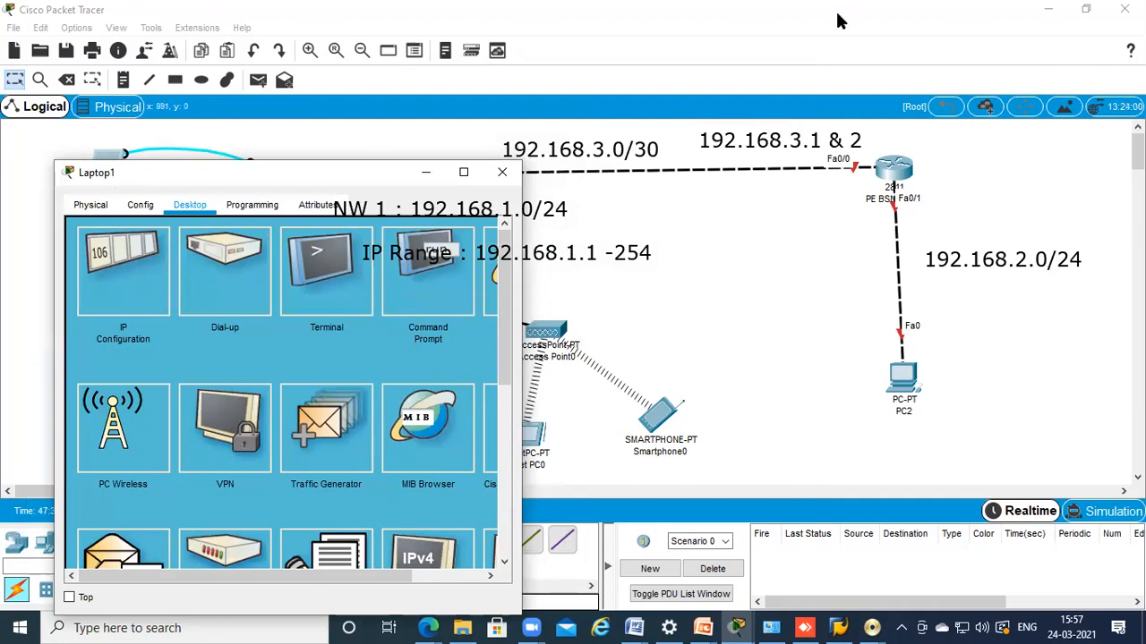
Handwrite the terminal program names "Putty", "Telnet" and "Terminal" with the pen on the blank area beside Laptop1's window
left_click_drag(707, 244, 696, 310)
mouse_move(675, 266)
left_mouse_down()
mouse_move(752, 265)
mouse_move(745, 295)
left_mouse_up()
mouse_move(773, 242)
left_mouse_down()
mouse_move(777, 285)
mouse_move(787, 259)
left_mouse_up()
mouse_move(791, 263)
left_mouse_down()
mouse_move(825, 258)
mouse_move(815, 314)
left_mouse_up()
mouse_move(765, 346)
left_mouse_down()
mouse_move(761, 389)
mouse_move(794, 338)
mouse_move(784, 356)
mouse_move(793, 377)
left_mouse_up()
mouse_move(814, 319)
left_mouse_down()
mouse_move(806, 375)
mouse_move(842, 362)
mouse_move(869, 323)
left_mouse_up()
mouse_move(790, 417)
left_mouse_down()
mouse_move(791, 453)
mouse_move(804, 414)
mouse_move(850, 421)
mouse_move(943, 387)
left_mouse_up()
left_click(945, 363)
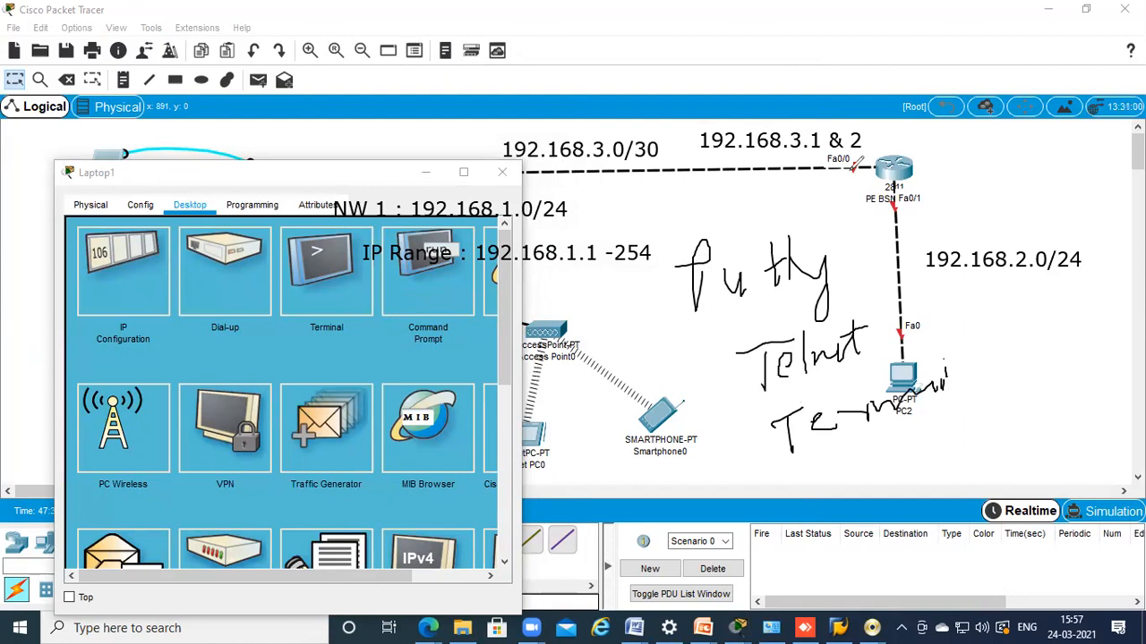
Erase the handwritten program names and all the typed network labels from the topology
mouse_move(714, 295)
left_mouse_down()
mouse_move(746, 243)
mouse_move(783, 395)
mouse_move(801, 392)
left_mouse_up()
mouse_move(781, 114)
left_mouse_down()
mouse_move(799, 128)
mouse_move(795, 115)
left_mouse_up()
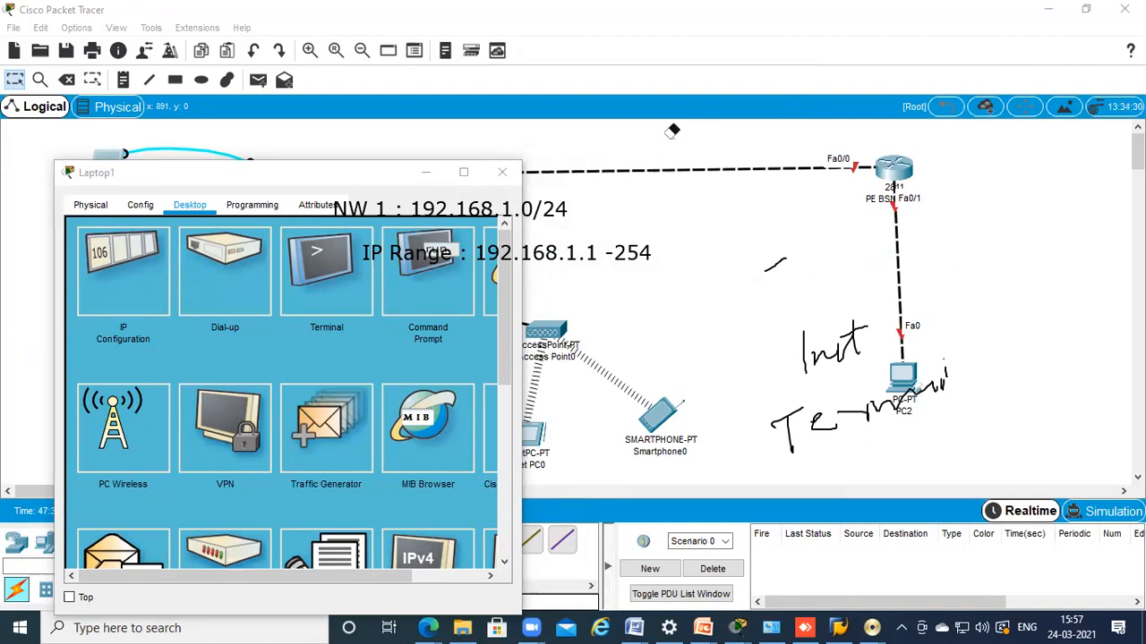
left_click(800, 125)
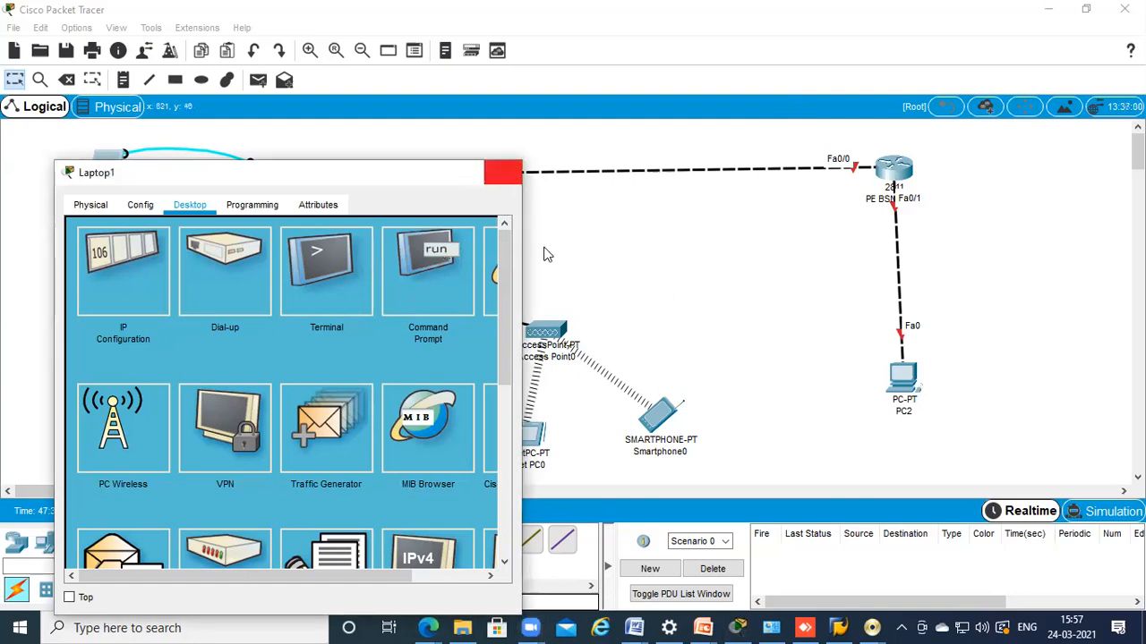
Open a Terminal session on Laptop1 with 9600 bits per second, 8 data bits, no parity and 1 stop bit, and widen its window
left_click(502, 172)
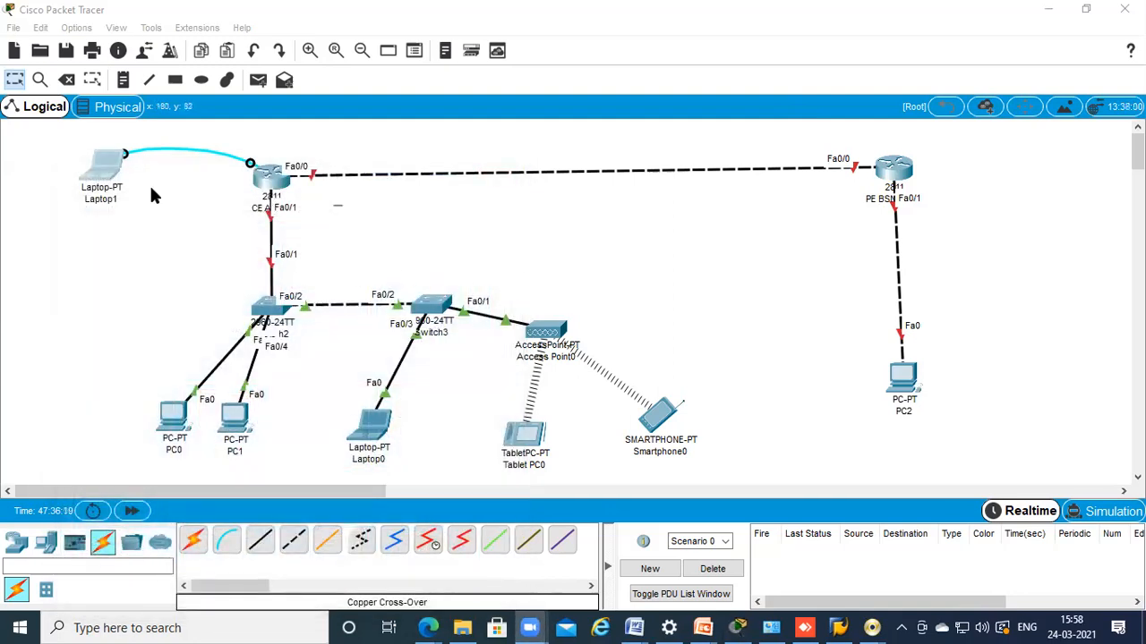
left_click(109, 167)
left_click(627, 183)
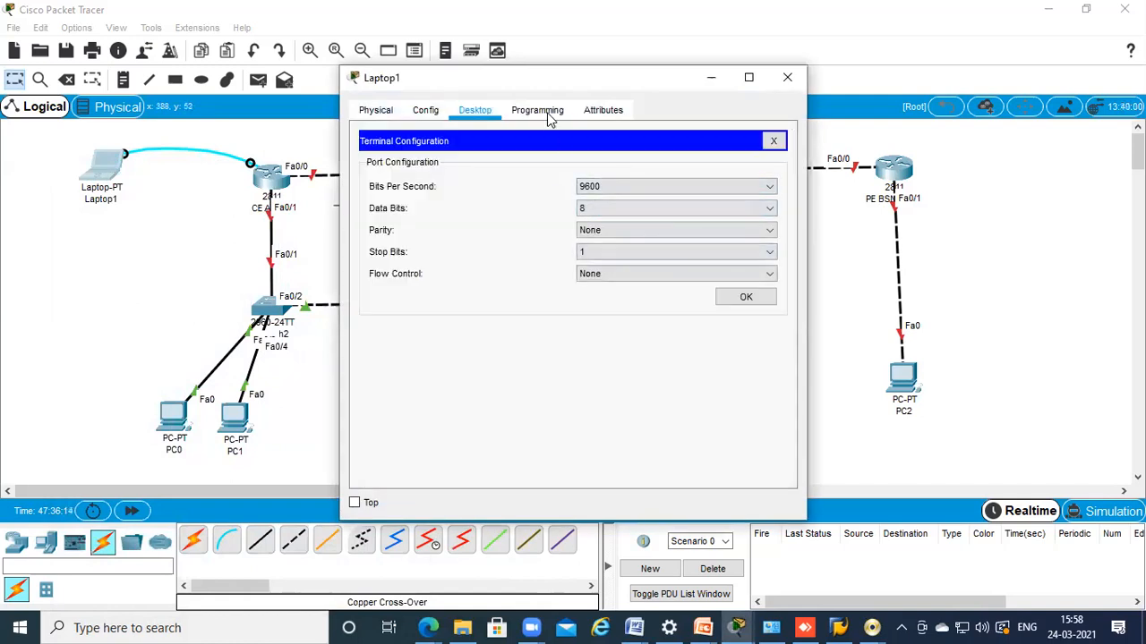
left_click_drag(547, 79, 675, 70)
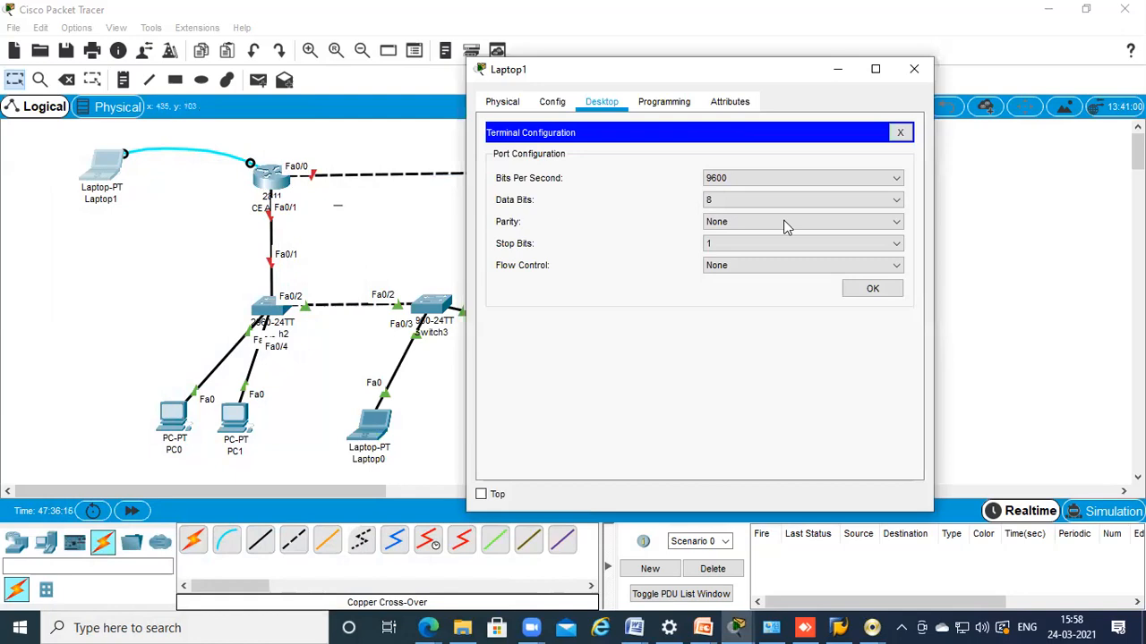
left_click(872, 290)
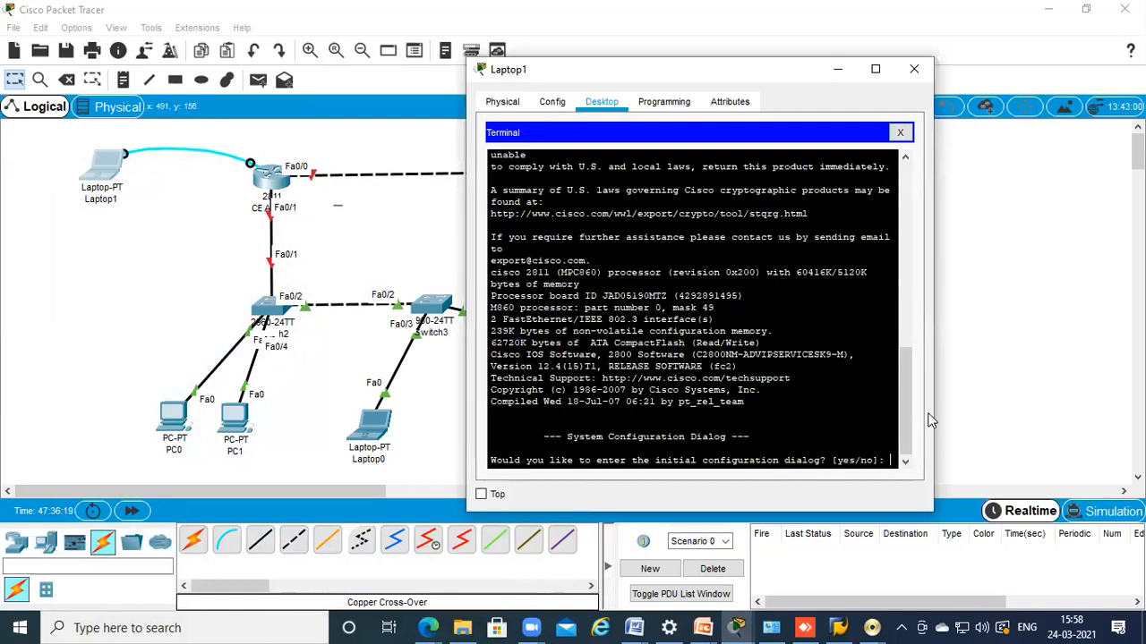
left_click_drag(939, 404, 1065, 404)
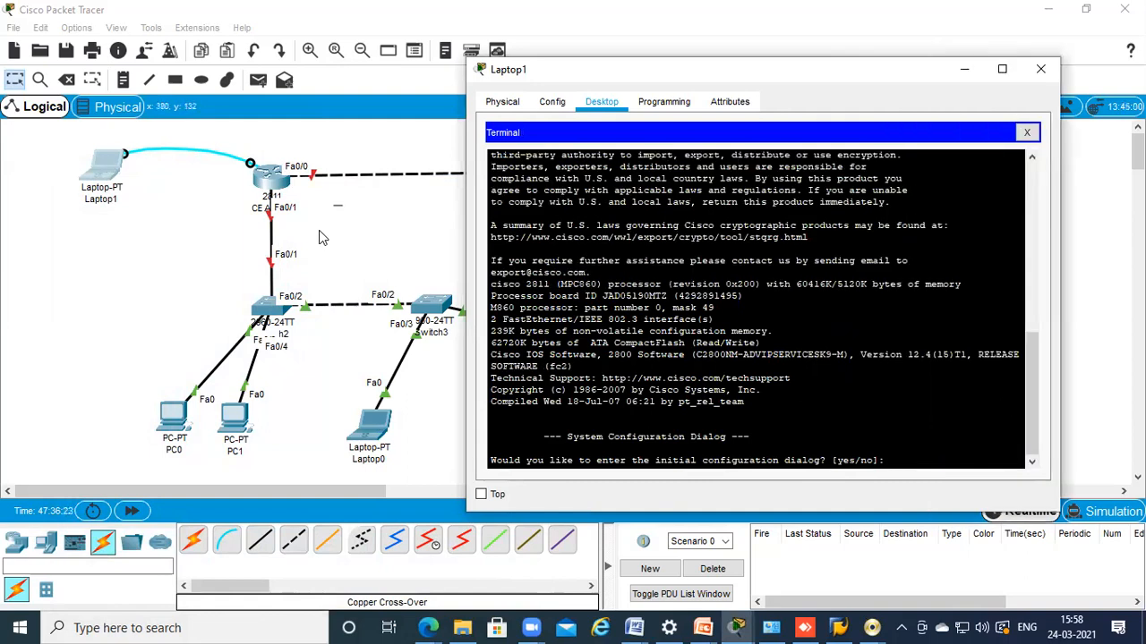
Open the CE router's command-line interface and place it next to Laptop1's terminal to compare the two outputs
left_click(268, 190)
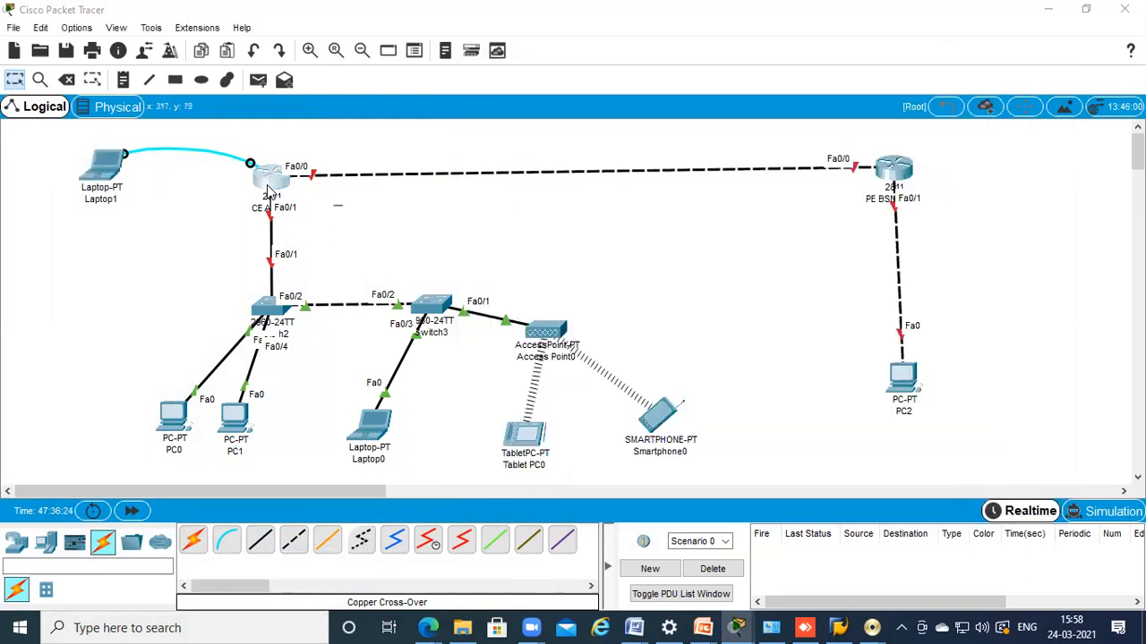
left_click(268, 190)
left_click(464, 110)
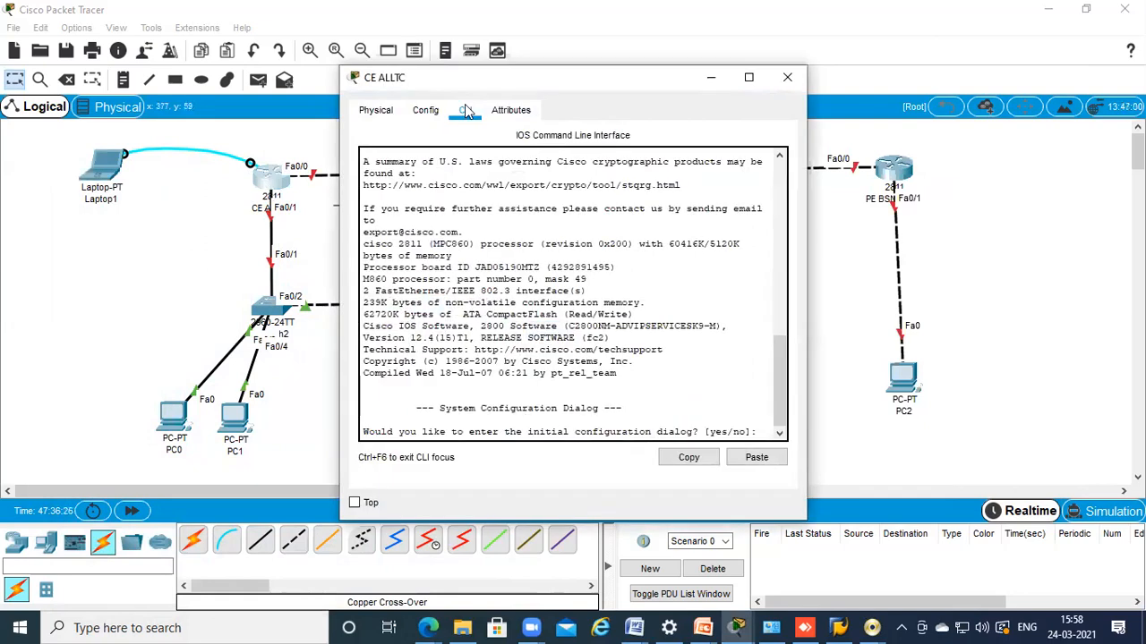
left_click_drag(434, 79, 282, 79)
key("alt+Tab")
key("alt+Tab")
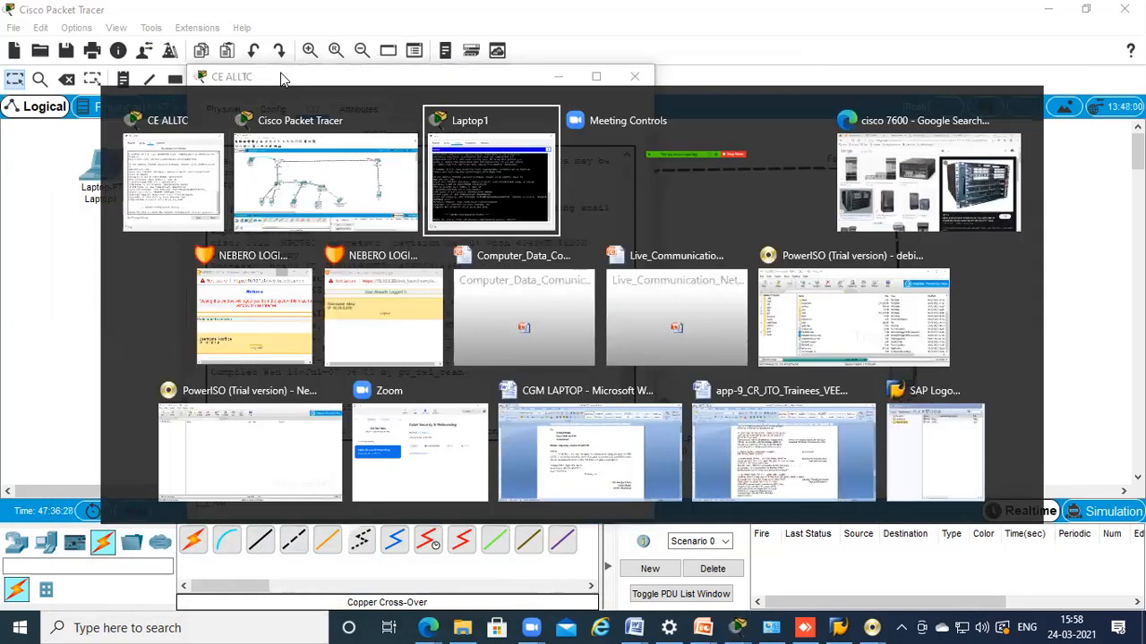
left_click(280, 79)
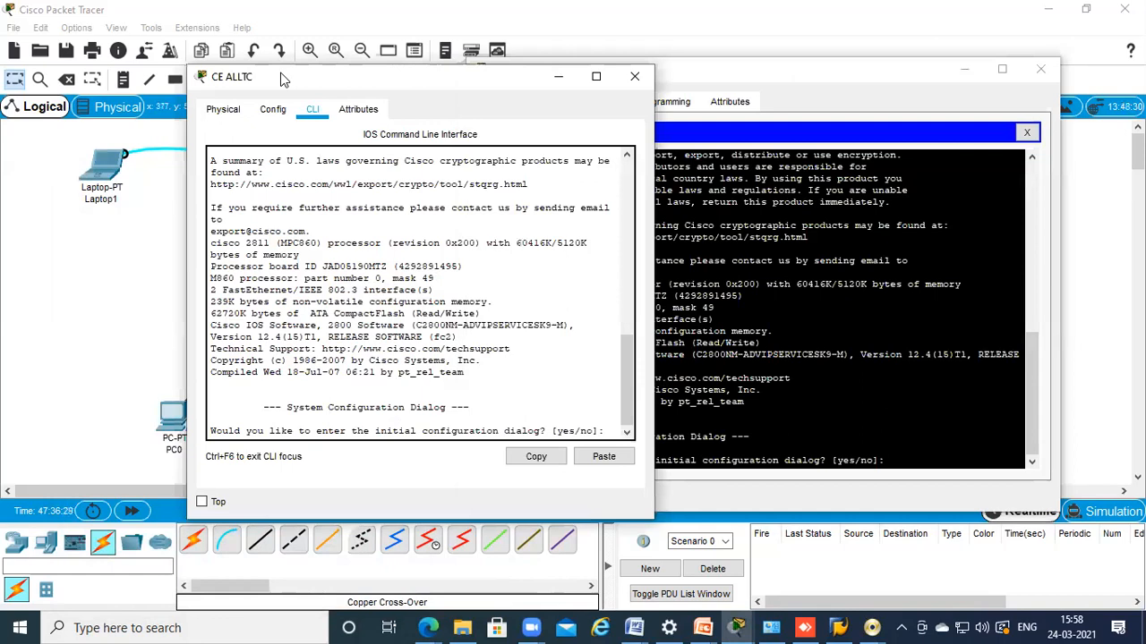
left_click_drag(280, 78, 160, 72)
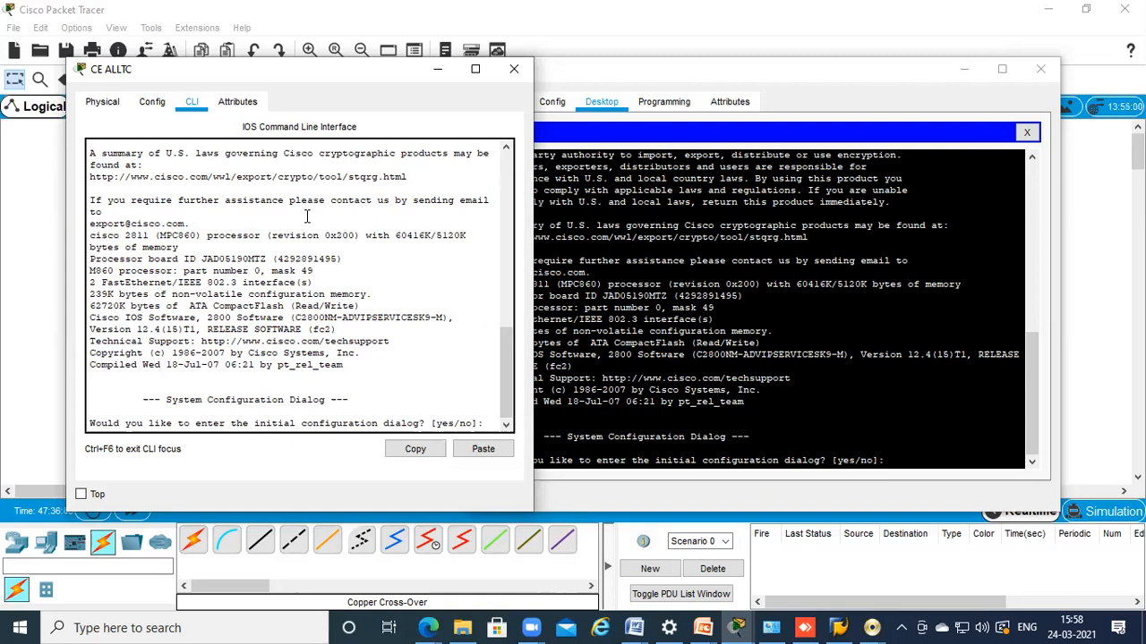
left_click(680, 134)
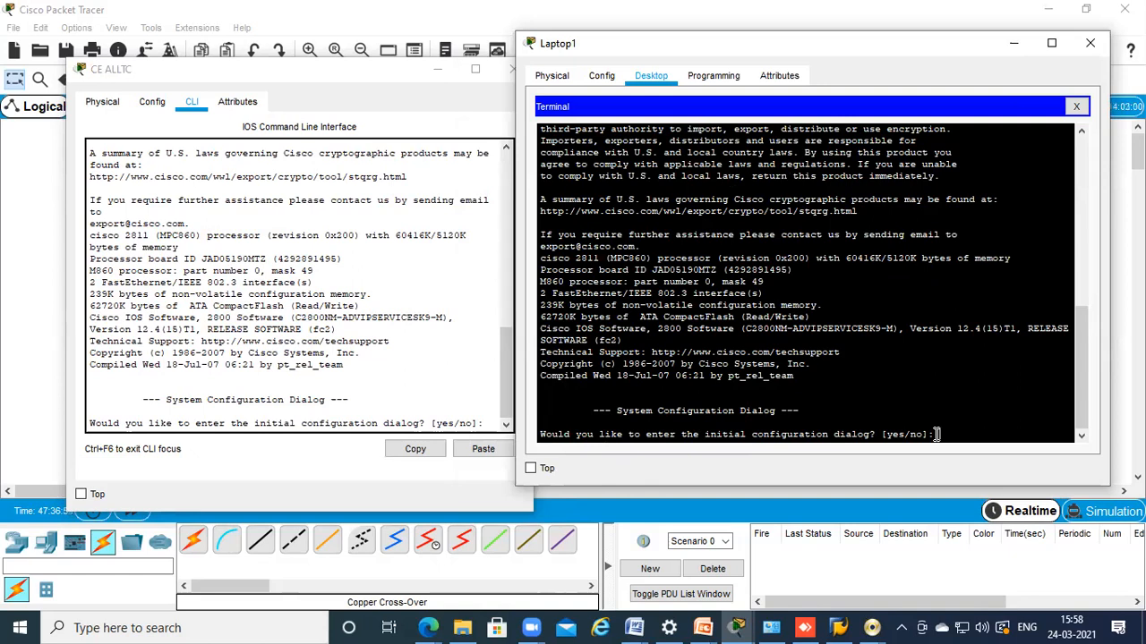
Return to the topology and select the LAN-side devices, from the two switches and access point down to the end devices
left_click(64, 337)
left_click(39, 329)
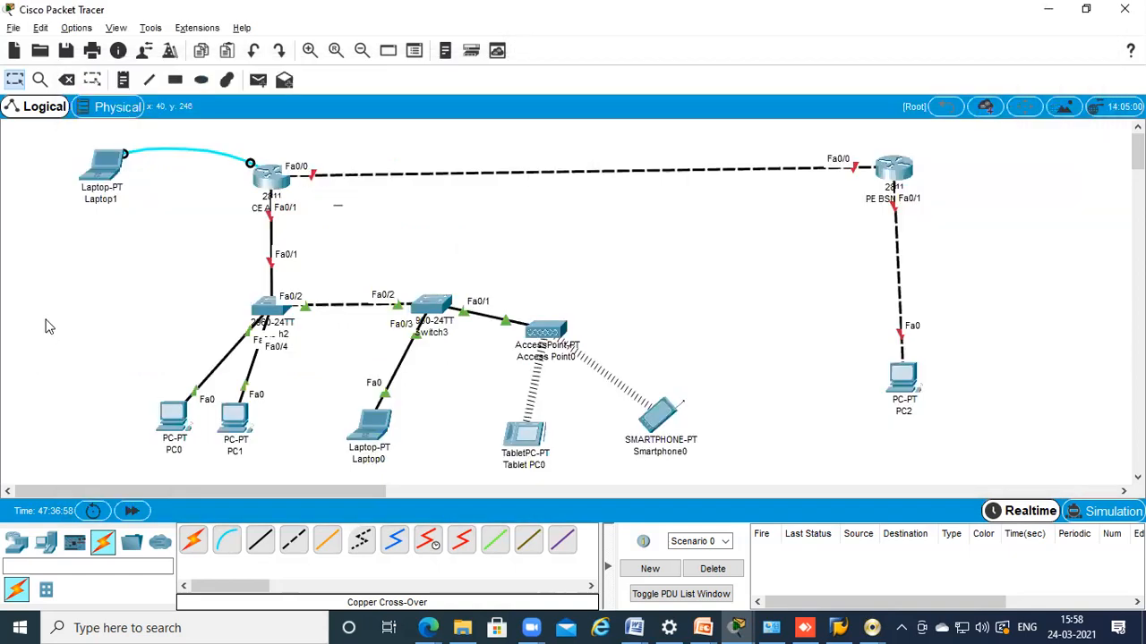
left_click_drag(92, 295, 789, 472)
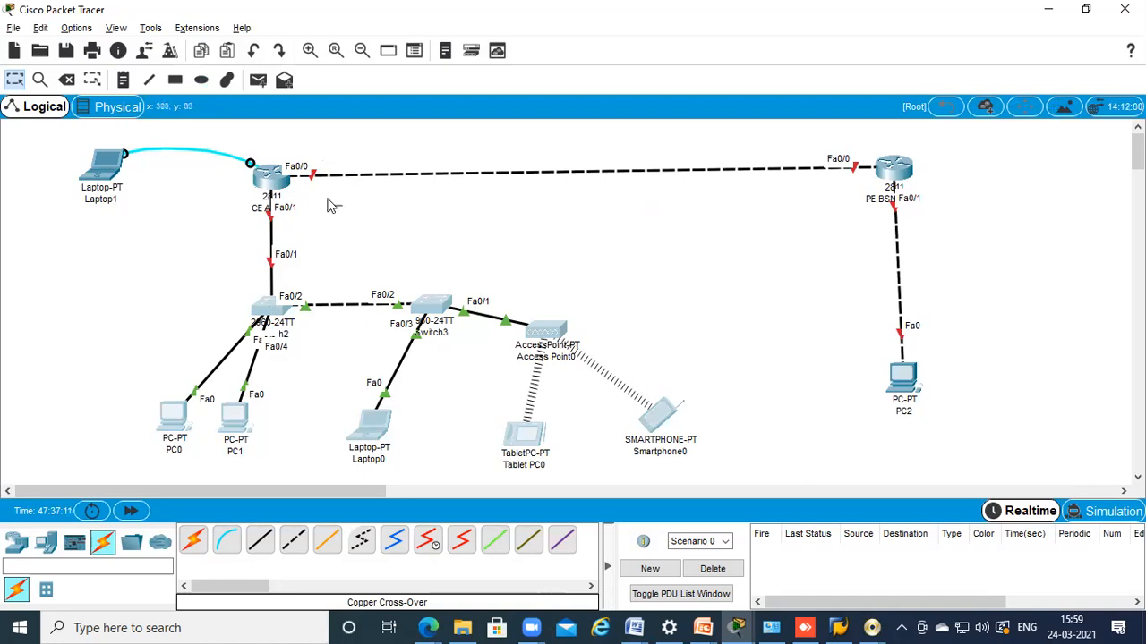
Arrange Laptop1's terminal and the CE router's command-line window side by side, and widen the router window
left_click(271, 183)
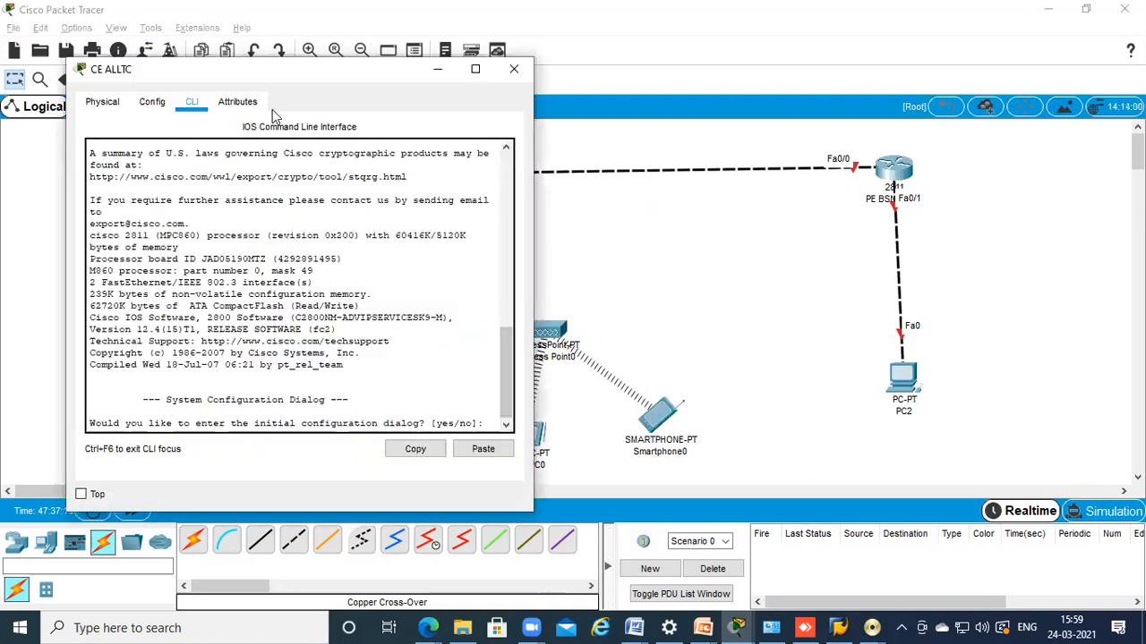
left_click_drag(273, 70, 631, 75)
left_click(334, 210)
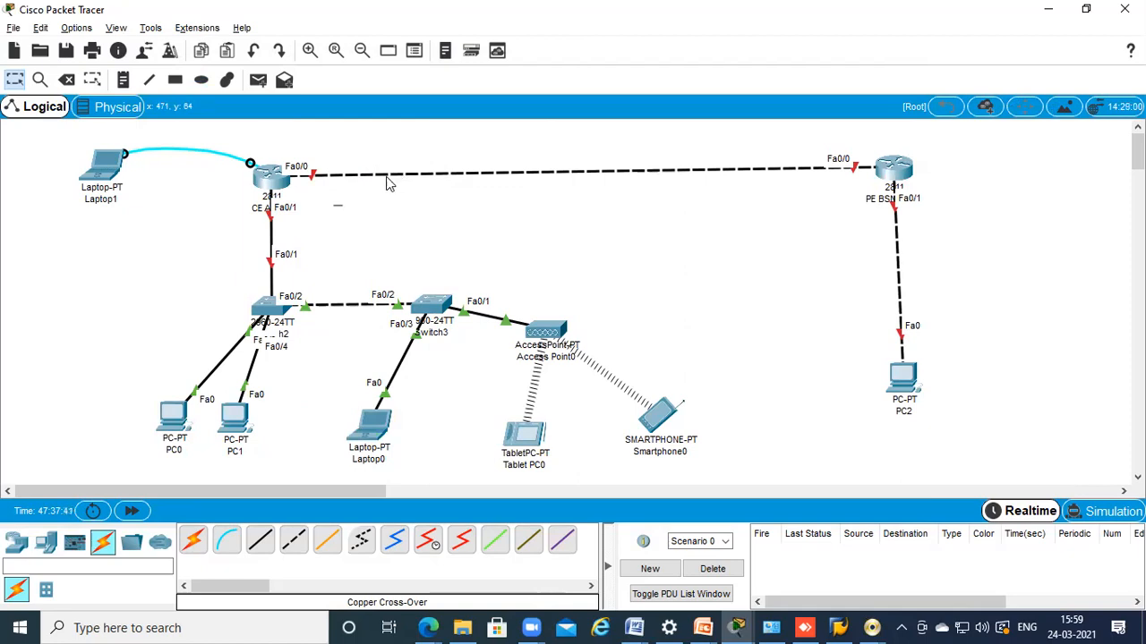
left_click(265, 186)
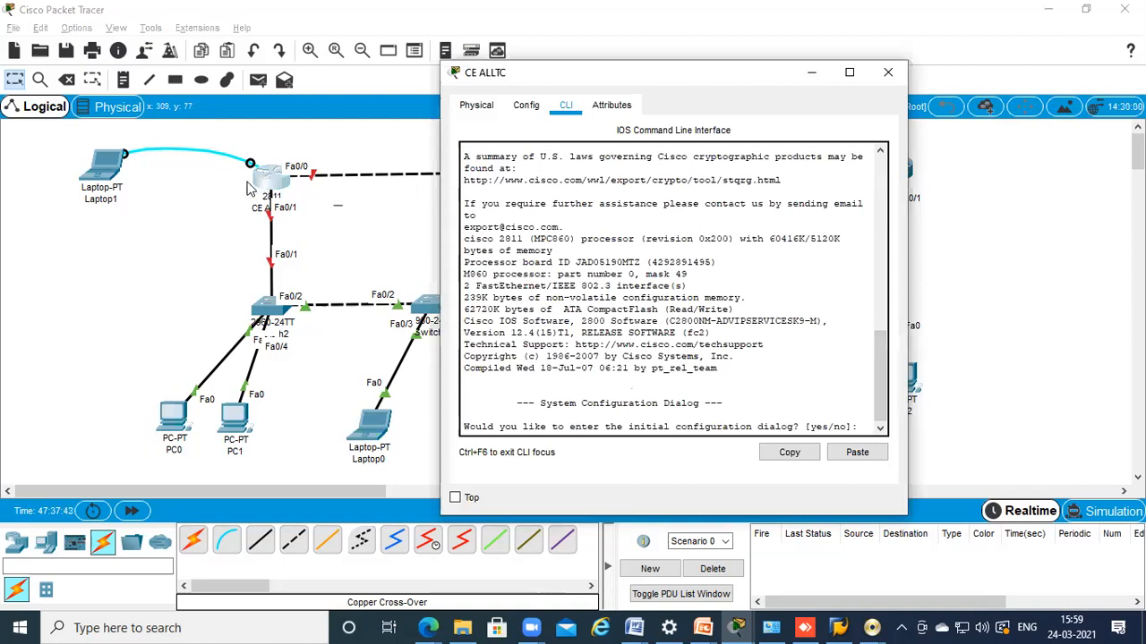
left_click(109, 166)
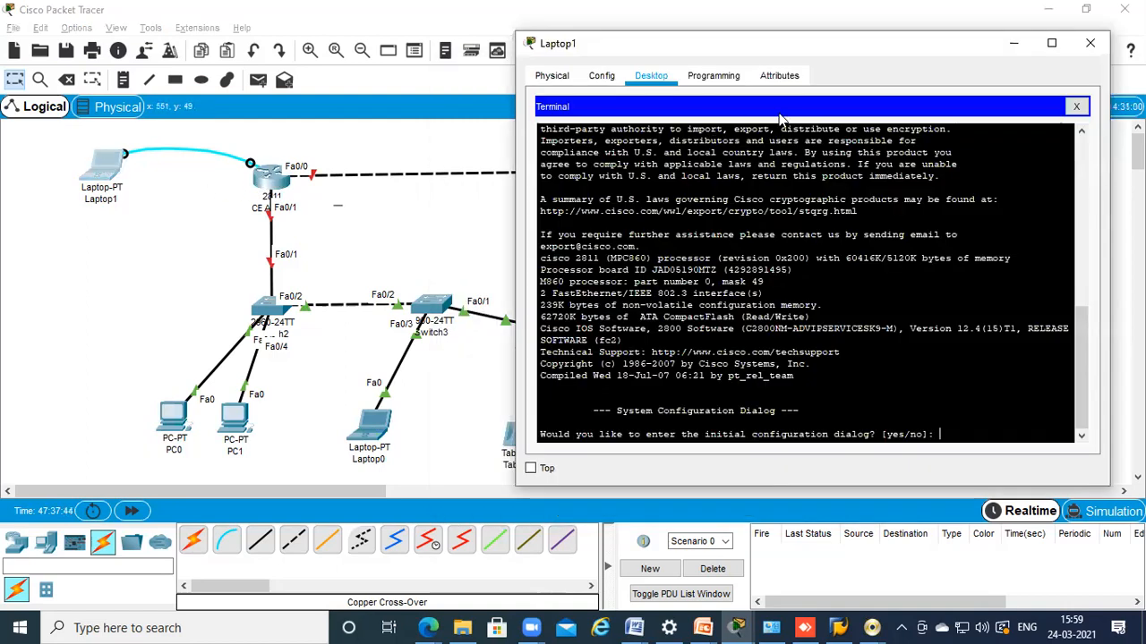
left_click_drag(770, 43, 260, 54)
key("super+Tab")
key("alt+Tab")
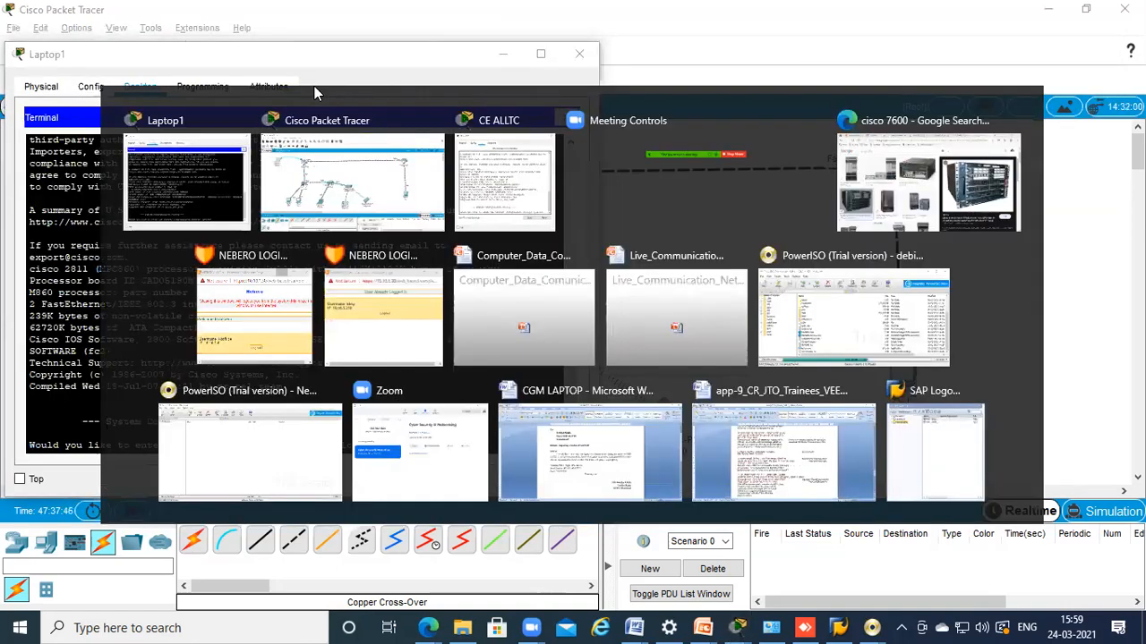
left_click_drag(690, 74, 779, 60)
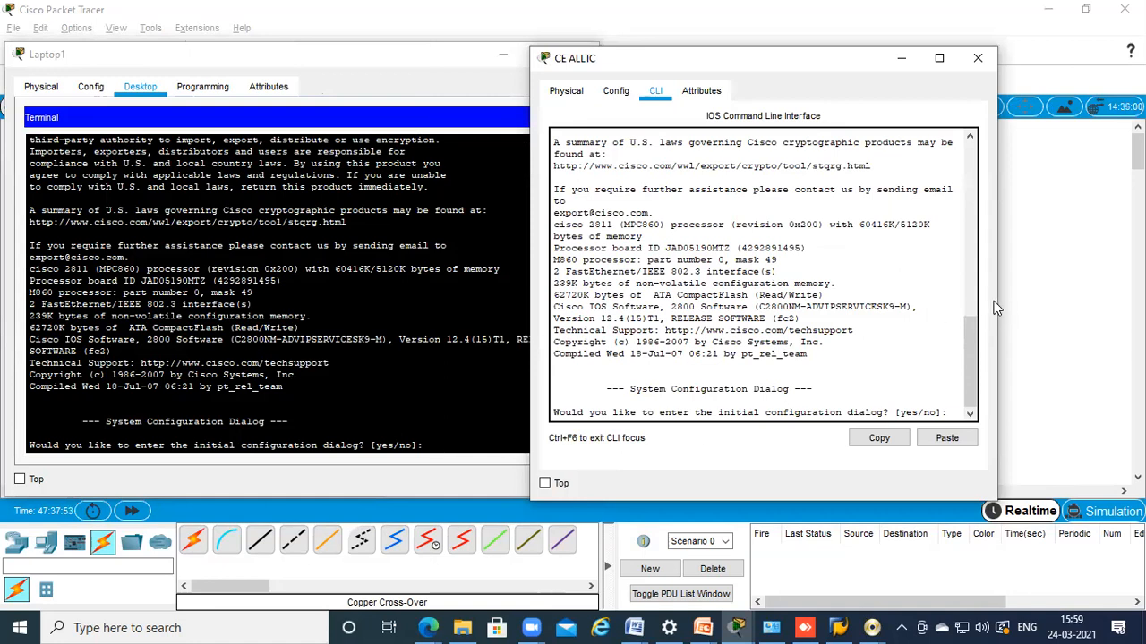
left_click_drag(1003, 295, 1104, 295)
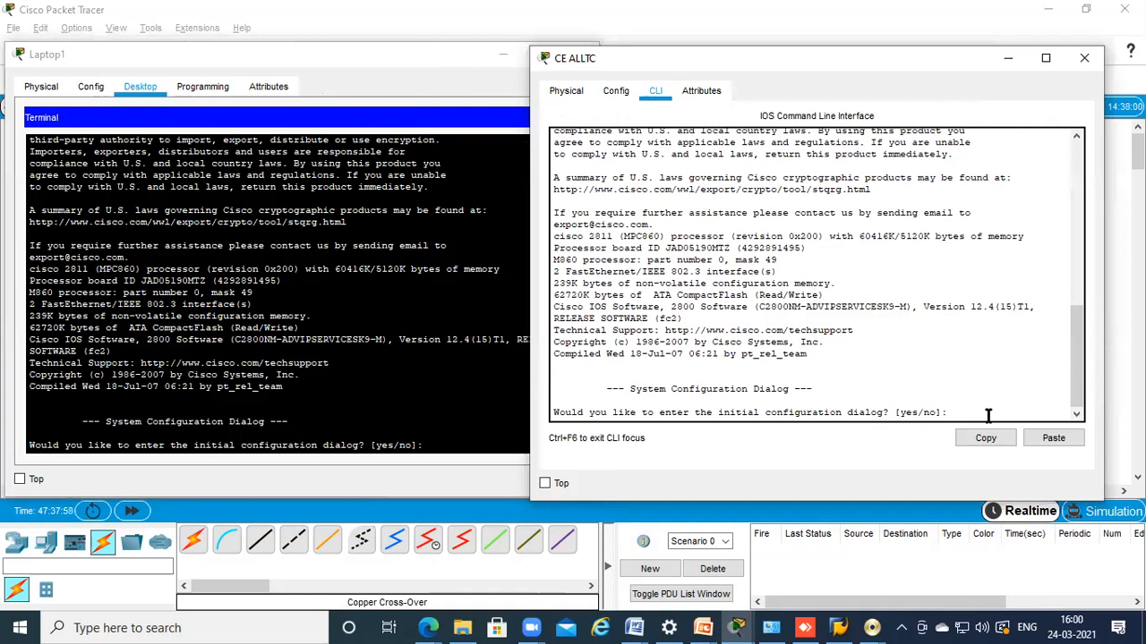
Answer no to the CE router's initial configuration dialog and bring up the user mode prompt
type("yes")
key("BackSpace")
key("BackSpace")
key("BackSpace")
type("no")
key("Return")
key("Return")
key("Return")
key("Return")
key("Return")
key("Return")
key("Return")
key("Return")
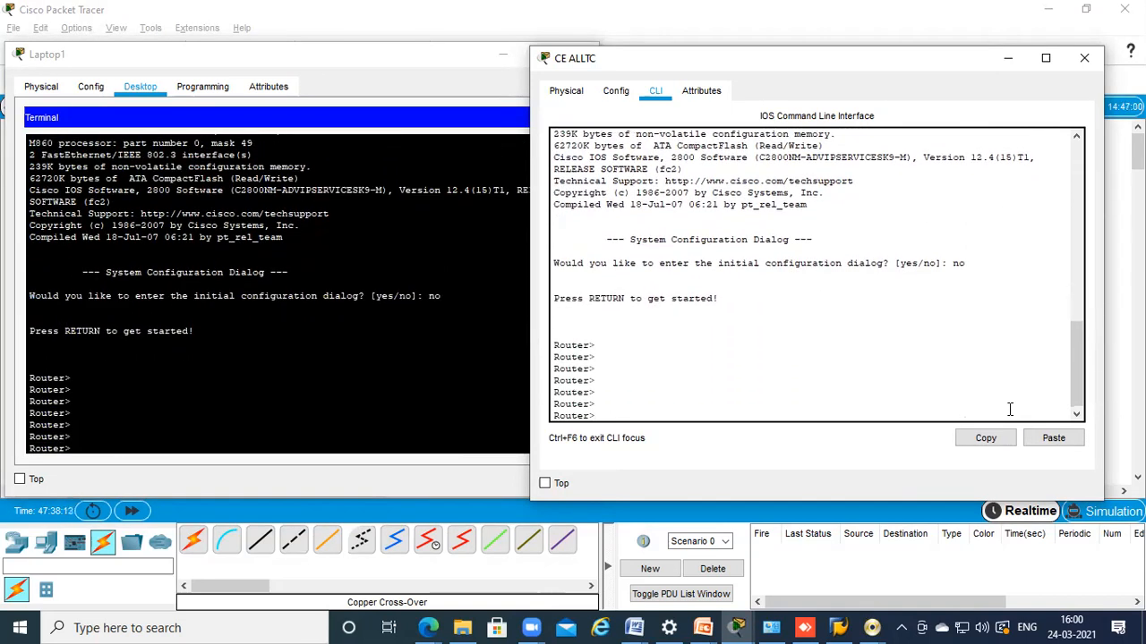
key("Return")
key("Return")
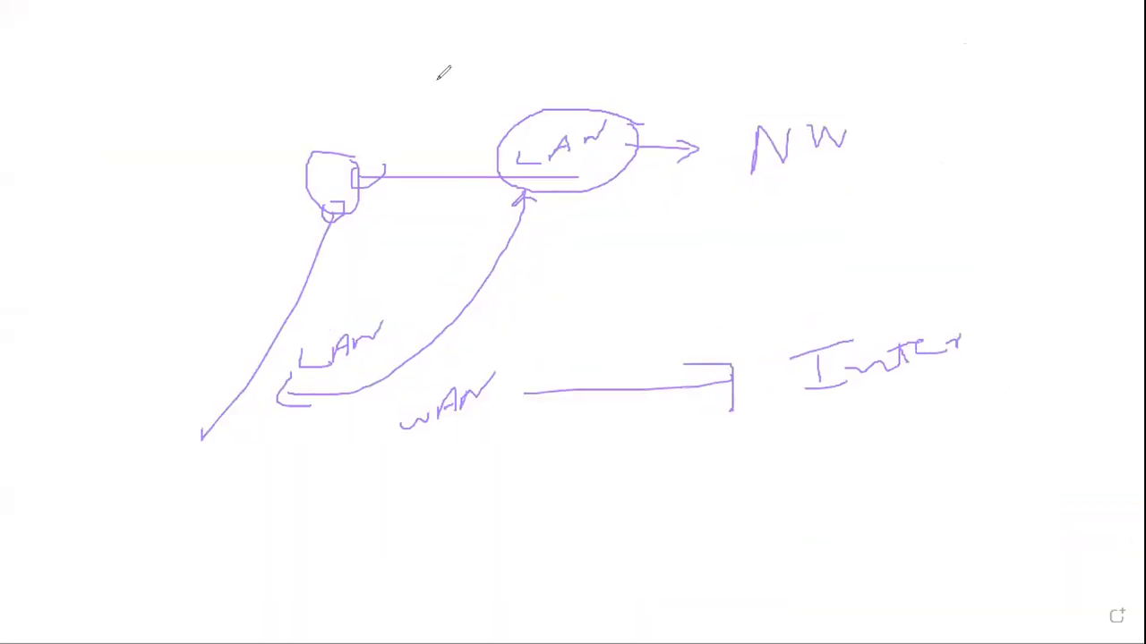
Handwrite the prompts "R> user mode", "R#" and "R(config)#" on a cleared whiteboard, and underline and point an arrow at "user mode"
mouse_move(439, 206)
left_mouse_down()
mouse_move(453, 134)
mouse_move(464, 184)
left_mouse_up()
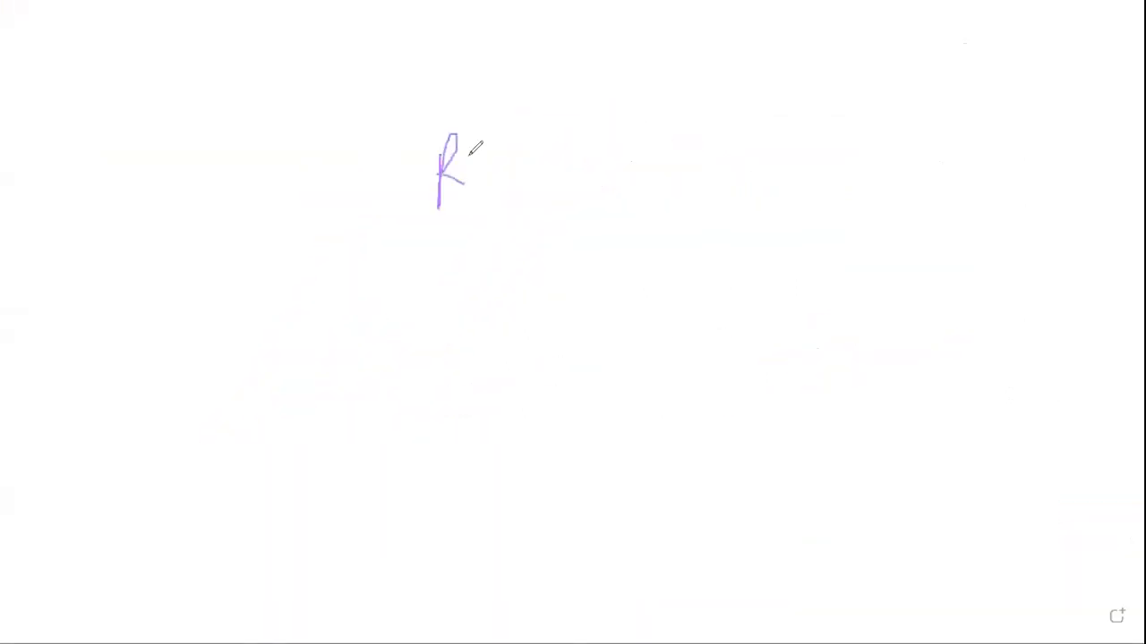
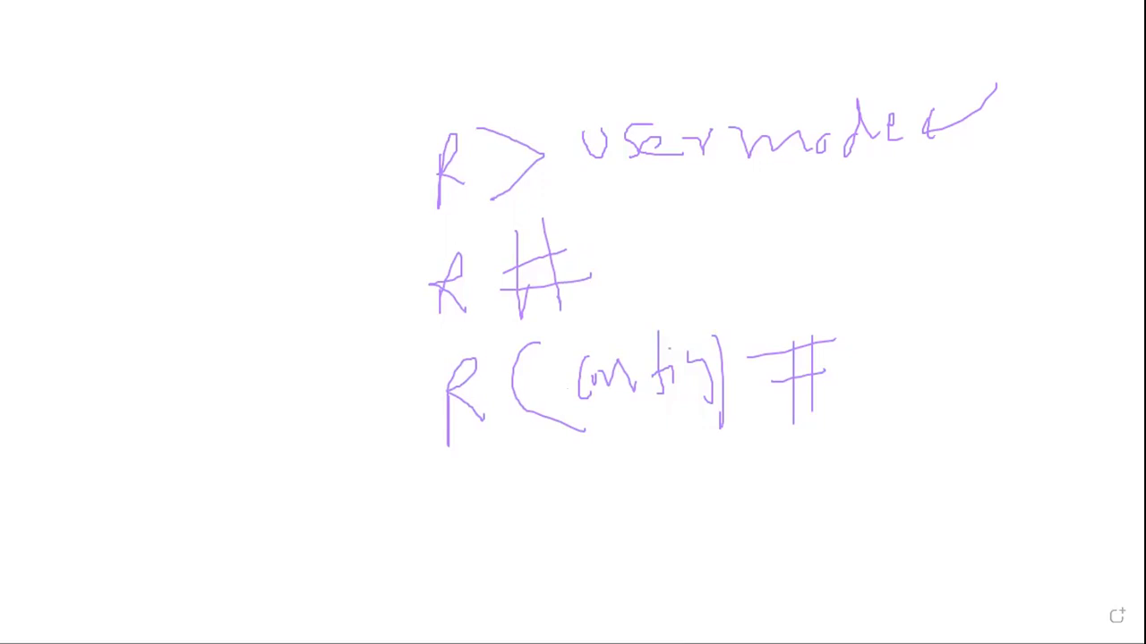
left_click_drag(565, 178, 892, 185)
mouse_move(975, 51)
left_mouse_down()
mouse_move(938, 107)
mouse_move(962, 136)
left_mouse_up()
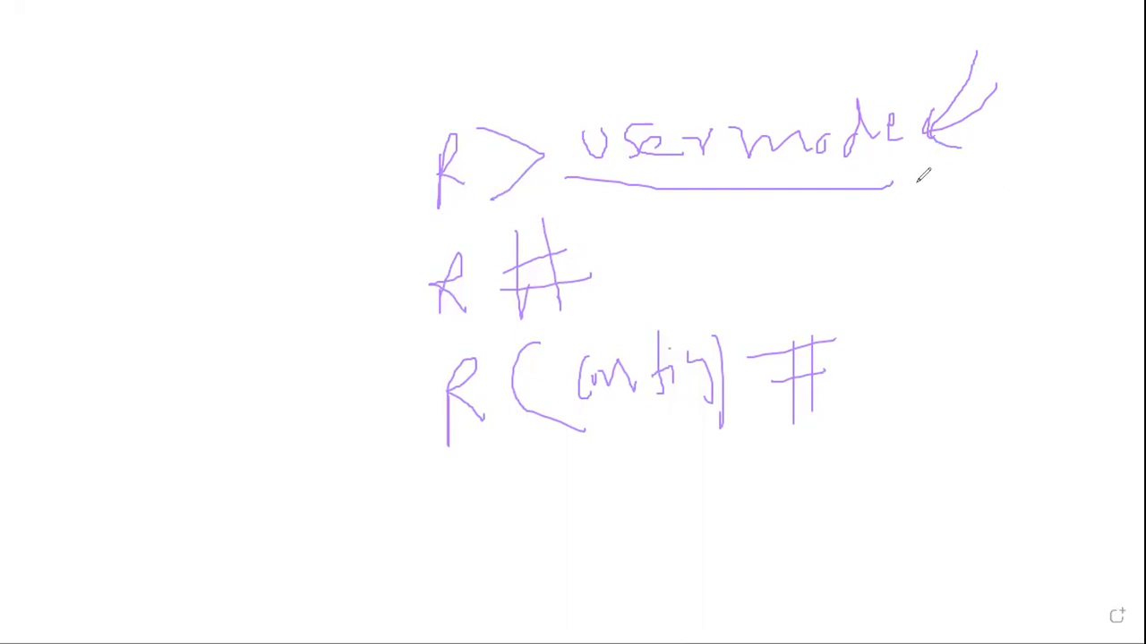
mouse_move(895, 184)
left_mouse_down()
mouse_move(940, 194)
mouse_move(965, 185)
left_mouse_up()
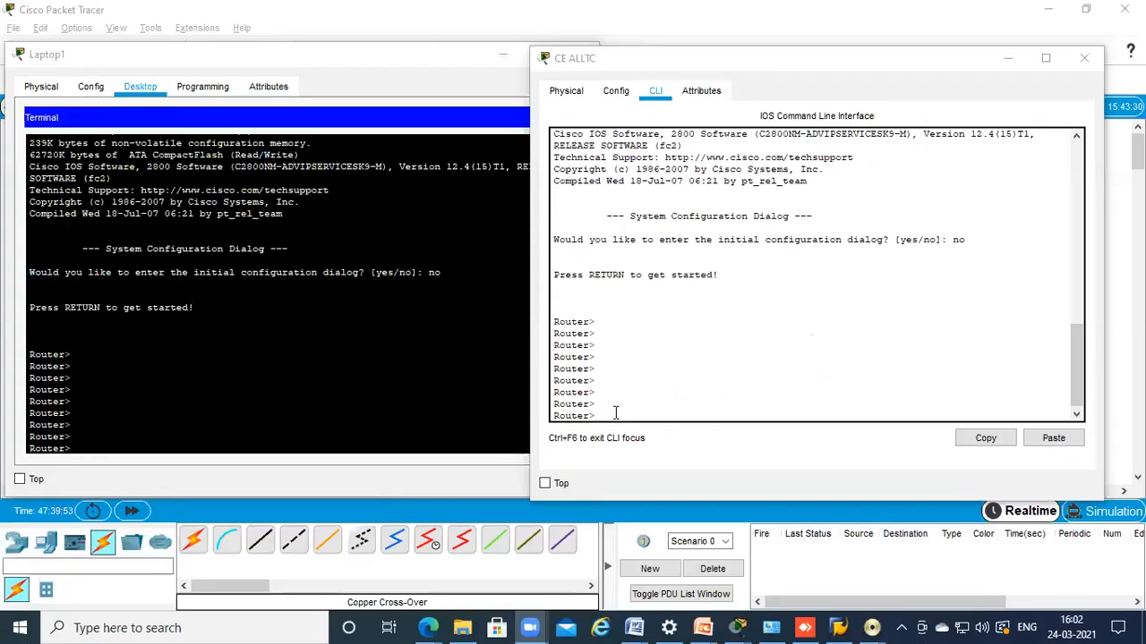
Enter privileged mode on the CE router with the enable command and repeat the new prompt several times
left_click(617, 416)
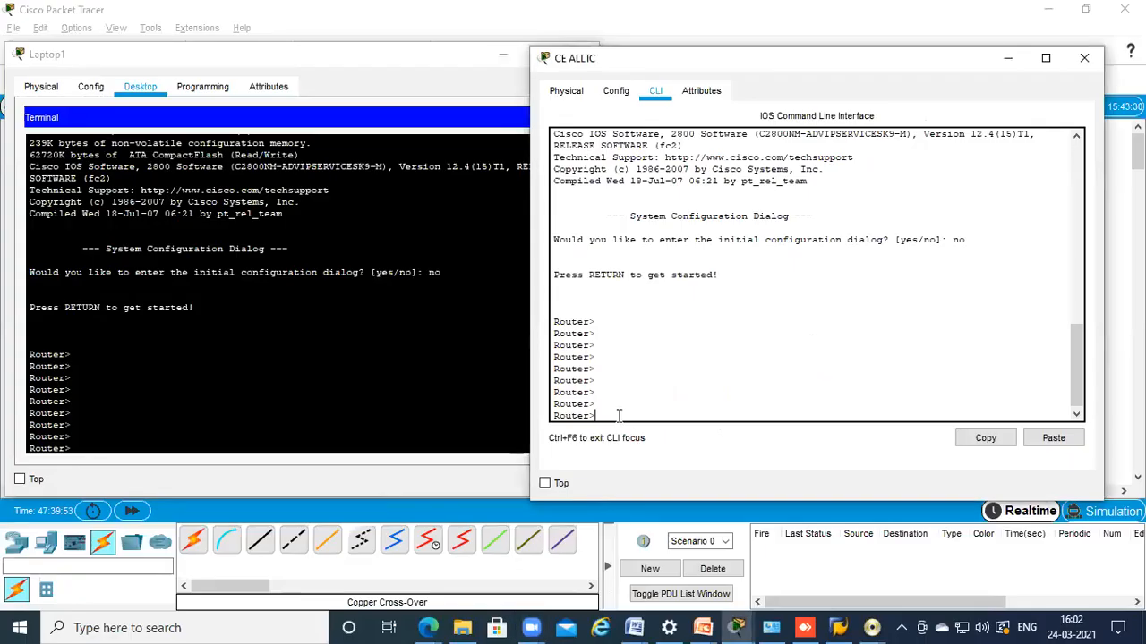
type("enable")
key("Return")
key("Return")
key("Return")
key("Return")
key("Return")
key("Return")
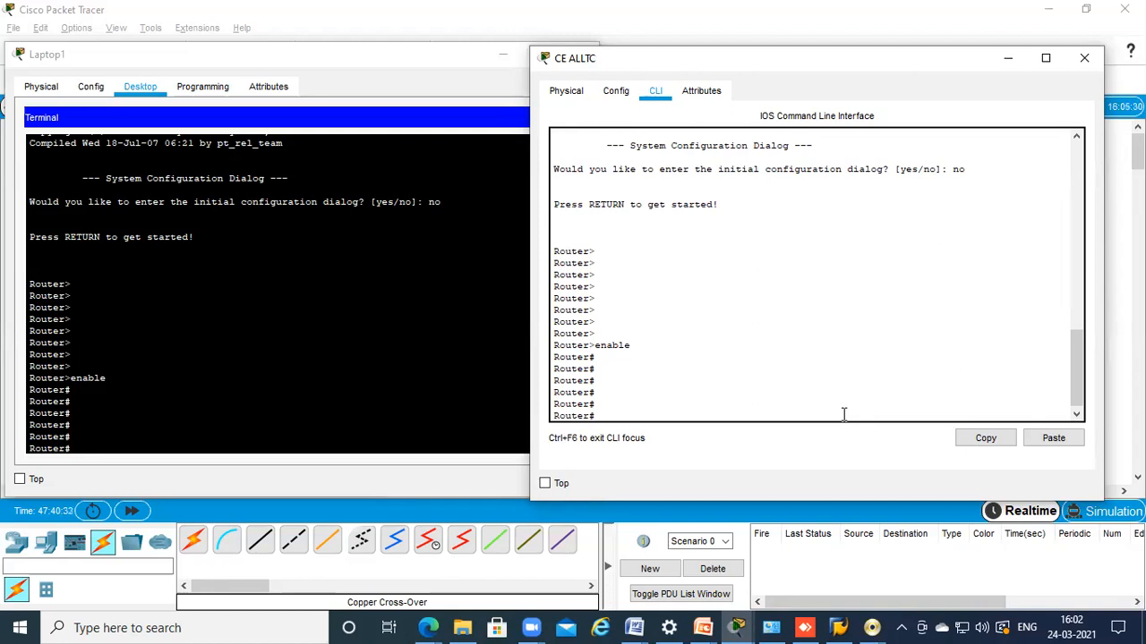
Run show running-config on the CE router, using command completion for the abbreviations "sh" and "r"
type("show ru")
key("BackSpace")
key("BackSpace")
key("BackSpace")
key("BackSpace")
key("BackSpace")
key("Tab")
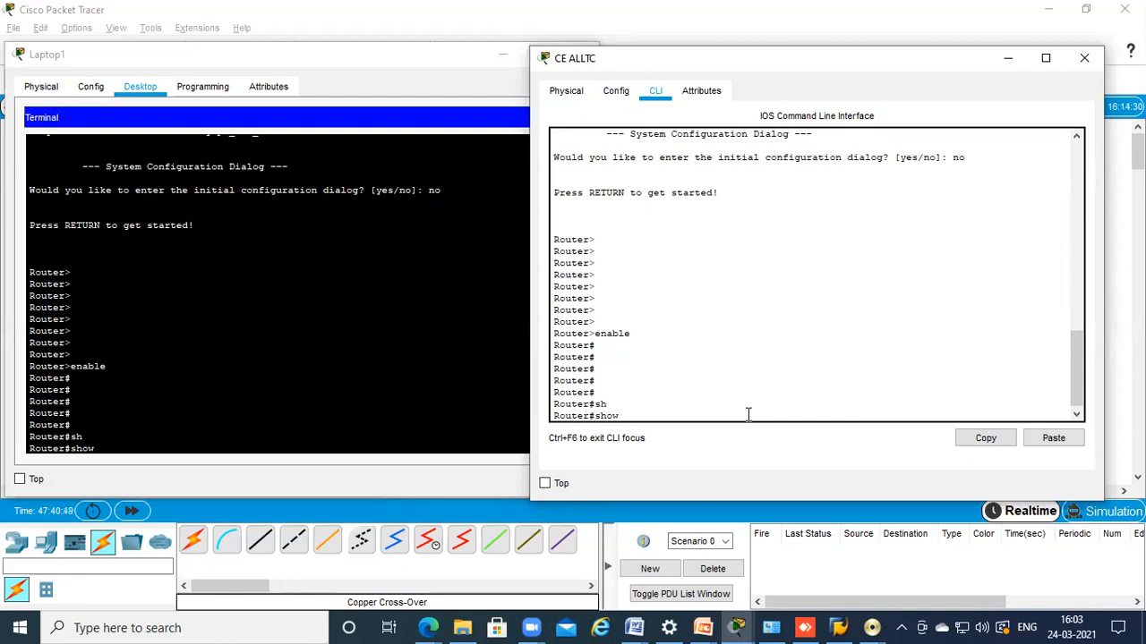
type("r")
key("Tab")
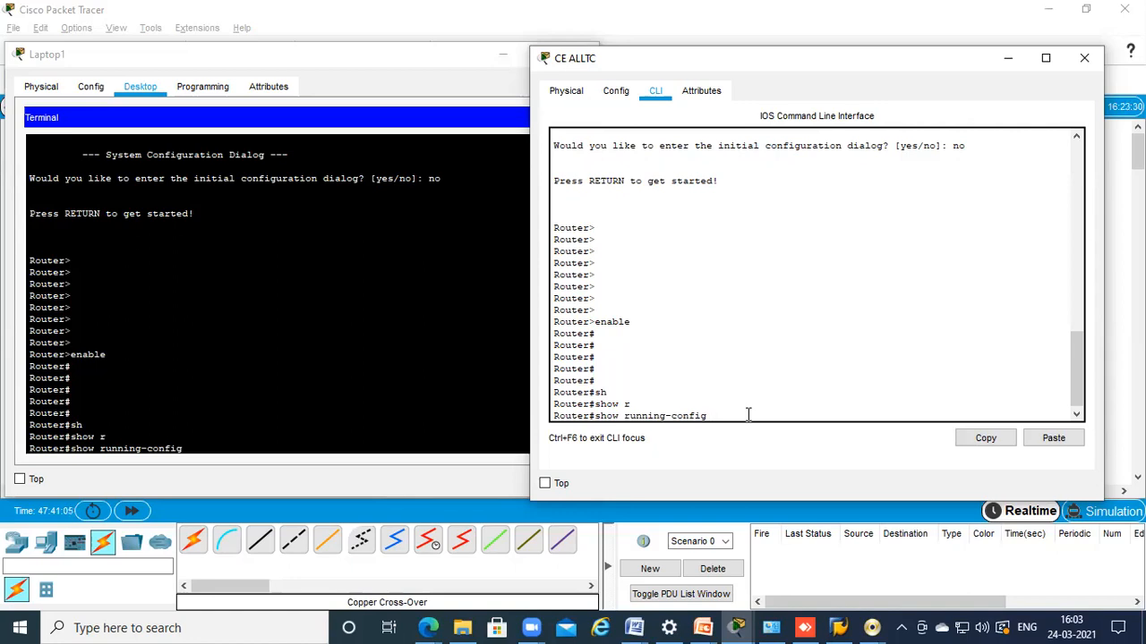
key("Return")
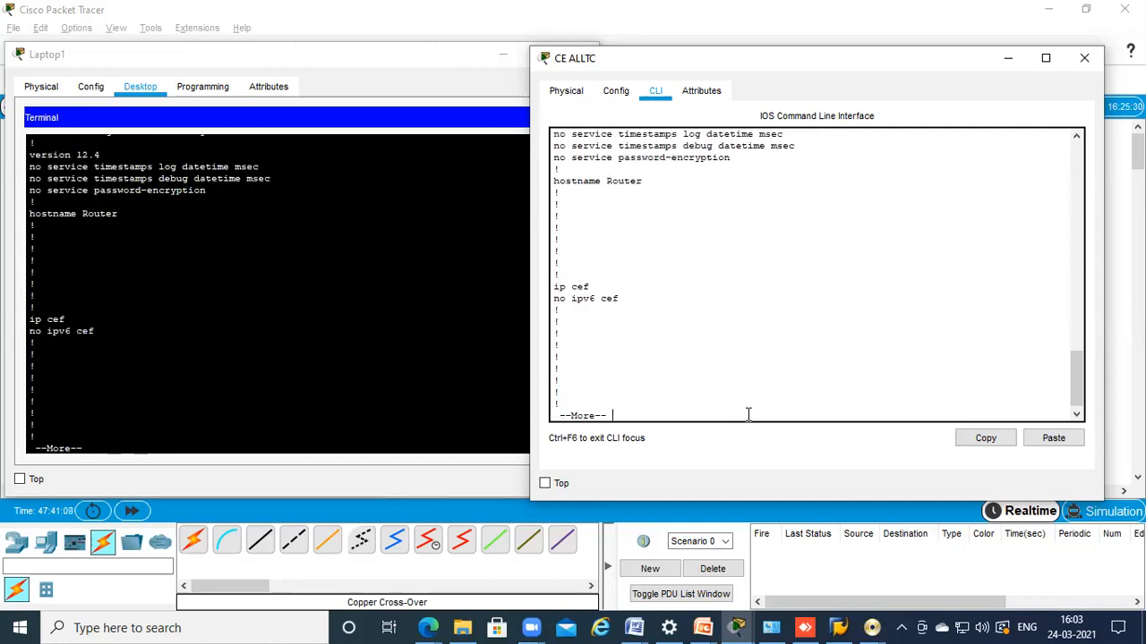
Page through the rest of the CE router's running configuration to its end, examining the interface and line sections, and return to the privileged prompt
key("Return")
key("Return")
key("Return")
key("Return")
key("Return")
key("Return")
key("Return")
key("Return")
key("Return")
key("Return")
key("Return")
key("Return")
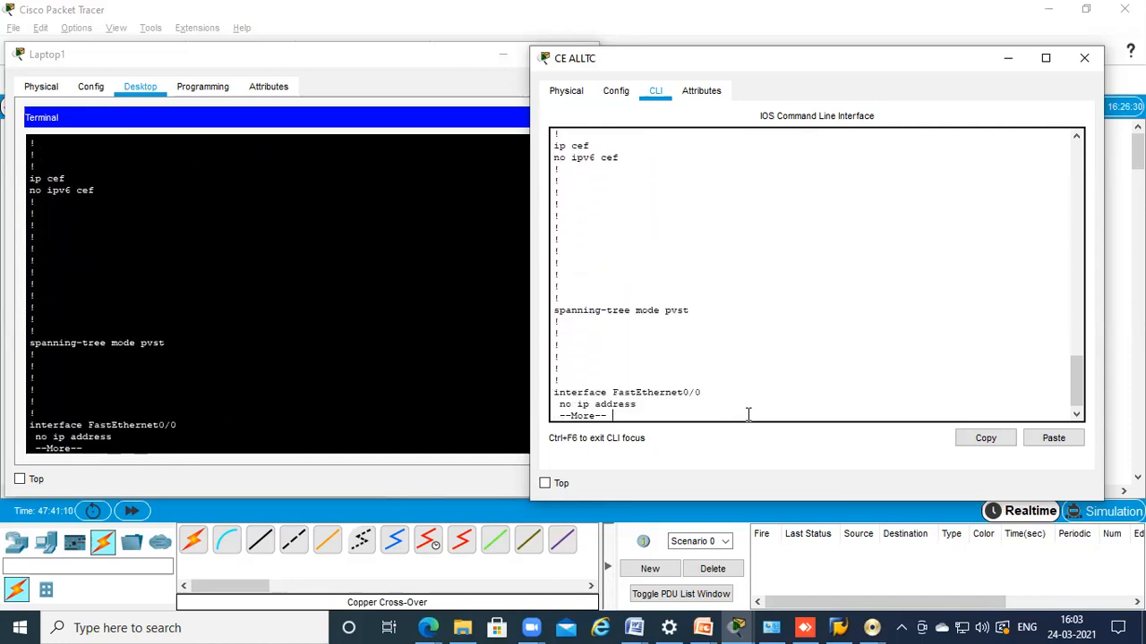
key("Return")
key("Return")
key("Return")
key("Return")
key("Return")
key("Return")
key("Return")
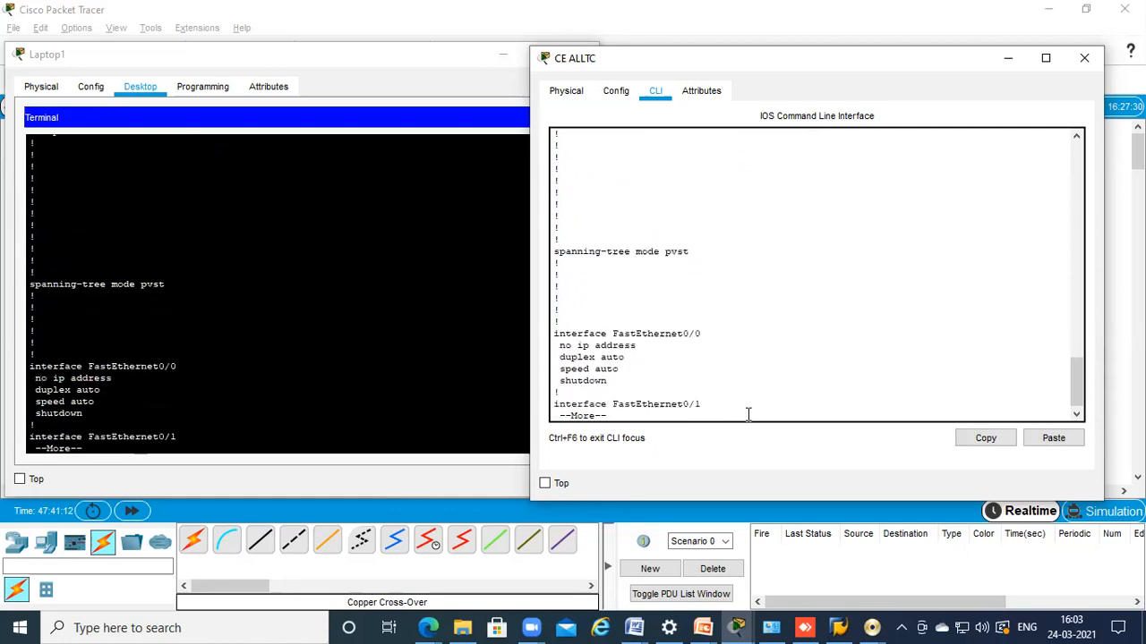
key("Return")
key("Return")
key("Return")
key("Return")
key("Return")
key("Return")
key("Return")
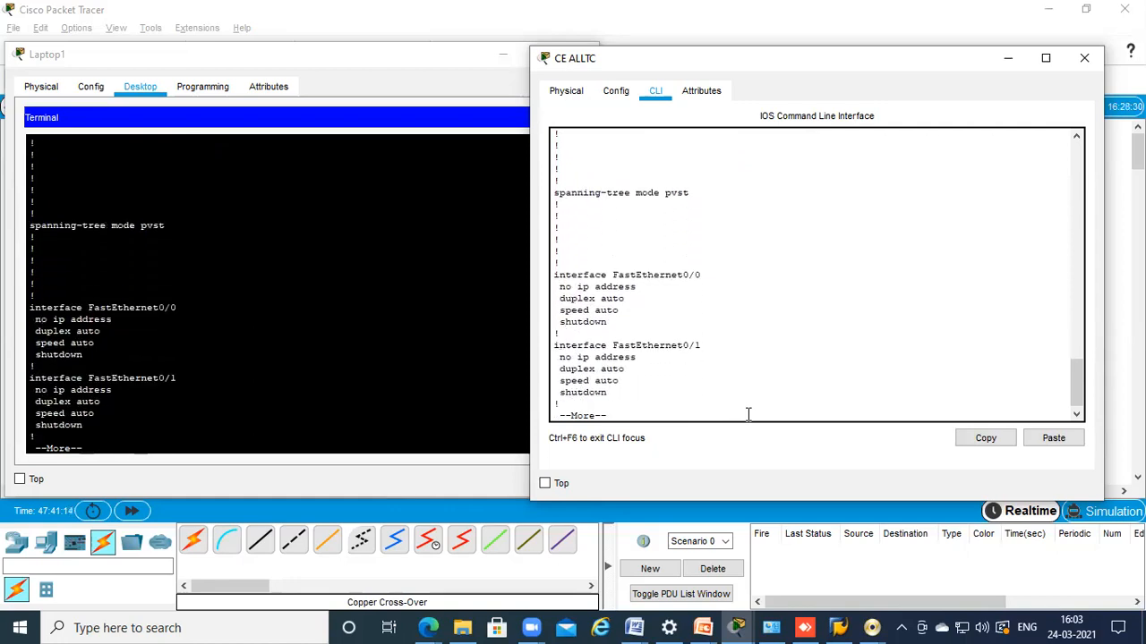
key("Return")
key("Return")
key("Return")
key("Return")
key("Return")
key("Return")
key("Return")
key("Return")
key("Return")
key("Return")
key("Return")
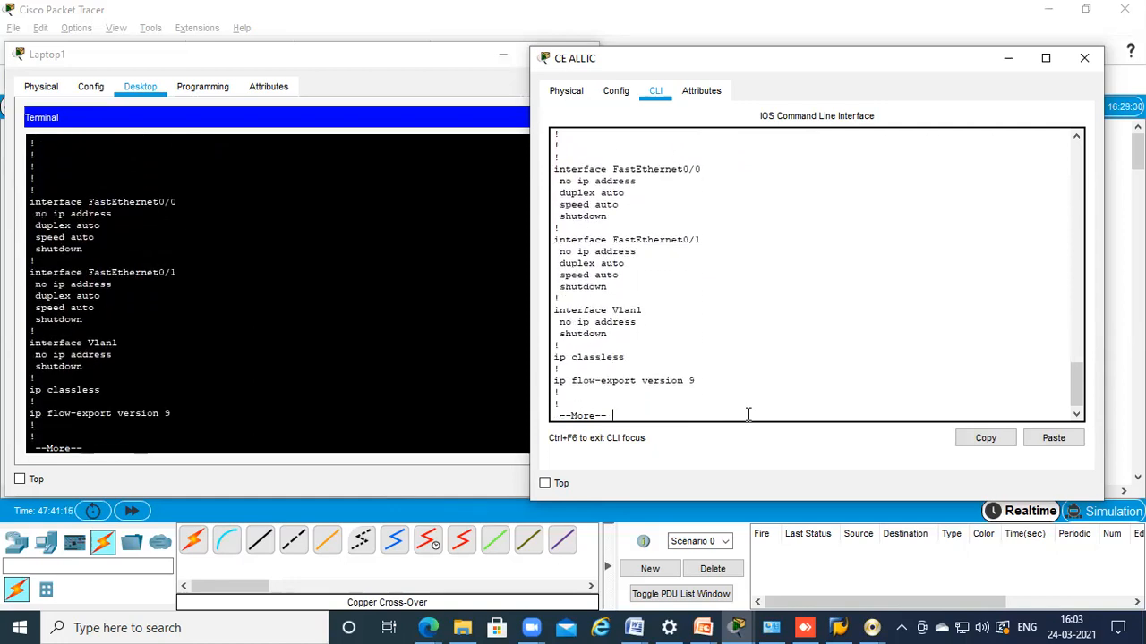
key("Return")
key("Return")
key("Return")
key("Return")
key("Return")
key("Return")
key("Return")
key("Return")
key("Return")
key("Return")
key("Return")
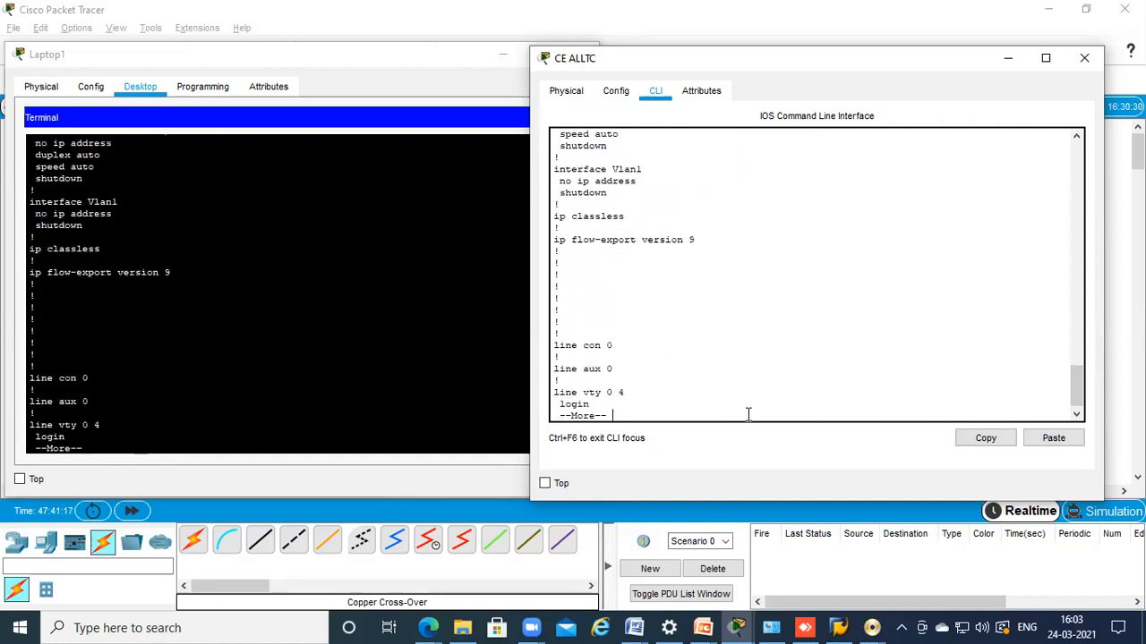
key("Return")
key("Return")
key("Return")
key("Return")
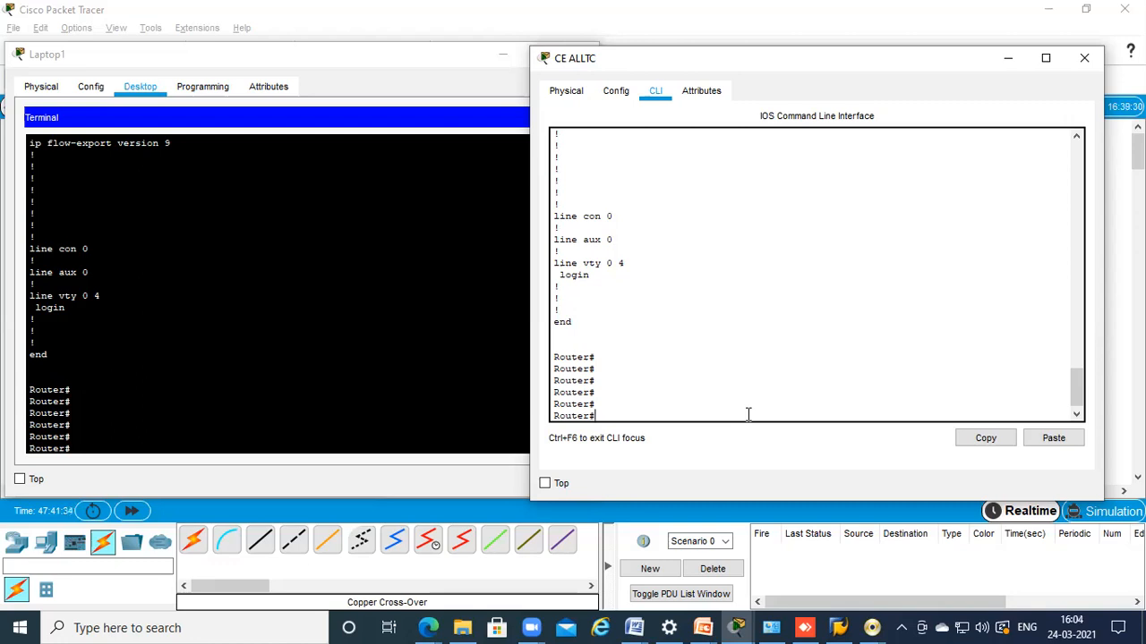
Return to the CE router's command line and expand "conf" and "t" into configure terminal using command completion
left_click(813, 582)
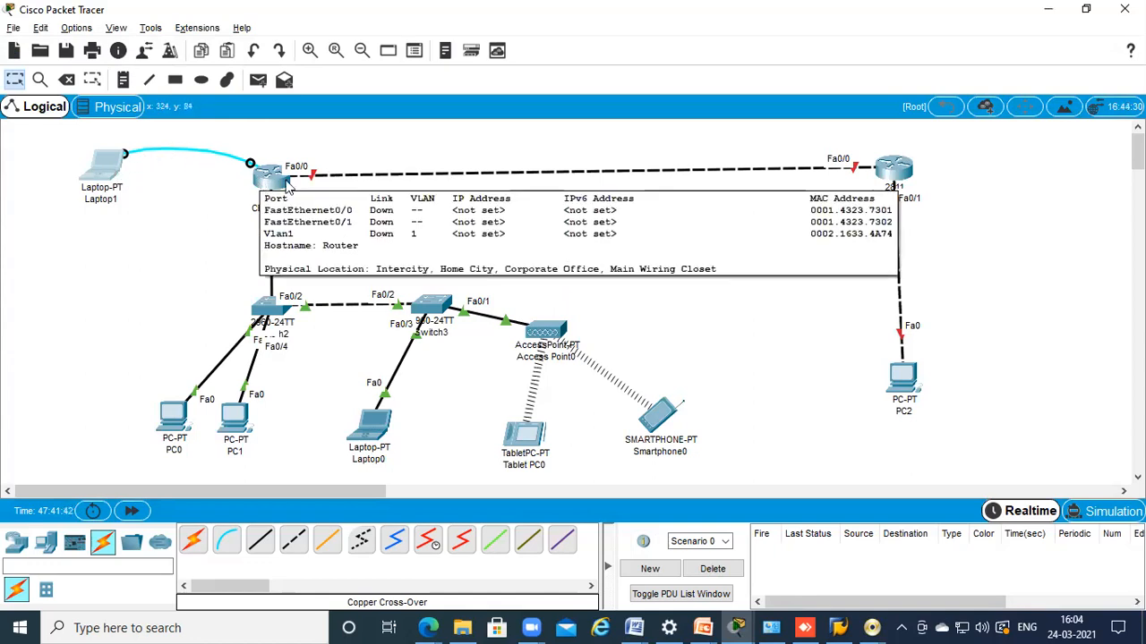
left_click(282, 183)
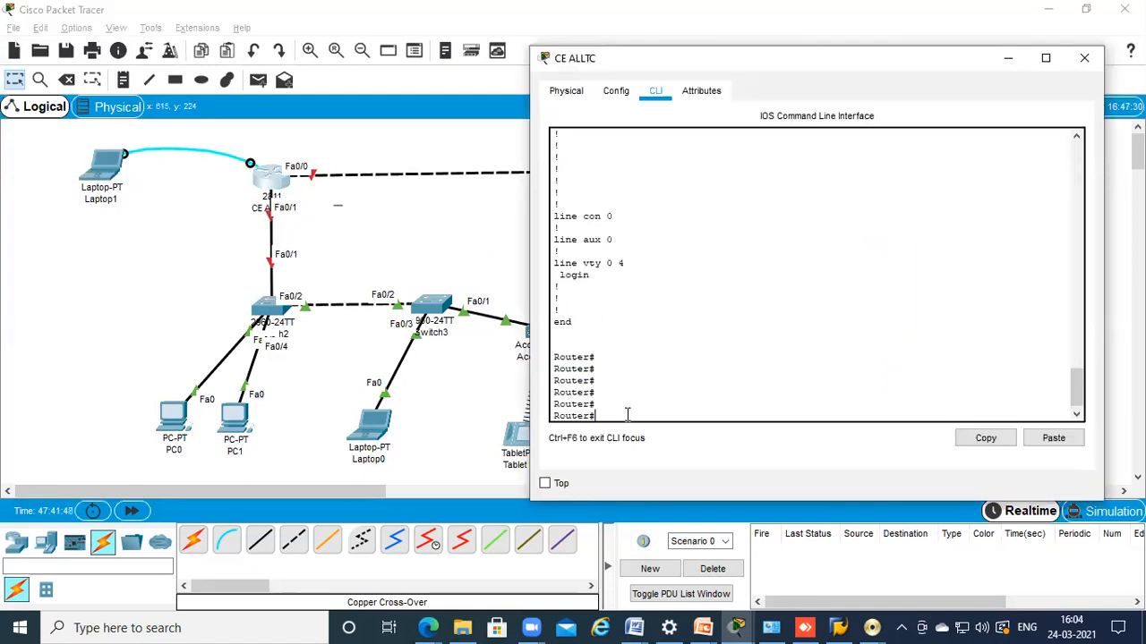
type("cong")
key("BackSpace")
type("f t")
key("BackSpace")
key("BackSpace")
key("Tab")
type("t")
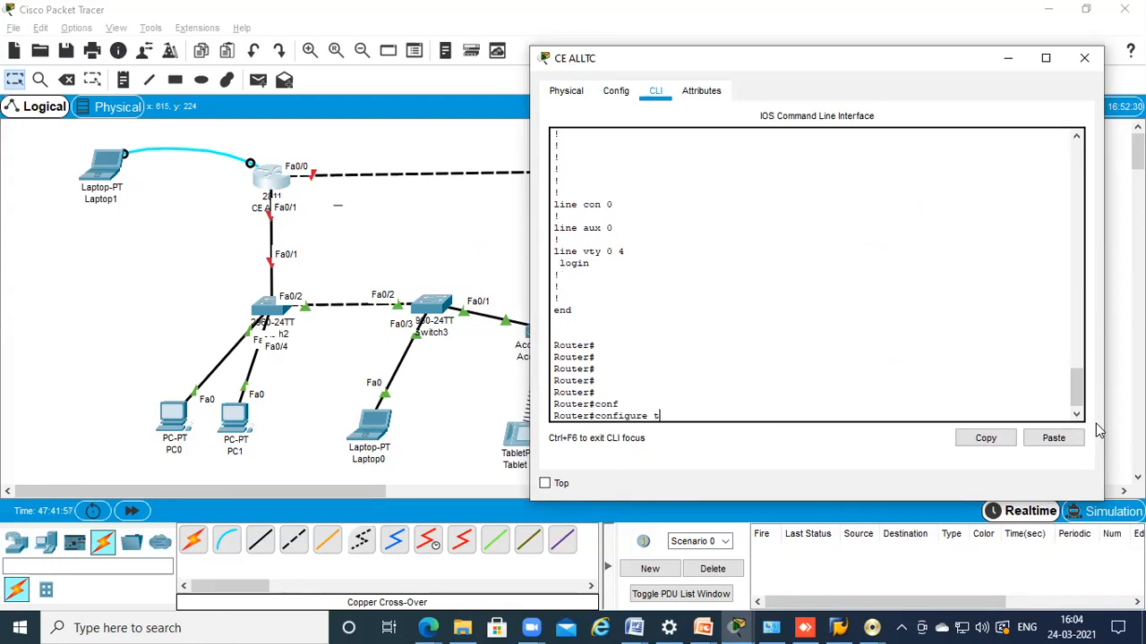
key("Tab")
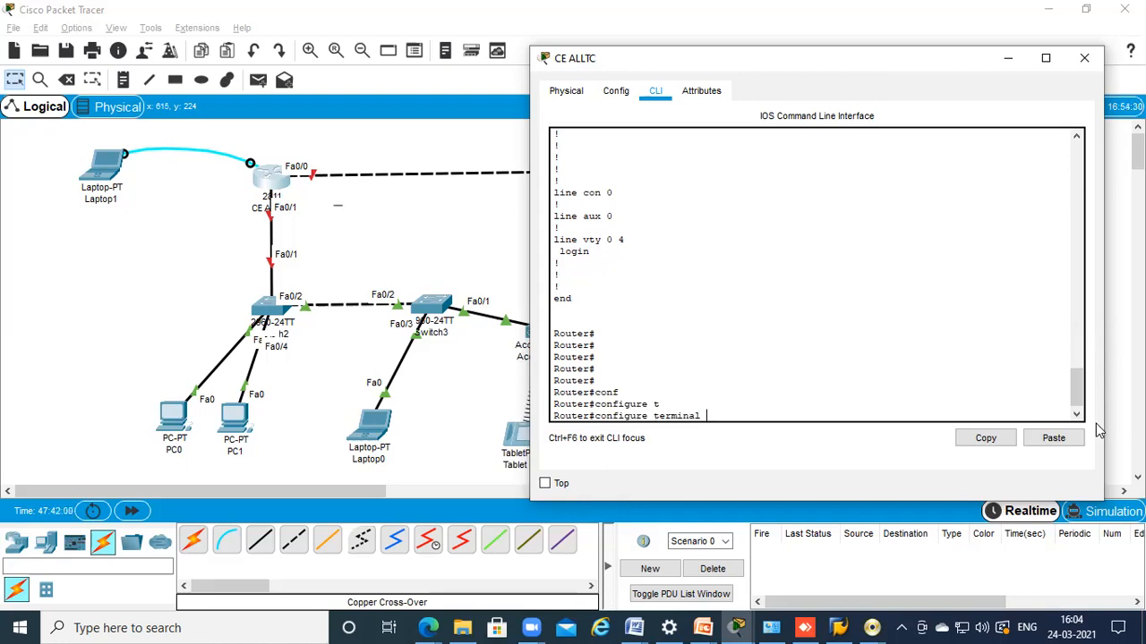
Shorten the command to conf t, enter global configuration mode on the CE router, and highlight the Router(config)# prompt
key("BackSpace")
key("BackSpace")
key("BackSpace")
key("BackSpace")
key("BackSpace")
key("BackSpace")
key("BackSpace")
key("BackSpace")
key("BackSpace")
key("BackSpace")
key("BackSpace")
key("BackSpace")
key("BackSpace")
key("BackSpace")
key("Return")
key("Return")
key("Return")
left_click_drag(555, 414, 648, 415)
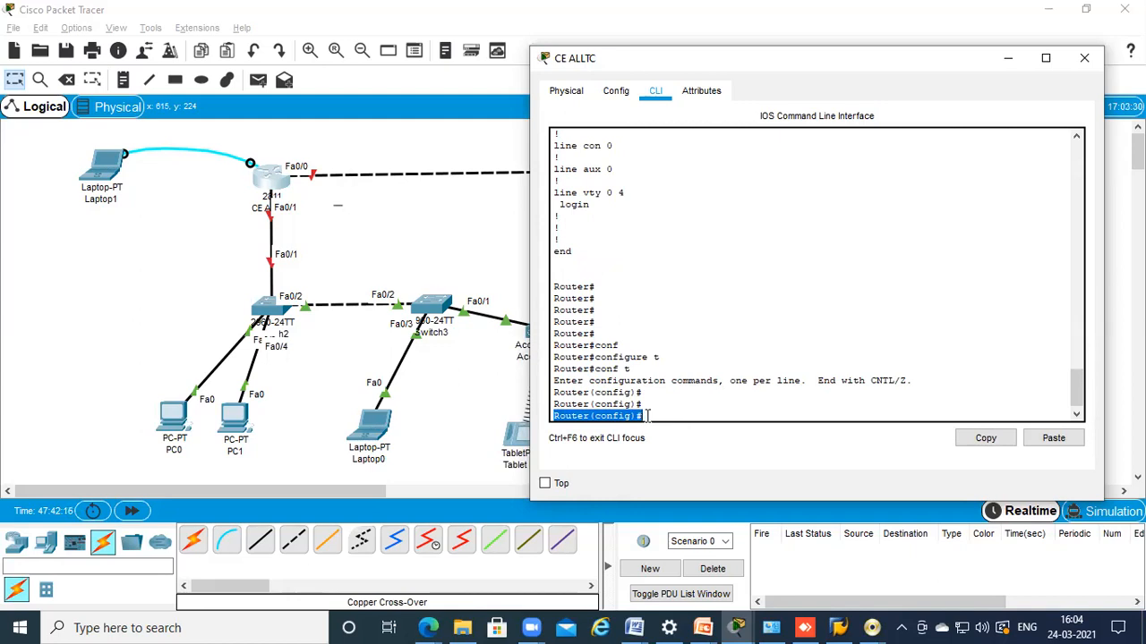
left_click(650, 416)
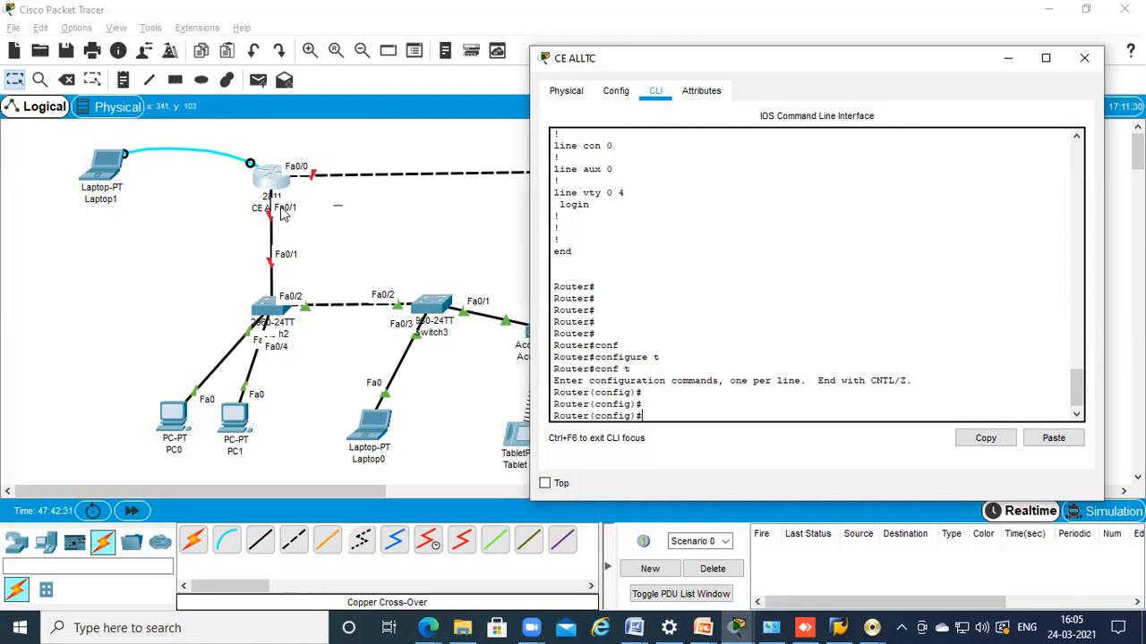
Assign 192.168.1.1 with mask 255.255.255.0 to the CE router's fa0/1 interface and check it in the router's port summary
type("int fa0/1")
key("Return")
key("Return")
key("Return")
key("Return")
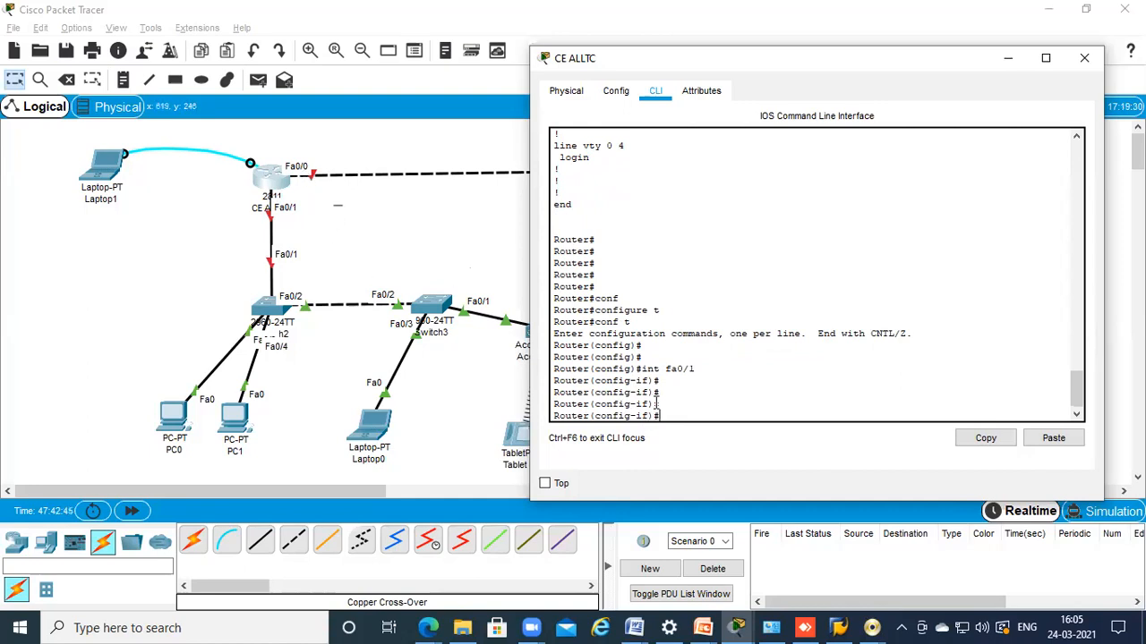
type("ip add 192.168.1.1")
type("255.255.255.0")
key("Return")
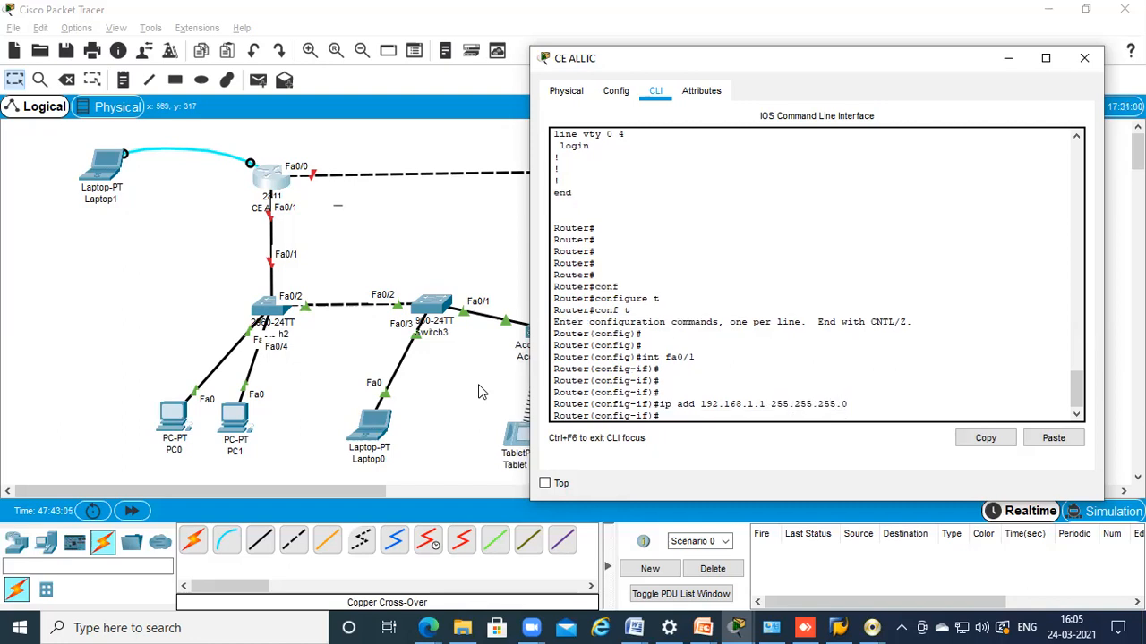
left_click(371, 280)
mouse_move(282, 191)
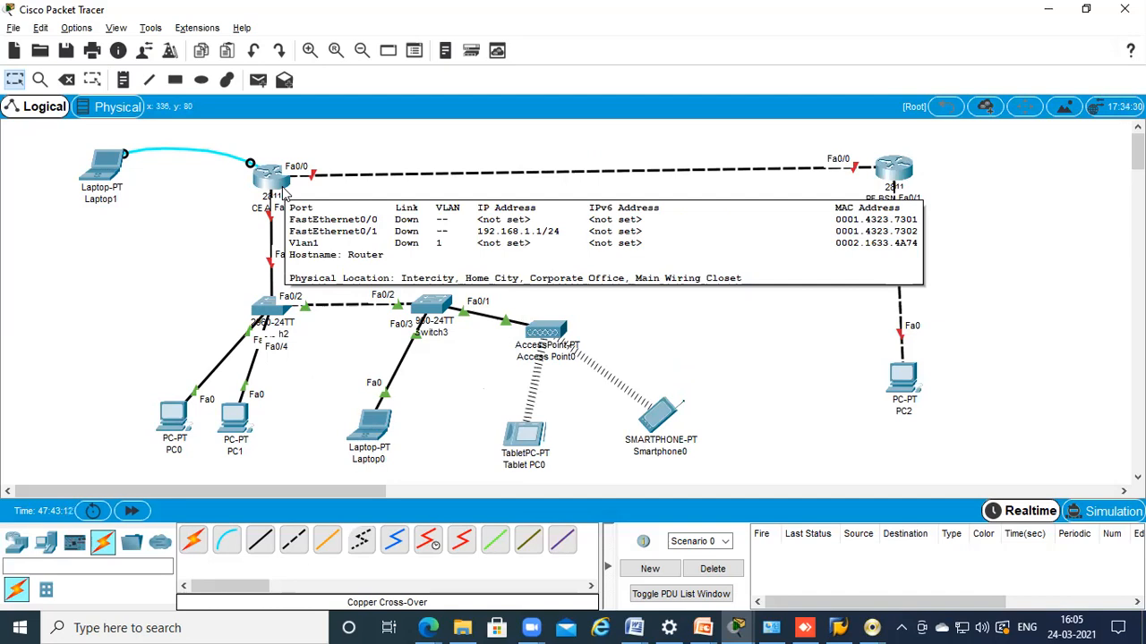
Enable the CE router's fa0/1 interface with no shut, save with do wr, and check the router's port summary
left_click(283, 190)
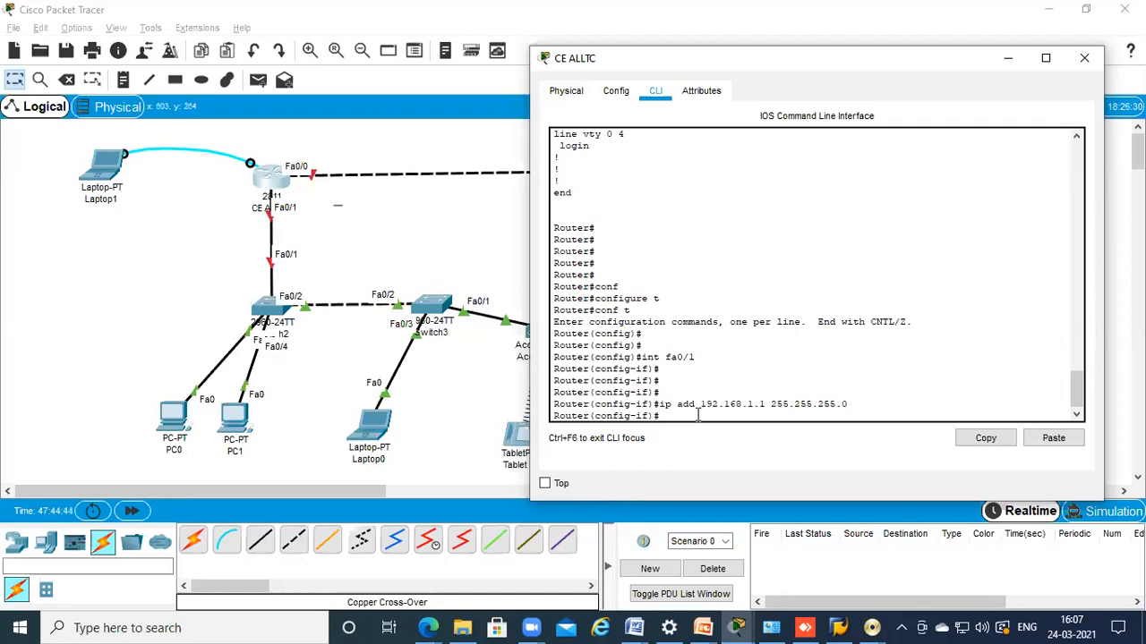
type("no shou")
key("BackSpace")
key("BackSpace")
type("ut")
key("Return")
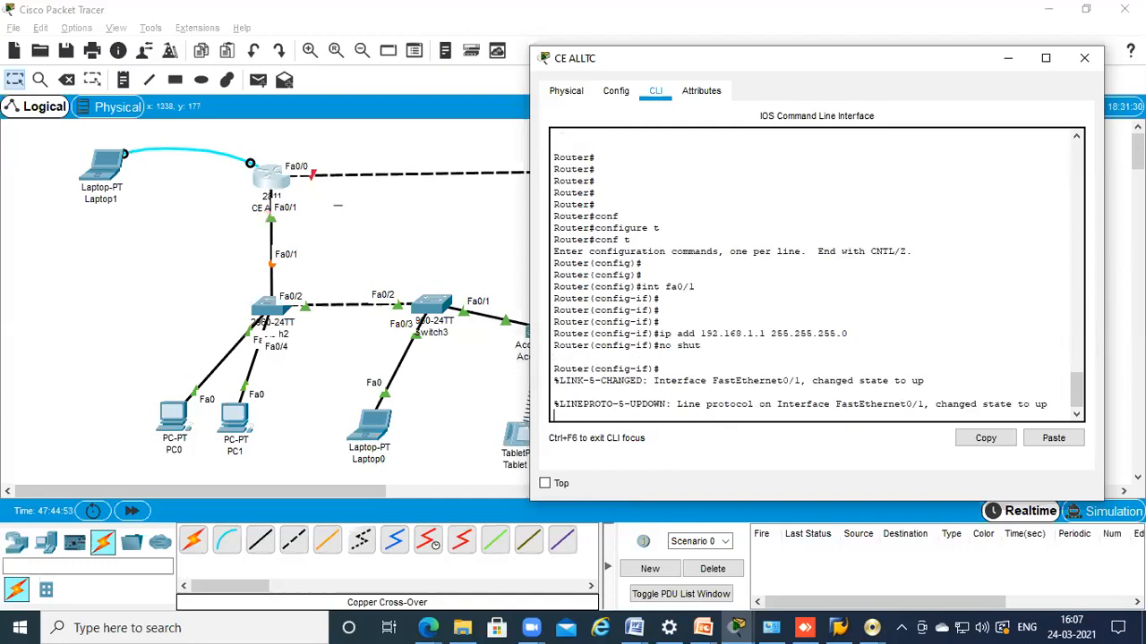
key("Return")
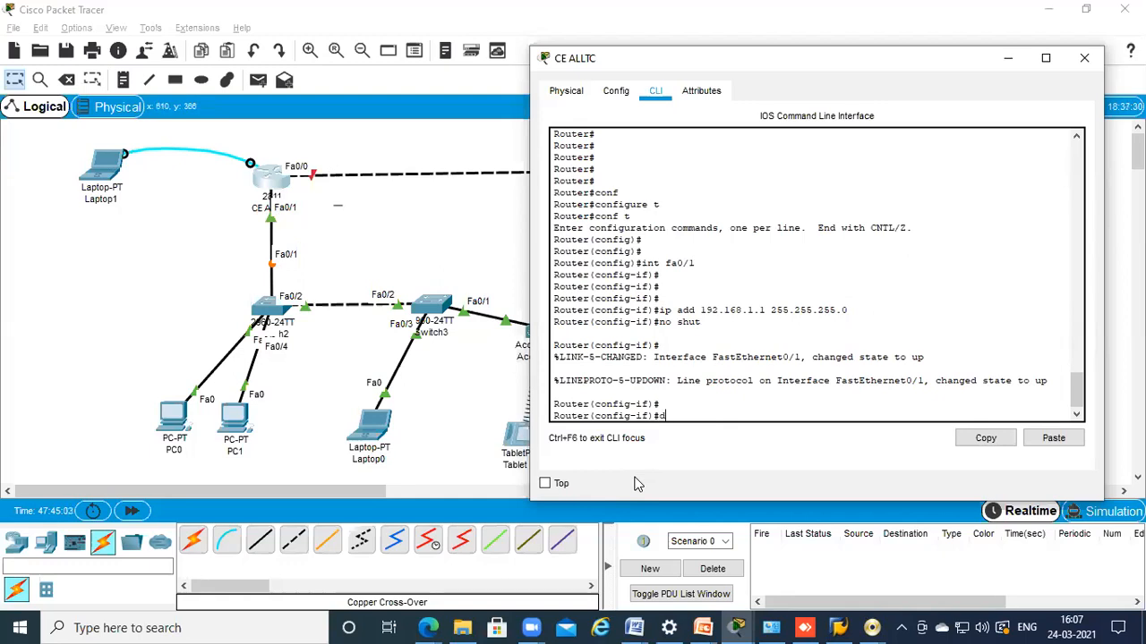
type("do wr")
key("Return")
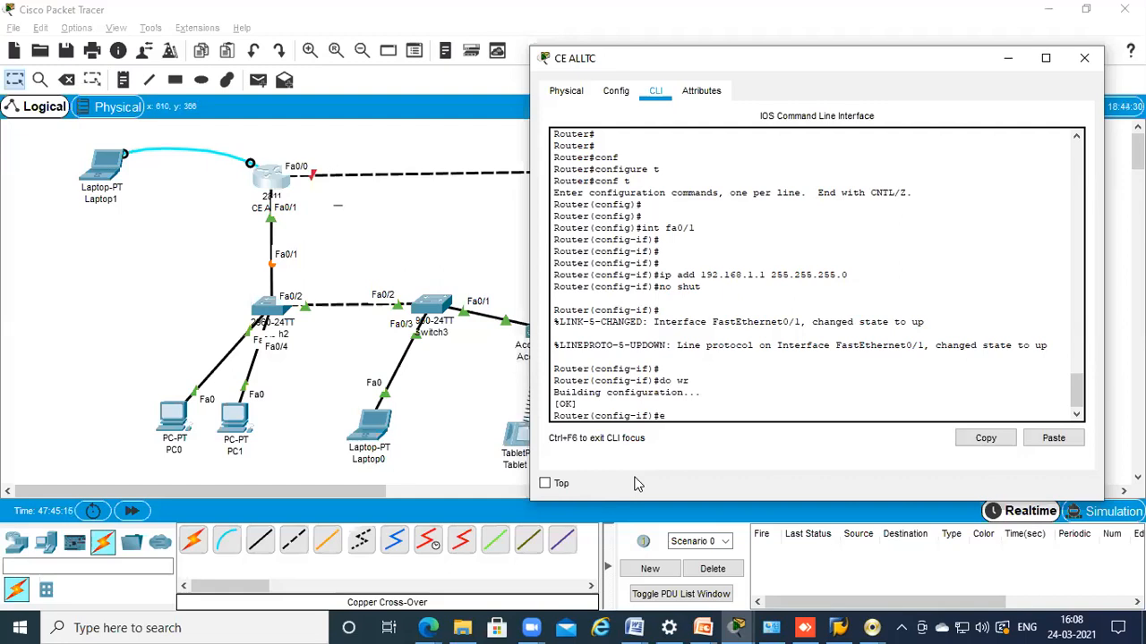
left_click(431, 253)
mouse_move(279, 191)
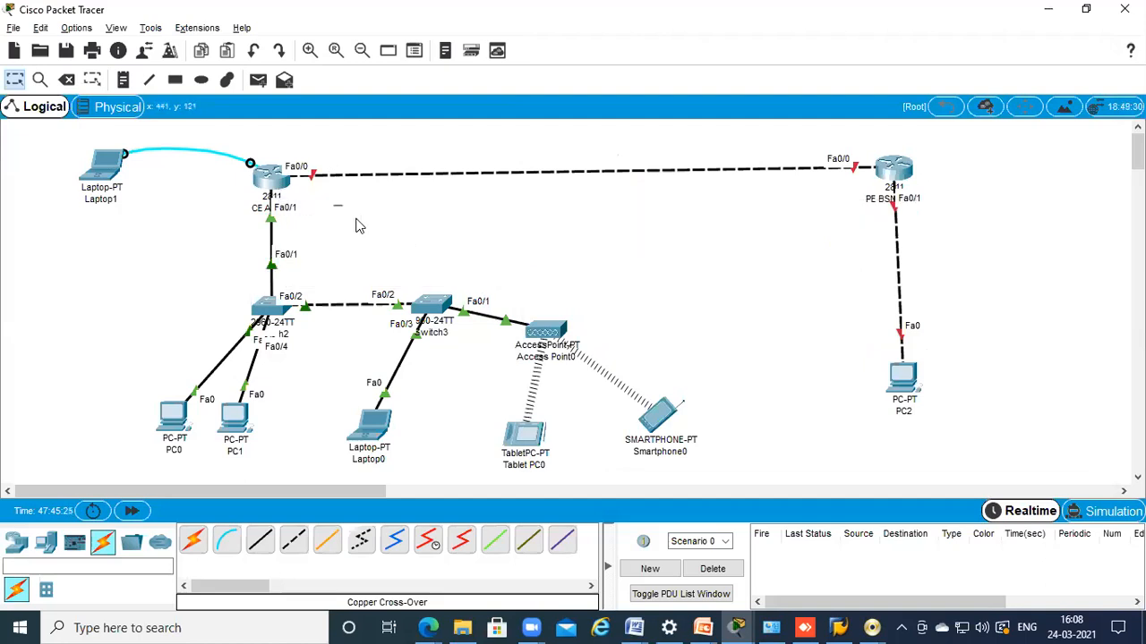
Exit the fa0/1 interface mode, enter int fa0/0 on the CE router, and assign it 192.168.3.1 with mask 255.255.255.0
left_click(283, 183)
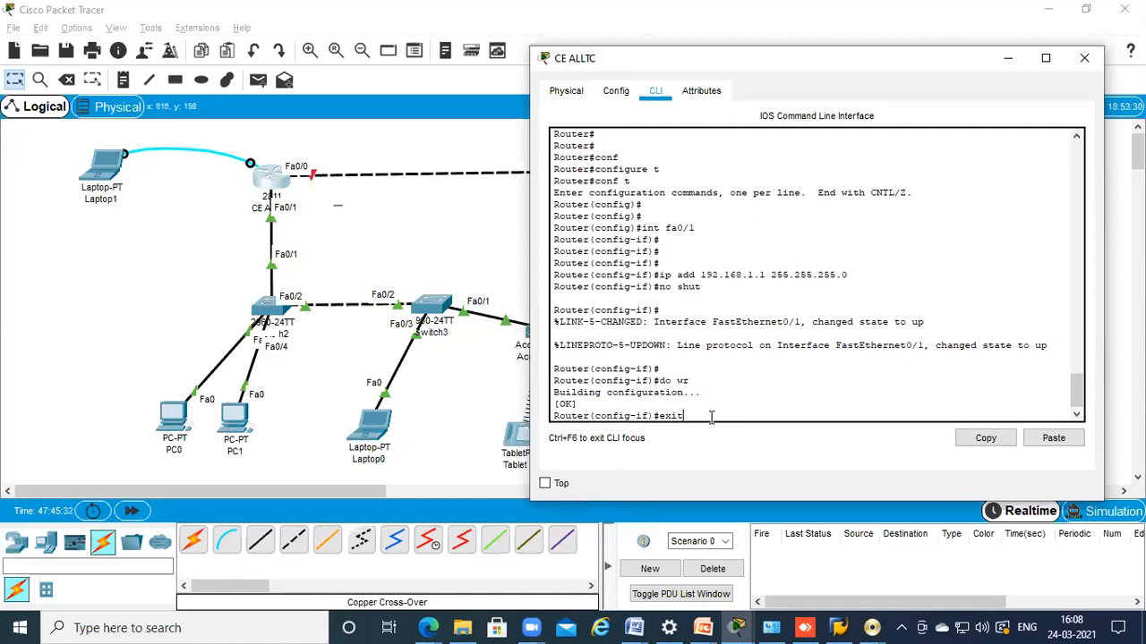
key("Return")
key("Return")
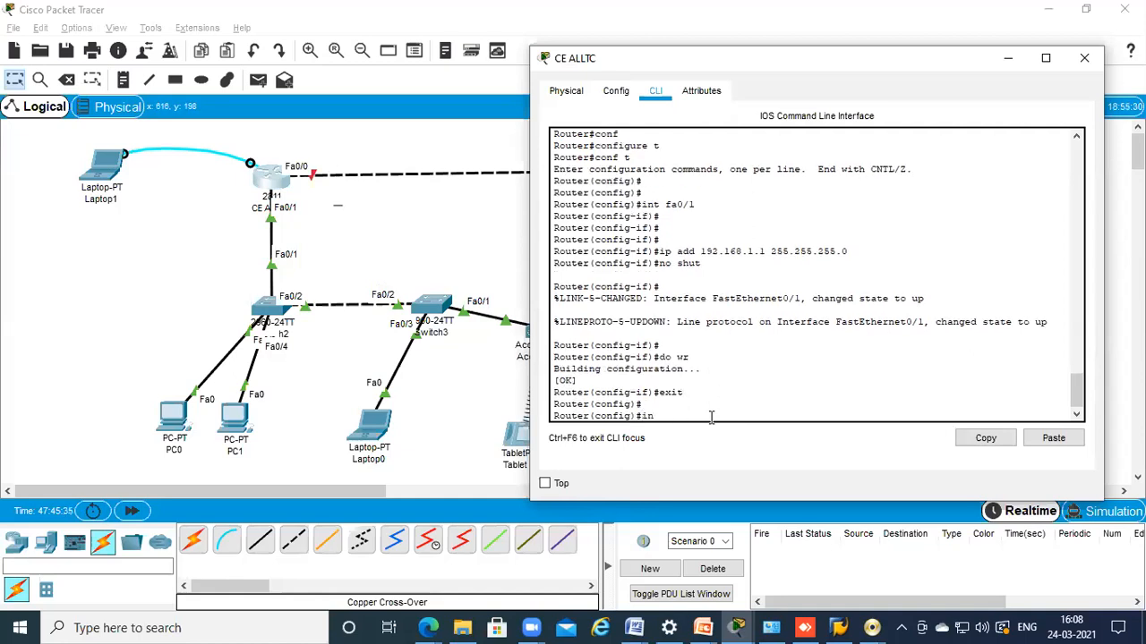
type("int fa0/0")
key("Return")
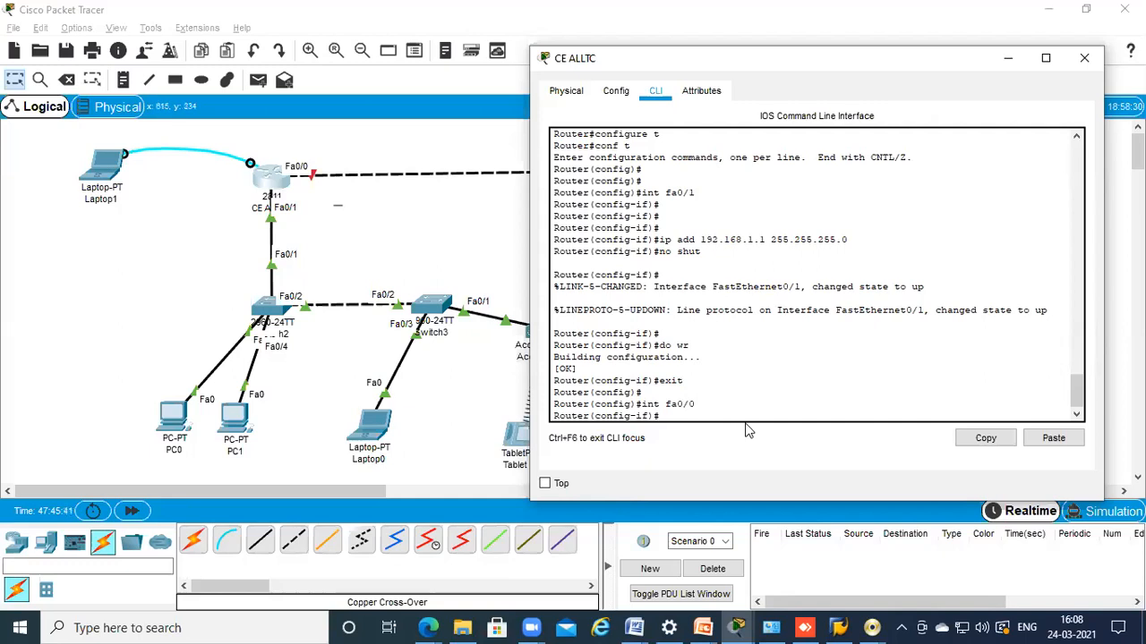
key("BackSpace")
type("ip add 192.168.3.1 255.255.255.0")
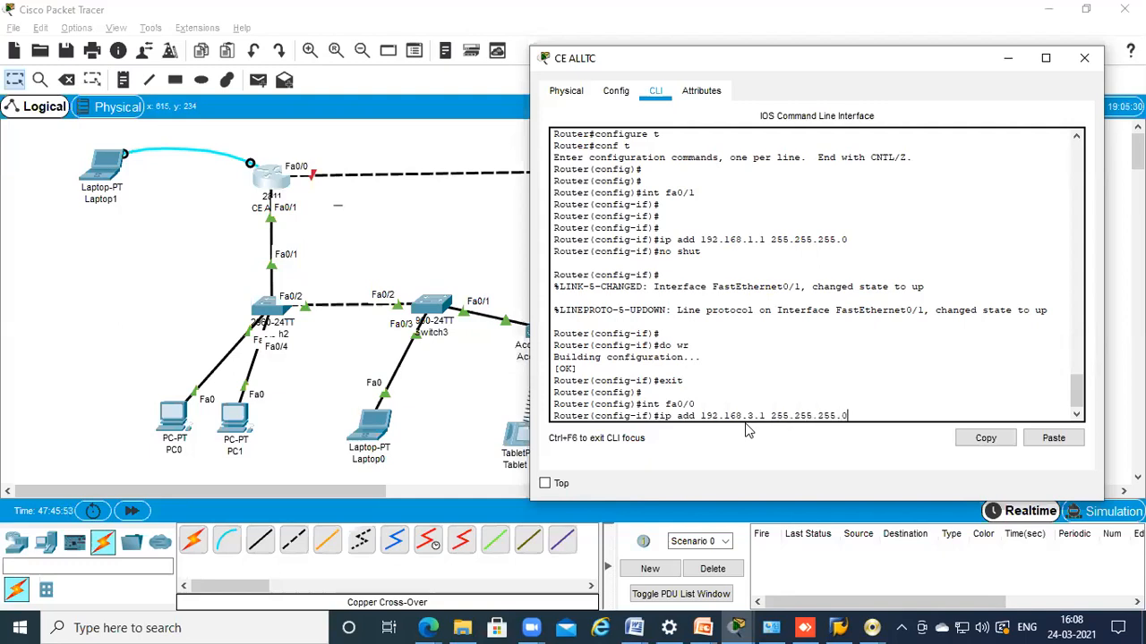
key("Return")
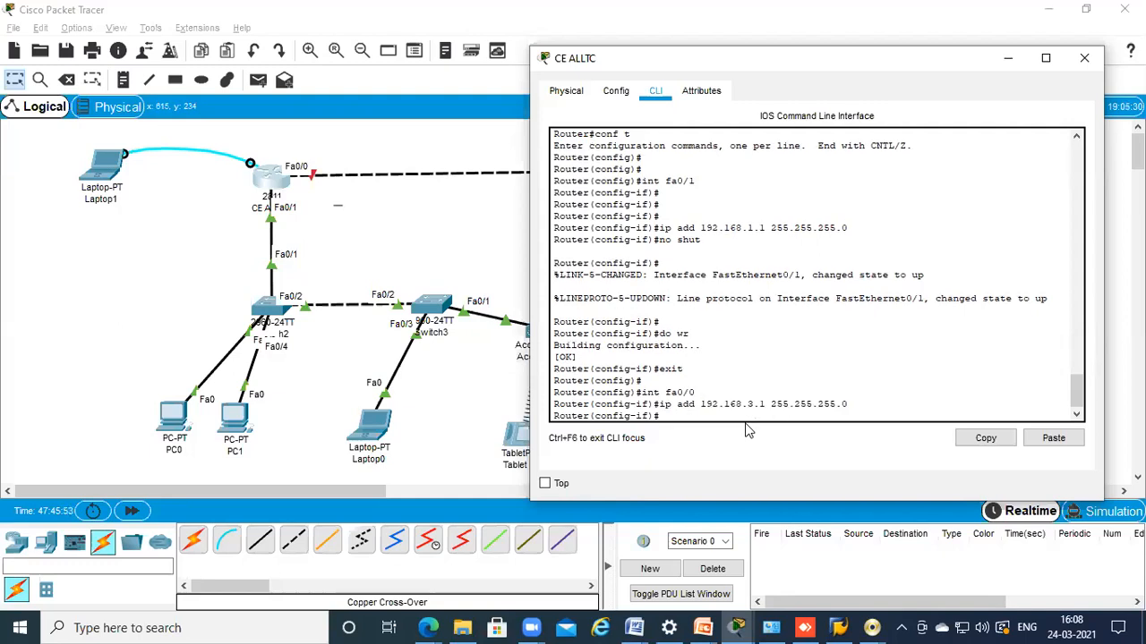
Enable the fa0/0 interface with no shut, save with do wr, and check the CE router's port summary in the workspace
type("no shut")
key("Return")
key("Return")
type("do wr")
key("Return")
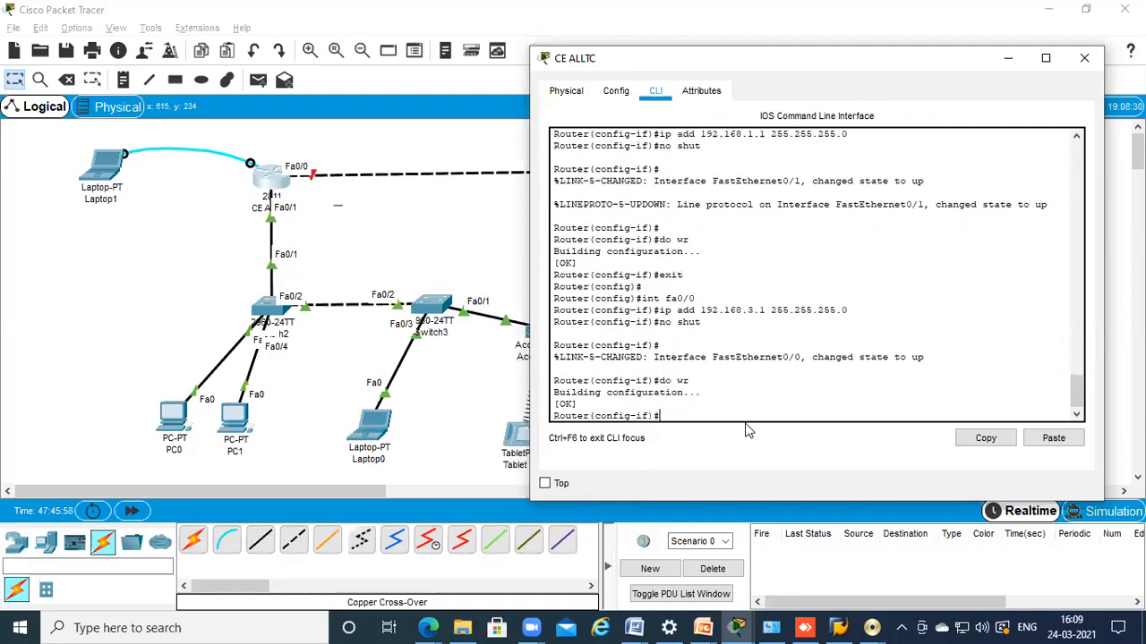
left_click_drag(806, 58, 910, 127)
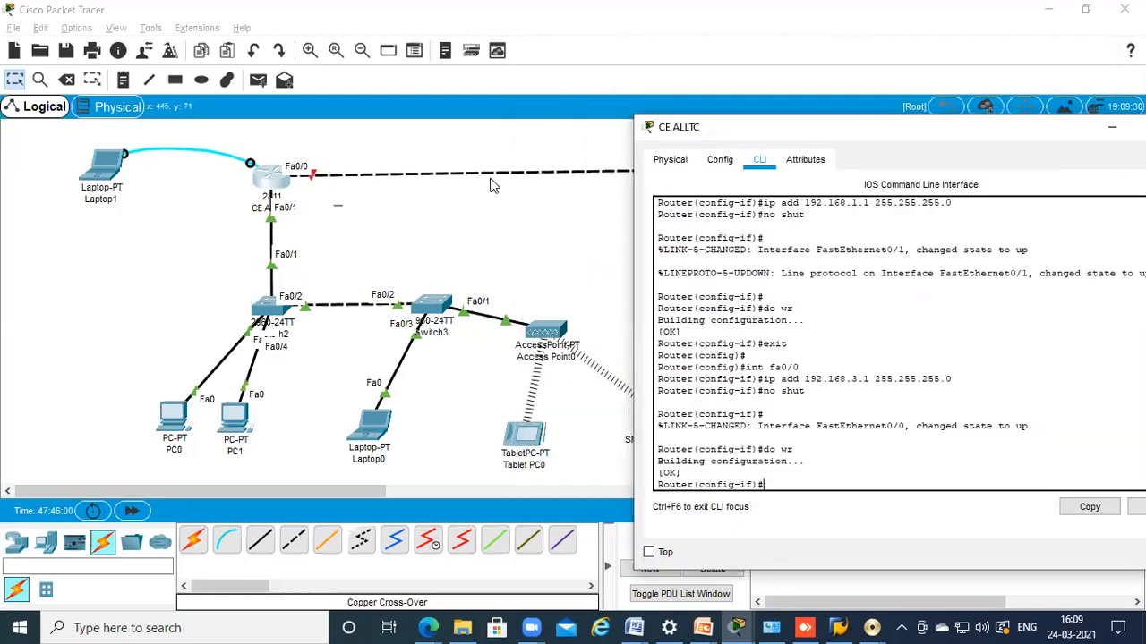
left_click(356, 268)
mouse_move(284, 192)
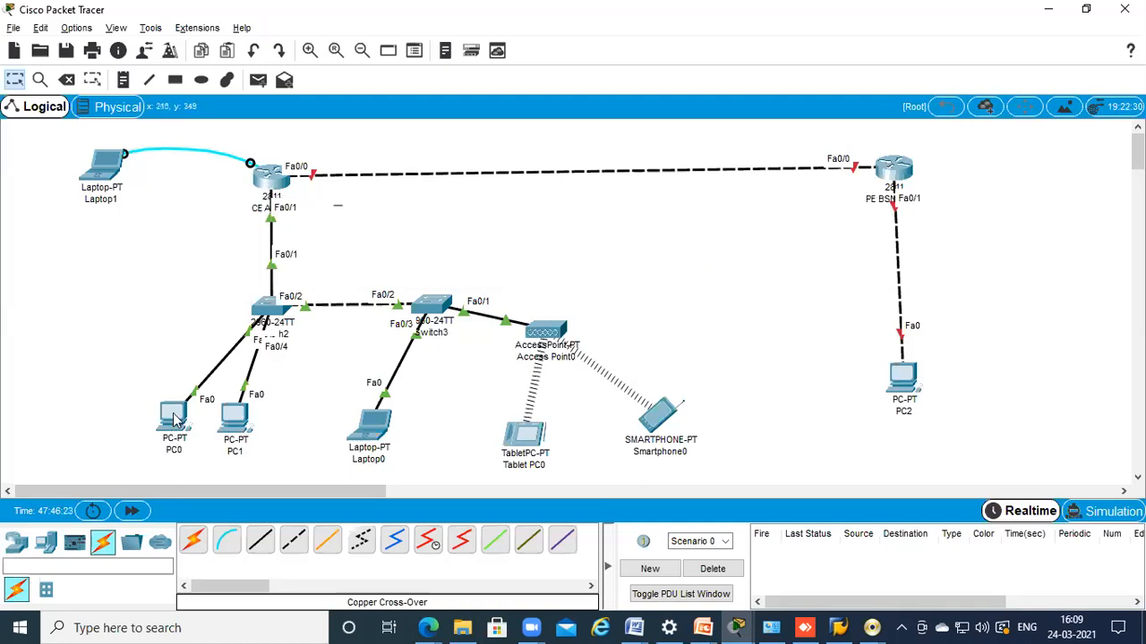
Check PC0's port summary, select all the LAN devices below the CE router to point them out, and clear the selection
mouse_move(166, 423)
left_click_drag(61, 253, 752, 494)
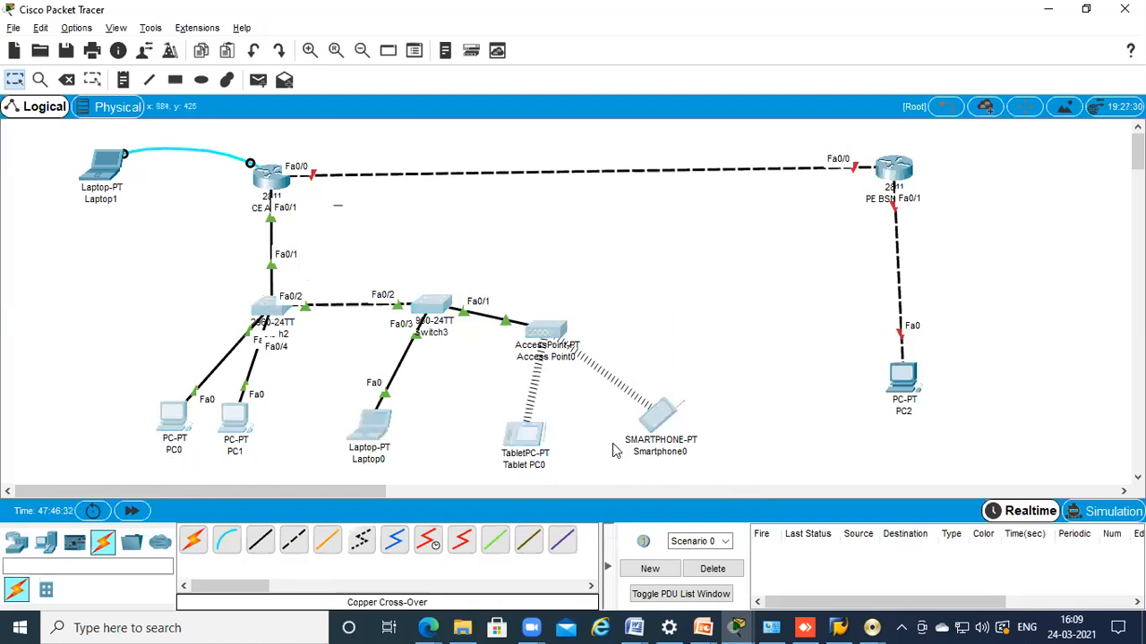
left_click(361, 243)
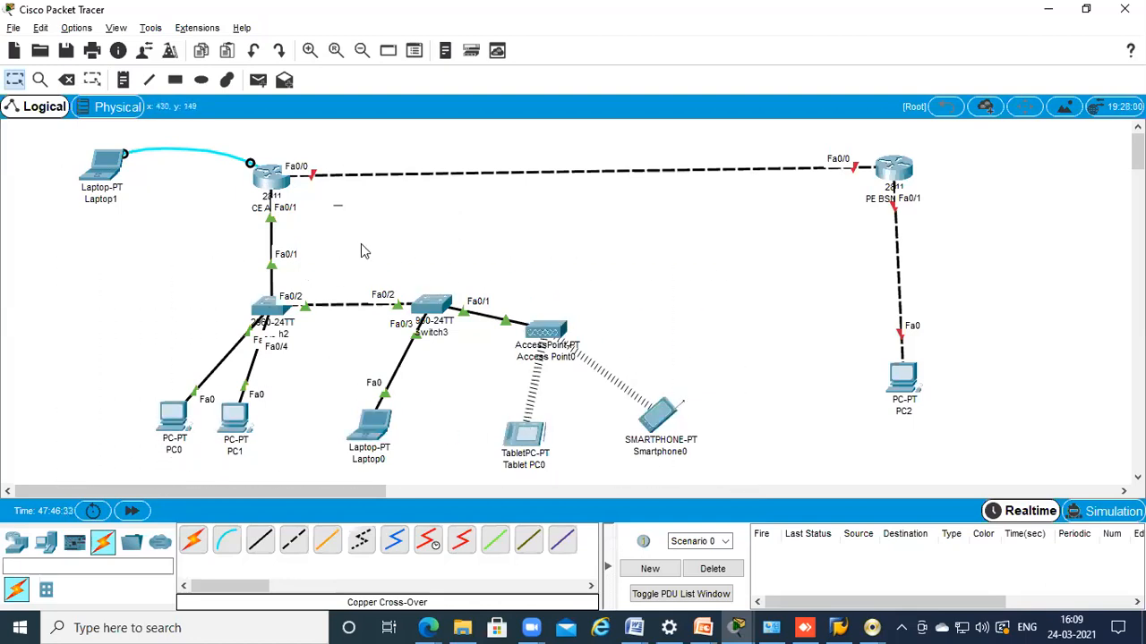
Open PC0's IP configuration and try to give it the static IPv4 address 192.168.1.1
left_click(168, 421)
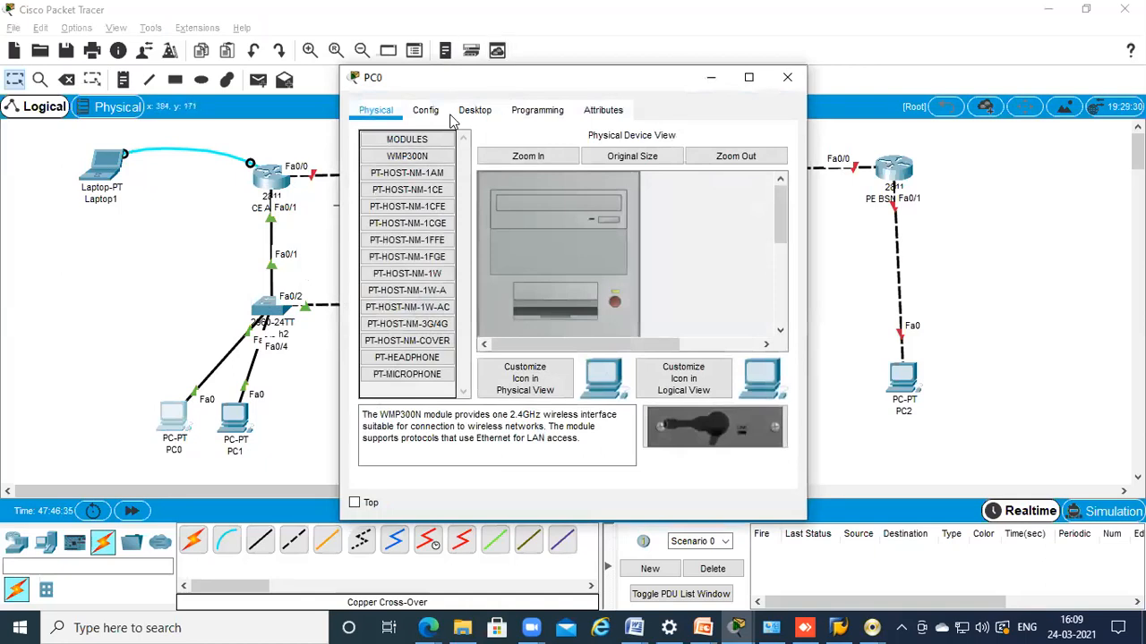
left_click_drag(452, 78, 717, 112)
left_click(740, 142)
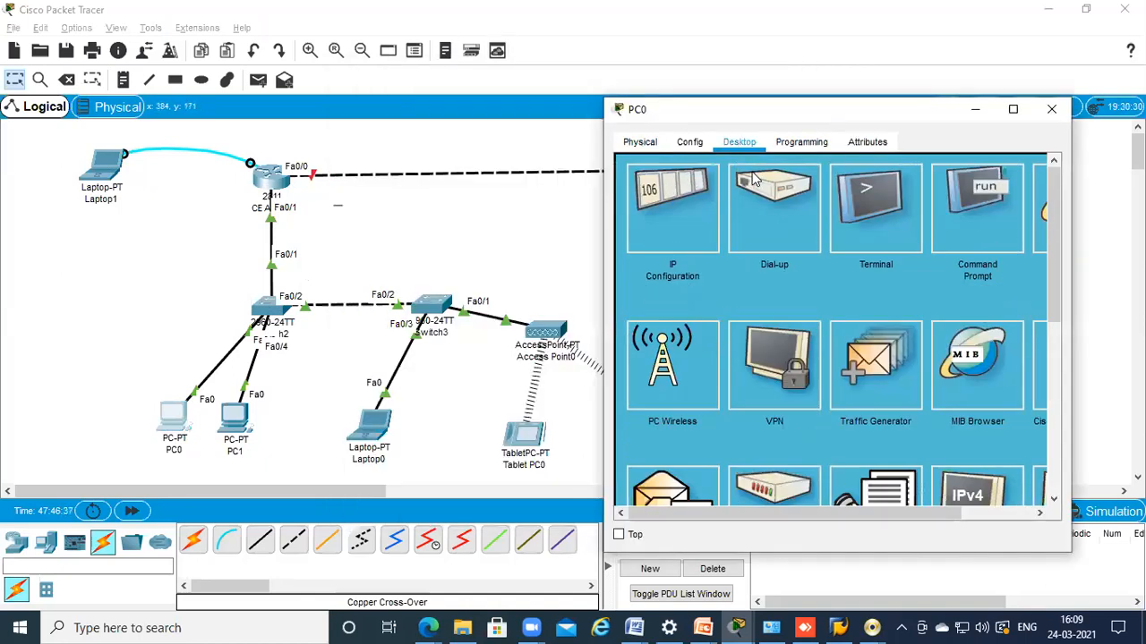
left_click(696, 198)
left_click(785, 260)
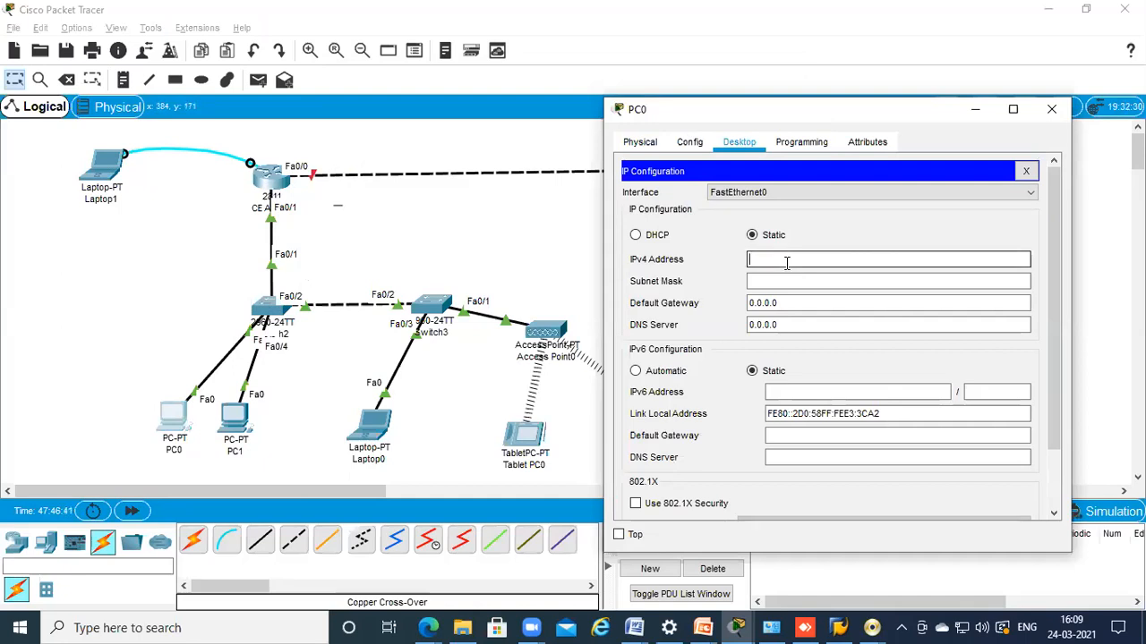
type("192.168.1.1")
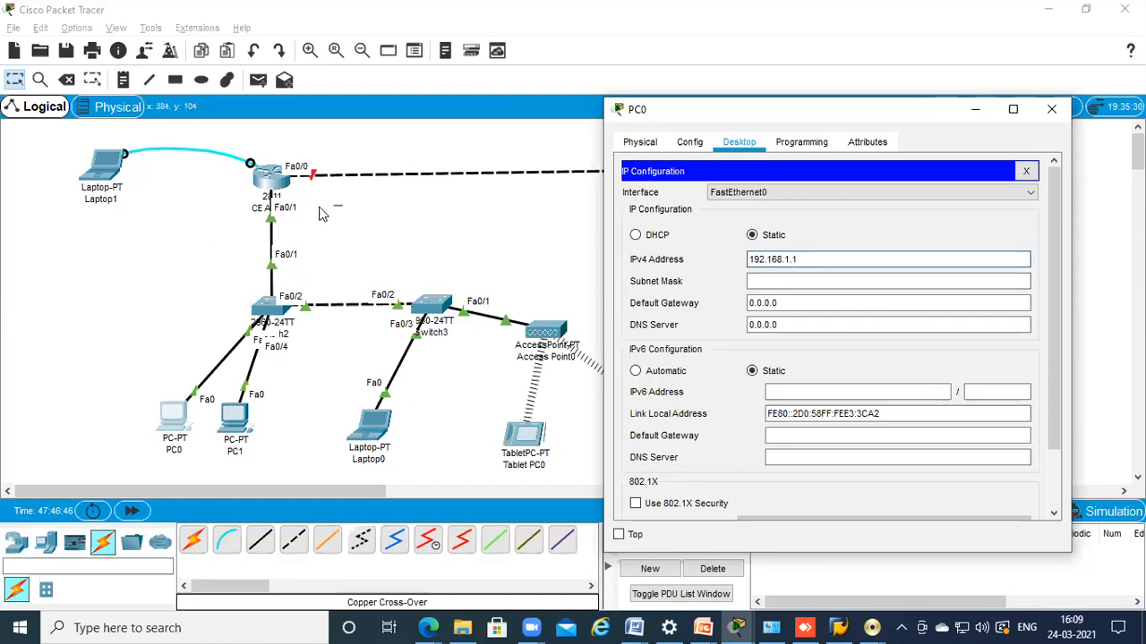
left_click(746, 283)
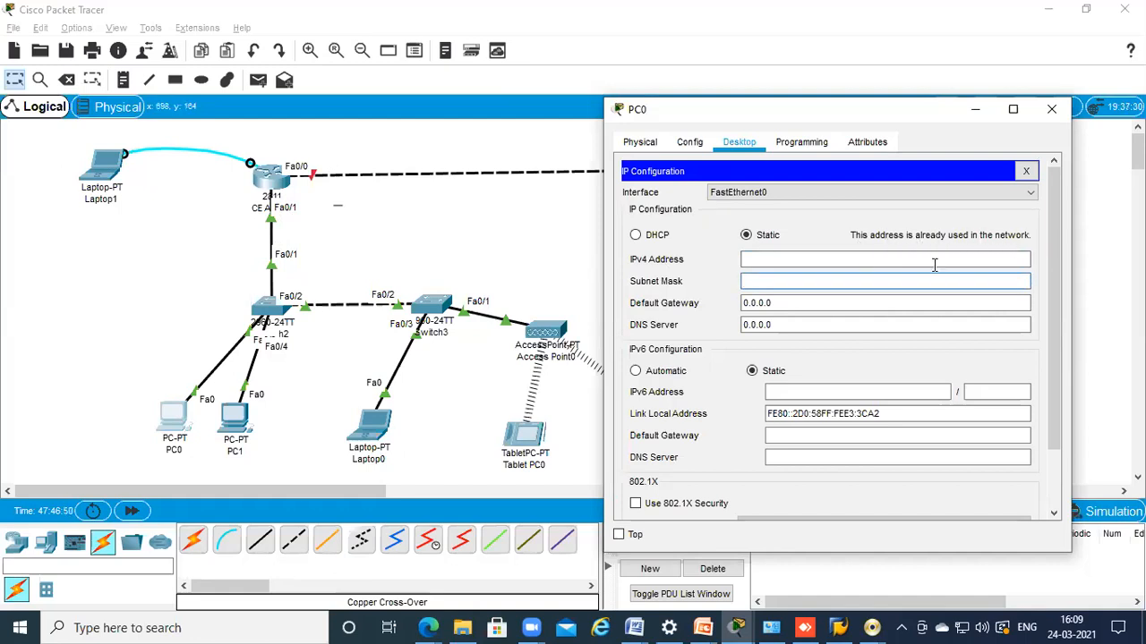
Set PC0's static IPv4 address to 192.168.1.2 with subnet mask 255.255.255.0 and start entering its default gateway
left_click(765, 258)
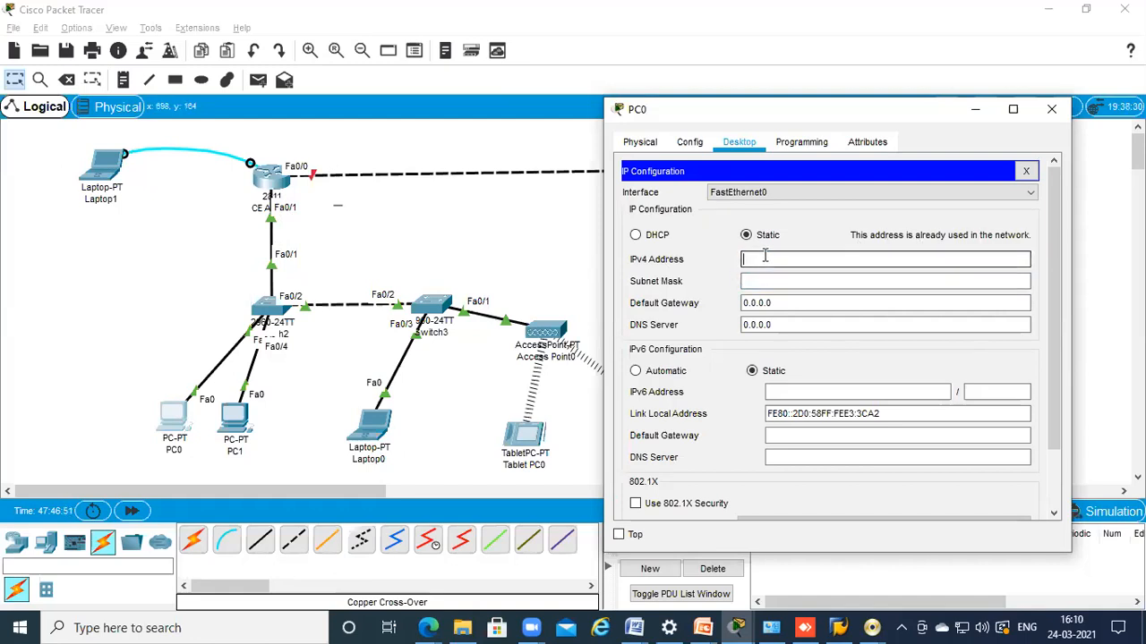
type("192.168.1.2")
key("Tab")
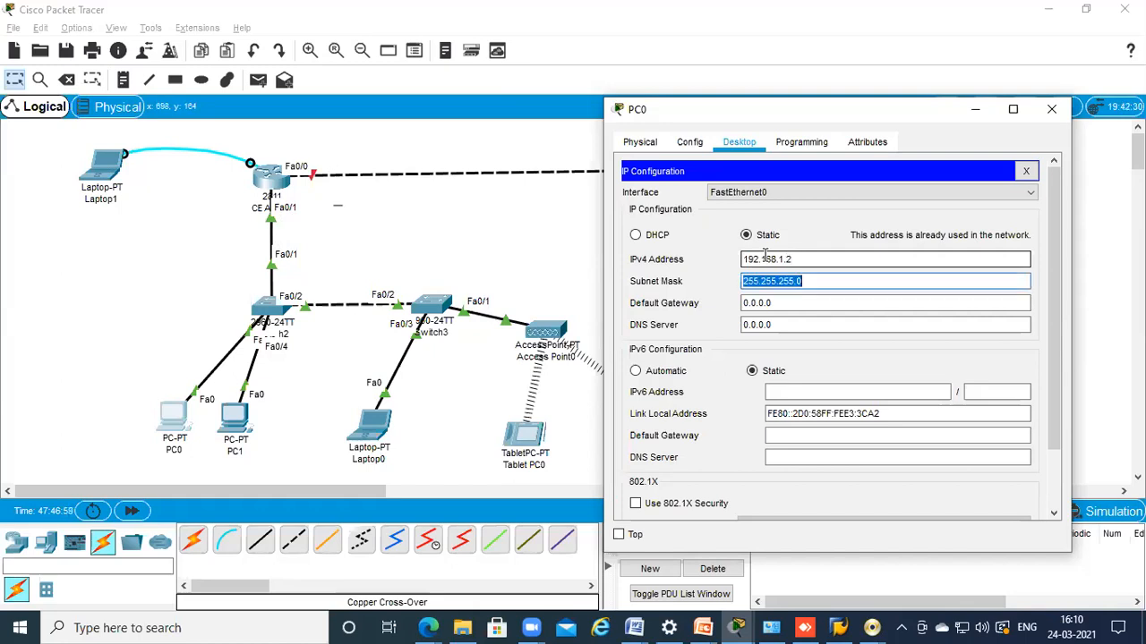
key("Tab")
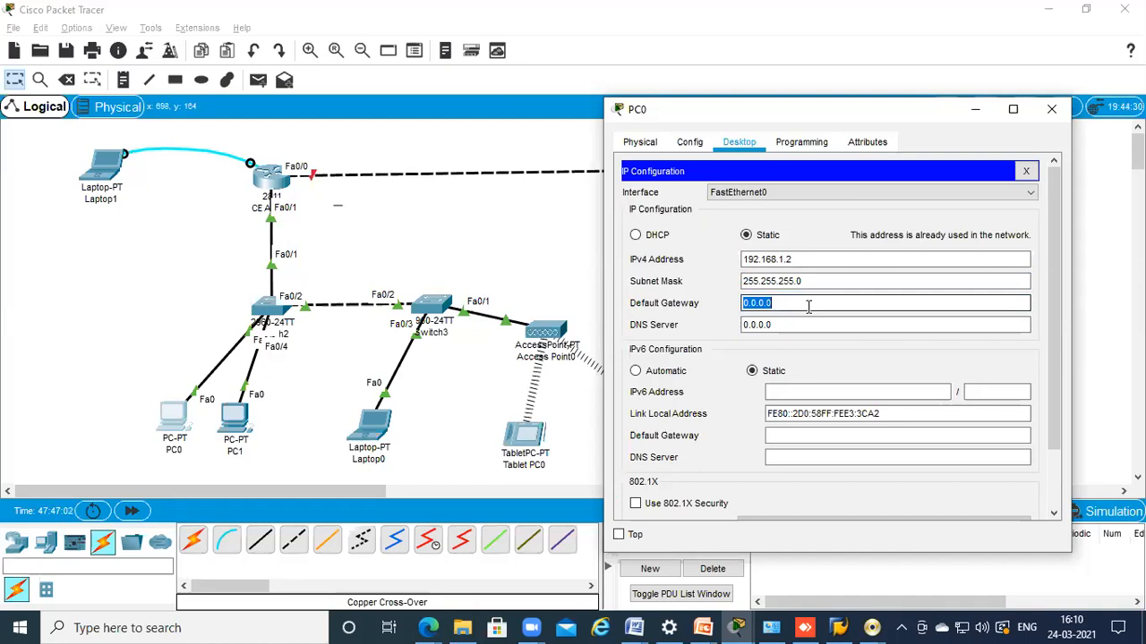
type("192.168.")
Return to the topology, select all the devices below the CE router to point them out, and clear the selection
left_click(473, 243)
left_click(631, 325)
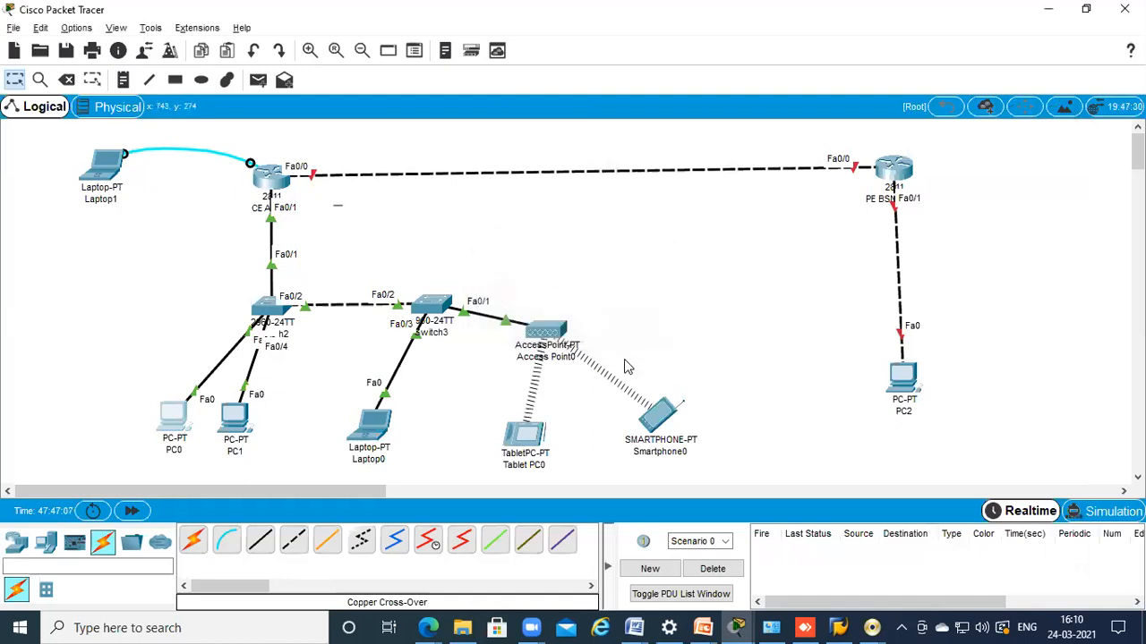
left_click_drag(746, 315, 4, 460)
left_click_drag(76, 285, 895, 483)
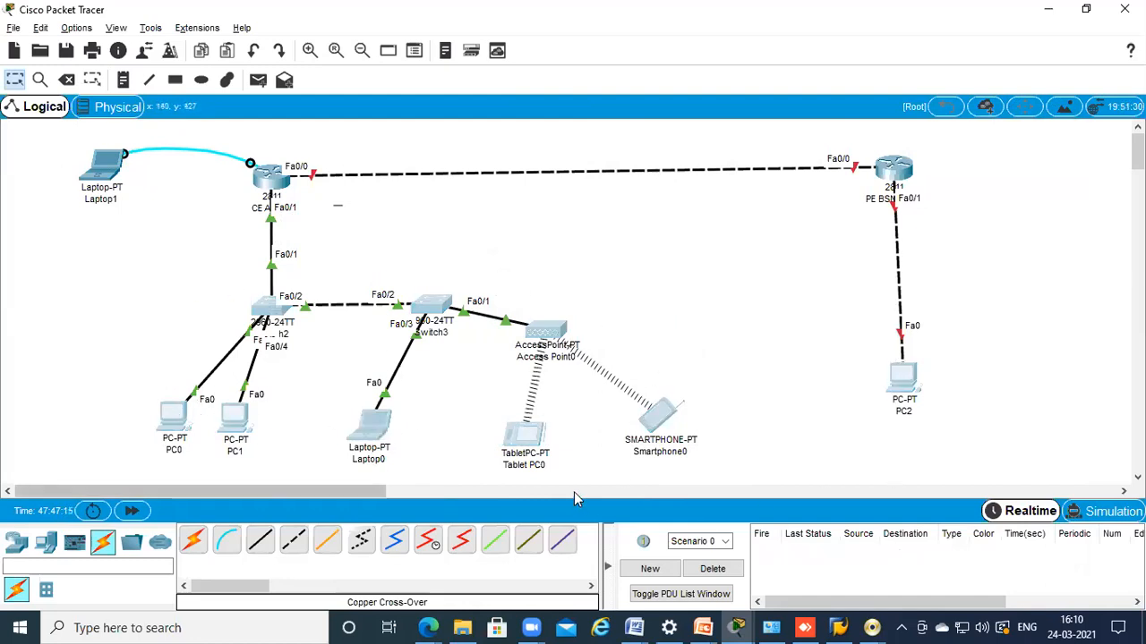
left_click(721, 430)
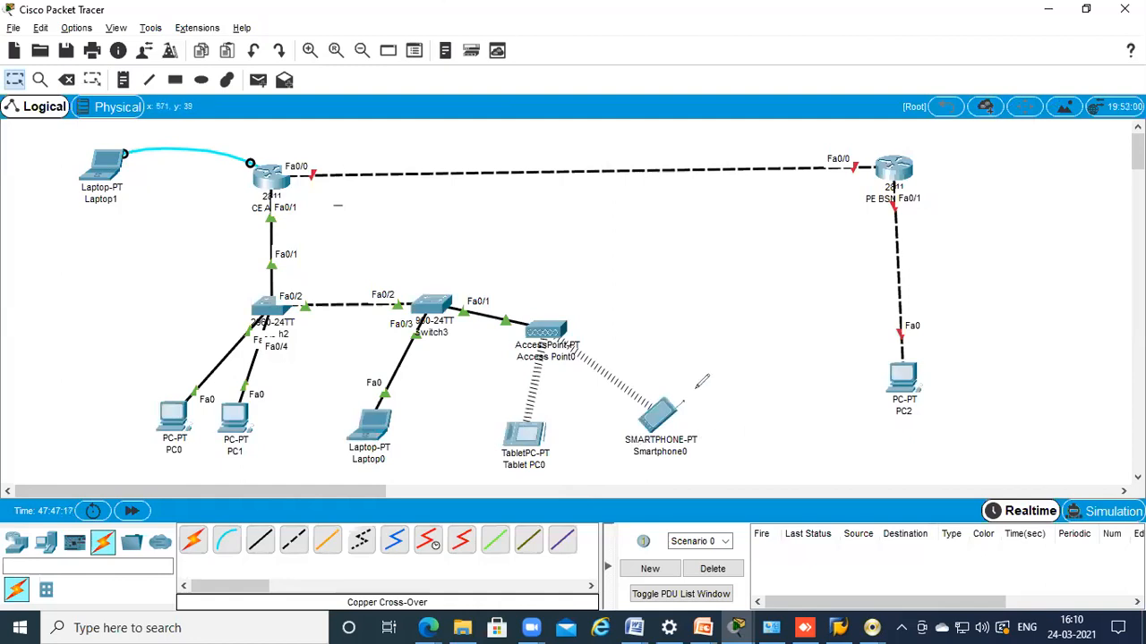
Circle Smartphone0 and Tablet PC0 with the annotation pen and draw an arrow from the tablet past the CE router towards the PE router
left_click_drag(694, 376, 691, 372)
mouse_move(553, 404)
left_mouse_down()
mouse_move(517, 474)
mouse_move(537, 391)
left_mouse_up()
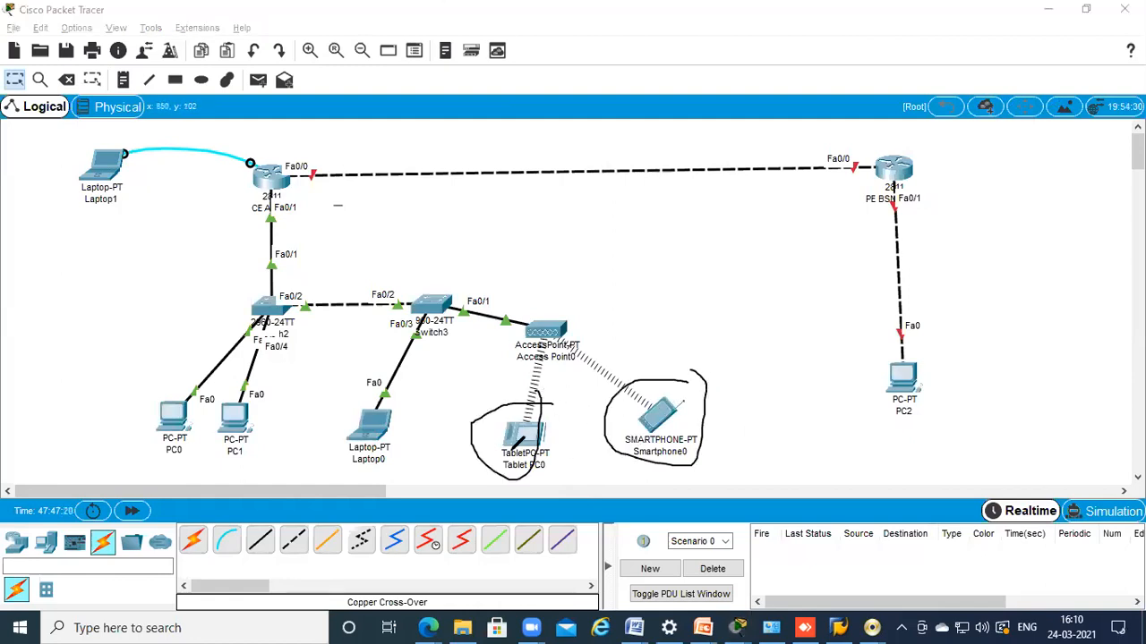
mouse_move(514, 444)
left_mouse_down()
mouse_move(360, 384)
mouse_move(309, 239)
mouse_move(422, 224)
mouse_move(760, 235)
mouse_move(785, 277)
left_mouse_up()
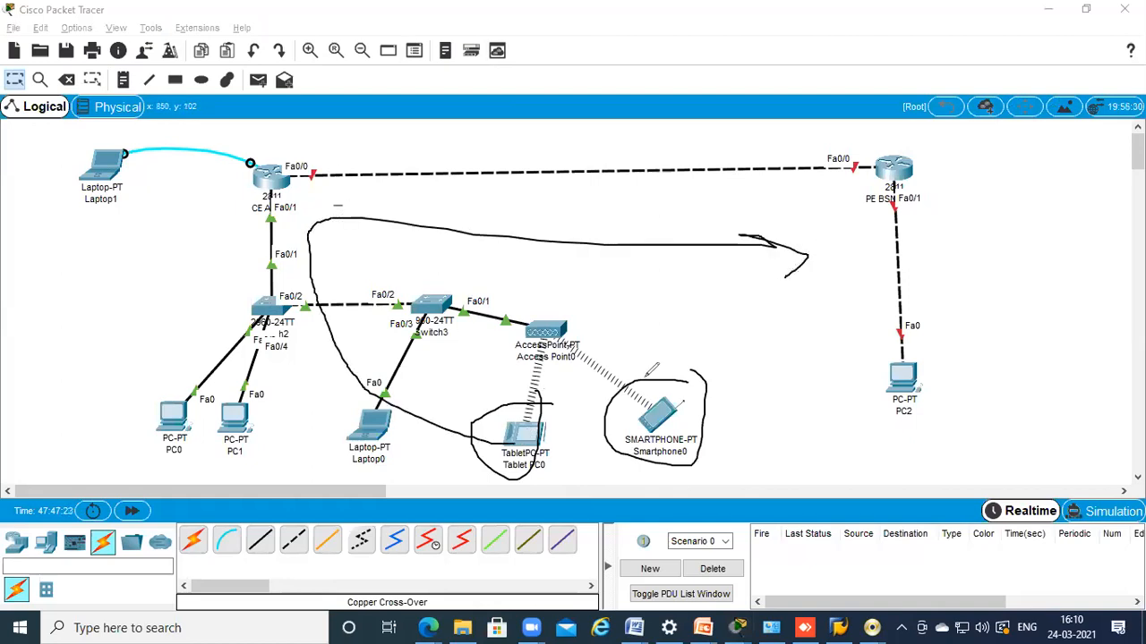
Circle the CE router's Fa0/1 interface with the pen and handwrite a gateway note with an arrow pointing to it
mouse_move(280, 183)
left_mouse_down()
mouse_move(271, 225)
mouse_move(290, 185)
mouse_move(259, 211)
mouse_move(286, 183)
mouse_move(268, 229)
mouse_move(285, 183)
left_mouse_up()
left_click_drag(161, 226, 242, 208)
mouse_move(199, 195)
left_mouse_down()
mouse_move(240, 206)
mouse_move(224, 234)
left_mouse_up()
mouse_move(114, 240)
left_mouse_down()
mouse_move(179, 215)
mouse_move(215, 216)
left_mouse_up()
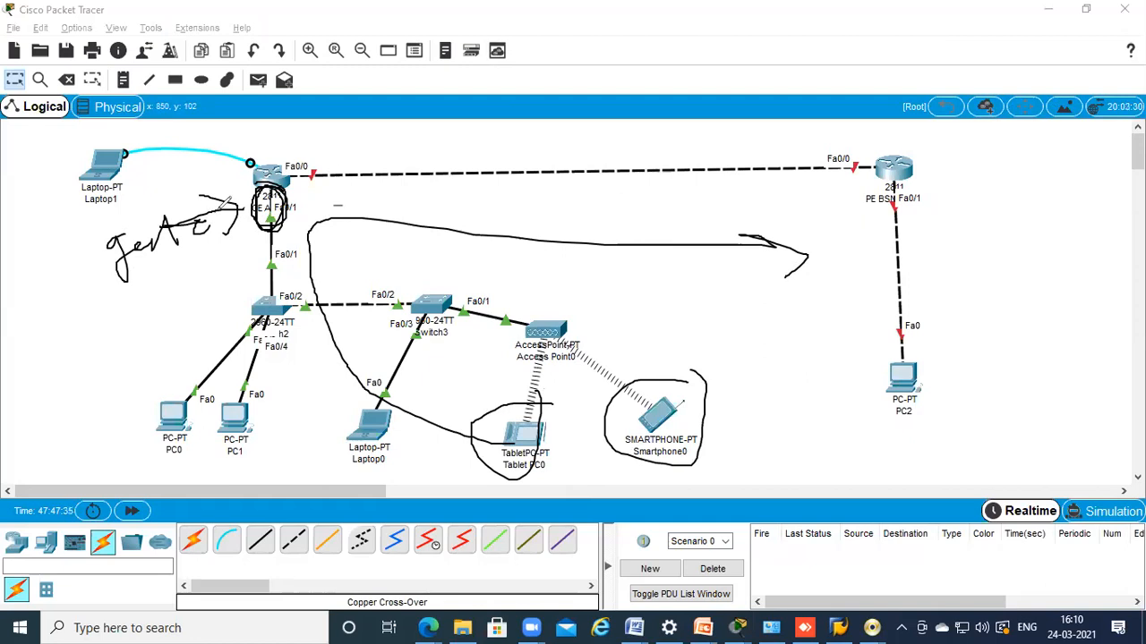
Mark PC0, PC1, Laptop0, Tablet PC0 and Smartphone0 with pen strokes as the LAN hosts
left_click_drag(188, 424, 202, 458)
left_click_drag(253, 428, 273, 454)
left_click_drag(378, 460, 392, 451)
mouse_move(535, 458)
left_mouse_down()
mouse_move(548, 473)
mouse_move(539, 484)
left_mouse_up()
left_click_drag(697, 439, 712, 455)
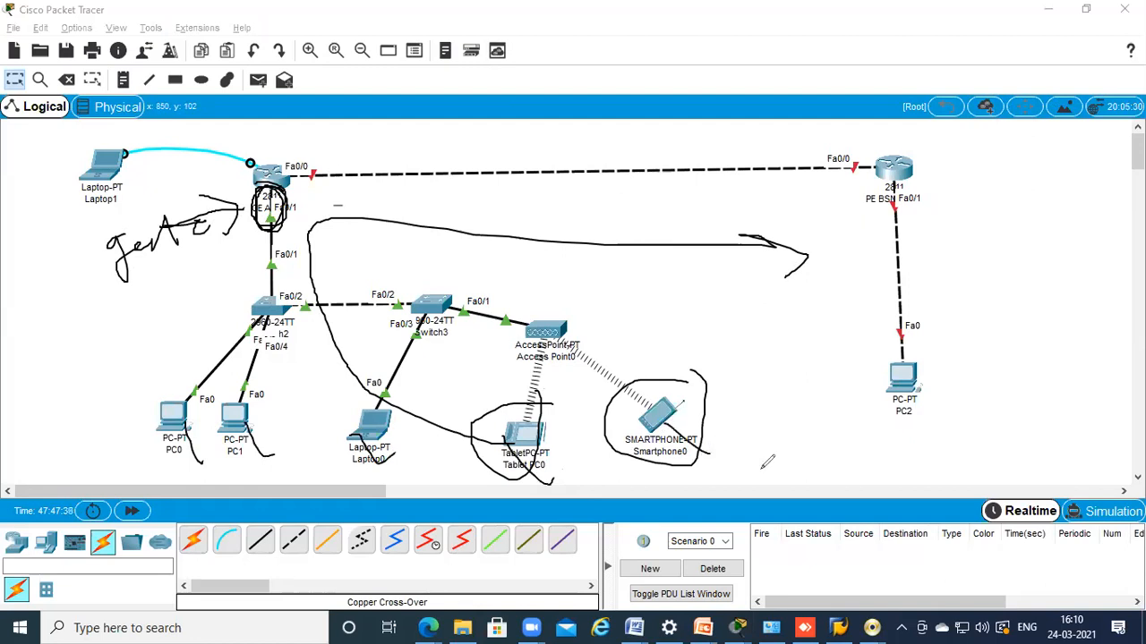
Circle PC2 and the PE router's Fa0/1 interface, draw an arrow out of the CE router, and clear all pen annotations
mouse_move(898, 340)
left_mouse_down()
mouse_move(931, 410)
mouse_move(927, 360)
left_mouse_up()
mouse_move(893, 202)
left_mouse_down()
mouse_move(909, 185)
mouse_move(887, 185)
left_mouse_up()
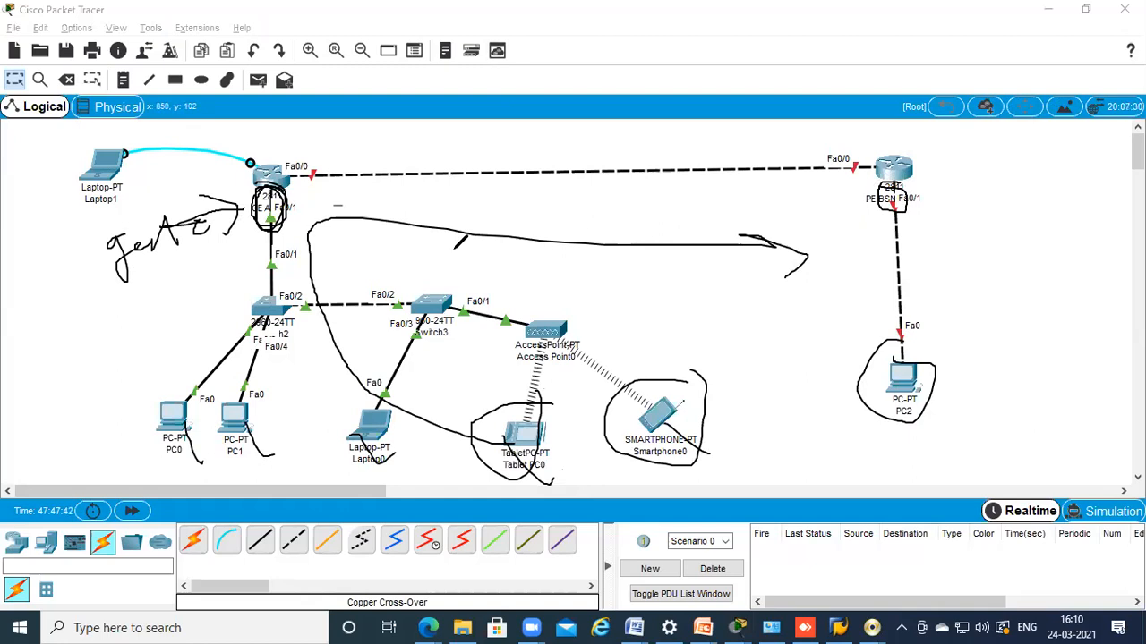
mouse_move(286, 204)
left_mouse_down()
mouse_move(394, 206)
mouse_move(382, 217)
left_mouse_up()
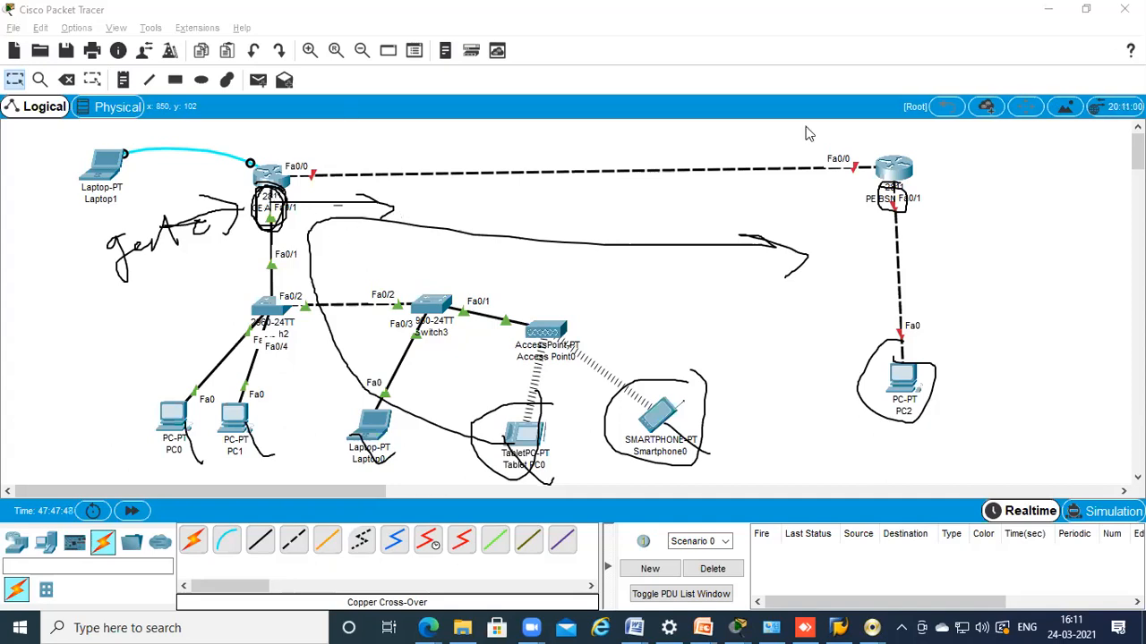
key("Escape")
Reopen PC0's IP configuration and set its default gateway to 192.168.1.1
left_click(176, 420)
left_click(765, 306)
type("192.168")
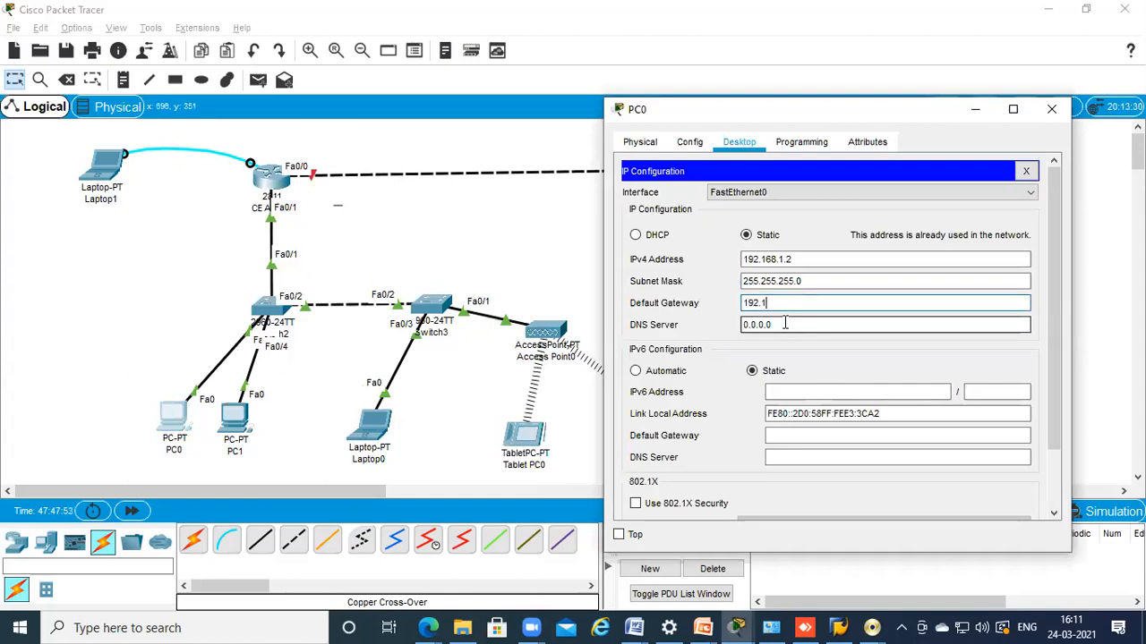
type(".1.1")
Configure PC1 with static IPv4 address 192.168.1.3, subnet mask 255.255.255.0 and default gateway 192.168.1.1
left_click(231, 419)
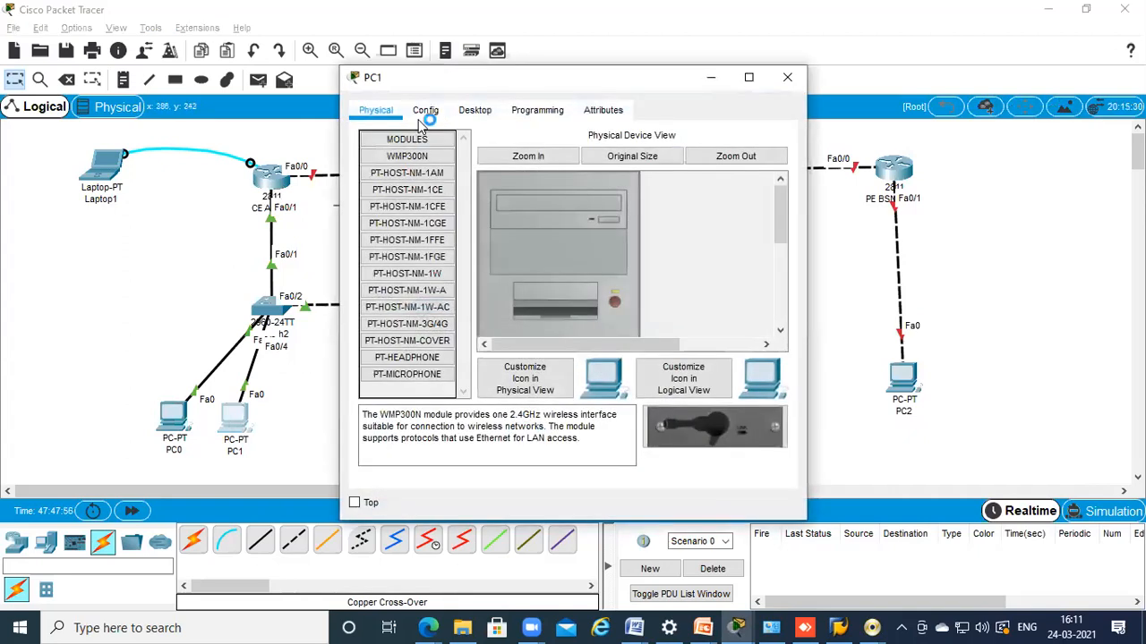
left_click(475, 109)
left_click(409, 179)
left_click(588, 227)
type("192.168.1.3")
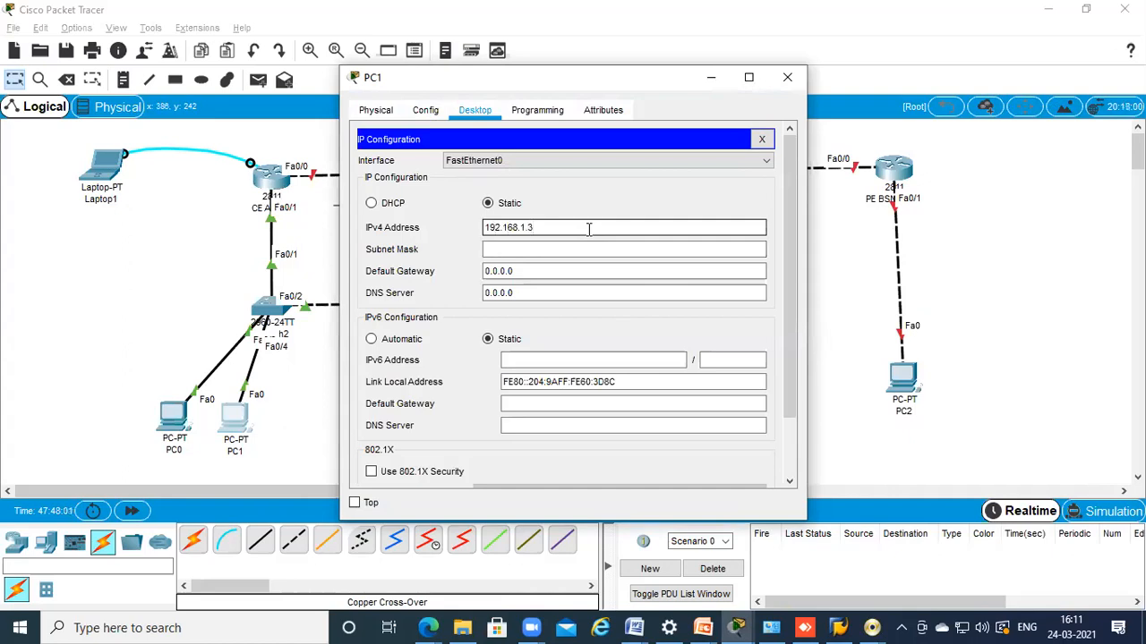
key("Tab")
key("Tab")
type("192.168.1.1")
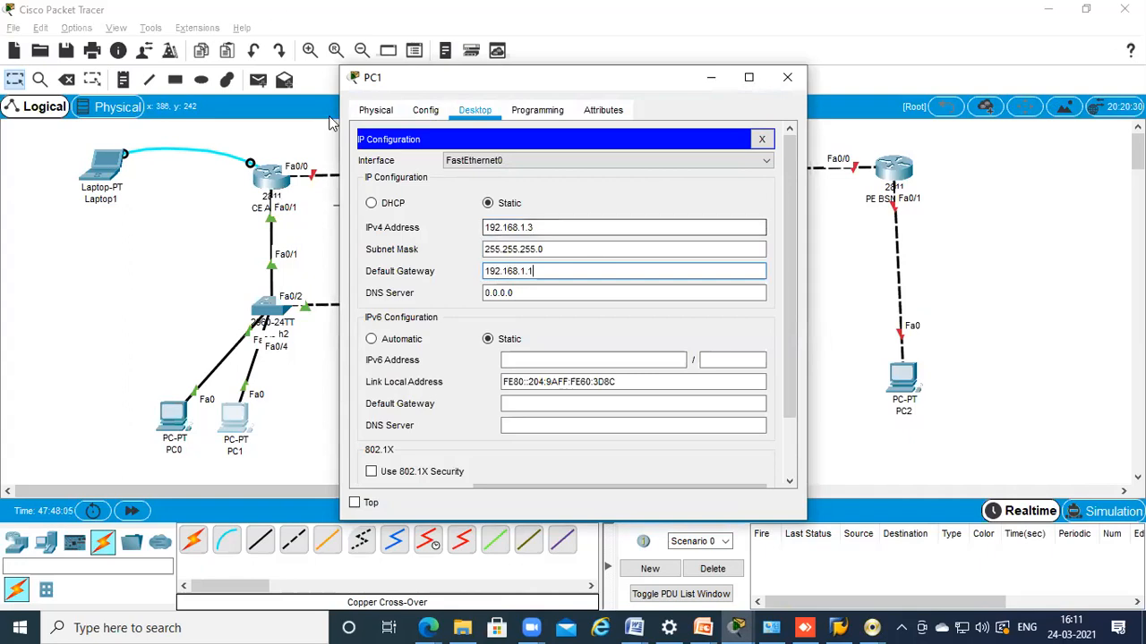
Leave PC1's configuration and open the CE router's command line to review its interface configuration
left_click(556, 107)
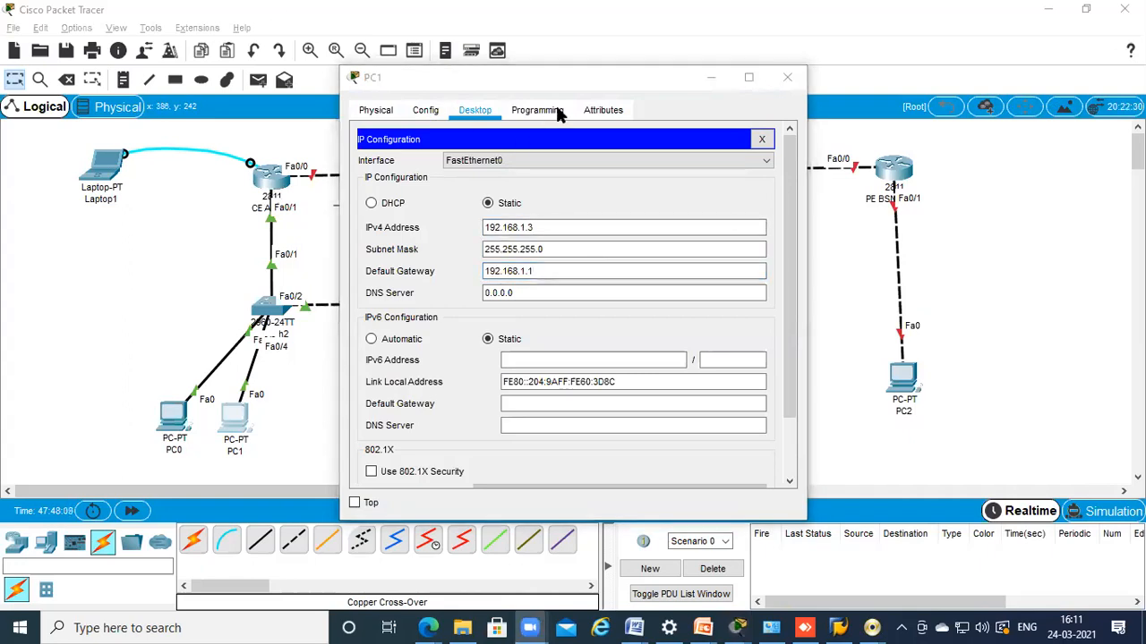
left_click(133, 321)
left_click(269, 190)
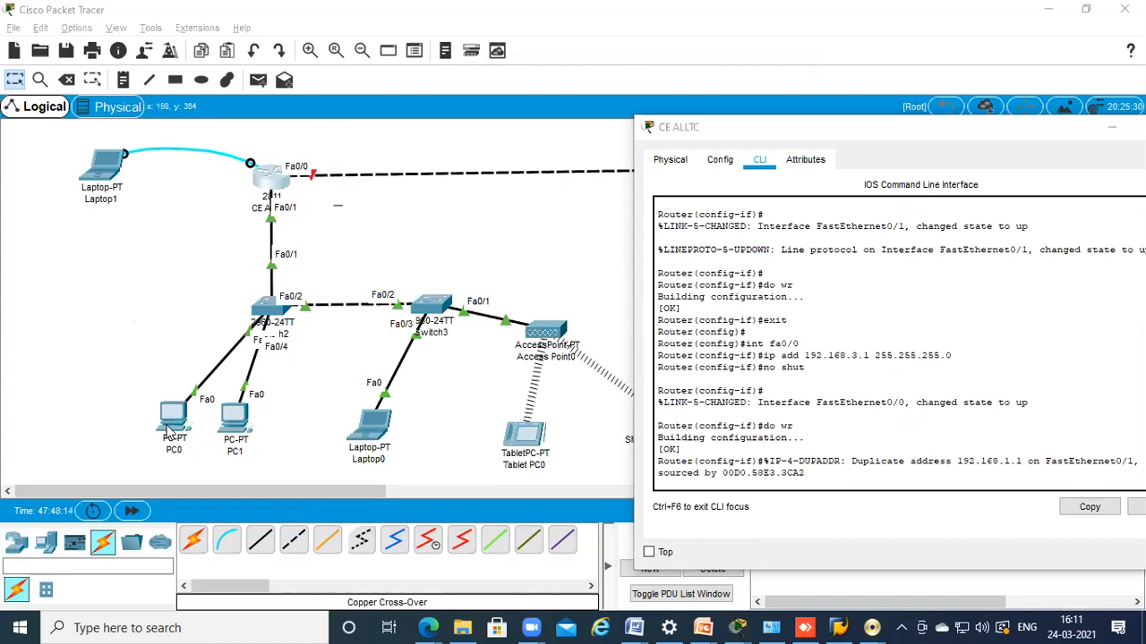
Spread out PC0, PC1 and Laptop0 below the switches so the devices and links are easier to distinguish
left_click_drag(169, 420, 117, 391)
left_click_drag(236, 417, 254, 414)
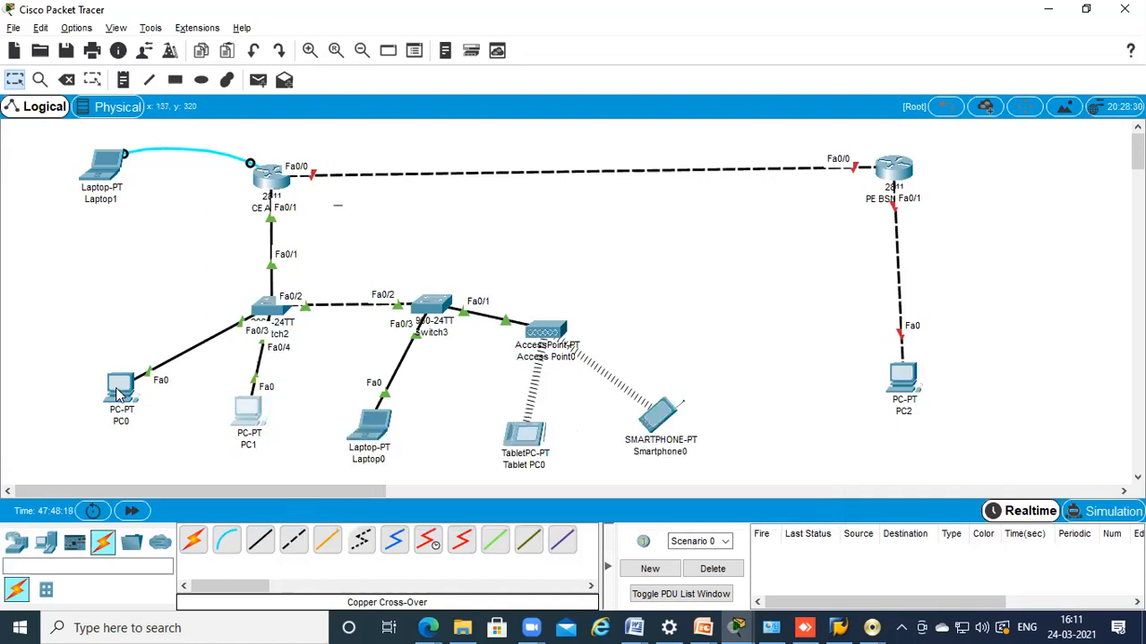
mouse_move(117, 394)
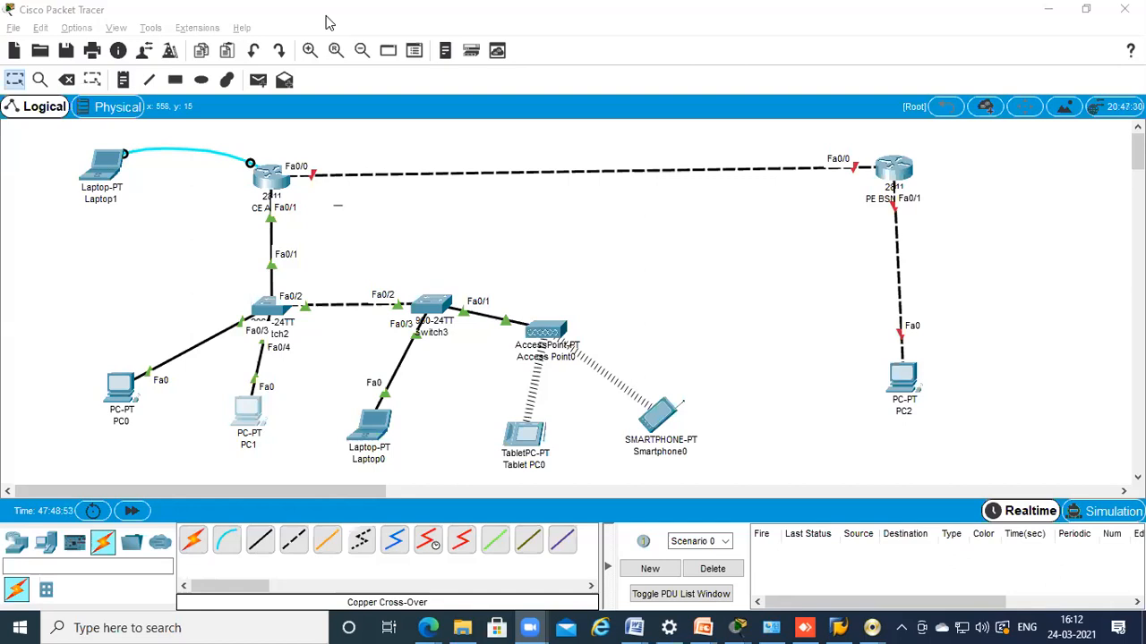
left_click_drag(374, 442, 403, 438)
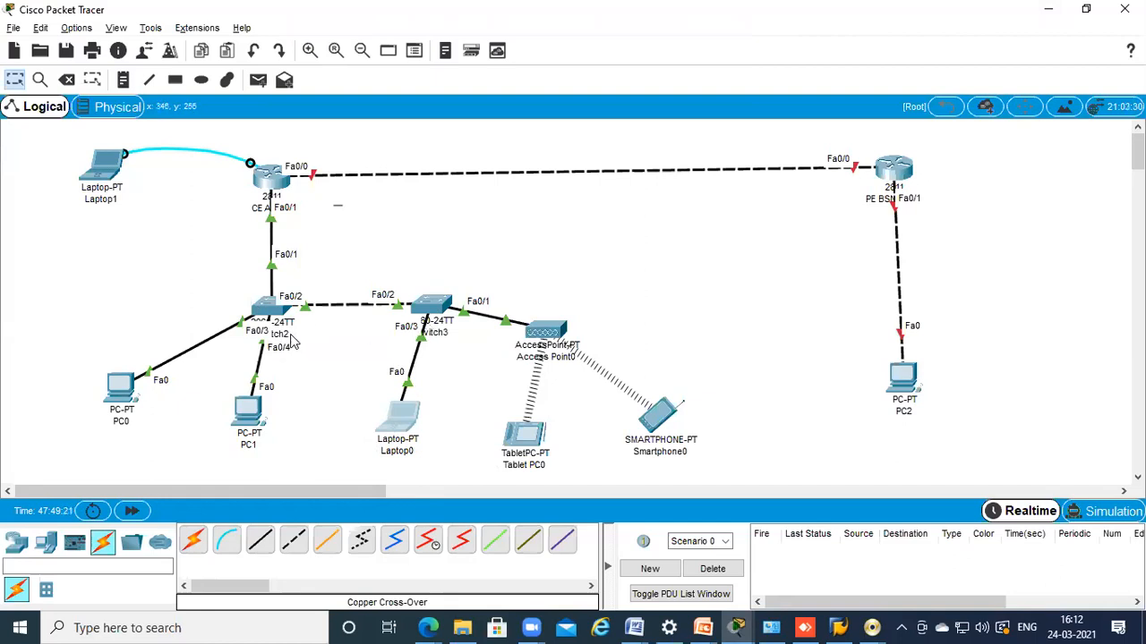
mouse_move(282, 324)
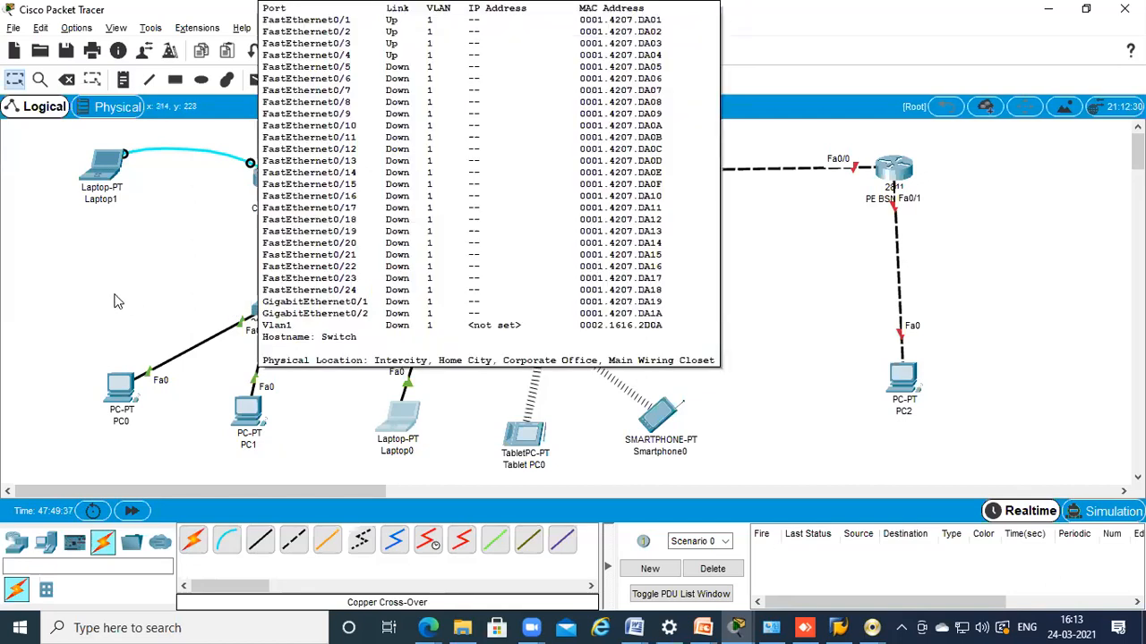
Switch the network to Simulation mode and place the floating event list beside the left-hand LAN
left_click(1073, 520)
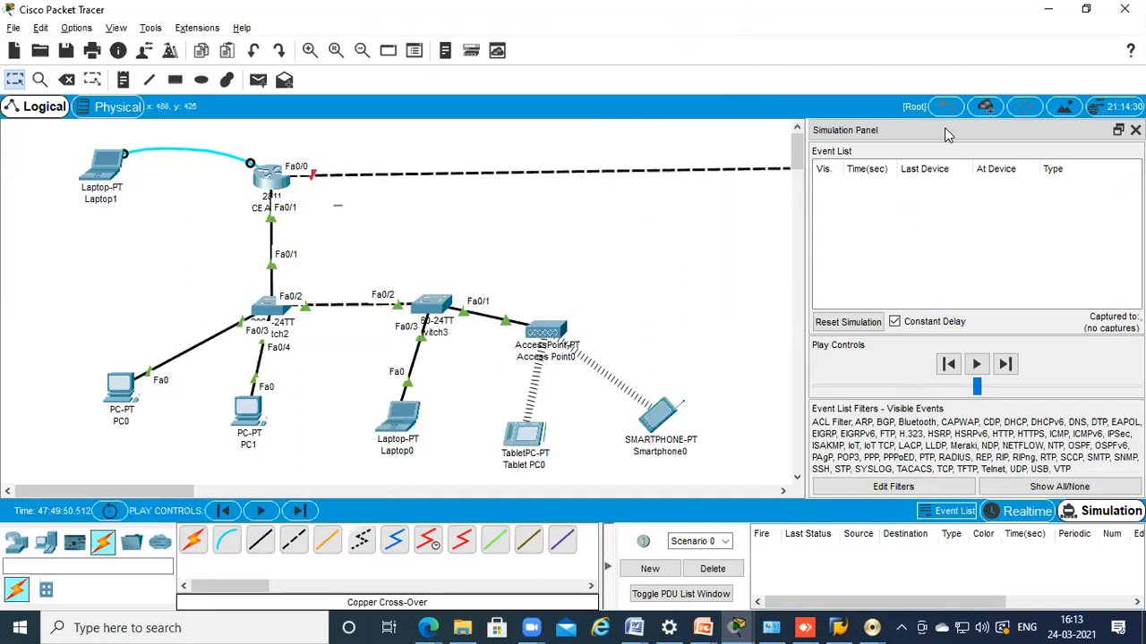
left_click_drag(844, 137, 663, 104)
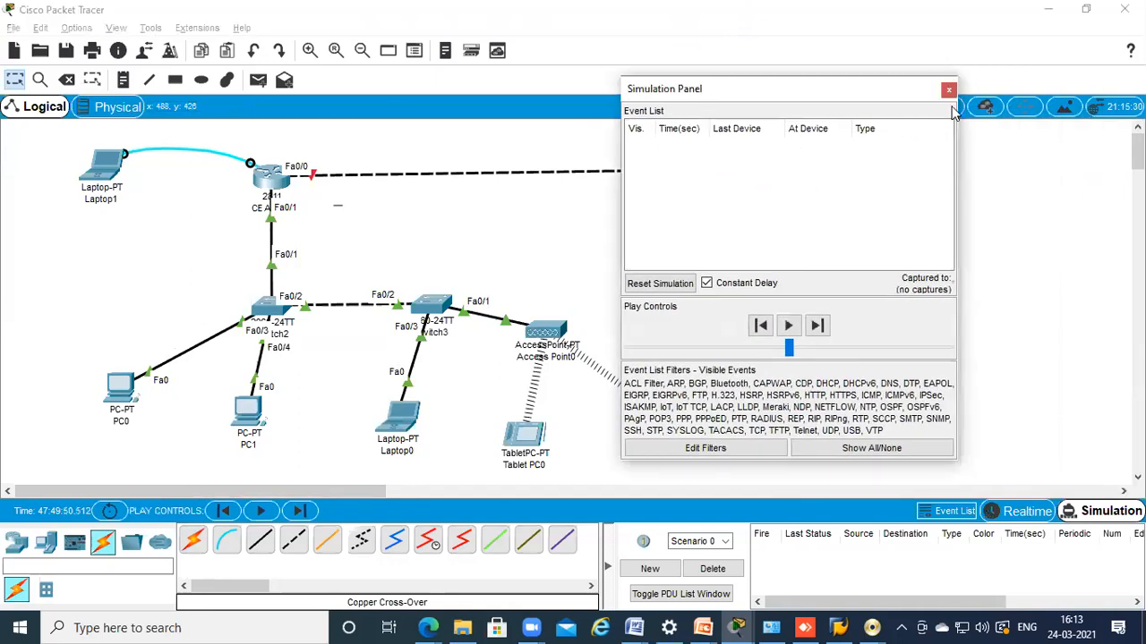
left_click(952, 87)
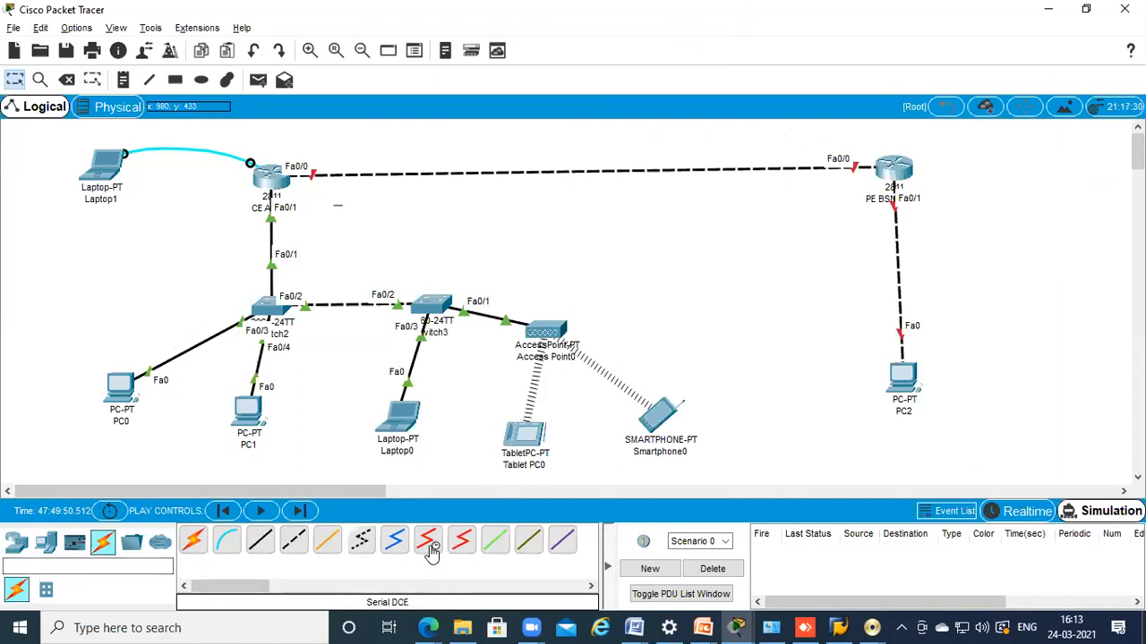
left_click(1074, 513)
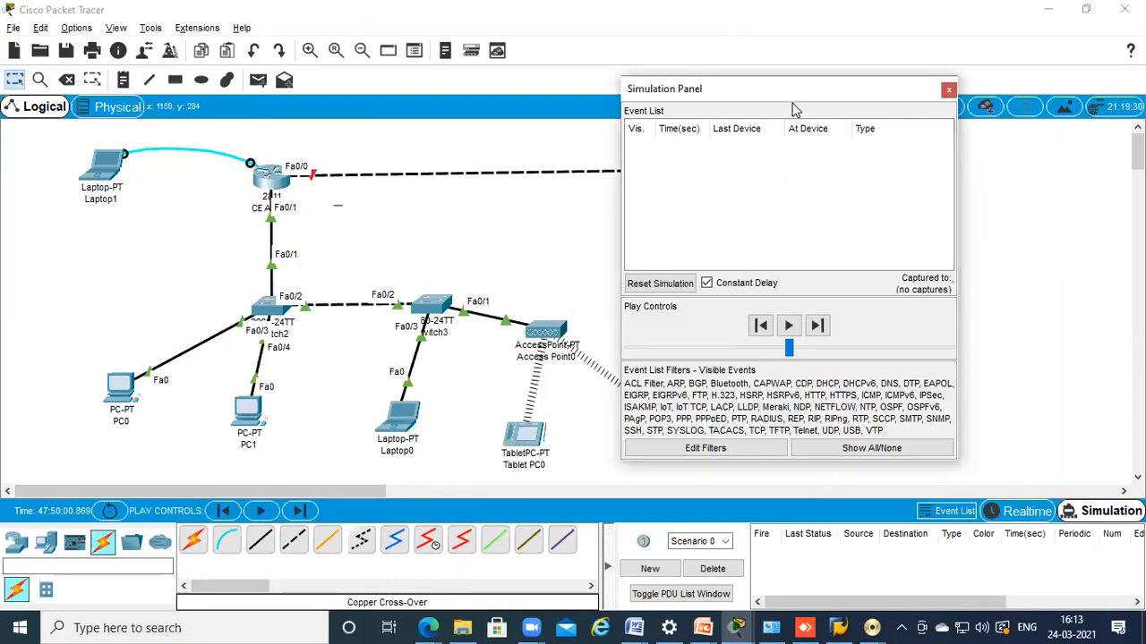
left_click_drag(792, 96, 960, 104)
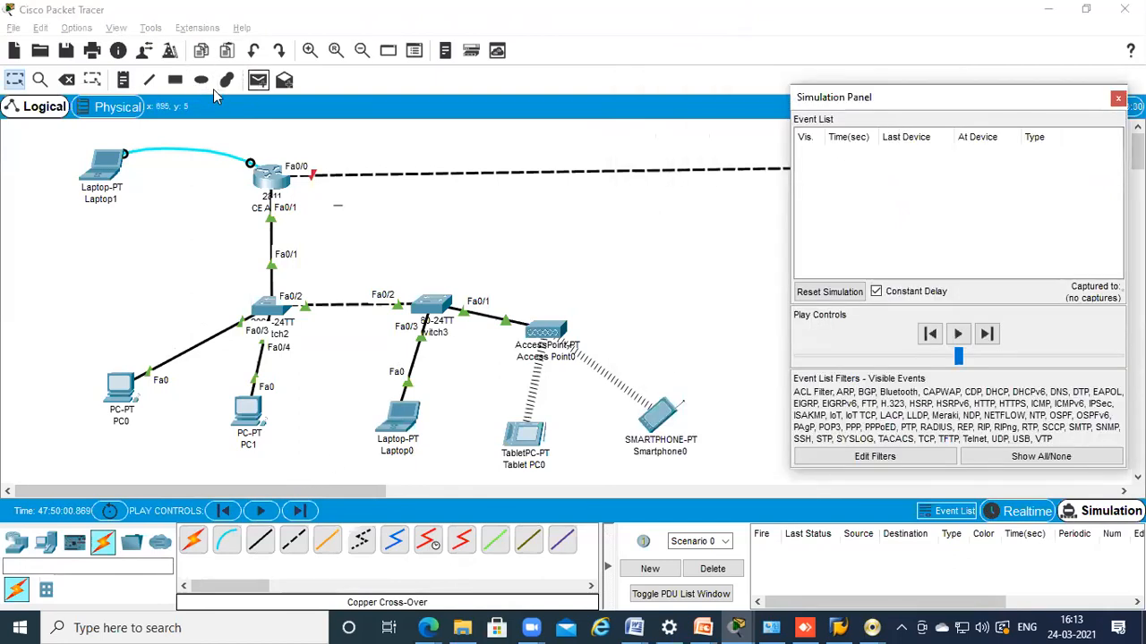
Simulate a simple PDU from PC0 to PC1 and delete the test scenario
left_click(258, 79)
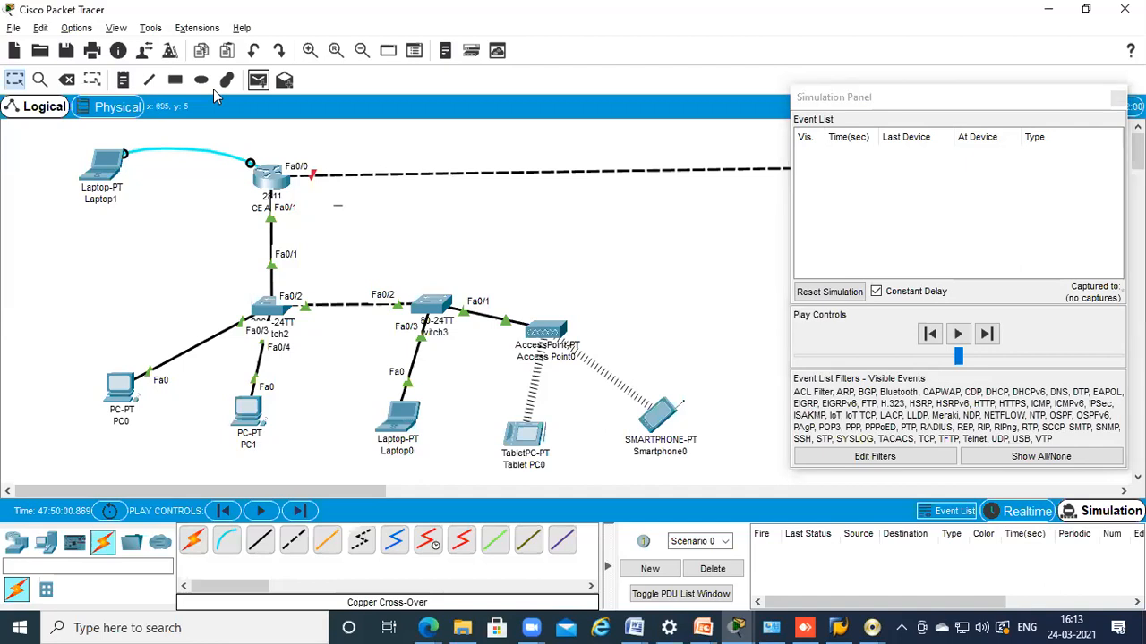
left_click(123, 383)
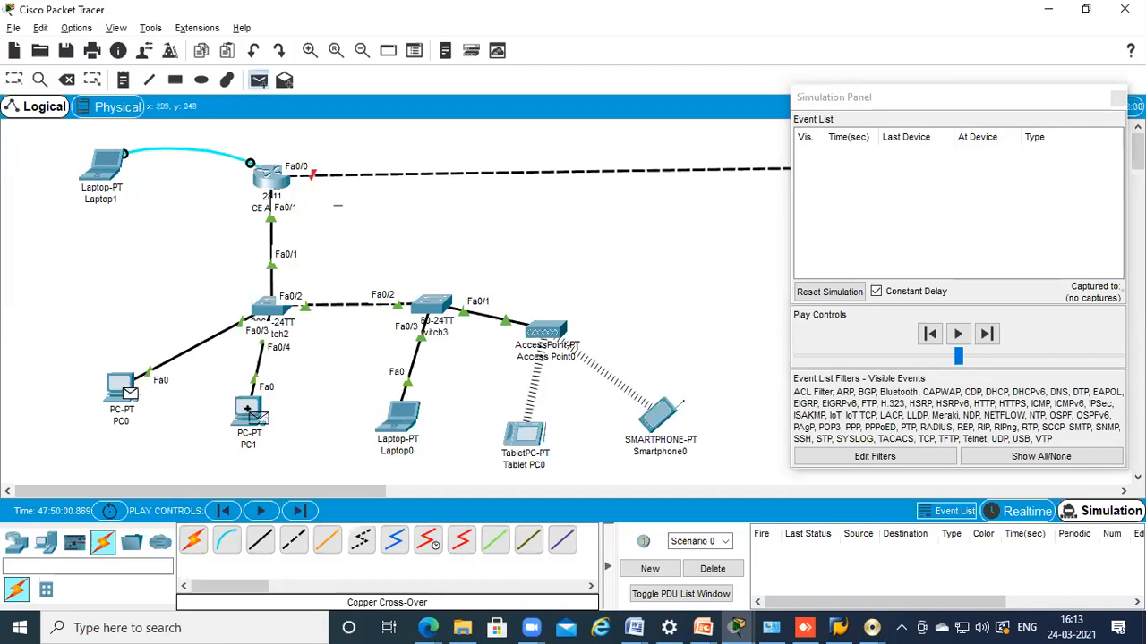
left_click(248, 410)
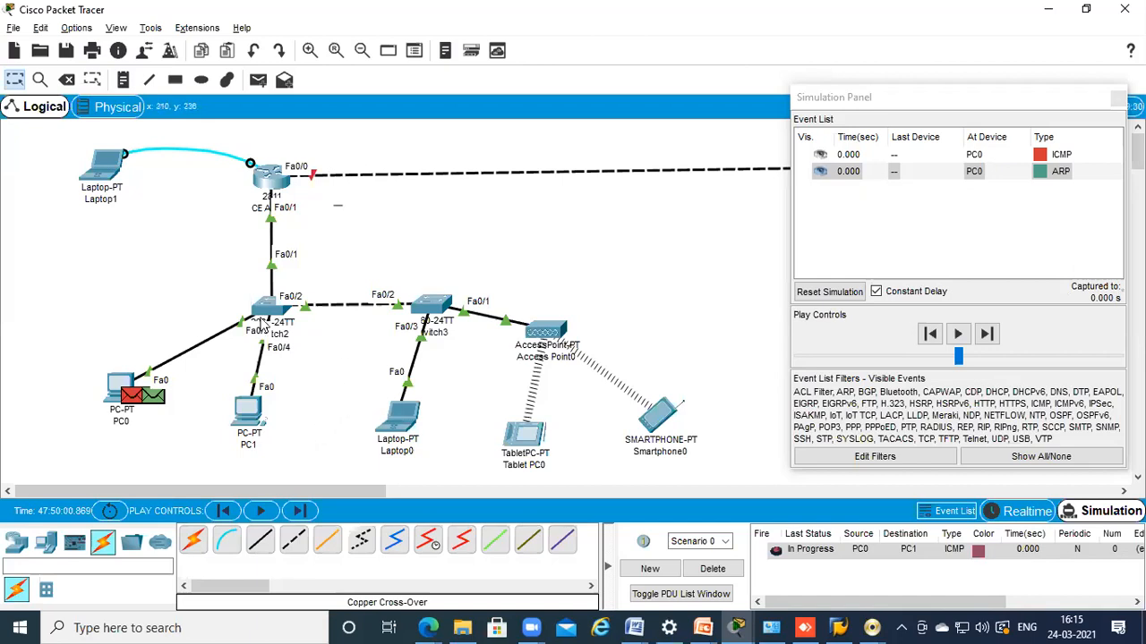
mouse_move(263, 323)
left_click(260, 512)
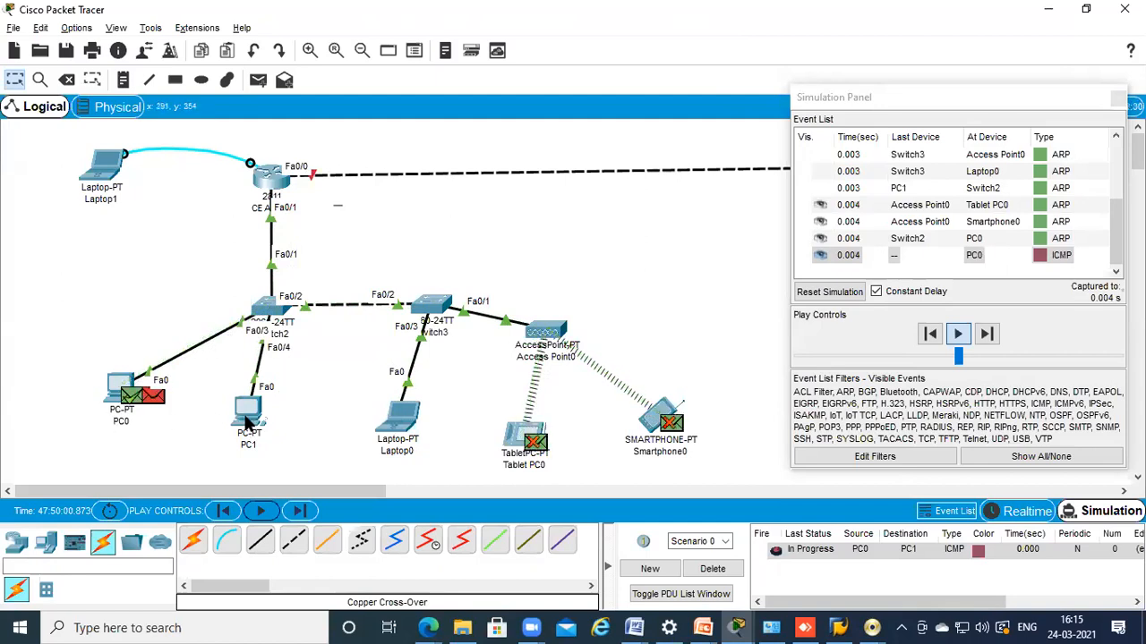
mouse_move(248, 422)
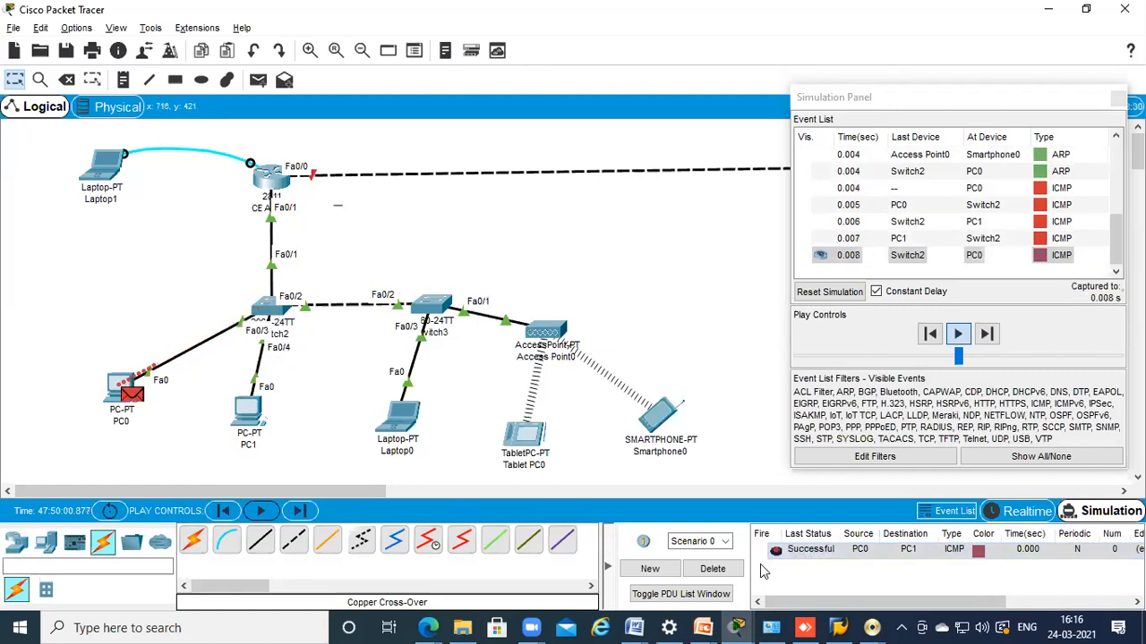
left_click(713, 573)
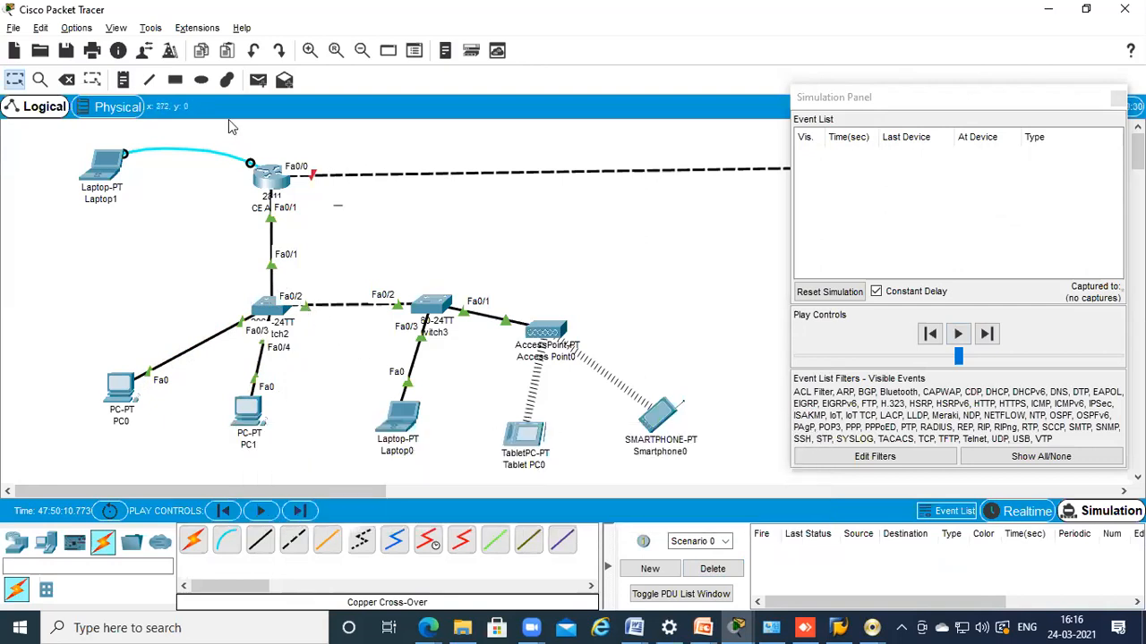
Repeat the simple PDU test from PC0 to PC1, return to Realtime mode and clear the scenario
key("p")
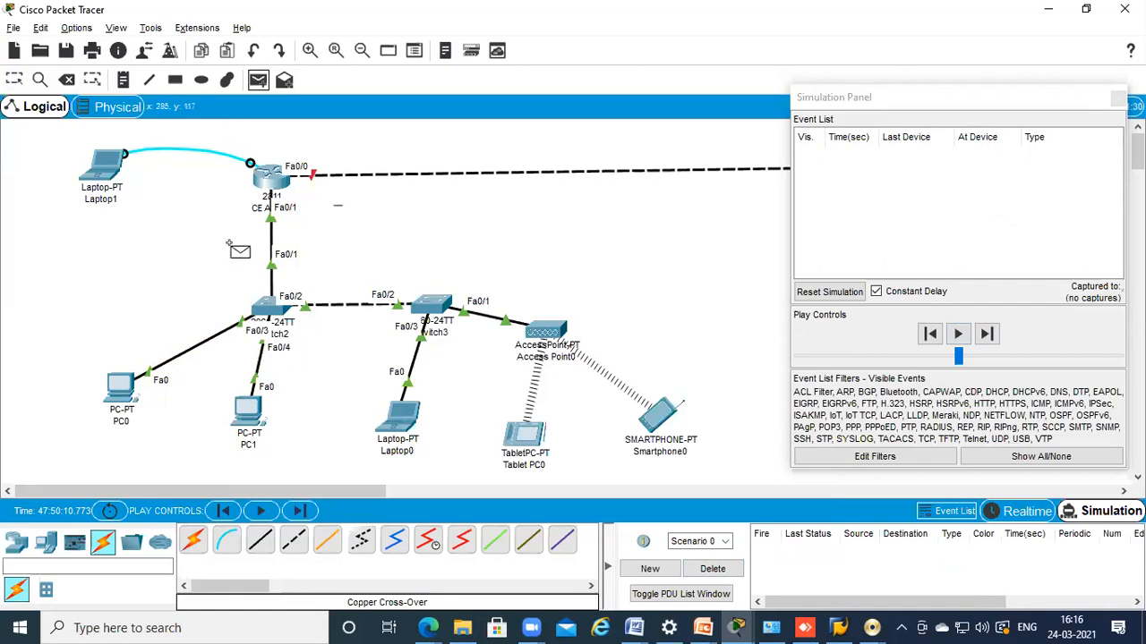
left_click(123, 387)
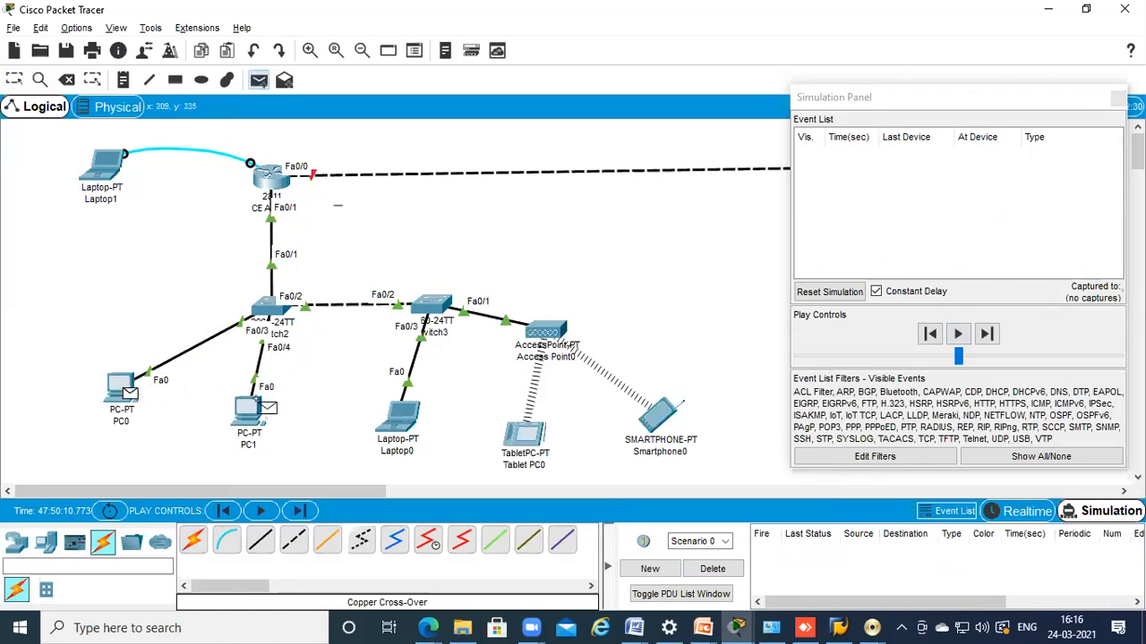
left_click(260, 409)
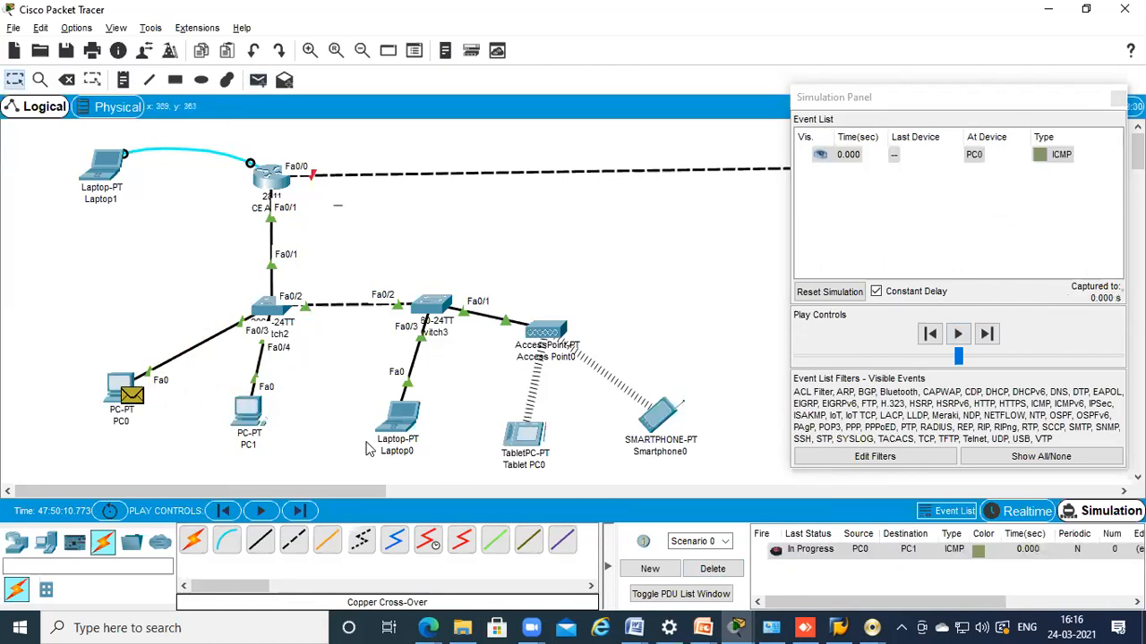
left_click(299, 510)
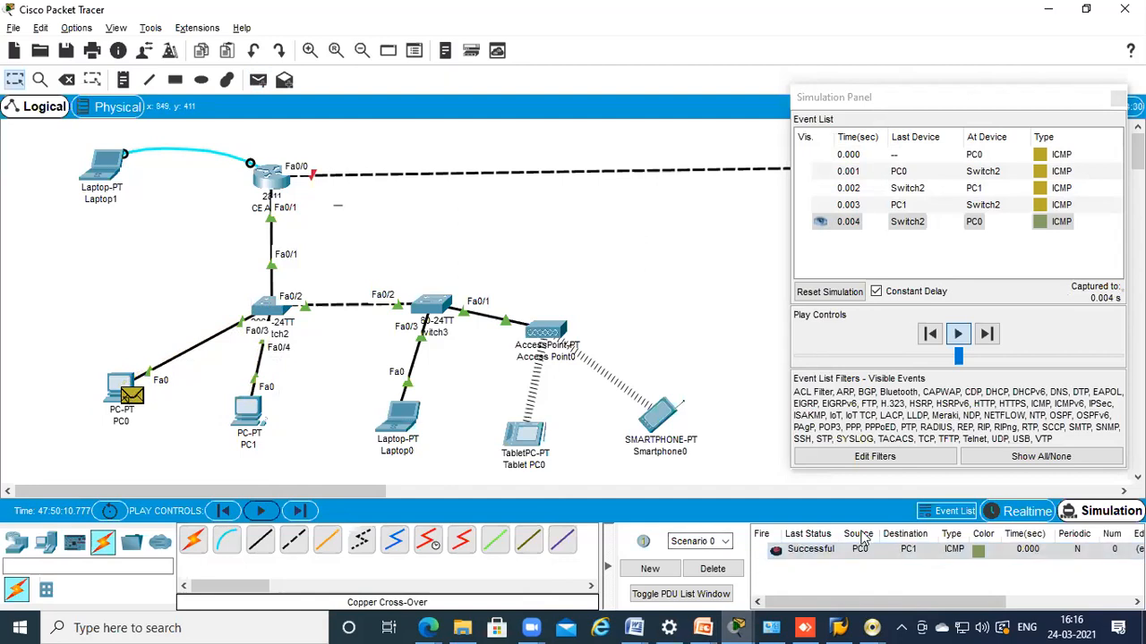
left_click(1020, 512)
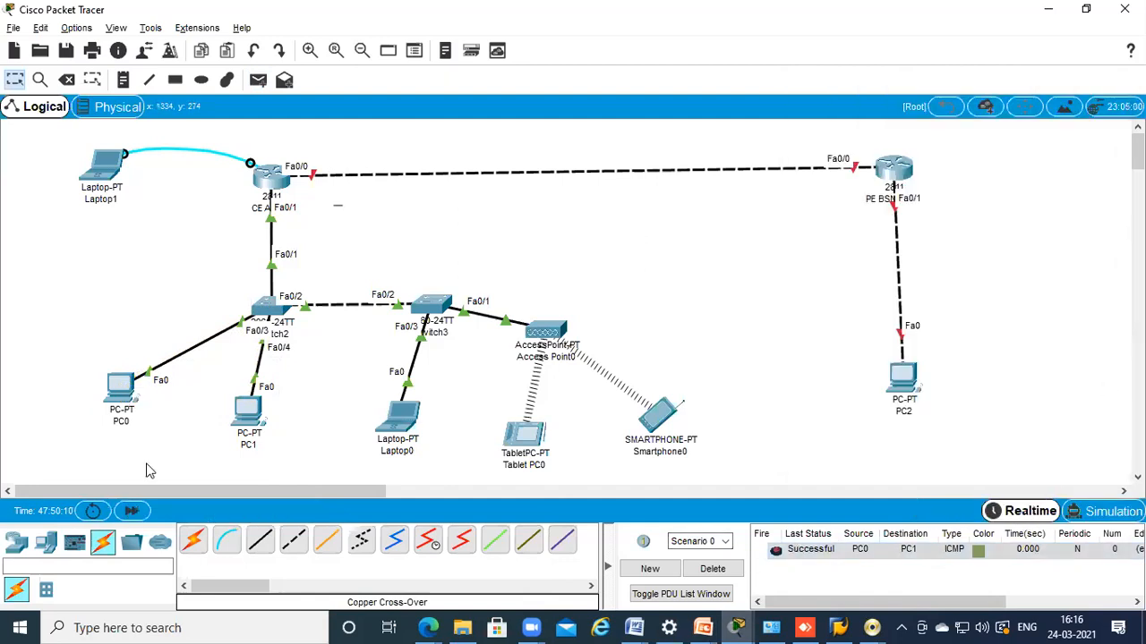
left_click(712, 569)
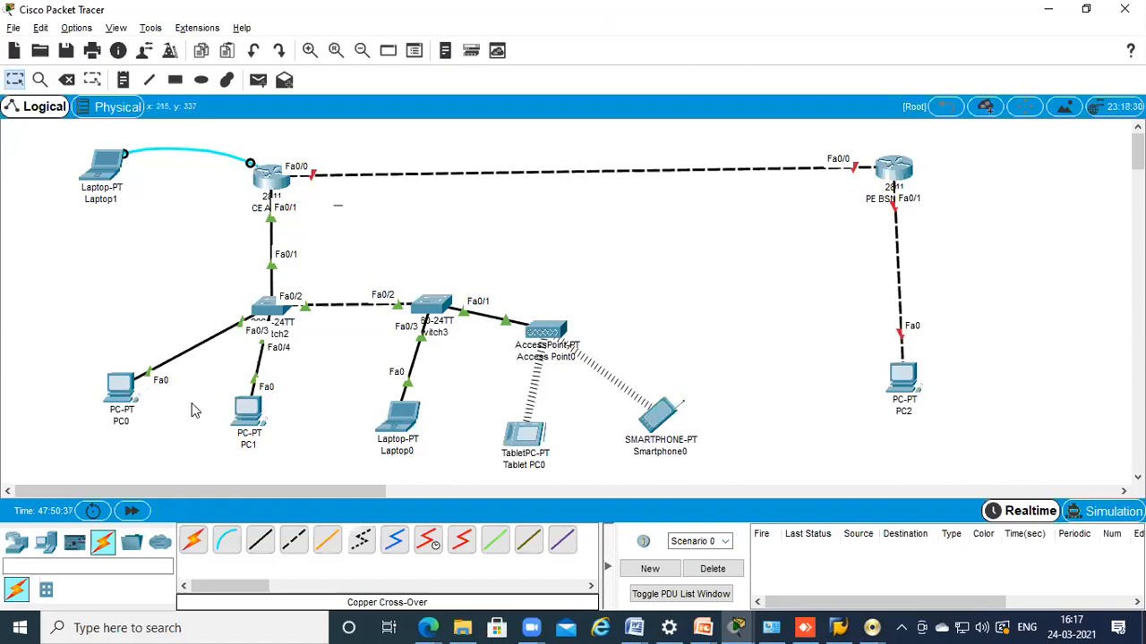
Review PC0's static IP configuration and close its window
left_click(134, 403)
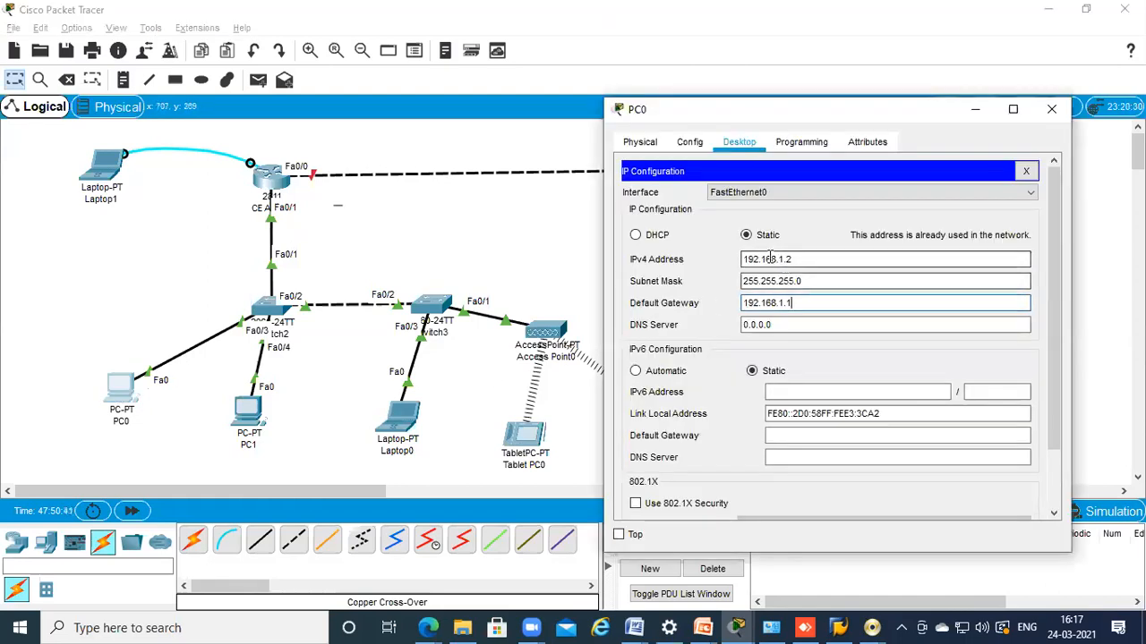
left_click_drag(792, 121, 570, 121)
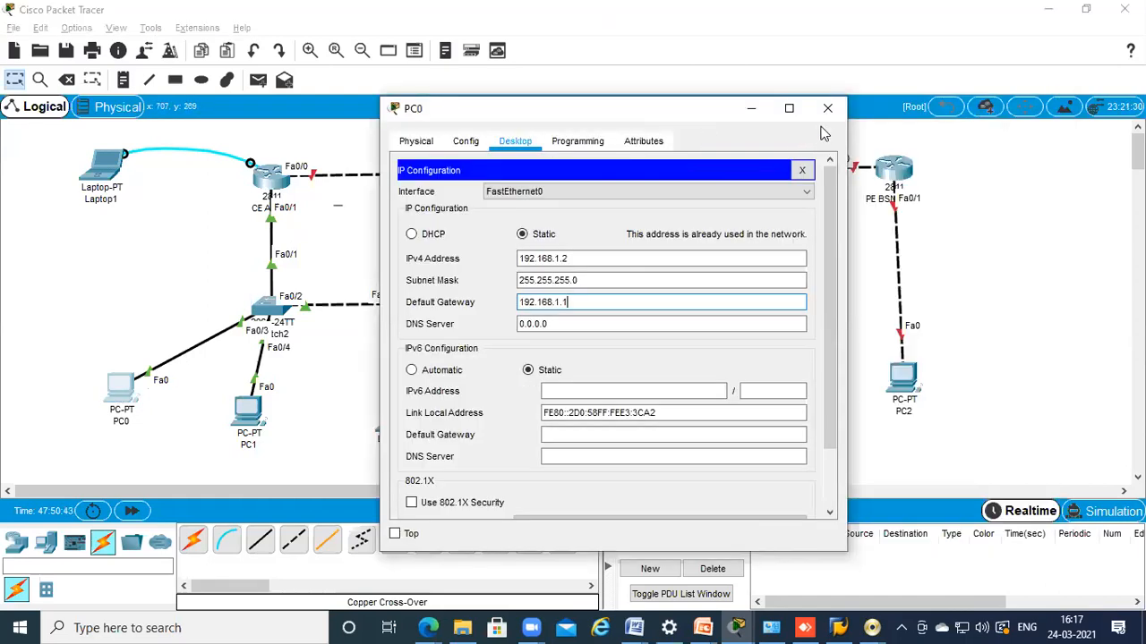
left_click(829, 109)
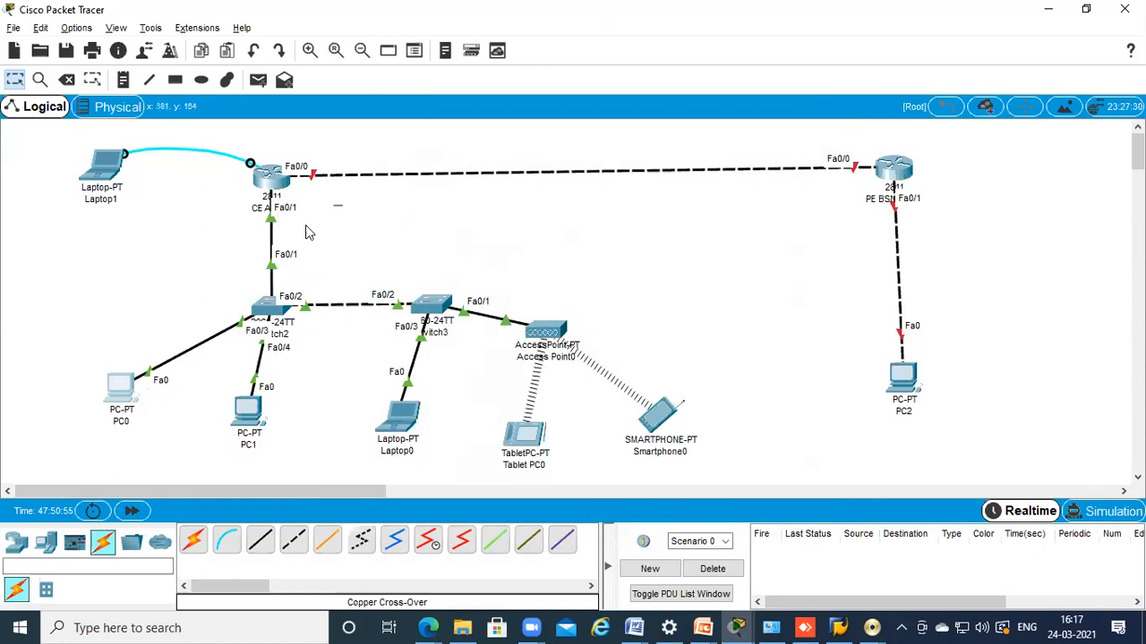
Open the CE ALLTC router's command line and exit interface configuration to reach global configuration mode
mouse_move(277, 179)
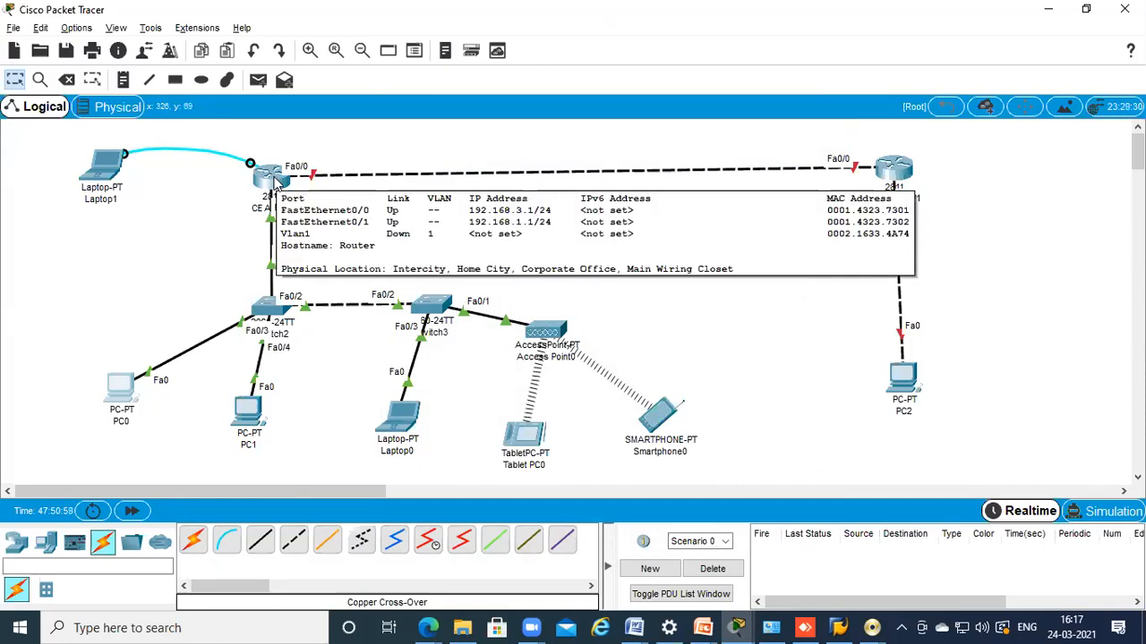
left_click(267, 186)
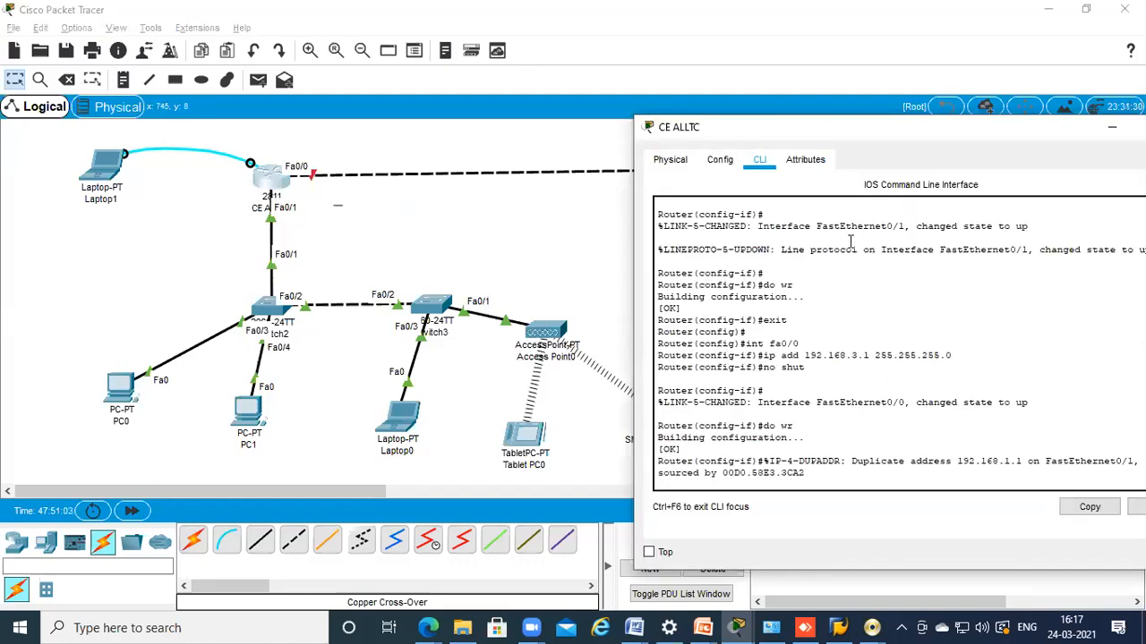
key("Return")
key("Return")
key("Return")
type("exit")
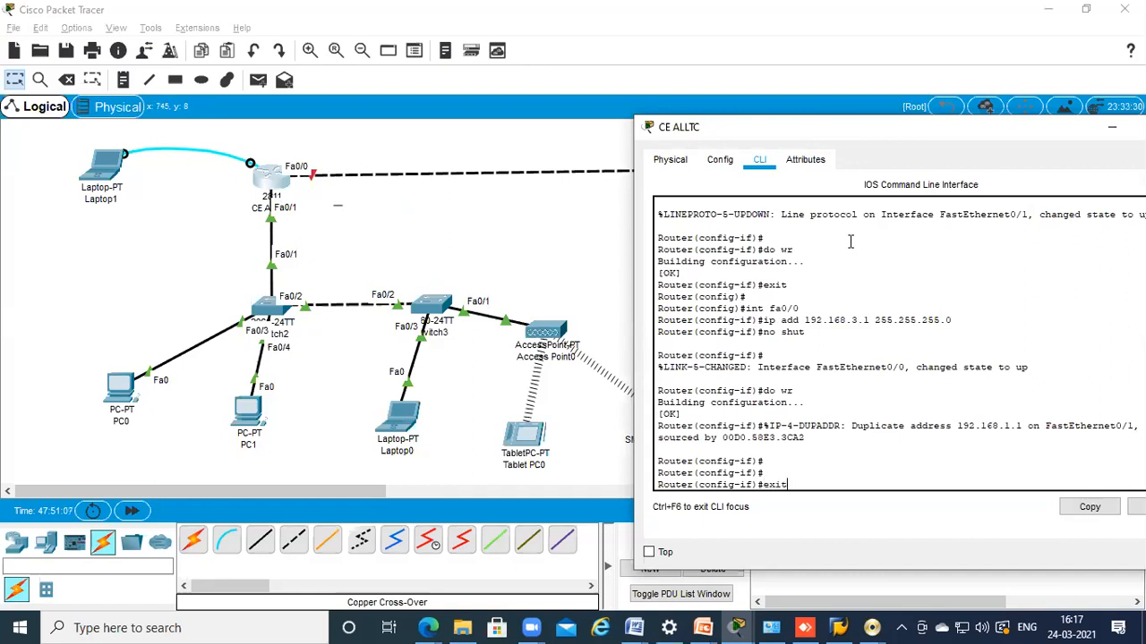
left_click_drag(744, 485, 775, 473)
left_click(798, 484)
key("Return")
key("Return")
key("Return")
key("Return")
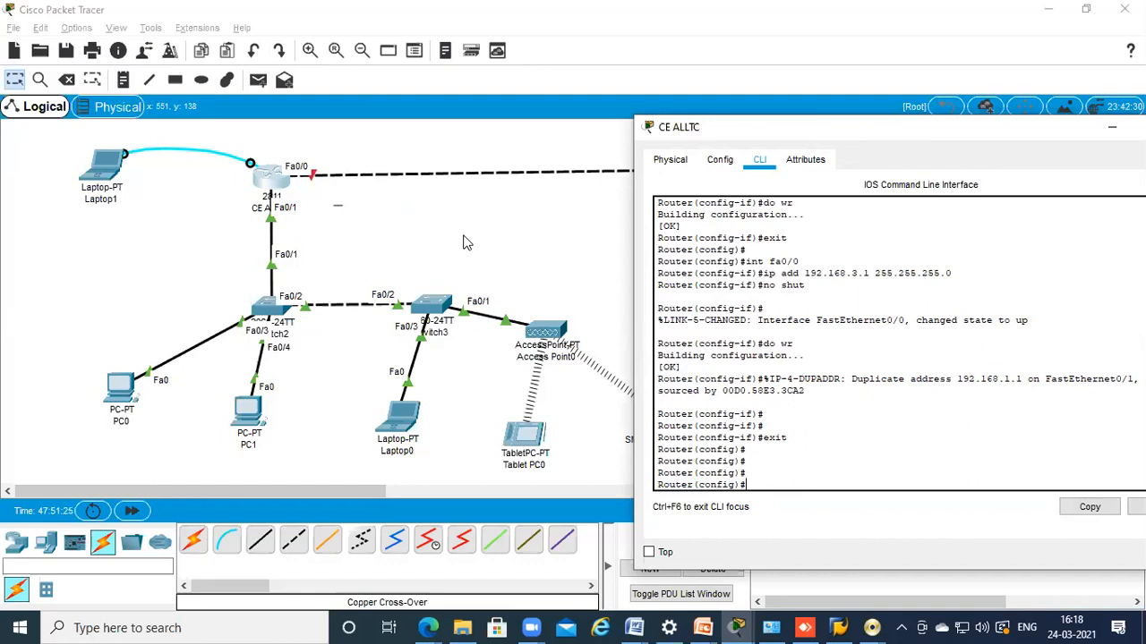
Create a DHCP pool named alttc on the router with the command ip dhcp pool alttc
type("dhcp pool")
type("alttc")
key("Return")
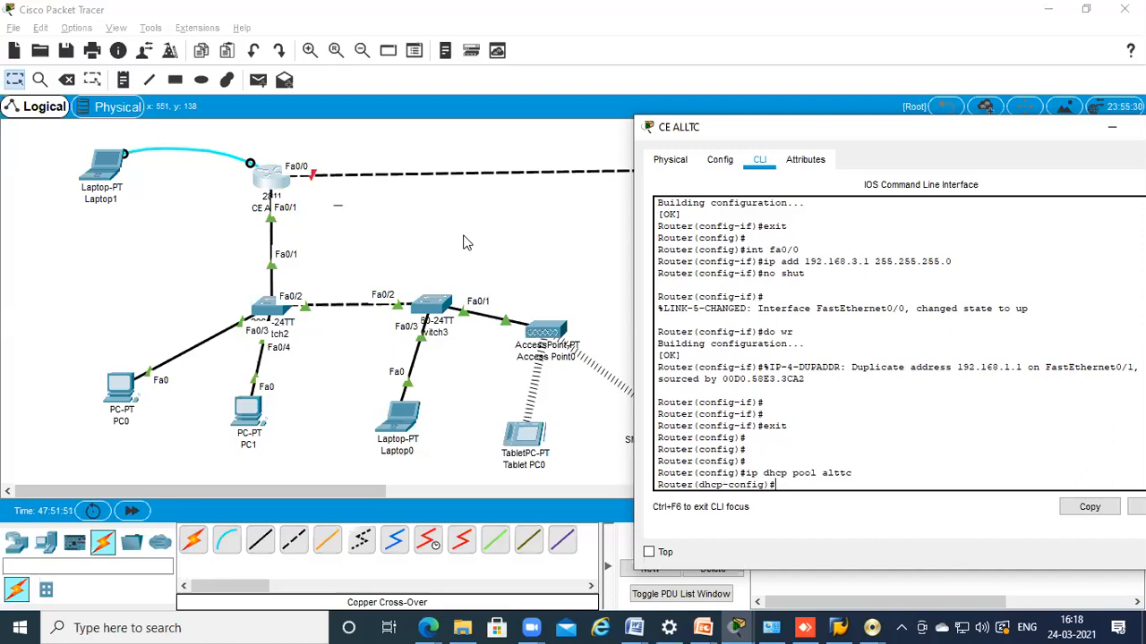
Check the default gateway in PC0's IP configuration and close its window
left_click(111, 390)
left_click(409, 179)
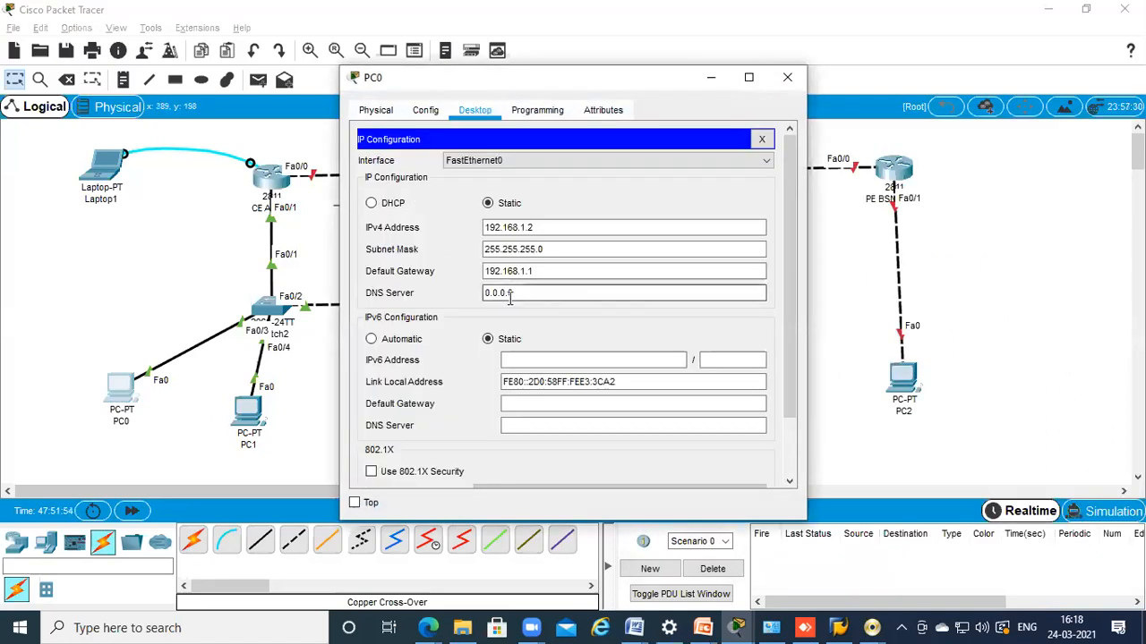
left_click_drag(548, 270, 453, 270)
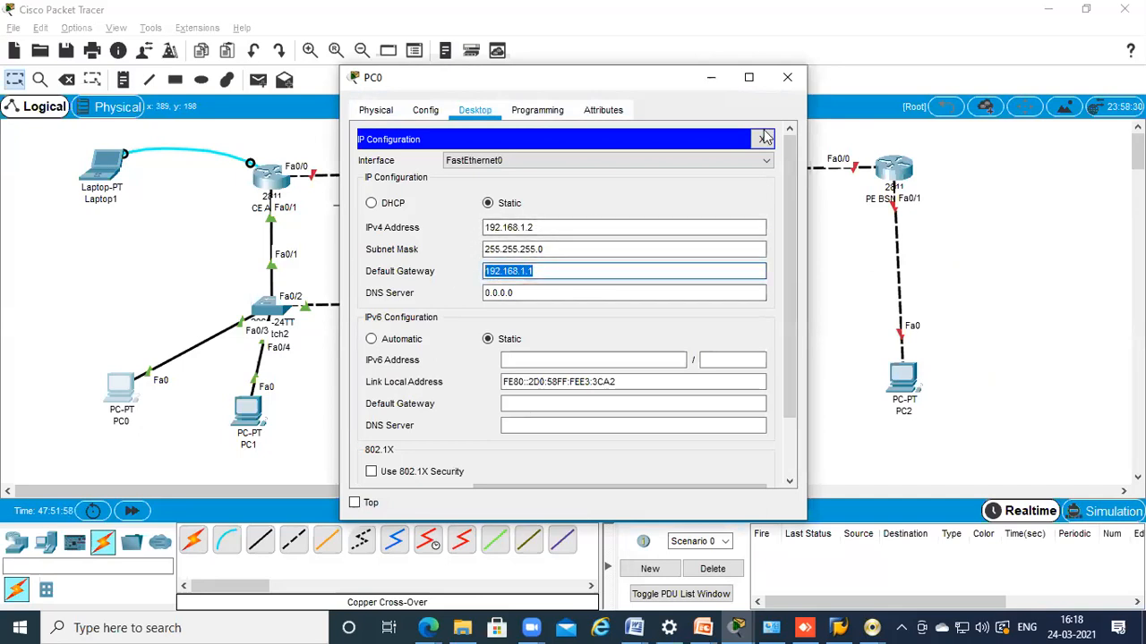
left_click(787, 77)
Set the alttc DHCP pool's default router to 192.168.1.1 in the CE ALLTC router's command line
left_click(268, 176)
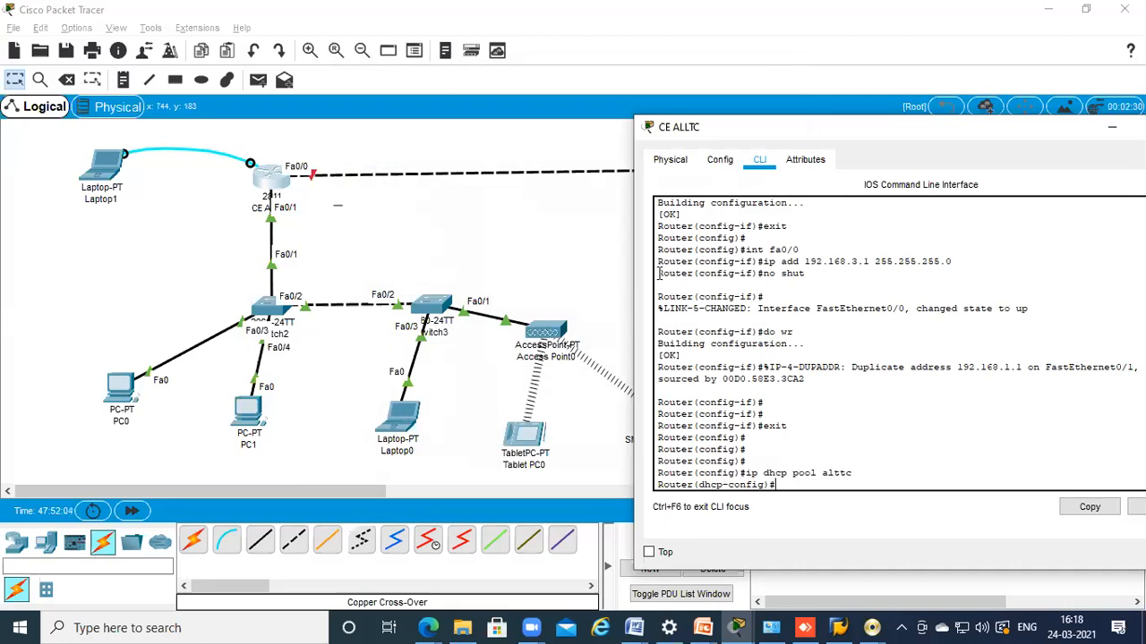
type("de")
key("Tab")
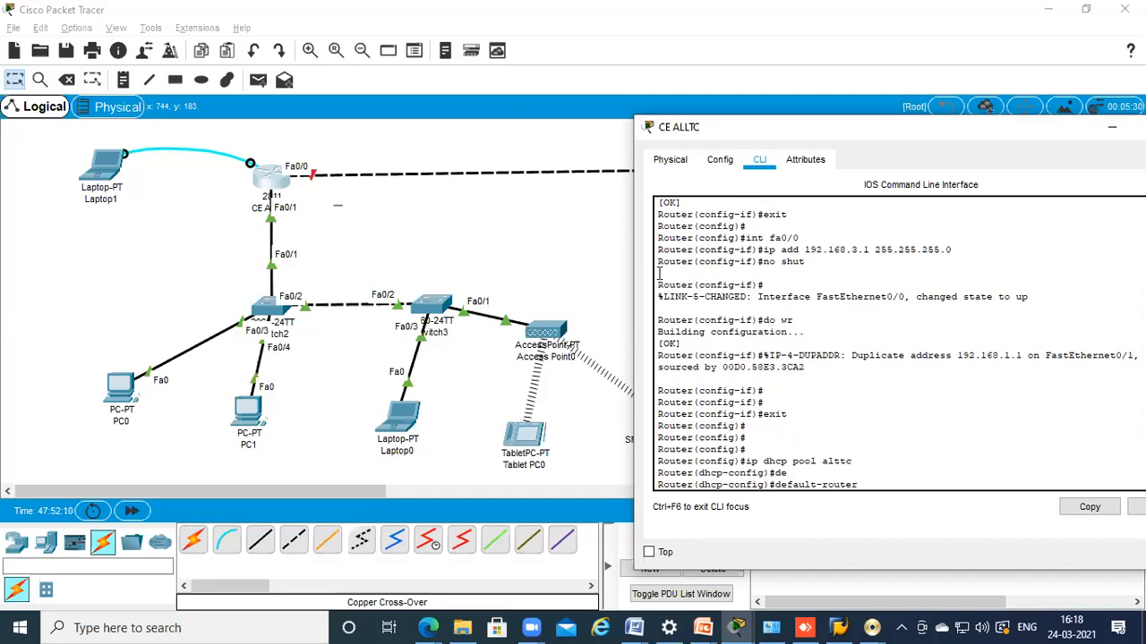
type("192.168.1.1")
key("Return")
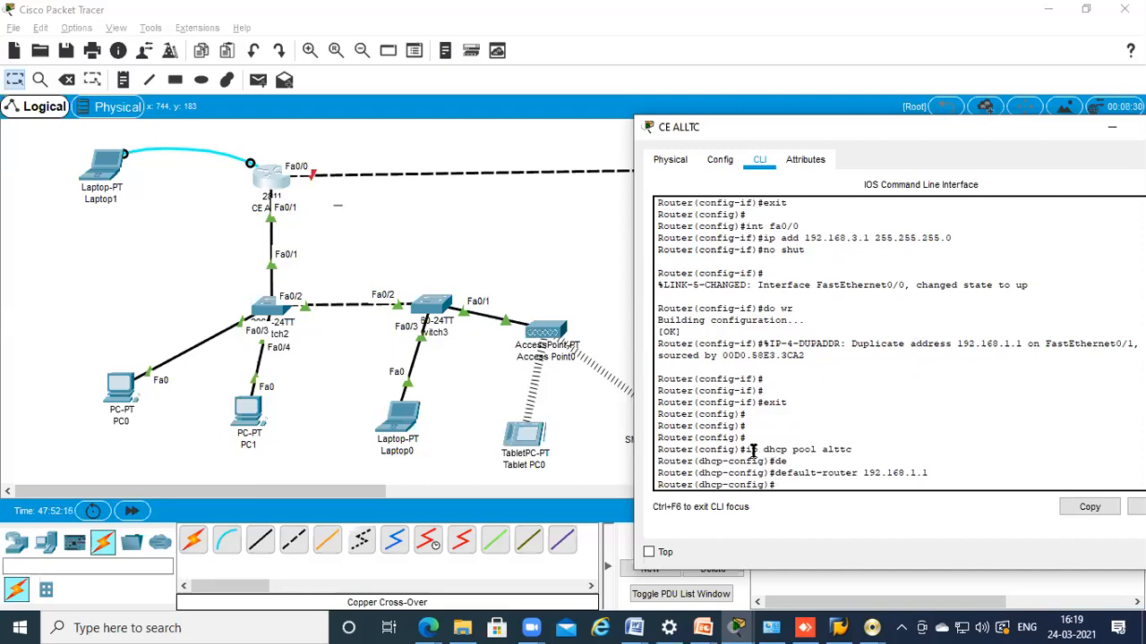
Set the alttc DHCP pool's network to 192.168.1.0 255.255.255.0 and save the router configuration with do wr
left_click_drag(752, 451, 895, 439)
left_click_drag(775, 473, 927, 473)
left_click(906, 483)
type("net")
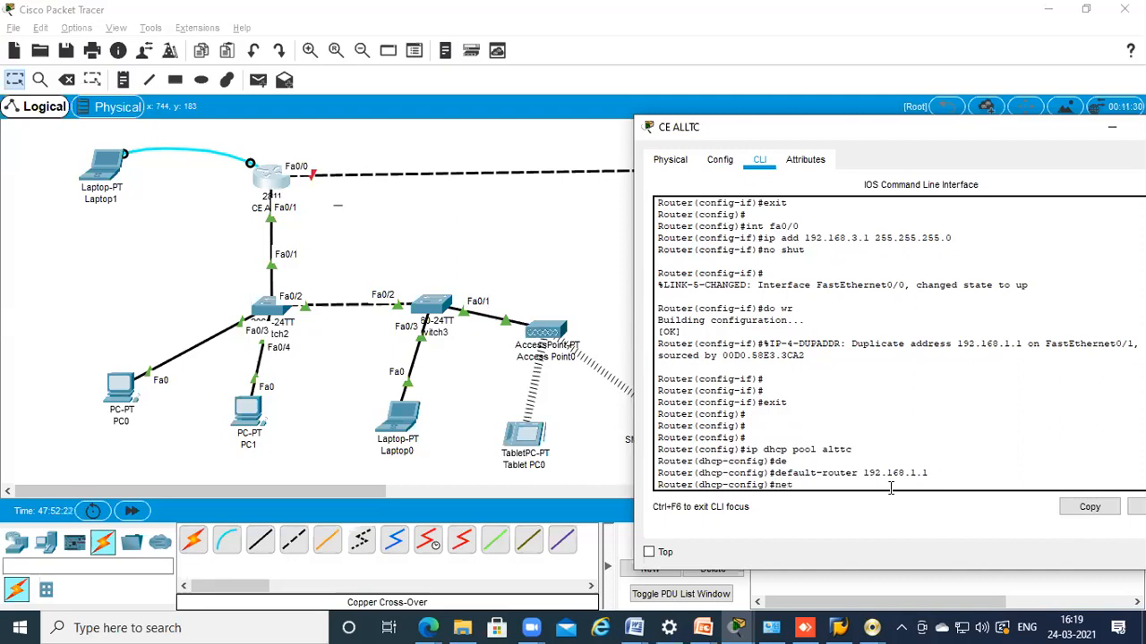
type("work 192.168.1.")
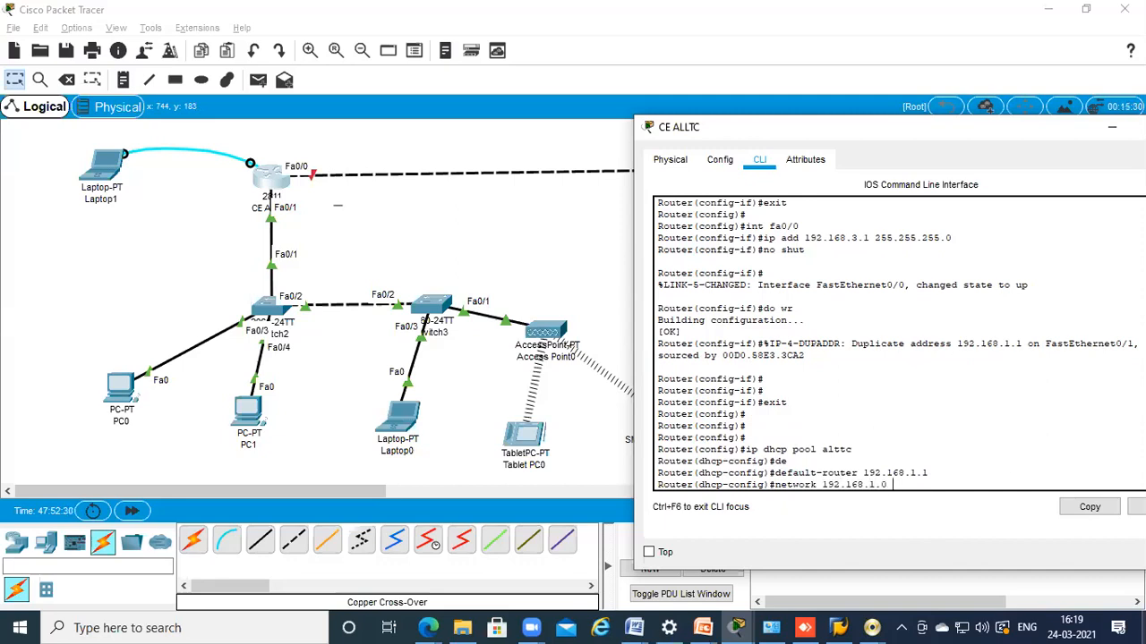
type("0 255.255.255.0")
key("Return")
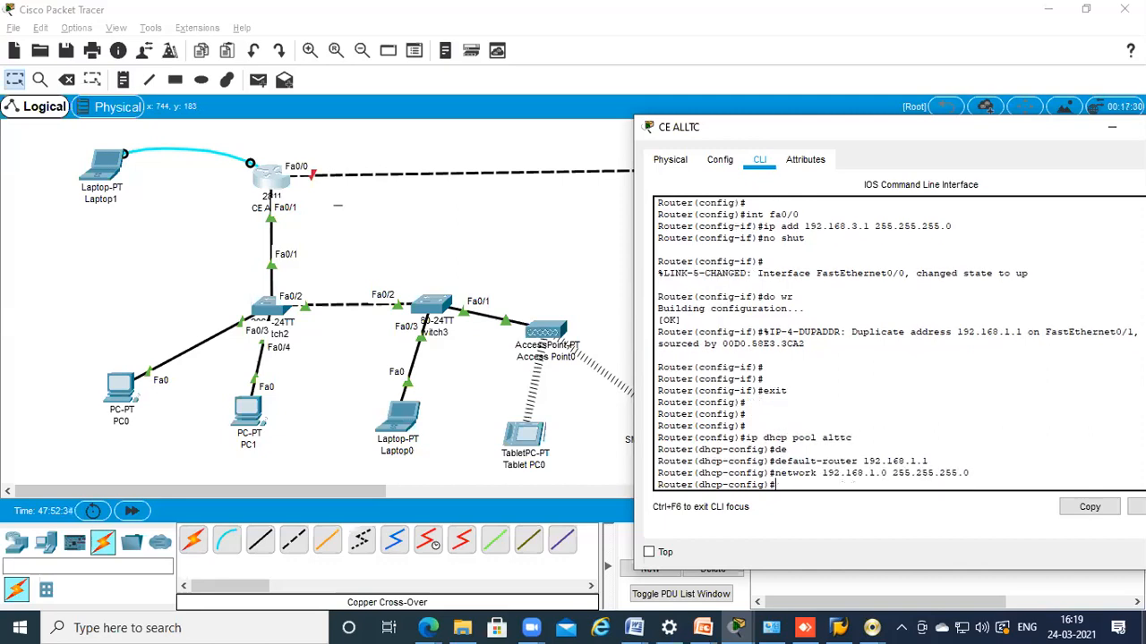
type("do wr")
key("Return")
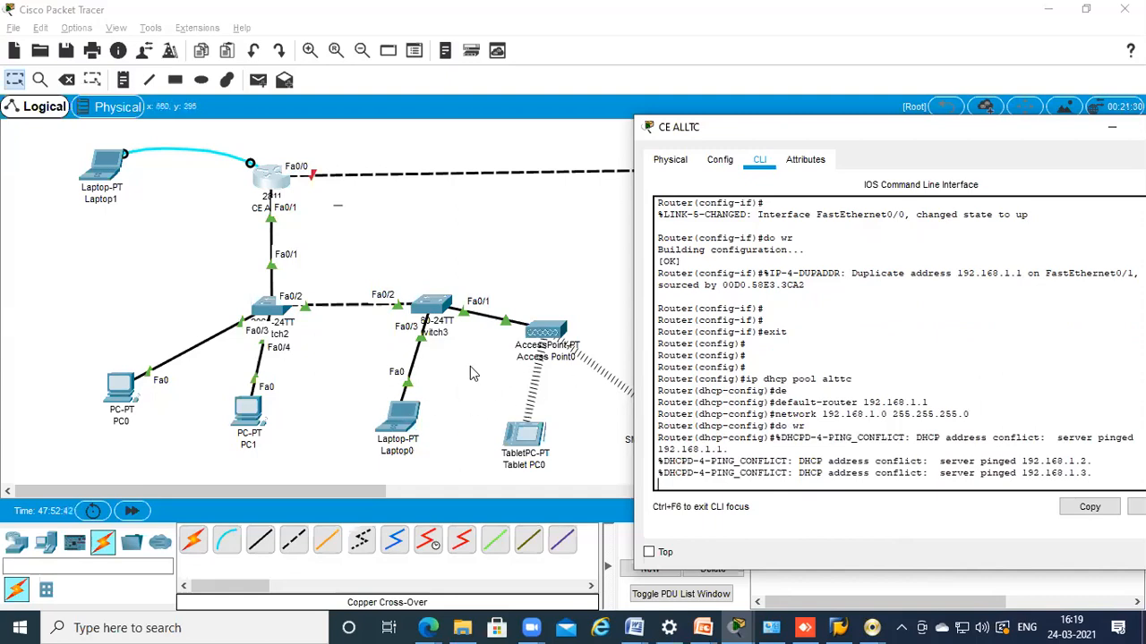
Switch PC0's IPv4 configuration on FastEthernet0 from static to DHCP
left_click(121, 407)
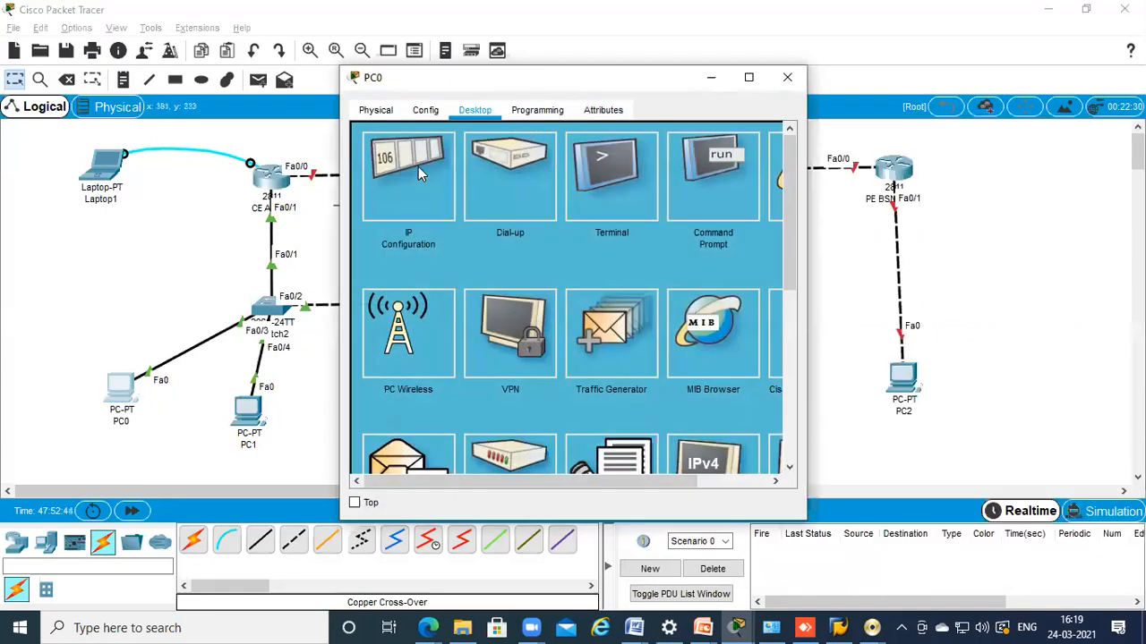
left_click(419, 165)
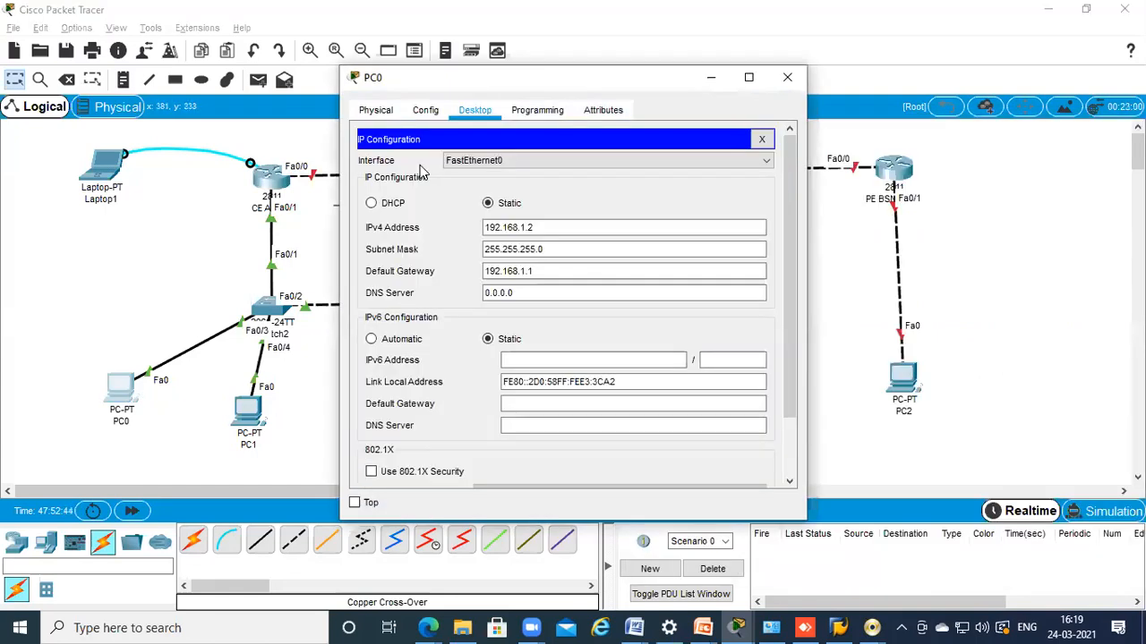
left_click(372, 204)
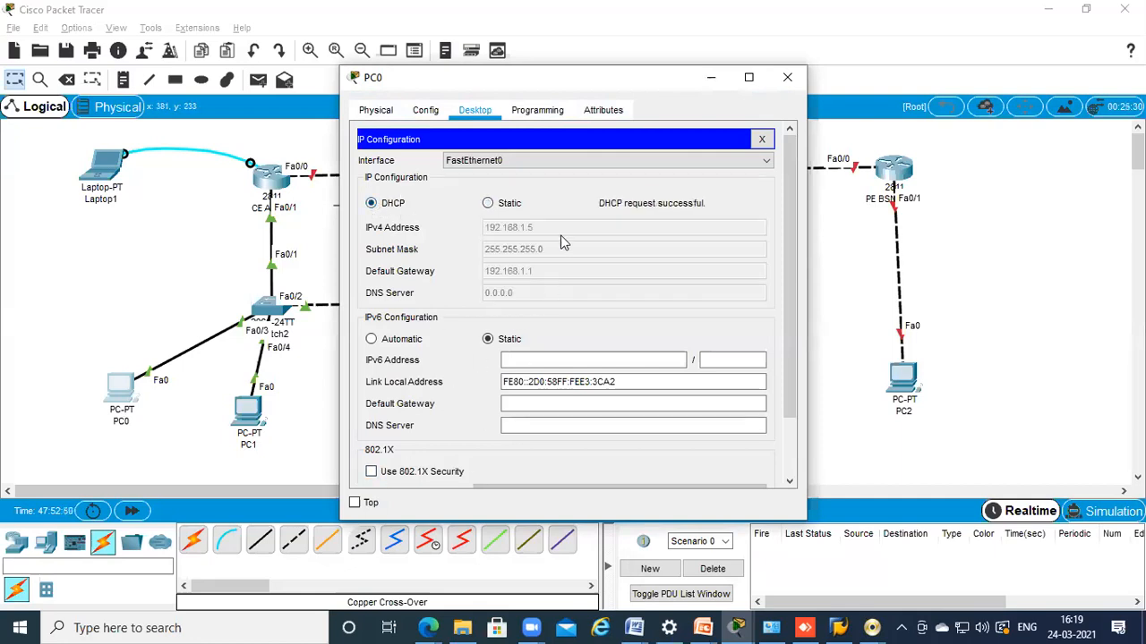
Switch PC1's IPv4 configuration to DHCP and close its window
left_click(248, 412)
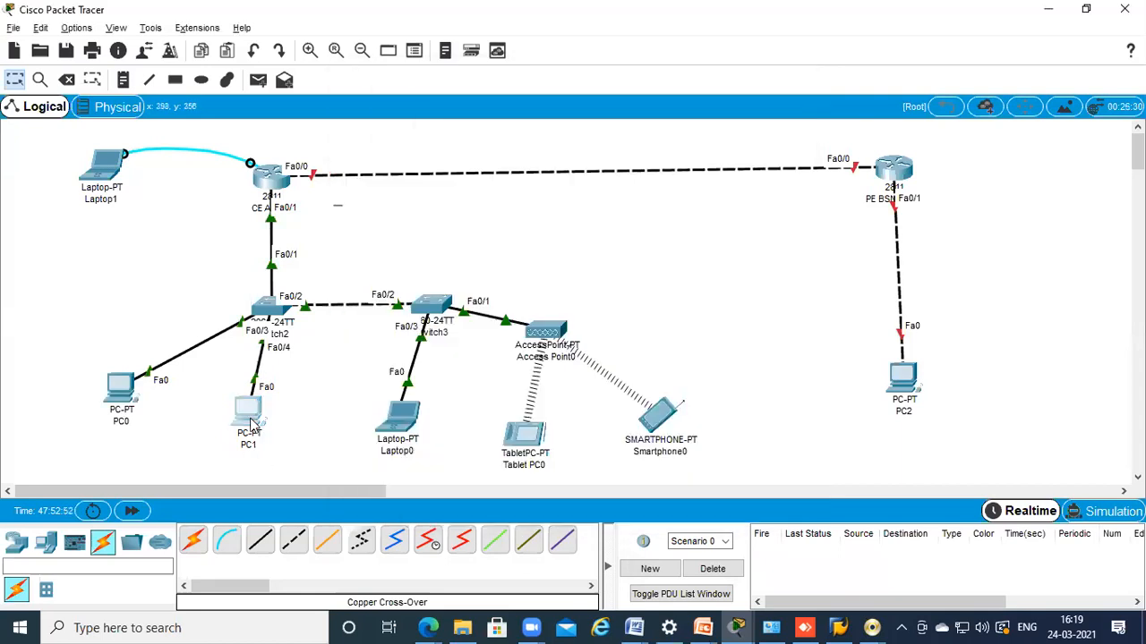
left_click(421, 111)
left_click(466, 111)
left_click(372, 203)
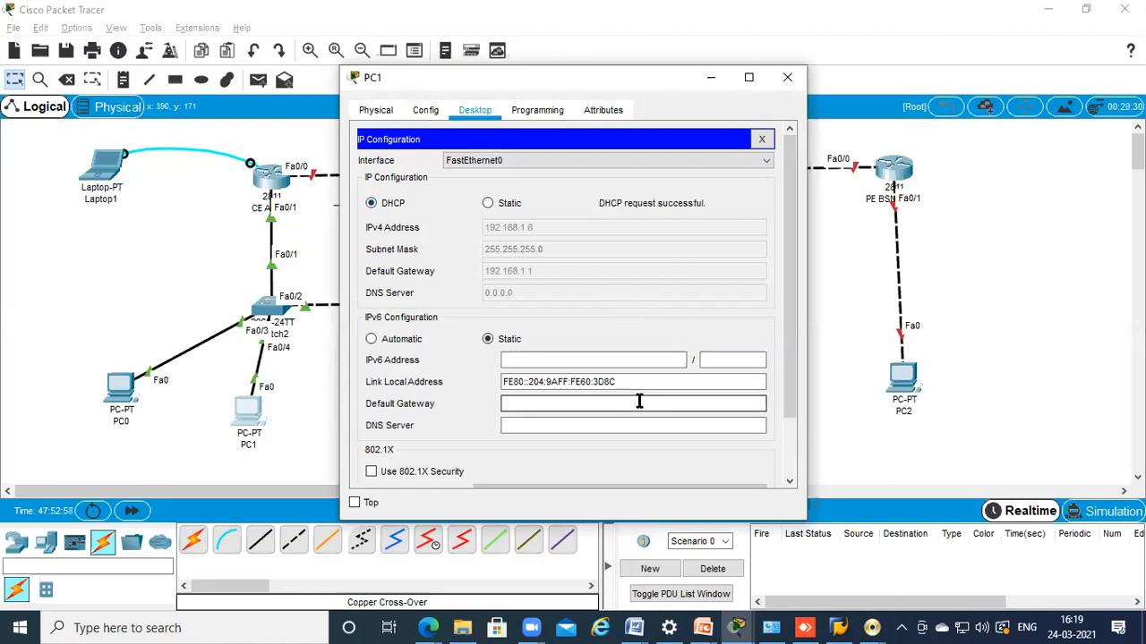
left_click(786, 77)
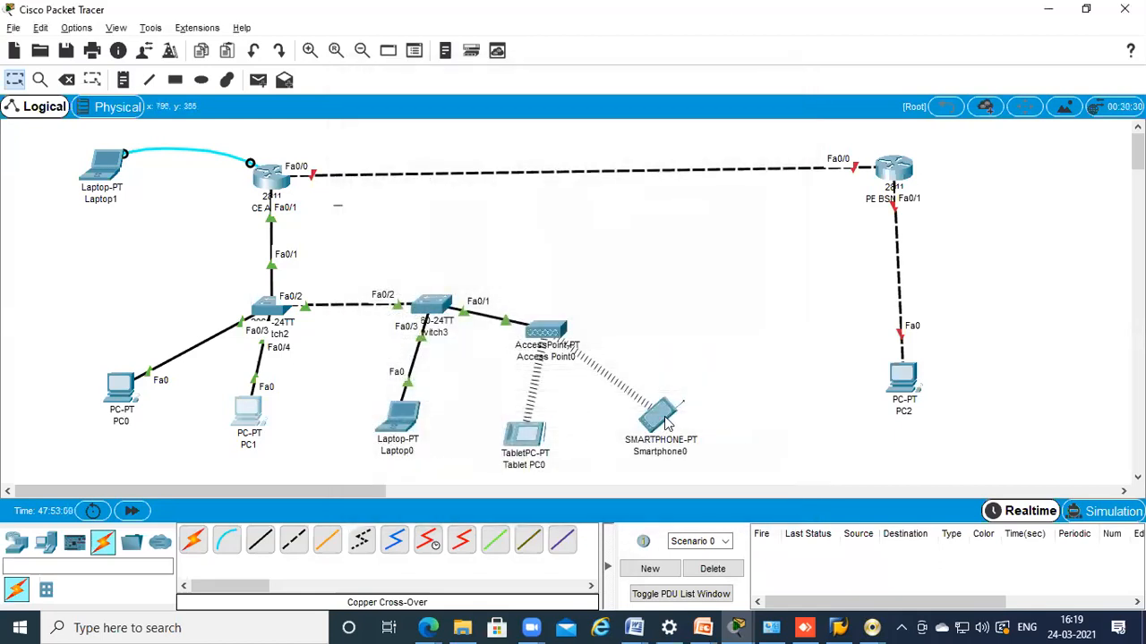
Check the addressing in Smartphone0's IP configuration and close its window
left_click(666, 423)
left_click(474, 110)
left_click(427, 190)
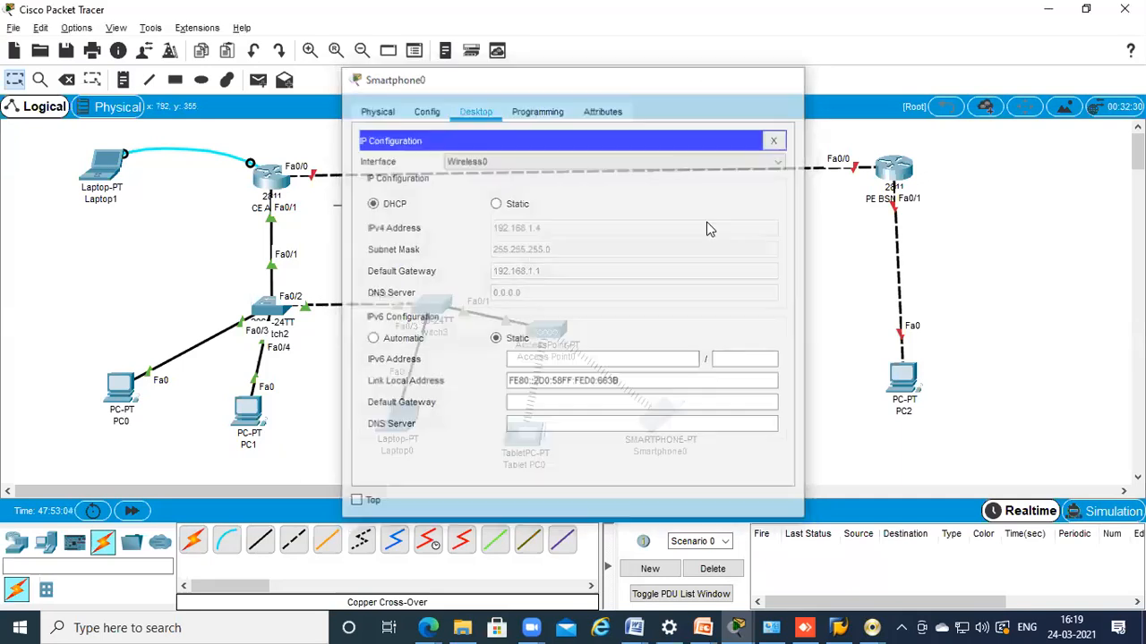
Switch Laptop0's IPv4 configuration to DHCP and close its window
left_click(400, 424)
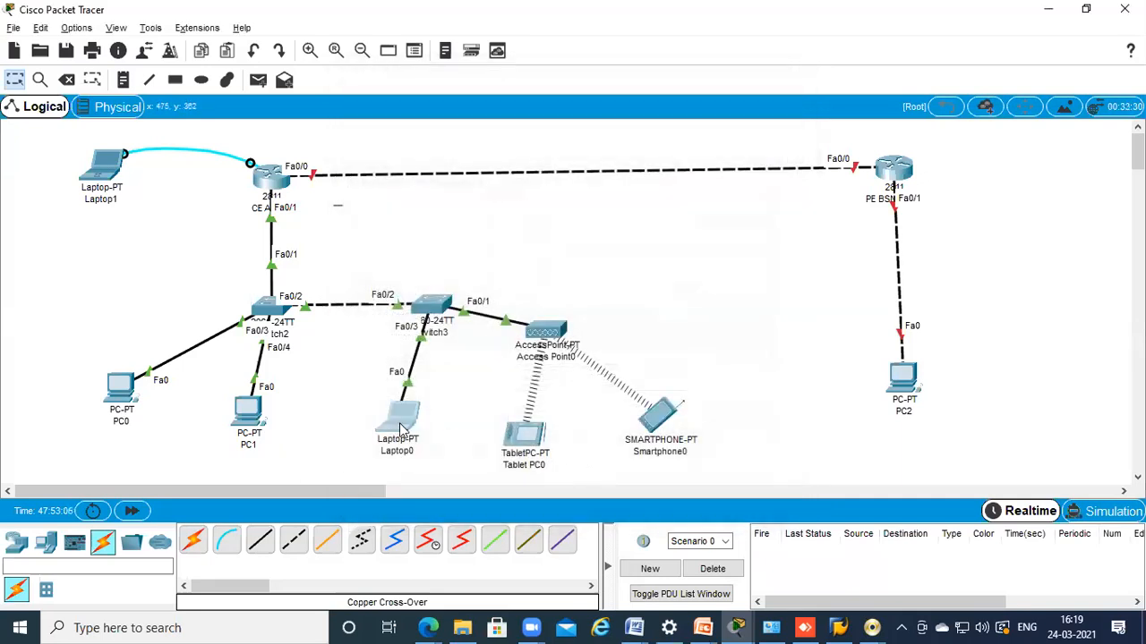
left_click(474, 110)
left_click(421, 183)
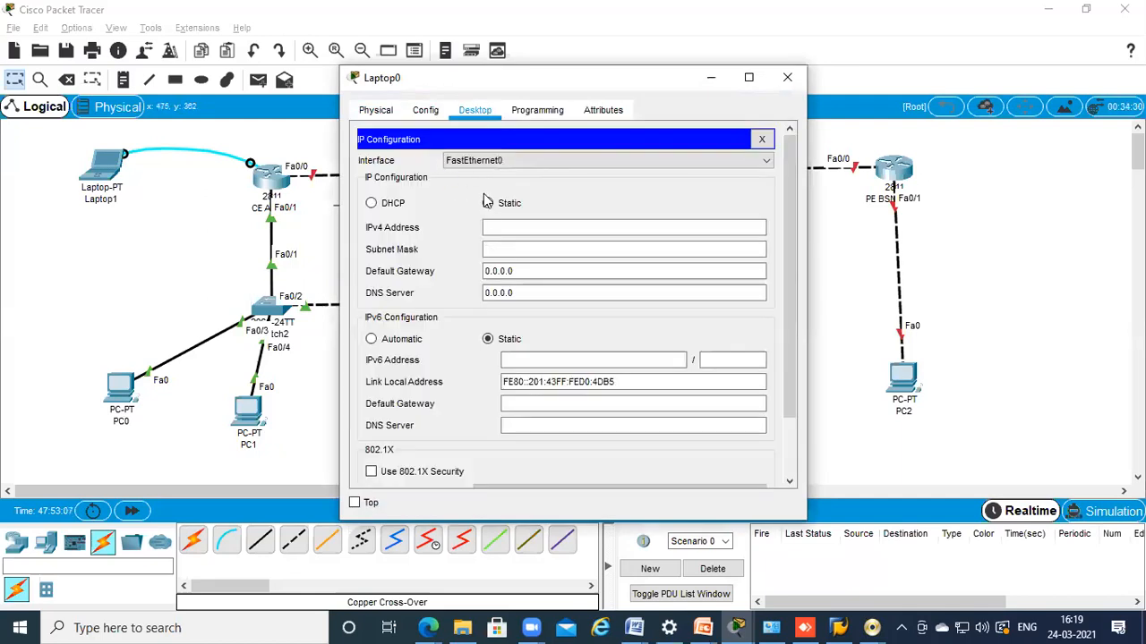
left_click(394, 206)
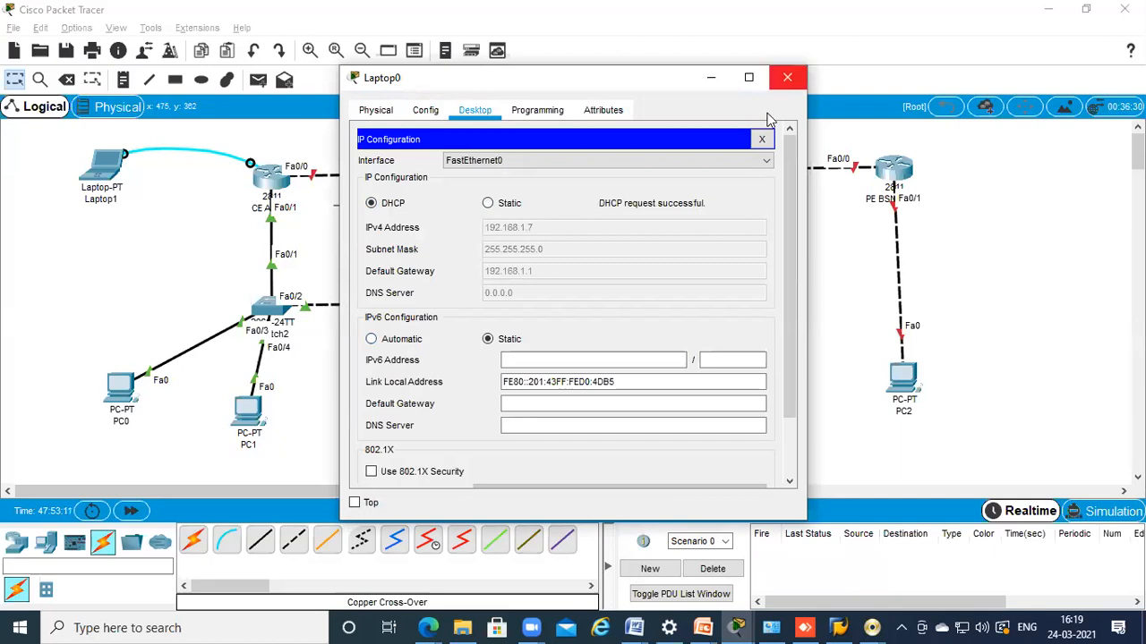
left_click(787, 77)
Return to the CE ALLTC router's command line, get a fresh prompt and review the DHCP address conflict messages
left_click(273, 179)
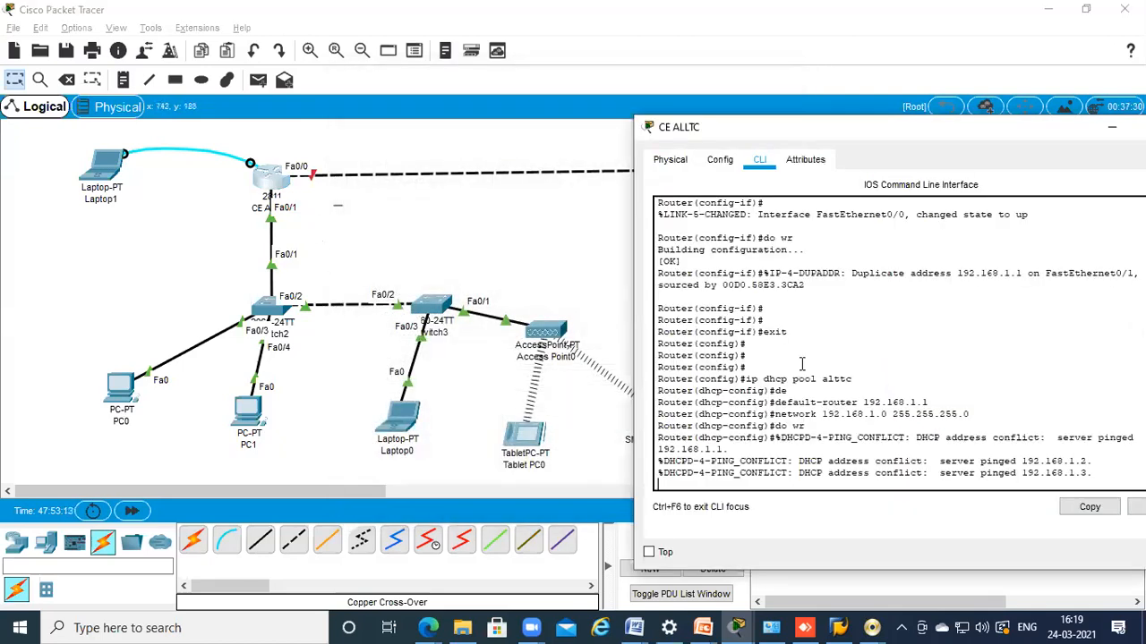
key("Return")
key("Return")
key("Return")
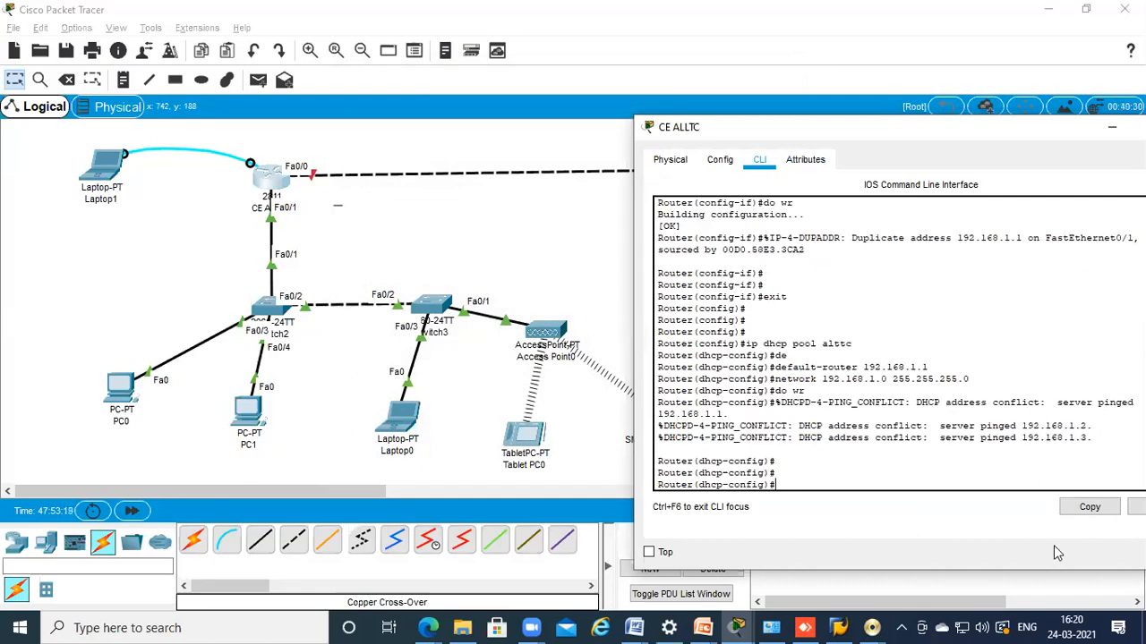
left_click_drag(660, 426, 1113, 443)
left_click(1099, 450)
Exclude addresses 192.168.1.1 through 192.168.1.10 from DHCP assignment with the ip dhcp excluded-address command
type("ip dhcp excluded-address")
key("Left")
key("Left")
key("Left")
key("Left")
key("Left")
key("Left")
key("Left")
type("x")
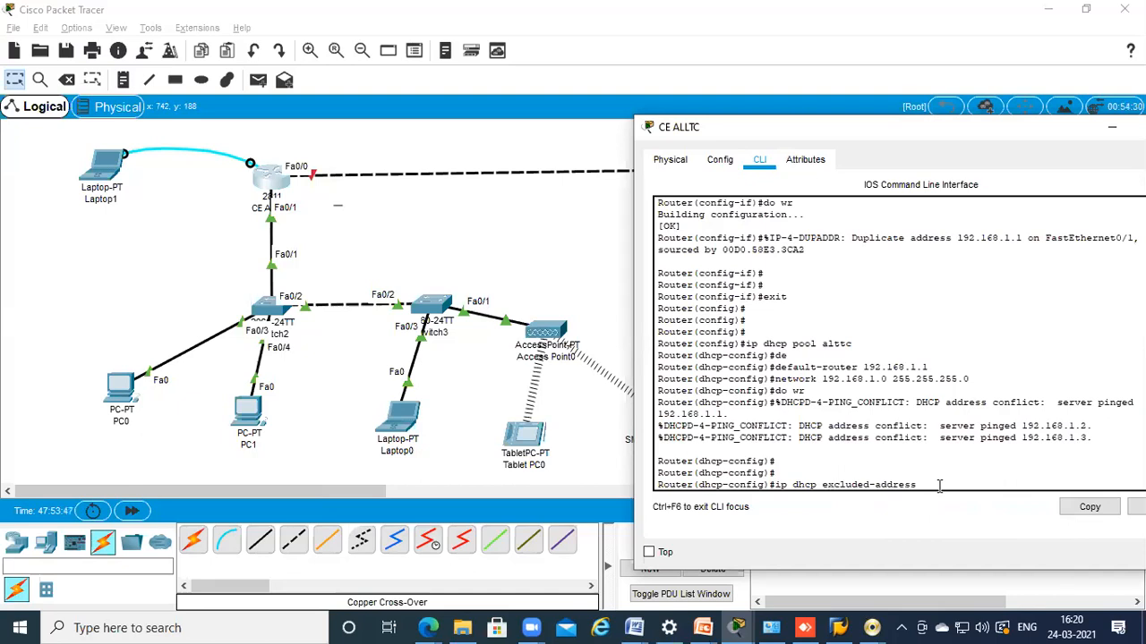
type("192.168.1.1")
key("BackSpace")
key("BackSpace")
key("BackSpace")
key("BackSpace")
key("BackSpace")
key("BackSpace")
key("BackSpace")
key("BackSpace")
key("BackSpace")
key("BackSpace")
key("BackSpace")
key("BackSpace")
type("92.168.1.1 192.168.1.10")
key("Return")
Save the CE ALLTC router's configuration with do wr from global configuration mode
left_click_drag(938, 472, 1069, 473)
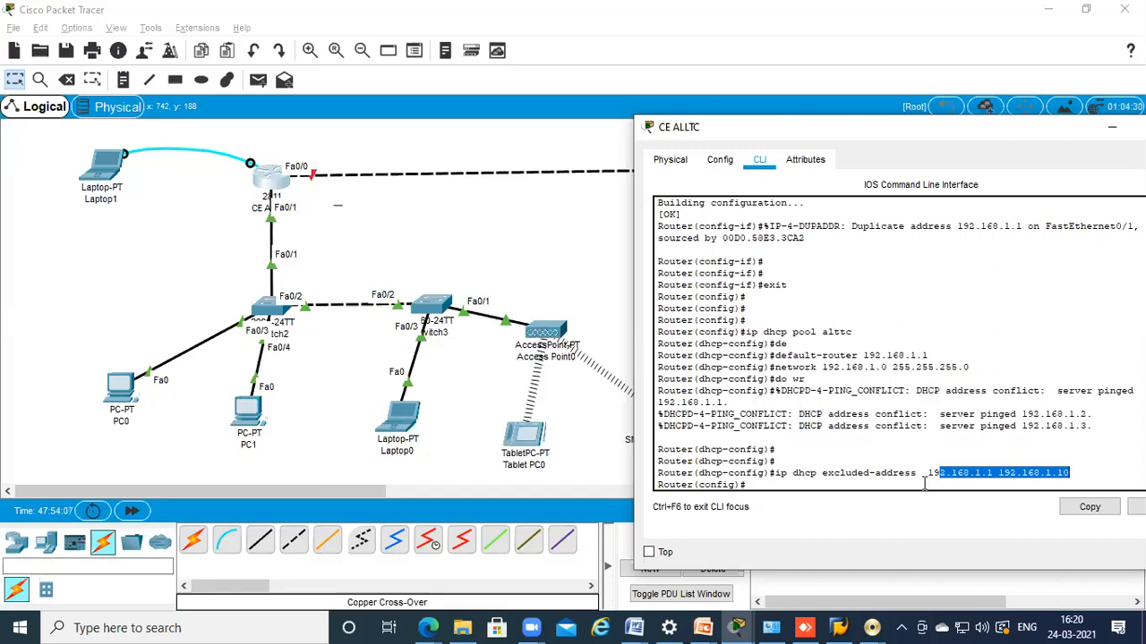
left_click(893, 488)
type("do wr")
key("Return")
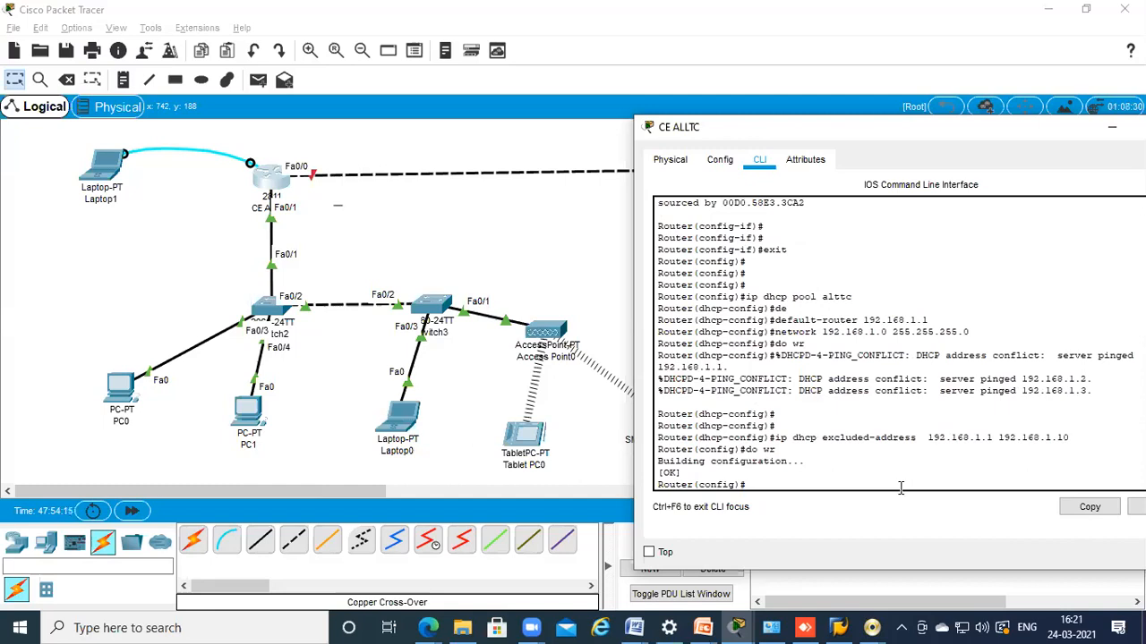
Renew PC0's DHCP lease by switching its IPv4 configuration to static and back to DHCP, and close its window
left_click_drag(65, 333, 707, 484)
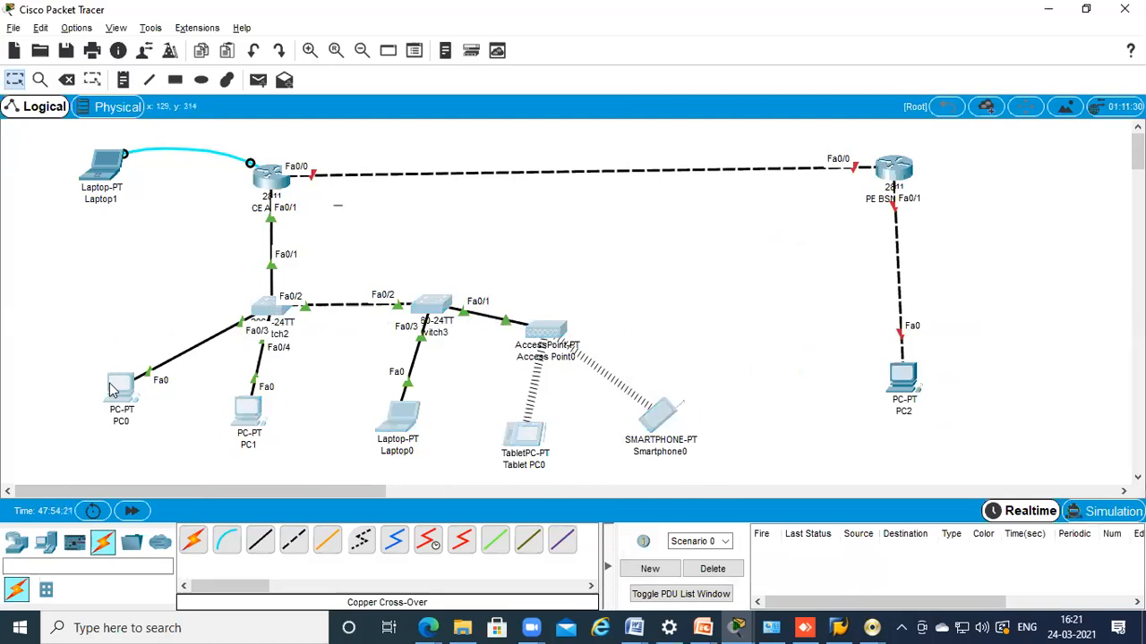
left_click(112, 387)
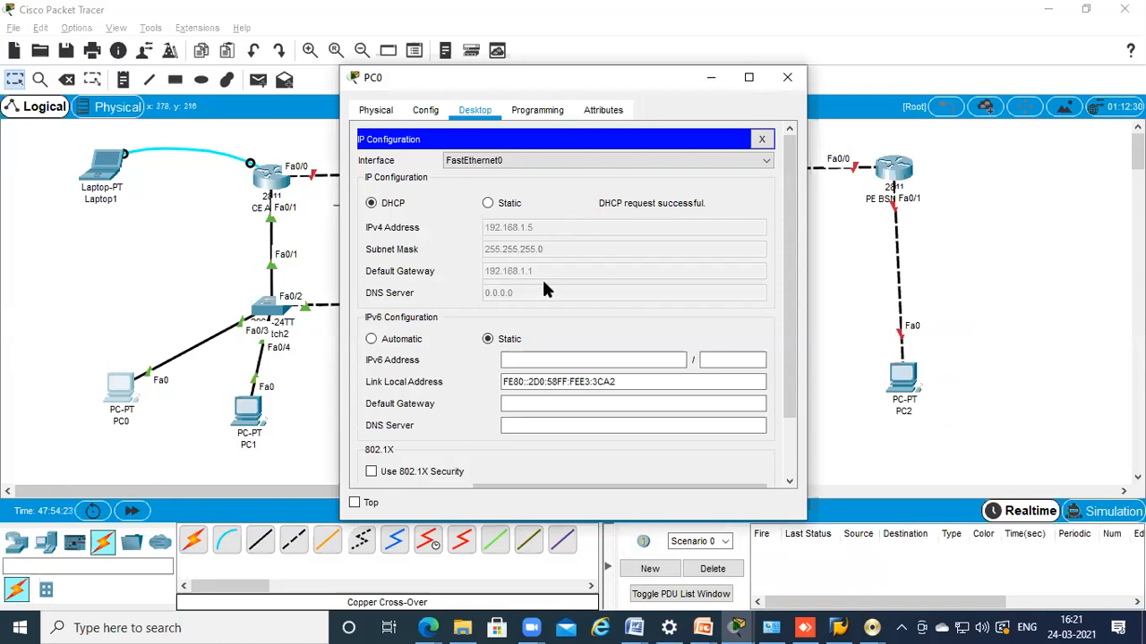
left_click(488, 204)
left_click(400, 206)
left_click(788, 77)
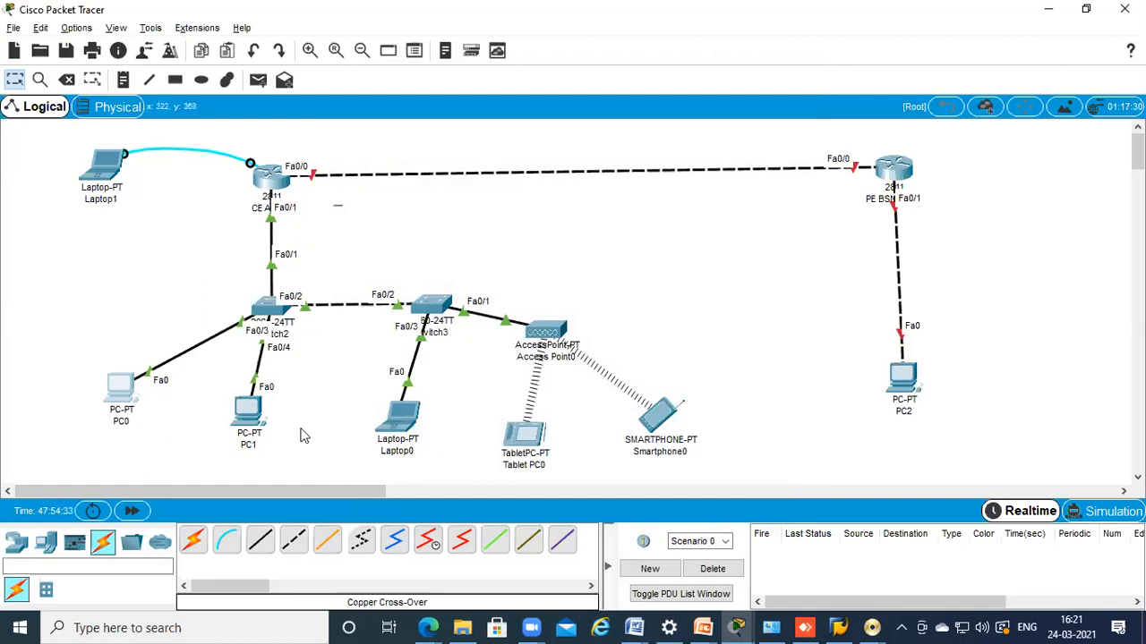
Renew Smartphone0's DHCP lease on Wireless0 by switching to static and back to DHCP, and close its window
left_click(660, 410)
left_click(386, 170)
left_click(495, 203)
left_click(383, 206)
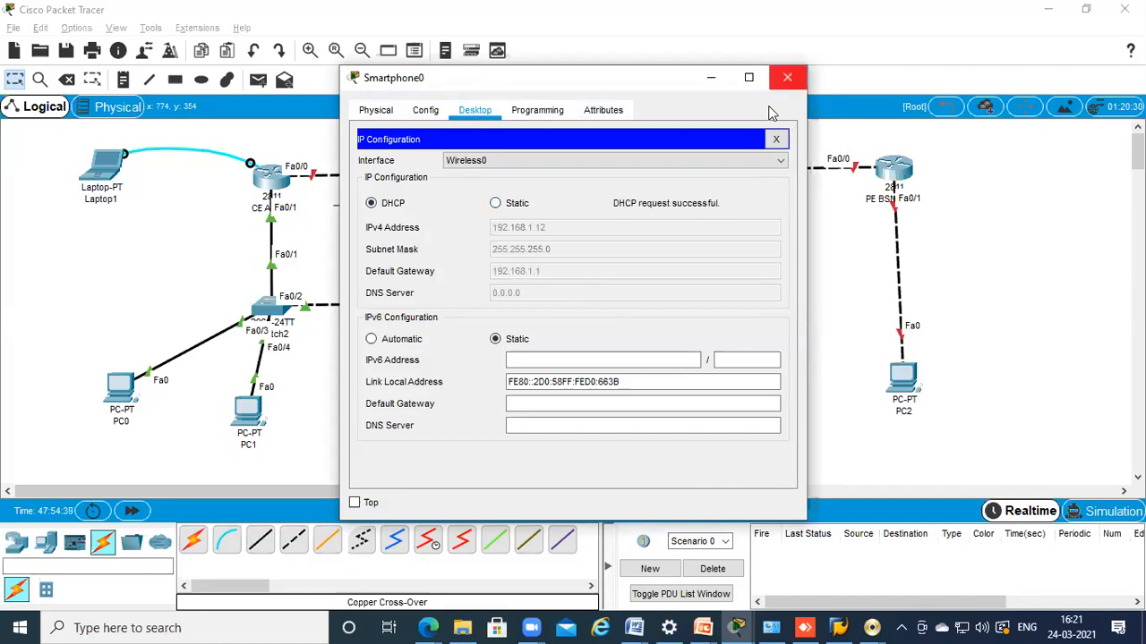
left_click(787, 77)
left_click_drag(23, 276, 782, 492)
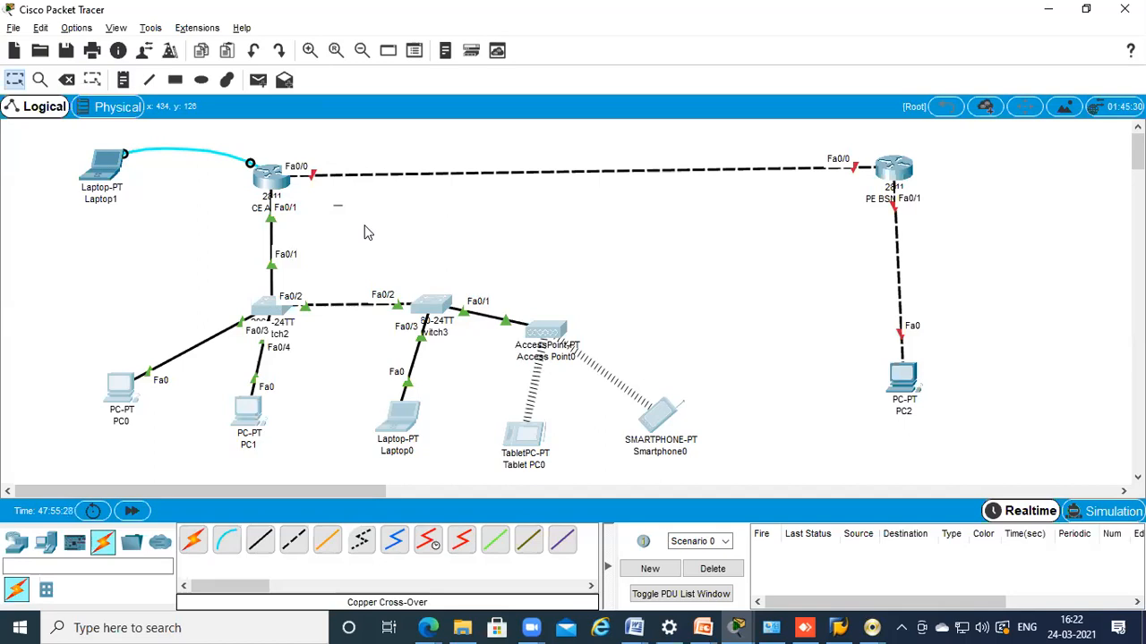
mouse_move(428, 628)
left_click(413, 574)
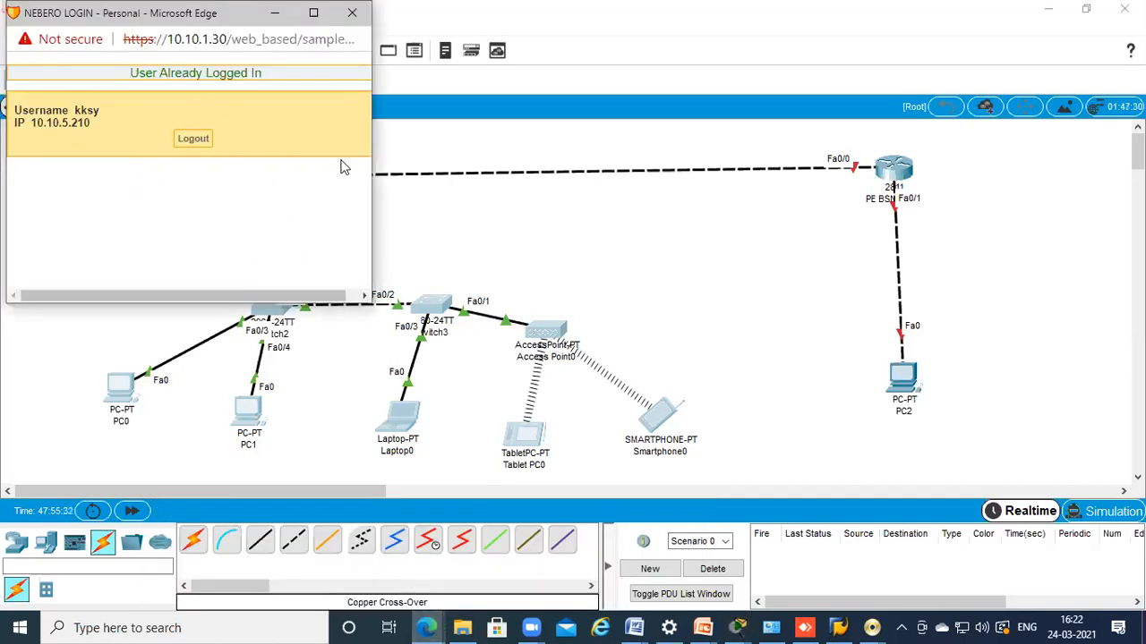
left_click(461, 236)
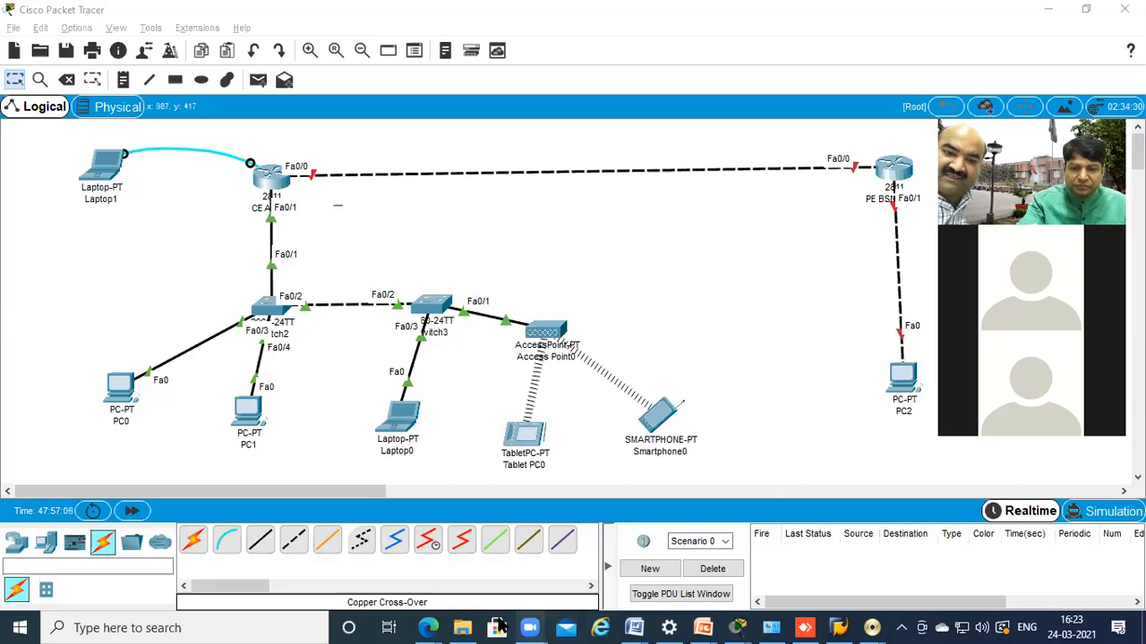
Switch to File Explorer and view the drives under This PC, selecting the ACER DATA (D:) drive
left_click(461, 627)
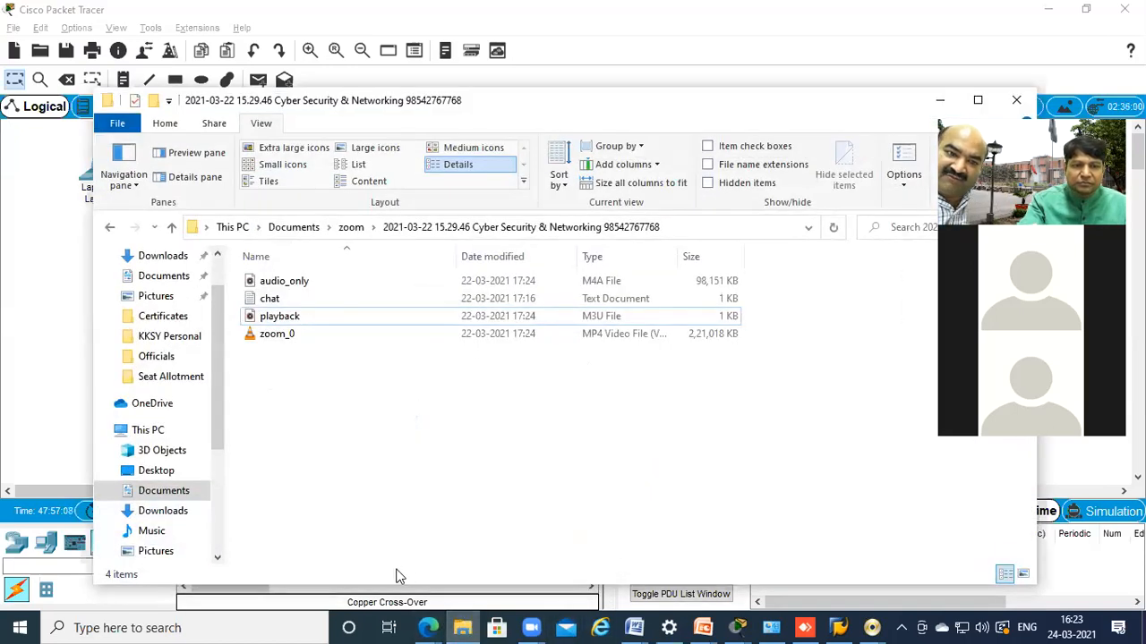
left_click(160, 431)
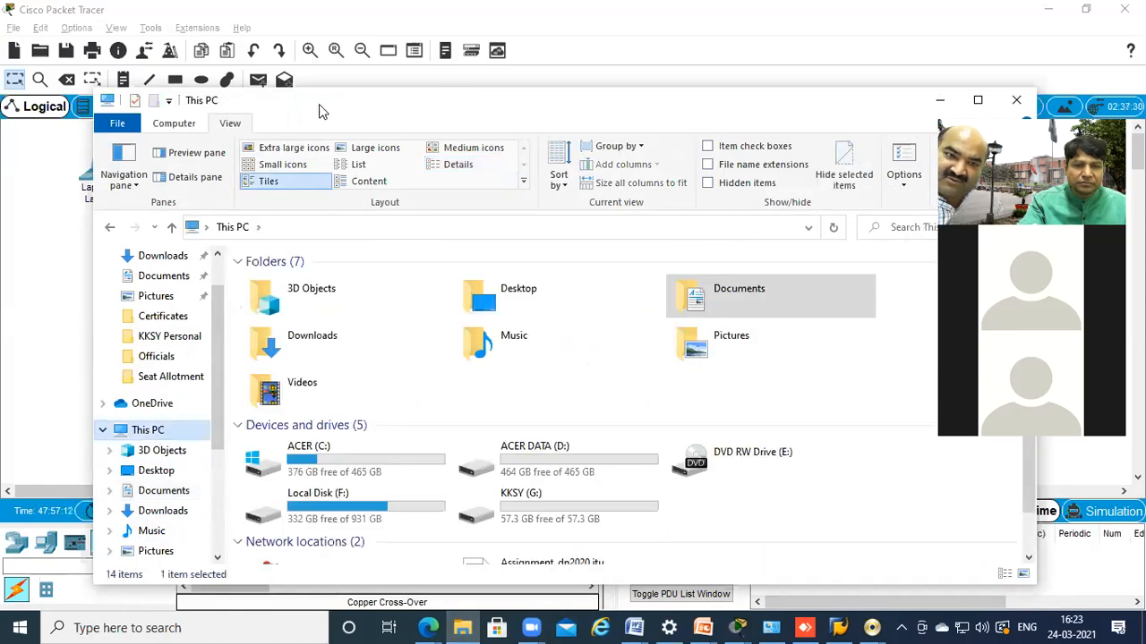
left_click_drag(319, 109, 103, 74)
left_click(307, 433)
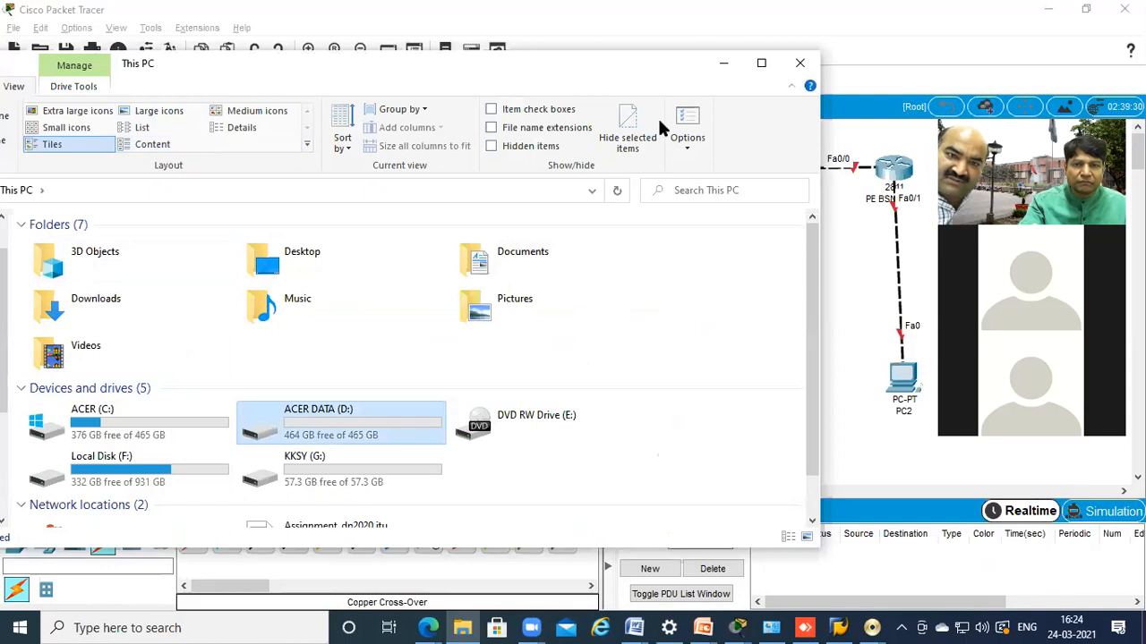
left_click(428, 628)
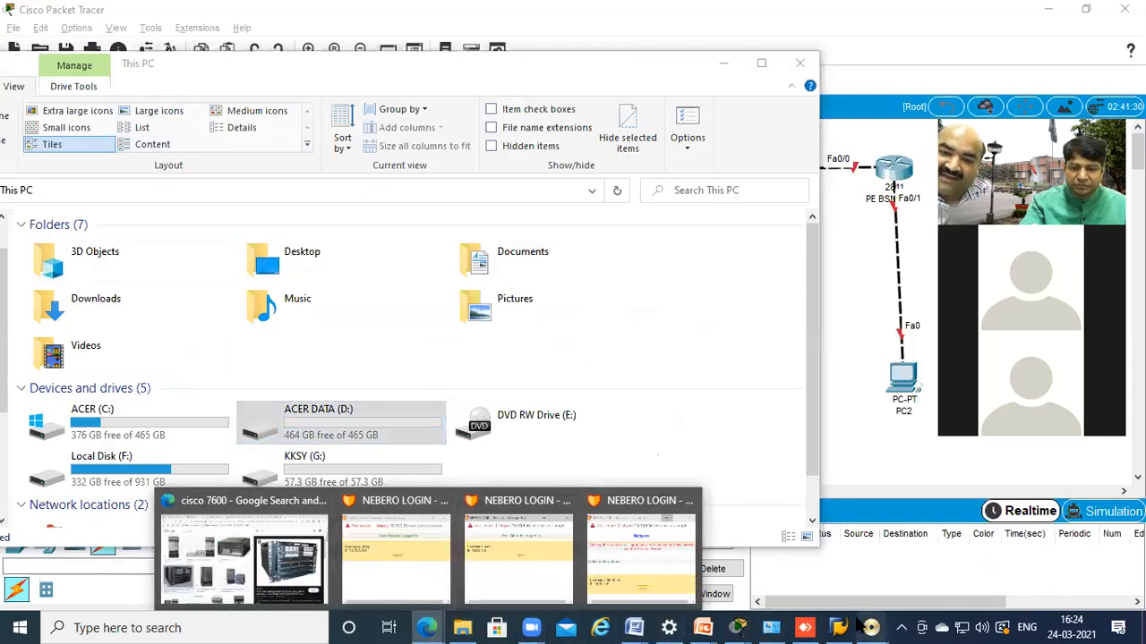
left_click(462, 627)
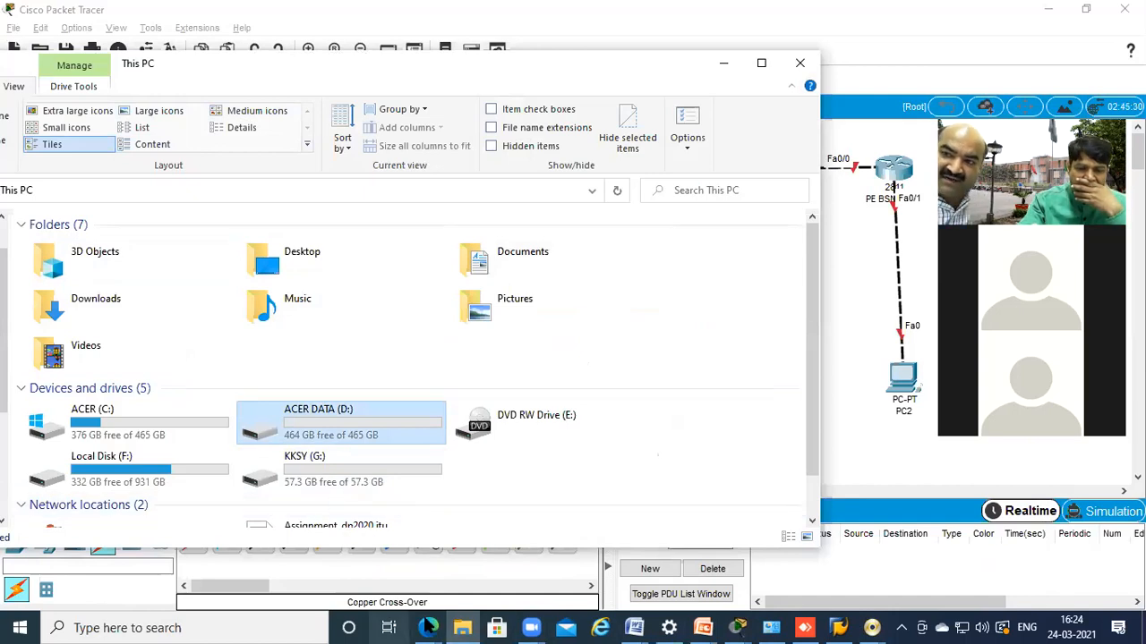
Switch to the Microsoft Edge window with the cisco 7600 search and open the browser's full downloads list
left_click(428, 628)
left_click(298, 583)
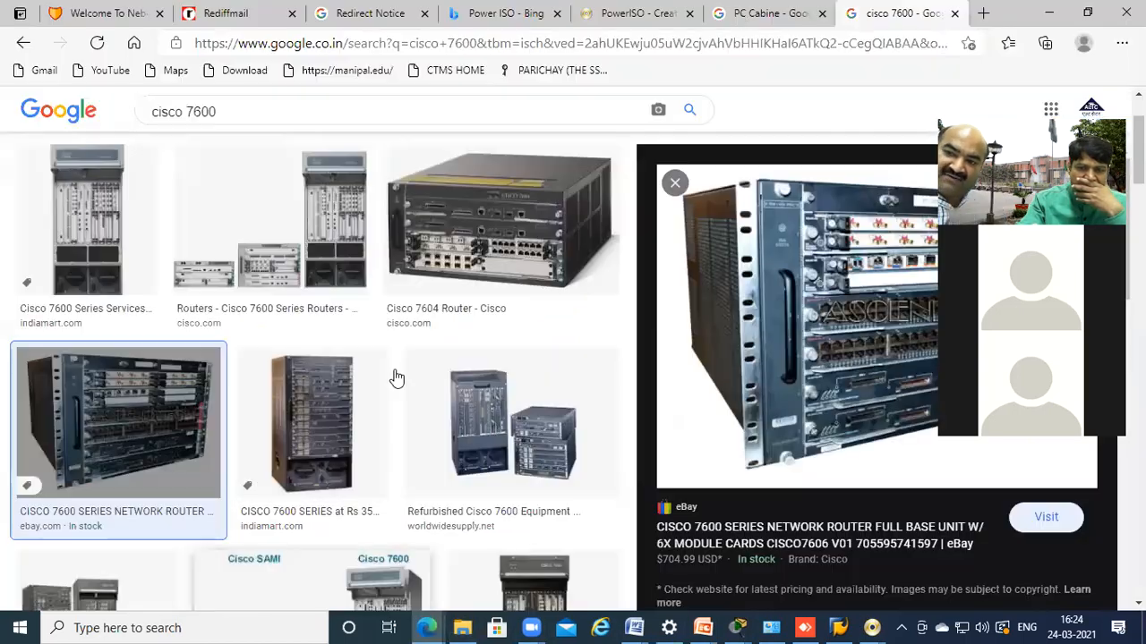
left_click(1122, 43)
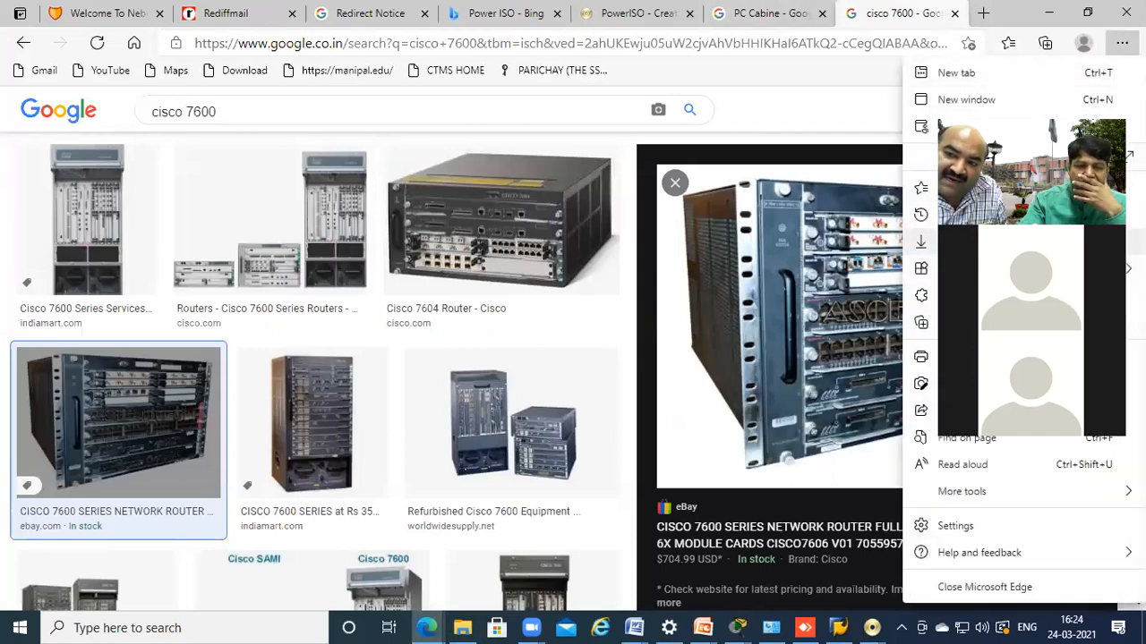
left_click(963, 242)
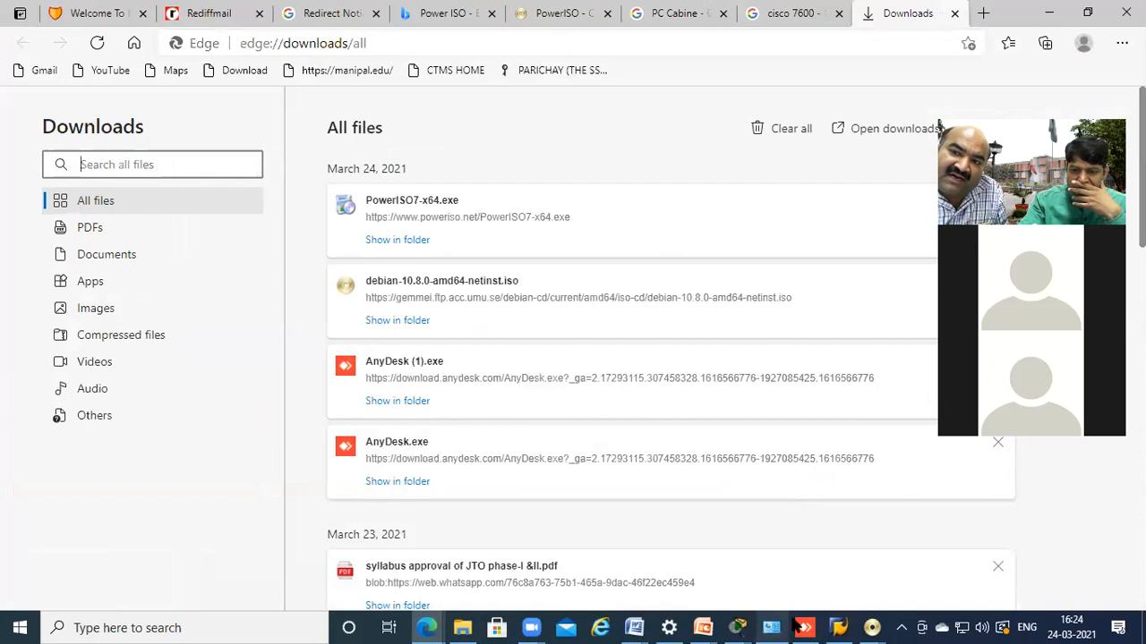
Switch to the PowerISO window that has debian-10.8.0-amd64-netinst.iso open
left_click(871, 627)
left_click(922, 577)
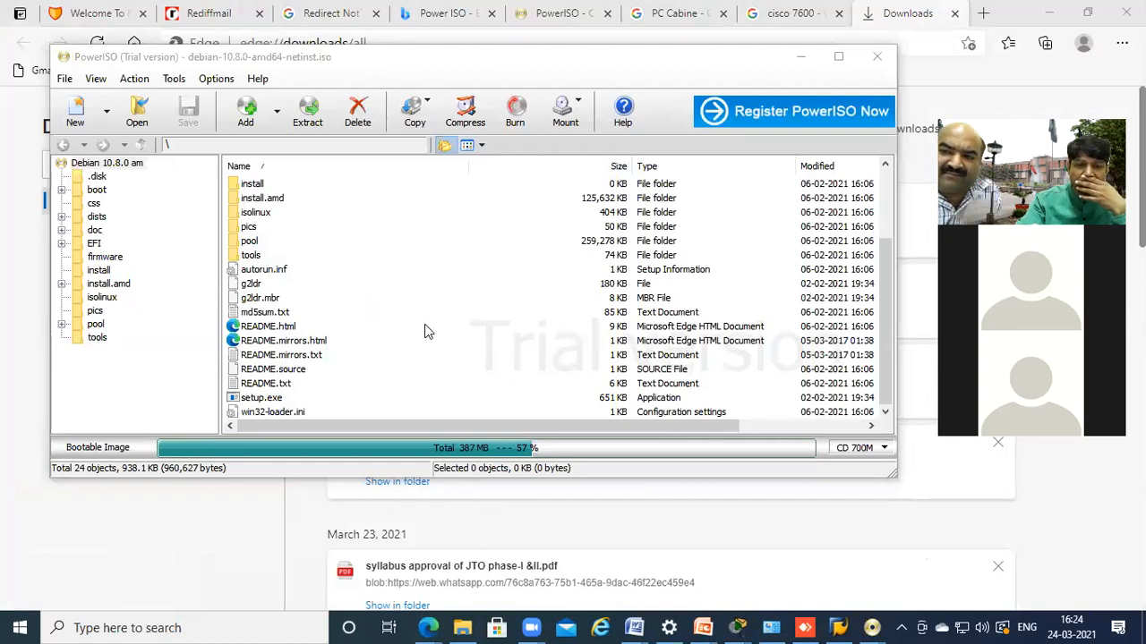
Look through the root folder contents of the Debian 10.8.0 ISO and close its PowerISO window
left_click(184, 403)
scroll(403, 349, "up", 3)
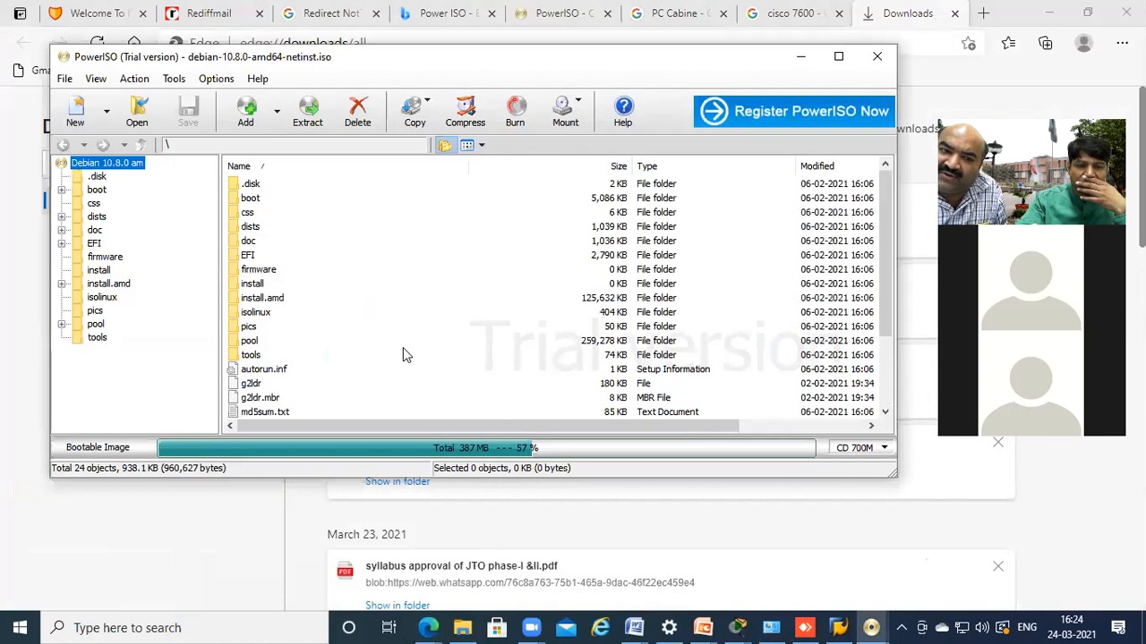
scroll(402, 354, "down", 3)
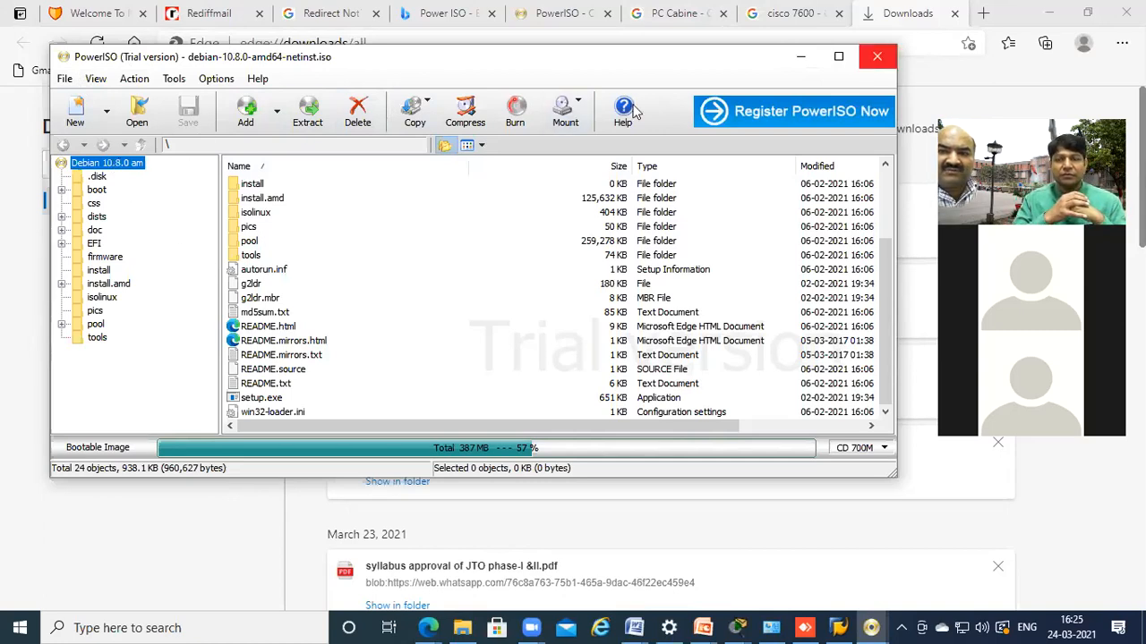
left_click(877, 56)
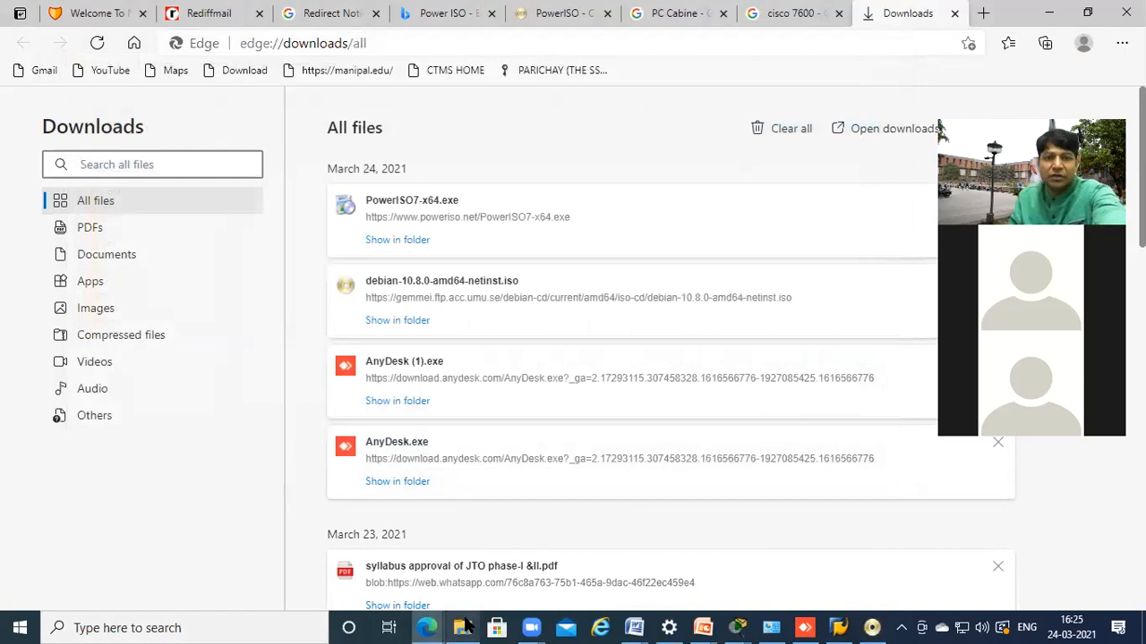
Show the downloaded debian-10.8.0-amd64-netinst.iso in its folder and send a copy to the KKSY (G:) drive
left_click(418, 321)
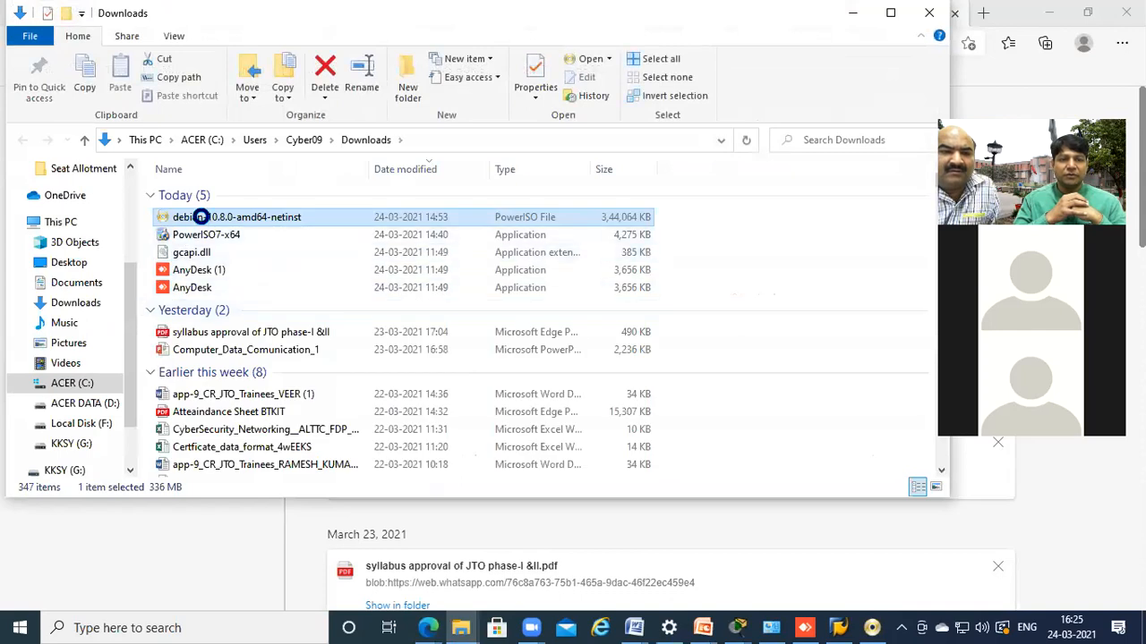
right_click(200, 216)
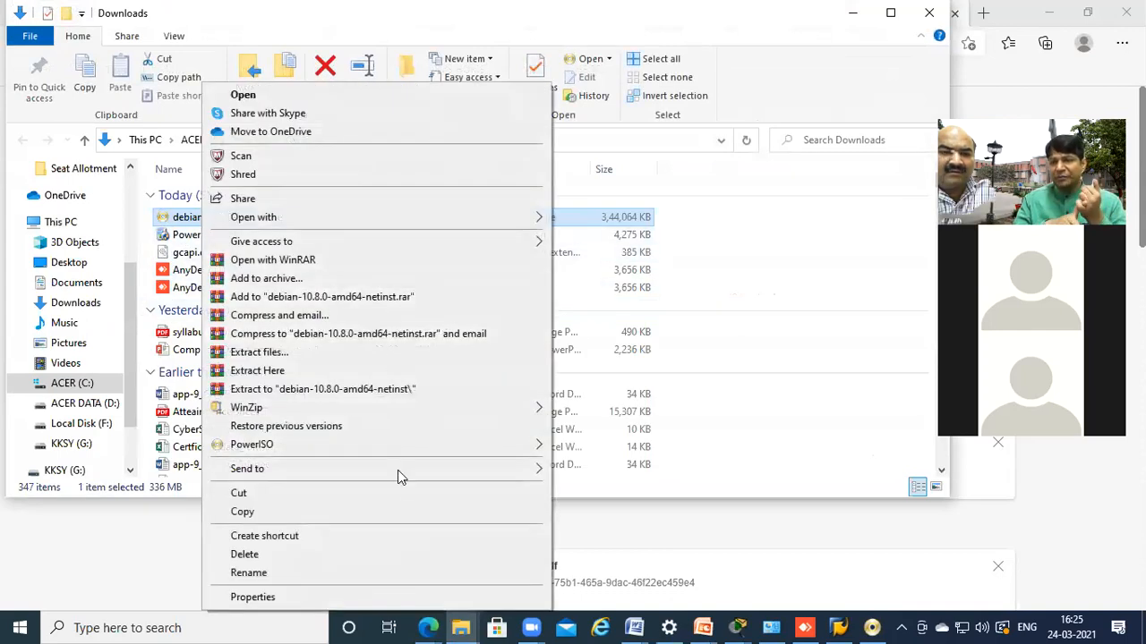
mouse_move(438, 479)
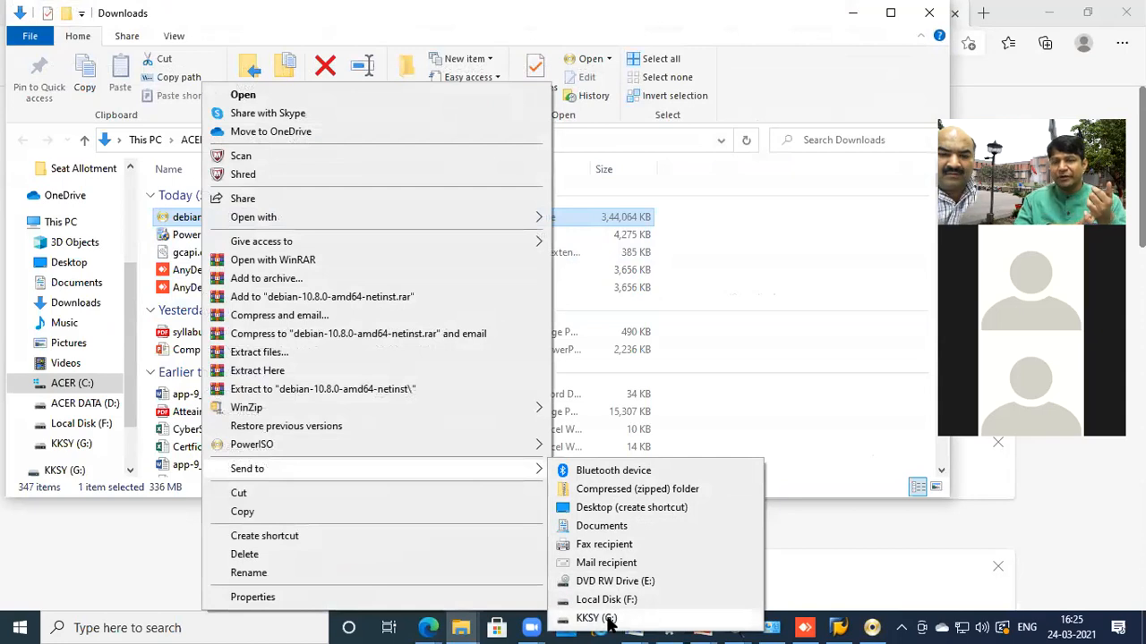
left_click(605, 617)
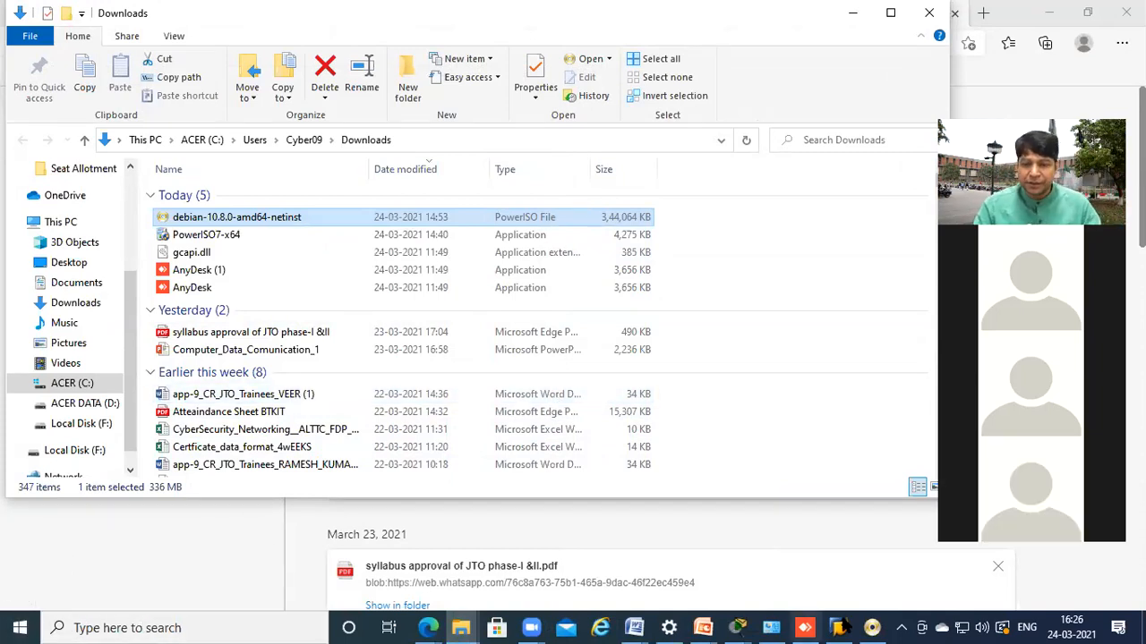
Switch to the Cisco Packet Tracer topology and delete the cable between the PE BSNL GZB router and PC2
left_click(737, 628)
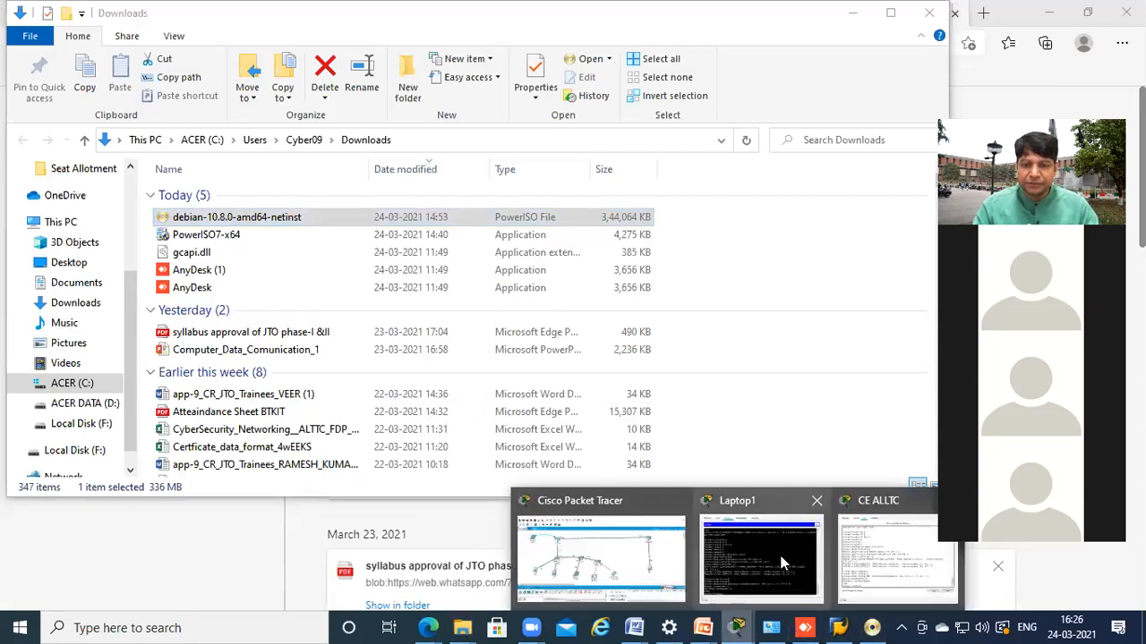
left_click(600, 553)
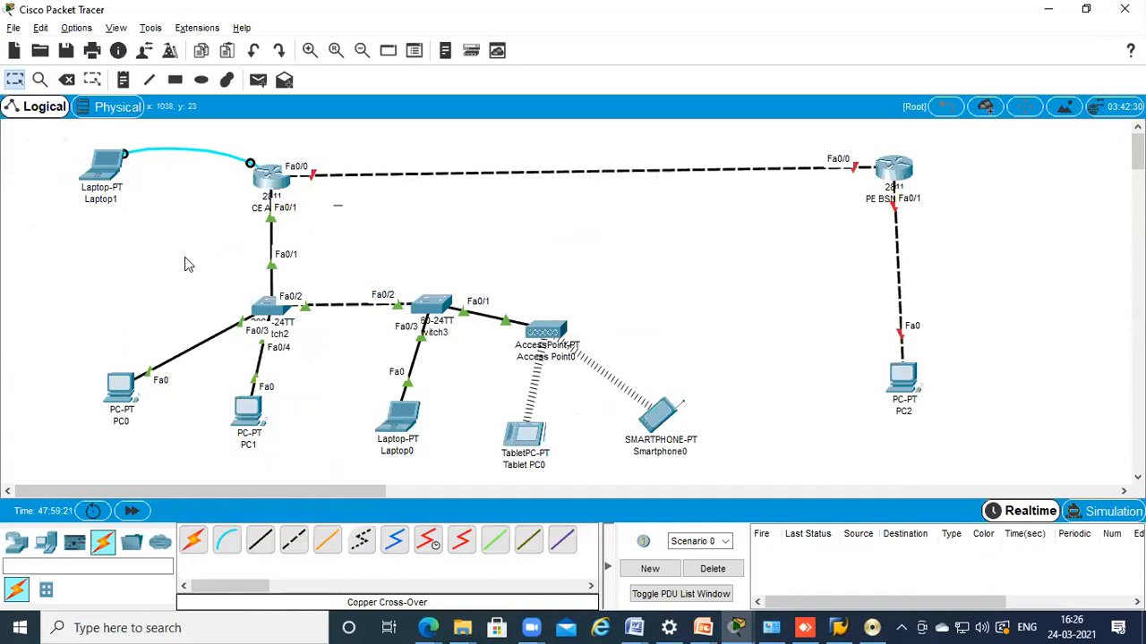
left_click_drag(73, 283, 688, 462)
left_click(737, 415)
key("Delete")
left_click(900, 261)
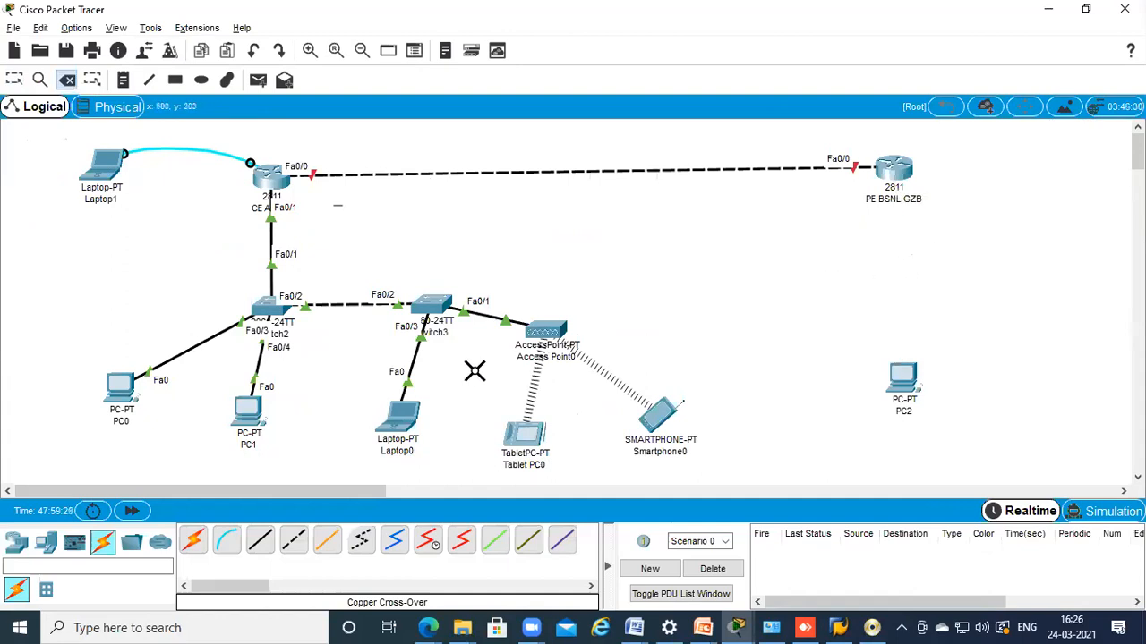
Place a 2960 switch between the PE BSNL GZB router and PC2
left_click(16, 542)
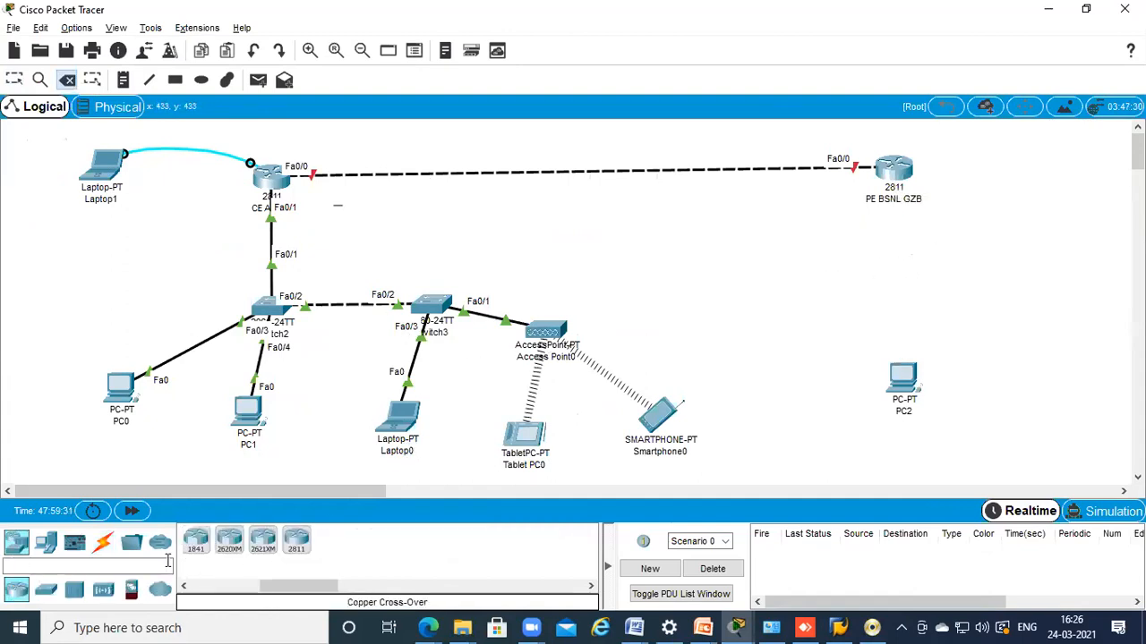
left_click(46, 589)
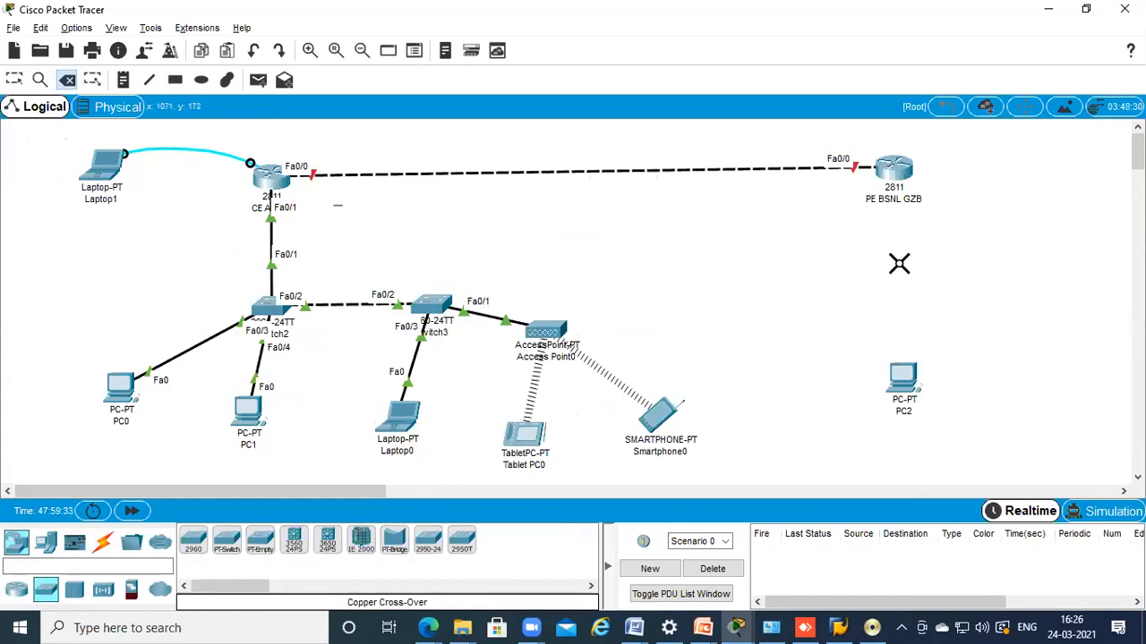
left_click(194, 540)
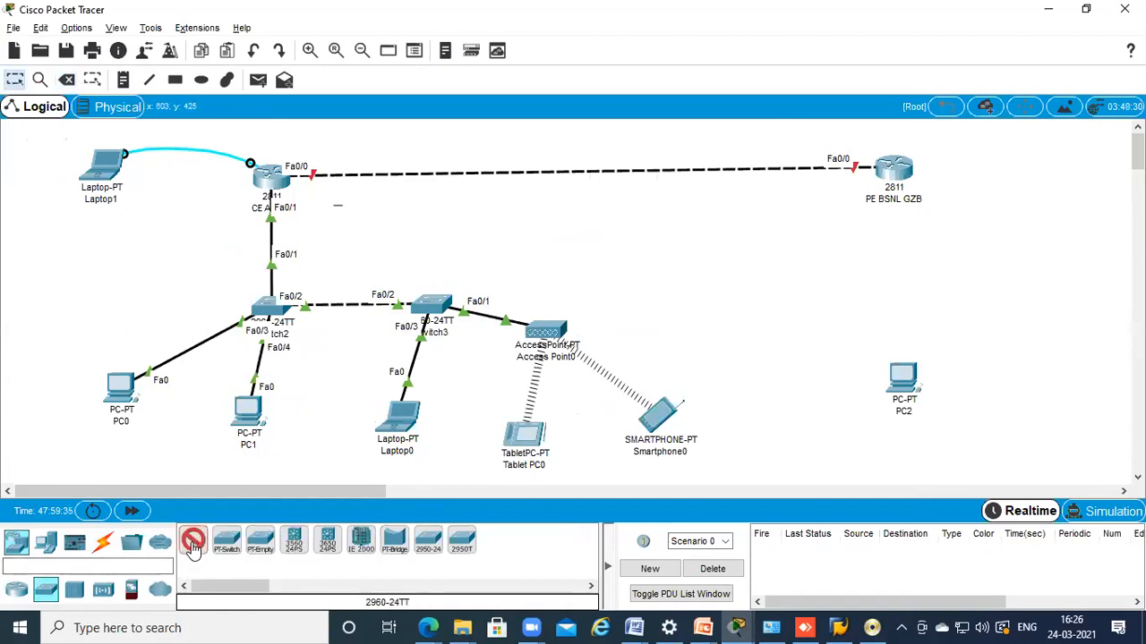
left_click(898, 261)
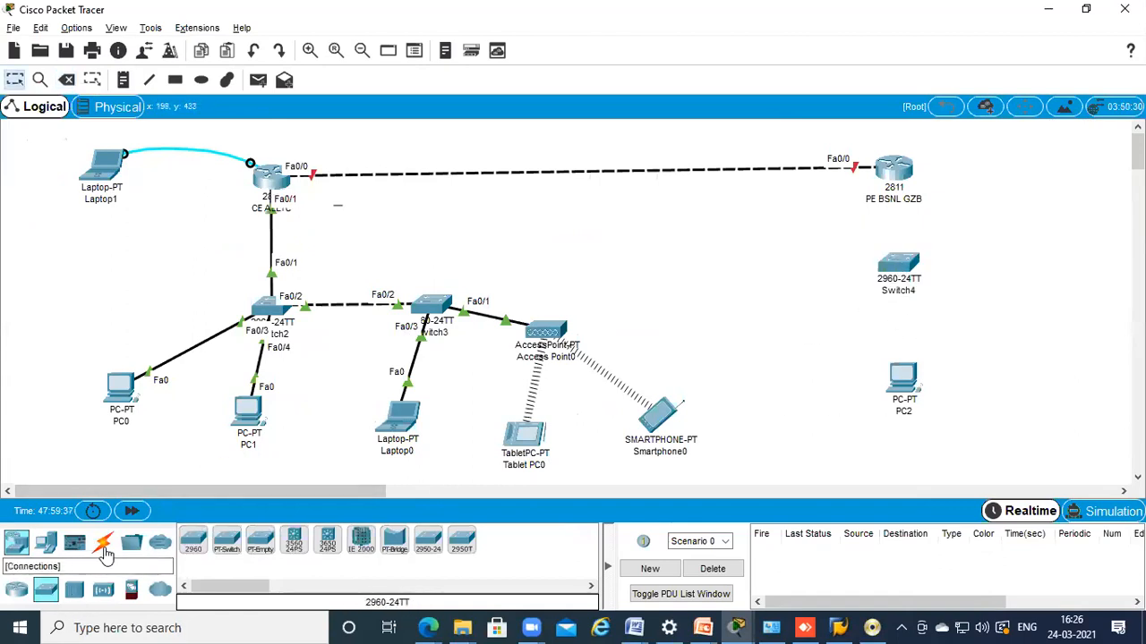
Connect FastEthernet0/1 of the PE BSNL GZB router to FastEthernet0/1 of the new switch with a copper straight-through cable
left_click(104, 548)
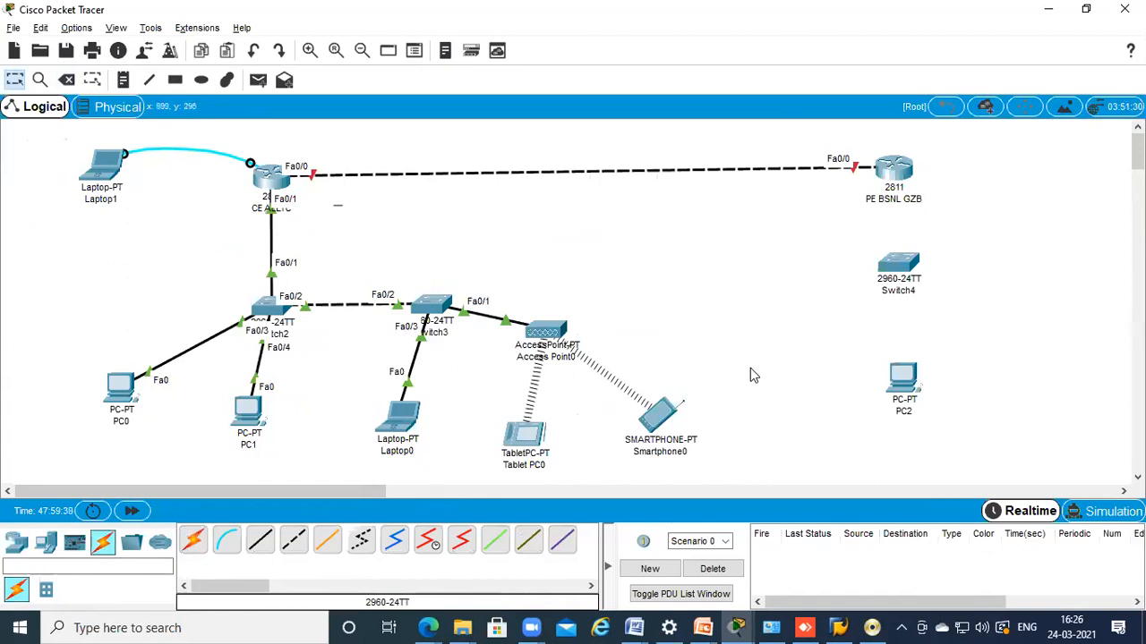
left_click(260, 540)
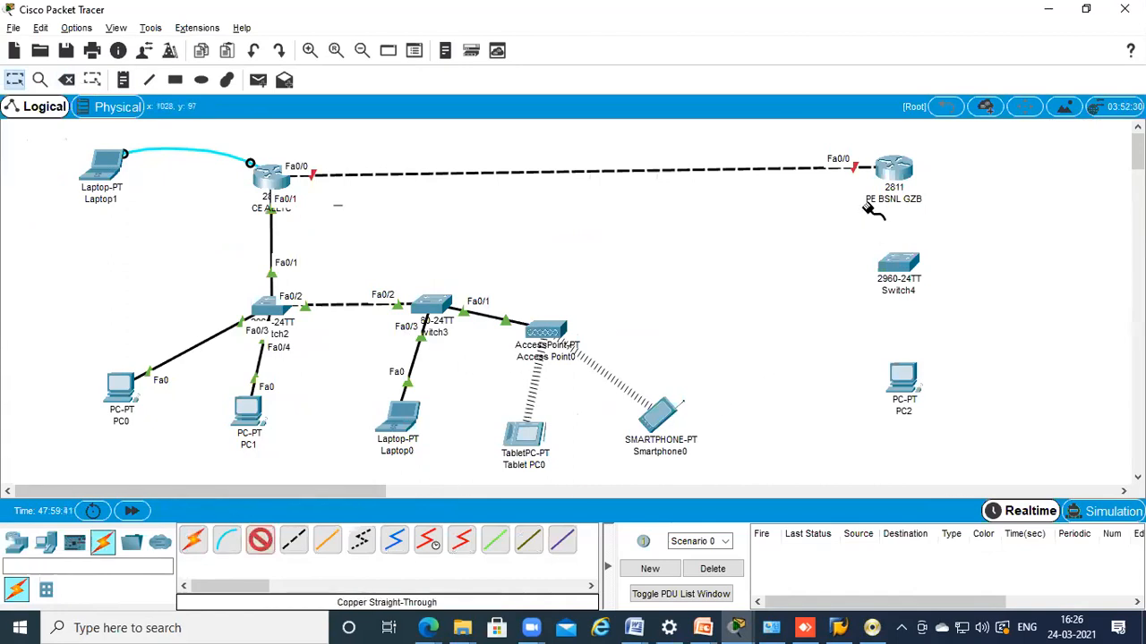
left_click(892, 179)
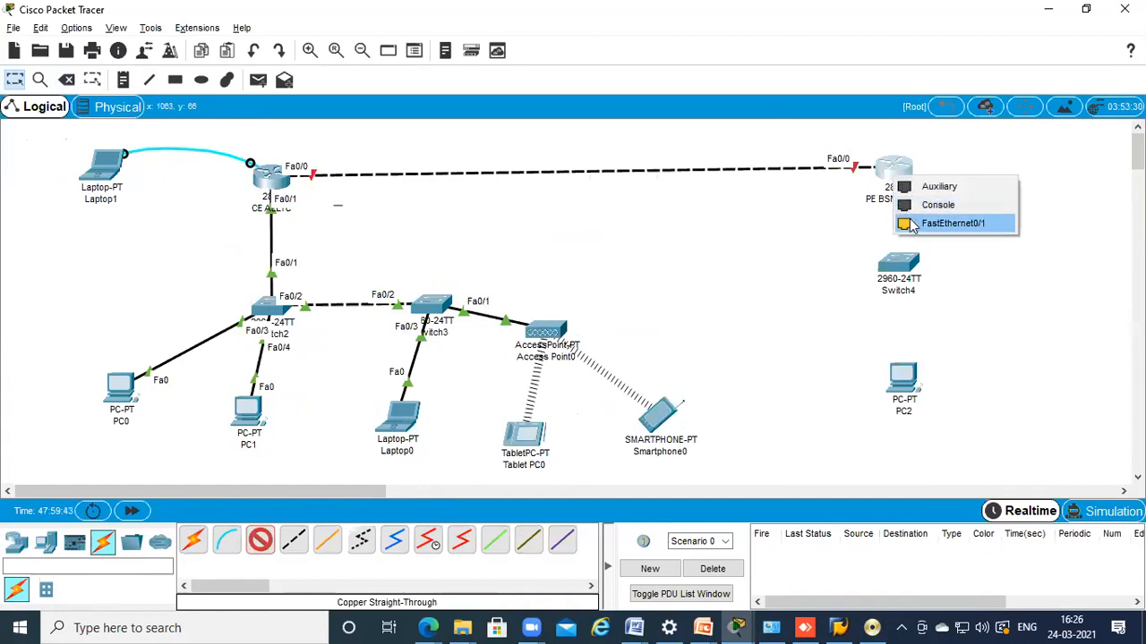
left_click(952, 223)
left_click(899, 263)
left_click(967, 34)
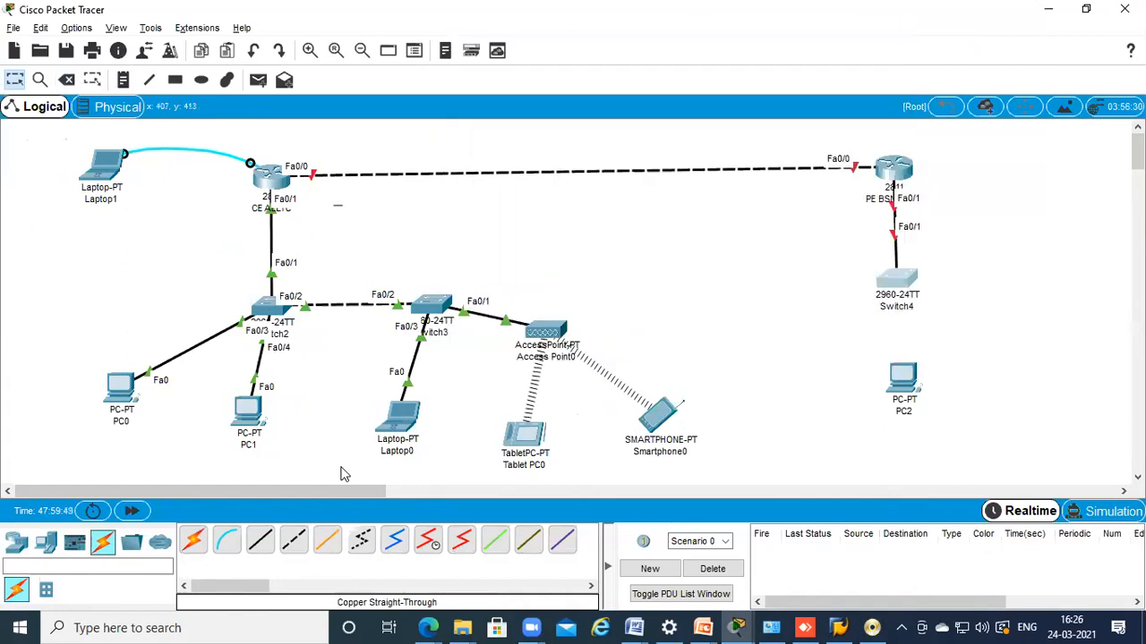
Connect FastEthernet0/2 of the switch below PE BSNL GZB to PC2's FastEthernet0 with a copper straight-through cable
left_click(260, 542)
left_click(898, 282)
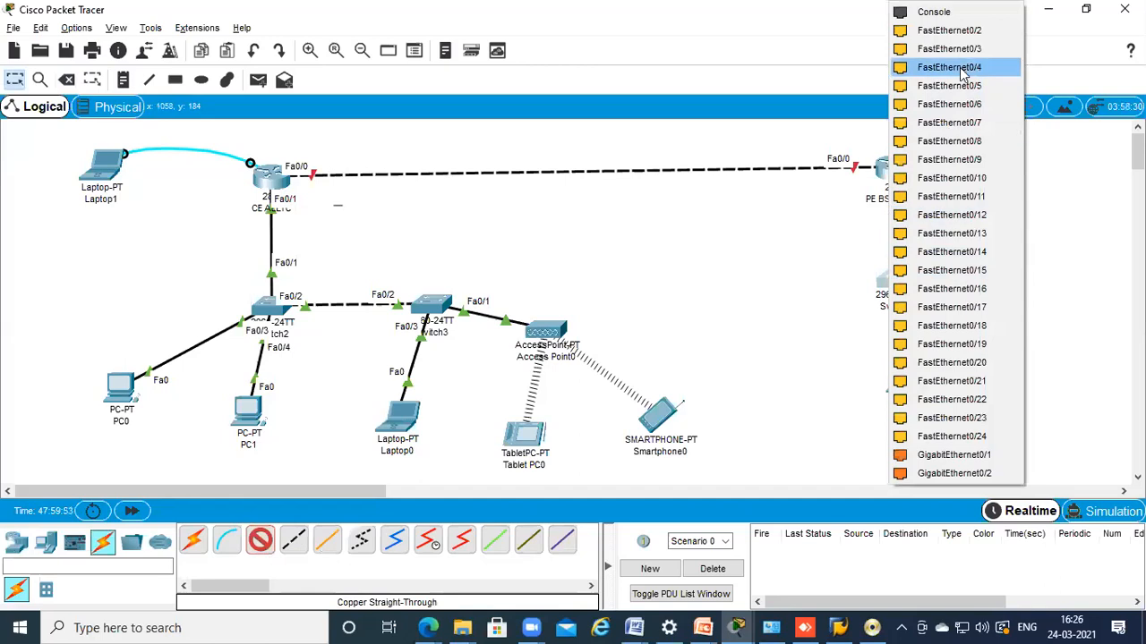
left_click(973, 45)
left_click(902, 380)
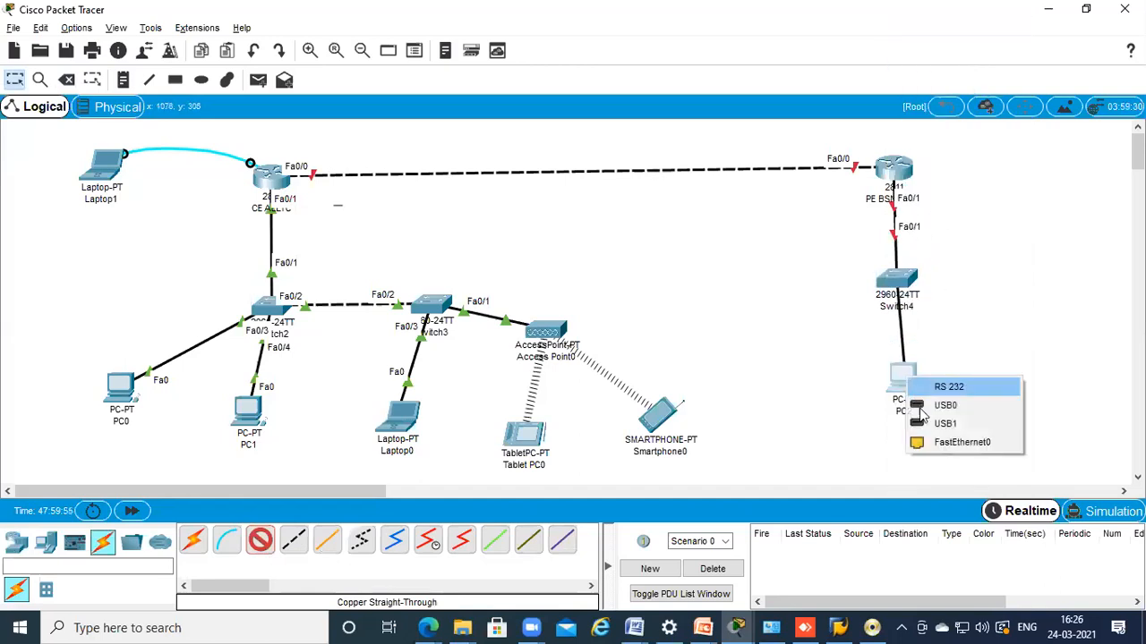
left_click(949, 441)
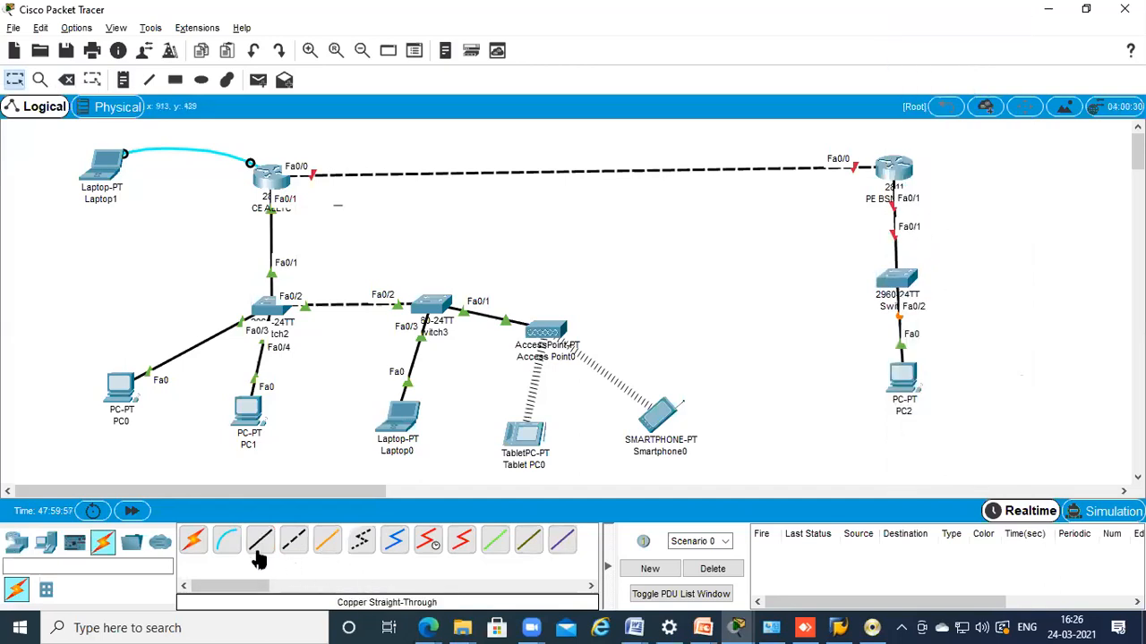
Delete the Switch2–Switch3 link and connect Switch3's FastEthernet0/2 to FastEthernet0/3 of the PE-side switch with a copper cross-over cable
left_click(66, 80)
left_click(324, 304)
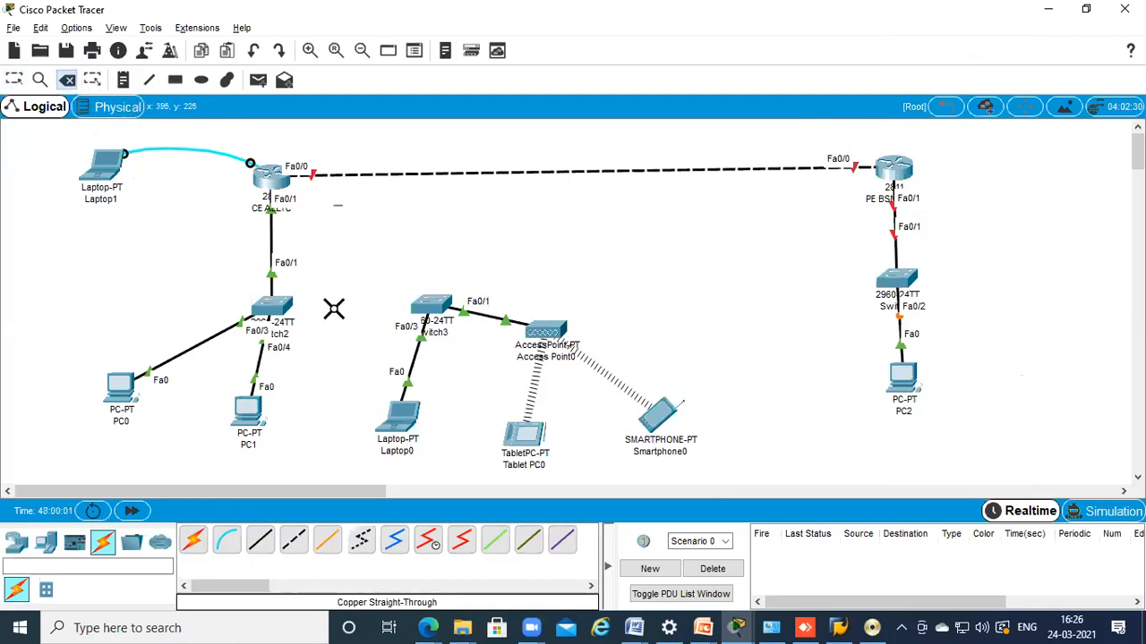
left_click(293, 540)
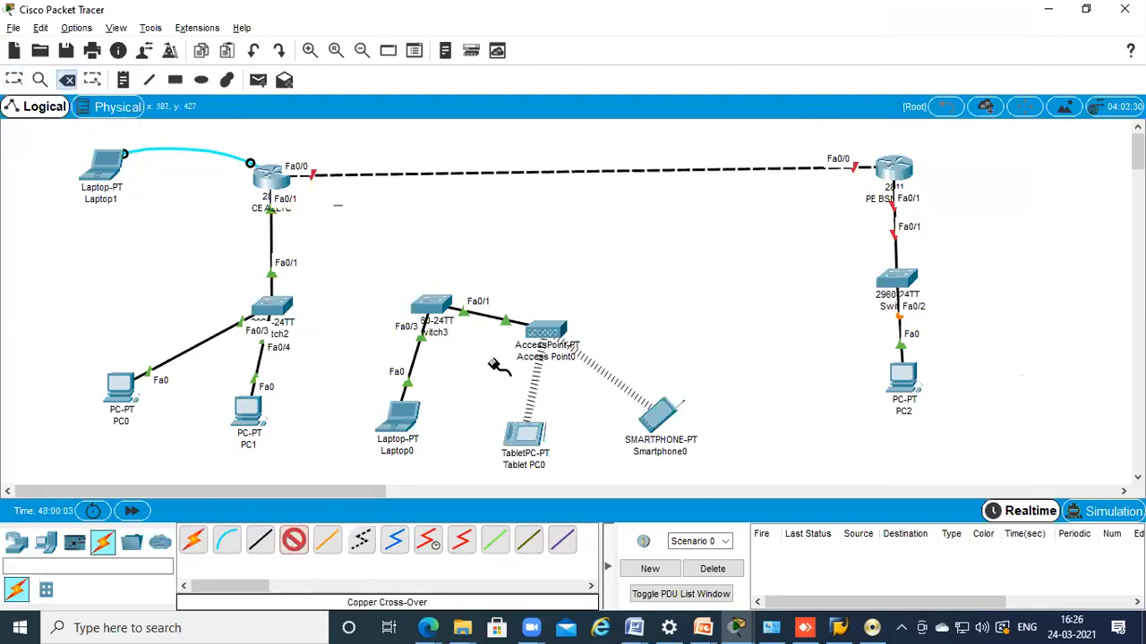
left_click(445, 304)
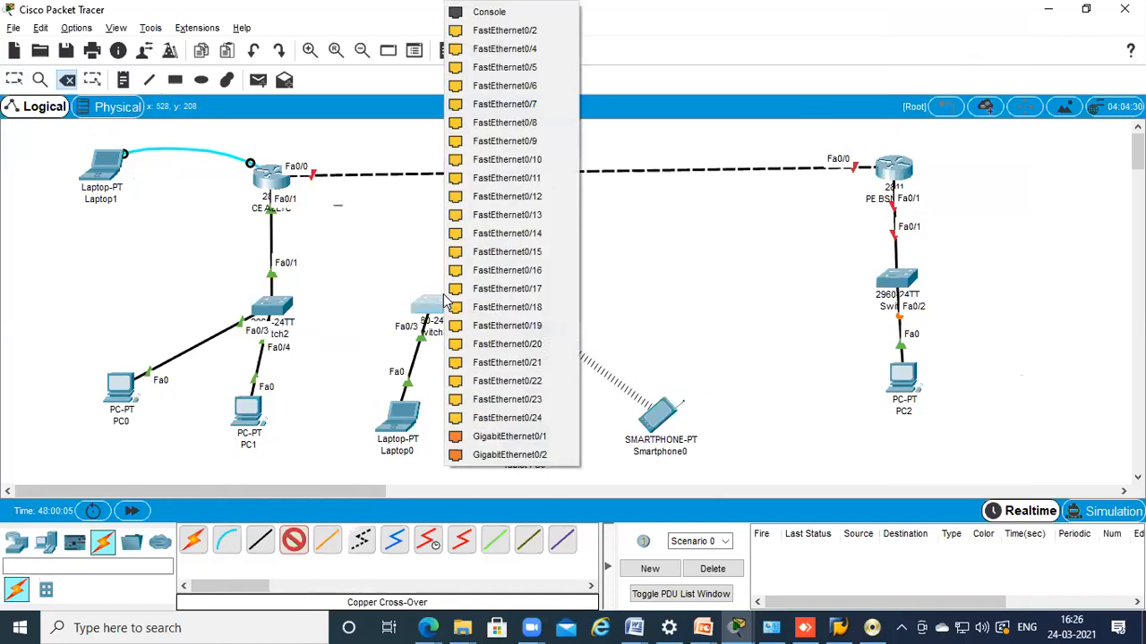
left_click(521, 32)
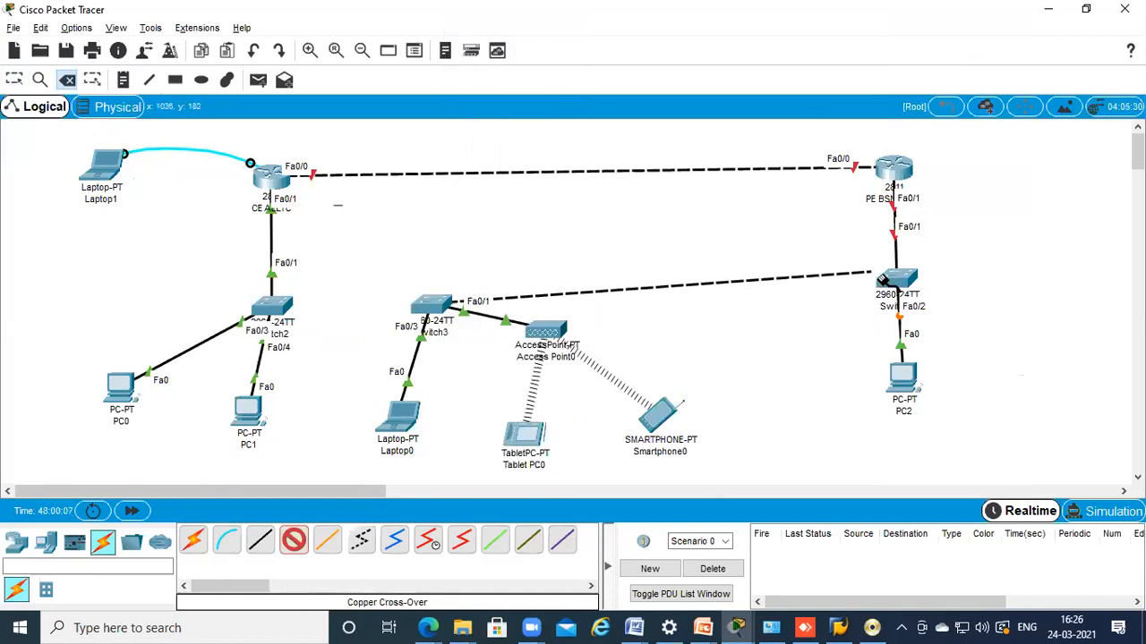
left_click(893, 281)
left_click(961, 32)
Rearrange Switch3, Access Point0, Smartphone0, Tablet PC0 and Laptop0 closer to the PE BSNL GZB side of the topology
left_click_drag(445, 305, 653, 253)
left_click_drag(550, 335, 635, 337)
left_click_drag(655, 412, 669, 412)
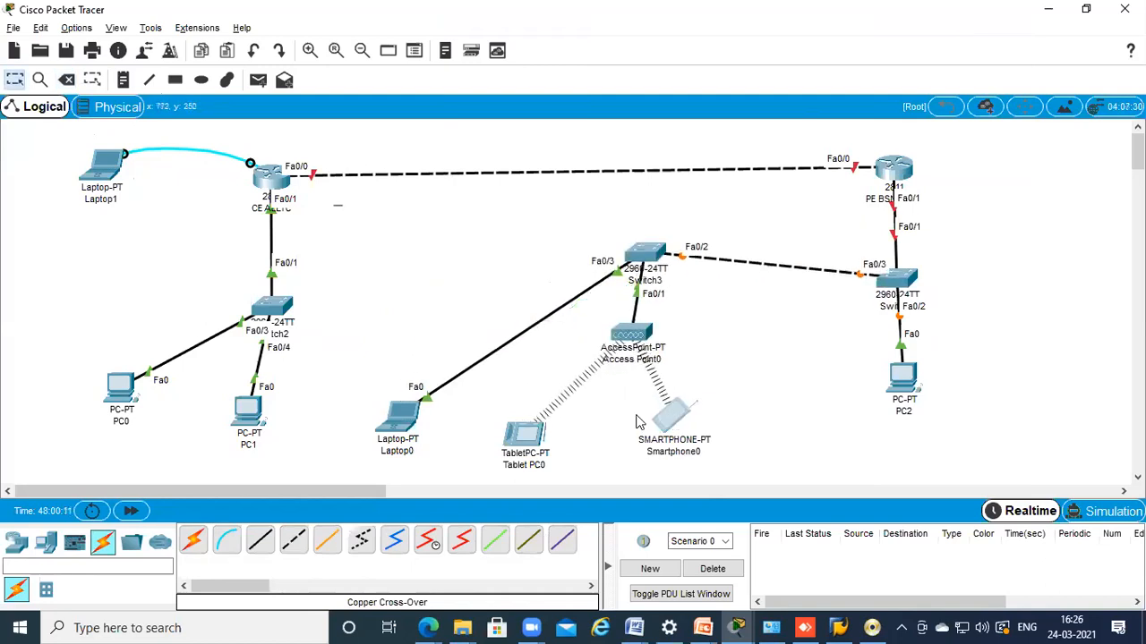
left_click_drag(535, 437, 553, 431)
left_click_drag(415, 429, 482, 399)
left_click_drag(656, 253, 653, 270)
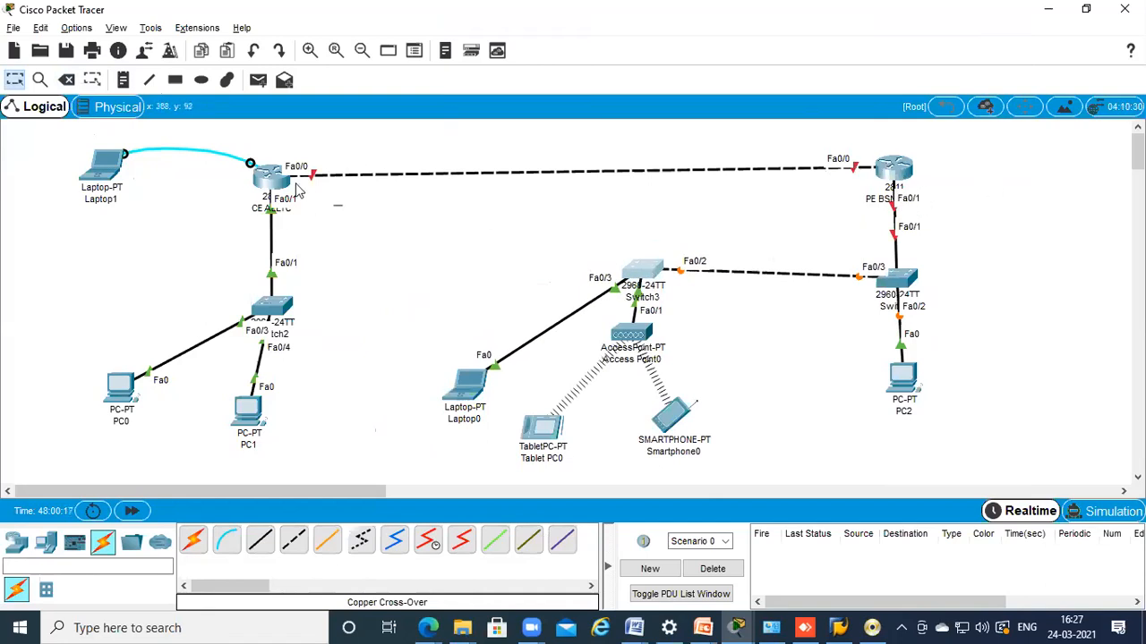
Open the PE BSNL GZB router's command line and answer no to the initial configuration dialog
left_click(897, 182)
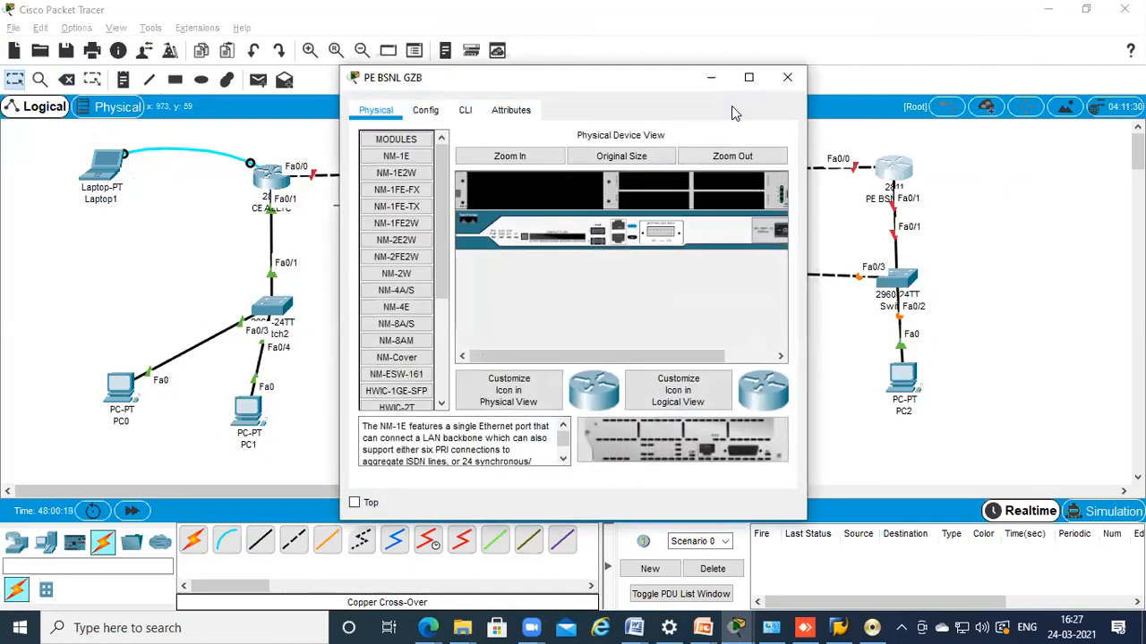
left_click_drag(732, 79, 604, 89)
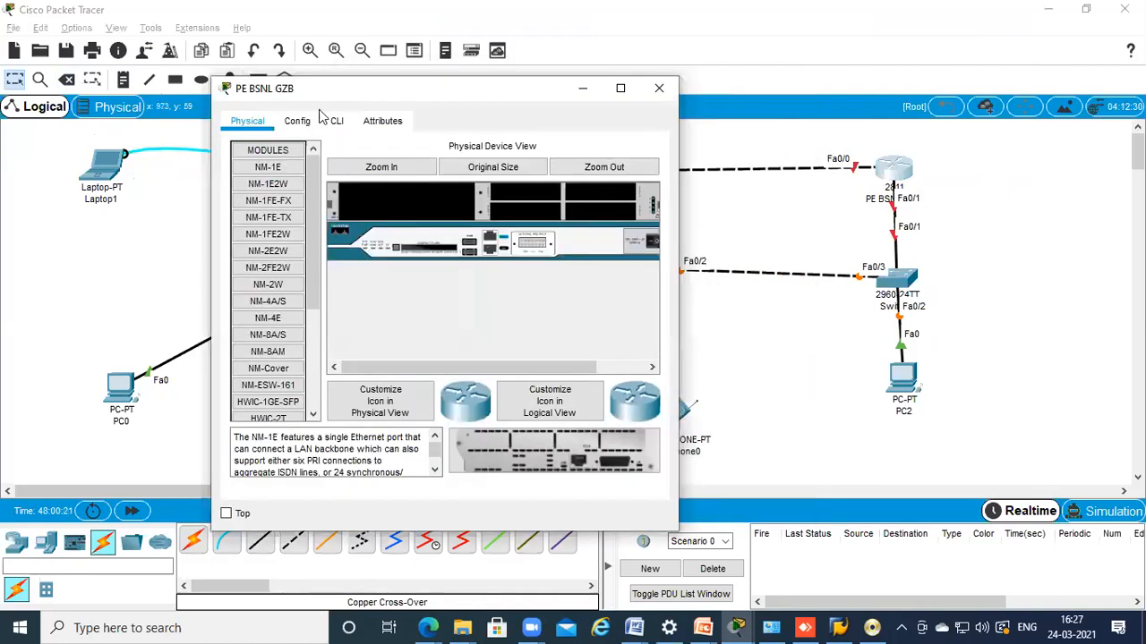
left_click(337, 123)
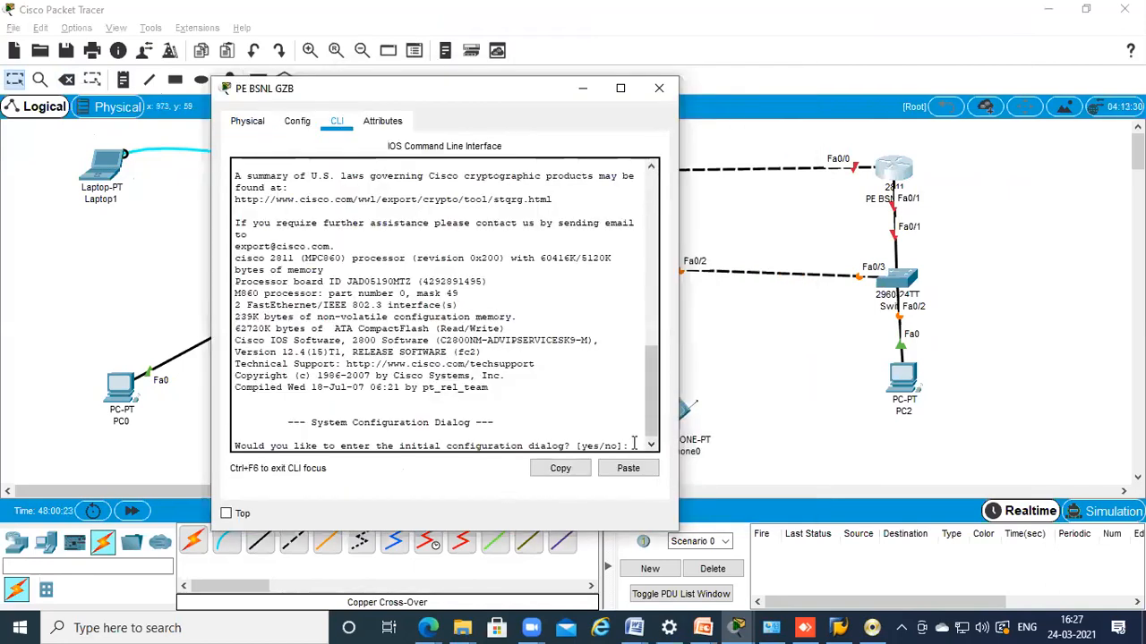
type("no")
key("Return")
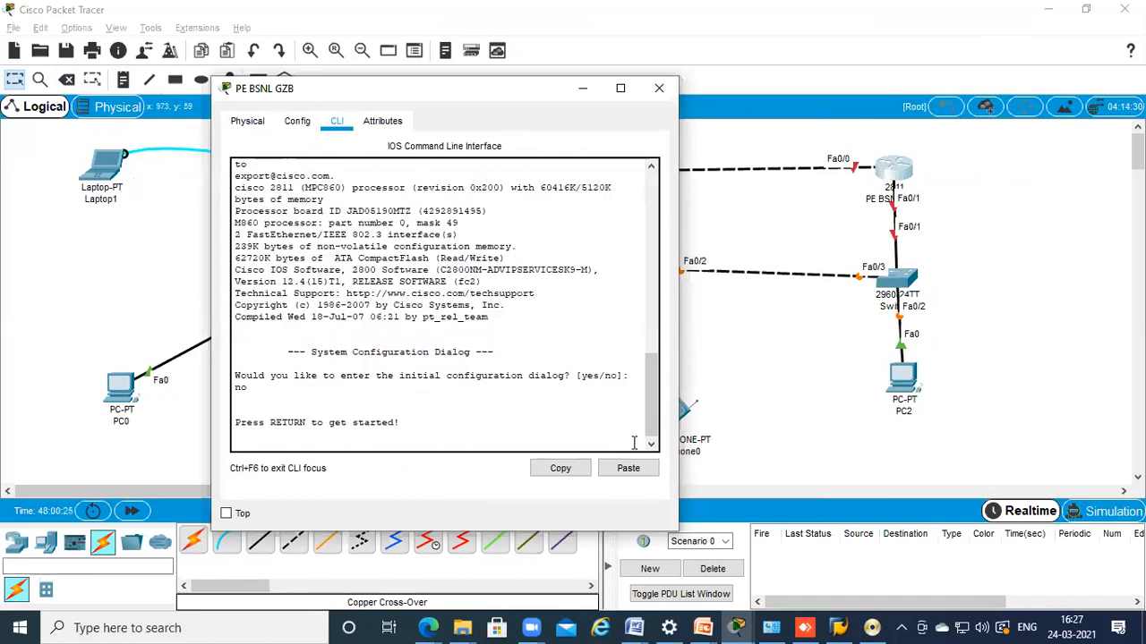
key("Return")
key("Return")
Enter privileged mode and global configuration on the PE BSNL GZB router and open interface fa0/1 for configuration
type("enab")
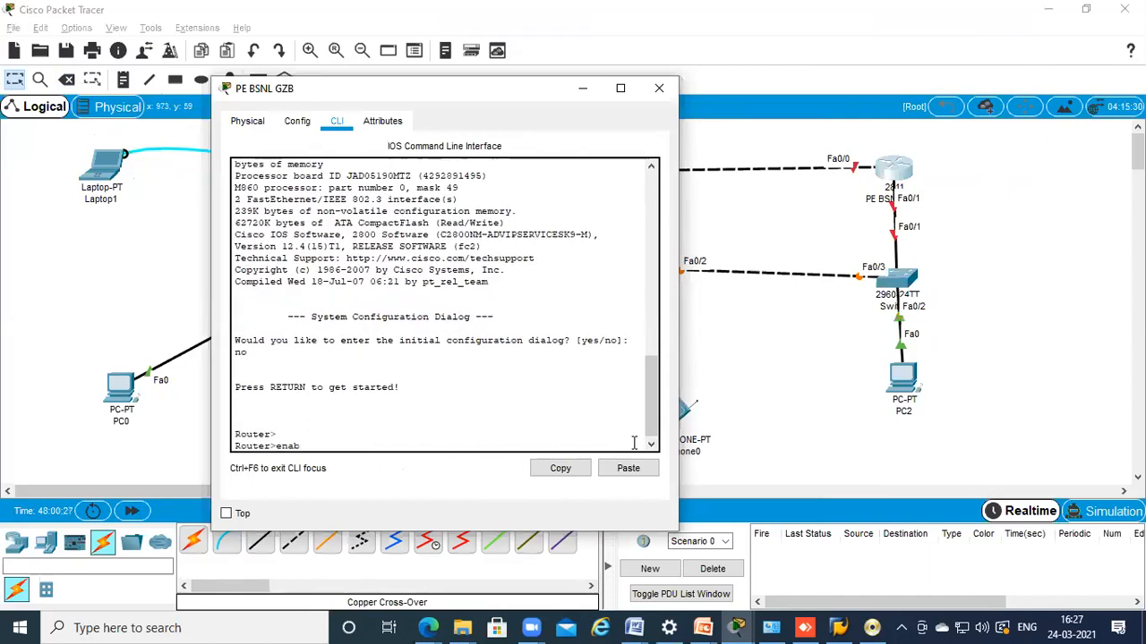
type("le")
key("Return")
type("conf")
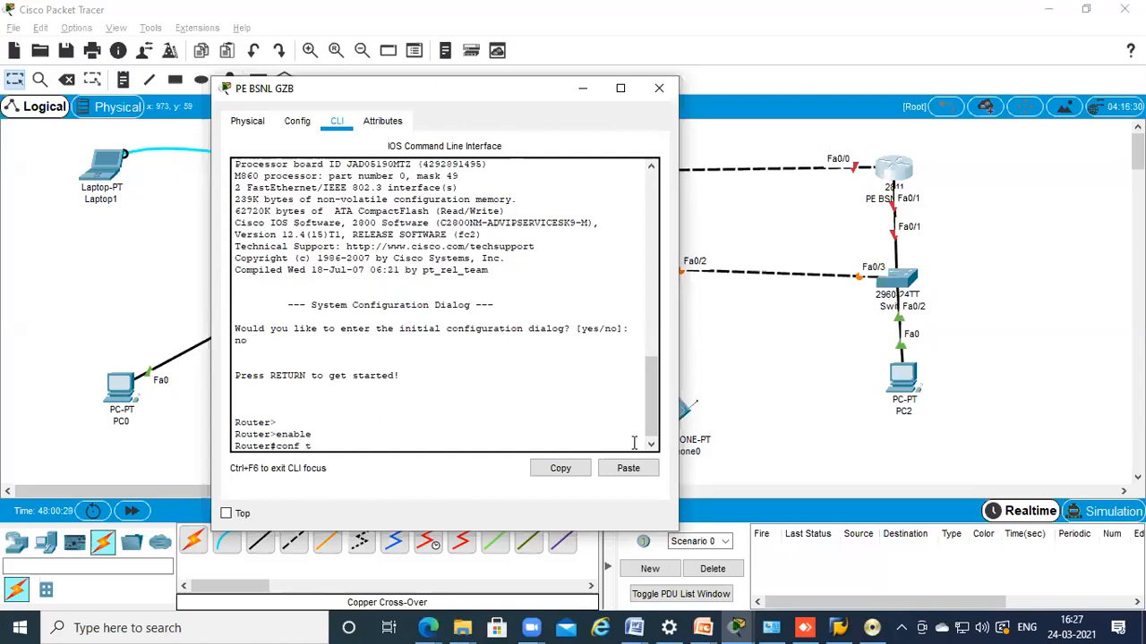
type(" t")
key("Return")
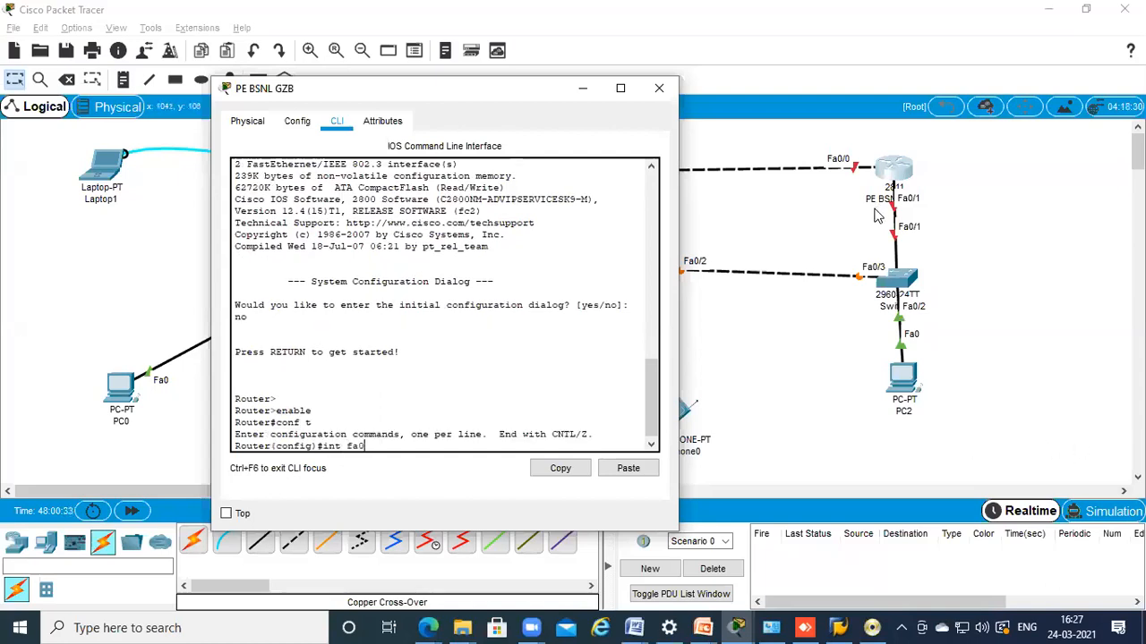
key("Return")
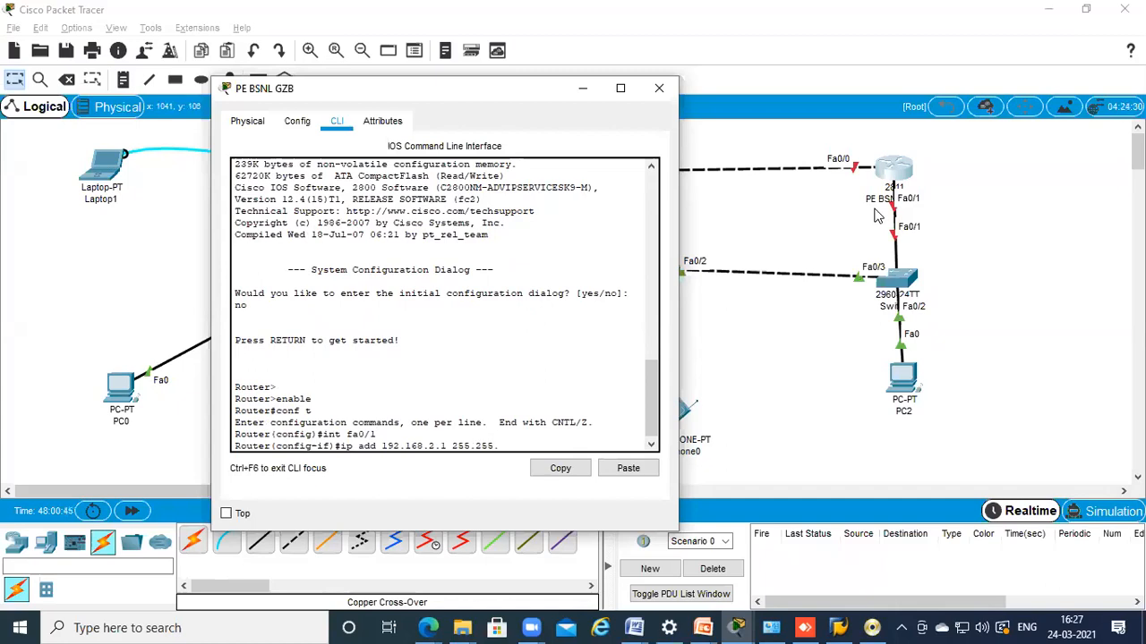
Assign 192.168.2.1 255.255.255.0 to interface fa0/1, enable it with no shut and save the configuration with do wr
key("Return")
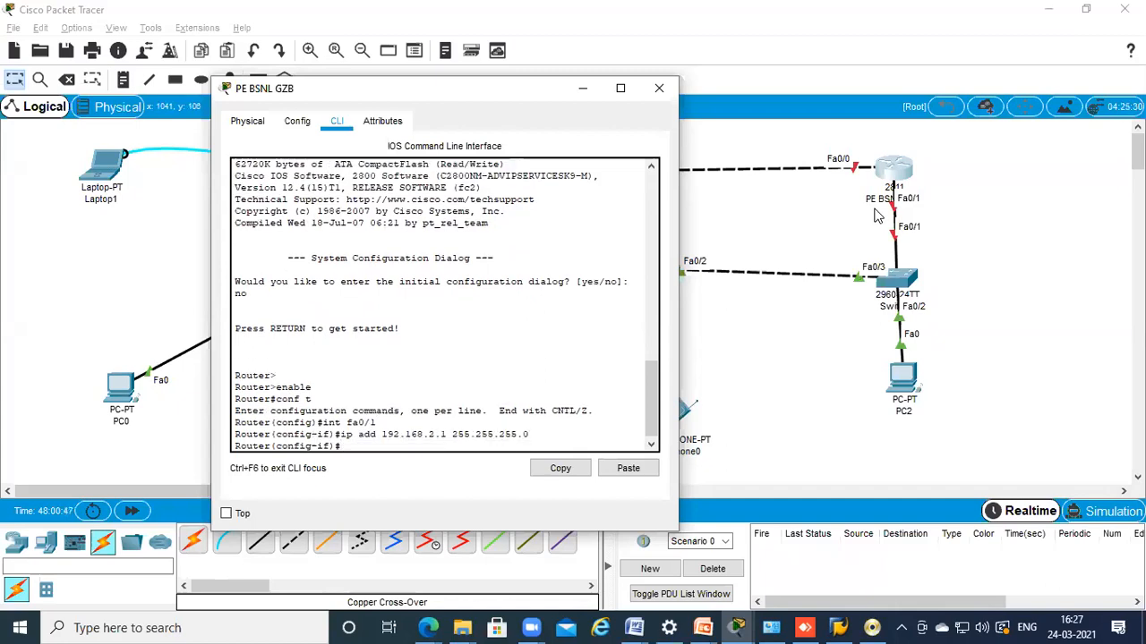
type("no shut")
key("Return")
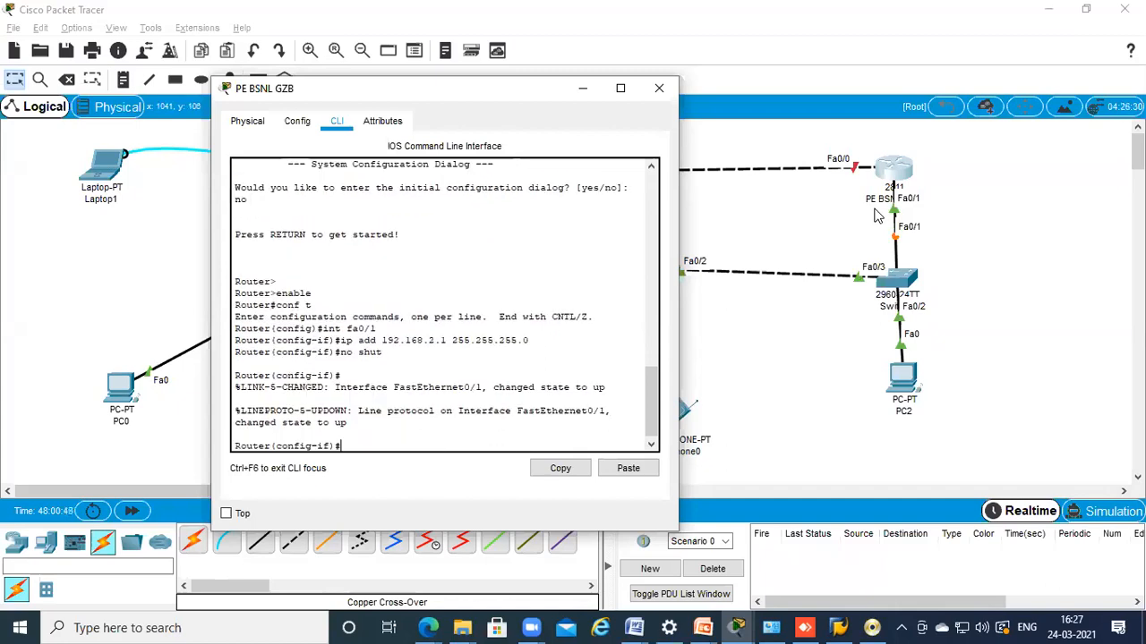
type("do wr")
key("Return")
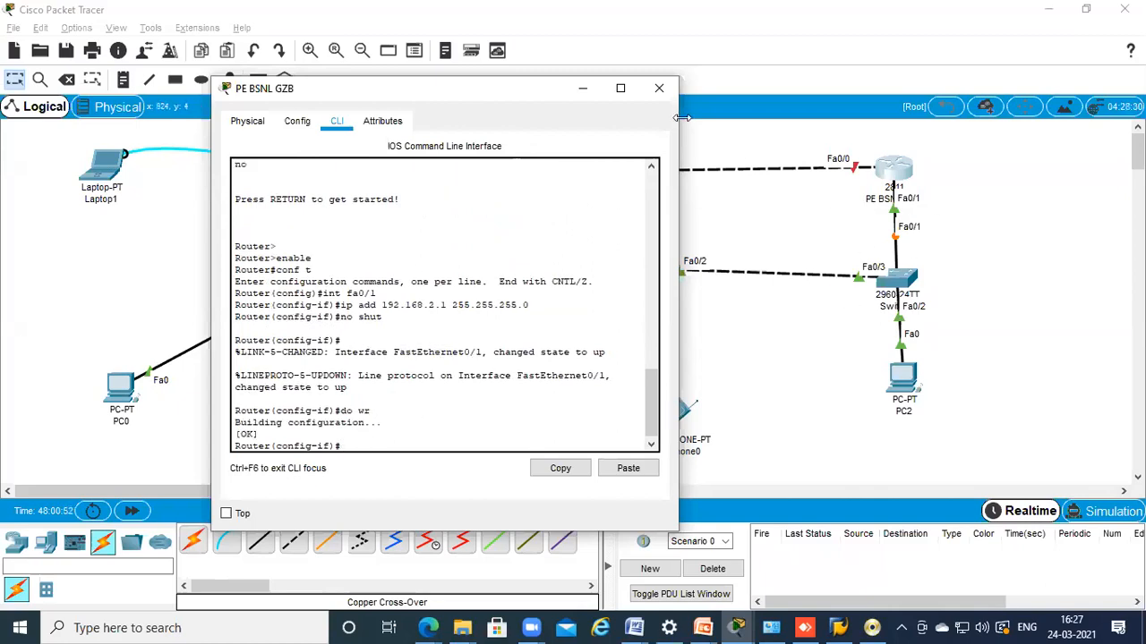
Leave the fa0/1 interface configuration, open interface fa0/0 and assign it 192.168.3.2 255.255.255.0
left_click_drag(534, 89, 441, 102)
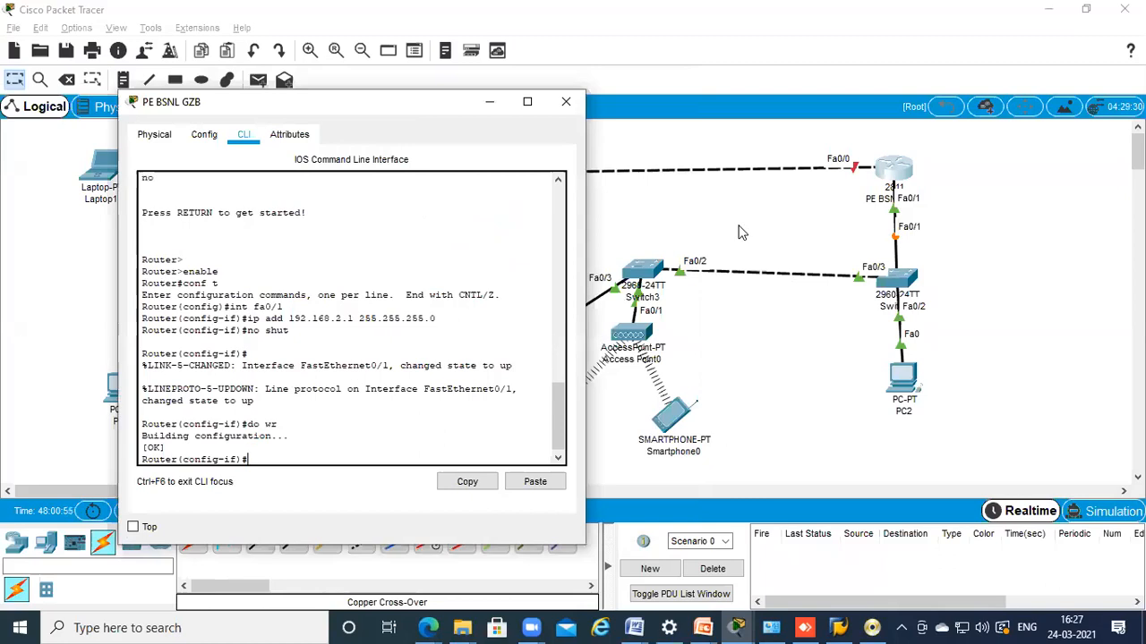
type("exit")
key("Return")
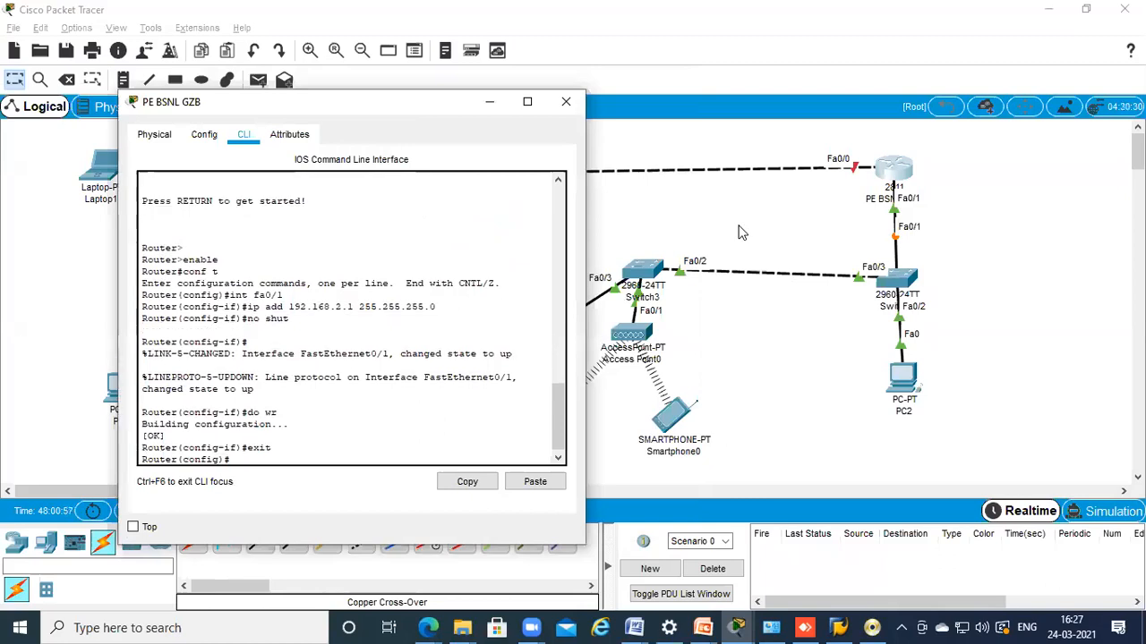
type("int fa0/0")
key("Return")
type("ip add 192.168.3.2 255.255.255.0")
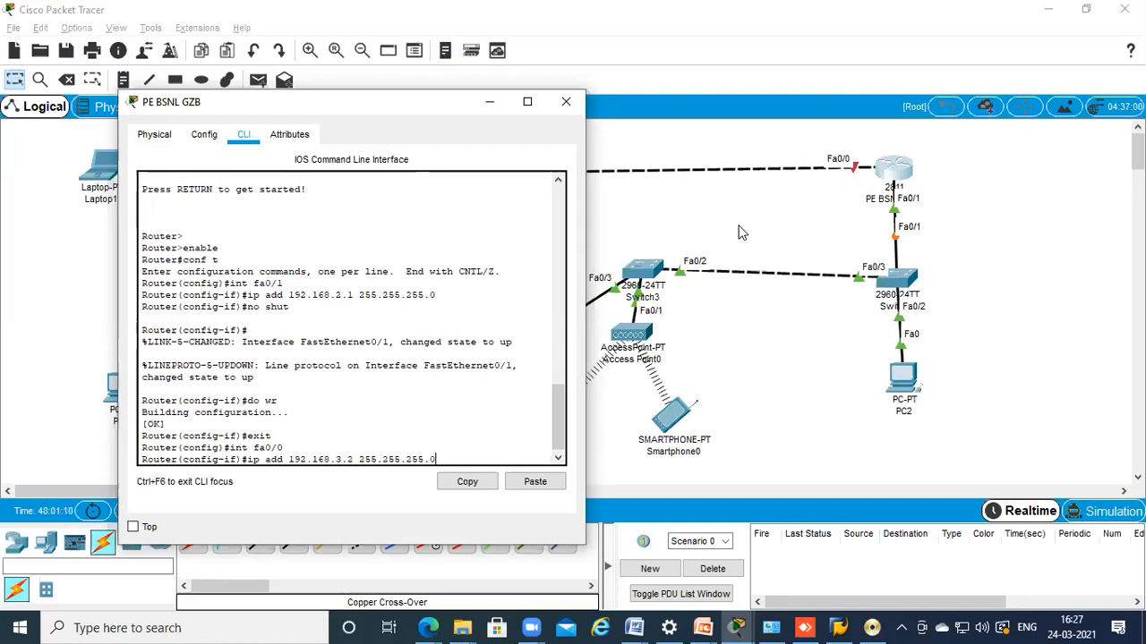
key("Return")
Enable interface fa0/0 with no shut, save the configuration with do wr and close the PE BSNL GZB window
type("no s")
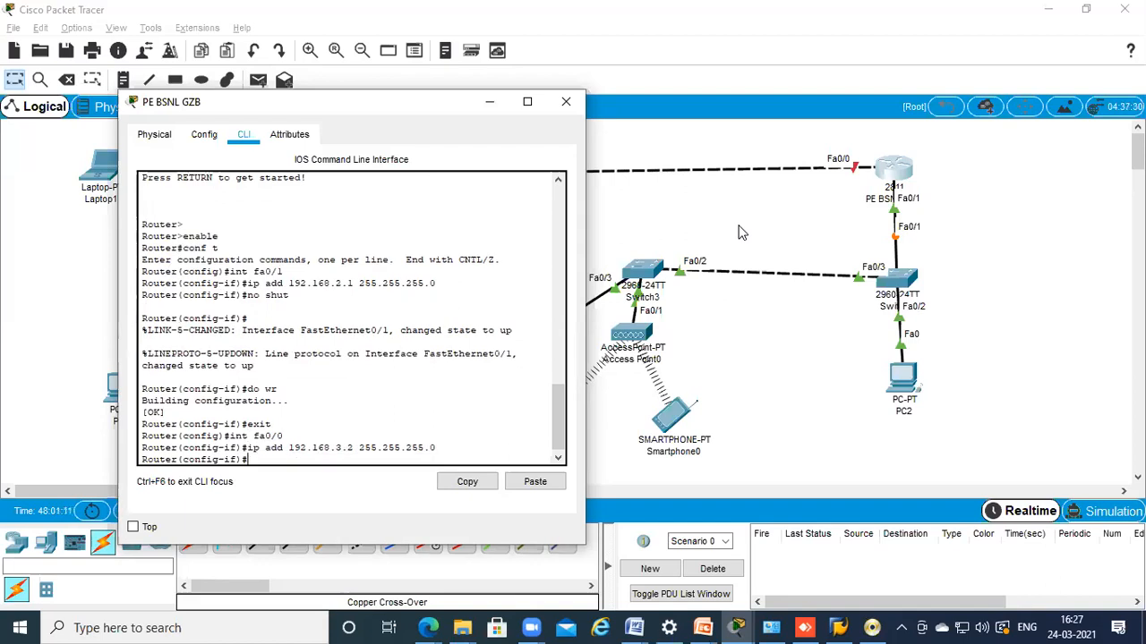
type("hut")
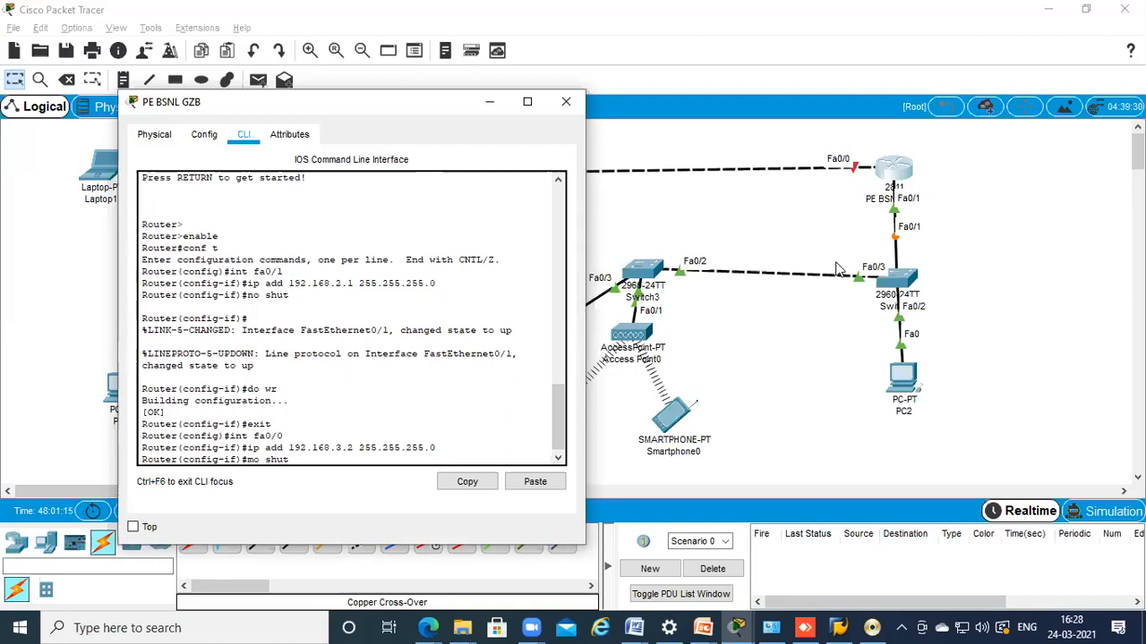
key("Return")
key("Return")
key("Return")
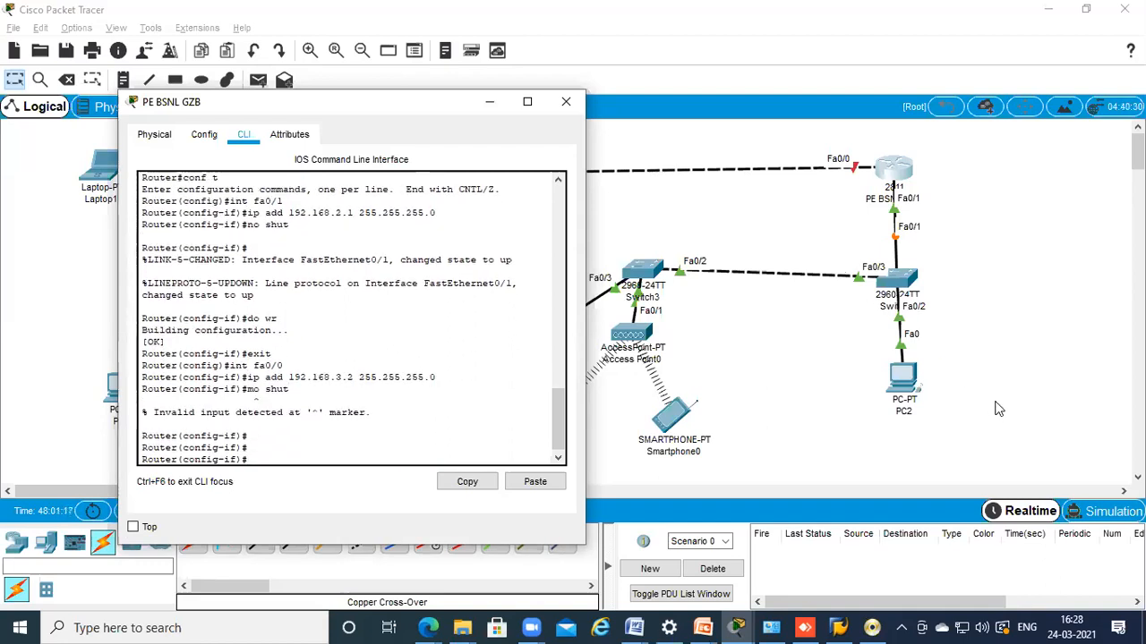
type("no shut")
key("Return")
key("Return")
key("Return")
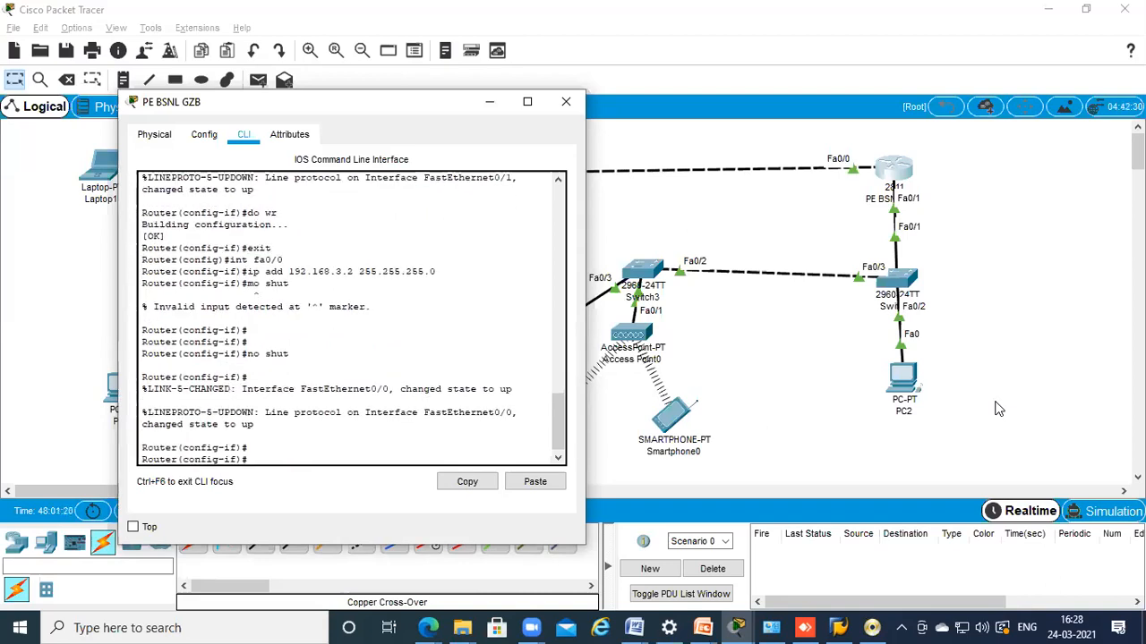
key("Return")
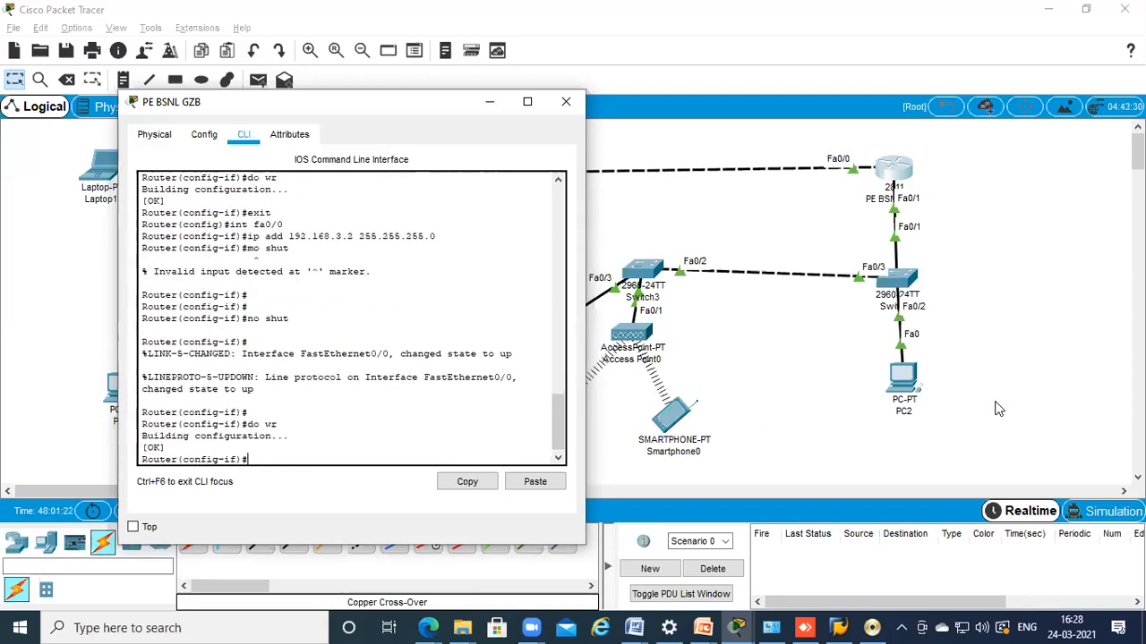
left_click(566, 101)
Place three generic servers in a column beside the PE BSNL GZB router, PE-side switch and PC2
mouse_move(904, 187)
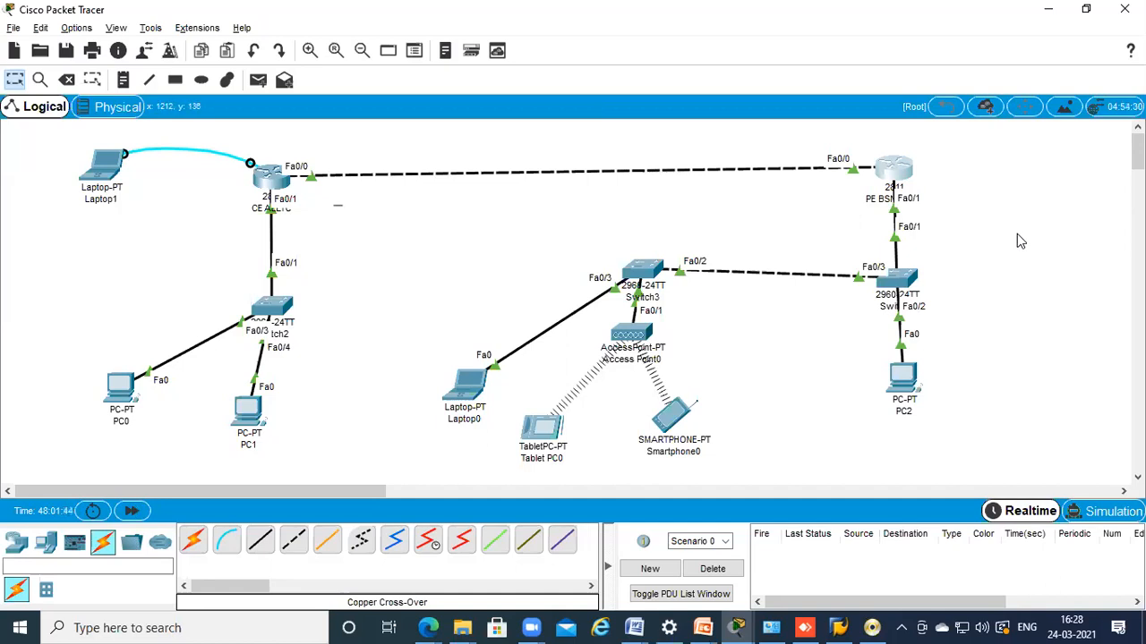
left_click(45, 543)
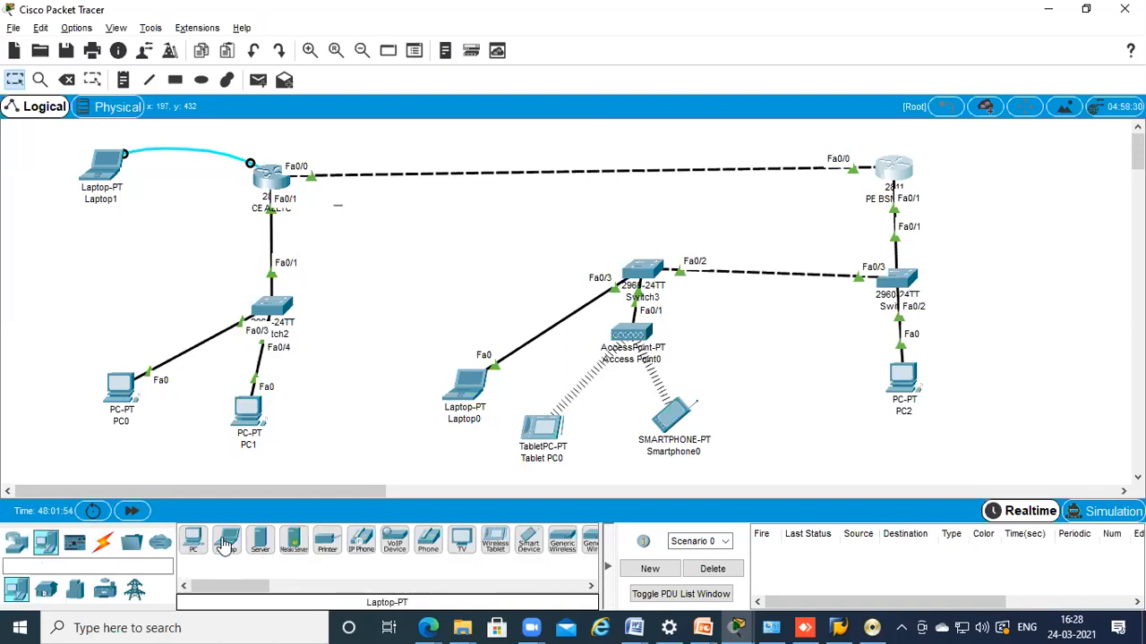
left_click(259, 542)
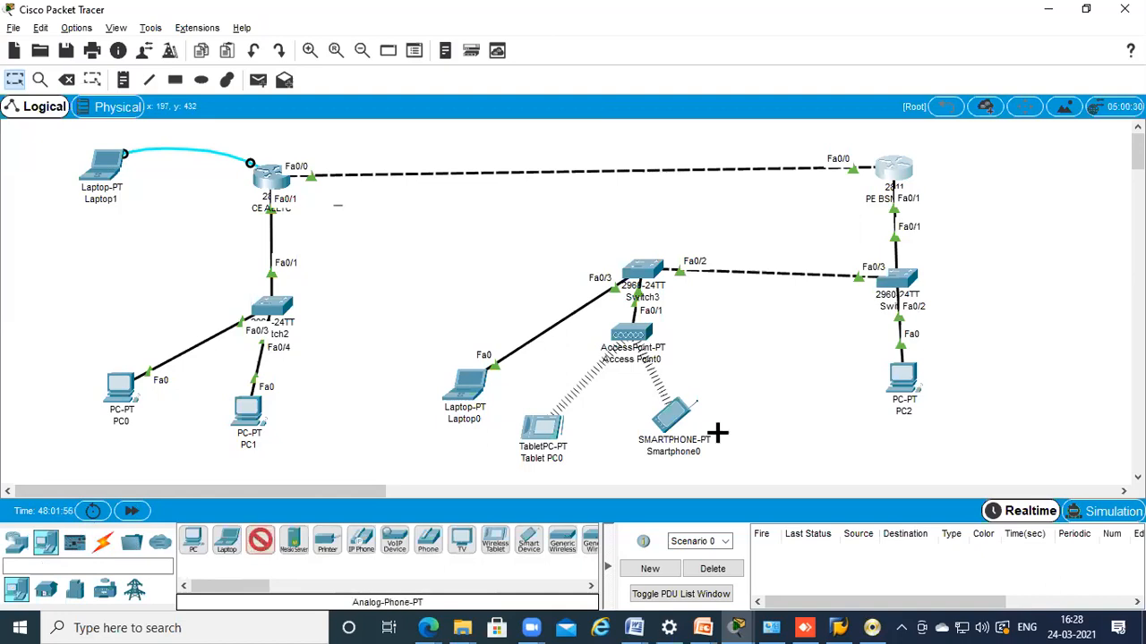
left_click(1059, 191)
left_click(259, 542)
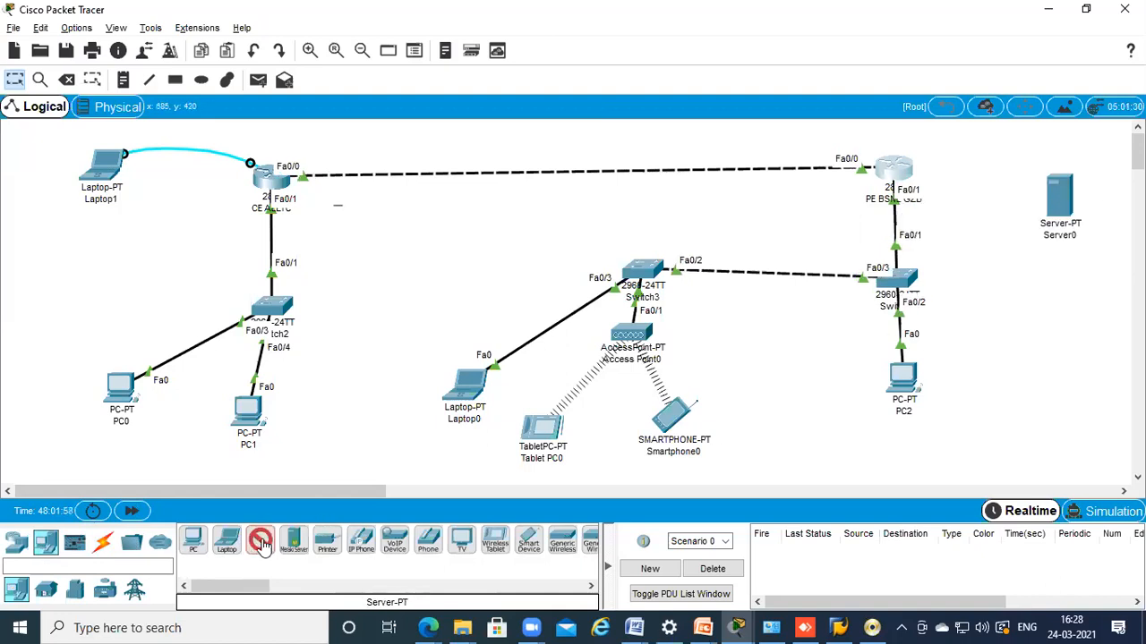
left_click(1059, 279)
left_click(259, 541)
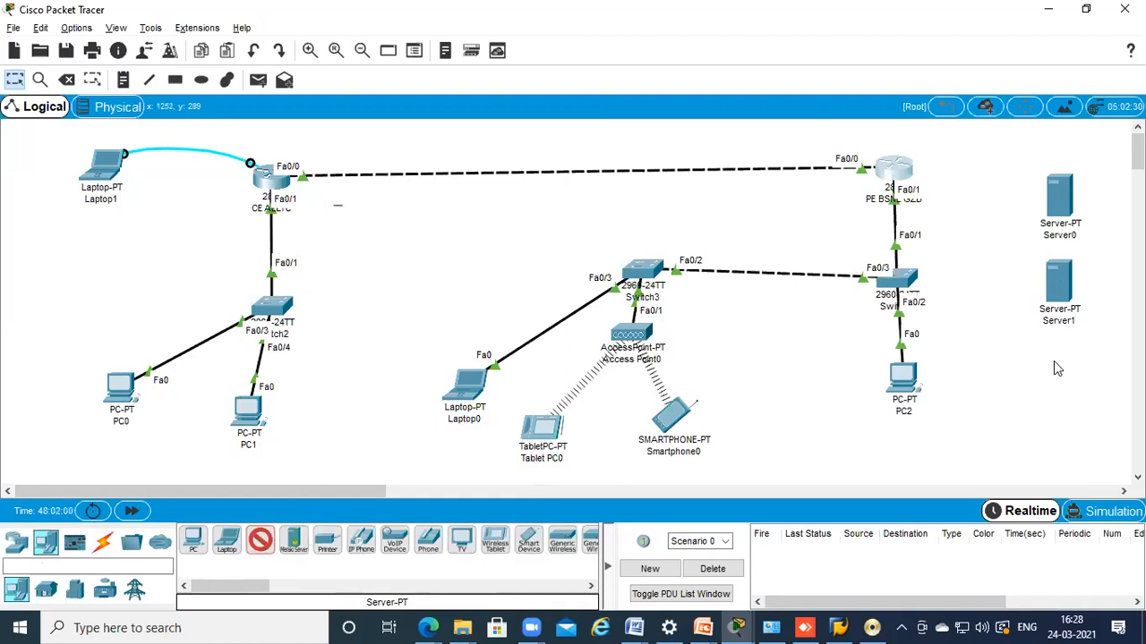
left_click(1053, 360)
left_click_drag(1059, 282, 1046, 272)
left_click_drag(1059, 209, 1018, 177)
Rename Server0 as "DHCP : 192.168.2.5/24"
left_click(1039, 208)
double_click(1039, 208)
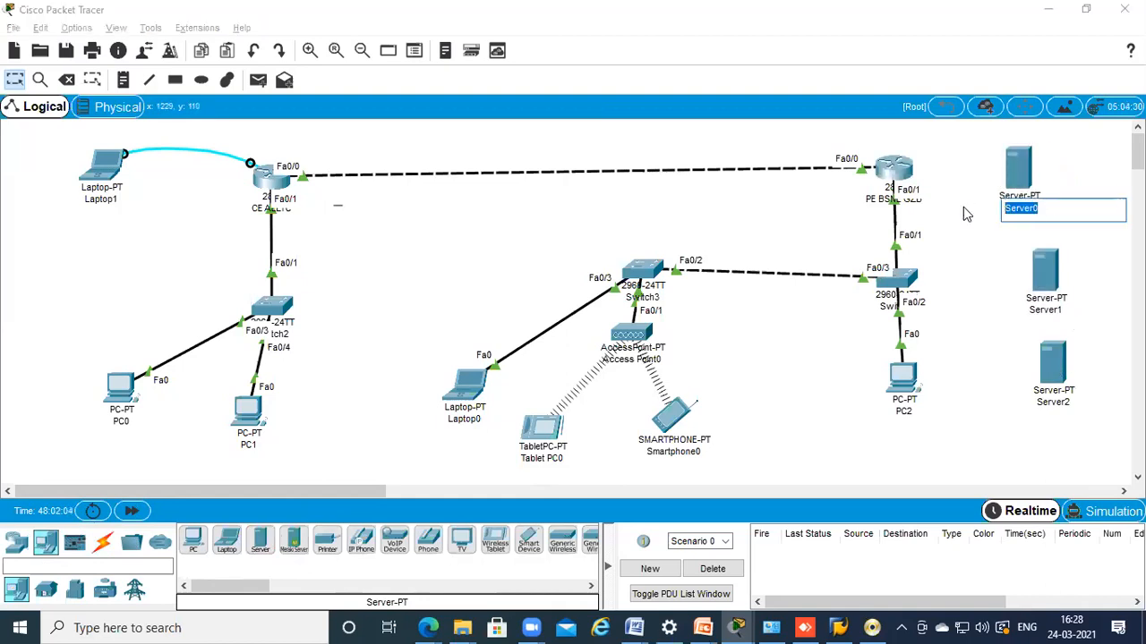
type("DHCP :")
type("19")
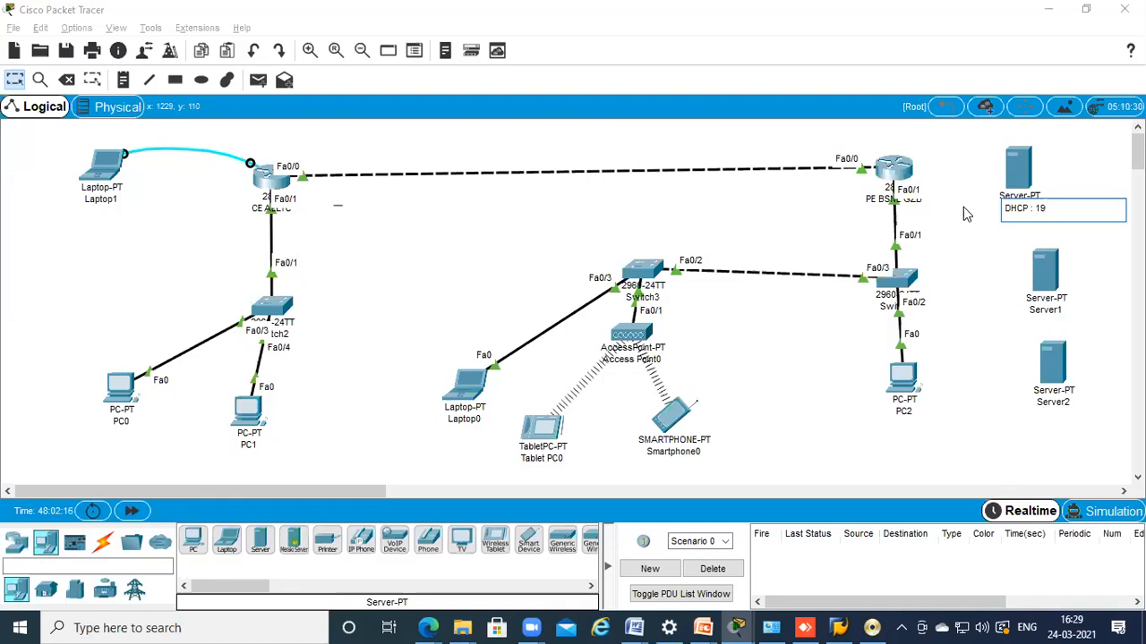
type("2.168.2.5/24")
key("Return")
Rename Server1 as "DNS Server"
left_click(1045, 310)
left_click_drag(1083, 313, 997, 320)
type("DNS Server")
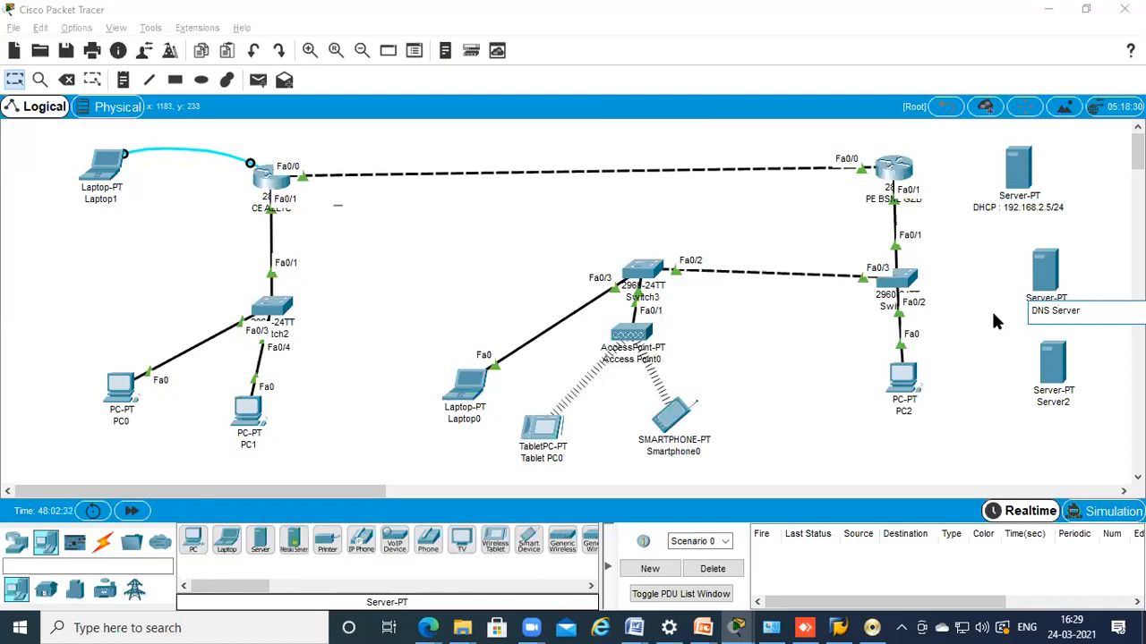
key("Return")
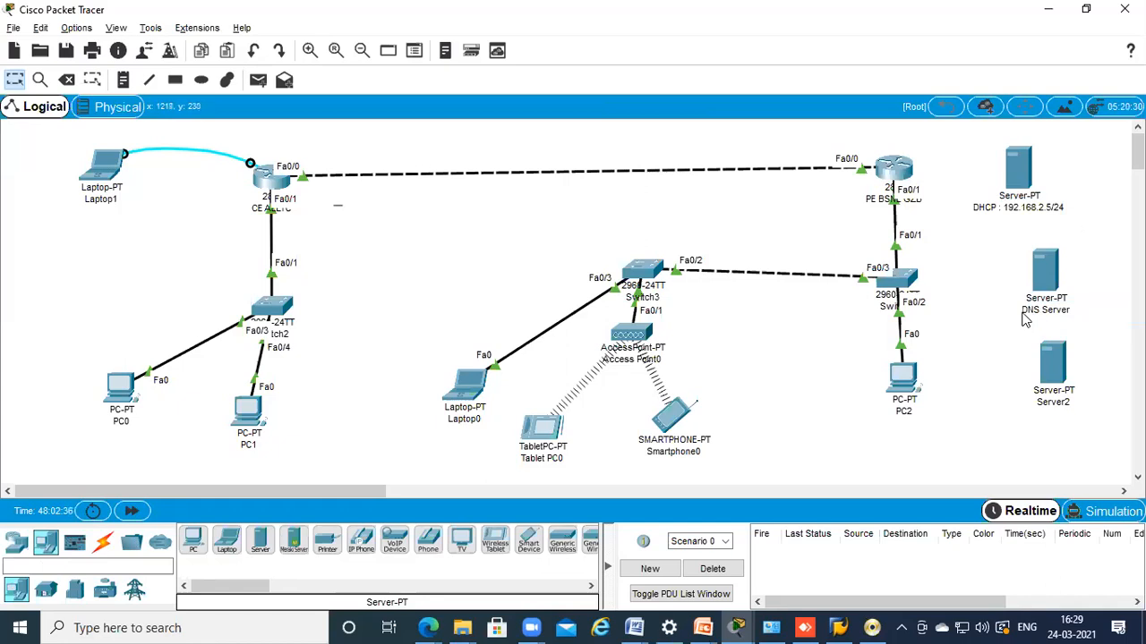
left_click(1025, 313)
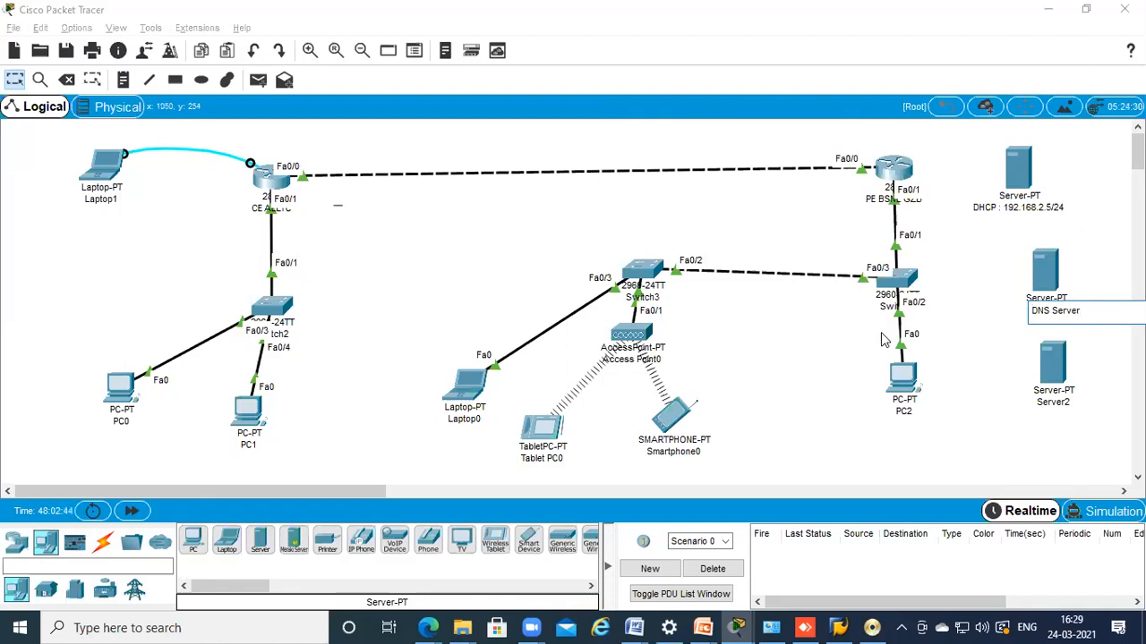
left_click(662, 104)
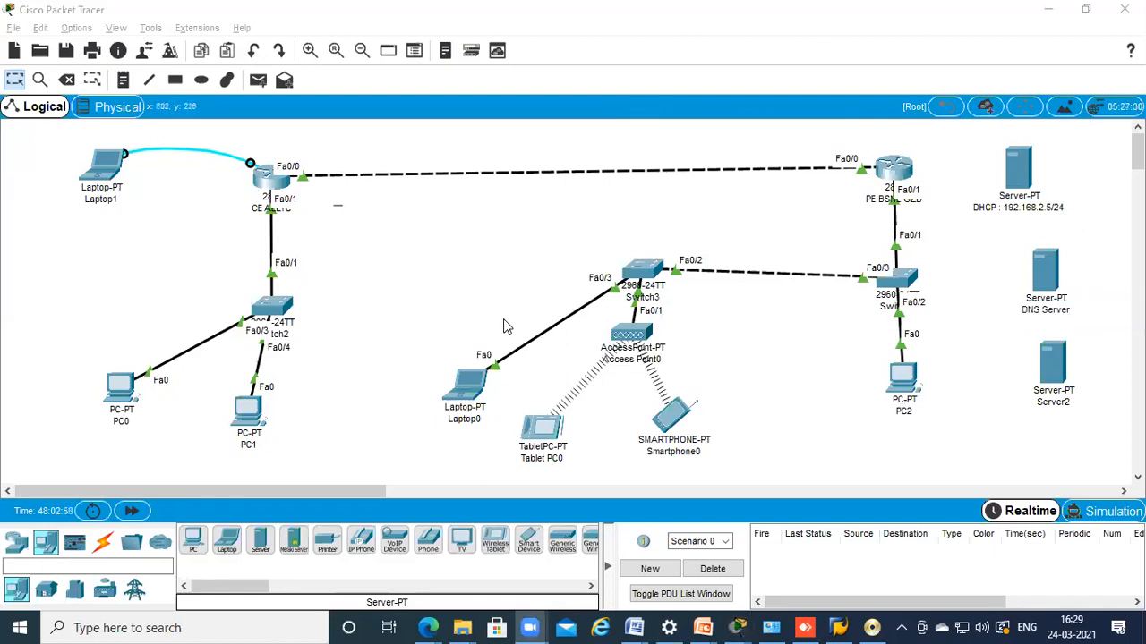
Align the DNS server and Server2 under the DHCP server and extend the DNS server's label with "192.168."
left_click_drag(1046, 273, 1020, 261)
left_click_drag(1053, 349, 1028, 364)
left_click(1034, 299)
left_click_drag(1049, 300, 1113, 311)
left_click(1112, 310)
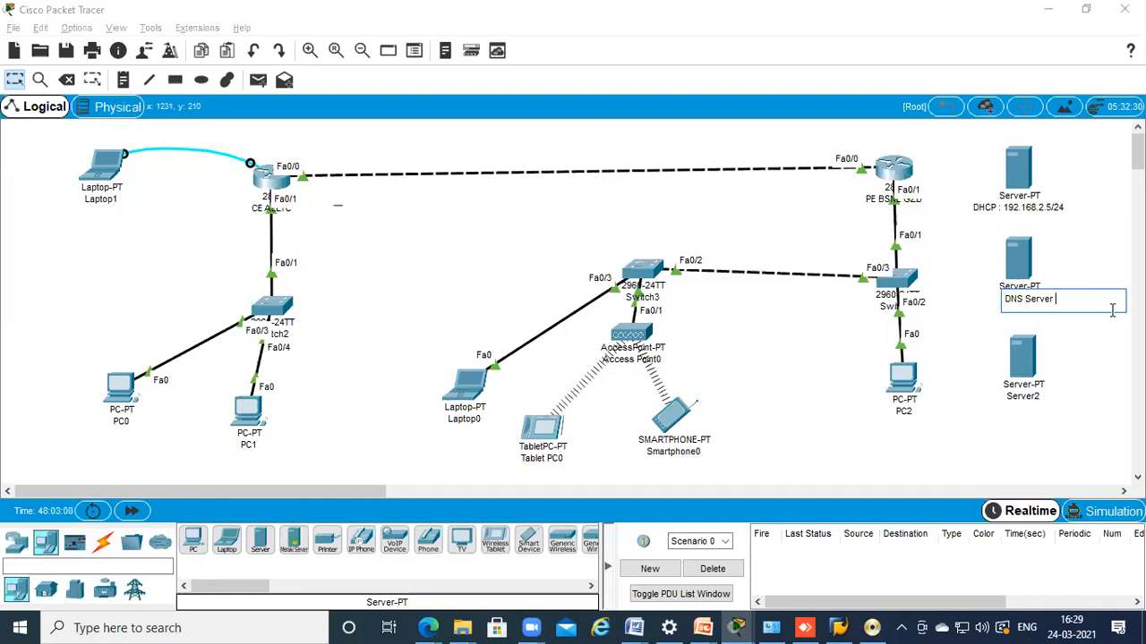
type("192.168.")
Move the DHCP server, DNS server and Server2 into the space between Switch3 and the PE-side switch
left_click_drag(1022, 272, 787, 343)
left_click_drag(1018, 170, 777, 208)
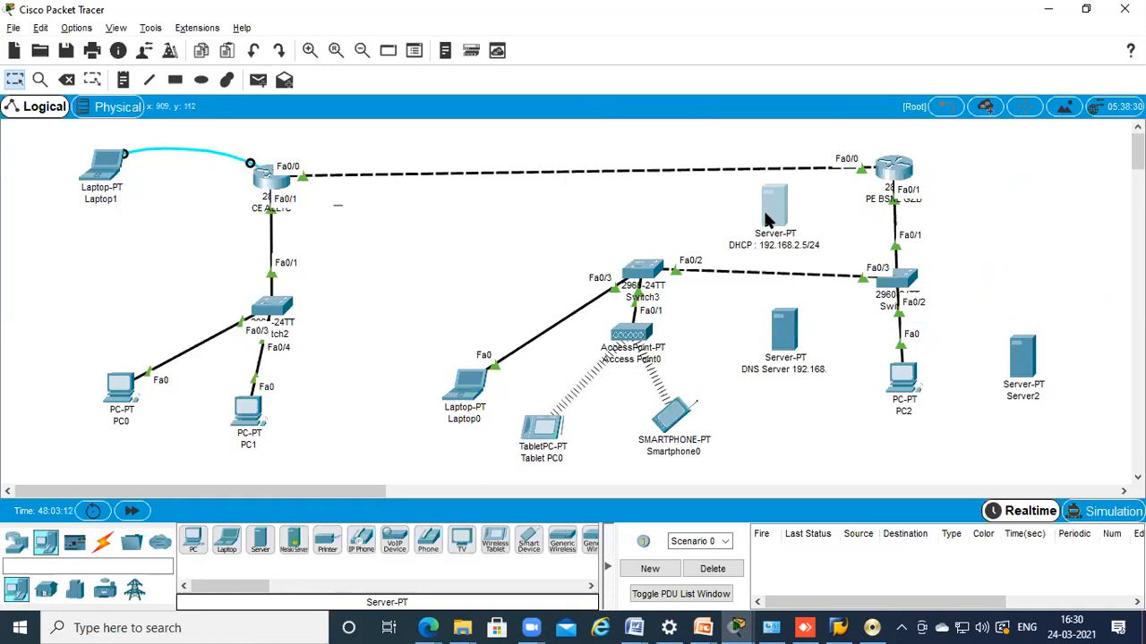
left_click_drag(1025, 362, 783, 412)
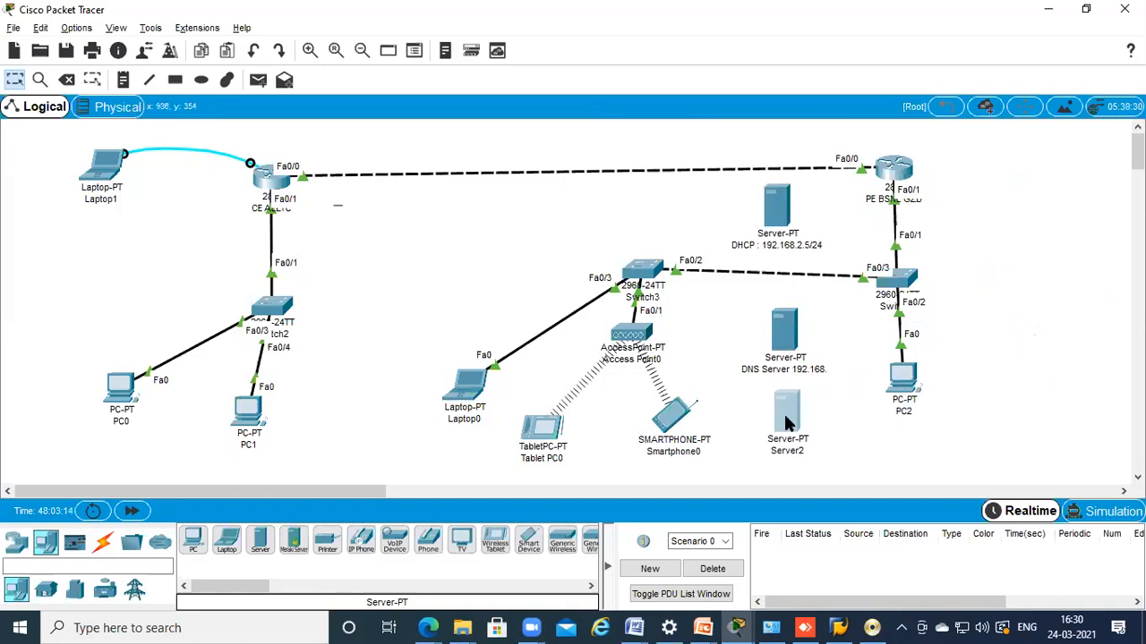
Complete the DNS server's label as "DNS Server 192.168.2.10/24"
left_click(802, 368)
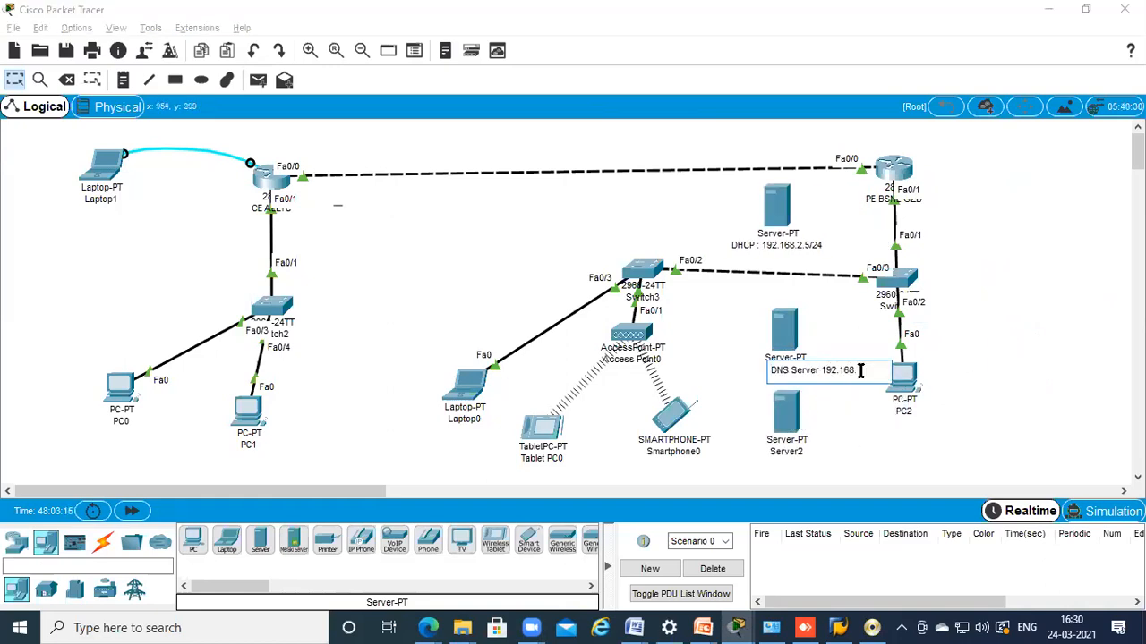
type("2.10/24")
left_click(831, 433)
Rename Server2 as "Web Server : 192.168.2.11/24"
left_click(810, 453)
left_click_drag(810, 453, 758, 455)
type("Web ")
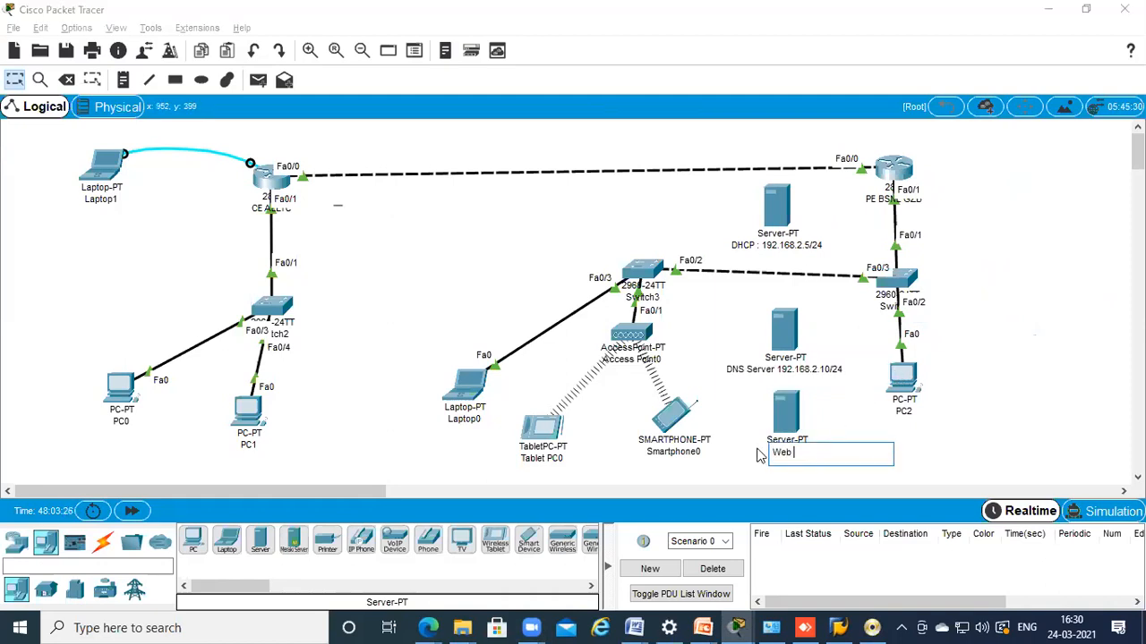
type("Server :")
type("192")
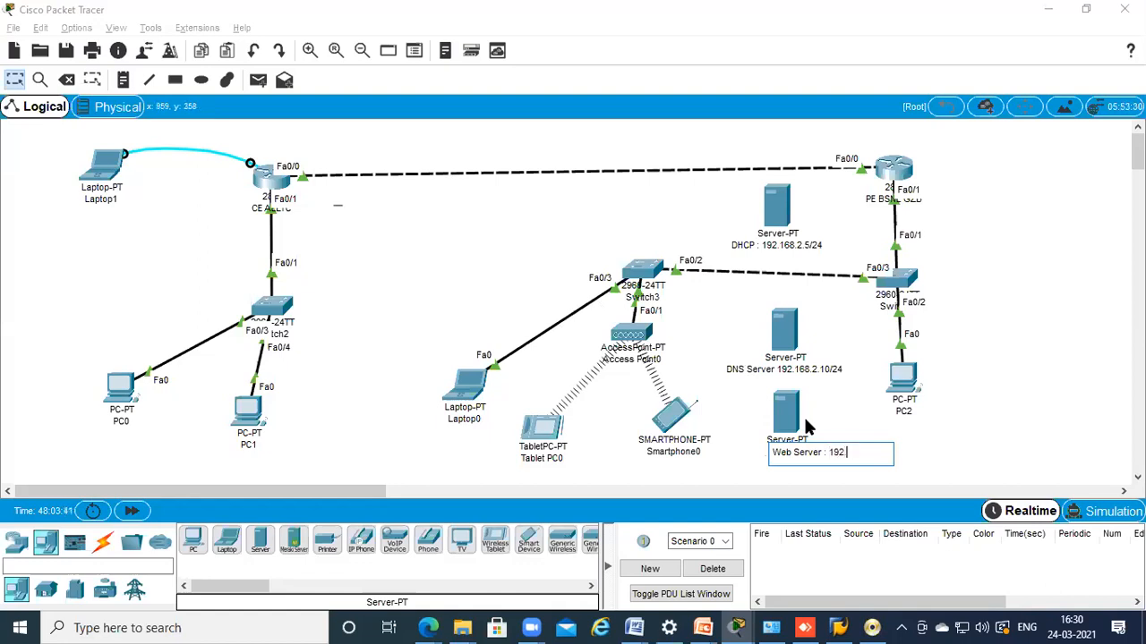
type(".168.2.11/24")
left_click(801, 392)
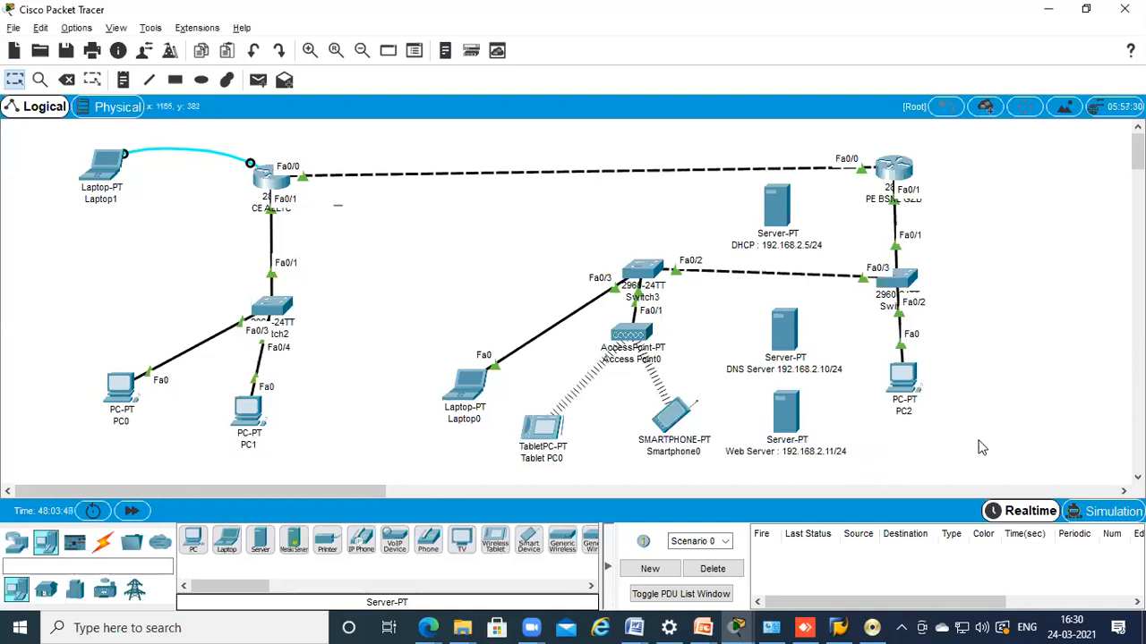
Shift the DNS server slightly upward and connect the DHCP server's FastEthernet0 to the PE-side switch's FastEthernet0/4 with a copper straight-through cable
left_click_drag(795, 362, 784, 339)
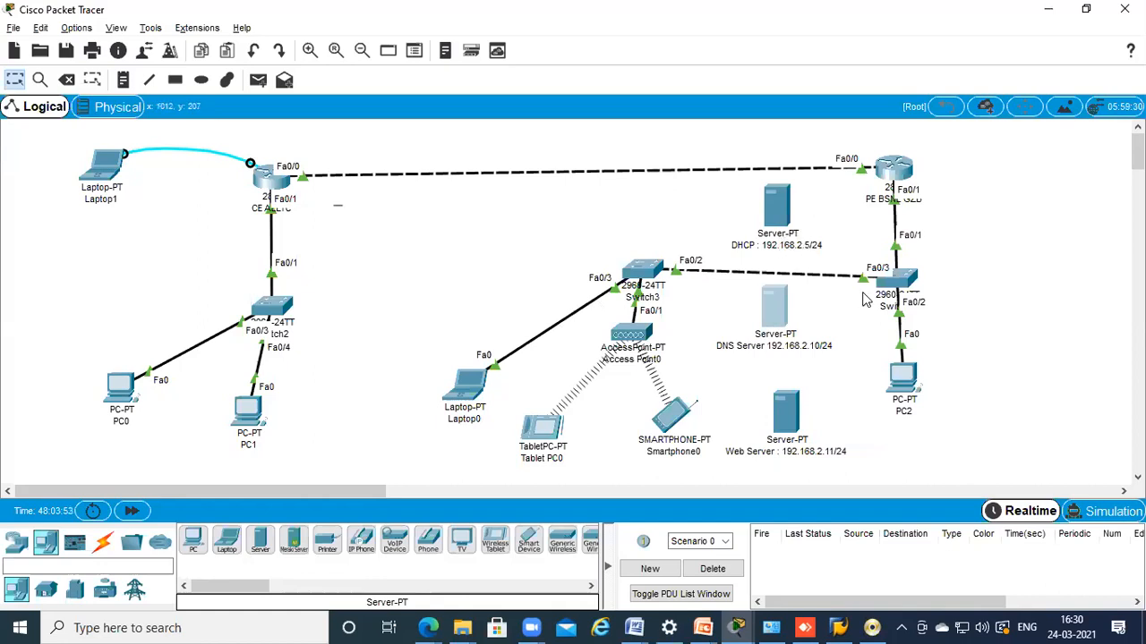
left_click(103, 542)
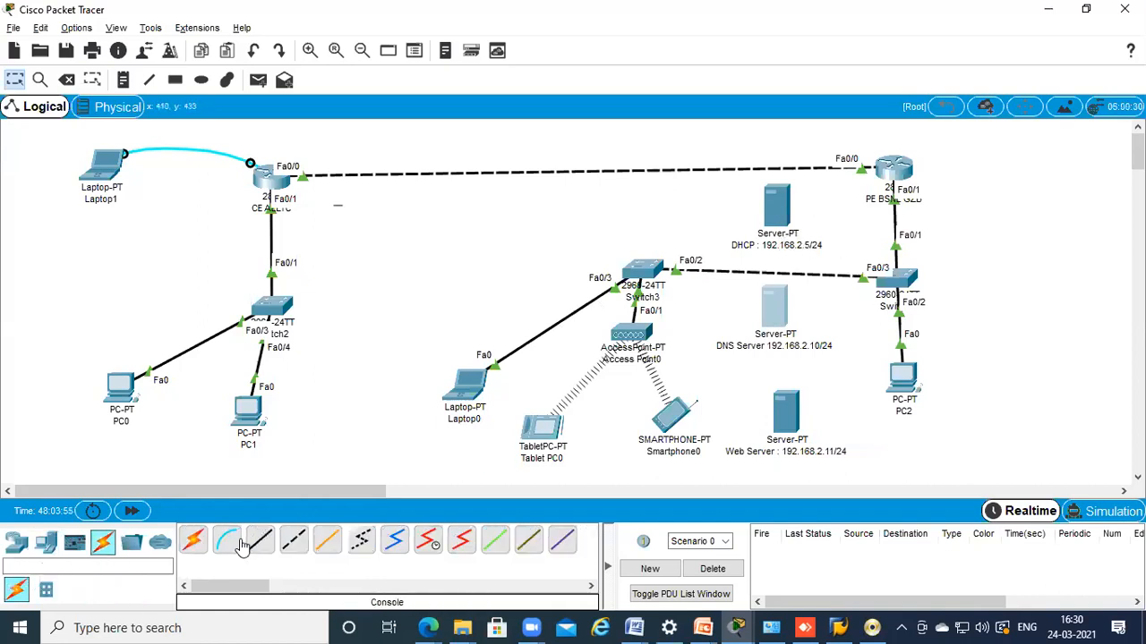
left_click(259, 540)
left_click(784, 211)
left_click(810, 221)
left_click(906, 284)
left_click(962, 84)
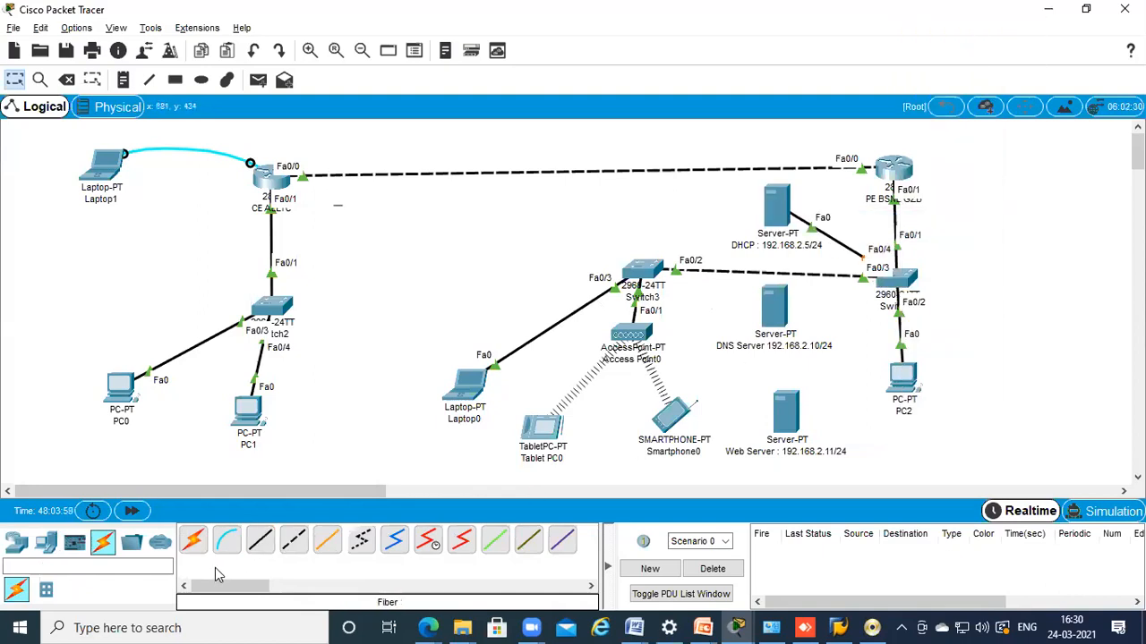
Connect the DNS server's FastEthernet0 to FastEthernet0/5 of the PE-side switch with a copper straight-through cable
left_click(258, 543)
left_click(777, 310)
left_click(799, 323)
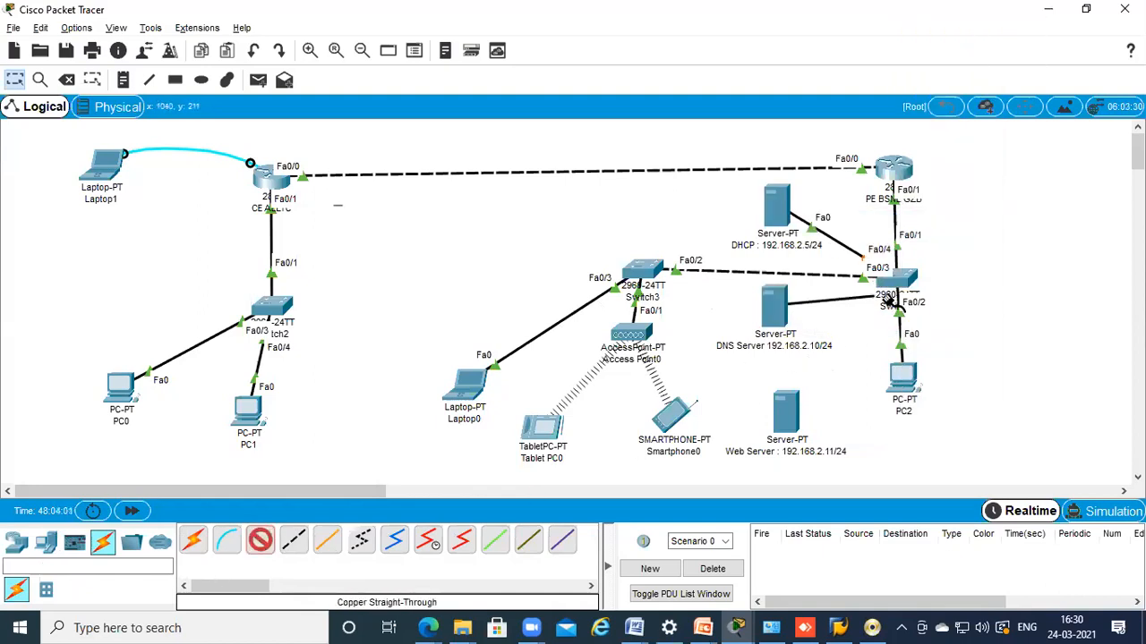
left_click(898, 289)
left_click(962, 96)
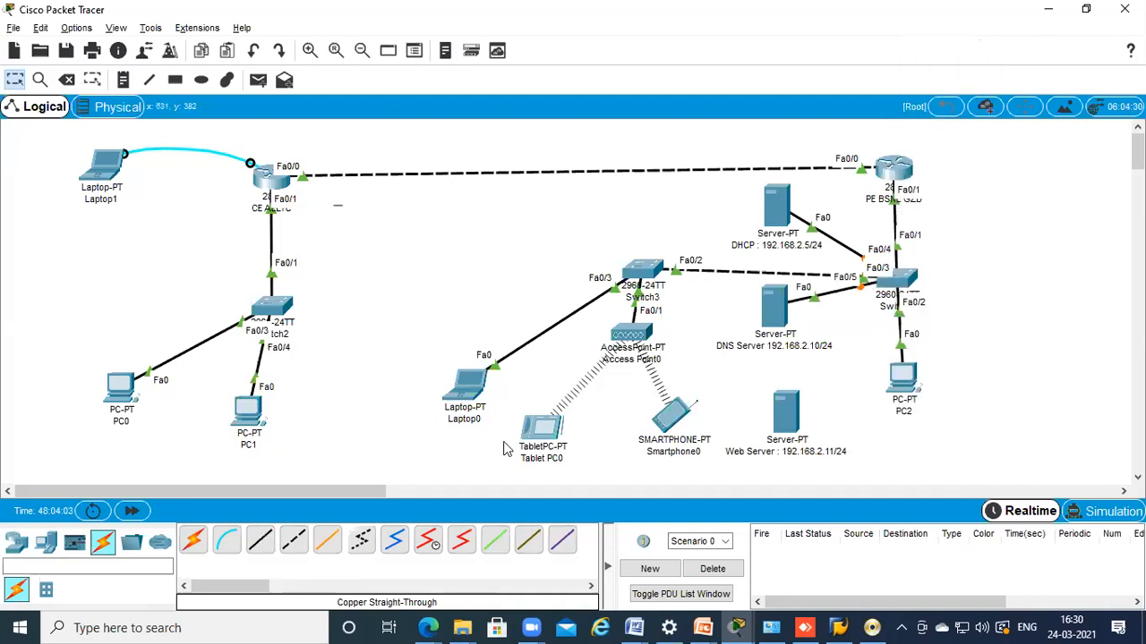
Connect the Web server's FastEthernet0 to FastEthernet0/6 of the PE-side switch with a copper straight-through cable
left_click(259, 543)
left_click(788, 417)
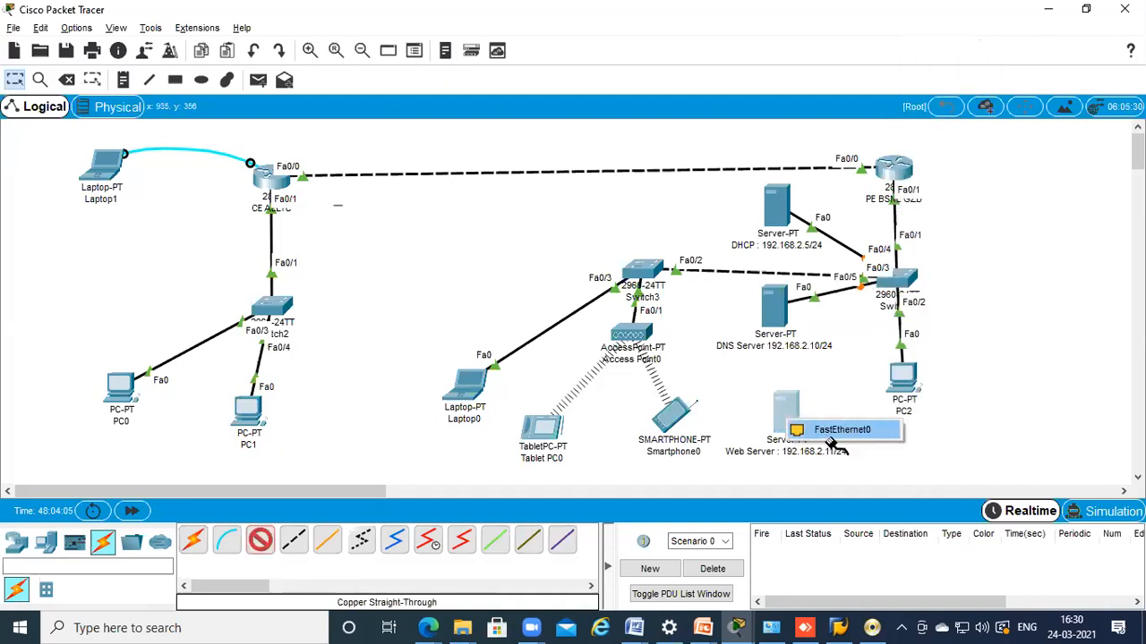
left_click(828, 430)
left_click(900, 280)
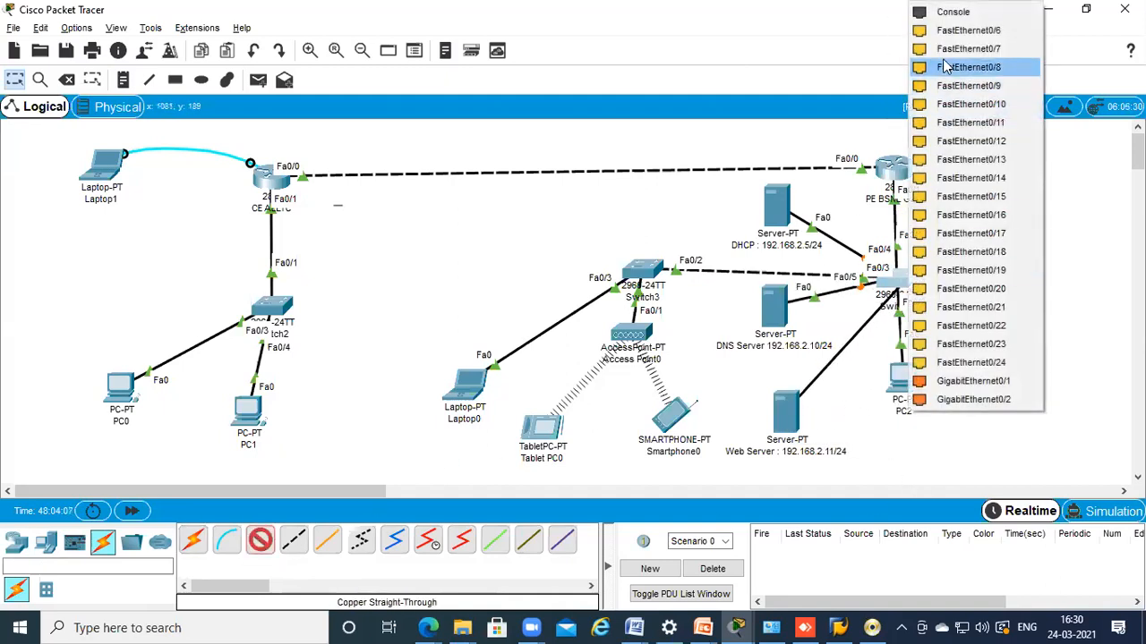
left_click(976, 26)
Shift the DNS server and the Web server slightly away from the PE-side switch to spread out their cables
left_click_drag(781, 330, 767, 330)
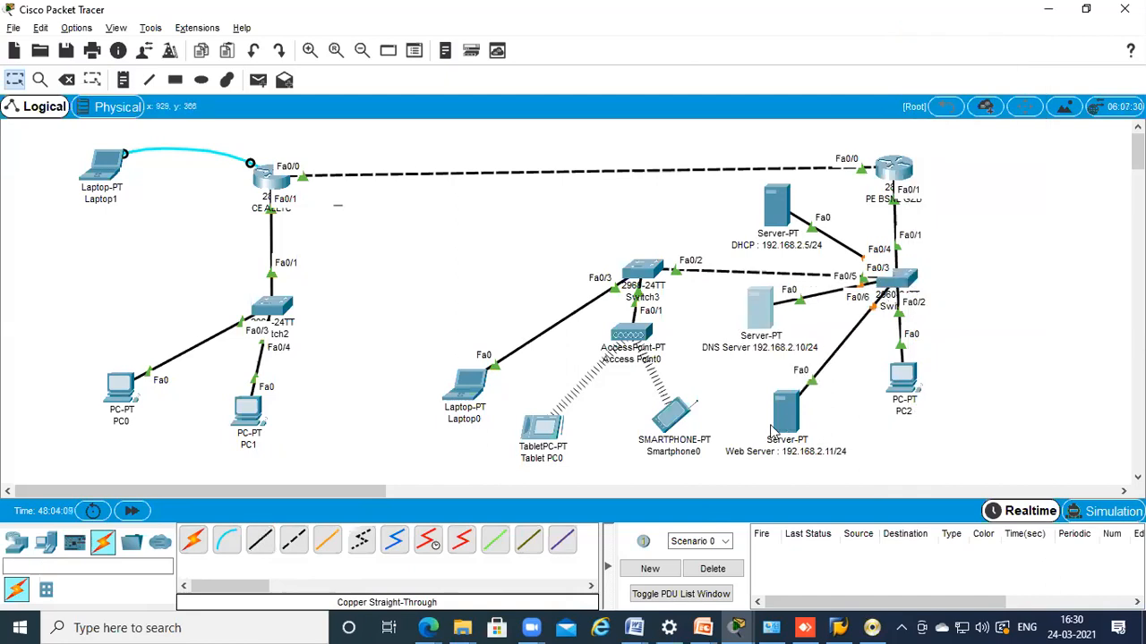
left_click_drag(779, 426, 758, 431)
left_click_drag(765, 340, 755, 351)
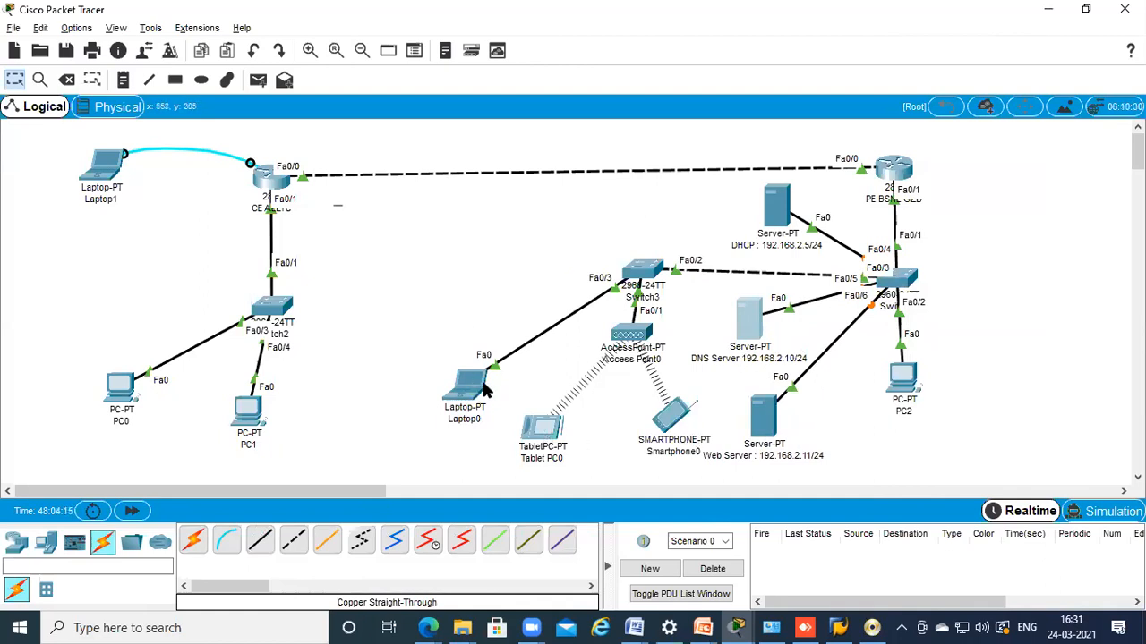
Look over PC2's global configuration settings and the list of services on the DHCP server
left_click(903, 381)
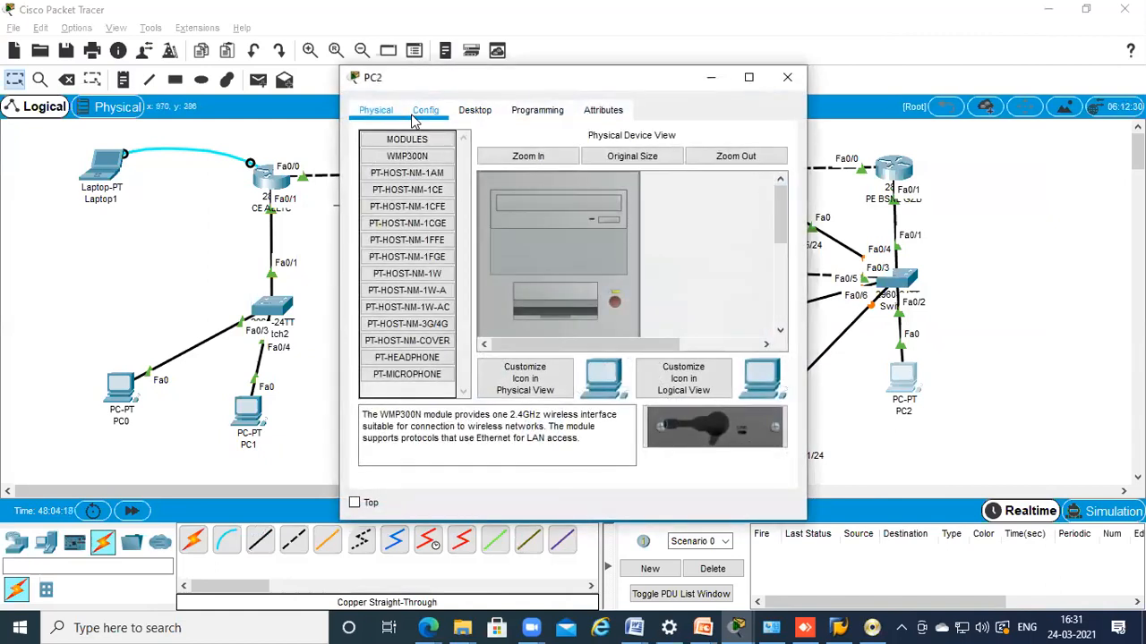
left_click(425, 111)
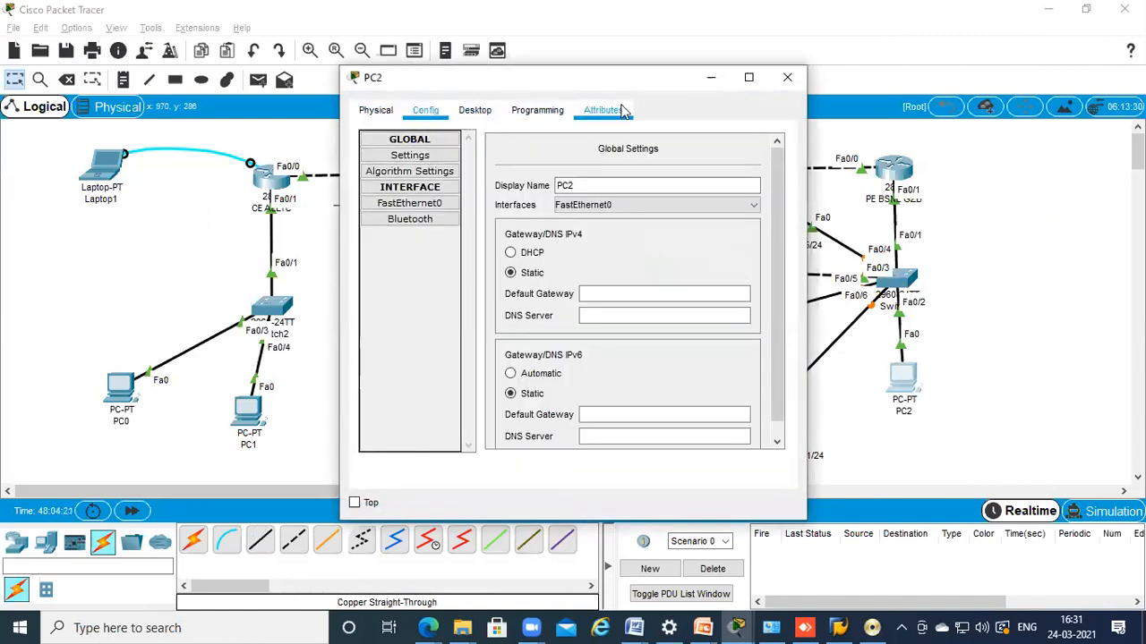
left_click(786, 77)
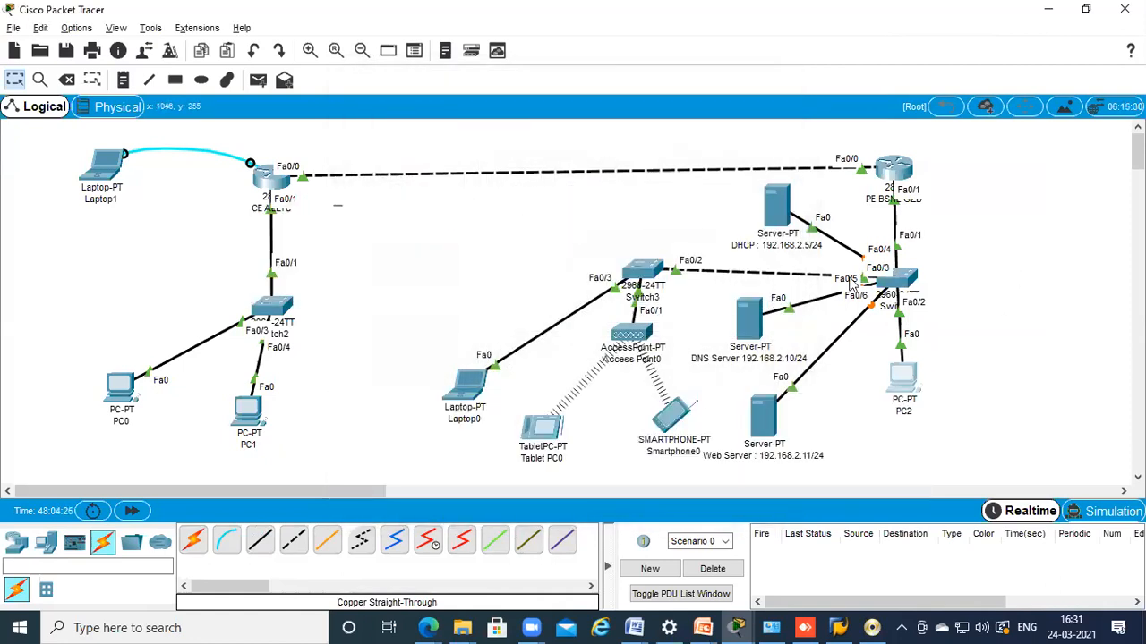
left_click(774, 204)
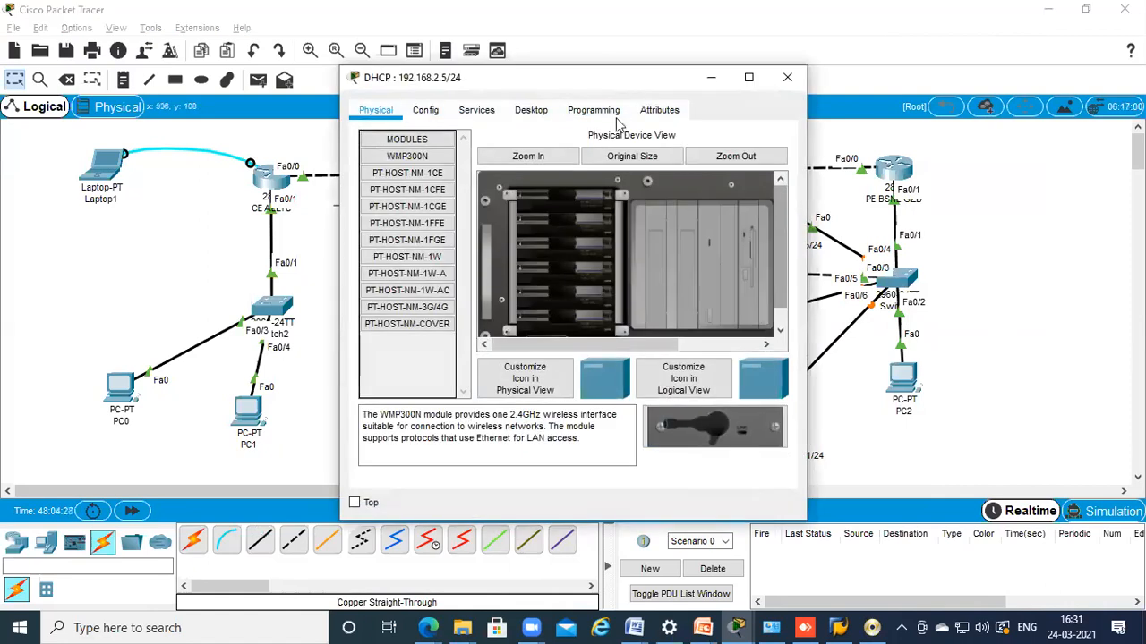
left_click(482, 111)
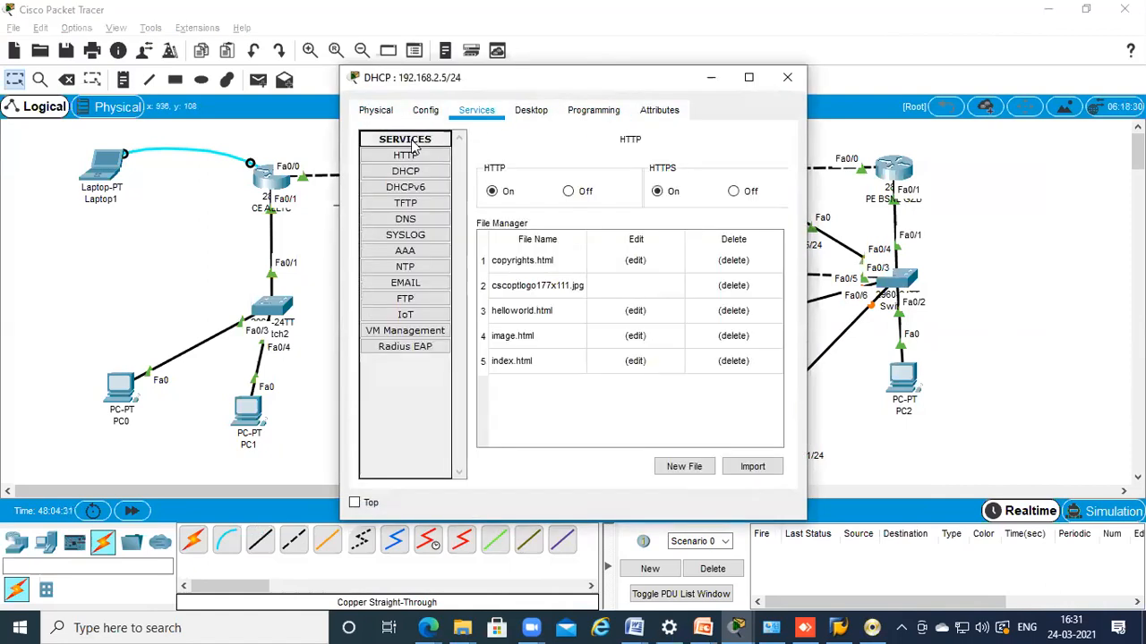
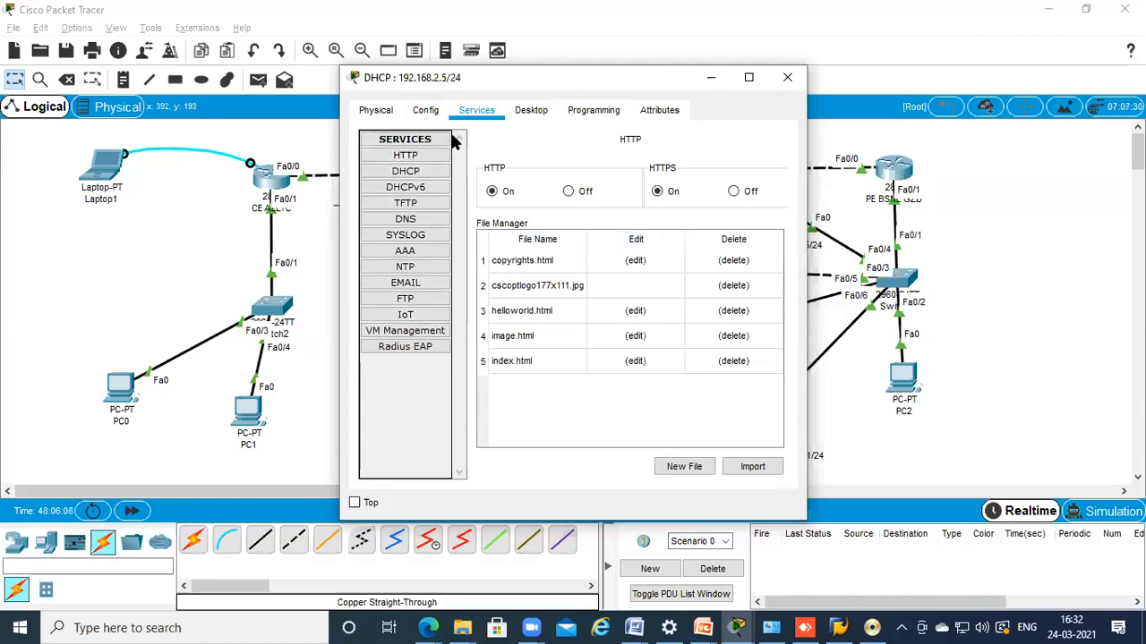
left_click(787, 77)
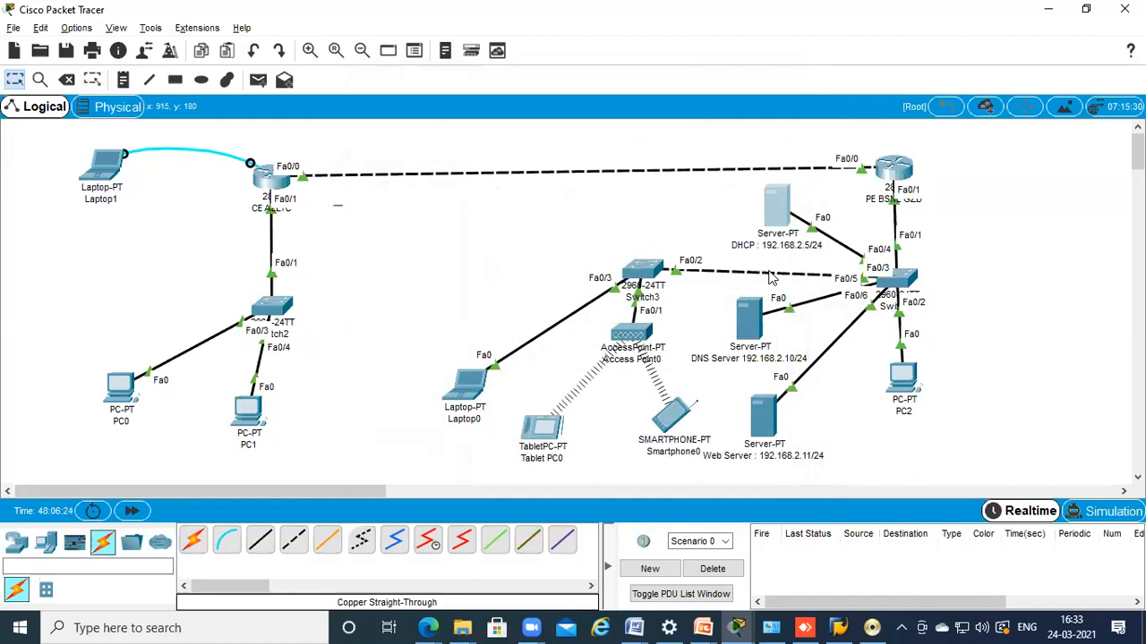
Give the DHCP server the static IPv4 address 192.168.2.5 with subnet mask 255.255.255.0
left_click(779, 213)
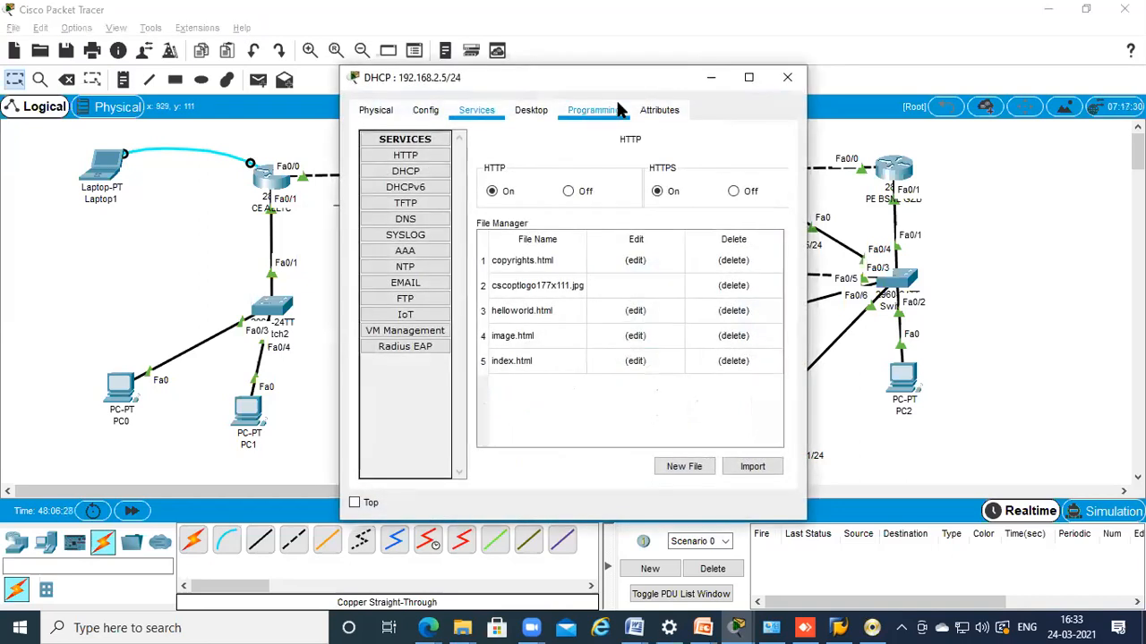
left_click_drag(619, 79, 420, 74)
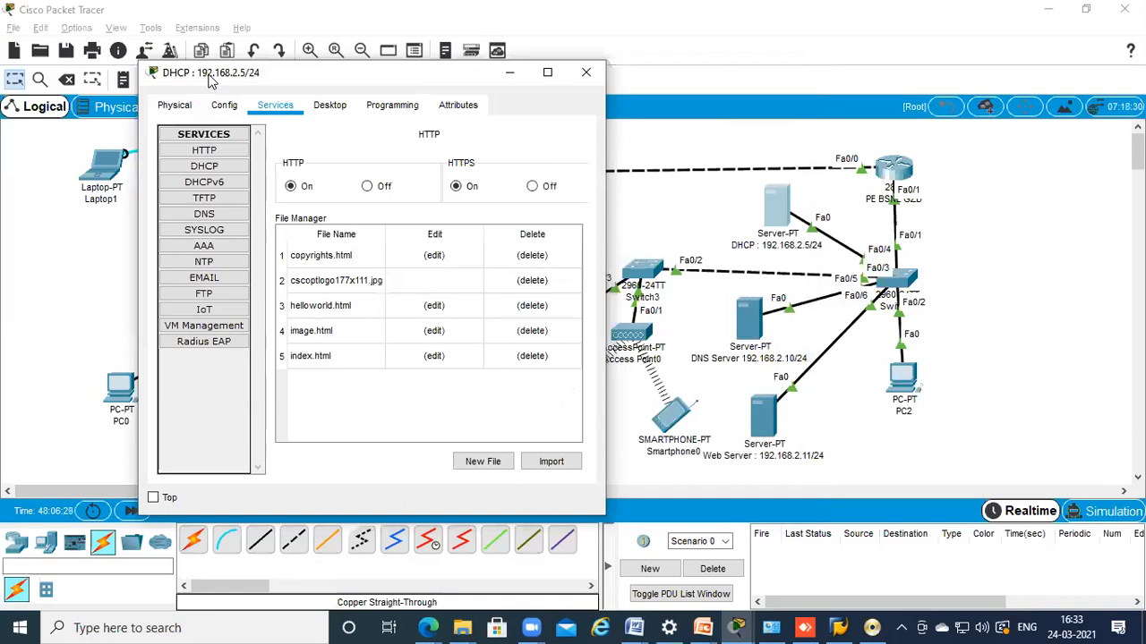
left_click(327, 106)
left_click(227, 161)
left_click(337, 202)
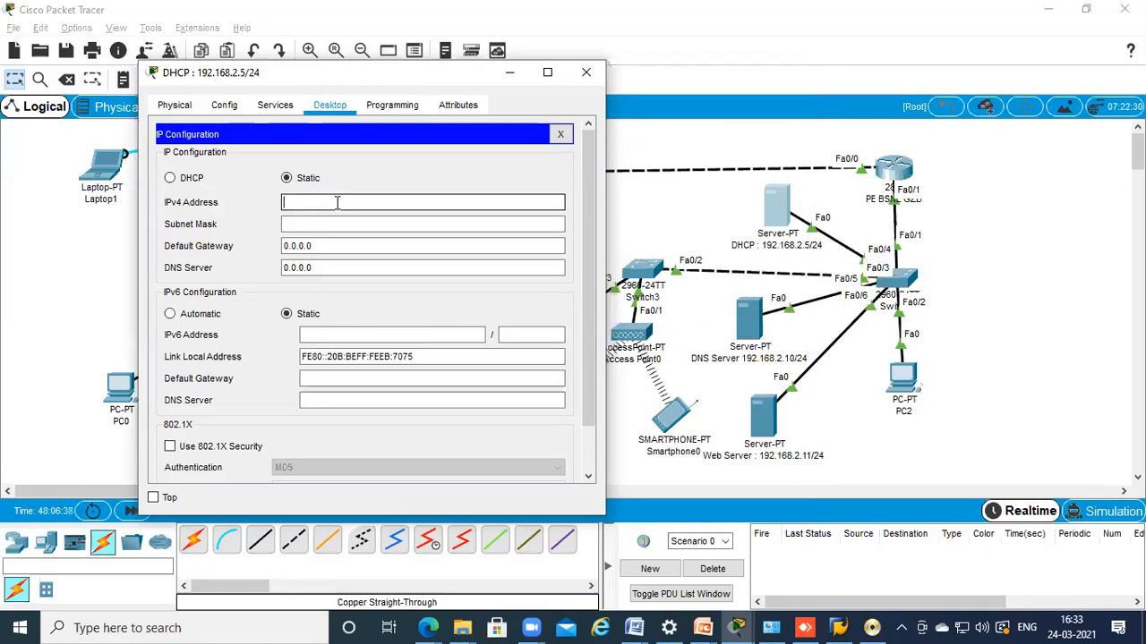
type("192.168.2.5")
key("Tab")
Set the DHCP server's default gateway to 192.168.2.1 and its DNS server to 192.168.2.10
key("Tab")
type("192.168.2.1")
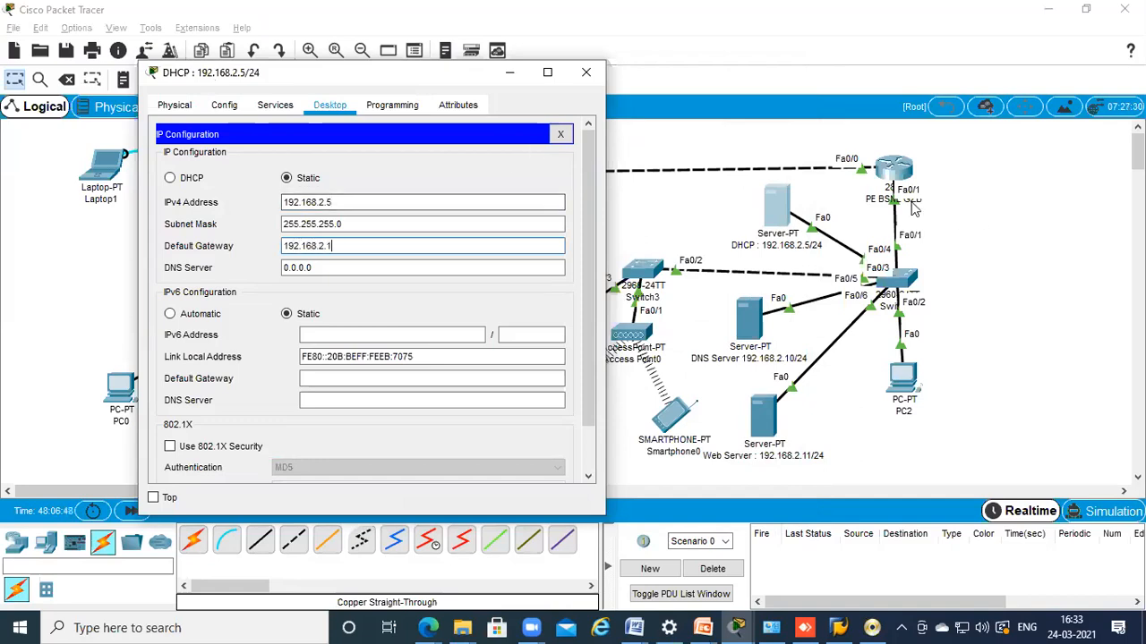
key("Tab")
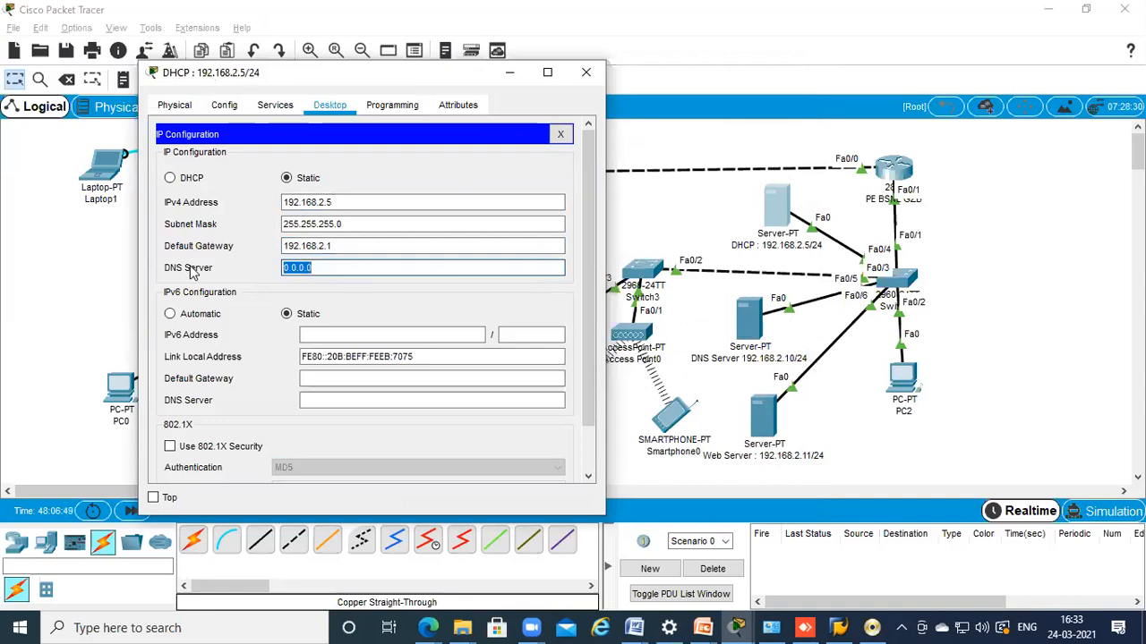
type("192.168.2.10")
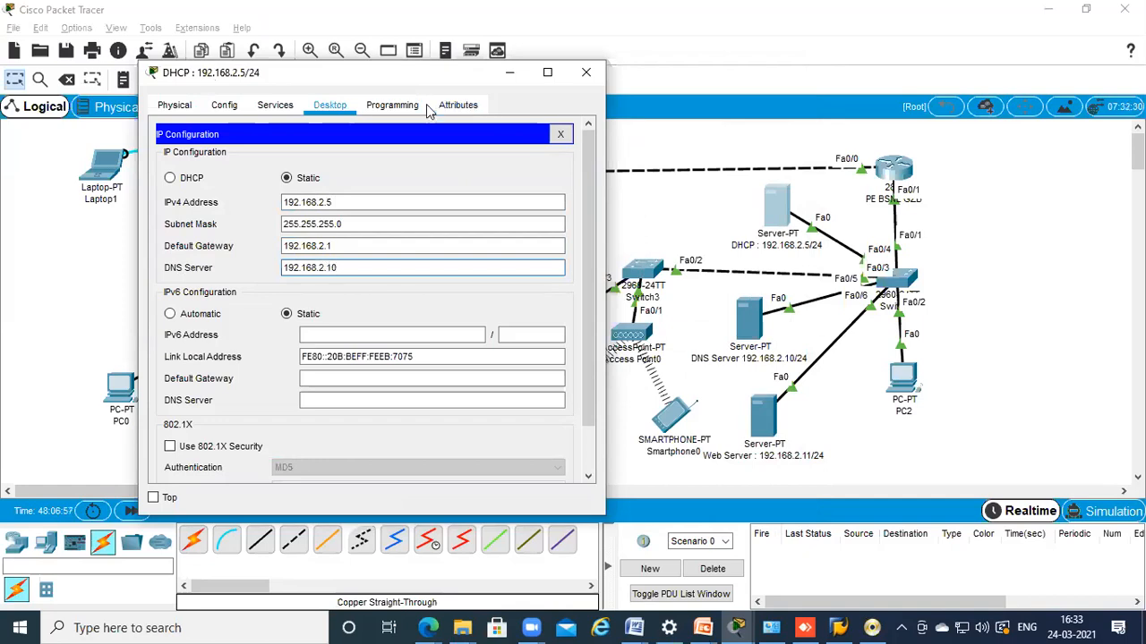
left_click_drag(293, 73, 126, 78)
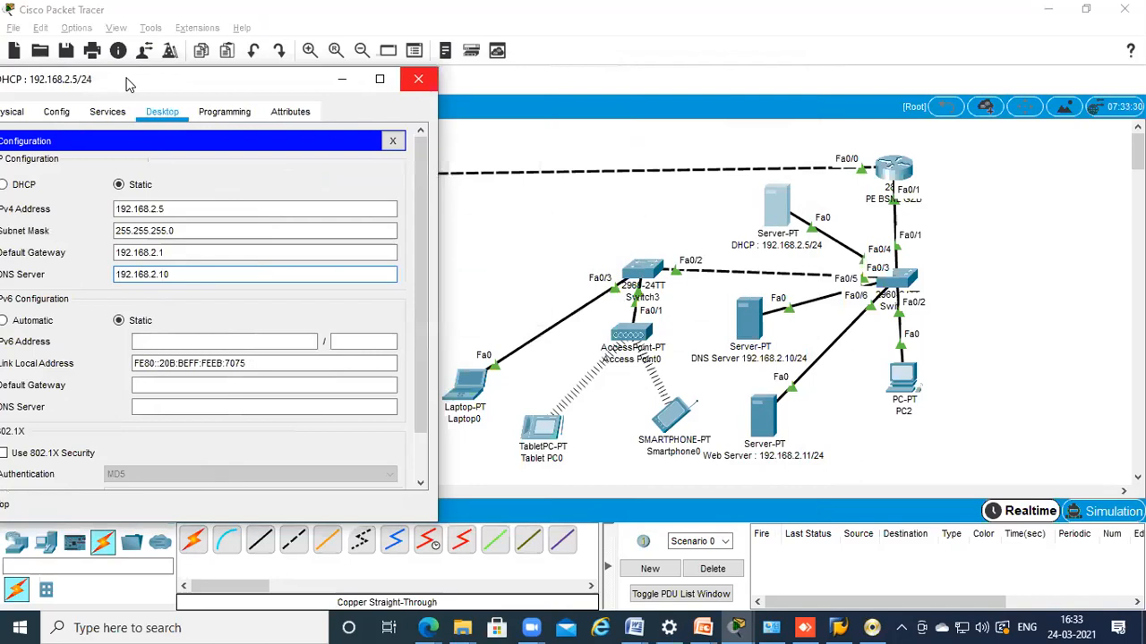
left_click(419, 79)
Give the DNS server the static IPv4 address 192.168.2.10 with subnet mask 255.255.255.0
left_click(749, 318)
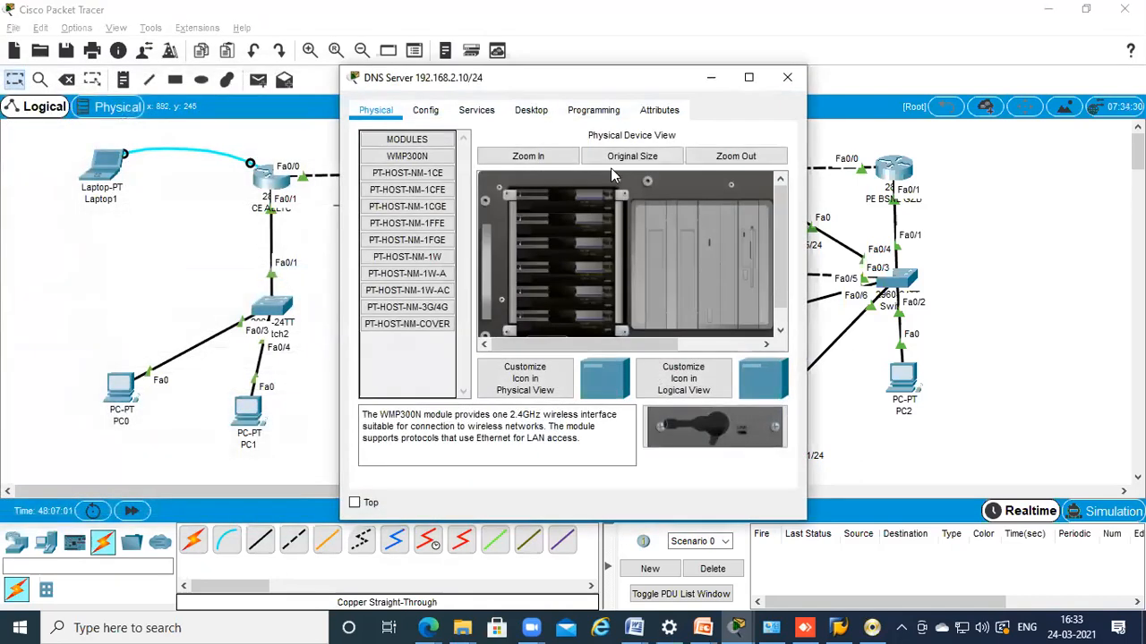
left_click_drag(465, 77, 293, 72)
left_click(360, 106)
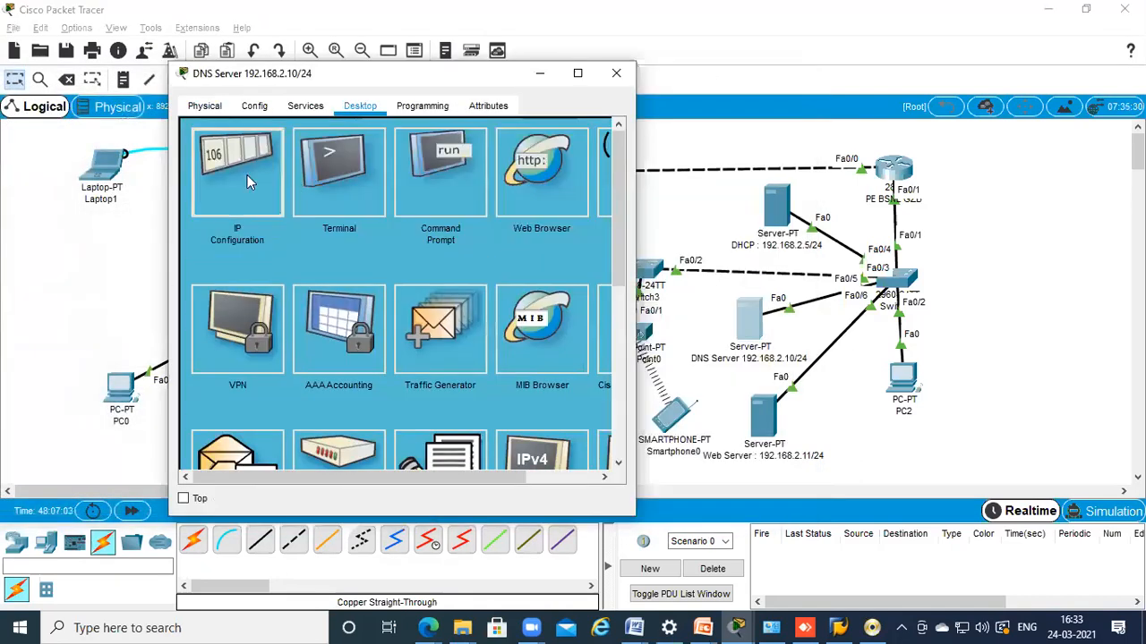
left_click(245, 158)
left_click(373, 205)
type("192.")
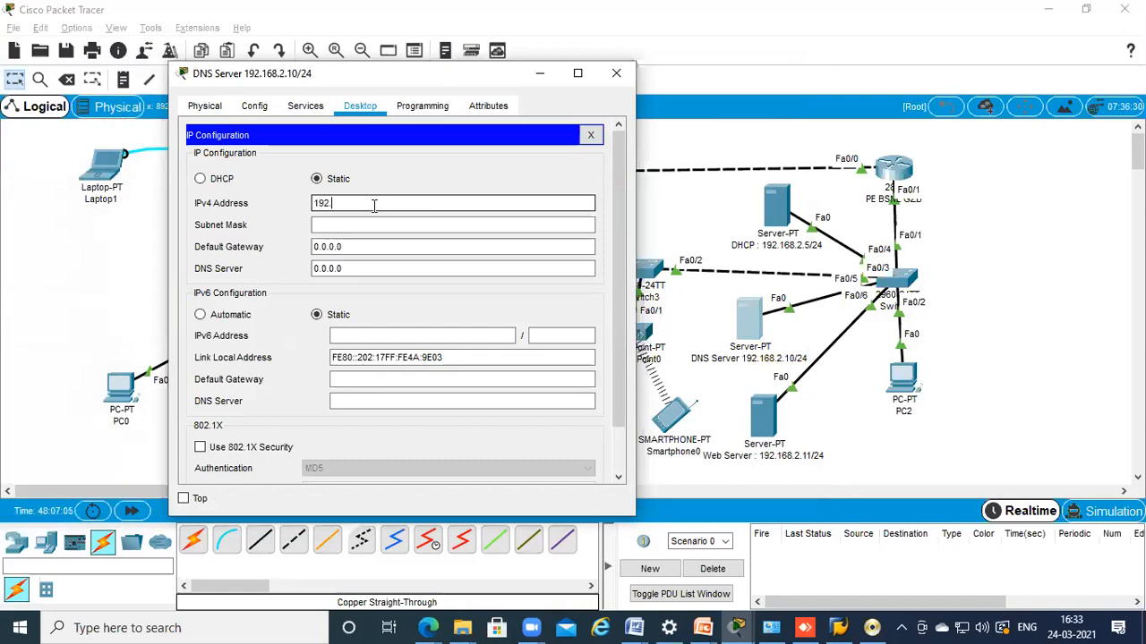
type("168.2.10")
key("Tab")
Set the DNS server's default gateway to 192.168.2.1 and its DNS server entry to its own address, 192.168.2.10
key("Tab")
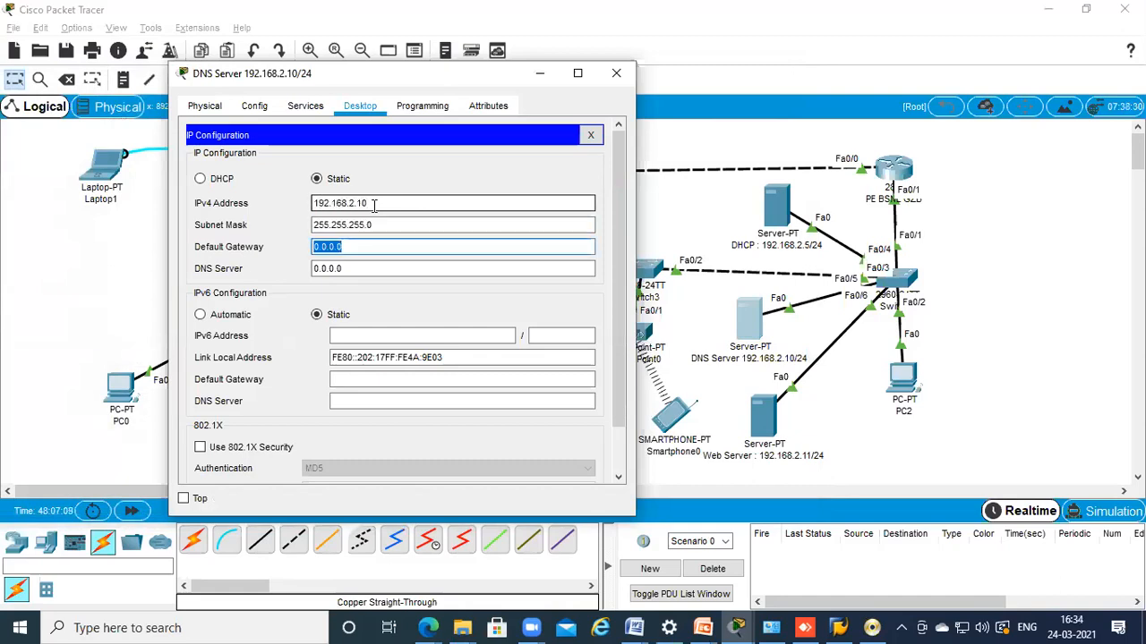
type("192.16")
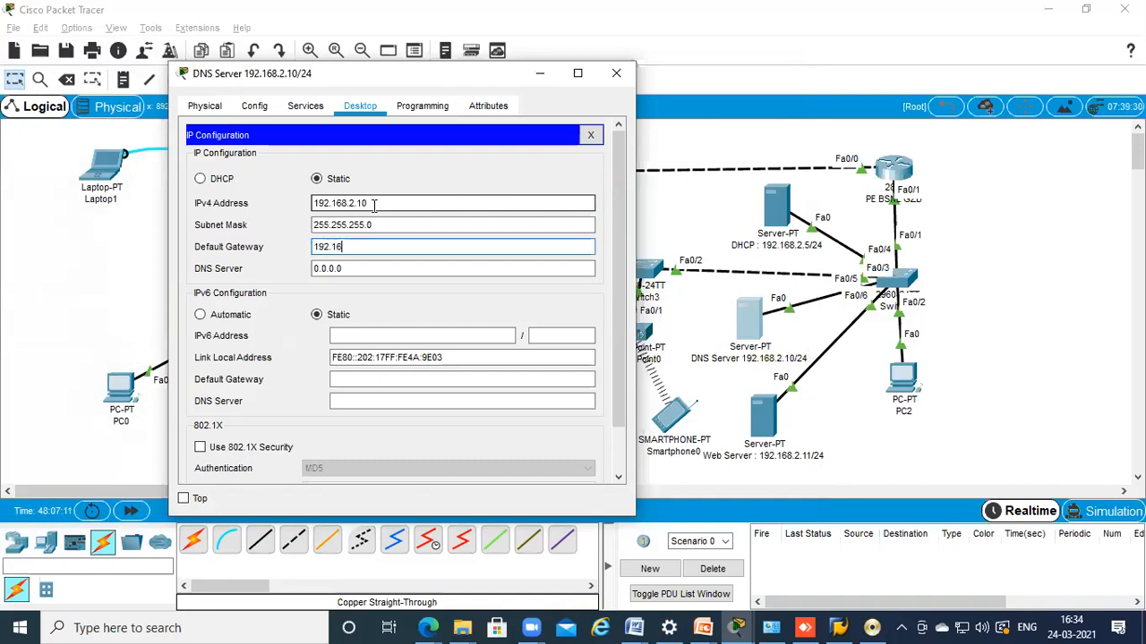
type("8.2.1")
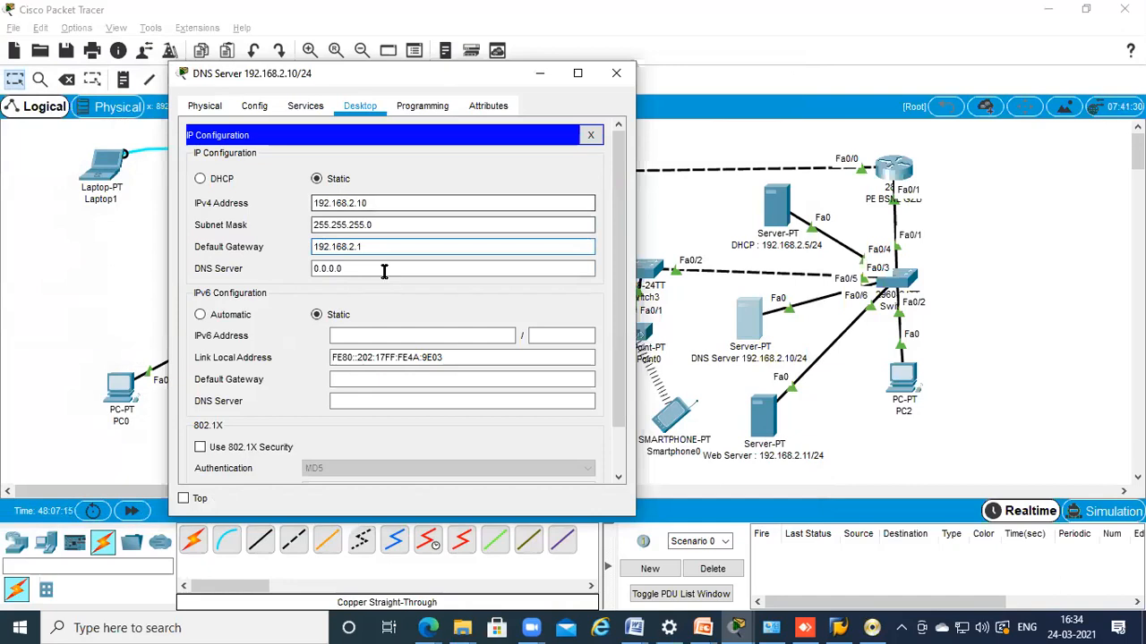
key("Tab")
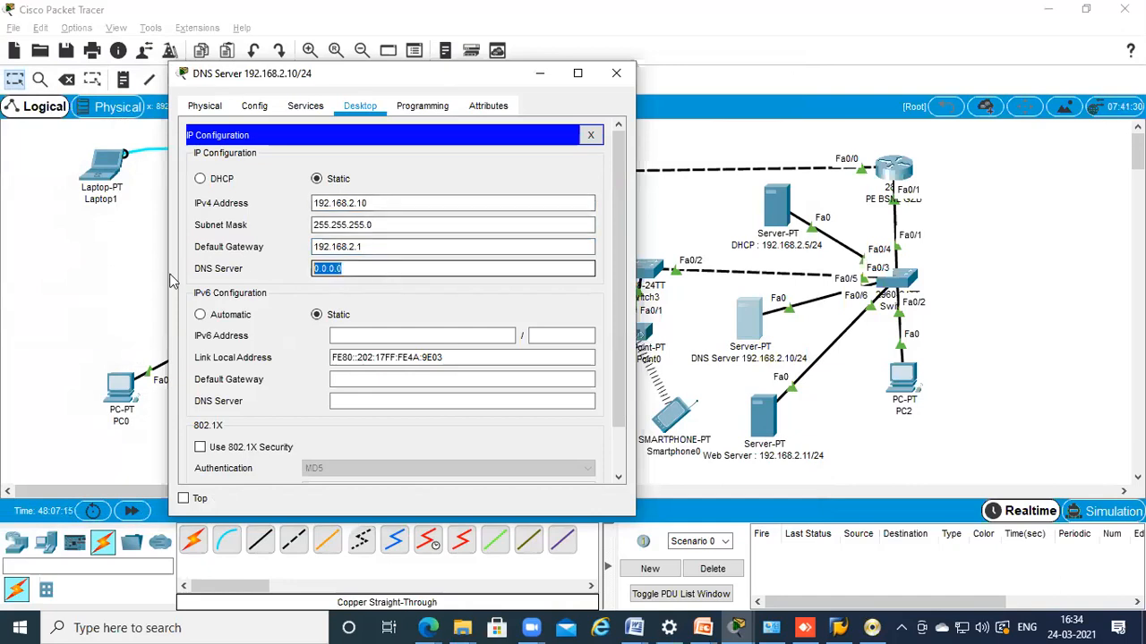
type("192.168.2.10")
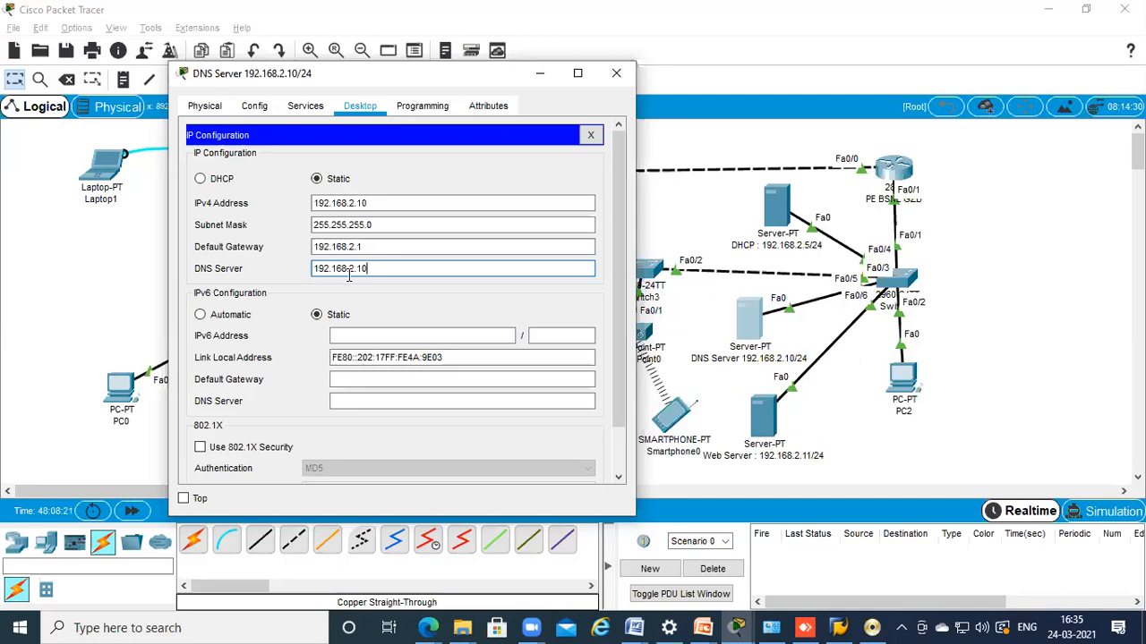
left_click_drag(394, 269, 304, 271)
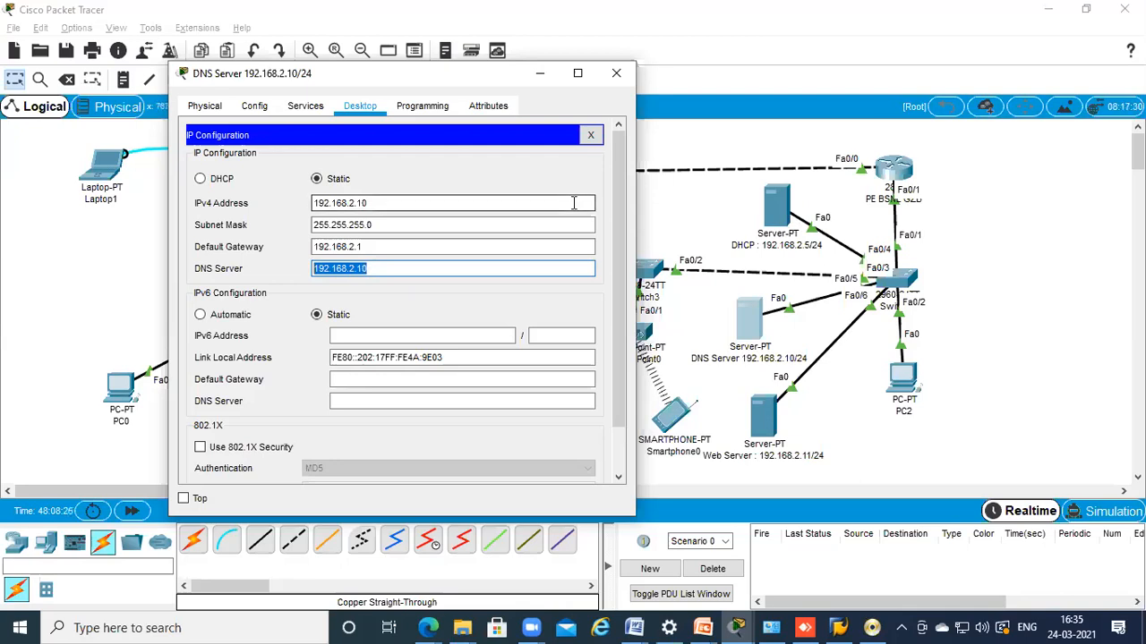
left_click_drag(396, 268, 238, 271)
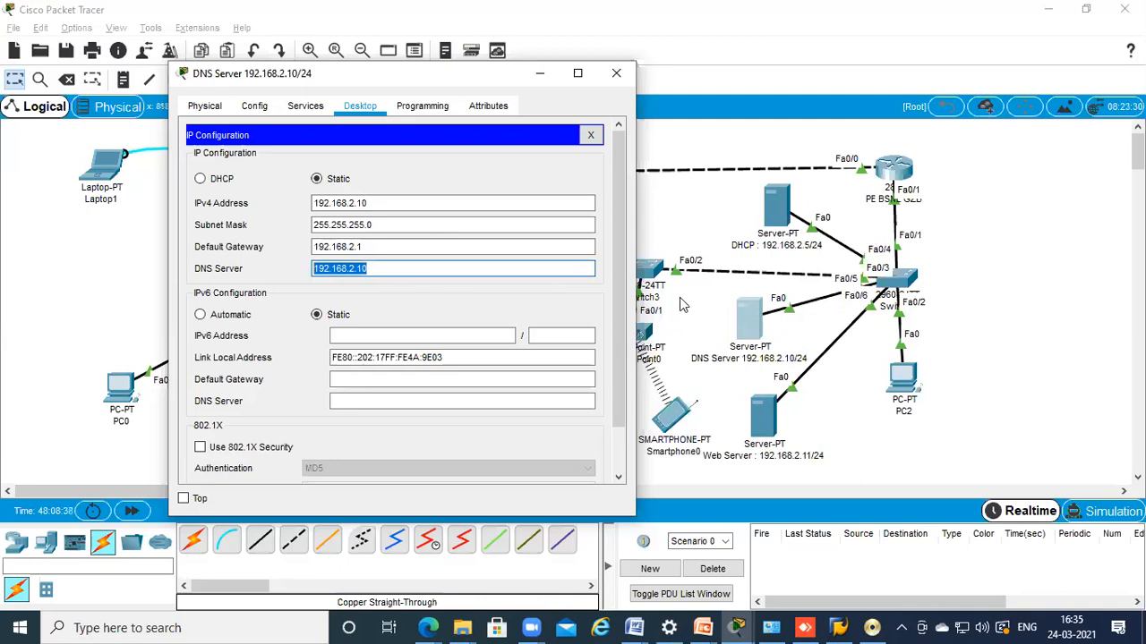
left_click(422, 272)
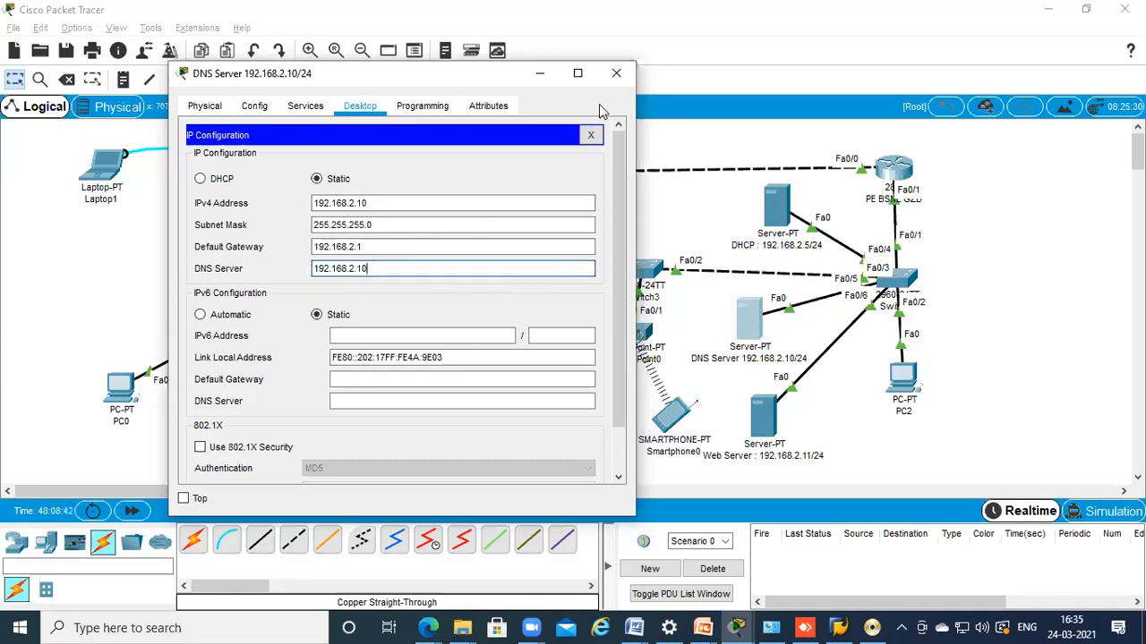
left_click_drag(216, 79, 166, 96)
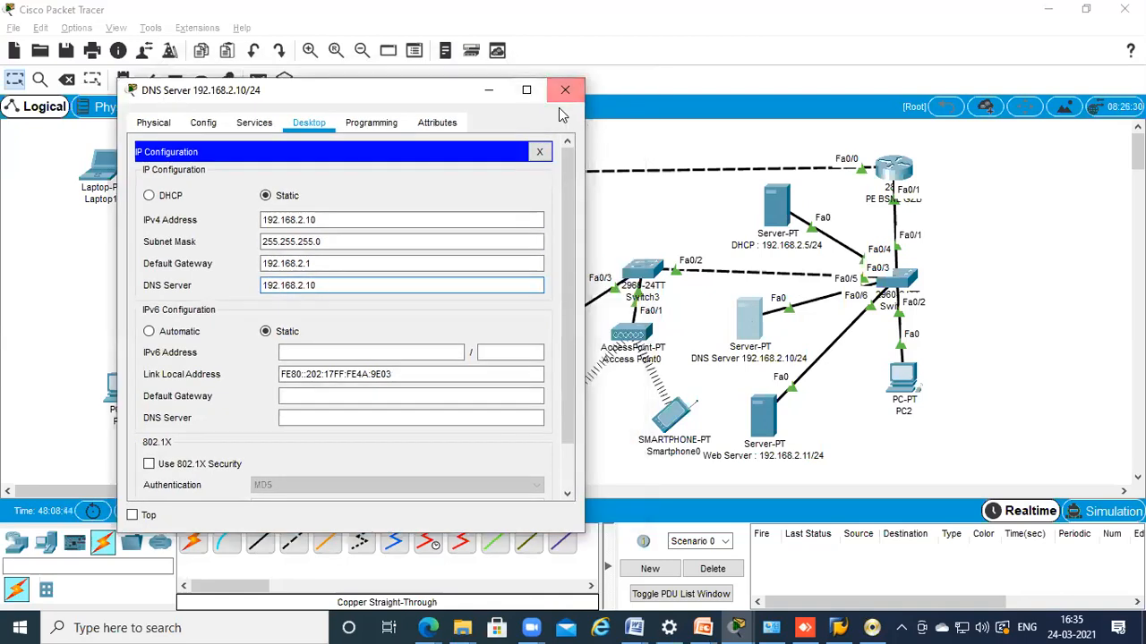
left_click_drag(430, 89, 408, 132)
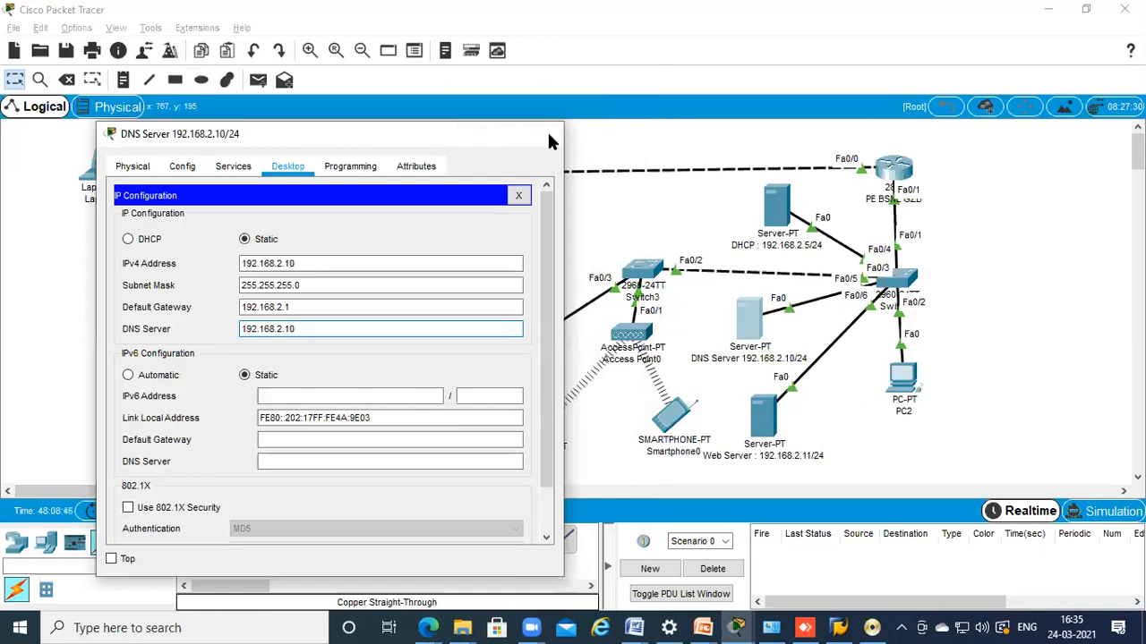
Give the Web server the static IPv4 address 192.168.2.11 with subnet mask 255.255.255.0
left_click(544, 133)
left_click(765, 418)
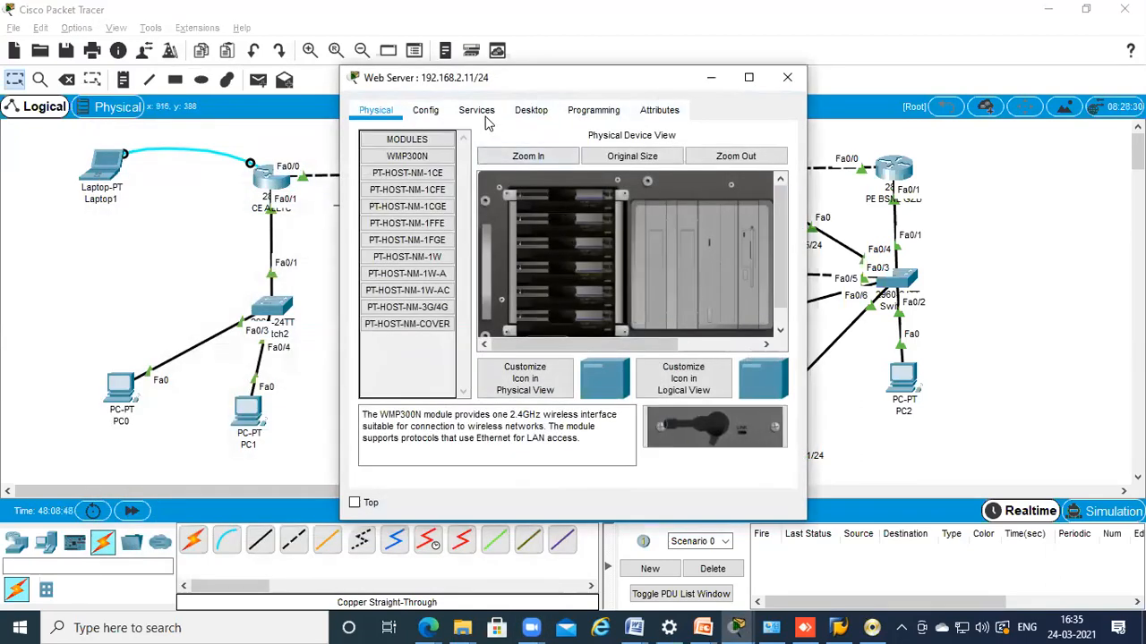
left_click(529, 110)
left_click(416, 161)
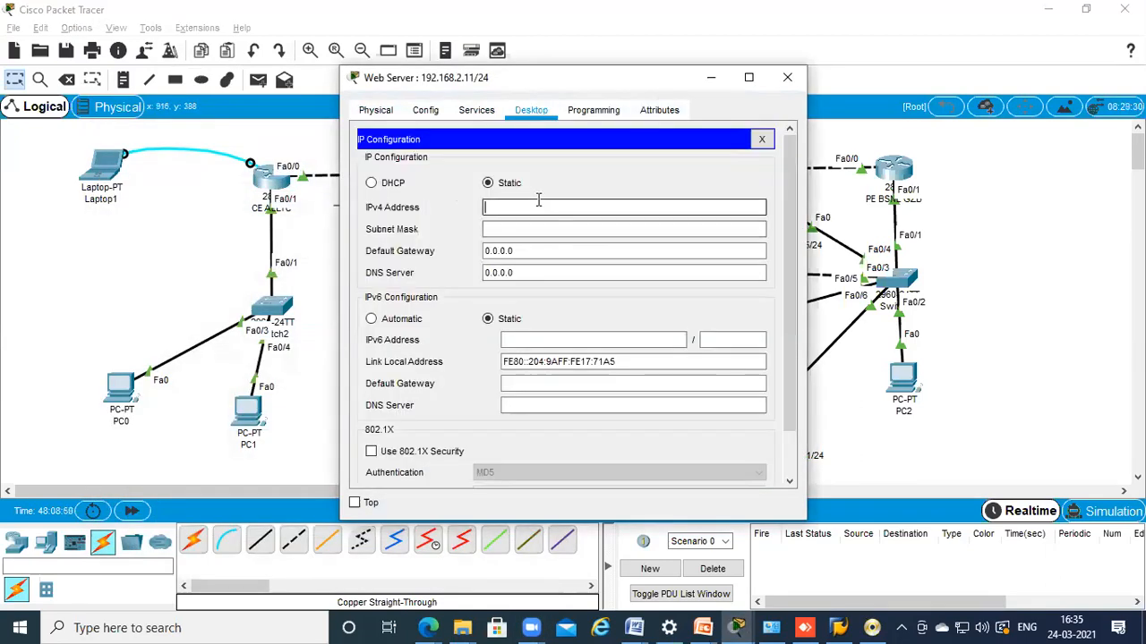
left_click(537, 207)
type("192.168.2.11")
key("Tab")
key("Tab")
type("192.168.1.1")
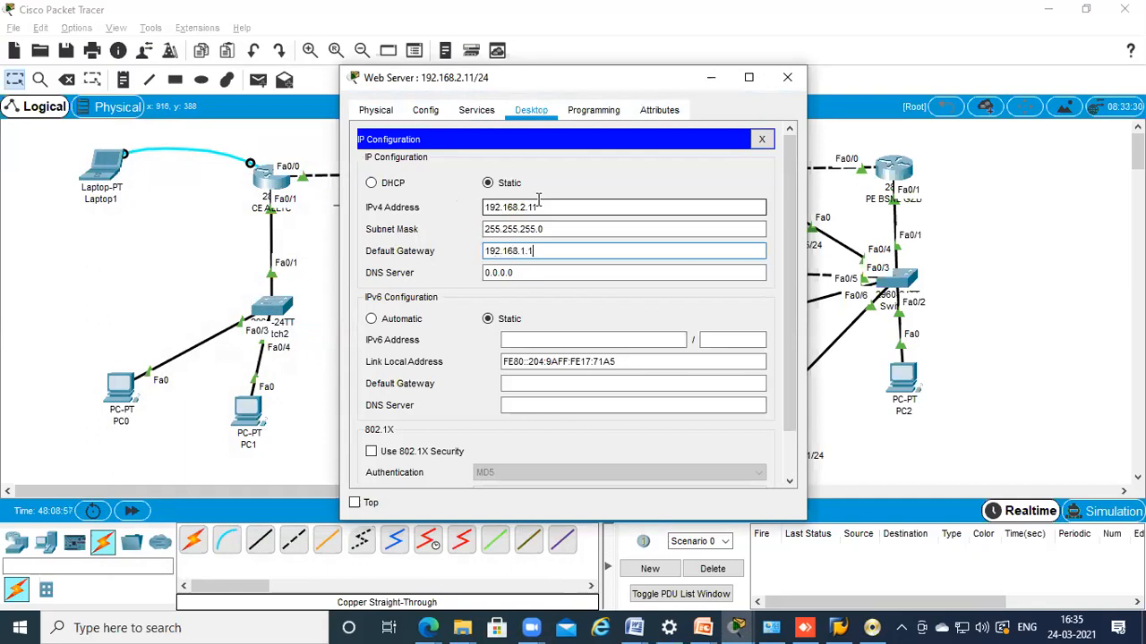
key("Tab")
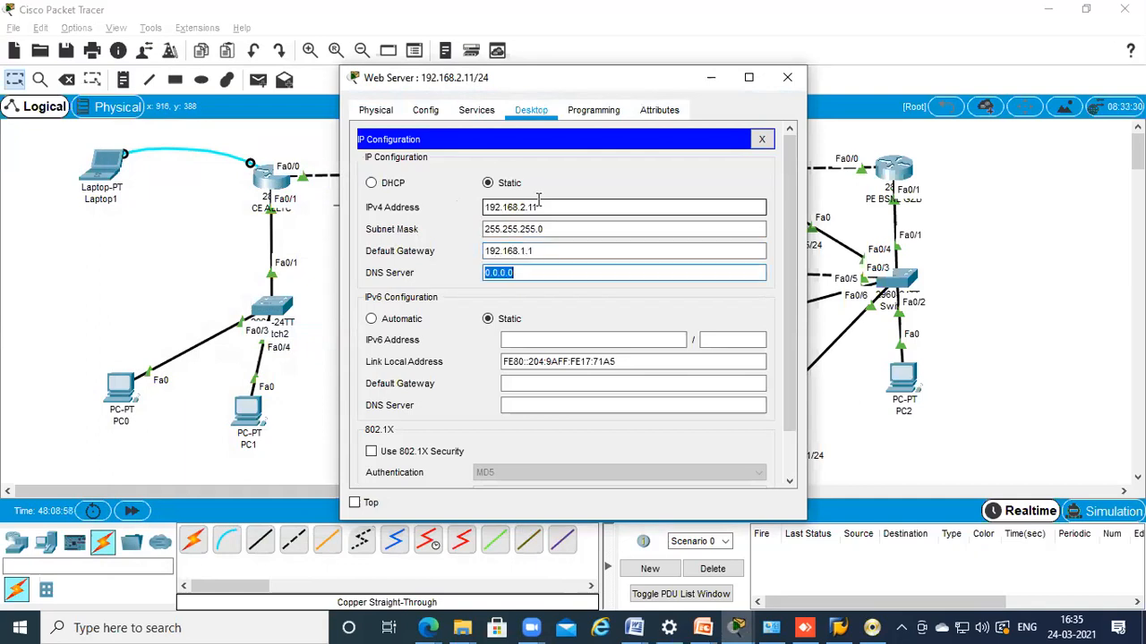
left_click(529, 250)
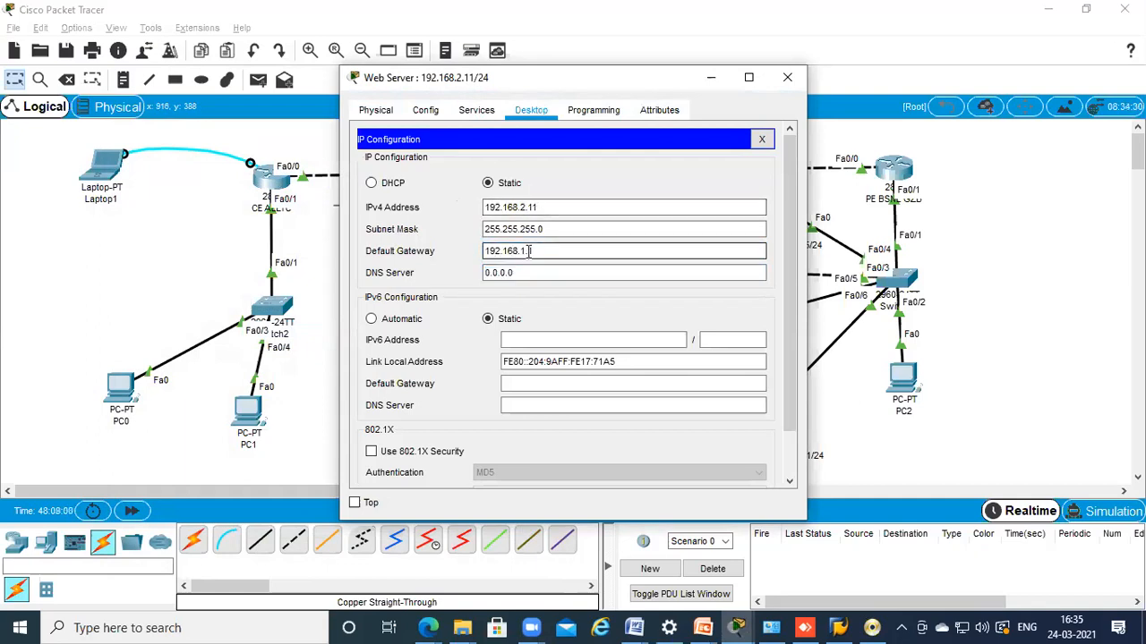
type("2")
left_click(540, 273)
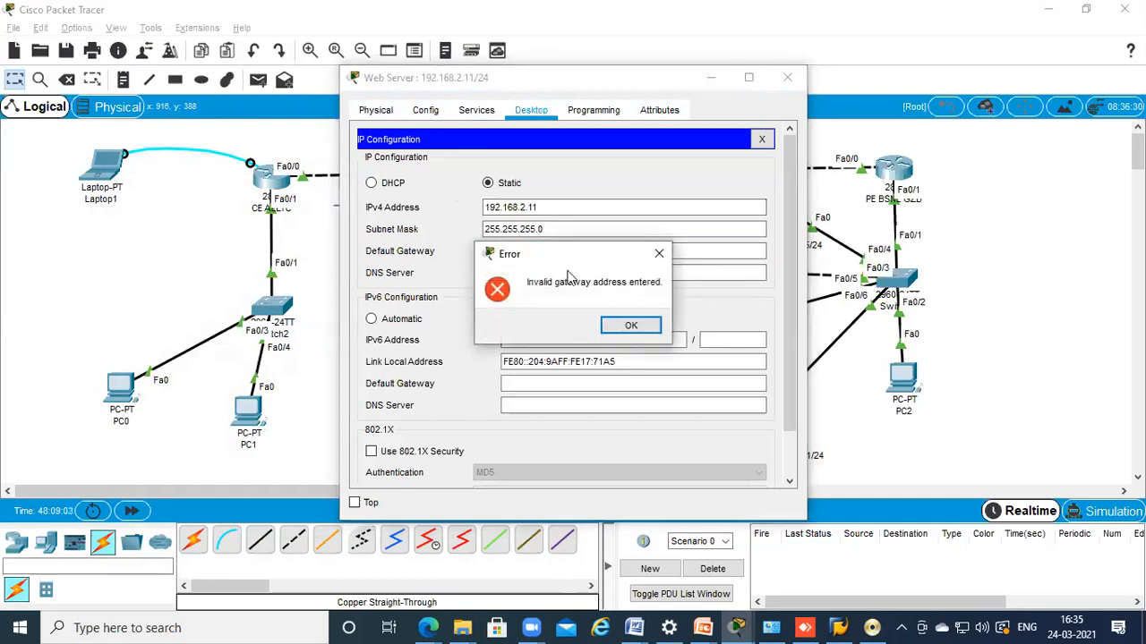
left_click(631, 325)
Set the Web server's default gateway to 192.168.2.1 and its DNS server to 192.168.2.10
left_click(562, 252)
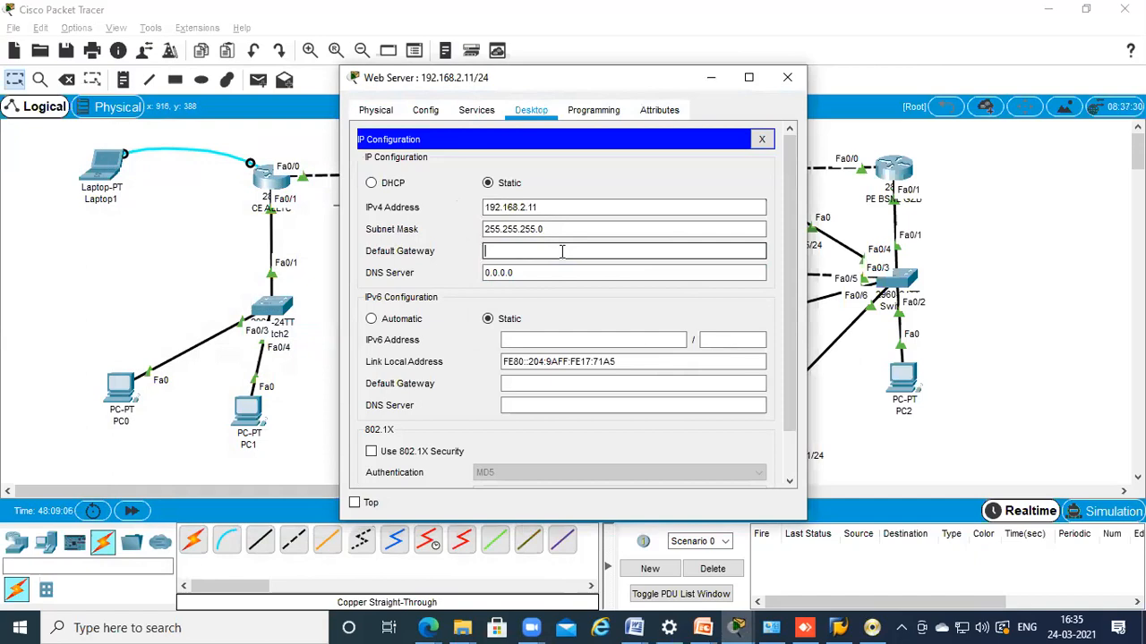
type("192.168.2.1")
key("Tab")
type("192.168.2.10")
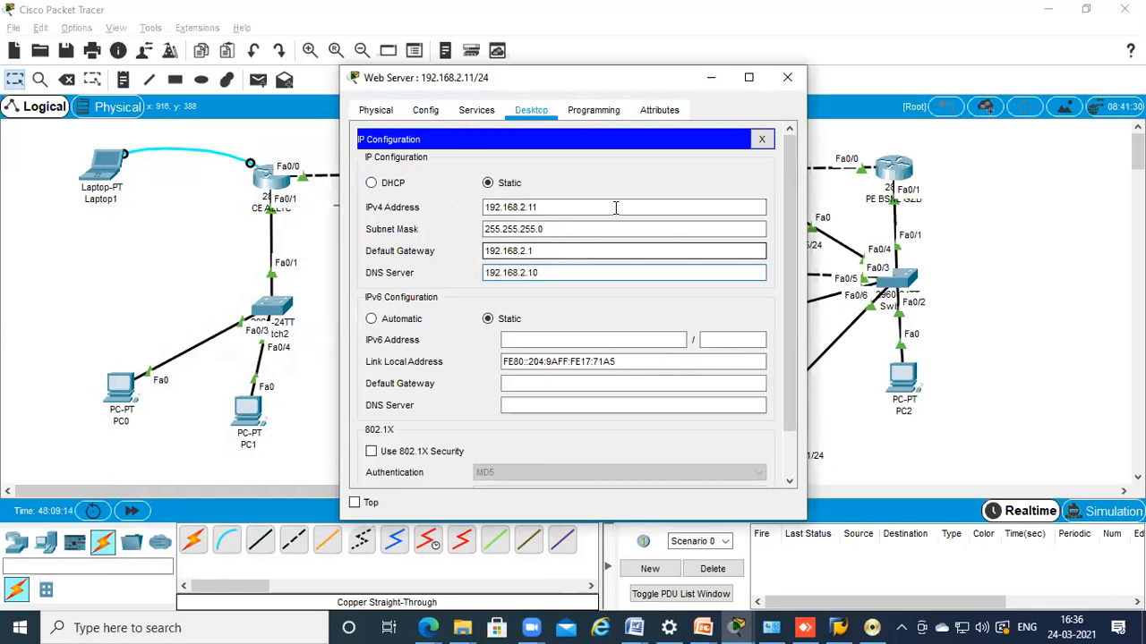
left_click_drag(414, 78, 201, 66)
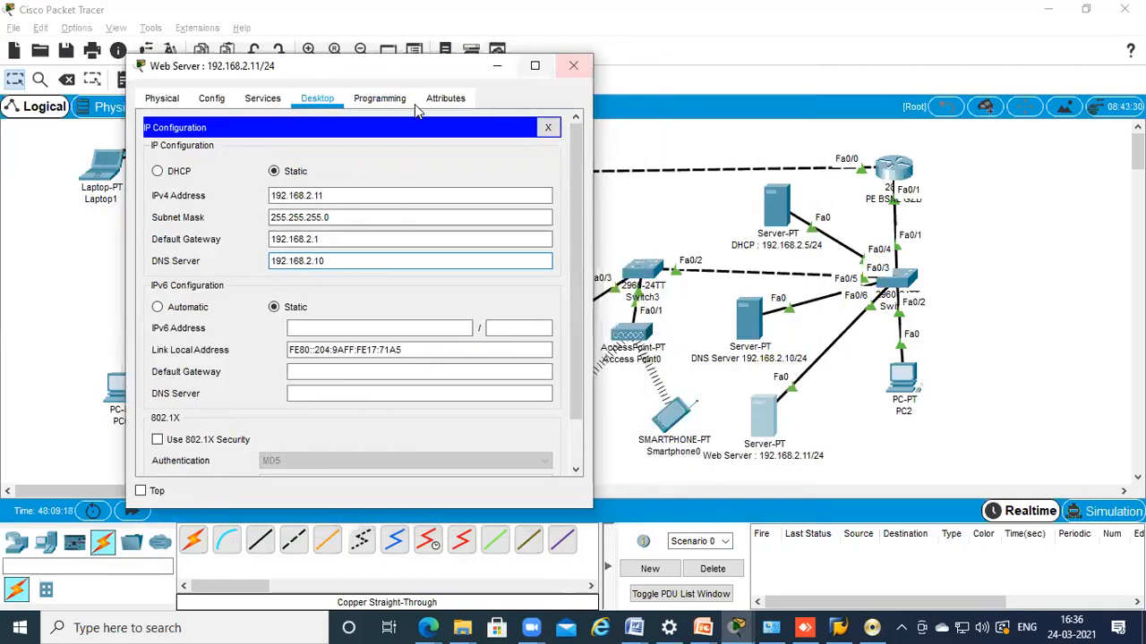
left_click(573, 65)
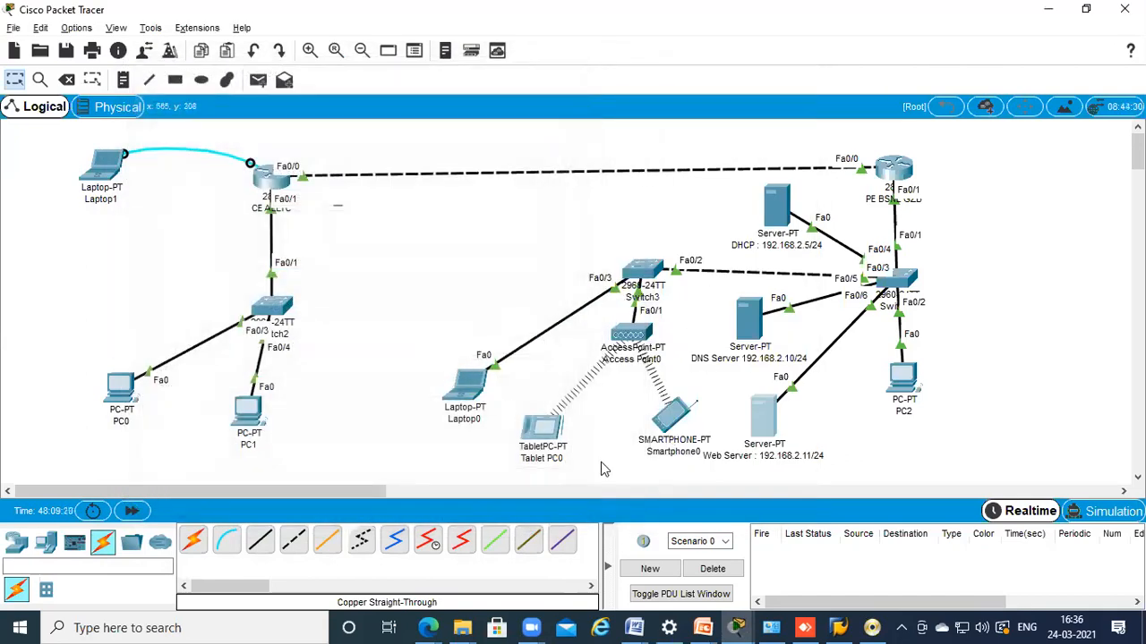
Request an address for Laptop0 by switching its IP configuration to static and back to DHCP
left_click(476, 385)
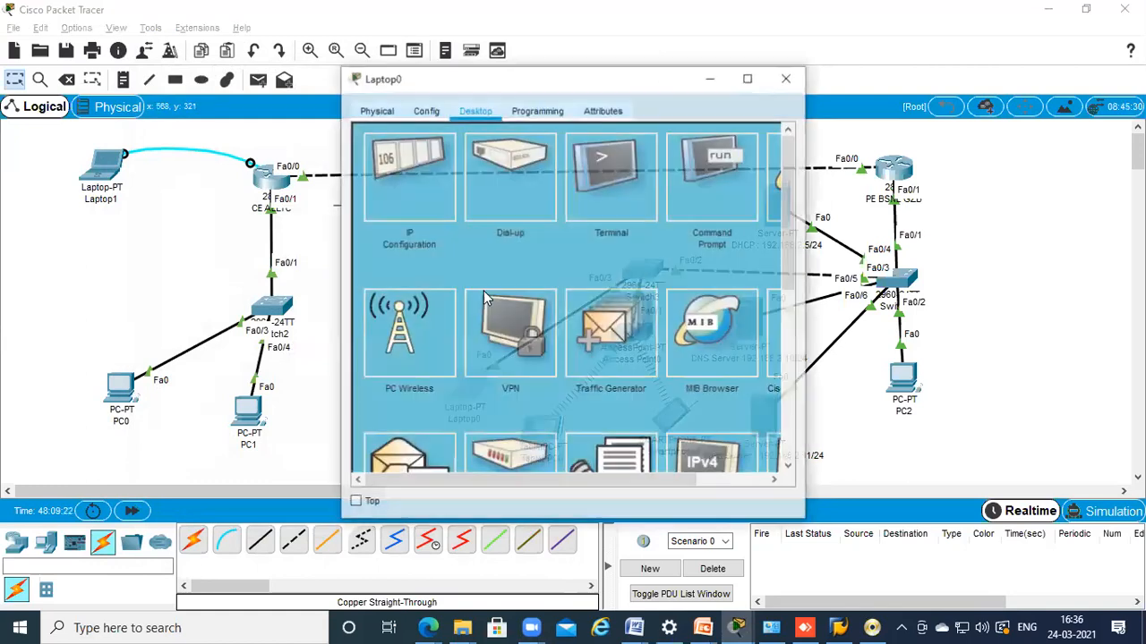
left_click(394, 166)
left_click(488, 203)
left_click(372, 203)
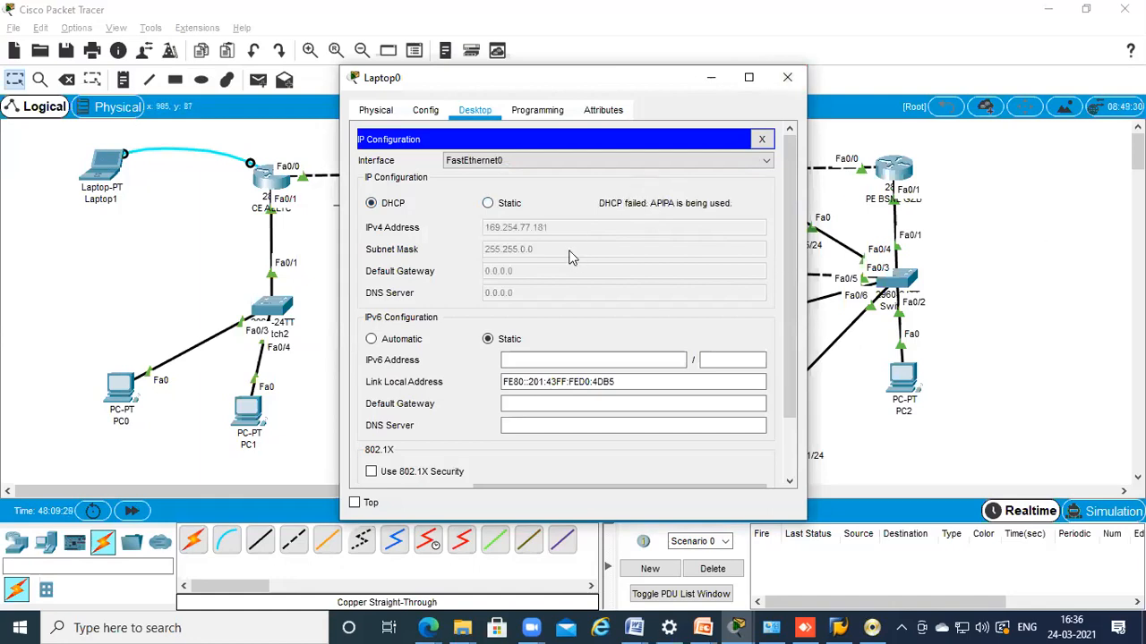
left_click(787, 78)
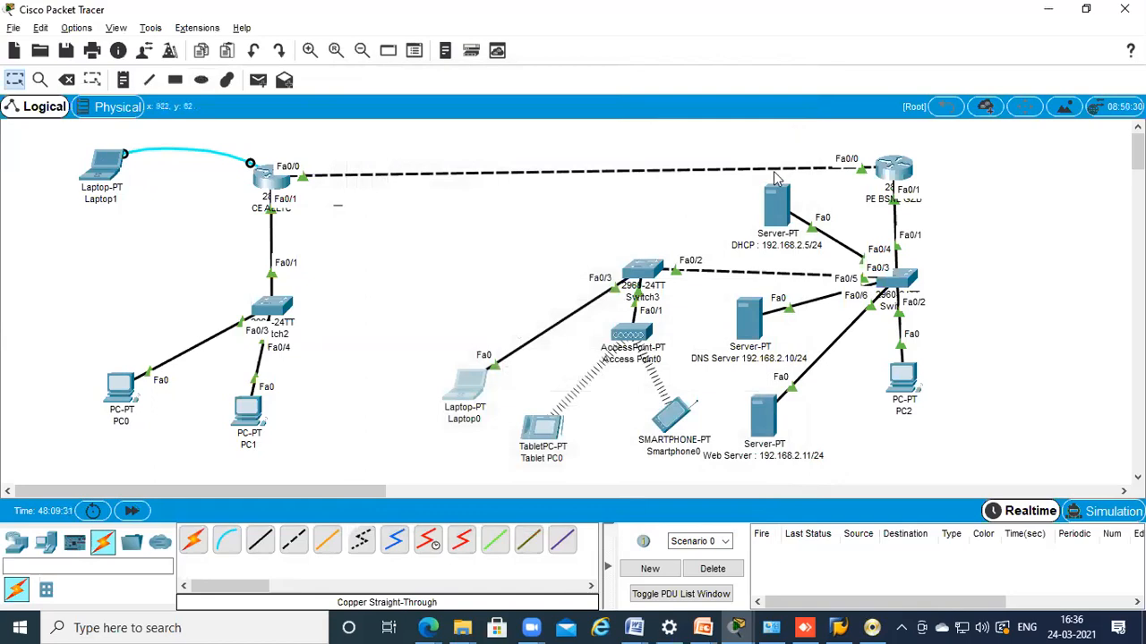
Move the DHCP server farther away from the PE router and open its DHCP service settings
left_click_drag(766, 225, 724, 224)
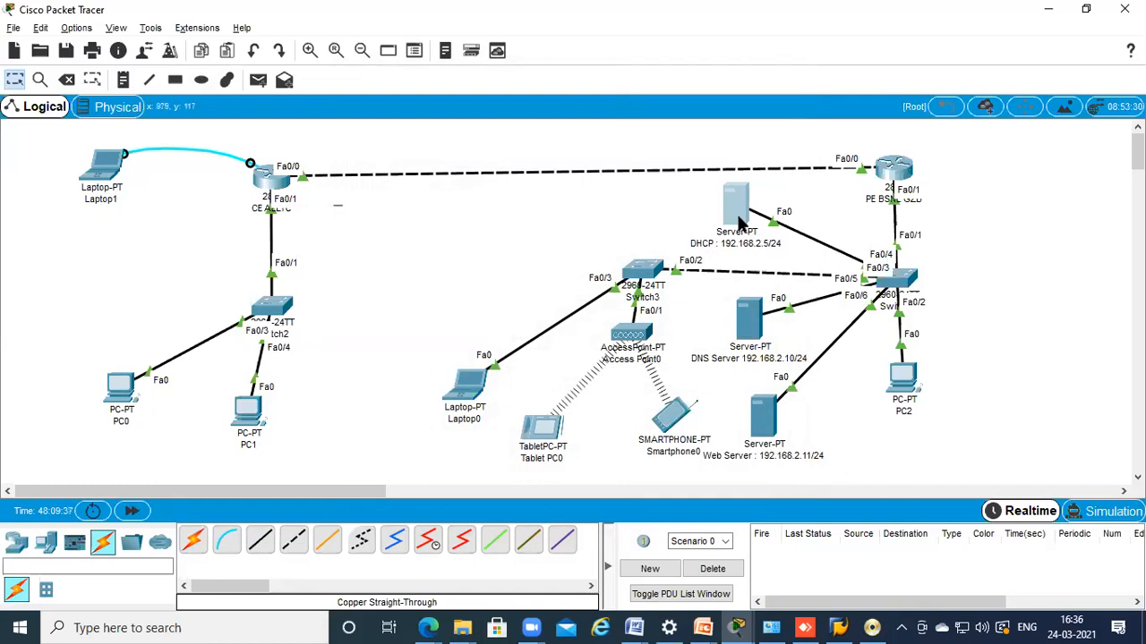
left_click(738, 217)
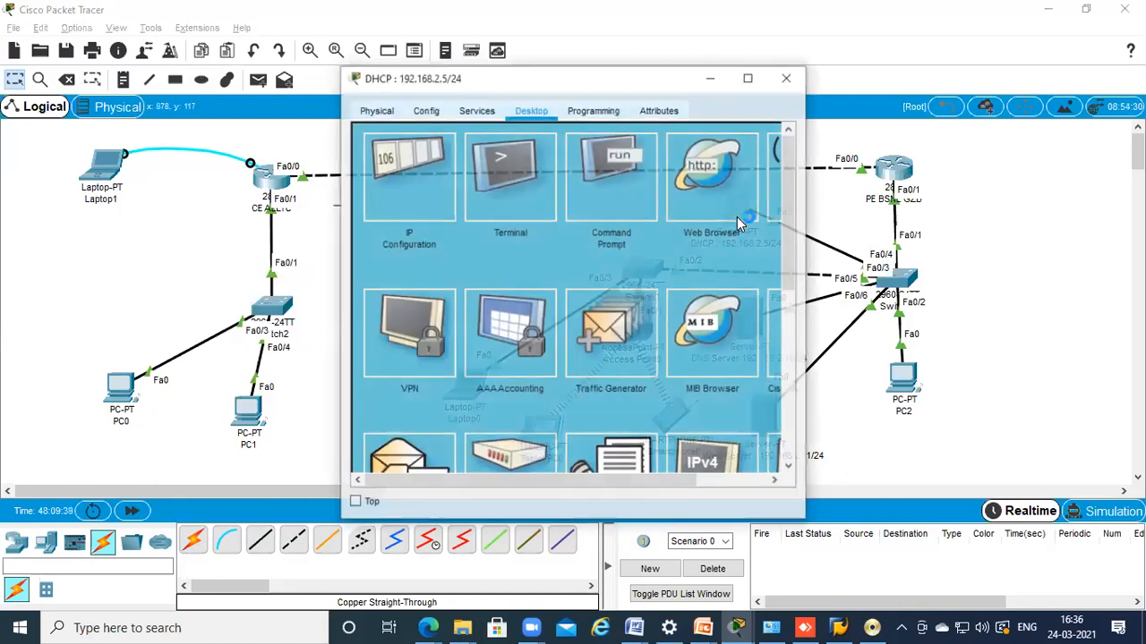
left_click_drag(410, 81, 218, 77)
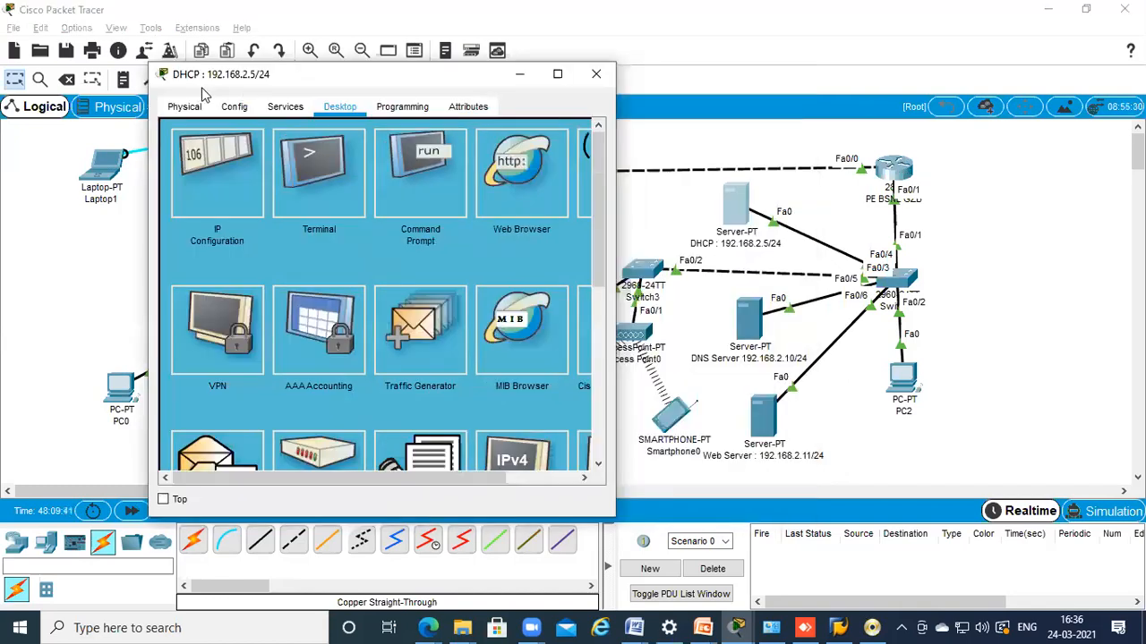
left_click(282, 107)
left_click_drag(306, 75, 221, 74)
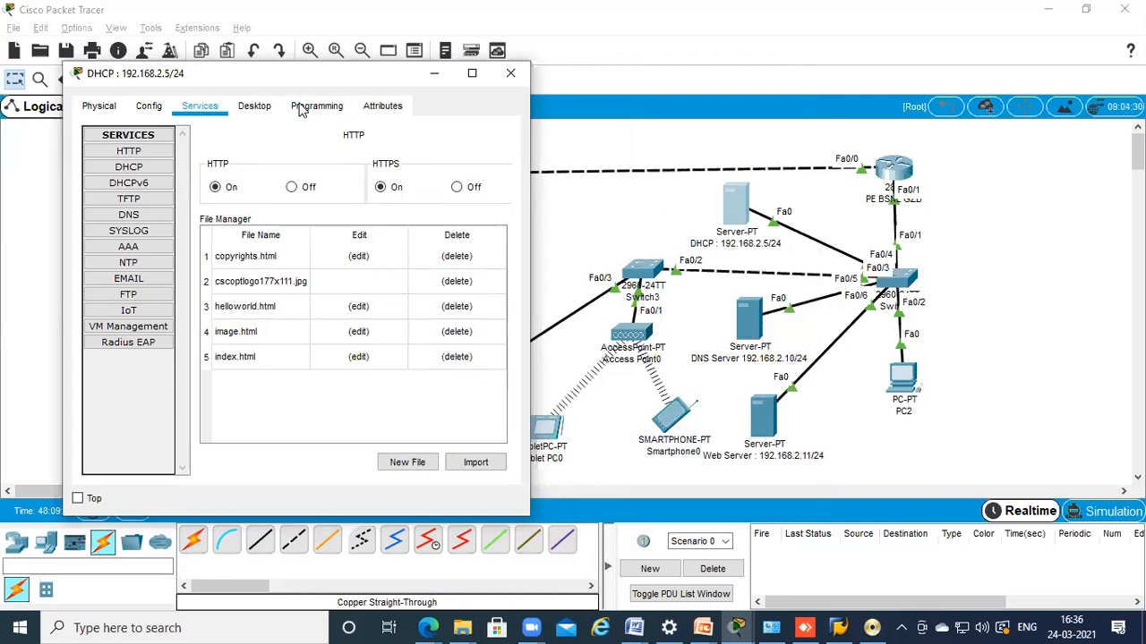
left_click(156, 169)
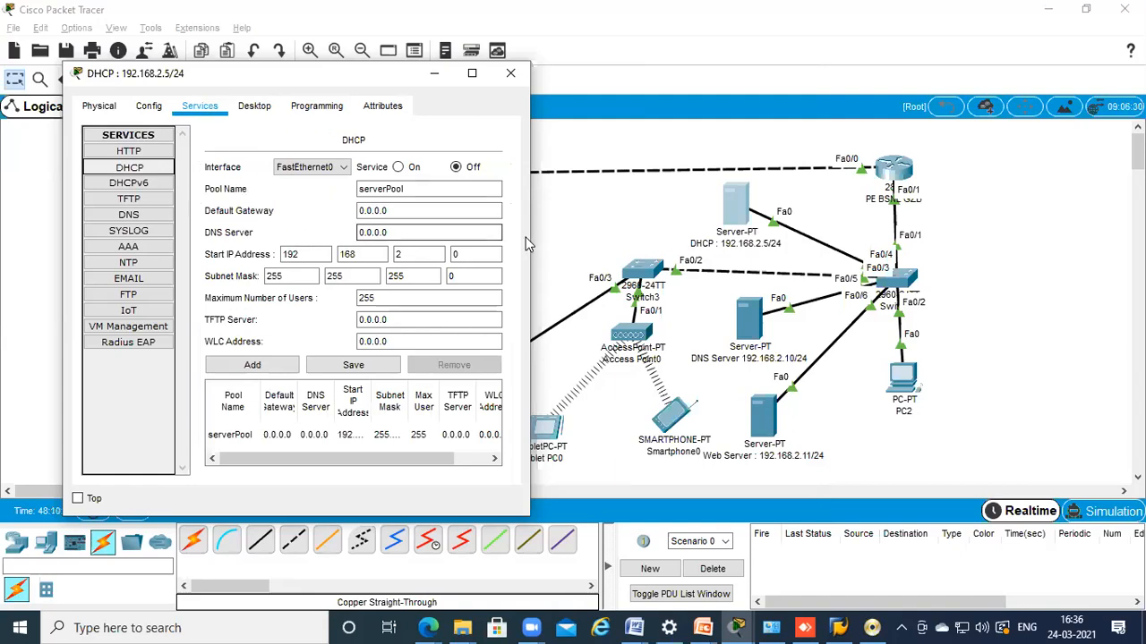
left_click_drag(530, 233, 857, 231)
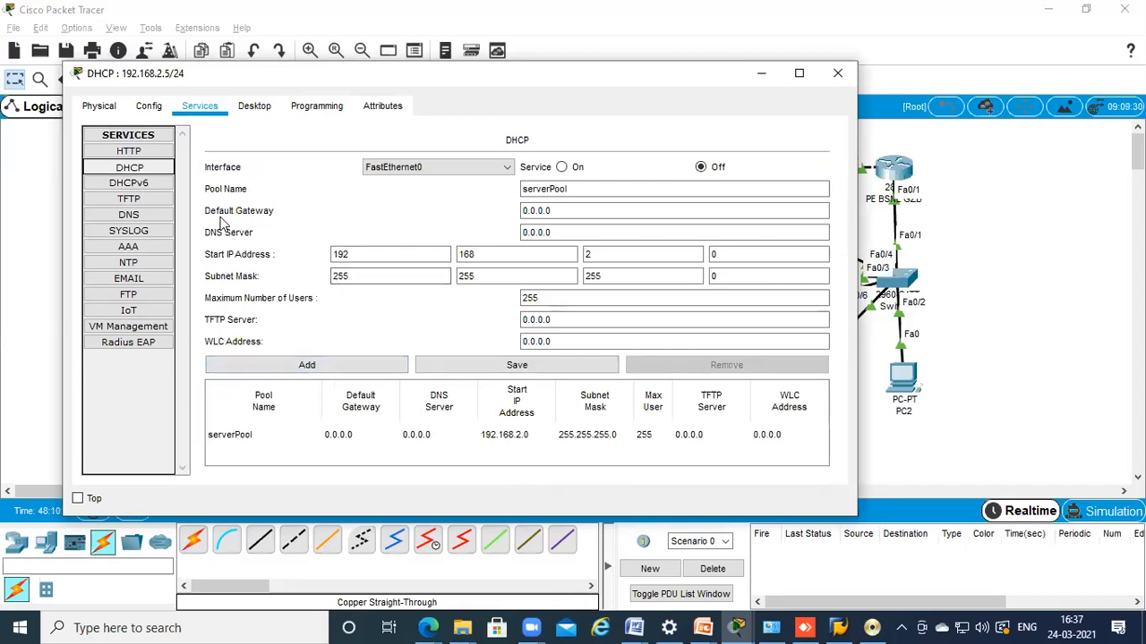
Set the DHCP server pool's default gateway to 192.168.2.1 and its DNS server to 192.168.2.10
left_click(591, 189)
left_click_drag(590, 189, 438, 197)
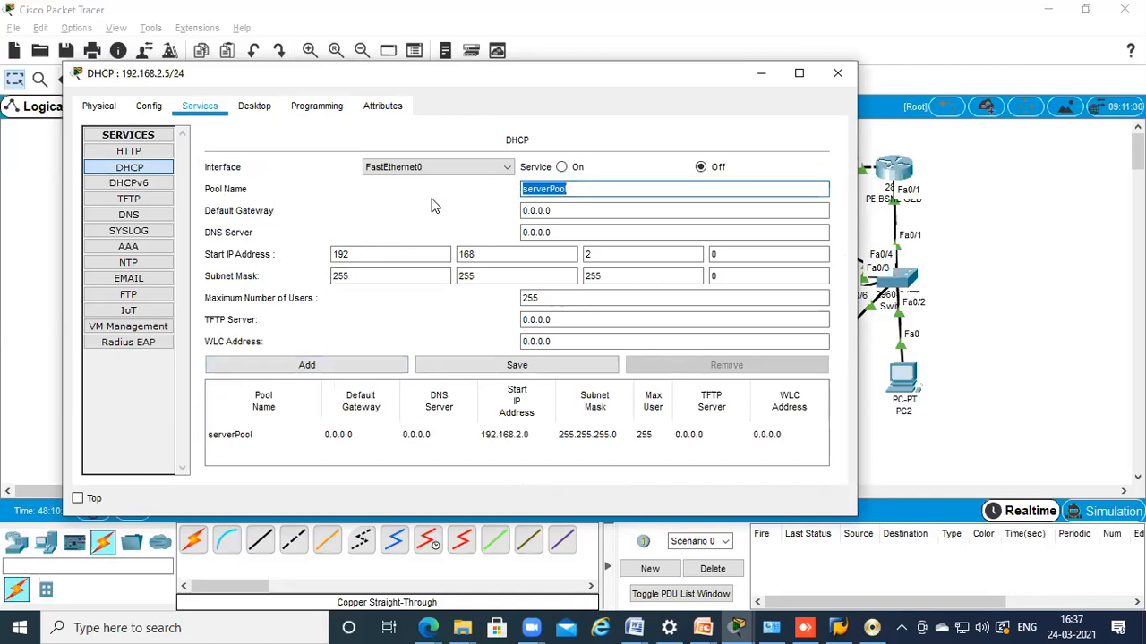
left_click_drag(593, 212, 320, 215)
type("192.168.2.1")
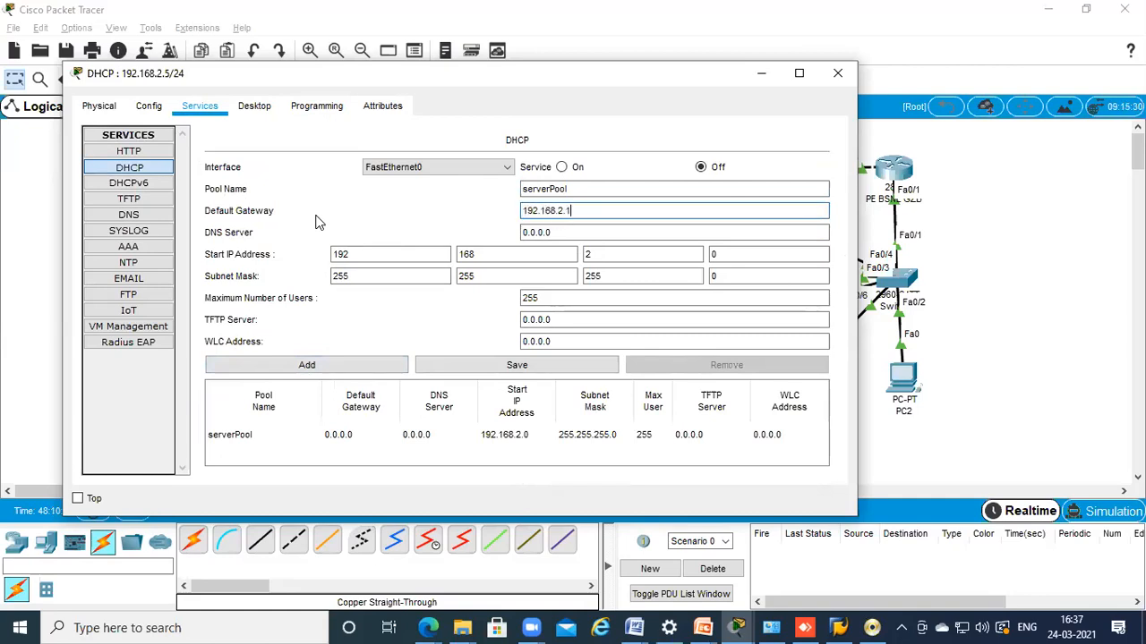
left_click(555, 231)
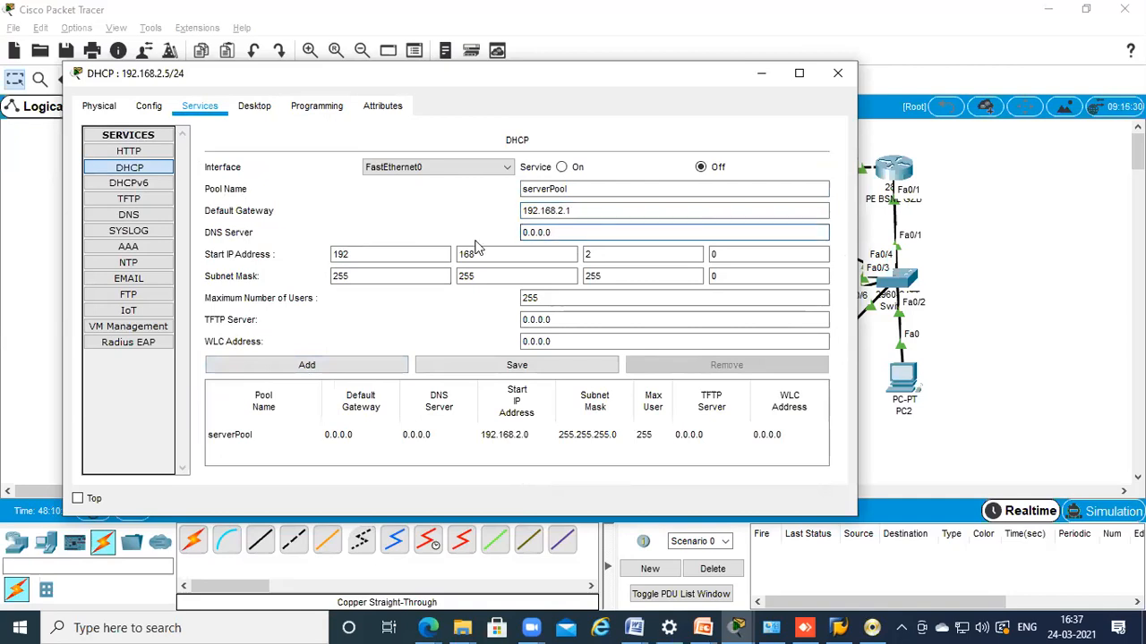
key("BackSpace")
key("BackSpace")
key("BackSpace")
key("BackSpace")
key("BackSpace")
key("BackSpace")
key("BackSpace")
type("192.168.2.10")
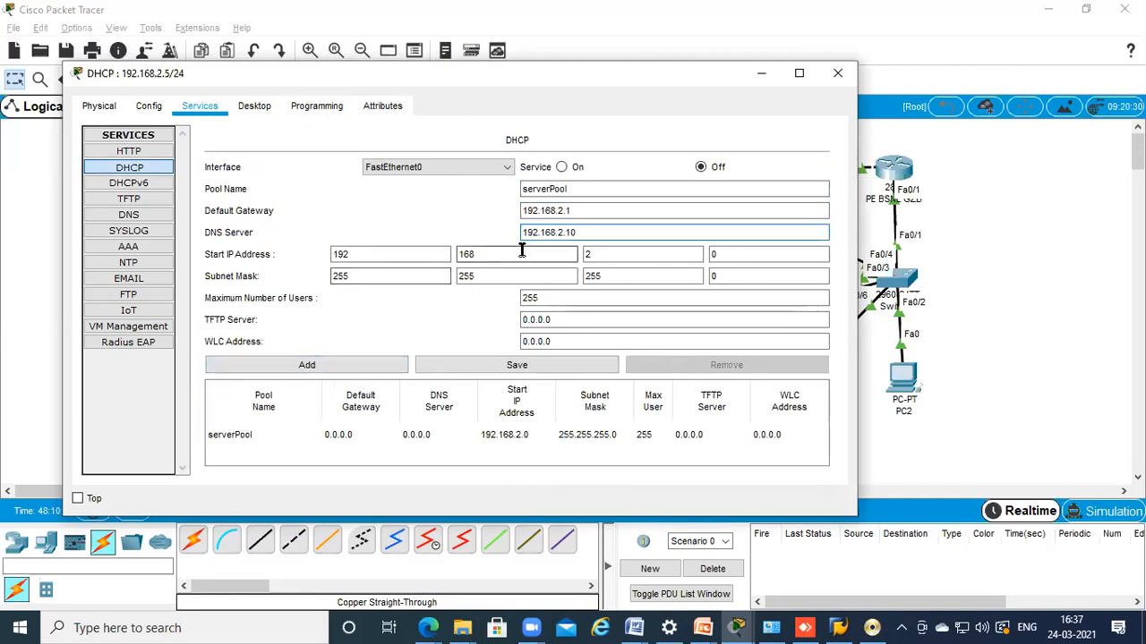
Set the pool's start IP address to 192.168.2.15 and maximum number of users to 50, and save the pool
left_click(727, 254)
key("BackSpace")
type("15")
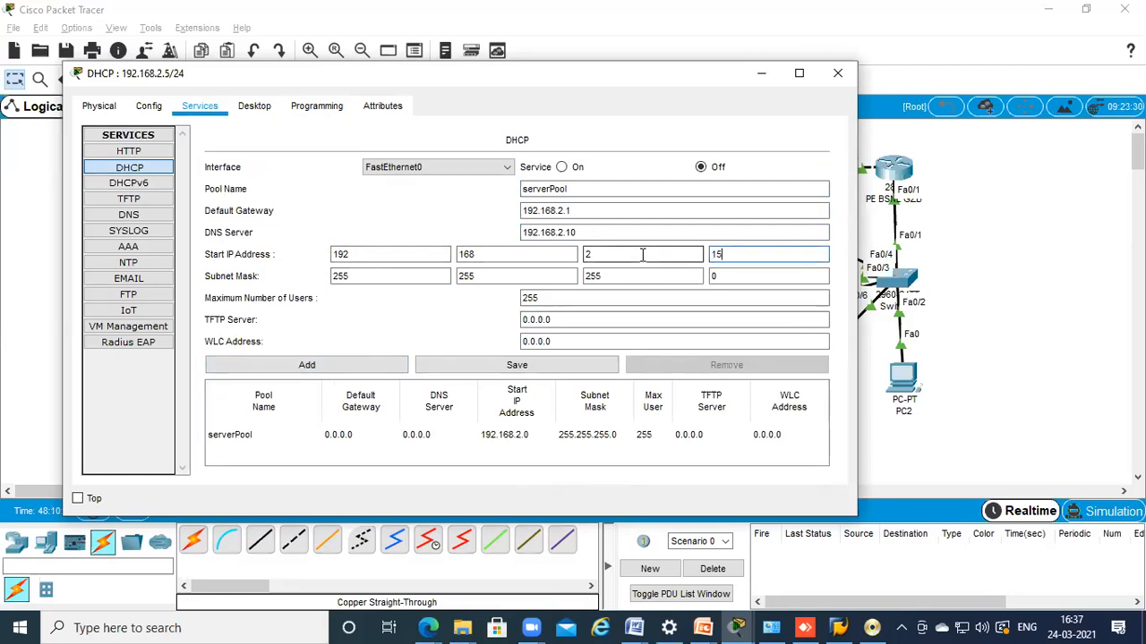
left_click_drag(553, 298, 452, 306)
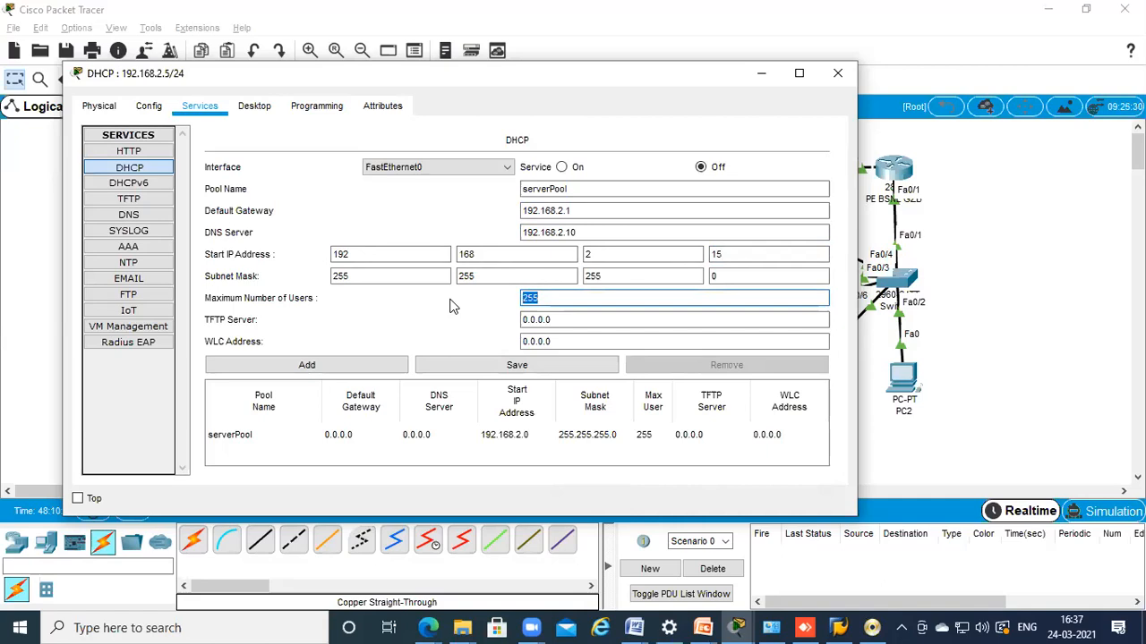
type("50")
left_click(500, 372)
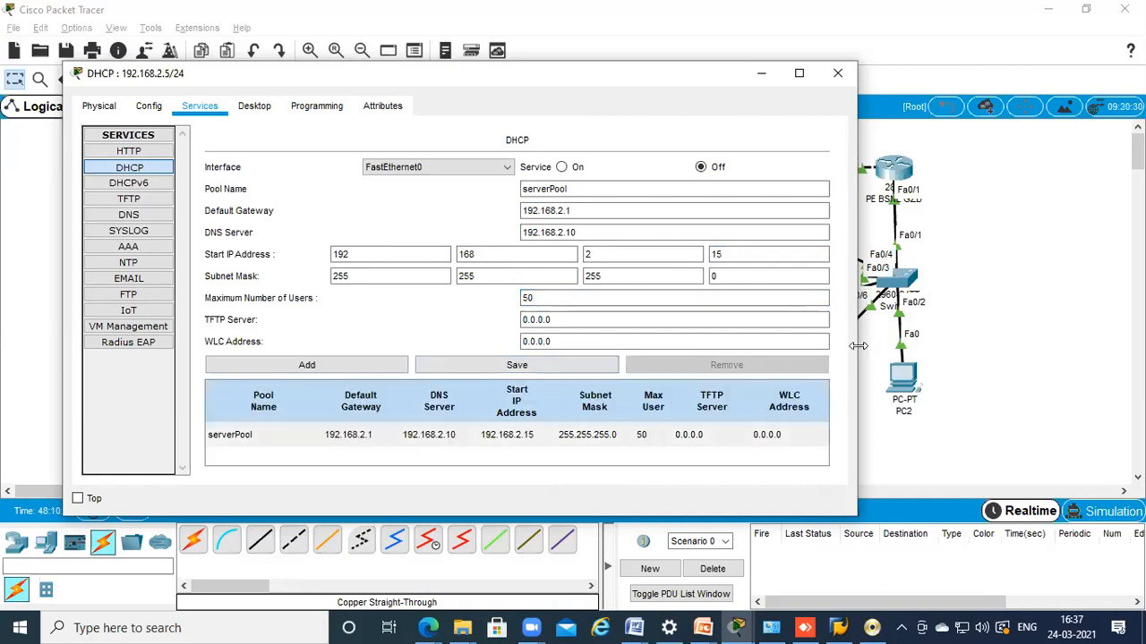
Turn on the DHCP service for FastEthernet0 and save the pool again
left_click_drag(856, 345, 1034, 346)
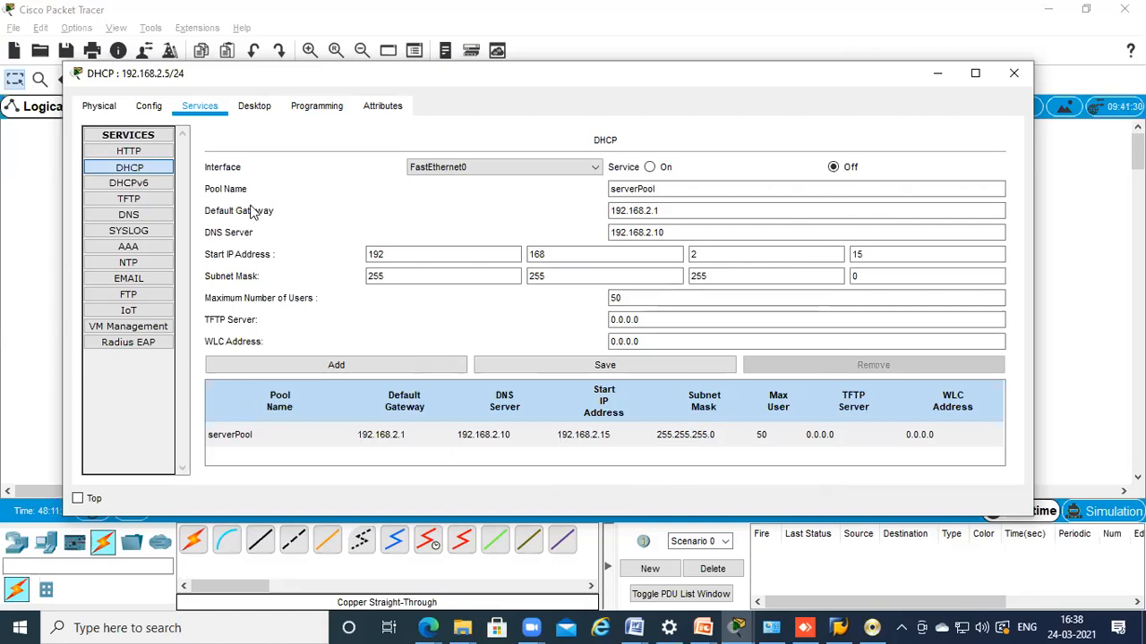
left_click(650, 170)
left_click(600, 366)
left_click(1065, 319)
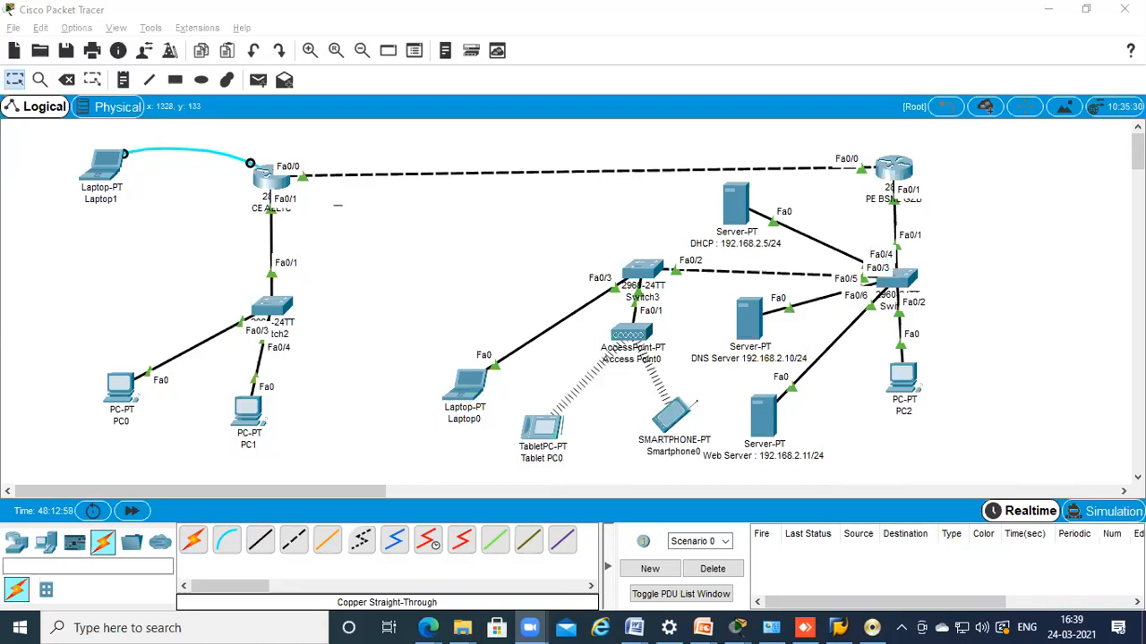
Place a carbon monoxide detector and a door from the home end devices between the CE-side switch and Switch3
left_click(16, 544)
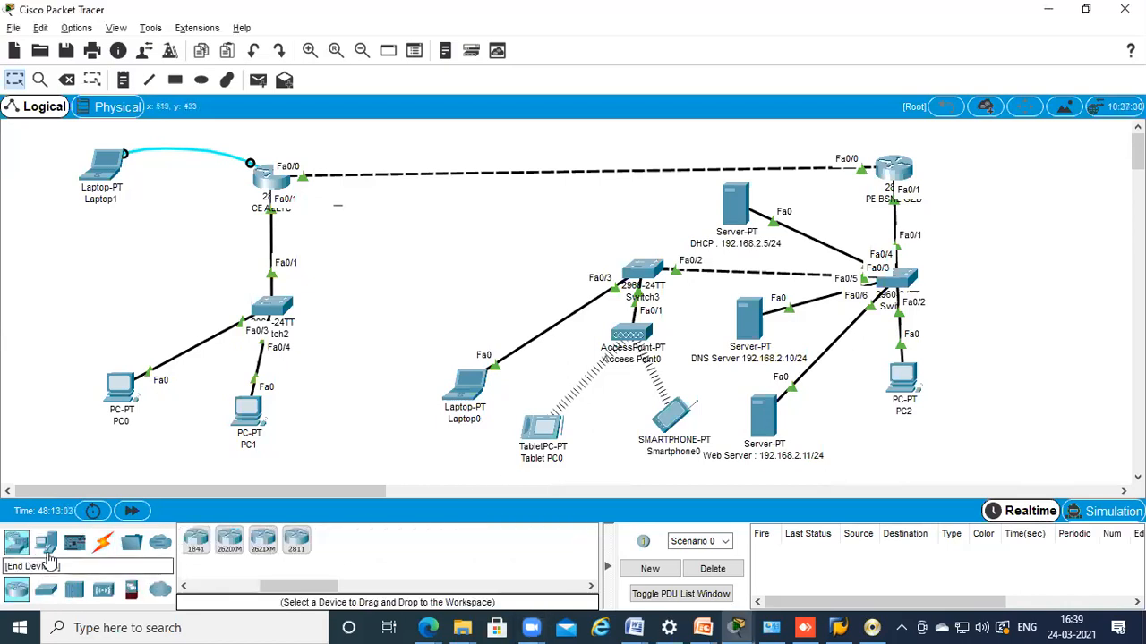
left_click(46, 544)
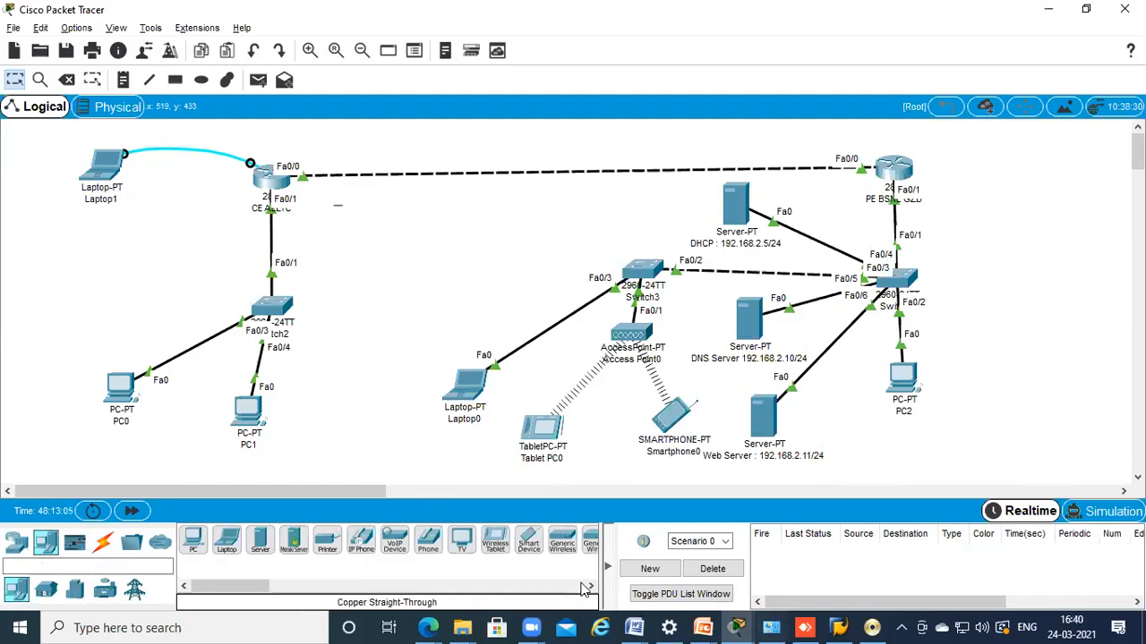
mouse_move(264, 590)
left_mouse_down()
mouse_move(288, 591)
mouse_move(260, 591)
left_mouse_up()
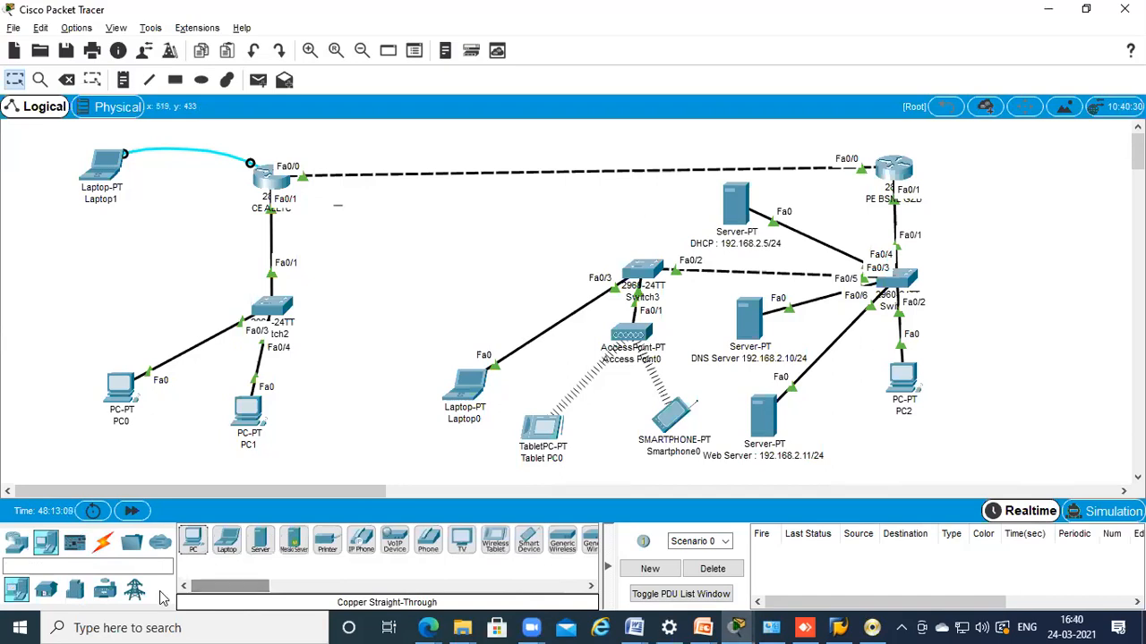
left_click(49, 594)
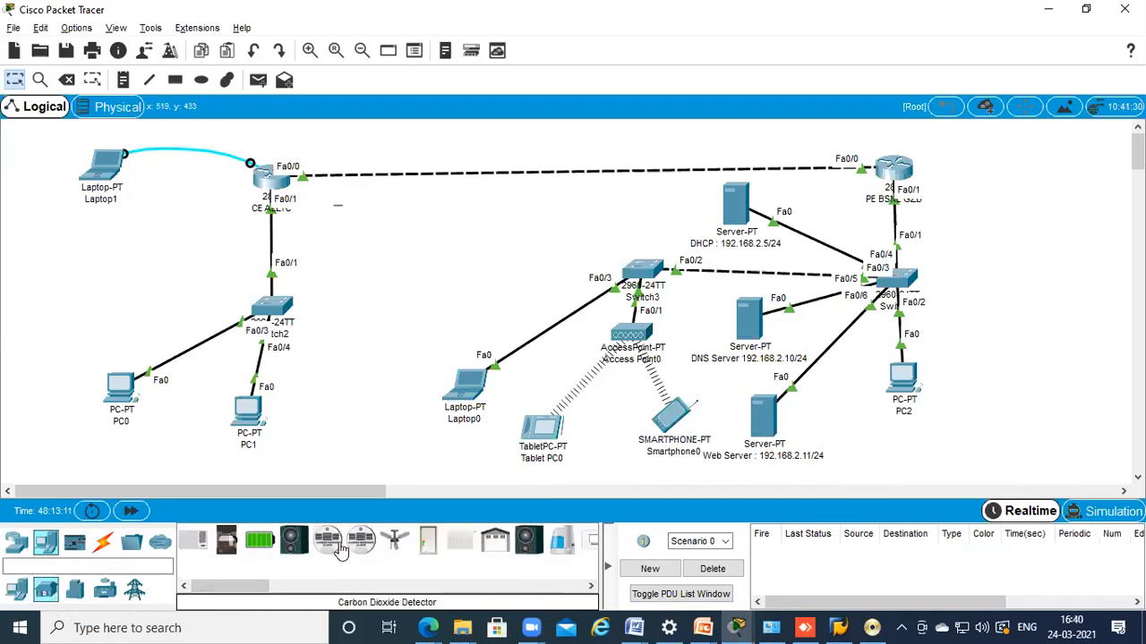
left_click(368, 279)
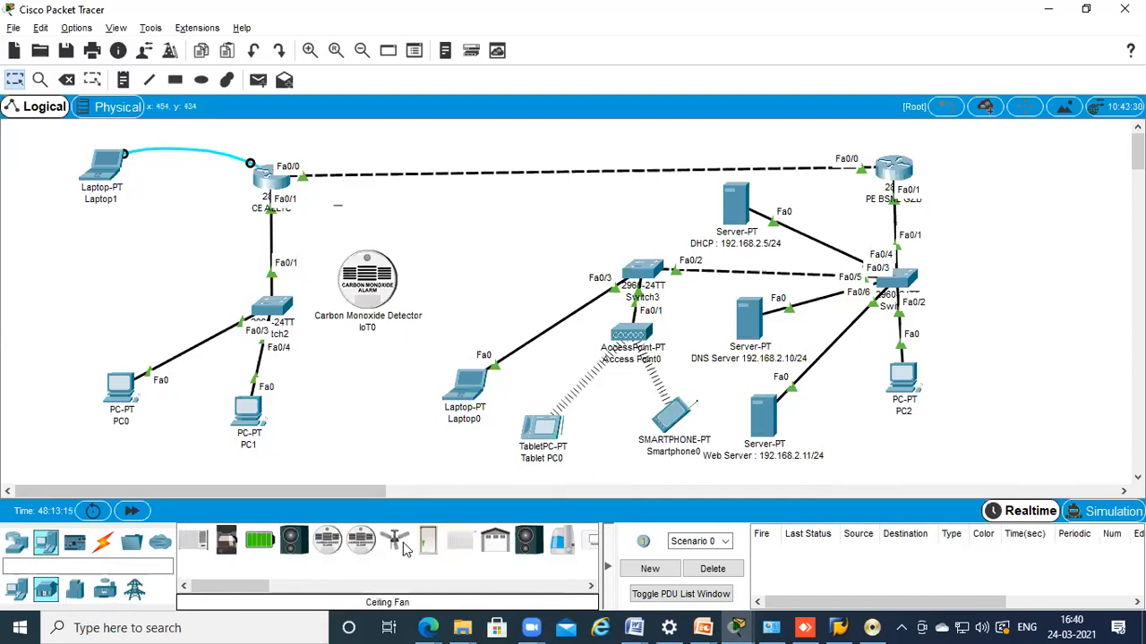
left_click_drag(427, 539, 469, 268)
Place a battery below Laptop1 and a Bluetooth speaker beside PC0
left_click(260, 539)
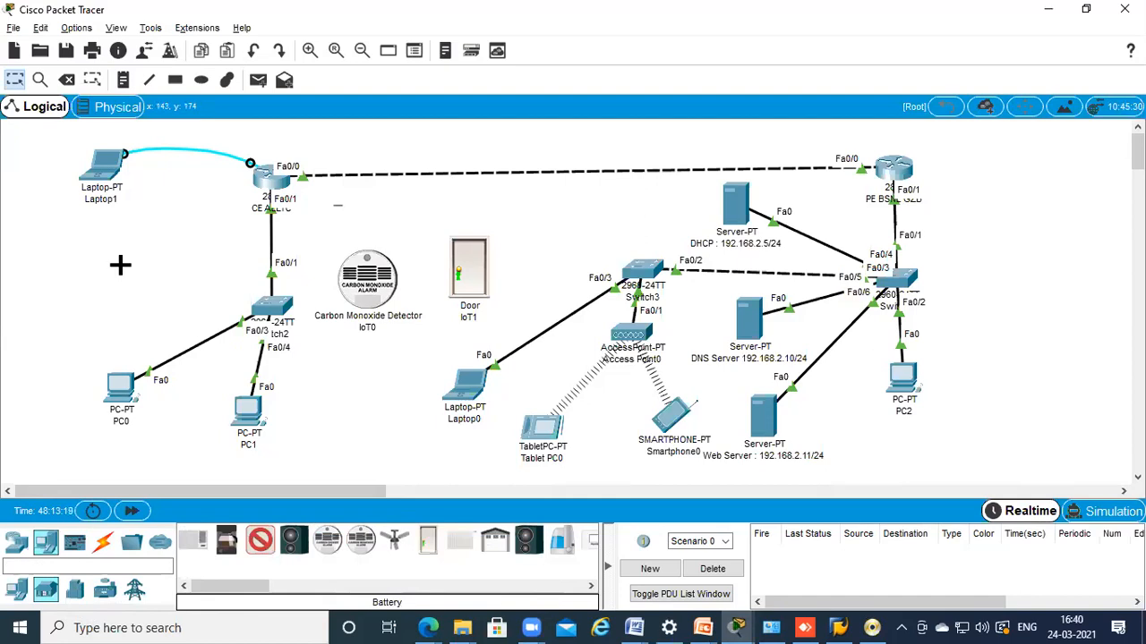
left_click(117, 263)
left_click(285, 542)
left_click(49, 378)
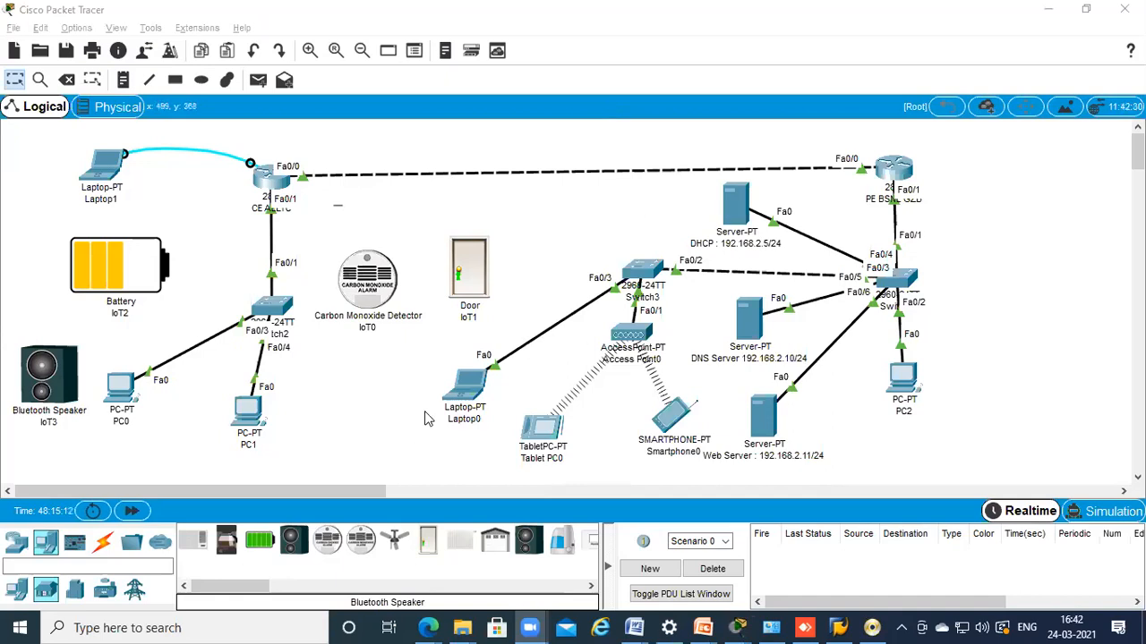
Move Laptop0 slightly toward the IoT devices and check its IP configuration
left_click_drag(465, 386, 474, 378)
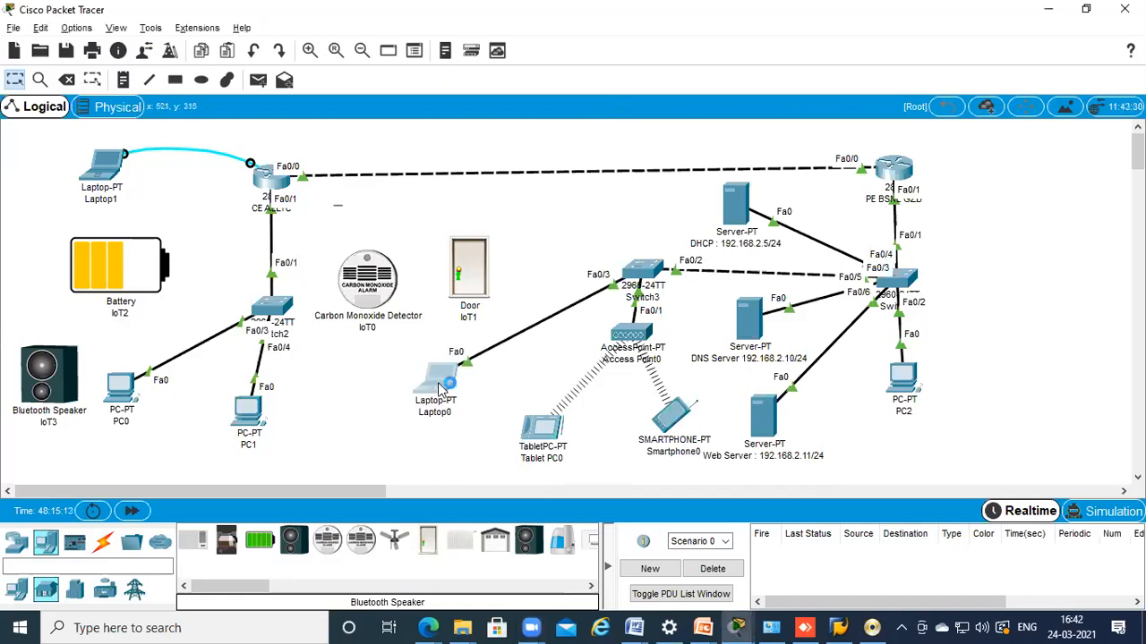
left_click(450, 383)
left_click(433, 165)
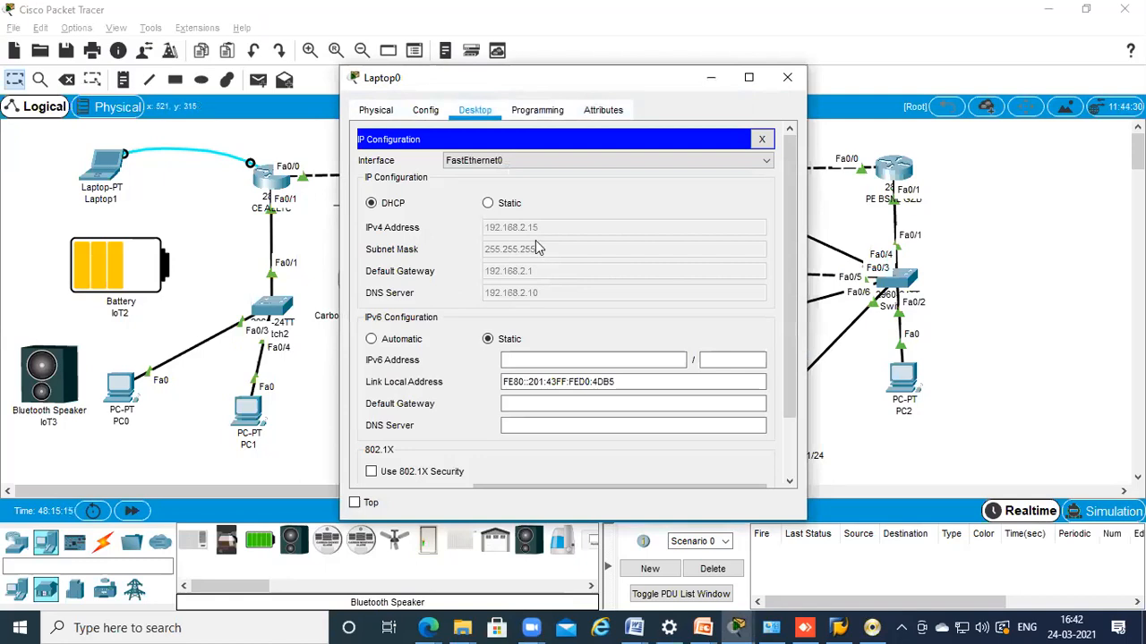
left_click(786, 77)
Renew Tablet PC0's wireless IP configuration by switching it to Static and back to DHCP
left_click(555, 436)
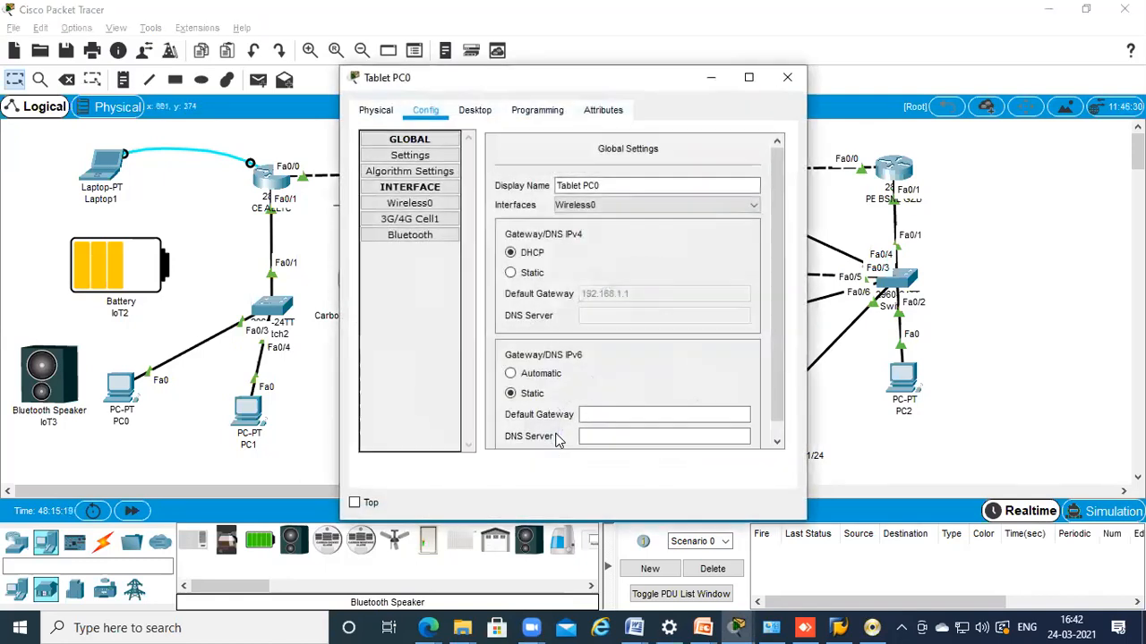
left_click(474, 109)
left_click(434, 166)
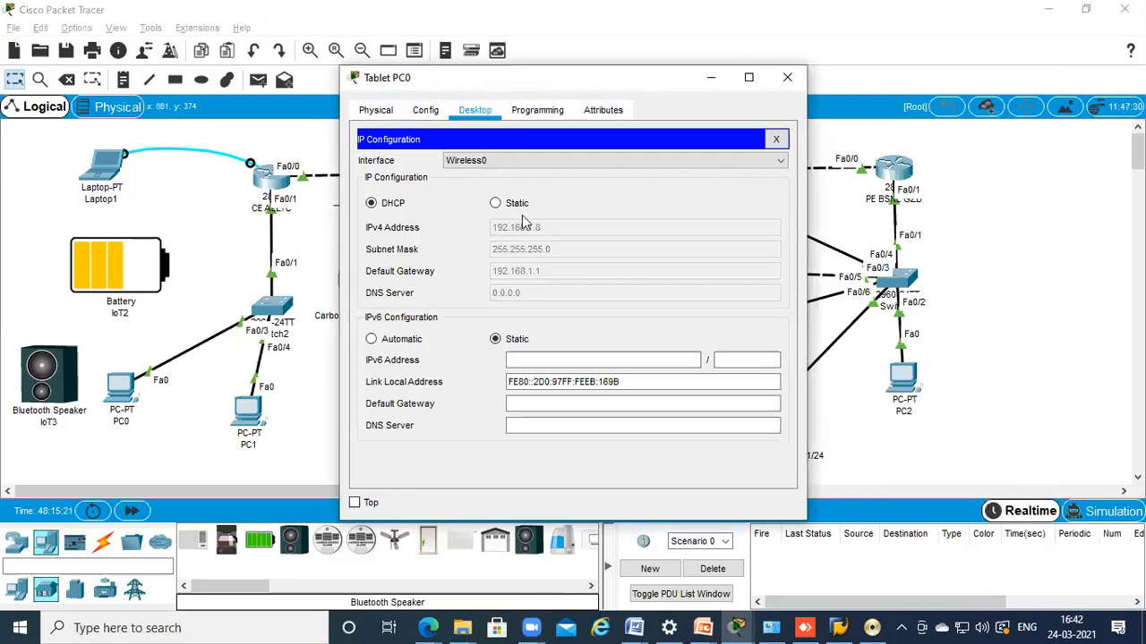
left_click(498, 203)
left_click(389, 208)
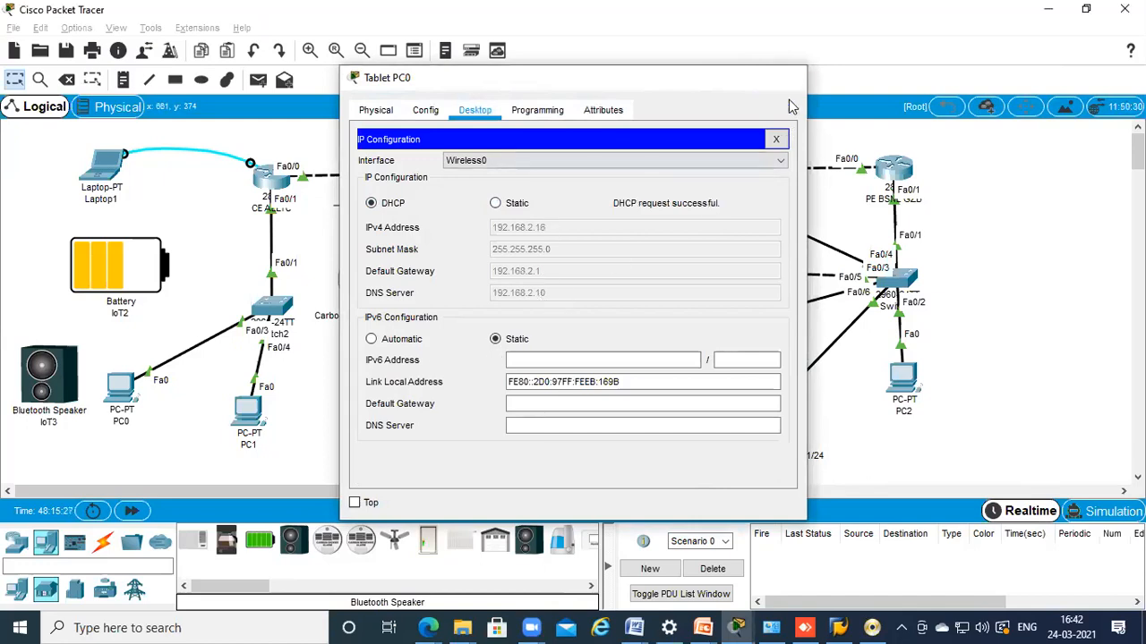
left_click(787, 77)
Renew Smartphone0's wireless IP configuration by switching it to Static and back to DHCP
left_click(674, 422)
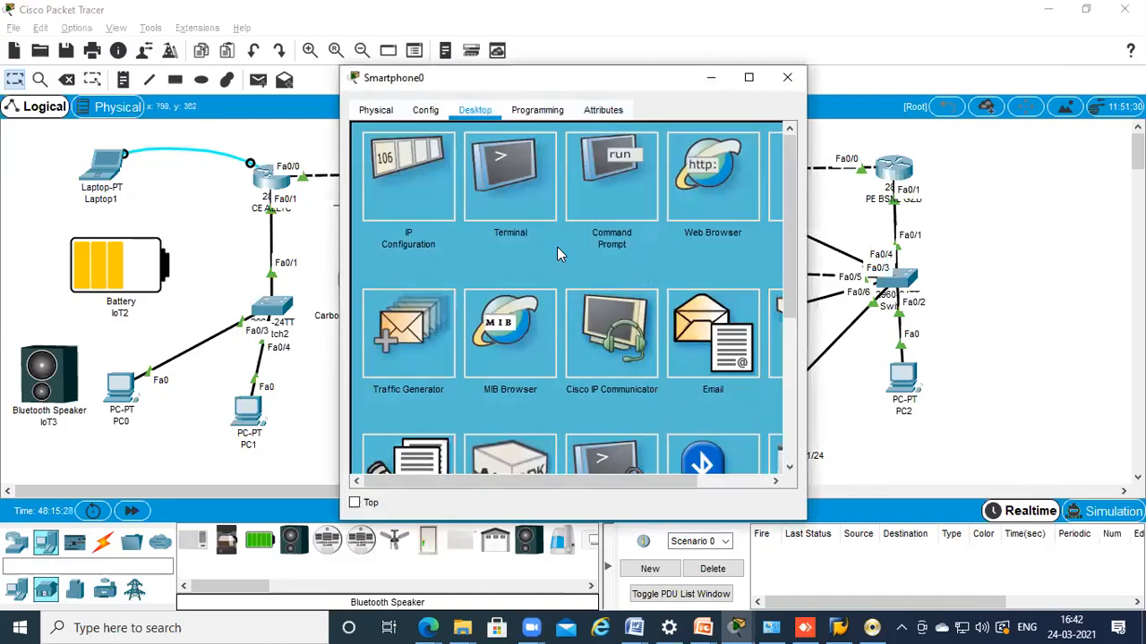
left_click(409, 178)
left_click(519, 204)
left_click(392, 205)
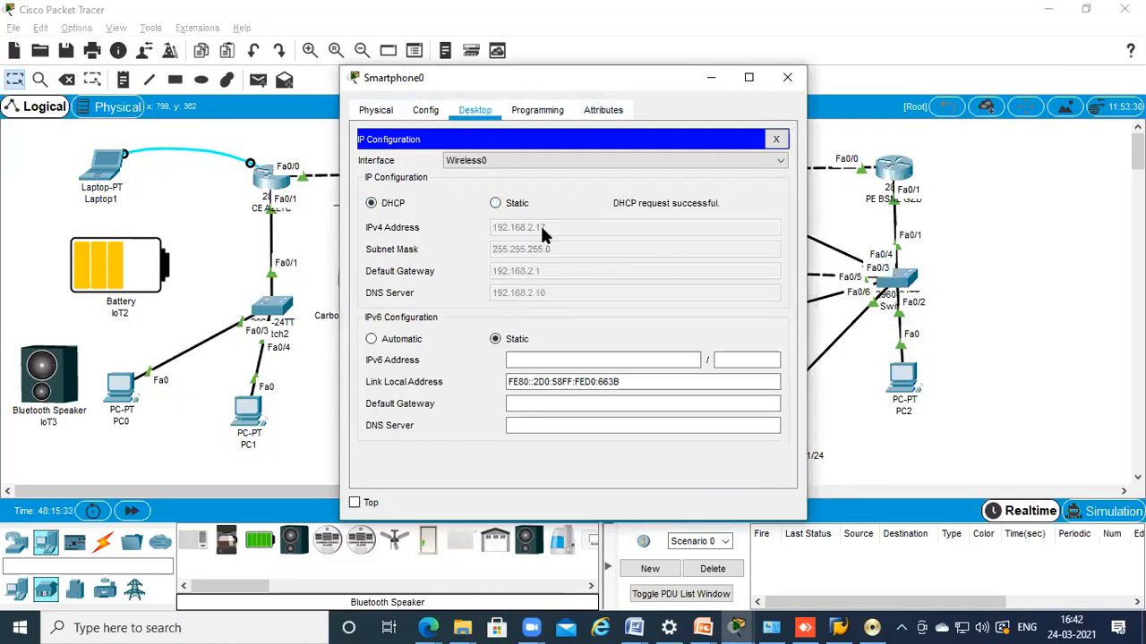
left_click(786, 77)
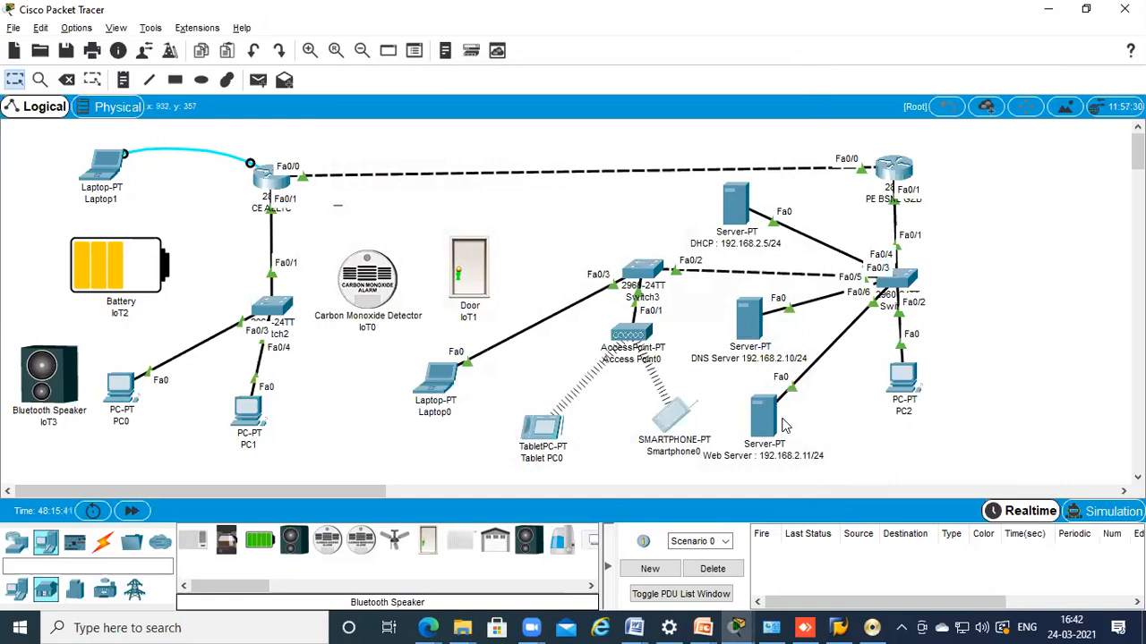
Test connectivity with simple PDUs from PC0 to PC1 and from PC0 to Smartphone0, and delete the scenario
mouse_move(784, 426)
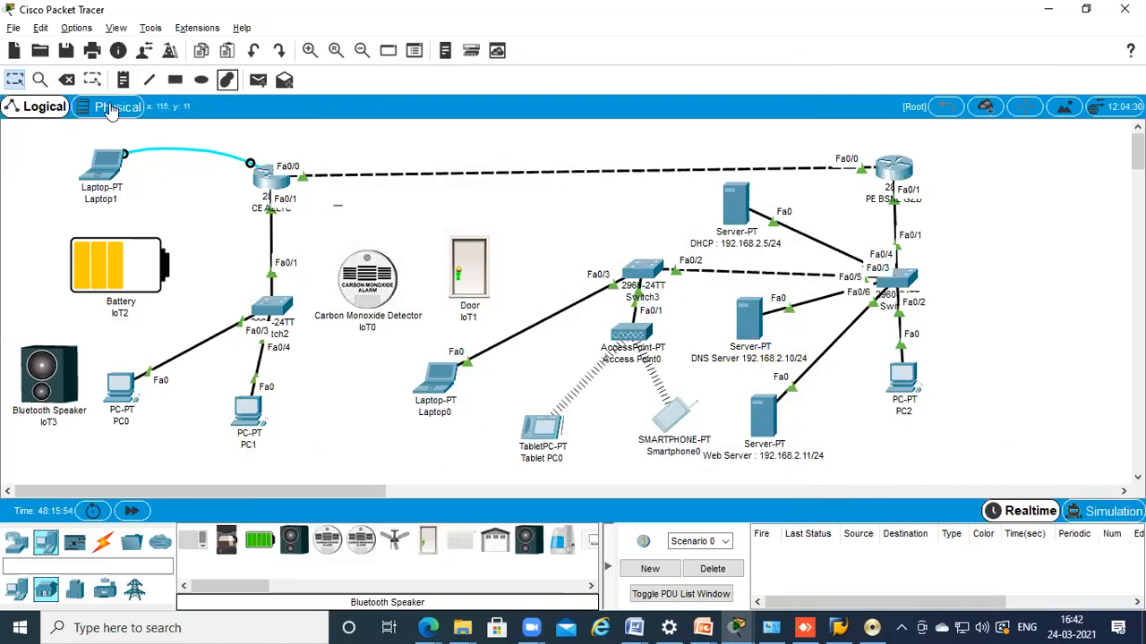
left_click(258, 80)
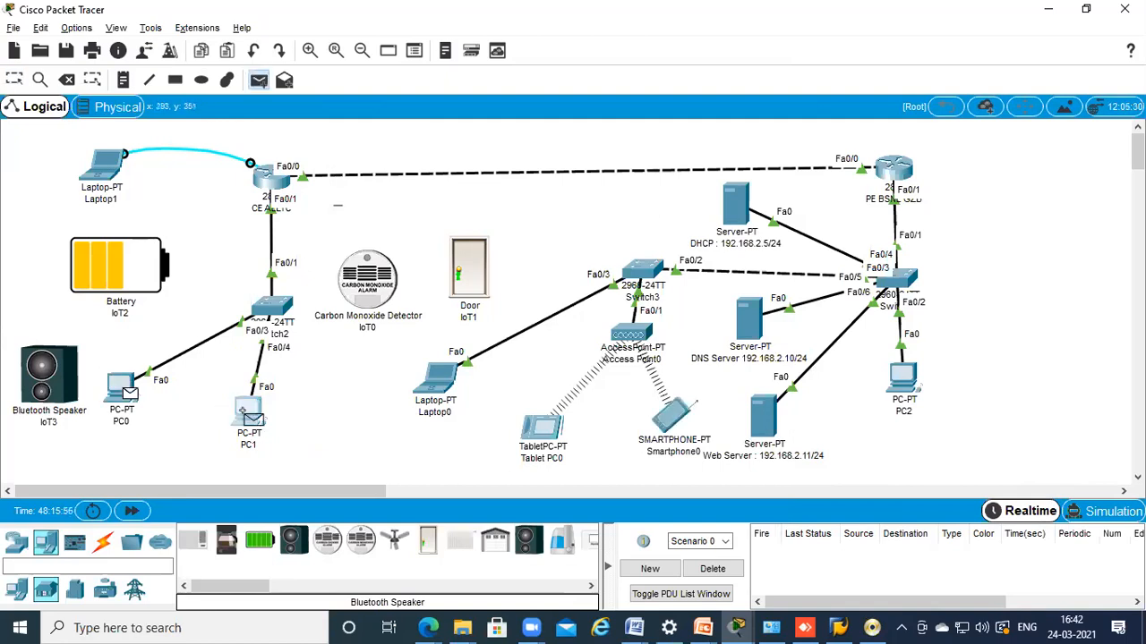
left_click(247, 410)
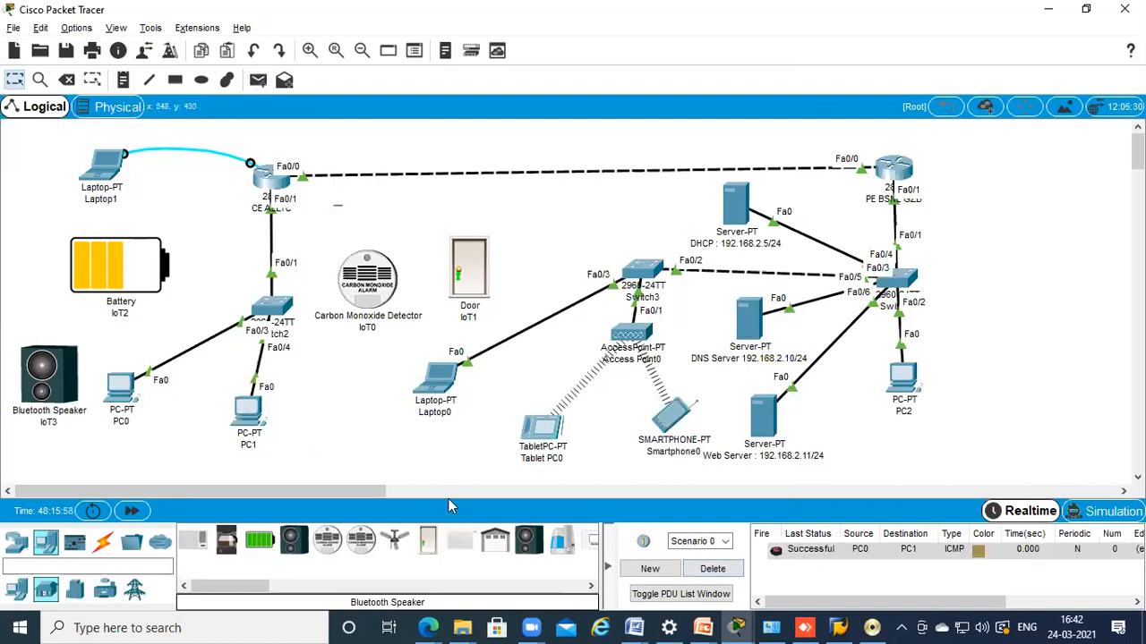
left_click(257, 79)
left_click(120, 386)
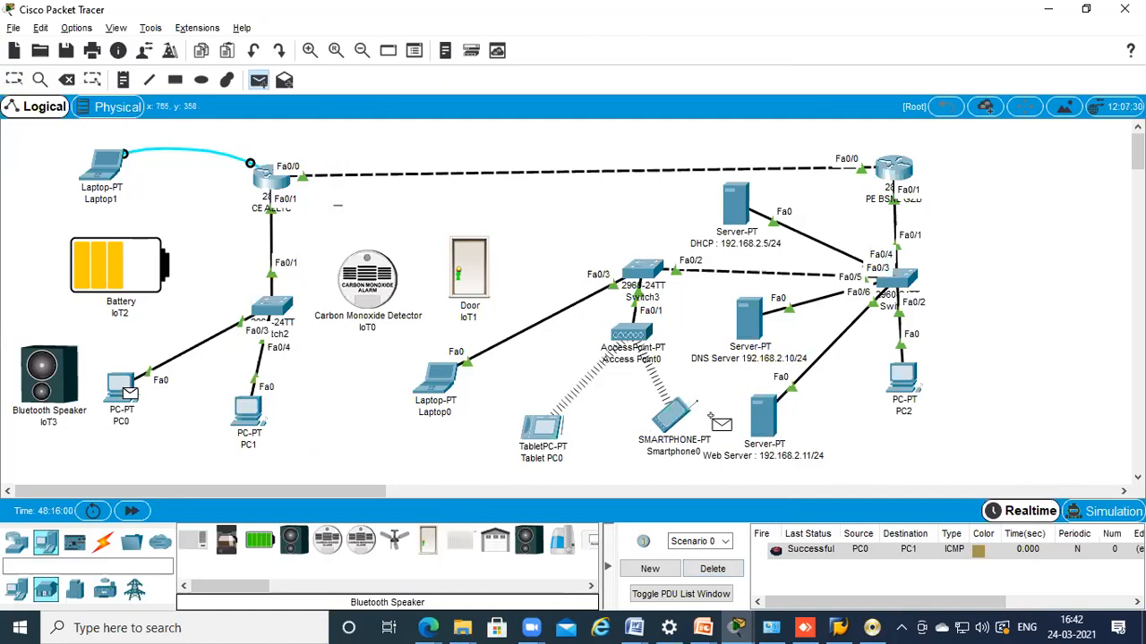
left_click(675, 419)
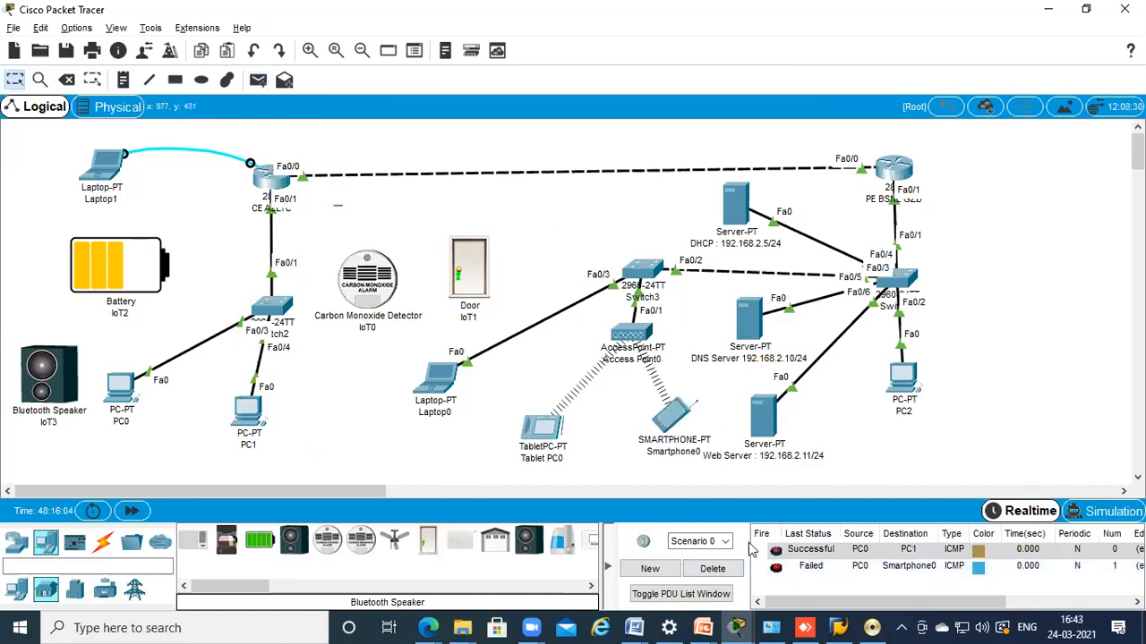
left_click(734, 571)
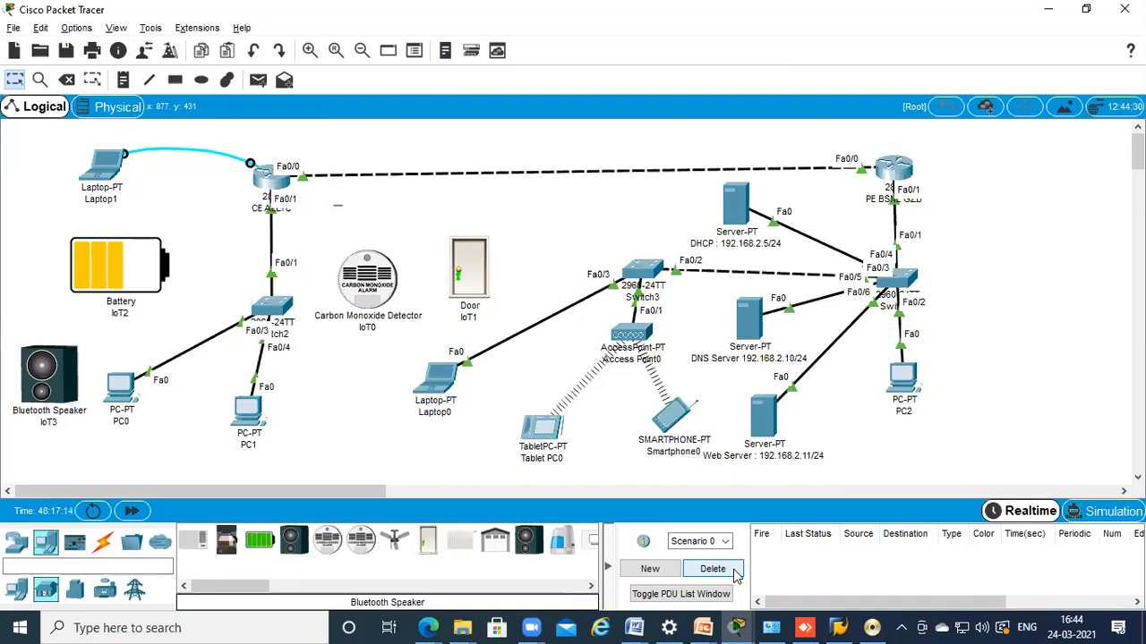
Switch to the whiteboard, clear the old handwriting and add a text box starting with the line "DNS :"
mouse_move(756, 345)
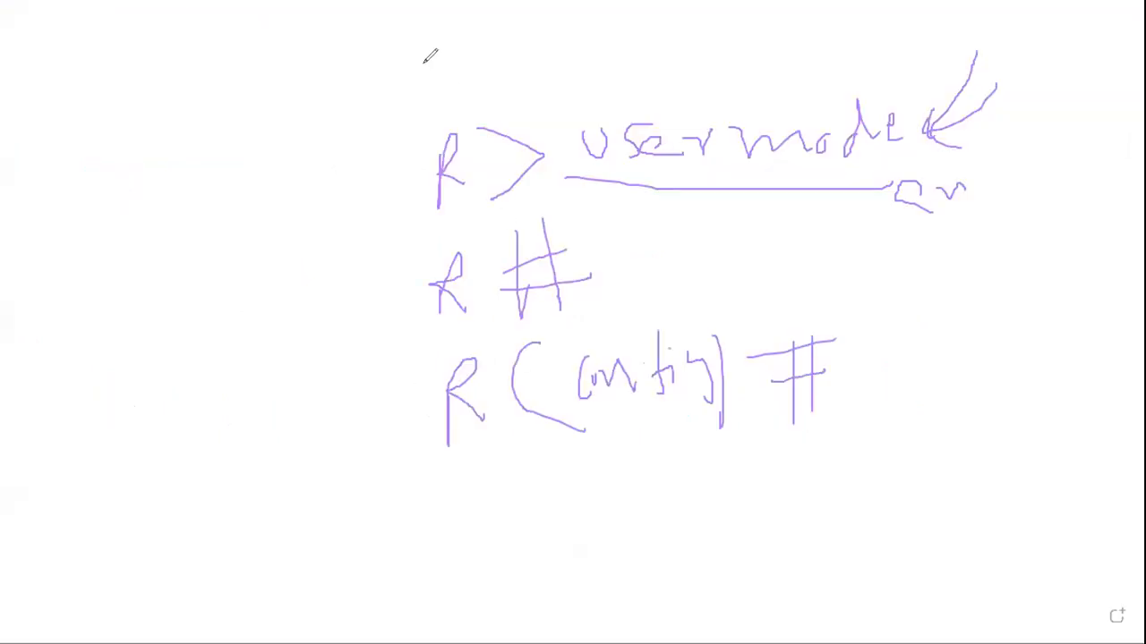
left_click(790, 72)
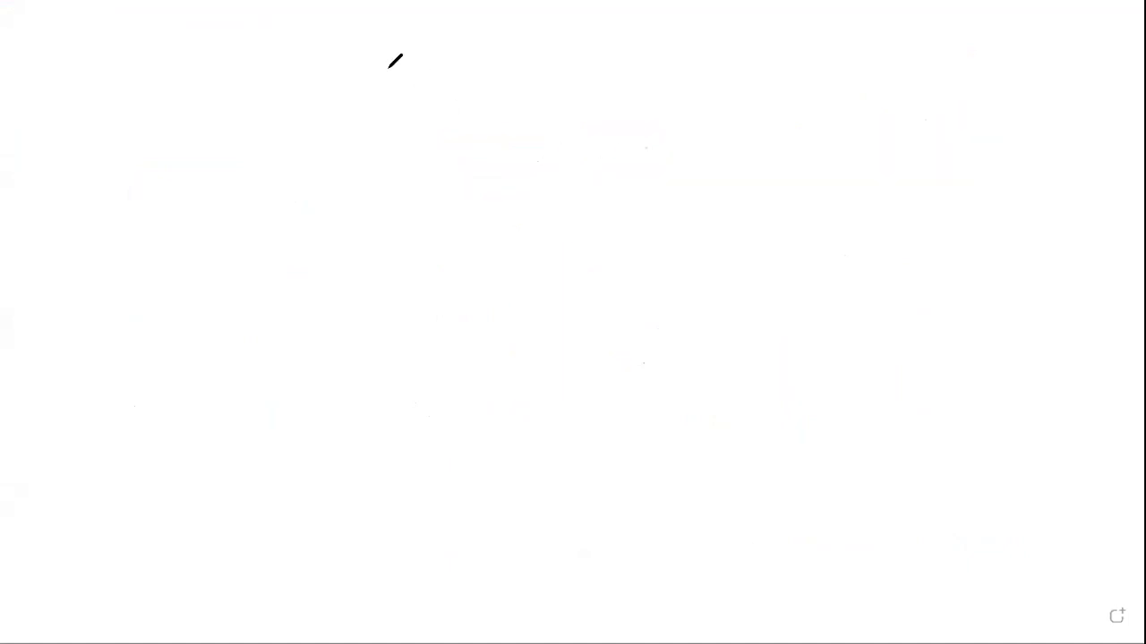
left_click(335, 155)
type("DN")
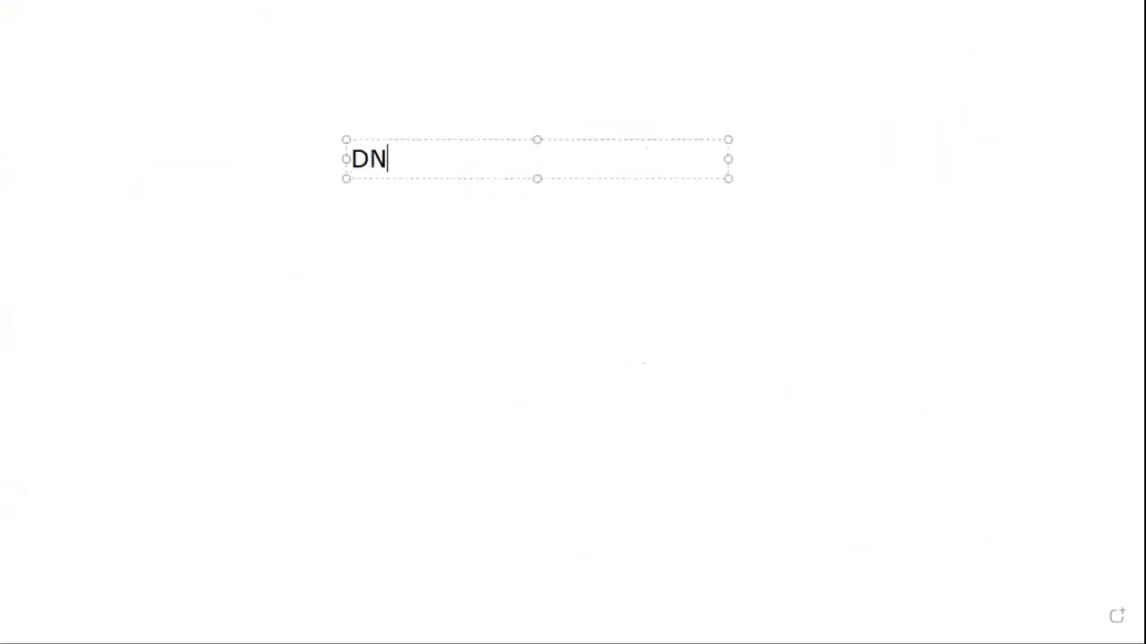
type("S :")
key("Return")
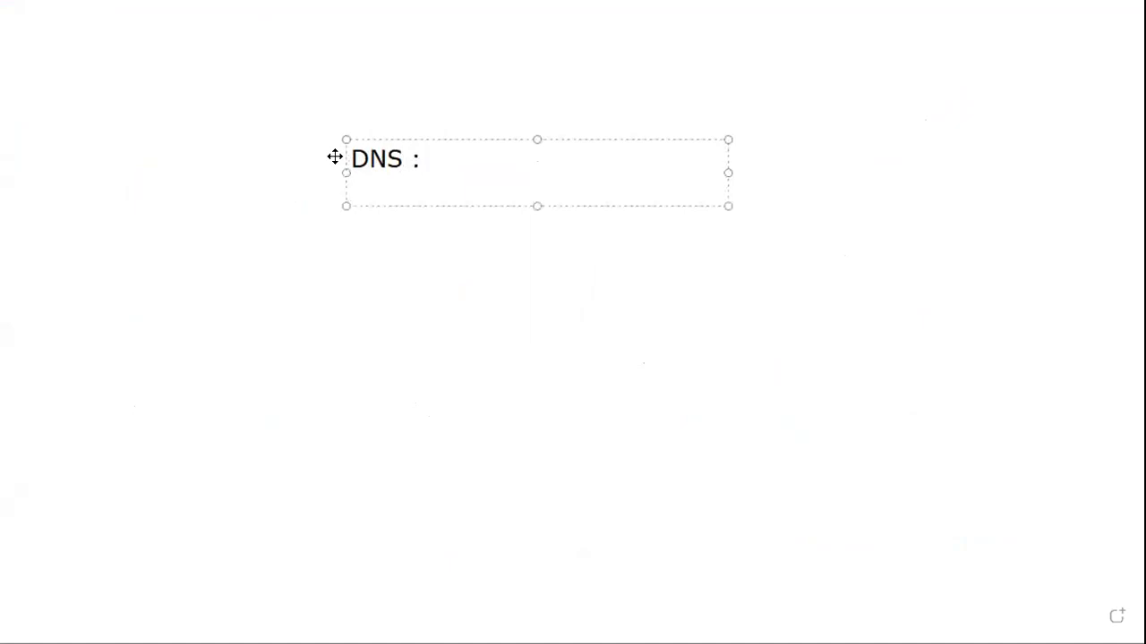
Write "Domain Name Server/System/Service" below the DNS heading
type("Domain Namer")
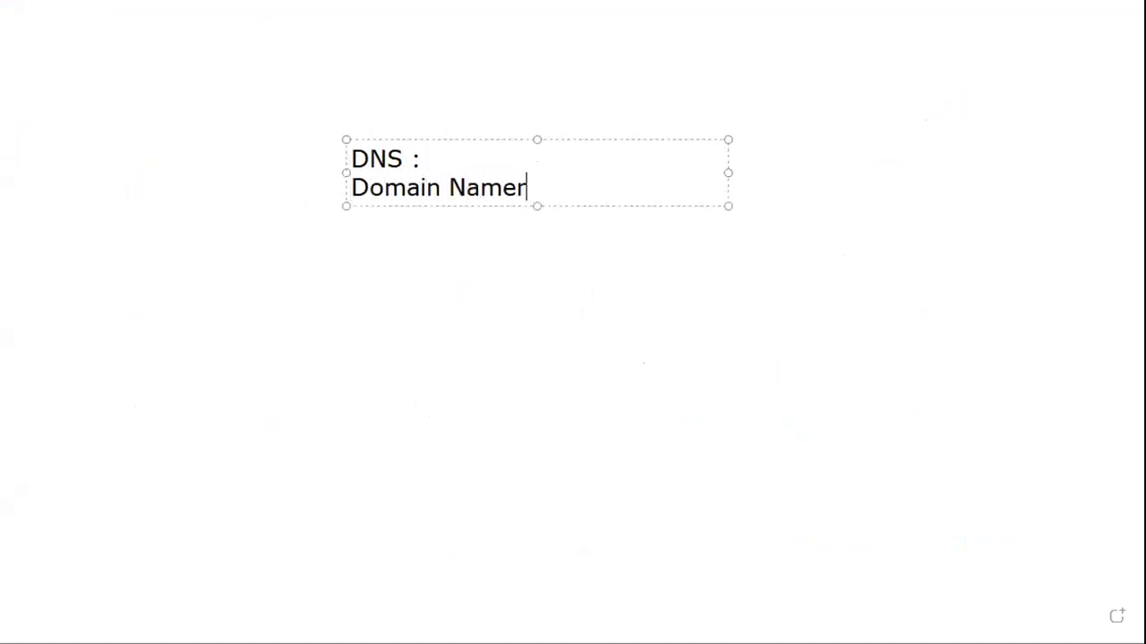
key("BackSpace")
type("Server/Sy")
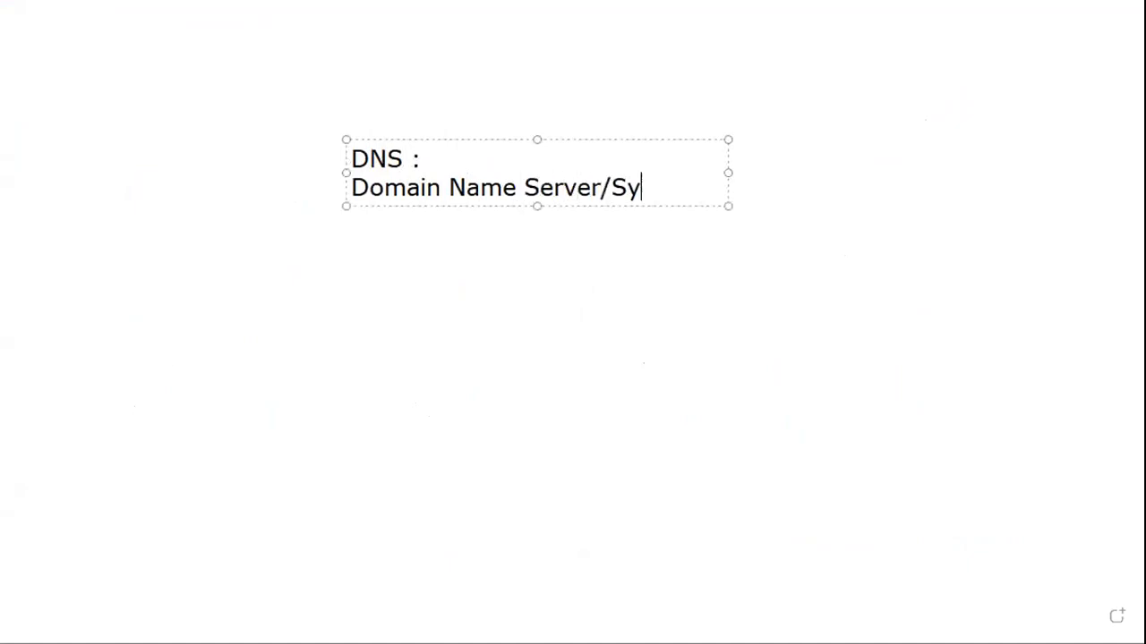
type("stem/Se")
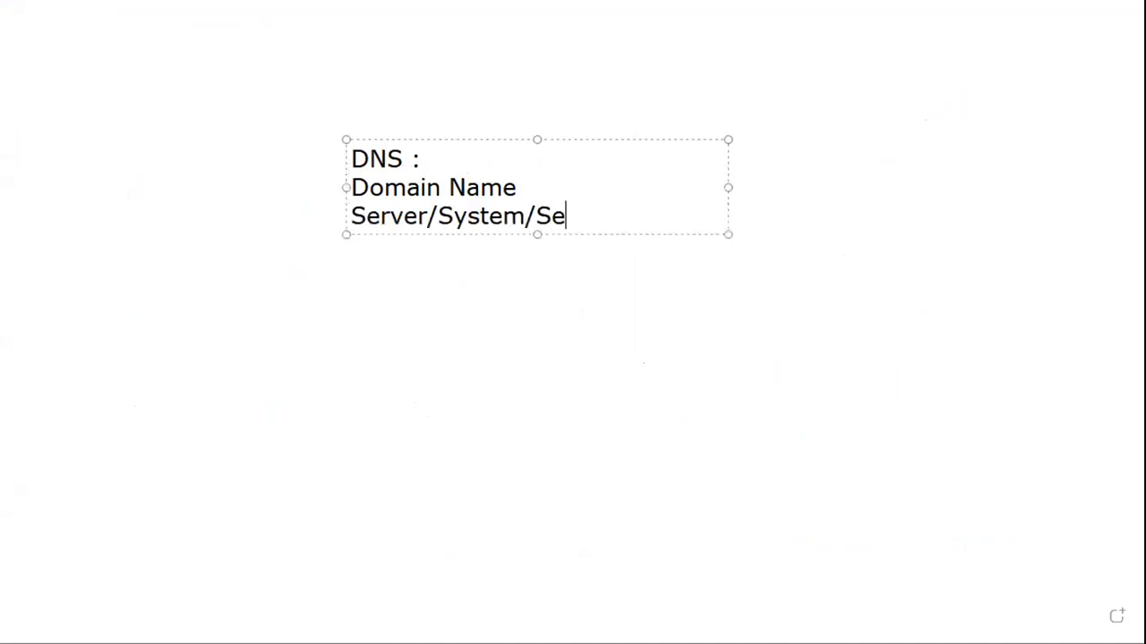
type("rvice")
key("Return")
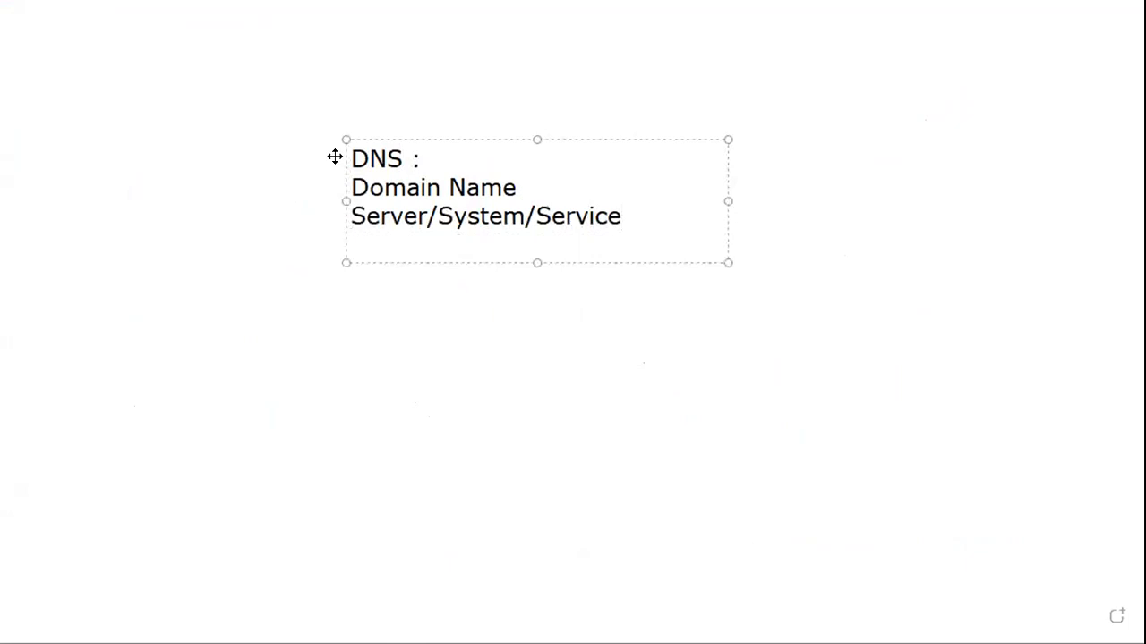
Add the line "Internet Telephone Directory" to the DNS note
type("Inter")
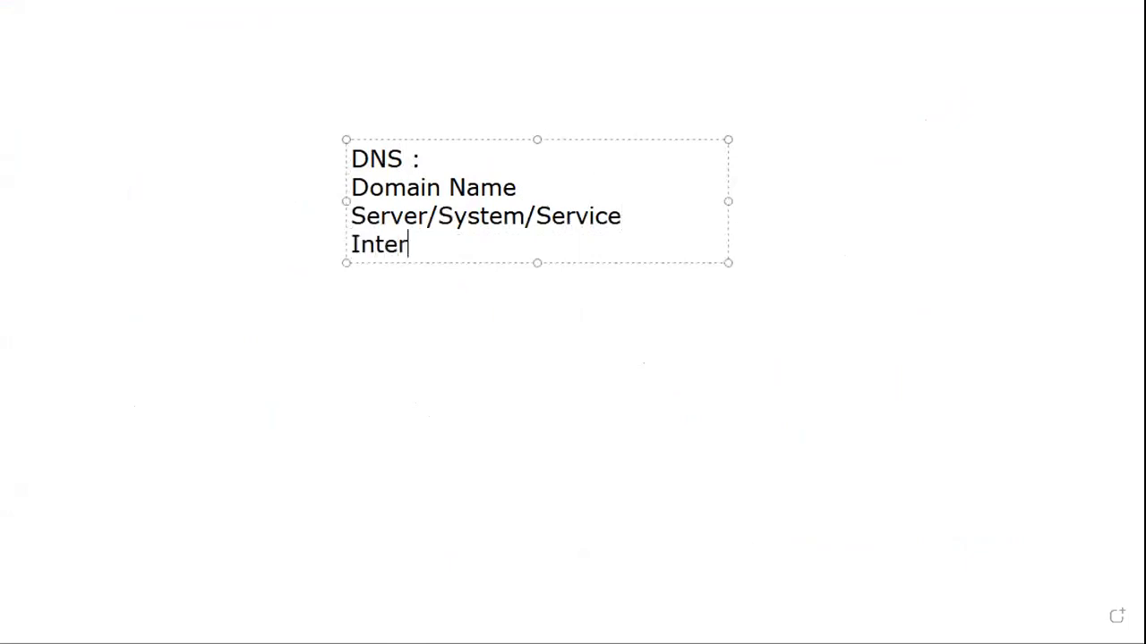
type("net Telephone ")
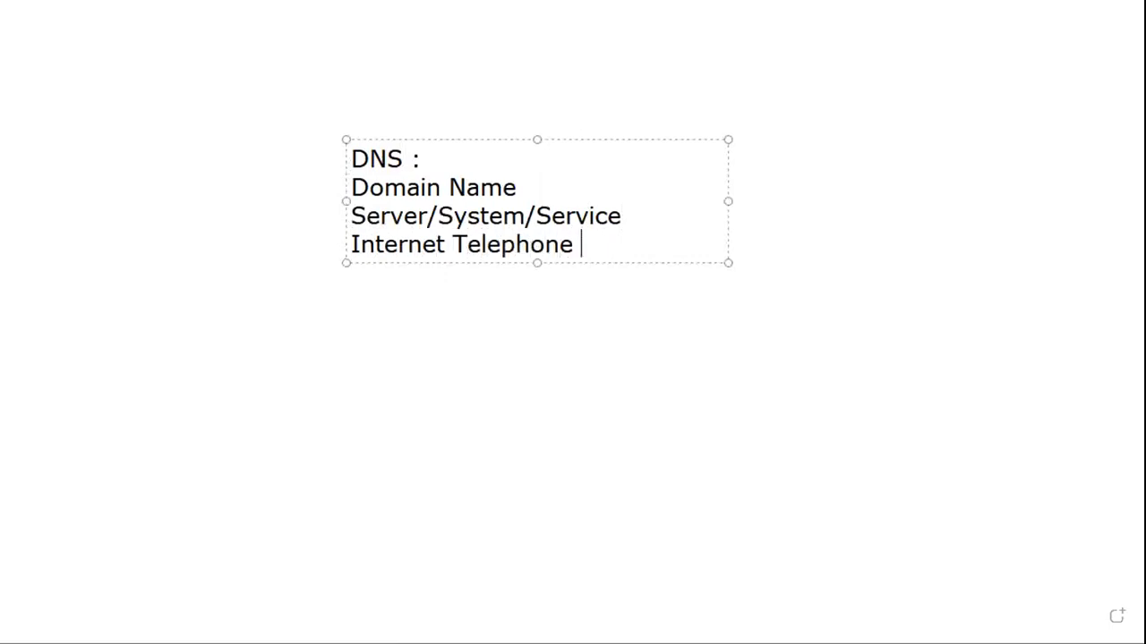
type("Dirc")
key("BackSpace")
type("etory")
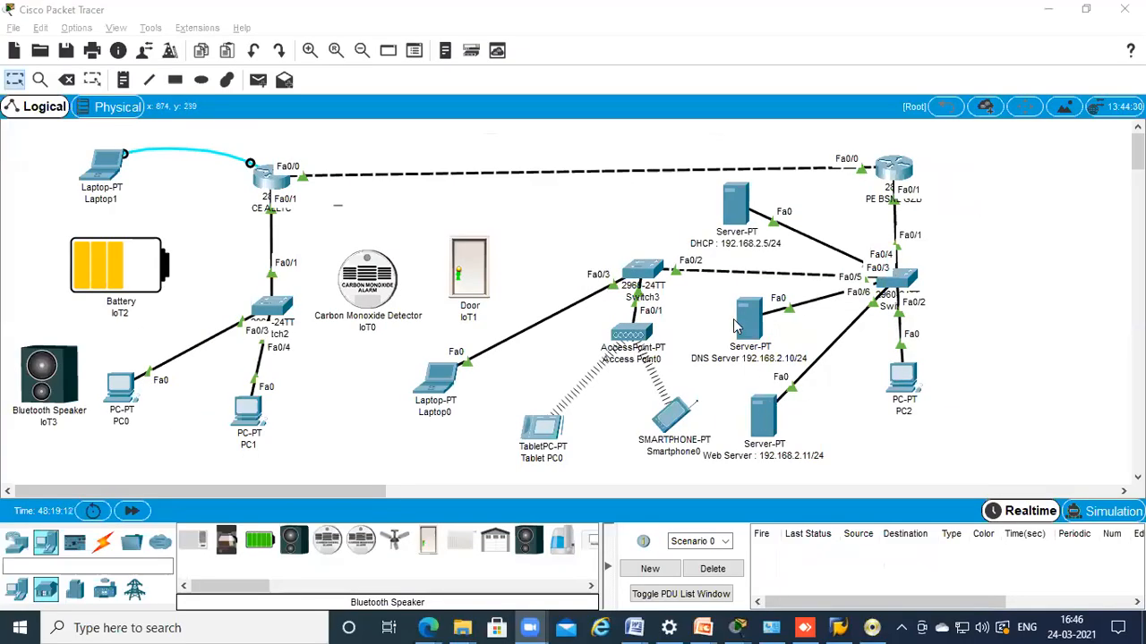
Switch back to Packet Tracer and move the DNS server to the opposite side of the PE-side switch
left_click_drag(733, 327, 1054, 294)
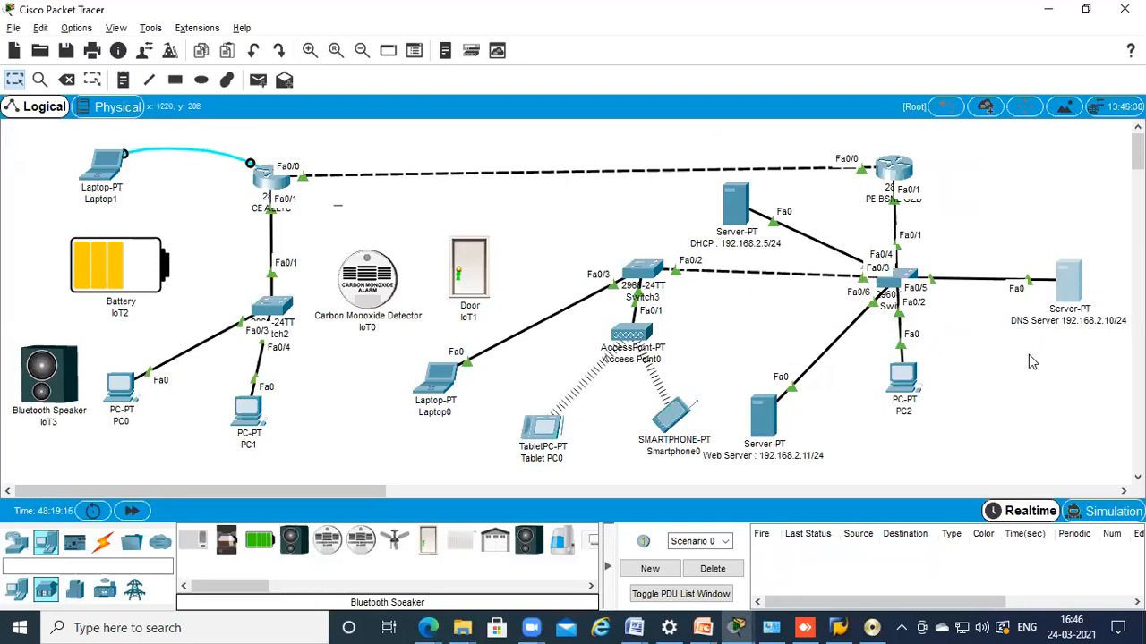
left_click(777, 461)
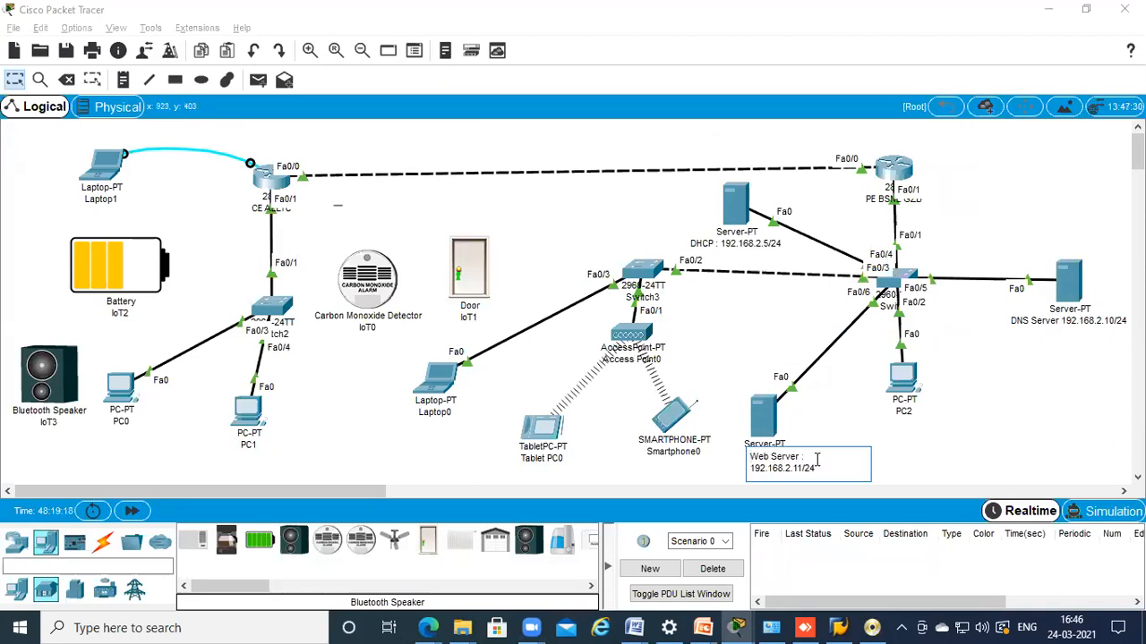
key("Return")
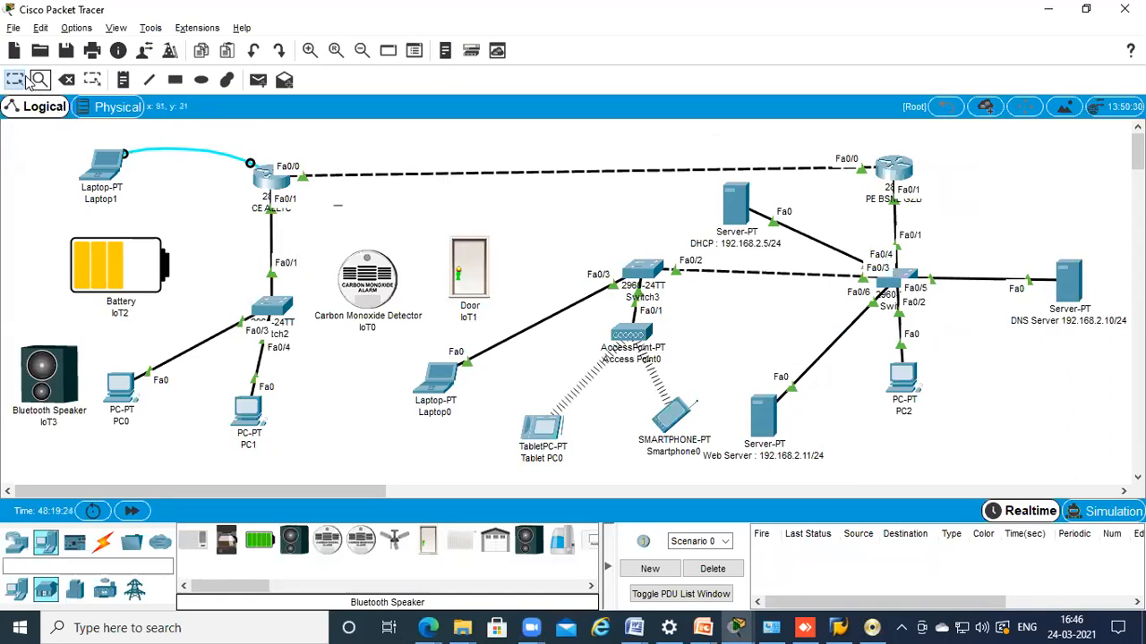
left_click(787, 461)
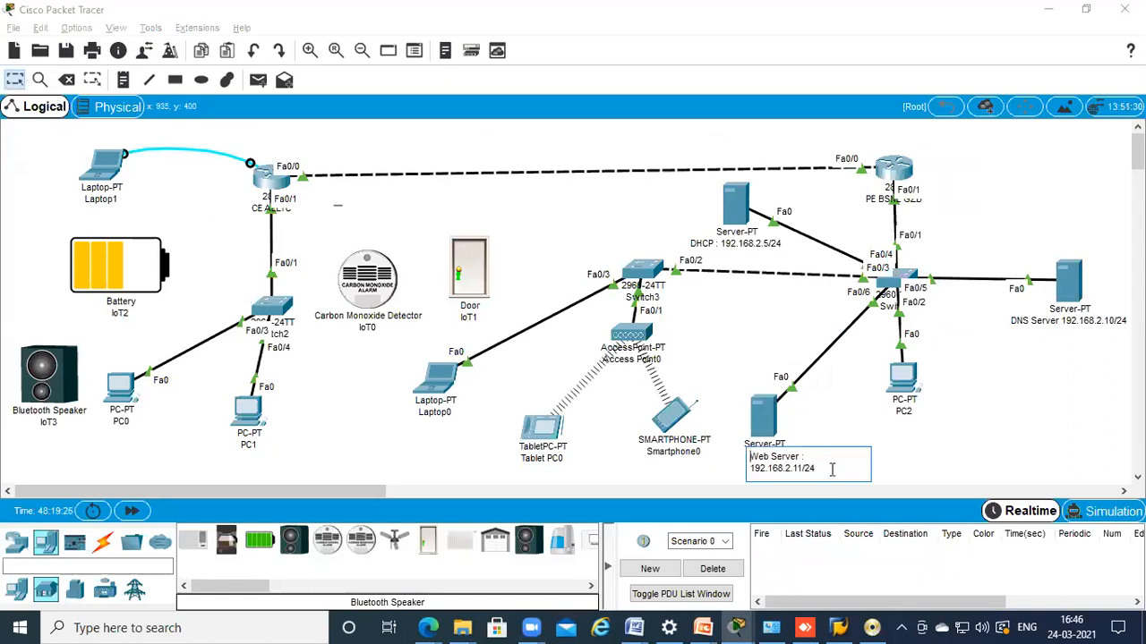
type("www.faceb")
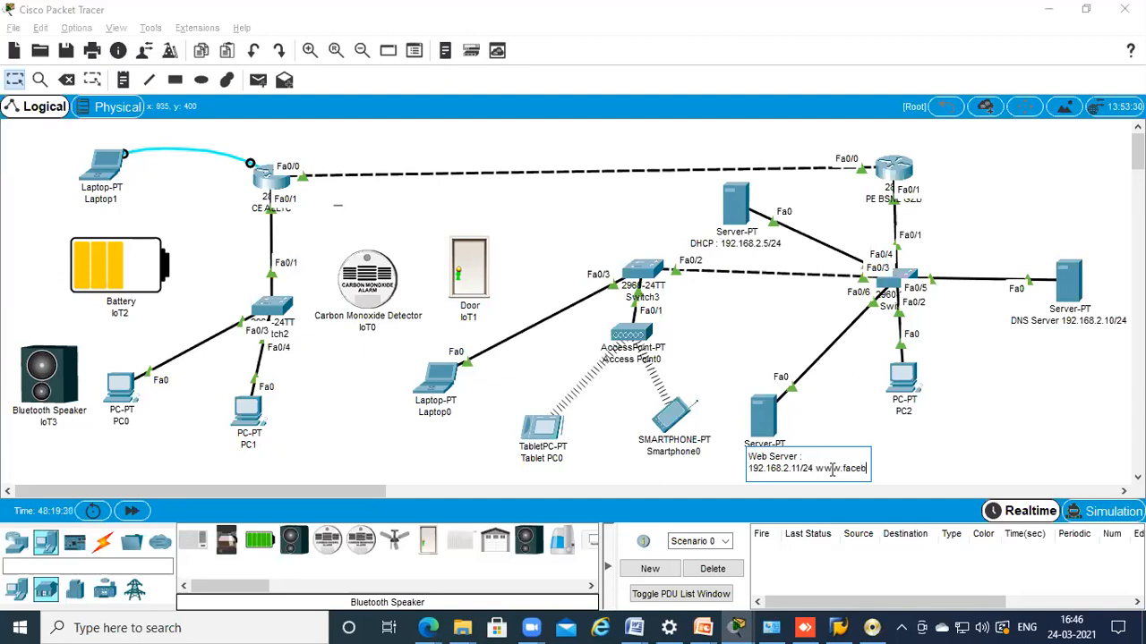
type("ook.com")
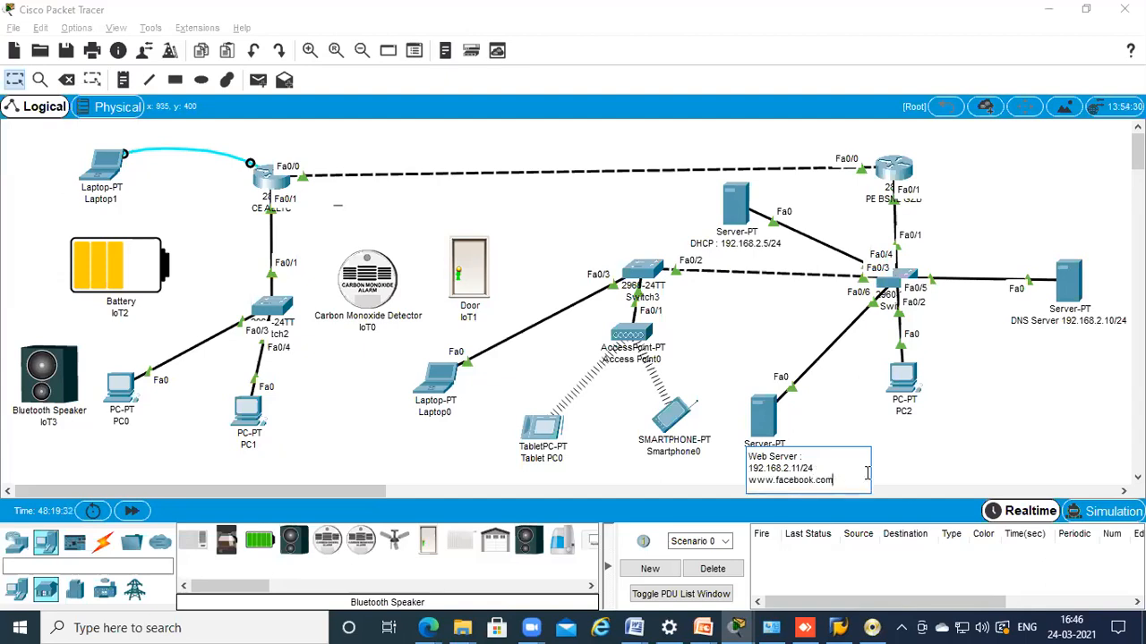
left_click(931, 490)
left_click_drag(564, 491, 186, 491)
left_click_drag(700, 413, 744, 404)
Turn on the DNS service on the DNS server
mouse_move(1005, 306)
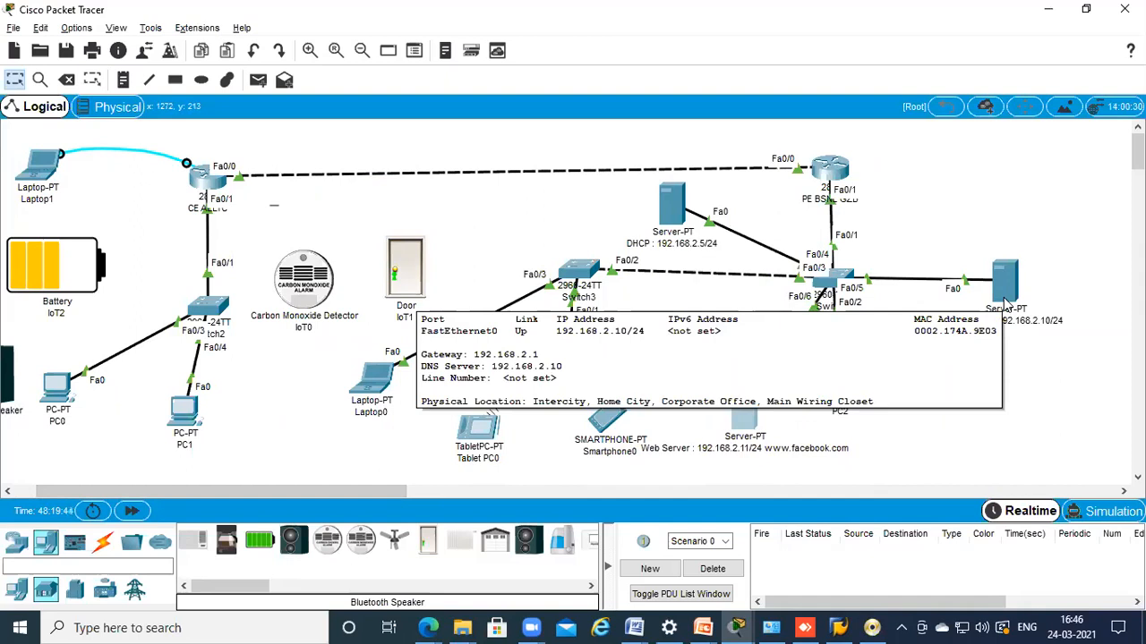
left_click(1004, 302)
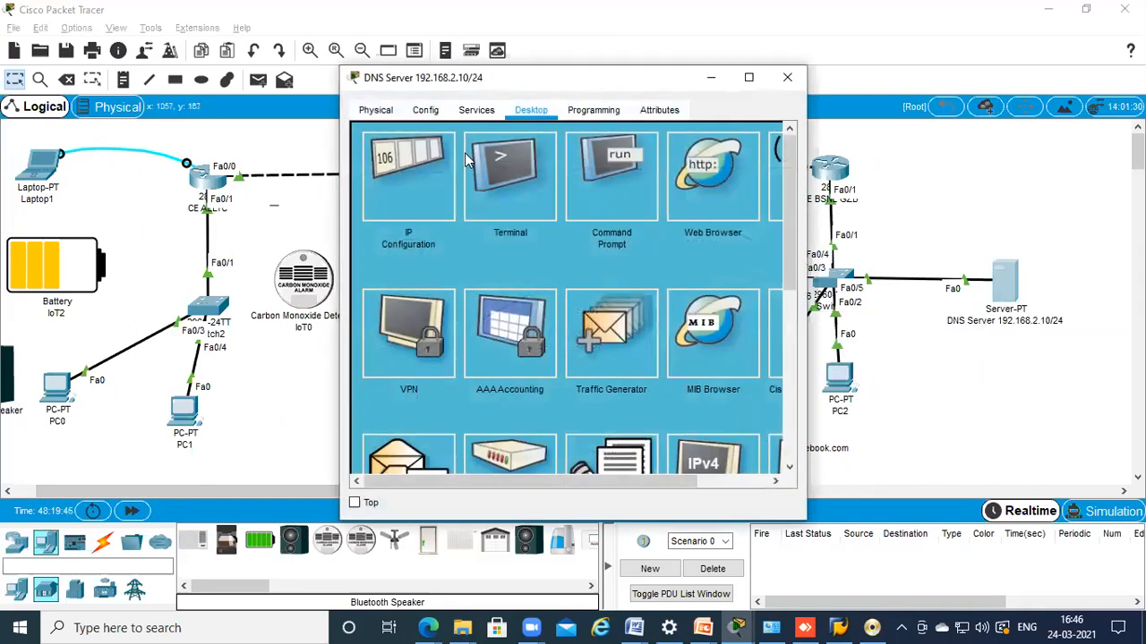
left_click(476, 109)
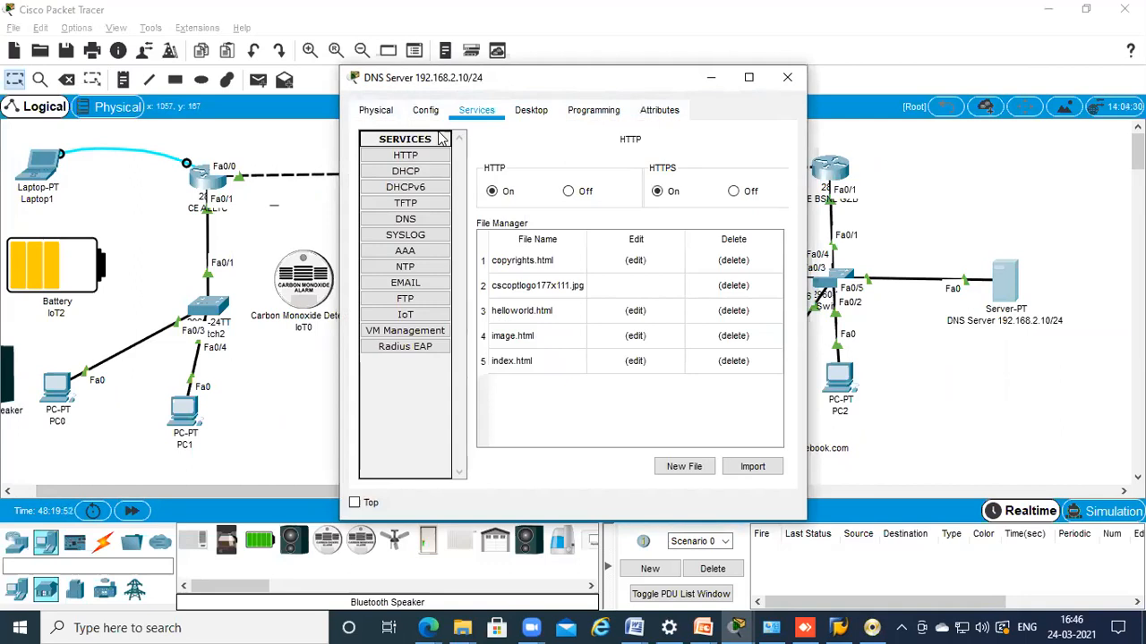
left_click(426, 224)
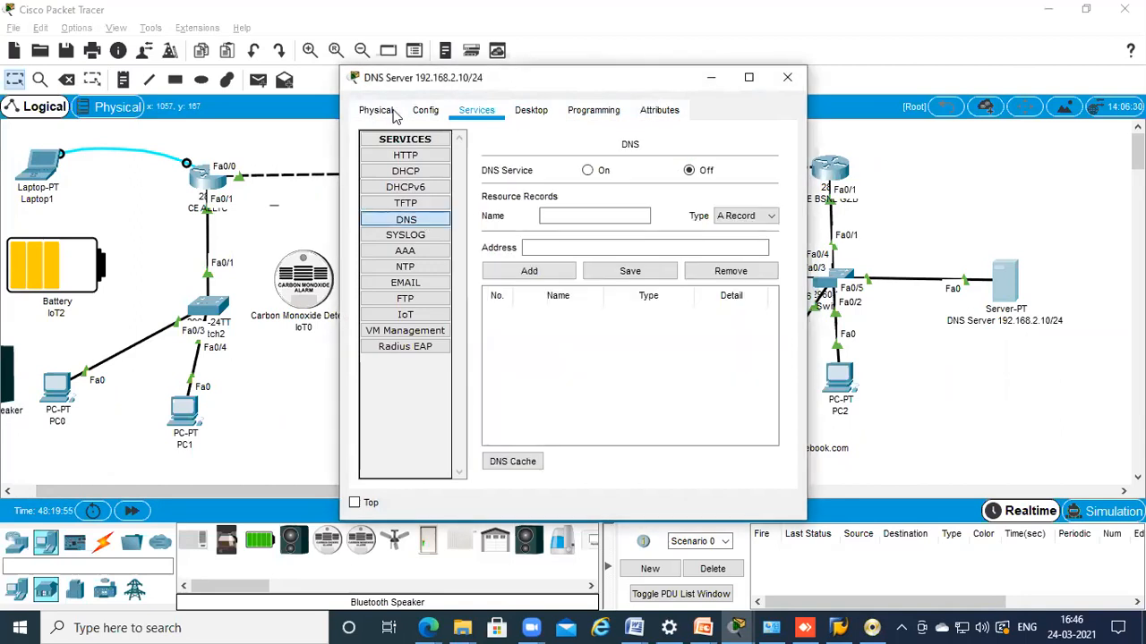
left_click_drag(394, 78, 126, 103)
left_click(318, 196)
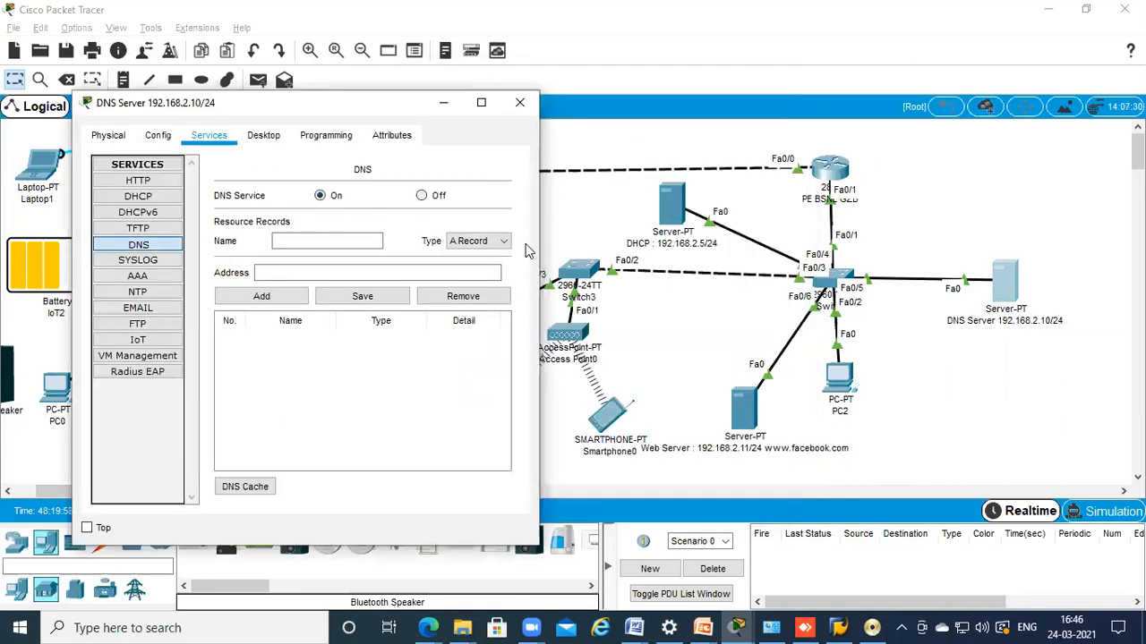
left_click_drag(540, 243, 682, 242)
left_click(379, 239)
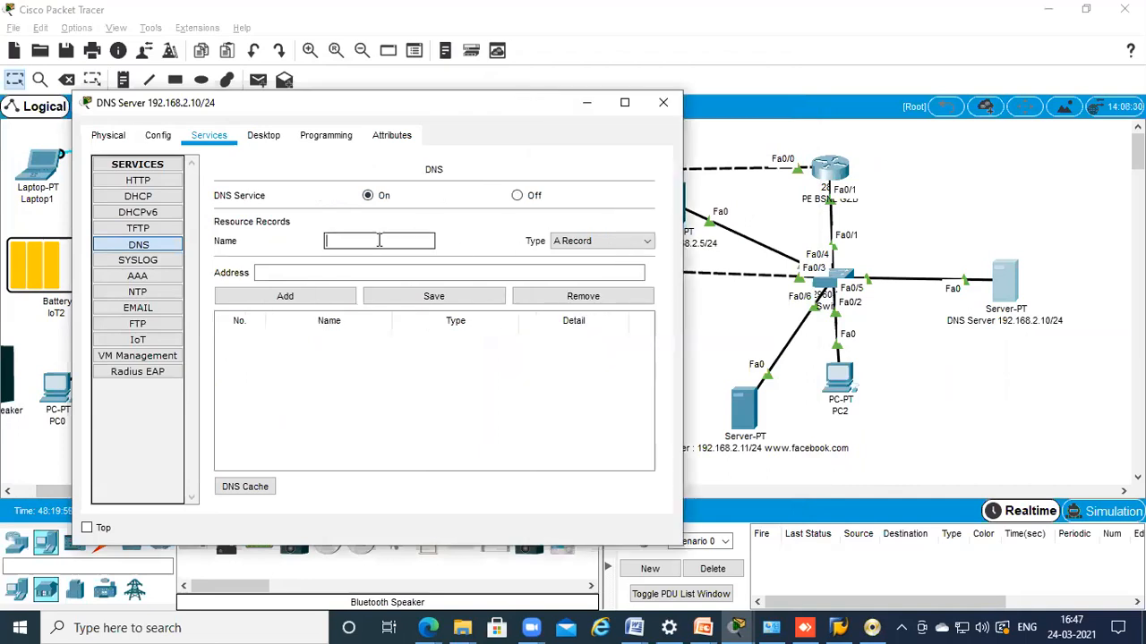
type("www.facebook.com")
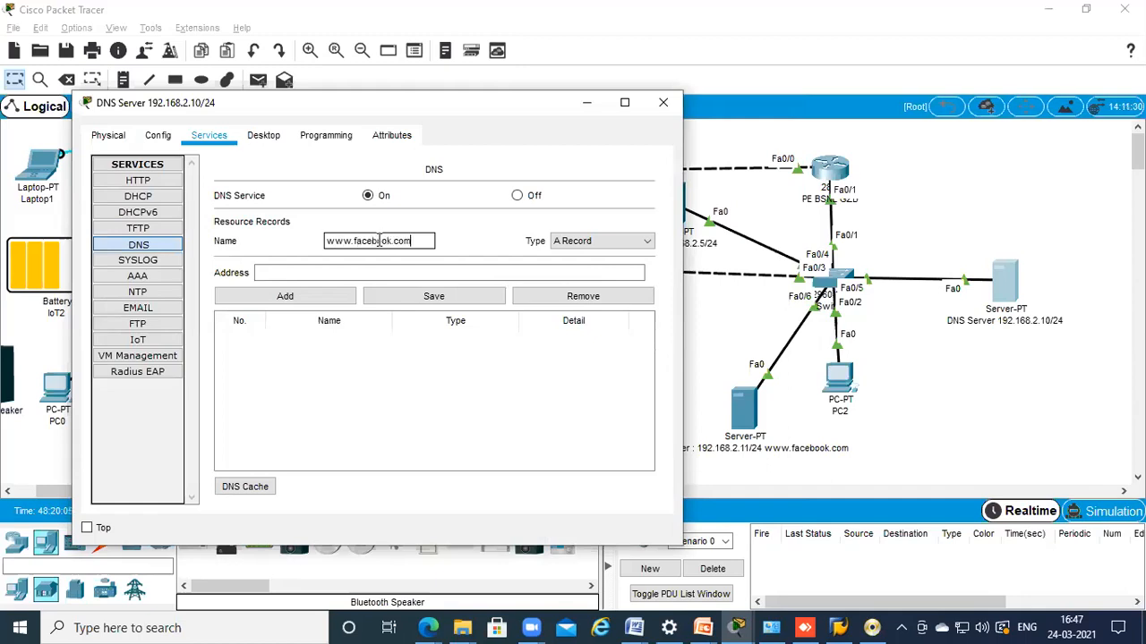
left_click(347, 273)
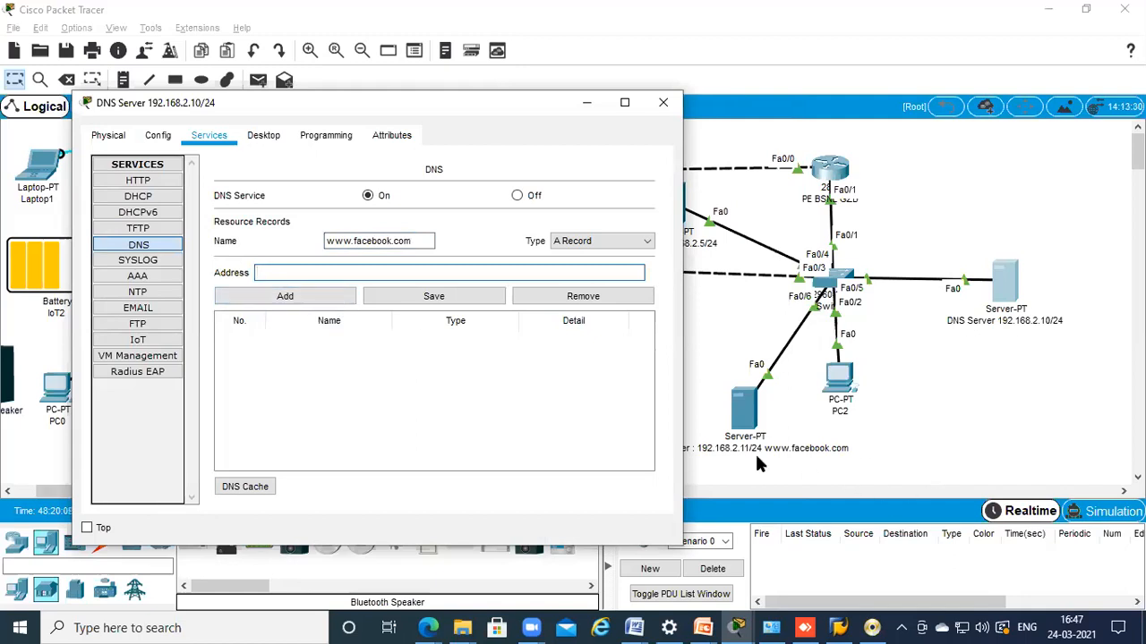
type("19")
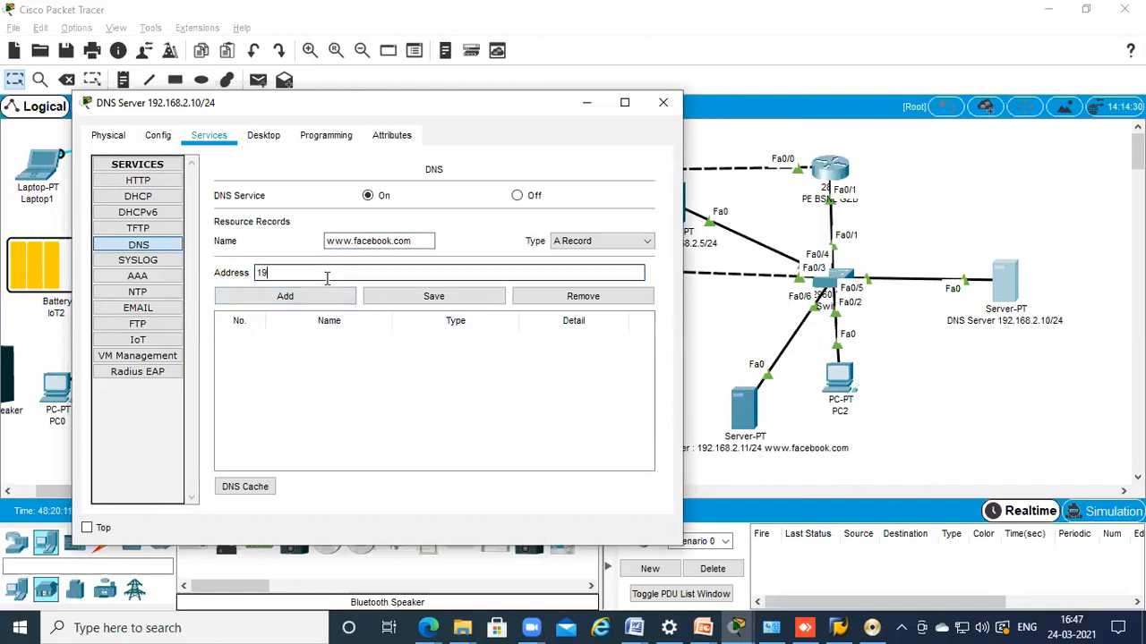
type("2.168.2.11")
left_click(320, 298)
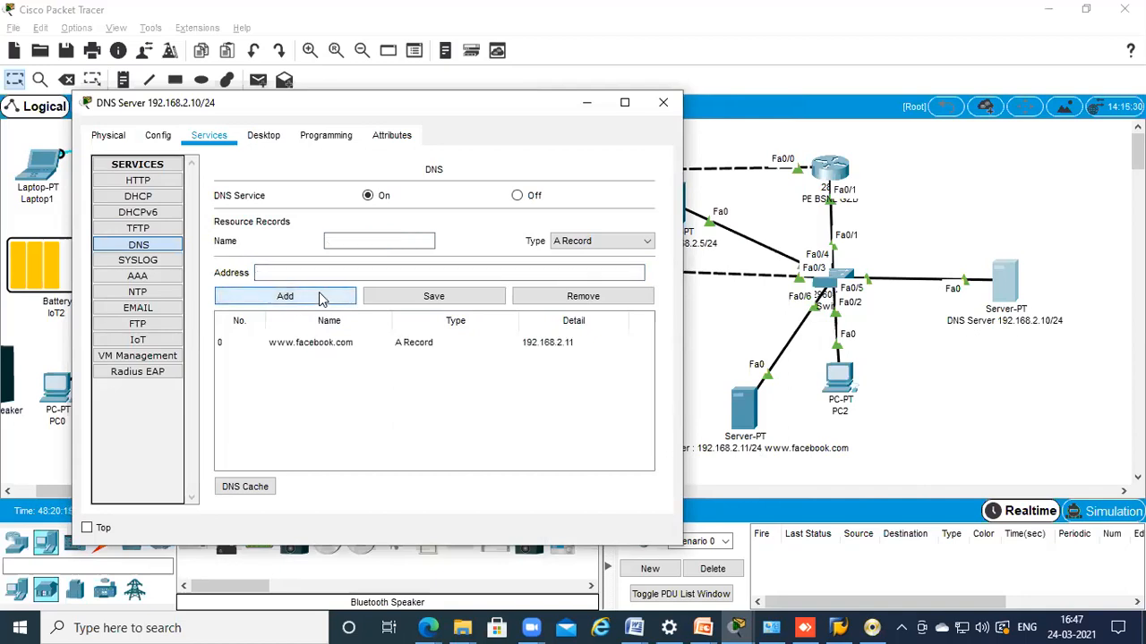
left_click(339, 241)
type("w")
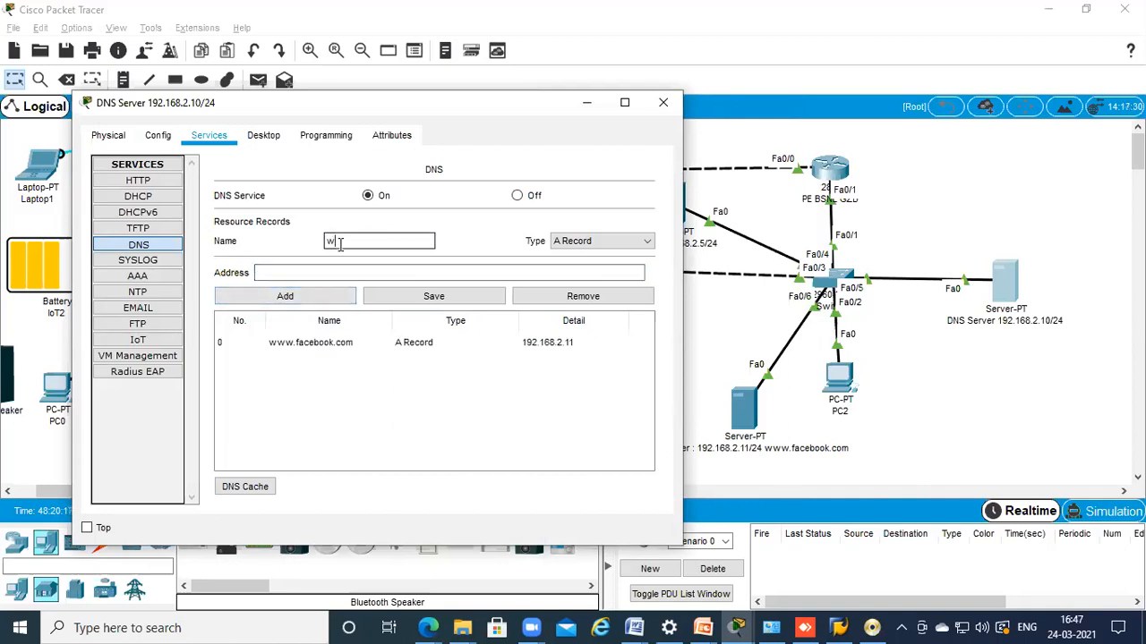
type("ww.kksy.com")
left_click(333, 272)
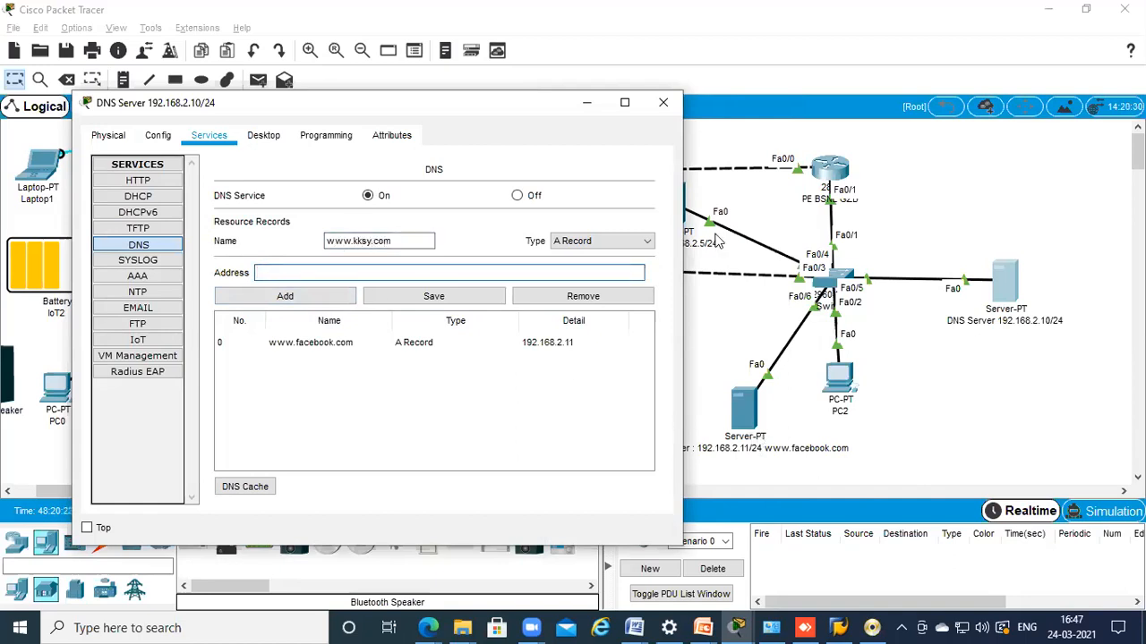
left_click_drag(328, 106, 222, 105)
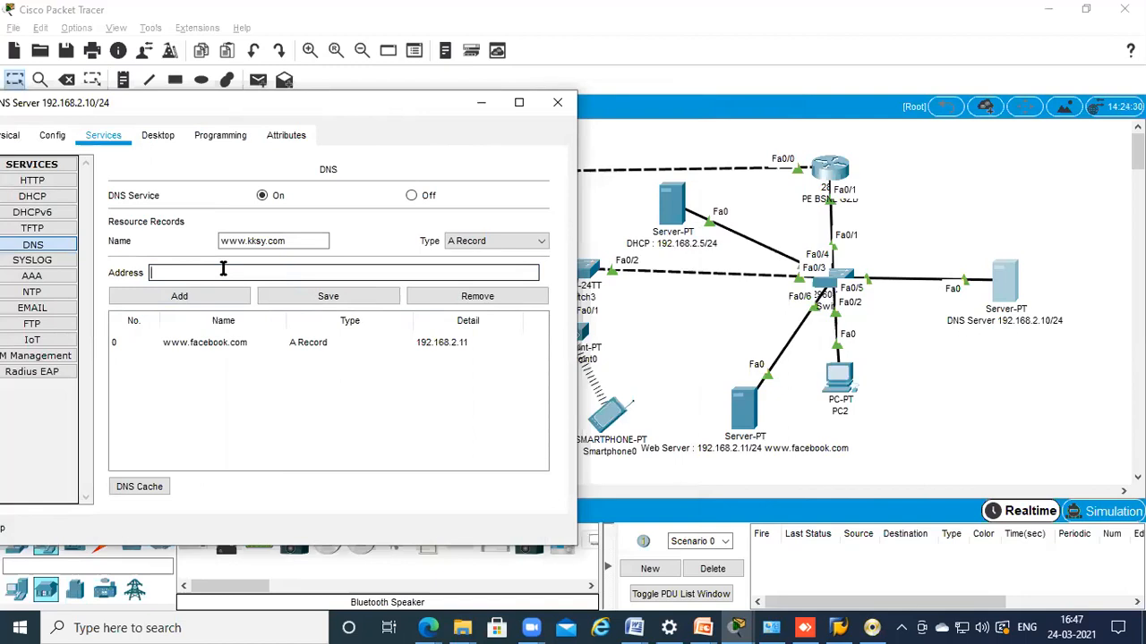
type("192.168.2.5")
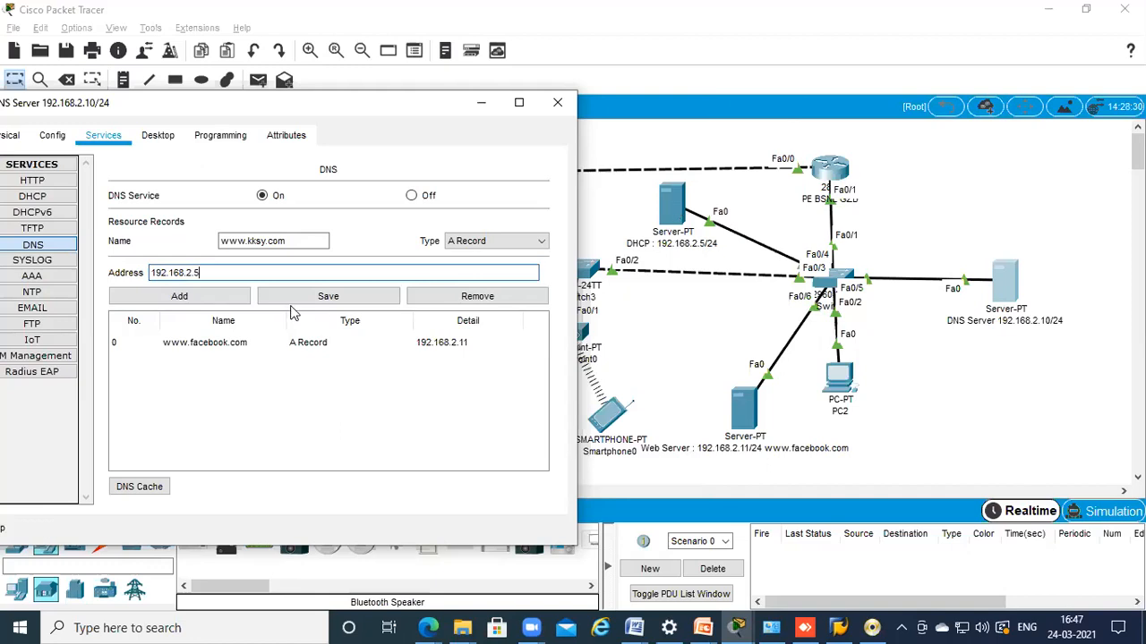
left_click(208, 301)
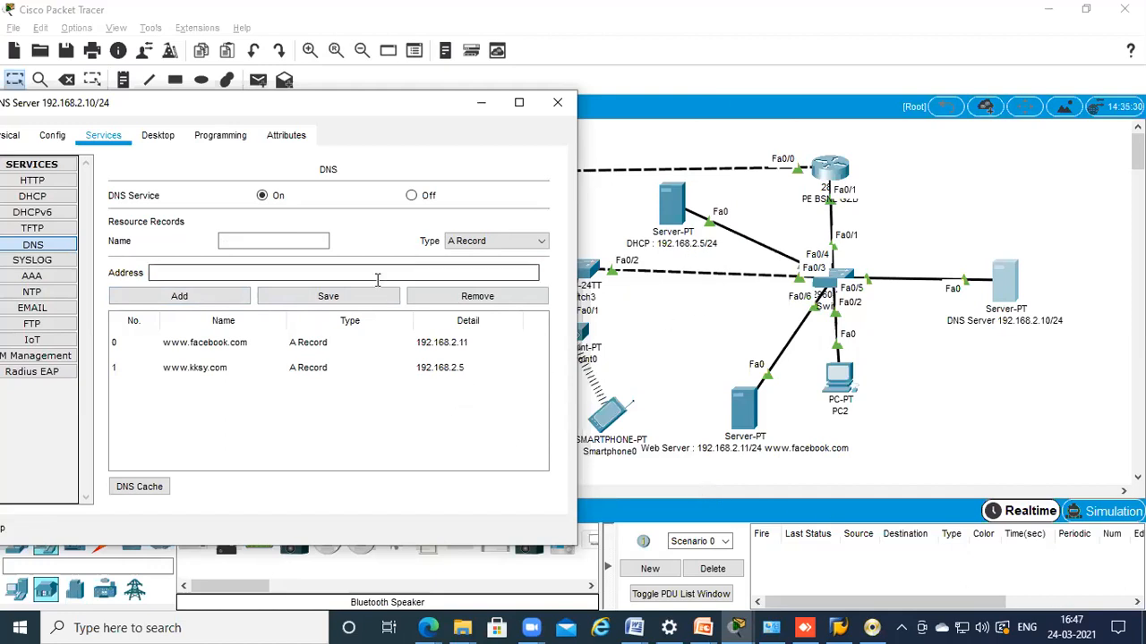
left_click(548, 104)
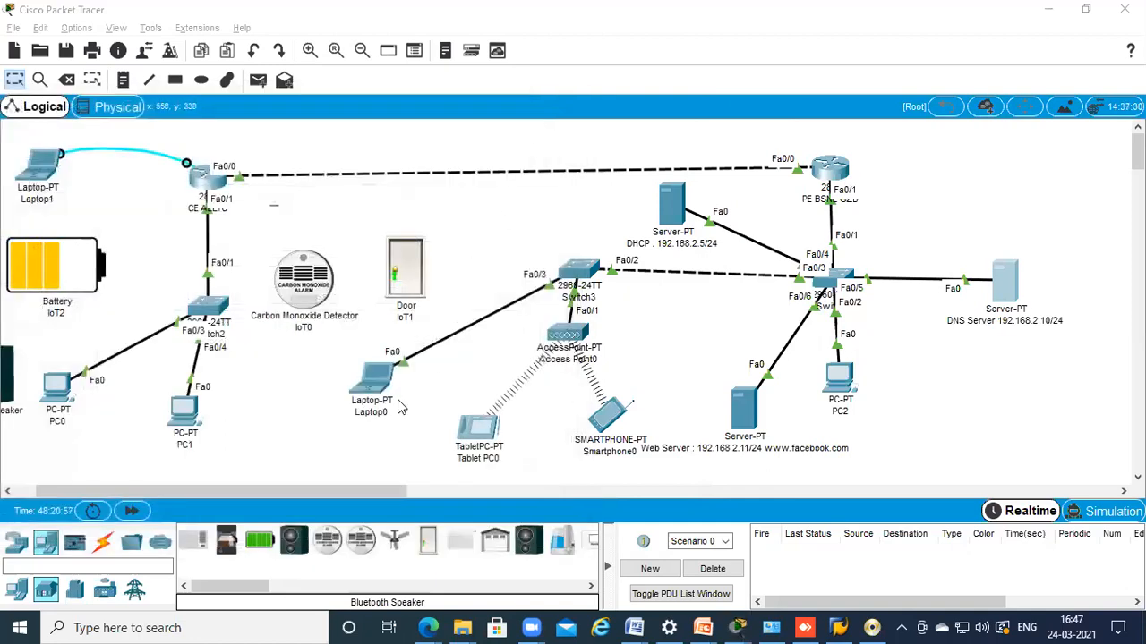
left_click(371, 387)
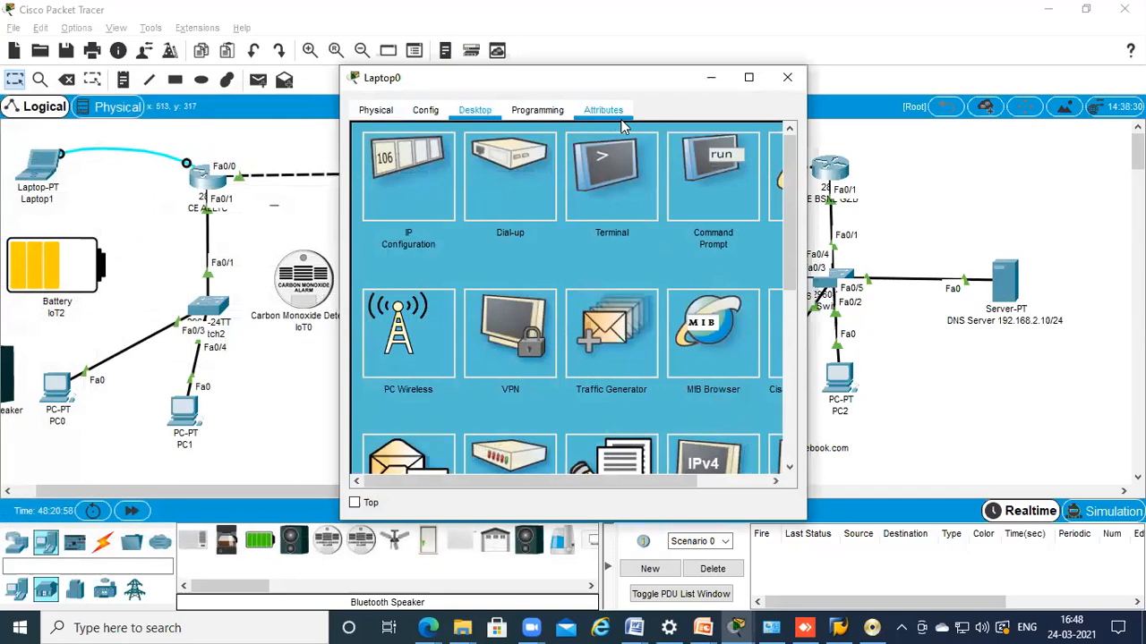
left_click_drag(708, 97, 433, 81)
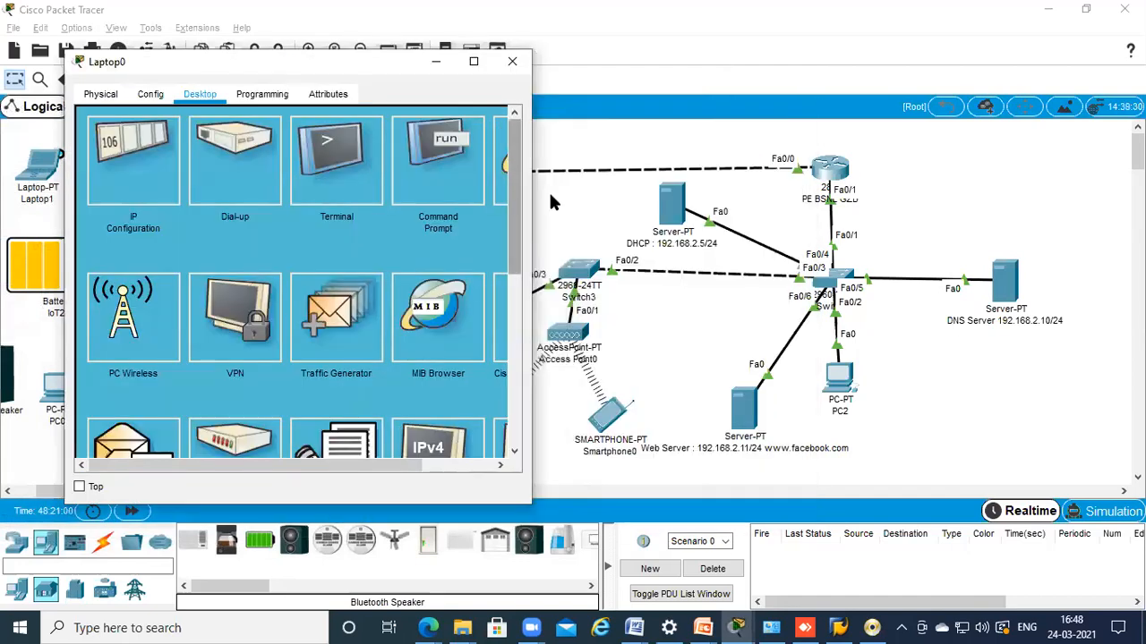
left_click_drag(532, 191, 681, 179)
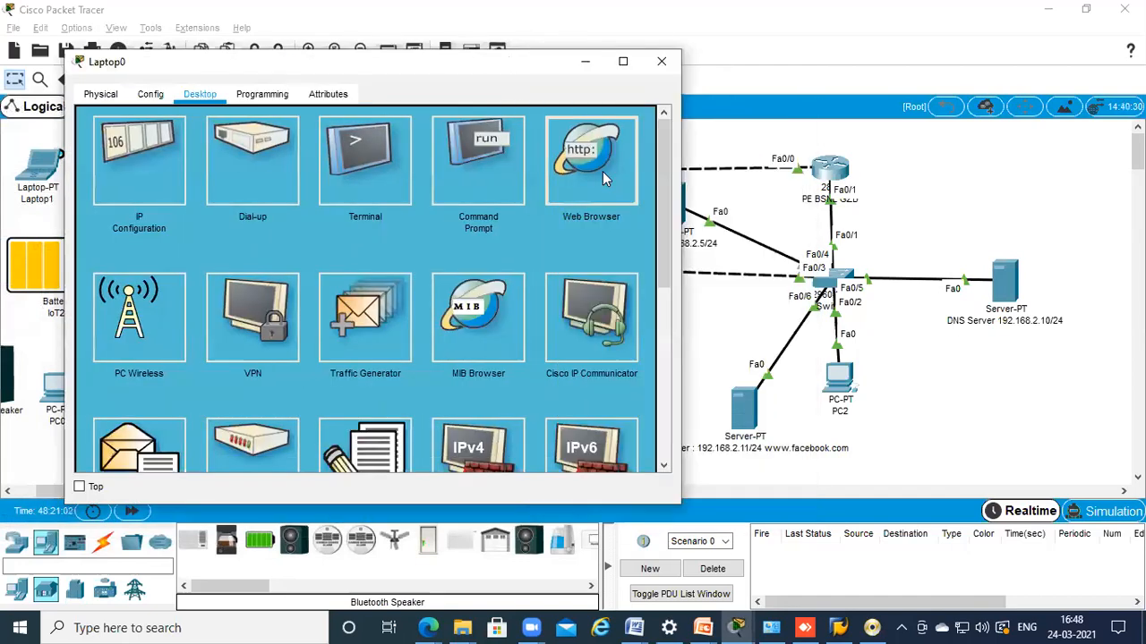
left_click(602, 171)
left_click(309, 145)
type("www.")
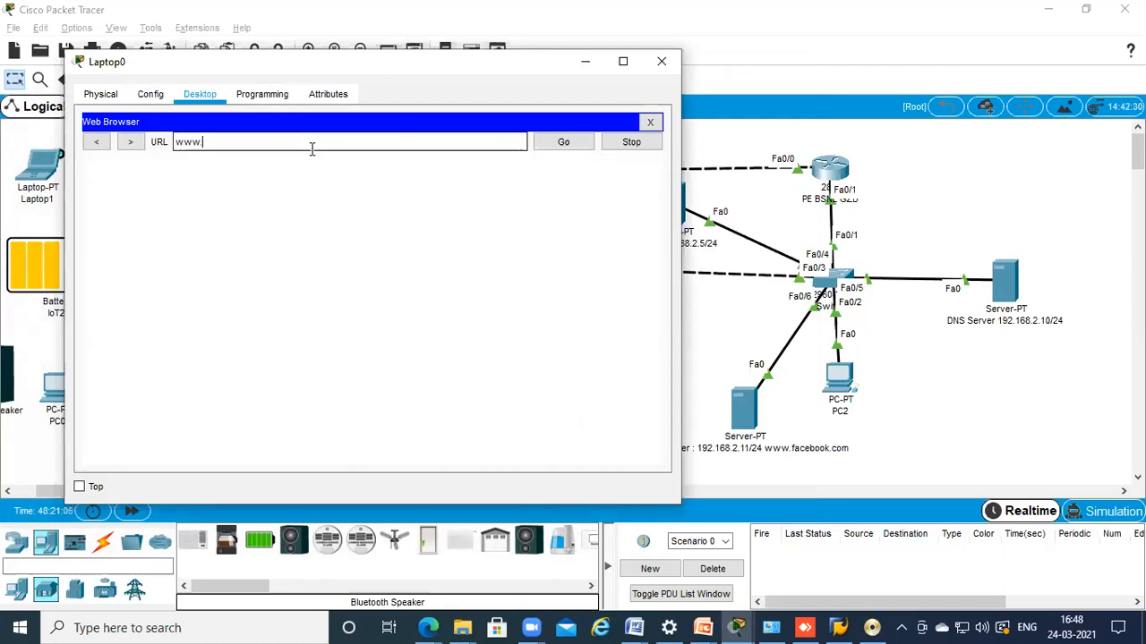
type("abcd")
type(".com")
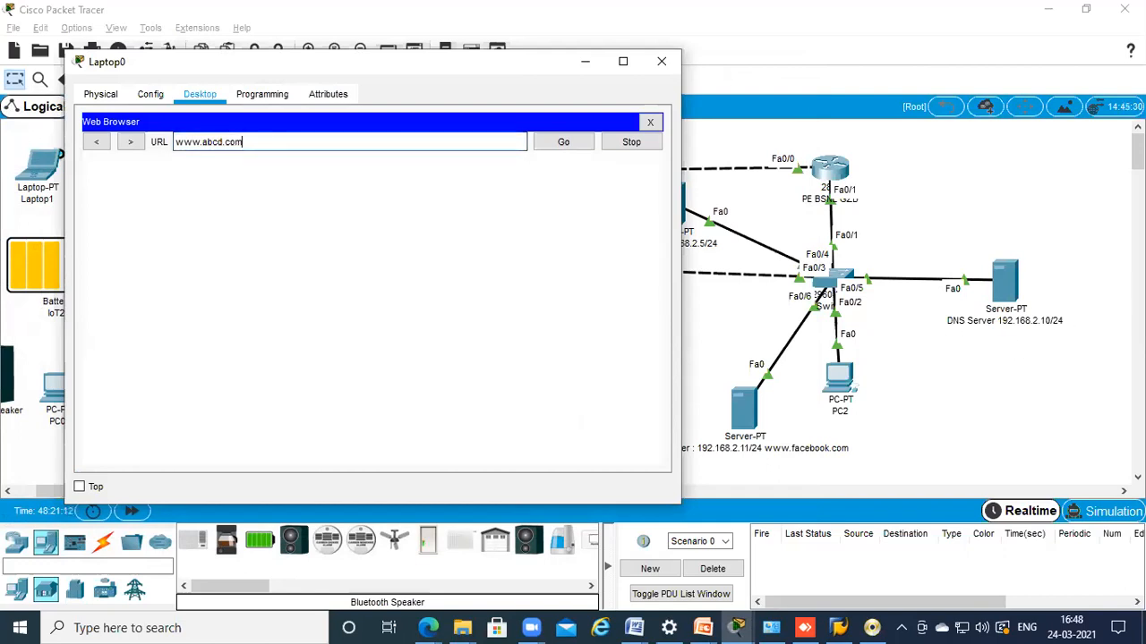
left_click(569, 147)
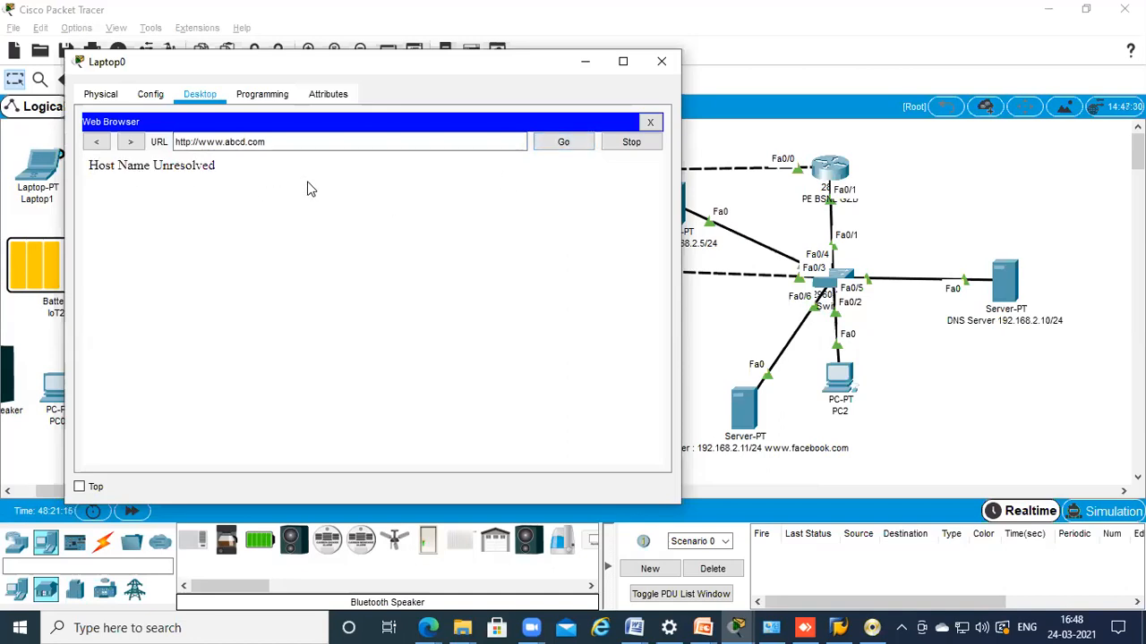
left_click(866, 80)
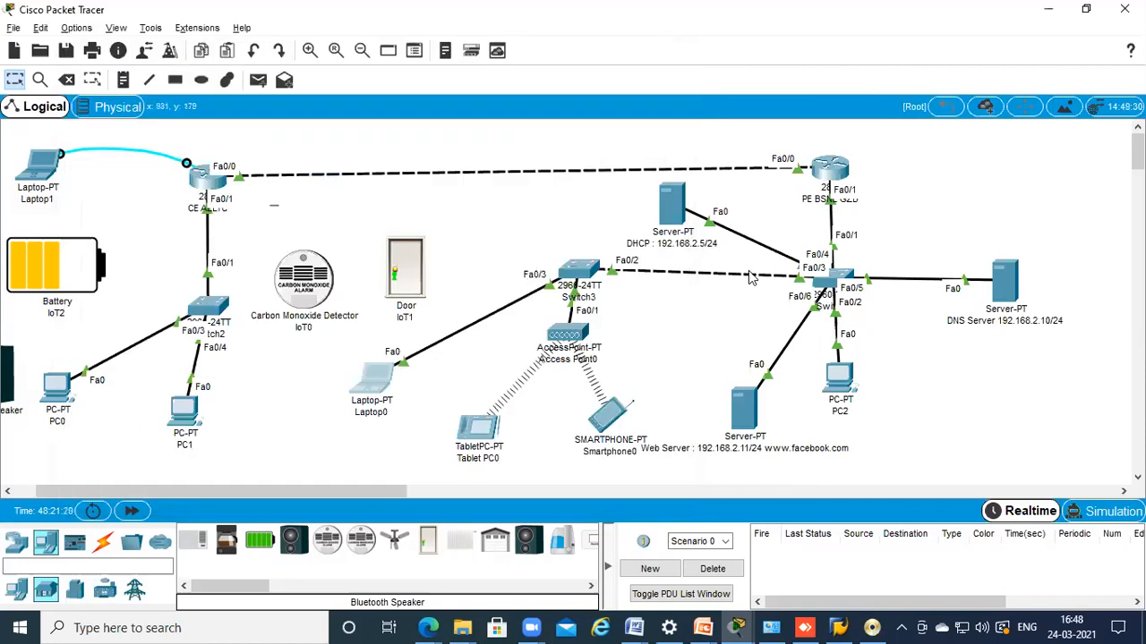
mouse_move(984, 270)
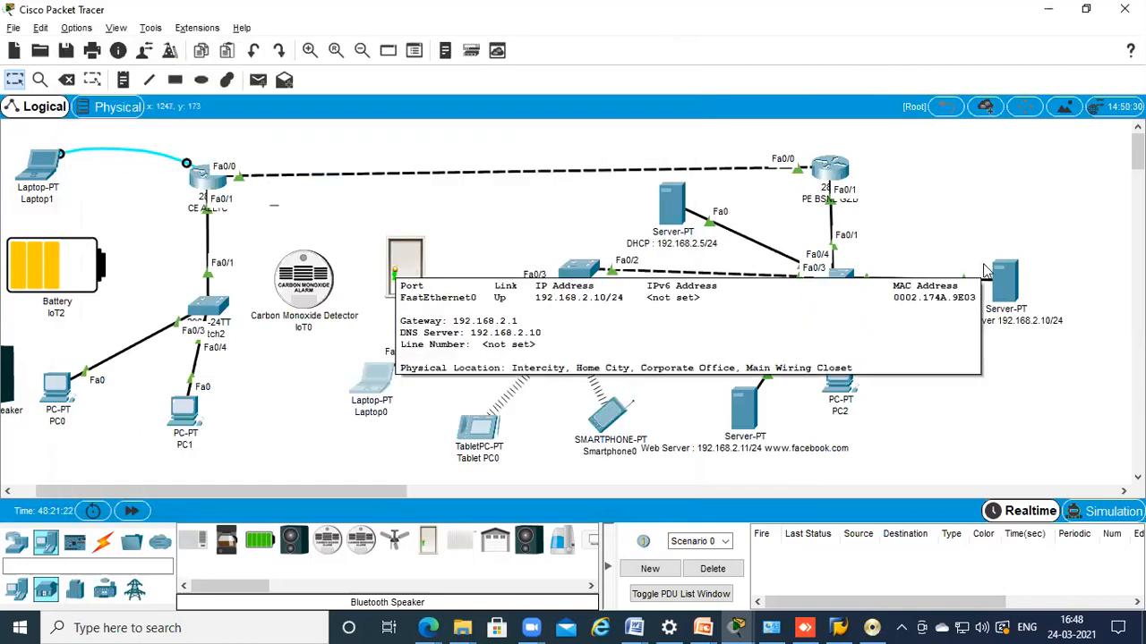
left_click(367, 385)
left_click(286, 143)
key("BackSpace")
key("BackSpace")
key("BackSpace")
key("BackSpace")
key("BackSpace")
key("BackSpace")
key("BackSpace")
key("BackSpace")
type("kksy.com")
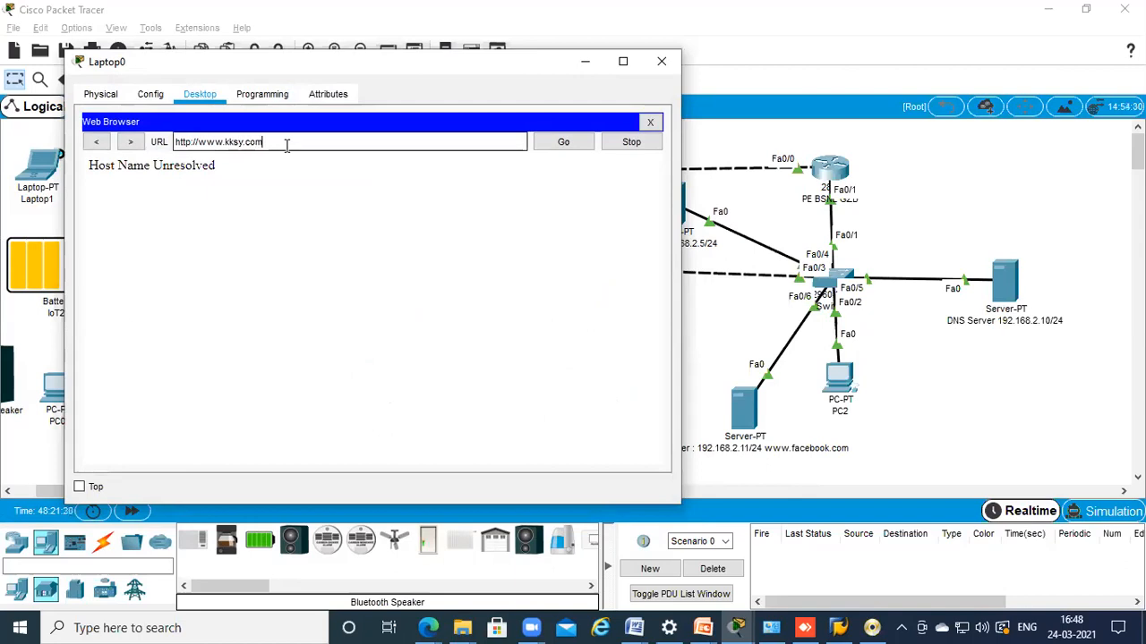
key("Return")
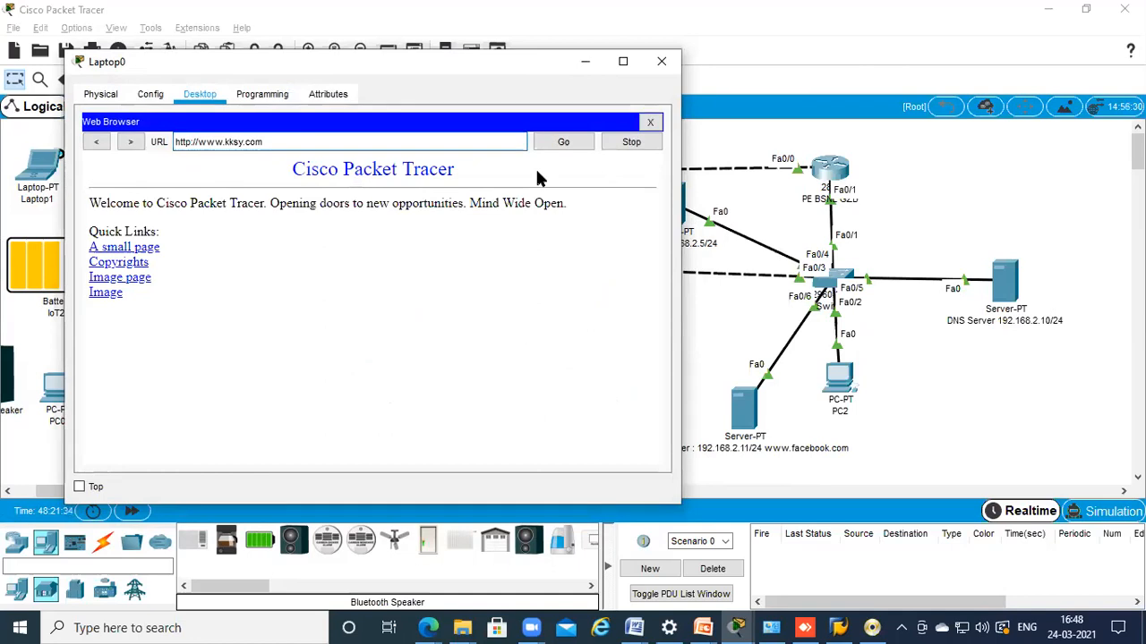
left_click_drag(97, 64, 33, 15)
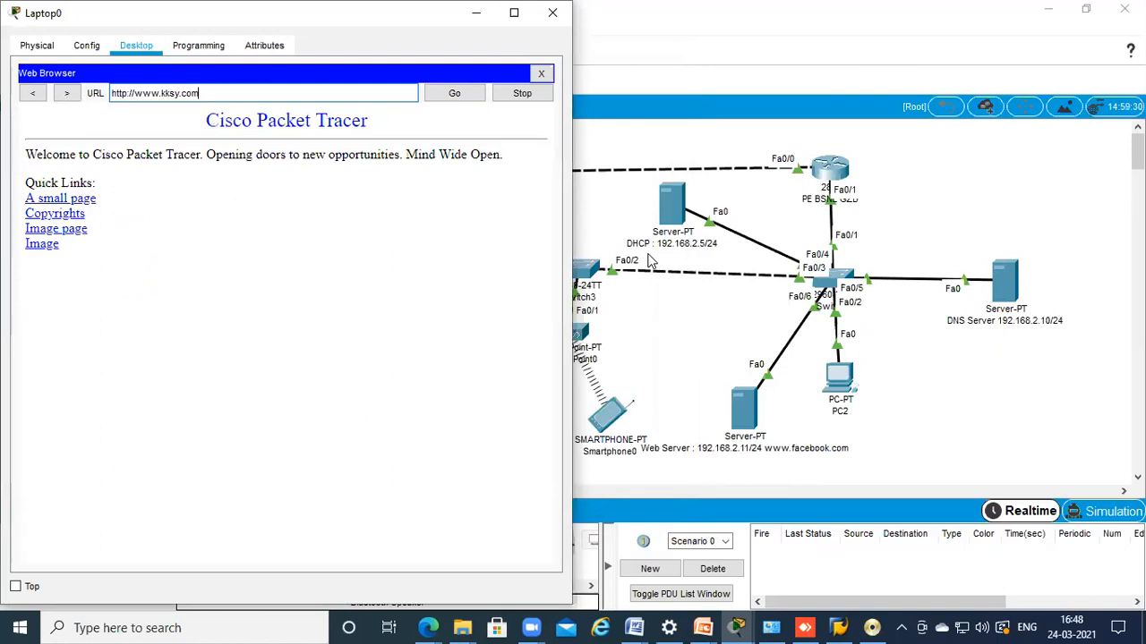
Switch to the Windows network settings and open the Ethernet adapter's IPv4 properties to examine its IP, gateway and DNS server addresses
right_click(963, 627)
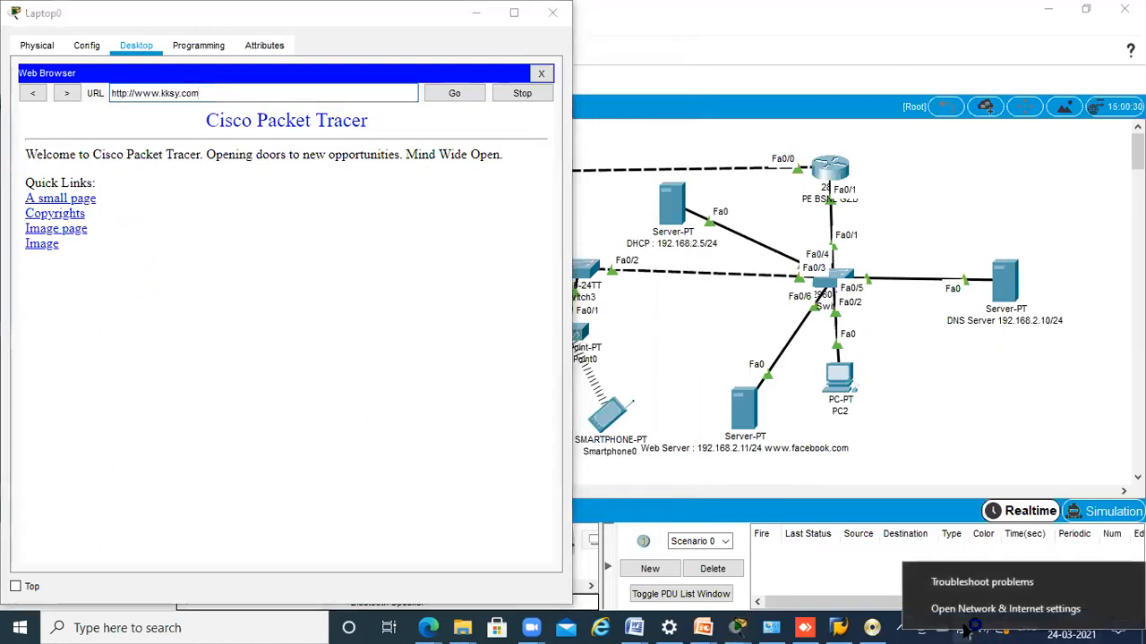
left_click(984, 616)
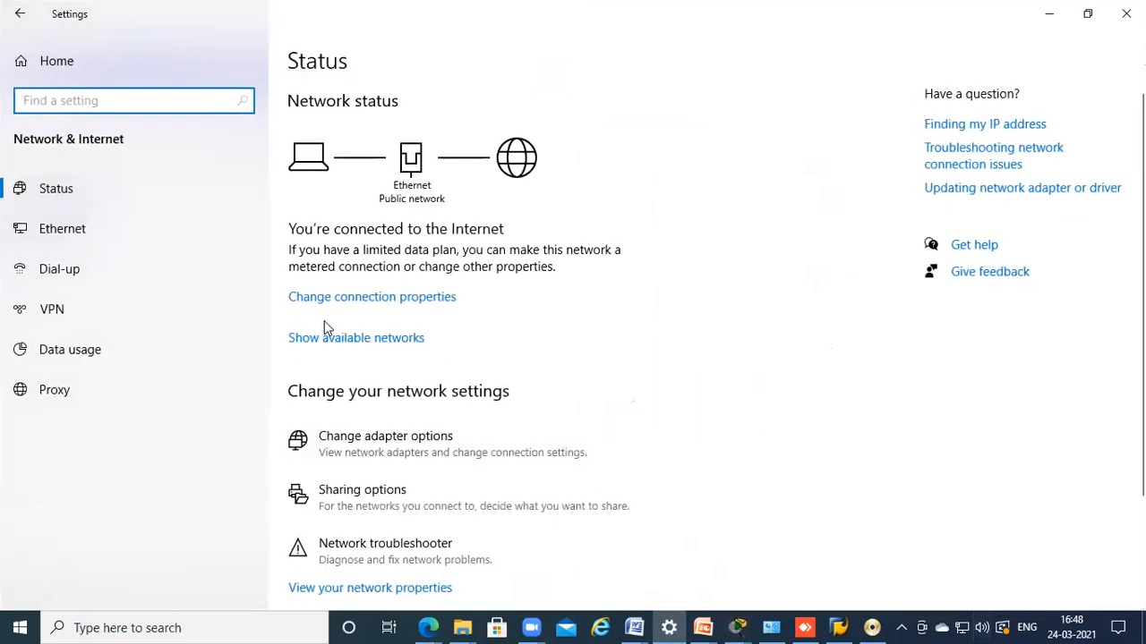
left_click(374, 441)
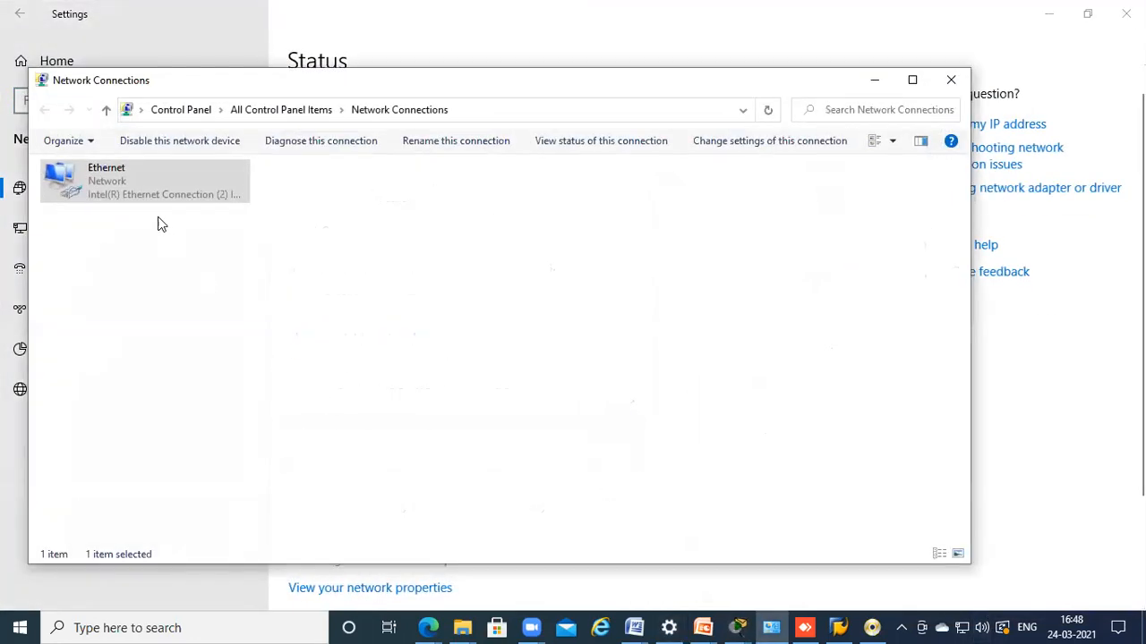
right_click(146, 185)
left_click(195, 351)
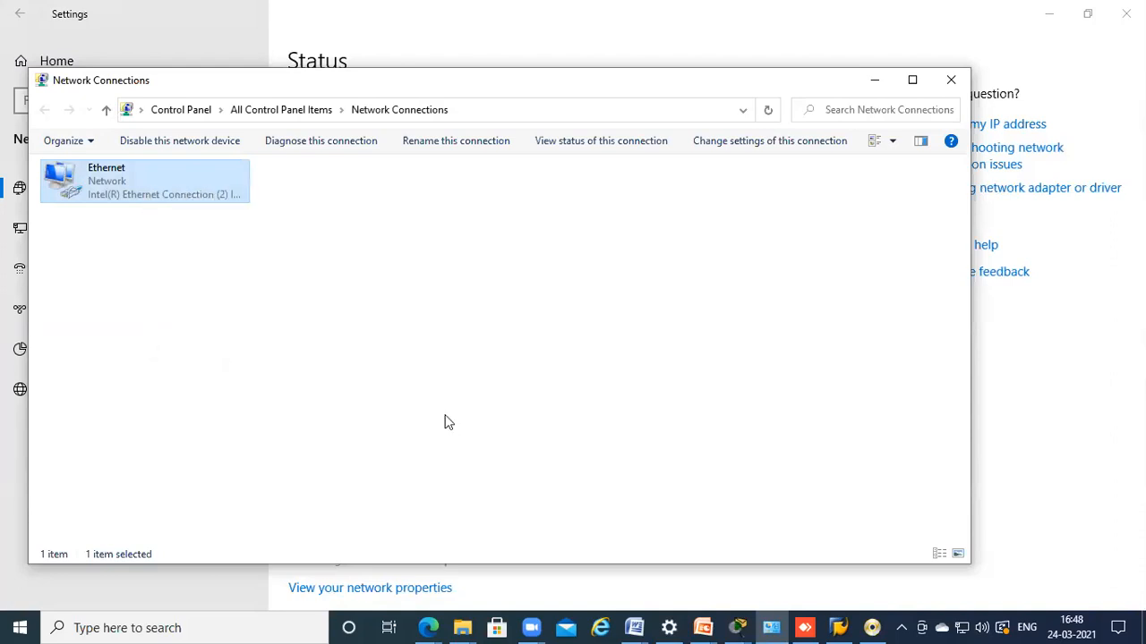
left_click(246, 333)
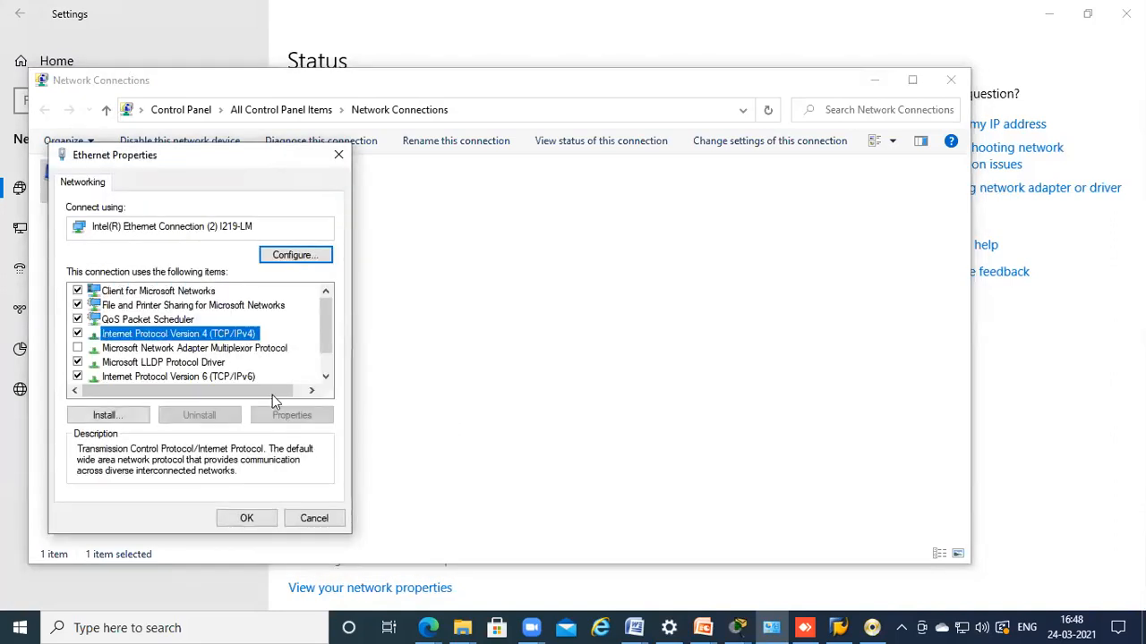
left_click(283, 418)
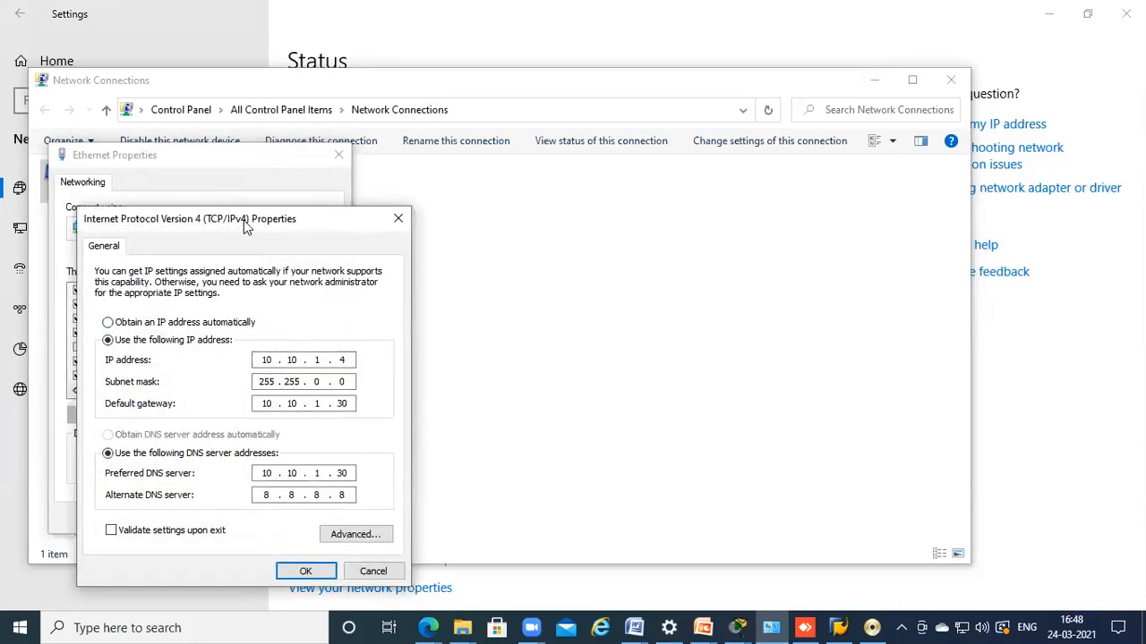
left_click_drag(244, 220, 584, 59)
double_click(599, 202)
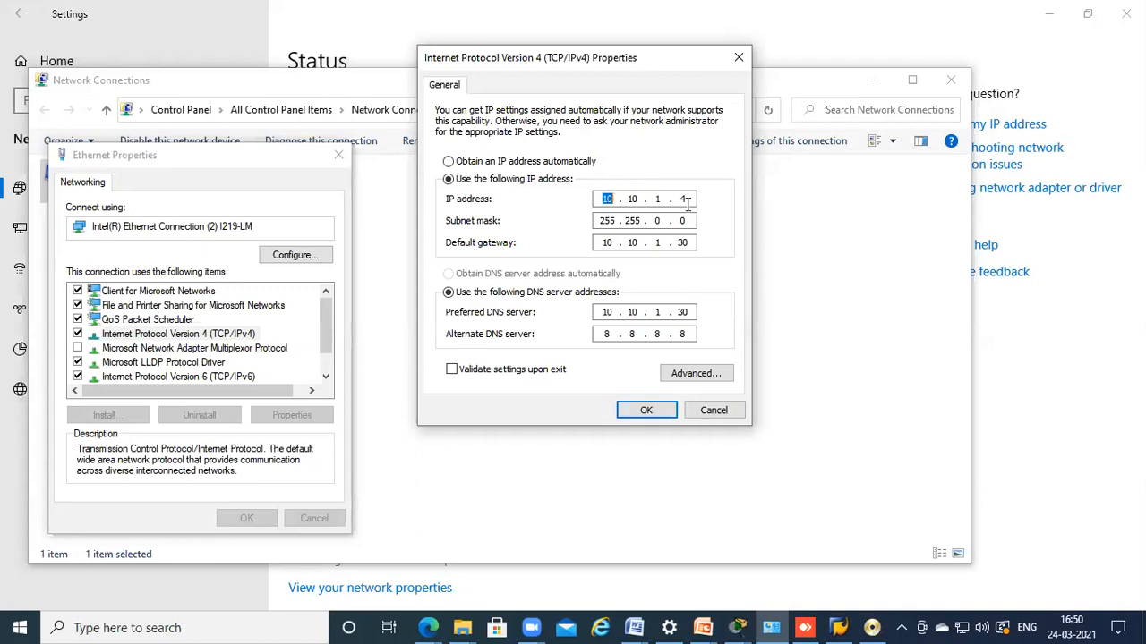
left_click(981, 100)
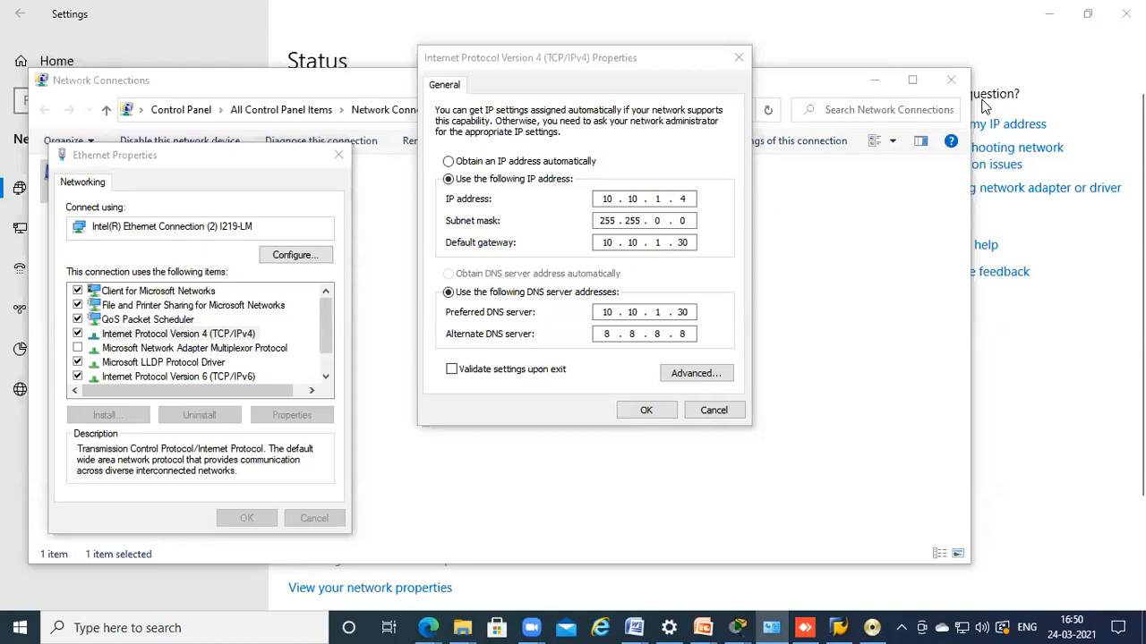
left_click(258, 624)
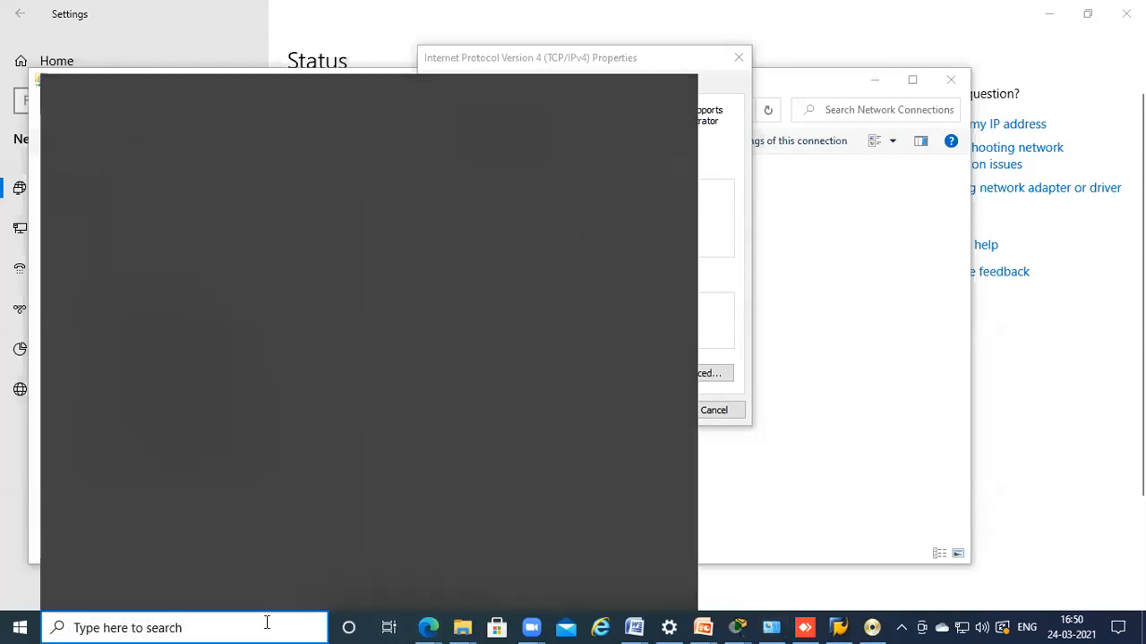
type("cmd")
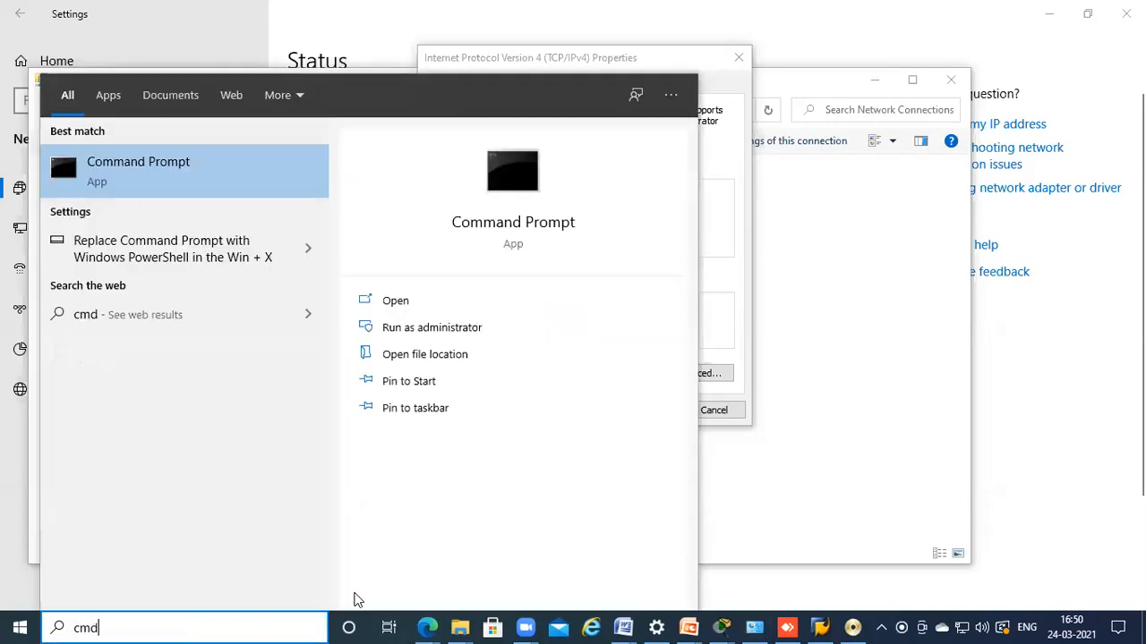
key("Return")
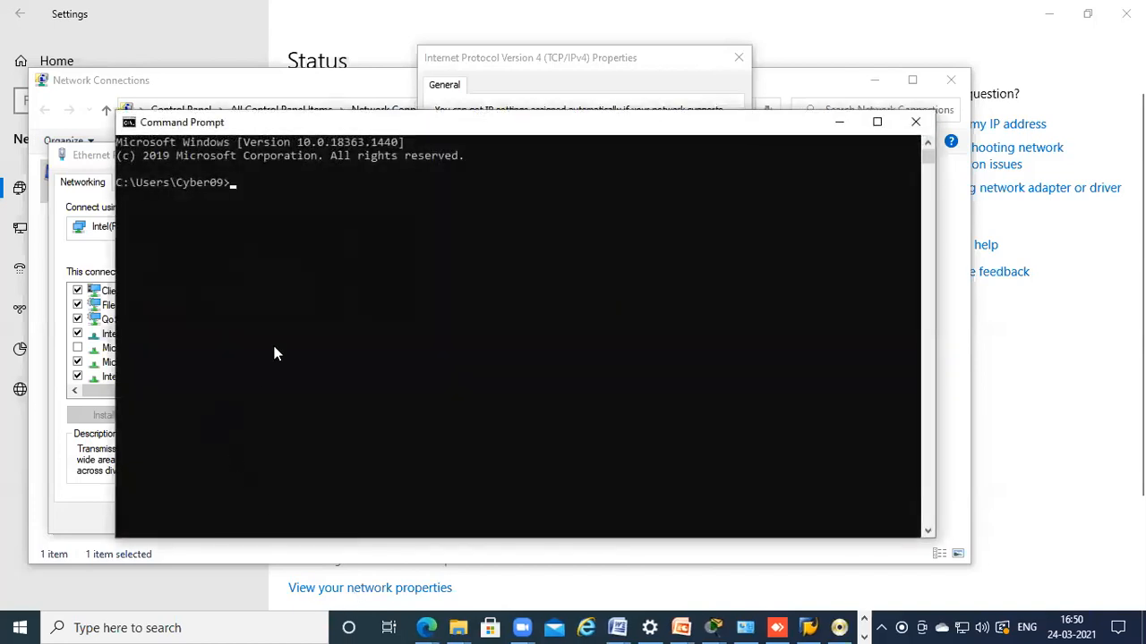
type("trace")
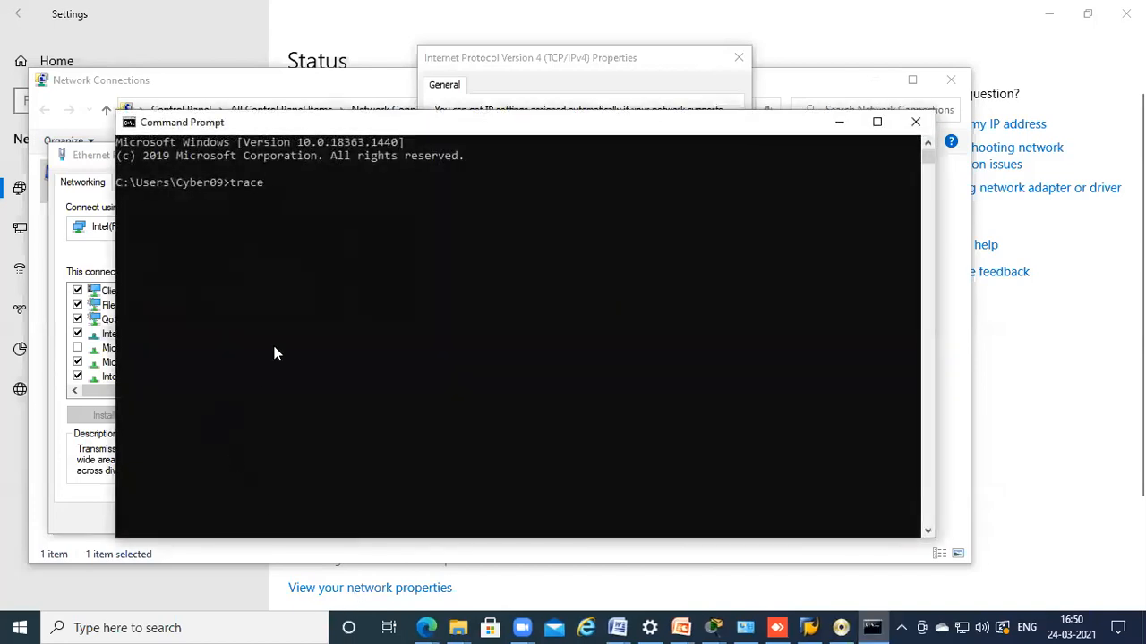
type("rt www.facebook.com")
key("Return")
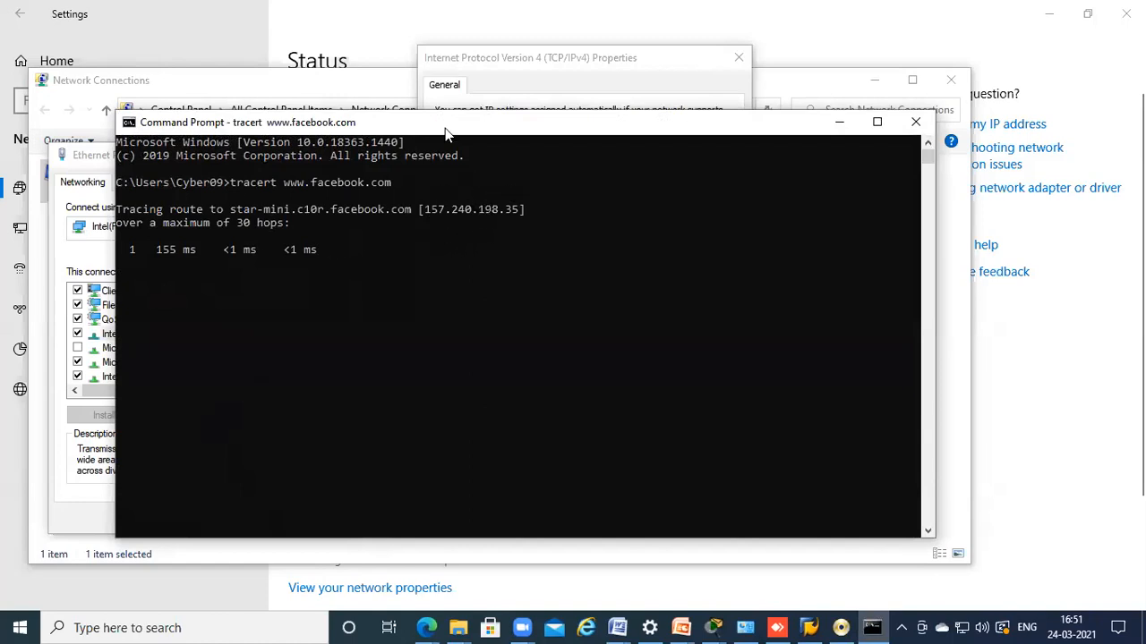
left_click_drag(313, 128, 198, 122)
left_click_drag(379, 120, 472, 134)
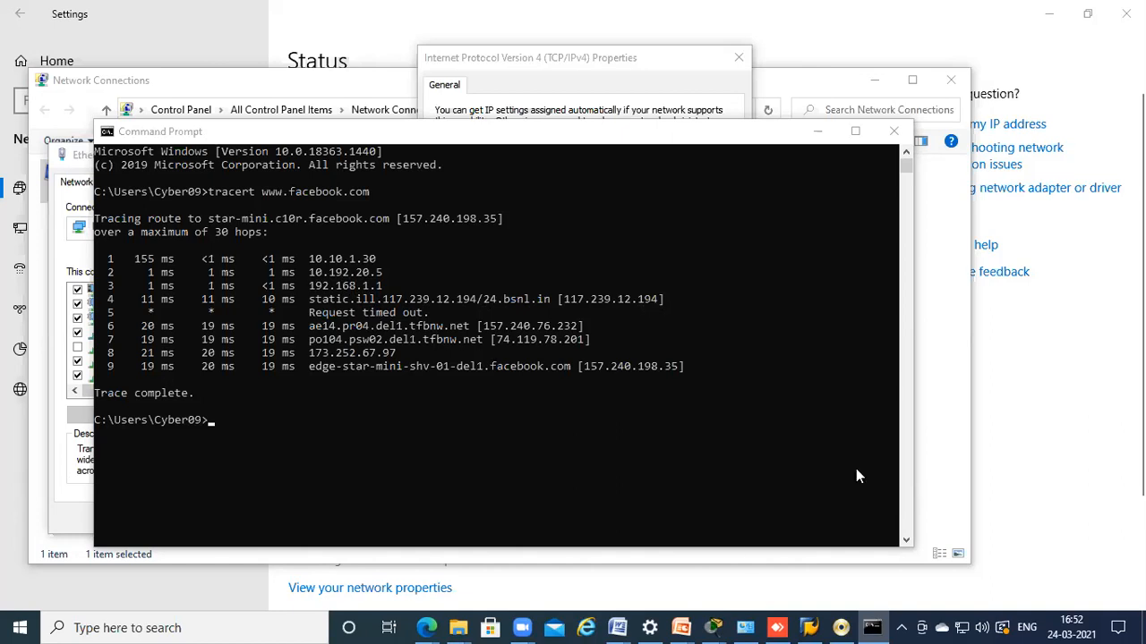
Switch to Microsoft Edge and search the web for "what is my ip" to look up the computer's public IP address
mouse_move(426, 627)
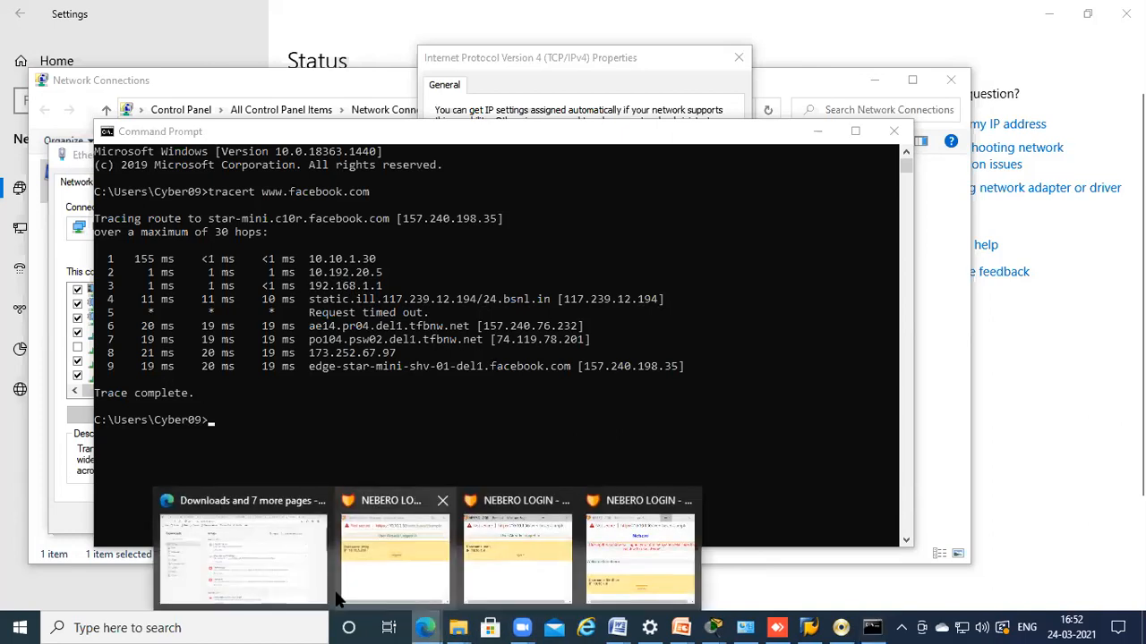
left_click(326, 582)
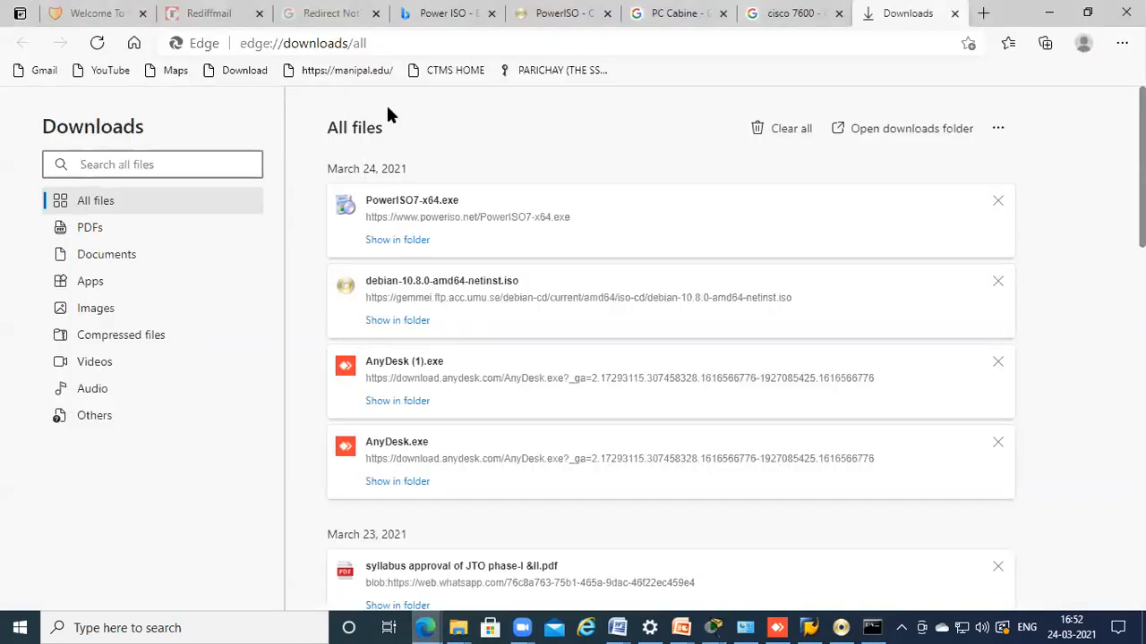
left_click(907, 39)
type("wnat")
key("BackSpace")
key("BackSpace")
key("BackSpace")
type("hat is my ip")
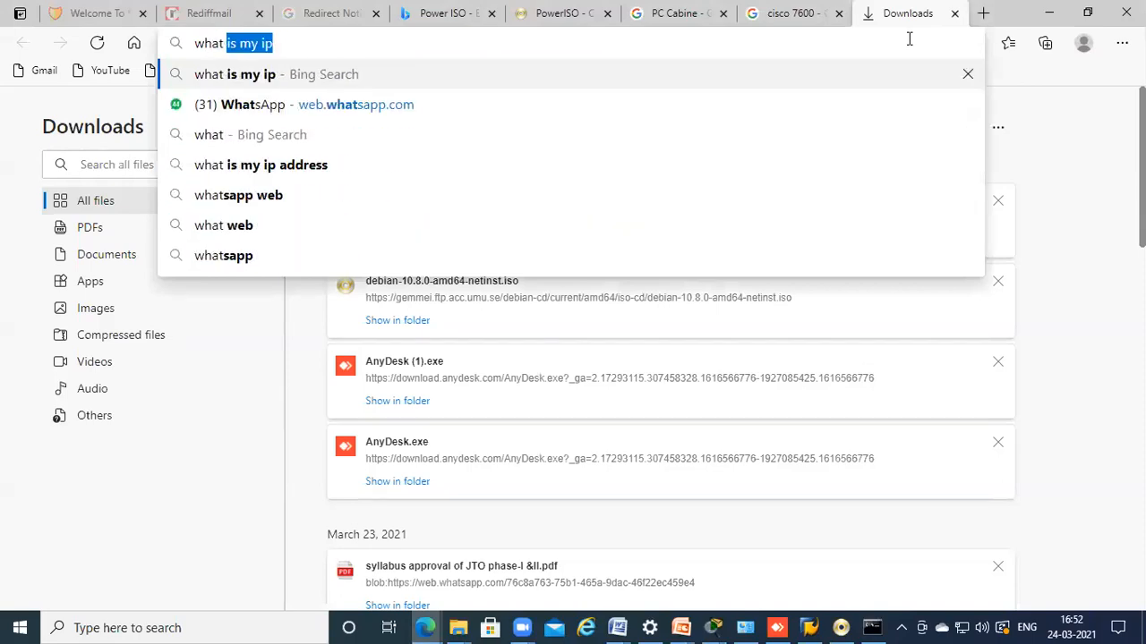
key("Return")
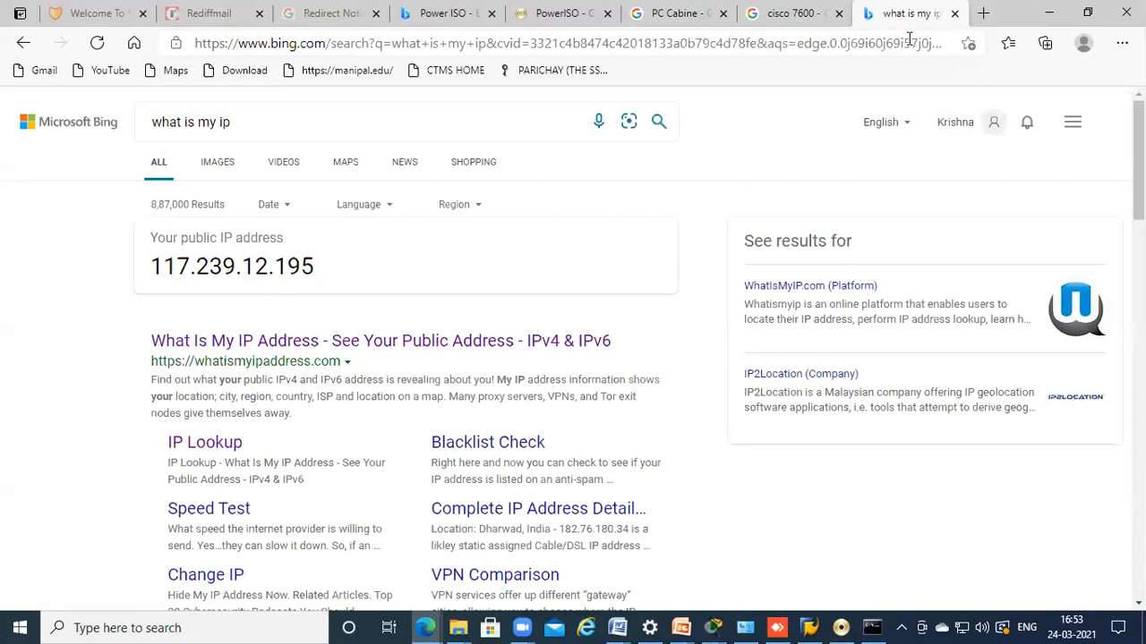
Switch to the Ethernet adapter's IPv4 properties to compare the local IP address with the public one, and return to the search results
left_click(745, 627)
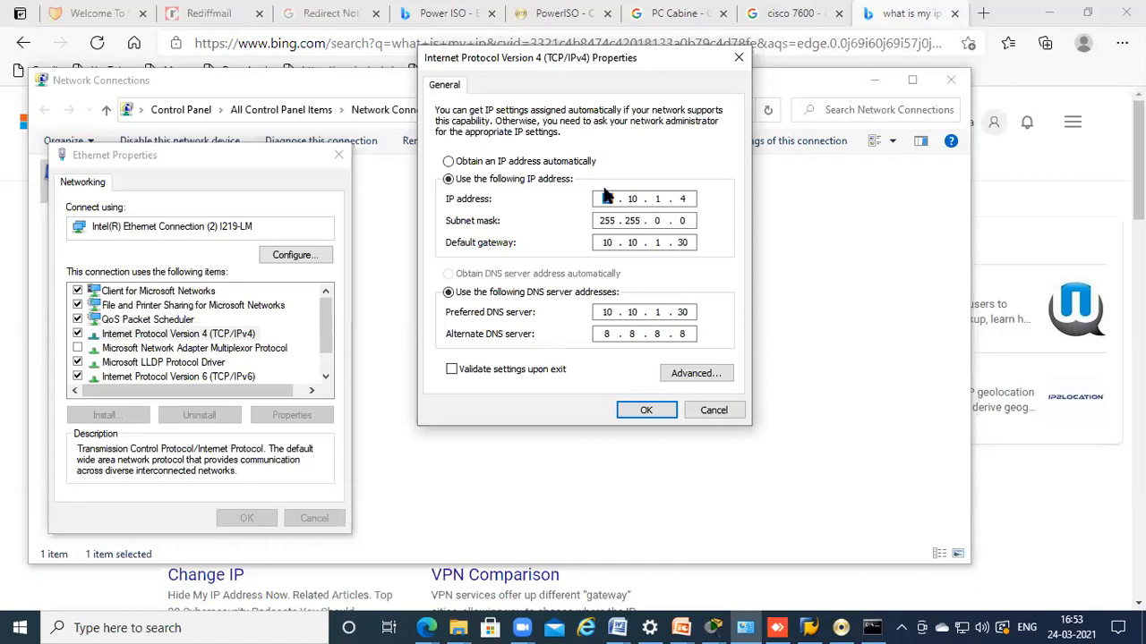
left_click(1040, 205)
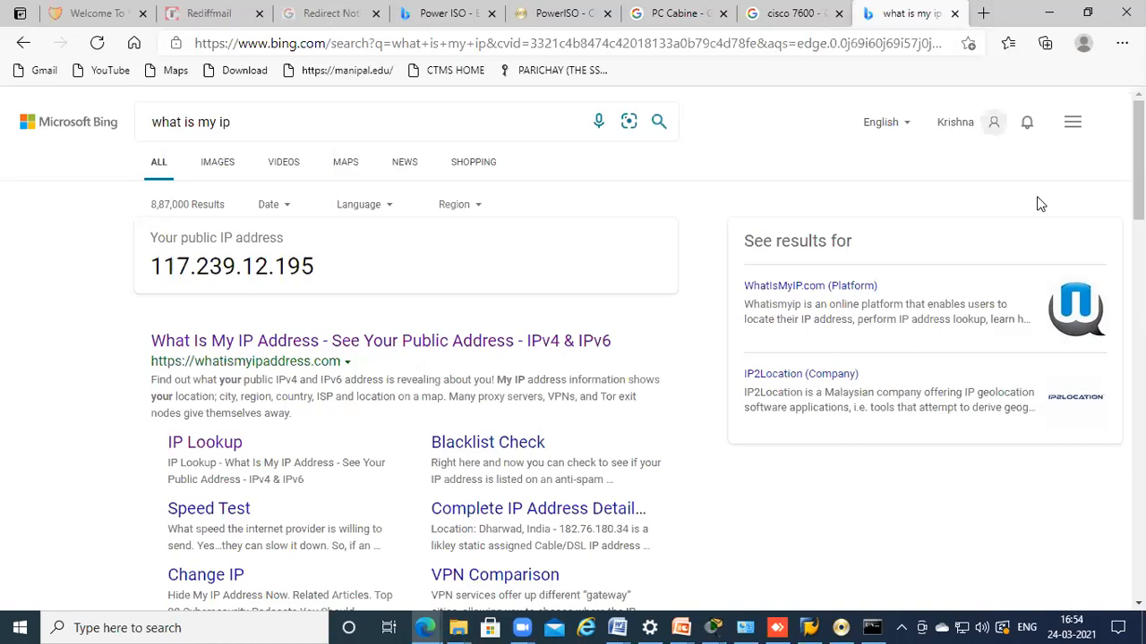
key("ctrl+l")
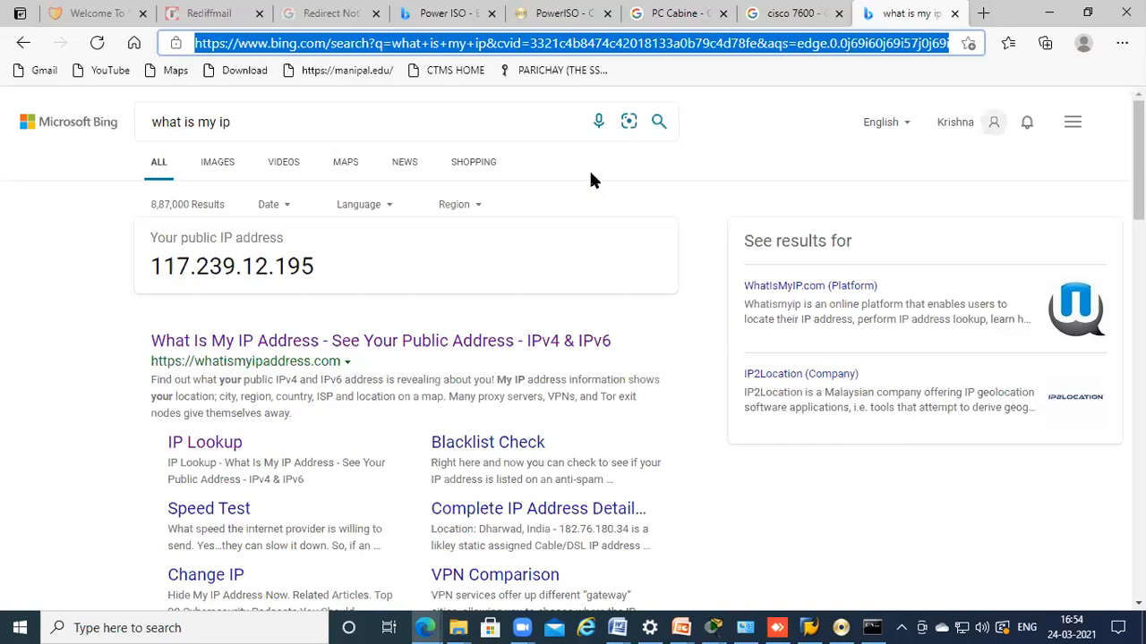
key("alt+Tab")
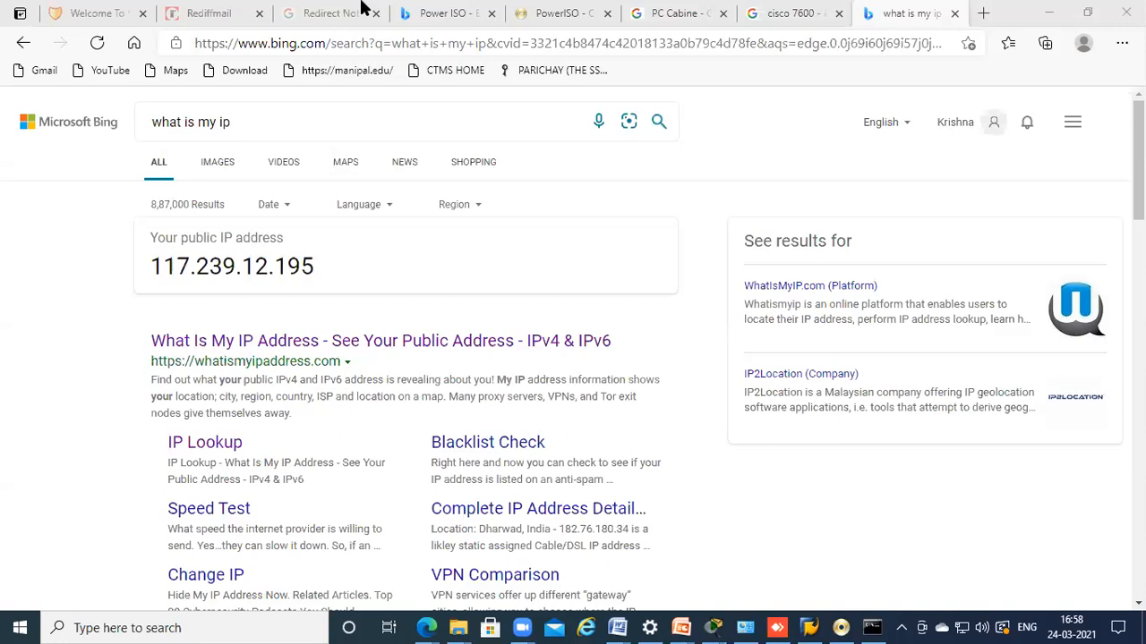
left_click(72, 210)
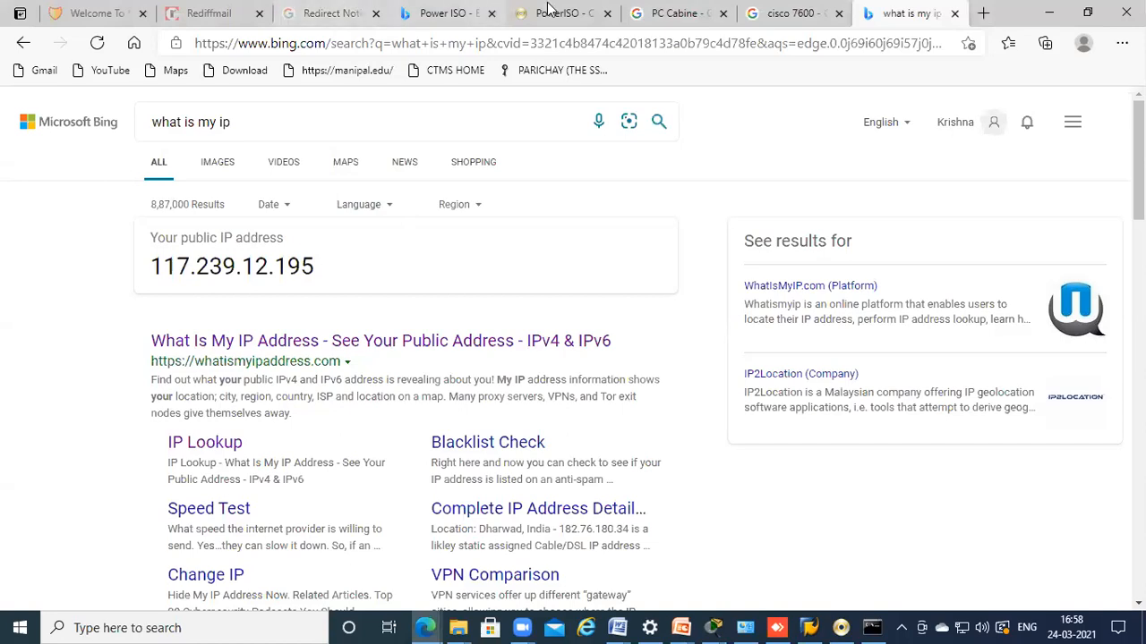